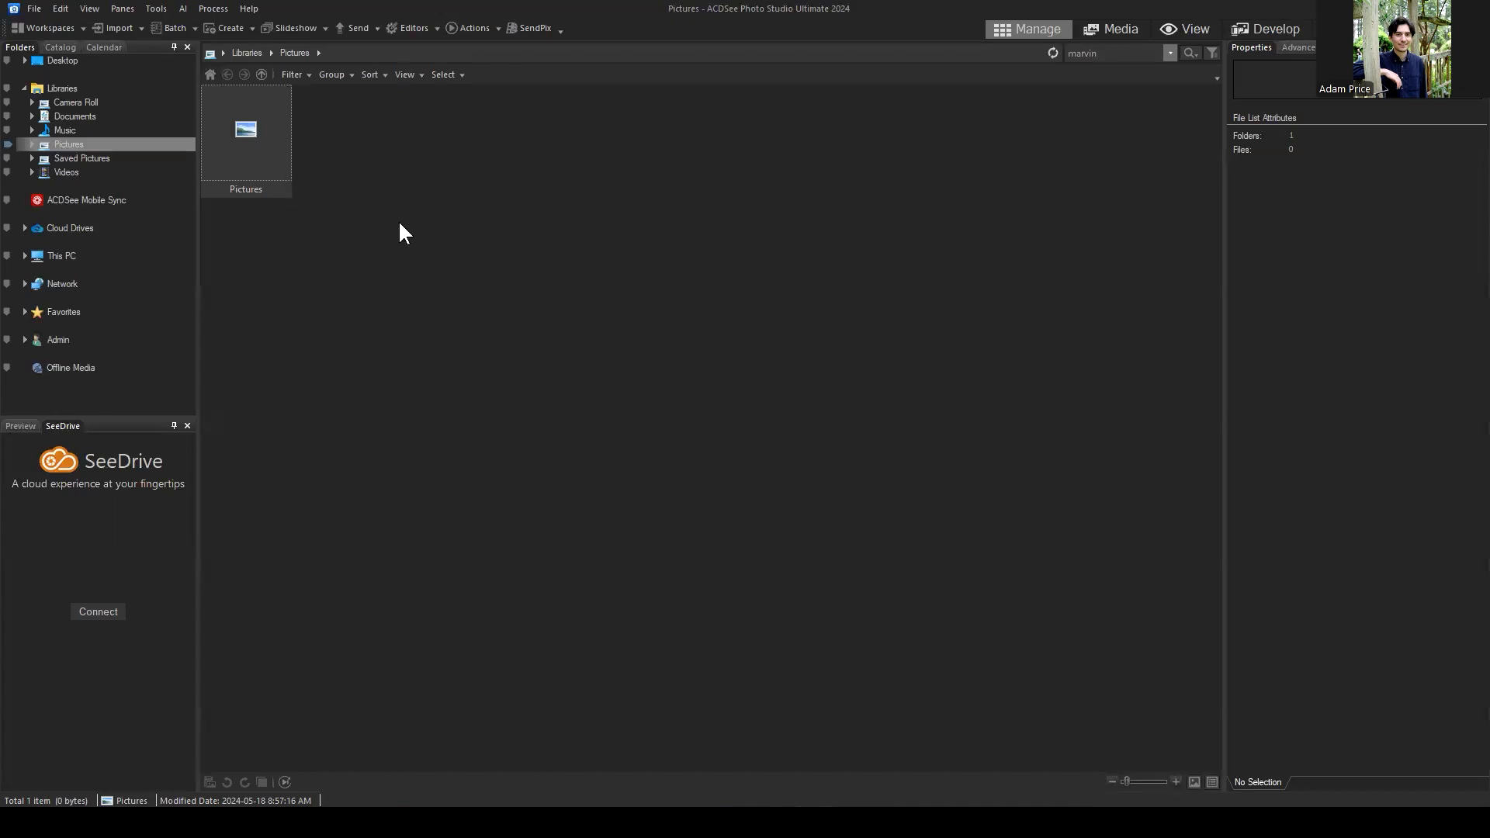
Open 028-smart-canada from the May 18 folder inside Pictures in Edit mode and reposition the floating Histogram.
{"action": "double_click", "coordinate": [277, 132]}
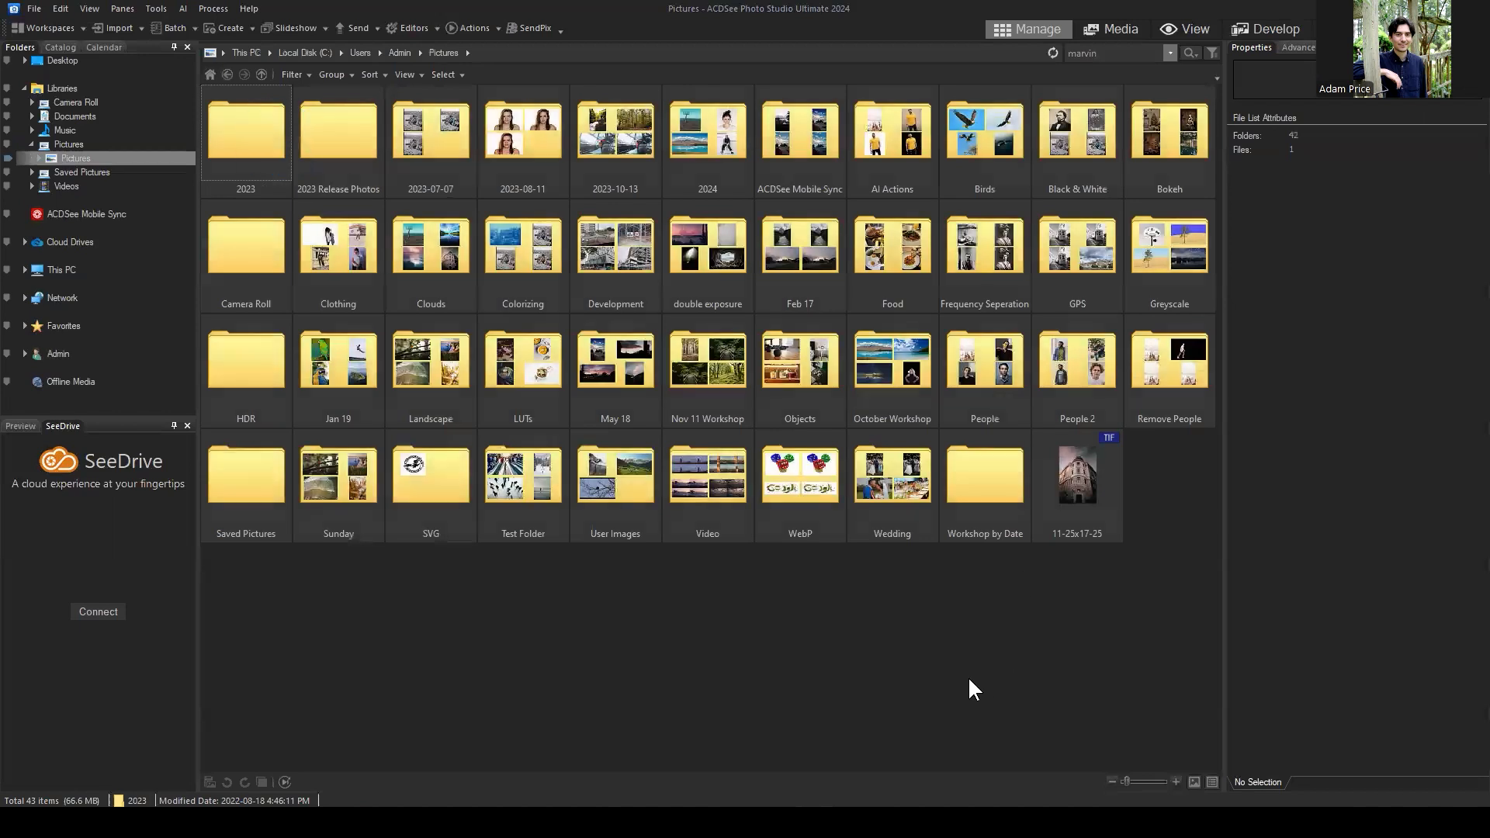
{"action": "left_click", "coordinate": [968, 679]}
{"action": "double_click", "coordinate": [622, 362]}
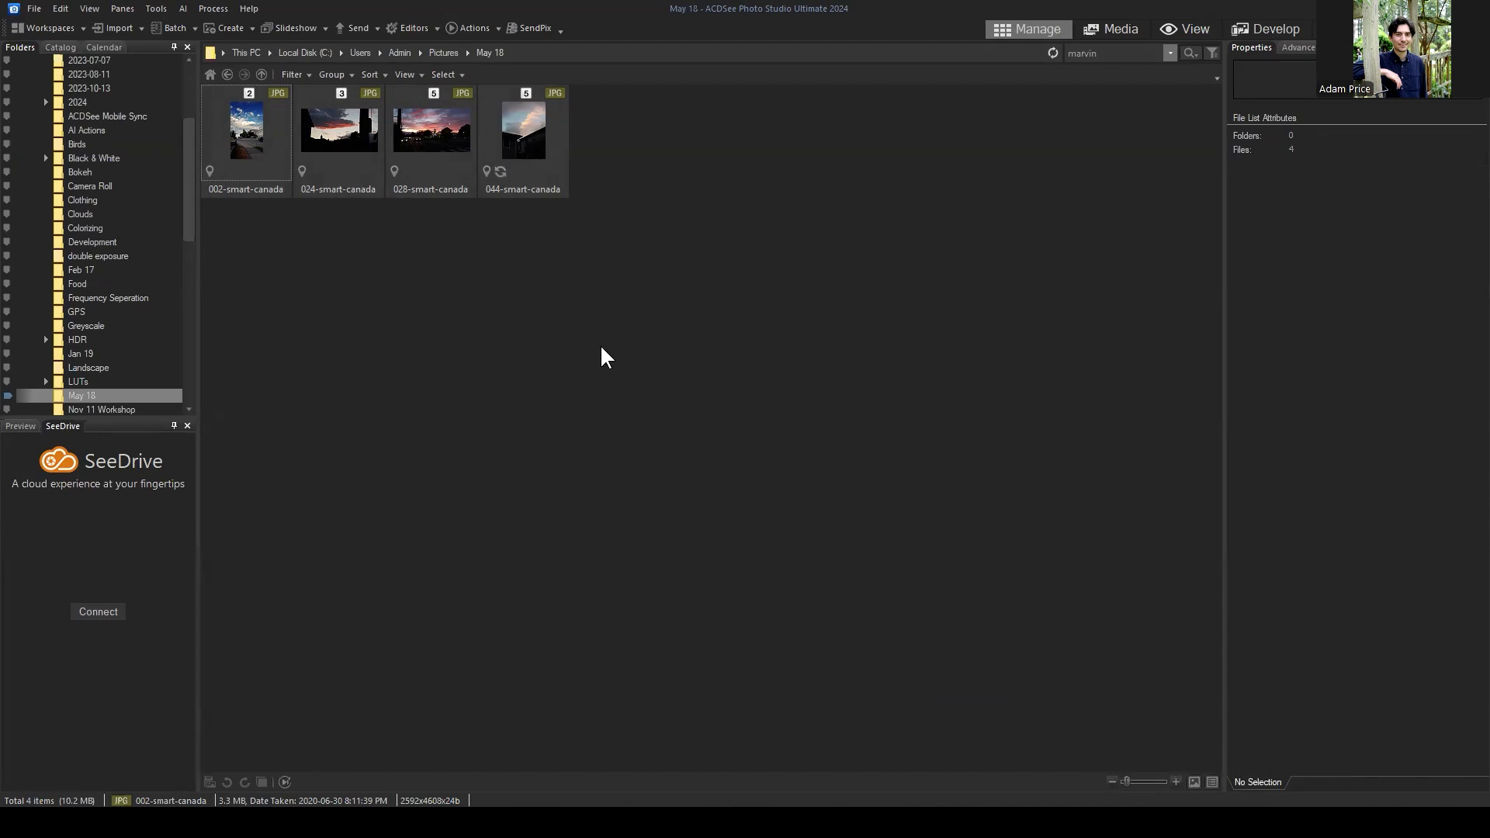
{"action": "left_click", "coordinate": [407, 167]}
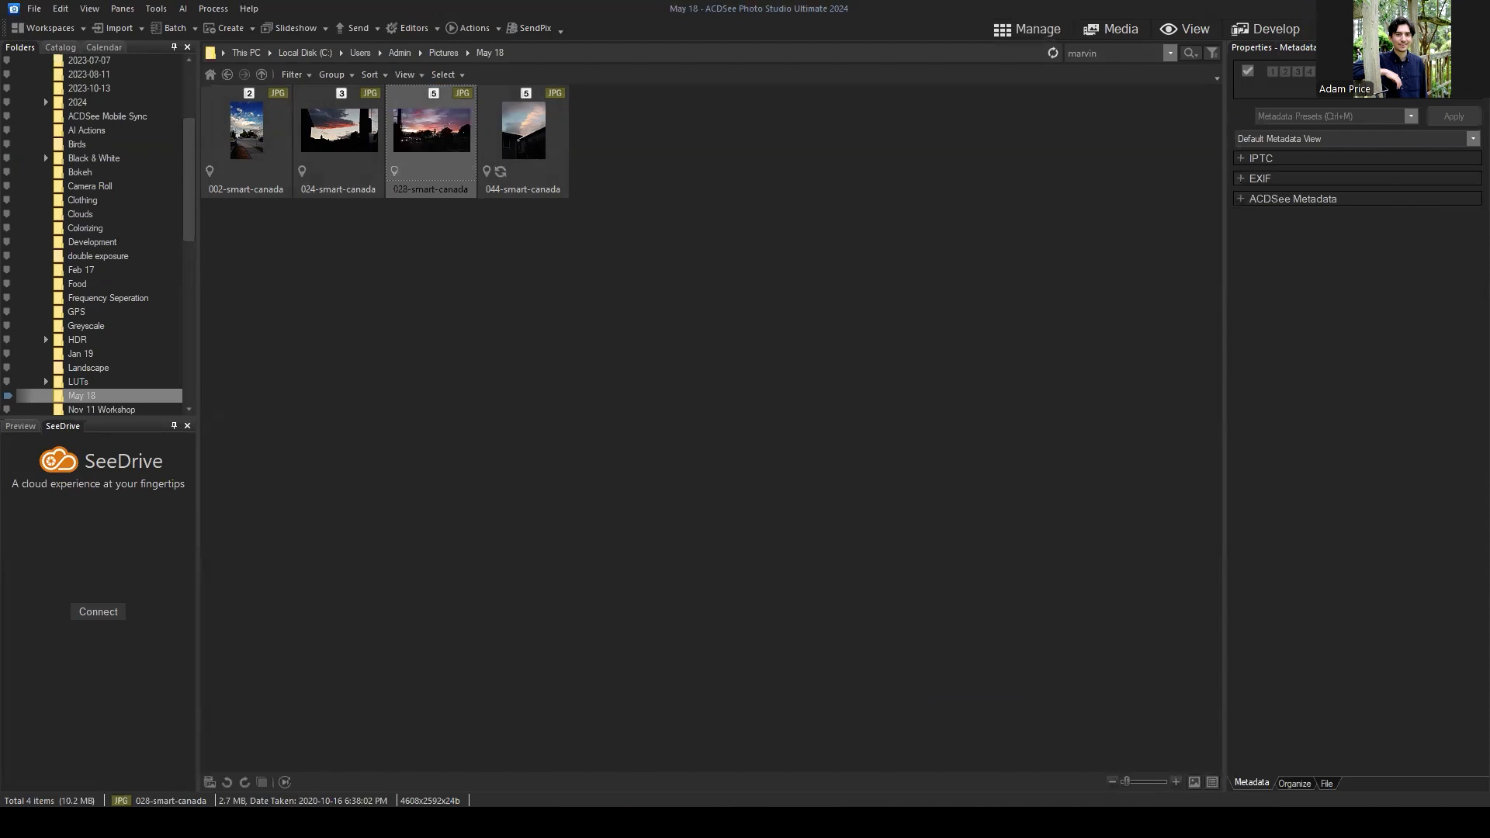
{"action": "key", "text": "ctrl+e"}
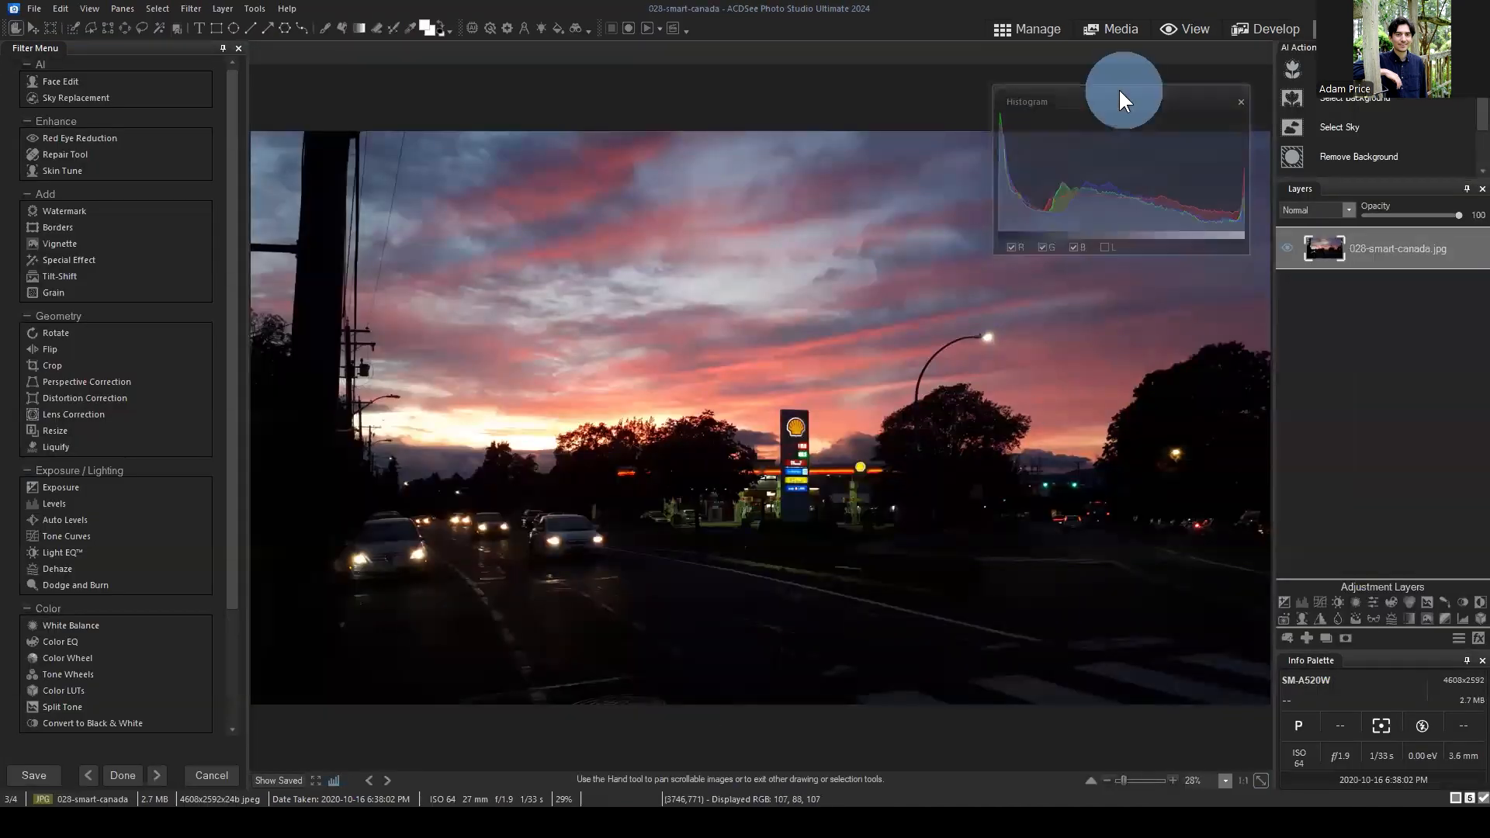
{"action": "left_click_drag", "start_coordinate": [1119, 88], "coordinate": [1075, 83]}
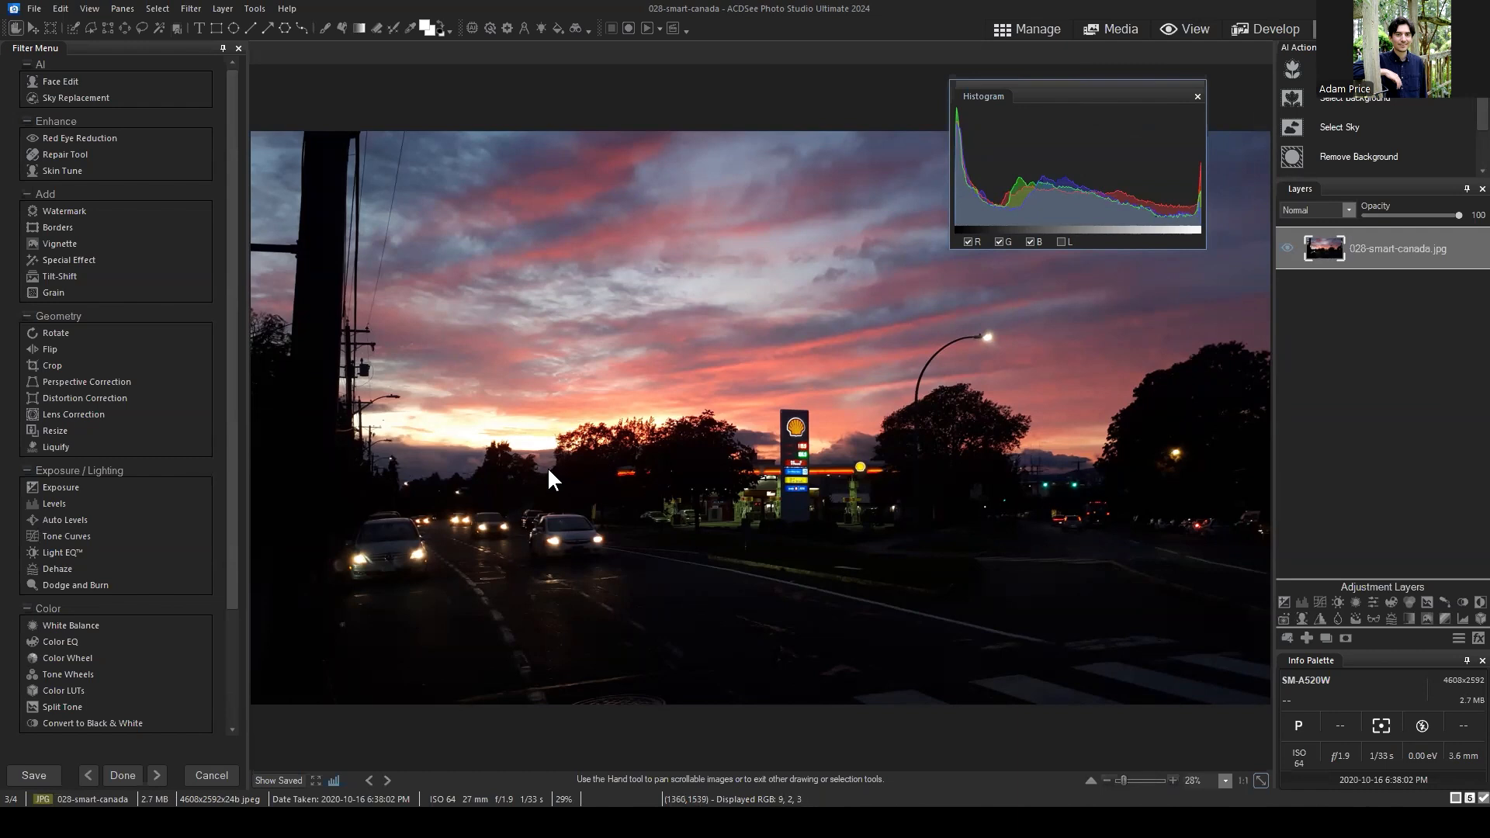
Collapse the AI, Enhance, Add, Geometry, Detail and Color filter groups, leaving only Exposure / Lighting expanded.
{"action": "scroll", "coordinate": [198, 196], "scroll_direction": "down", "scroll_amount": 2}
{"action": "scroll", "coordinate": [178, 232], "scroll_direction": "up", "scroll_amount": 2}
{"action": "scroll", "coordinate": [166, 290], "scroll_direction": "up", "scroll_amount": 1}
{"action": "left_click", "coordinate": [32, 64]}
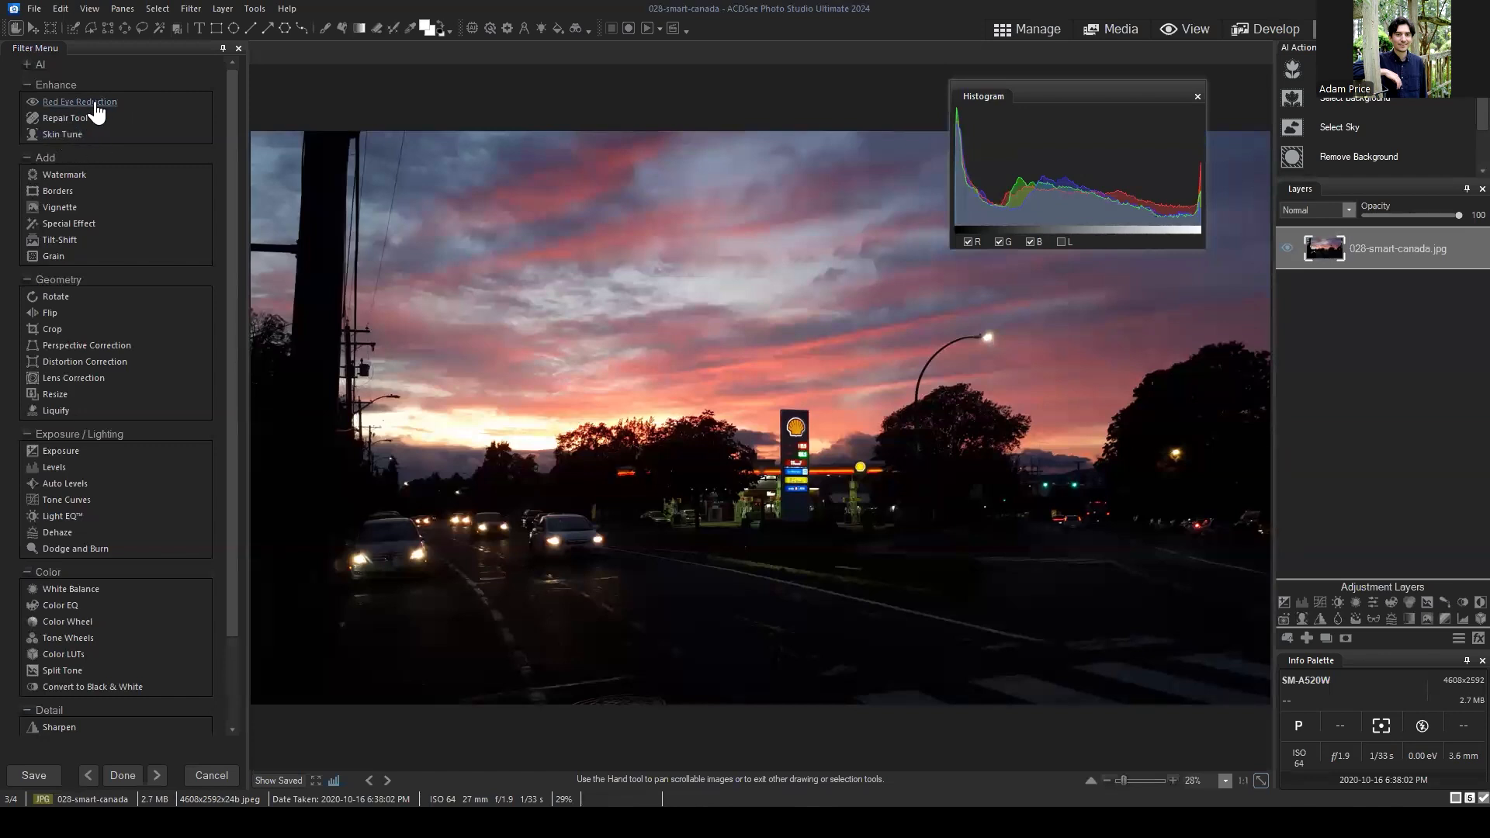
{"action": "left_click", "coordinate": [28, 85]}
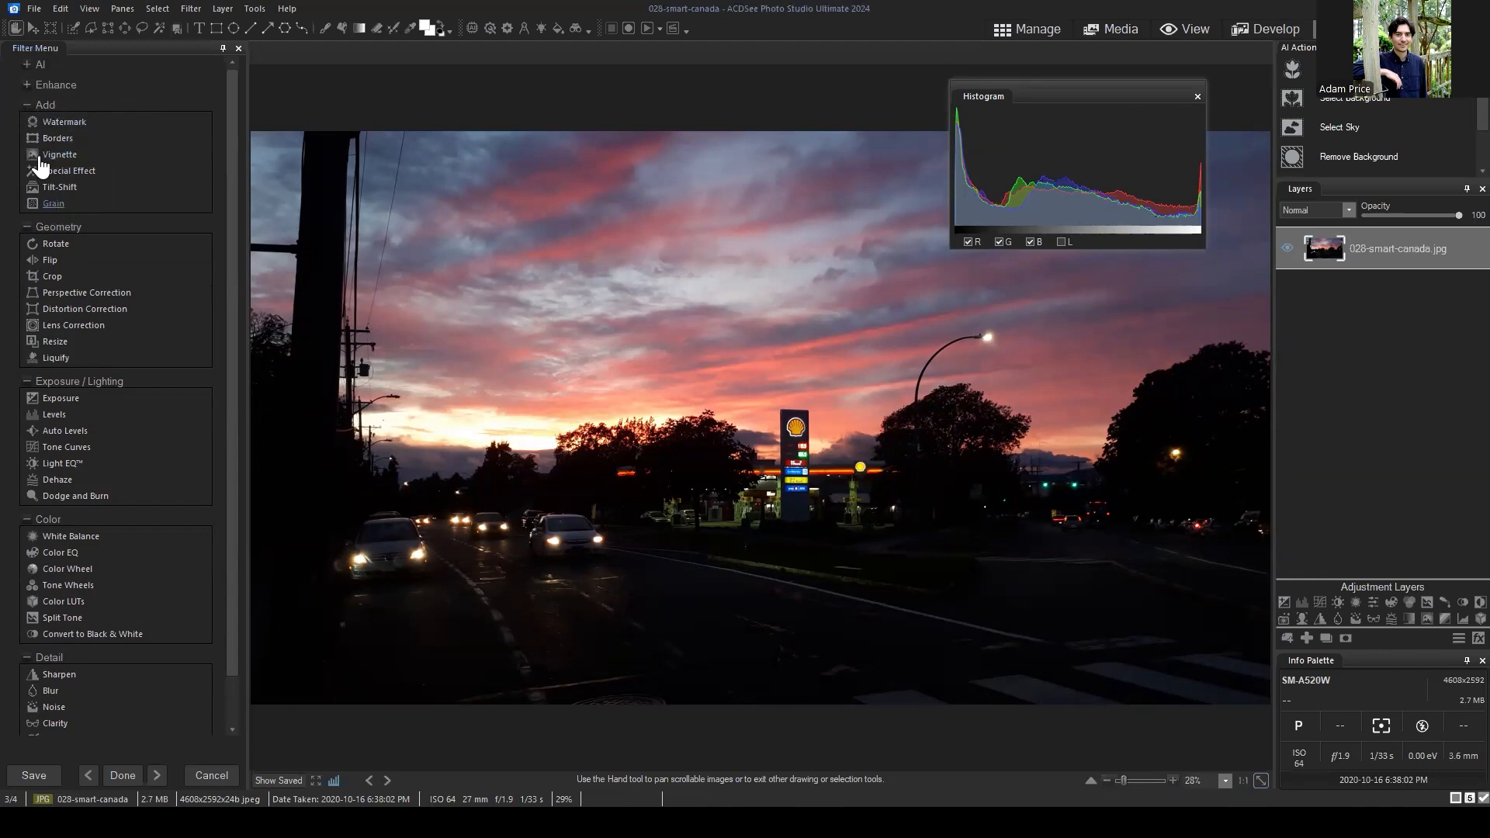
{"action": "left_click", "coordinate": [43, 106]}
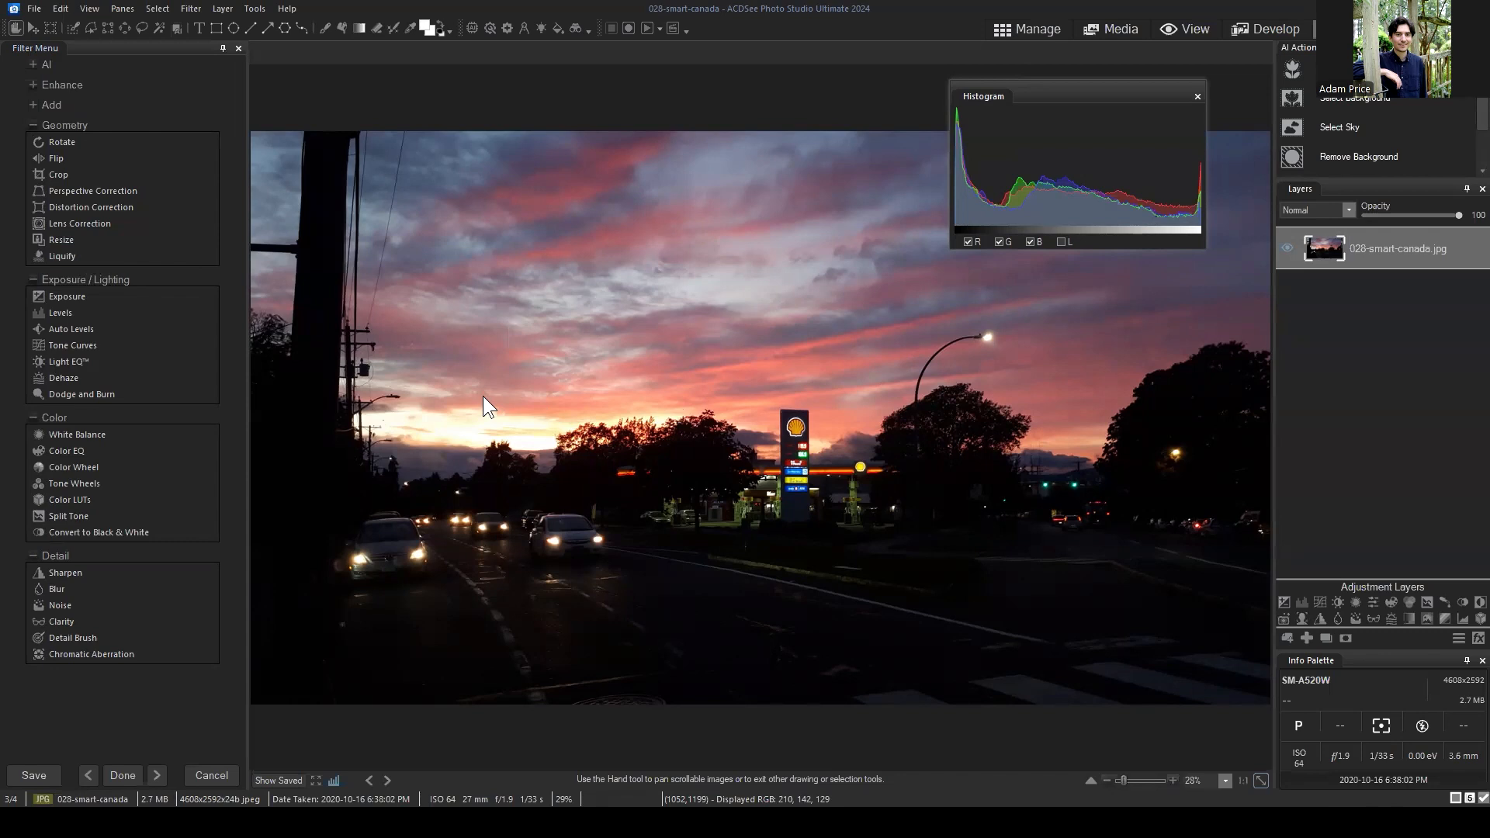
{"action": "left_click", "coordinate": [34, 126]}
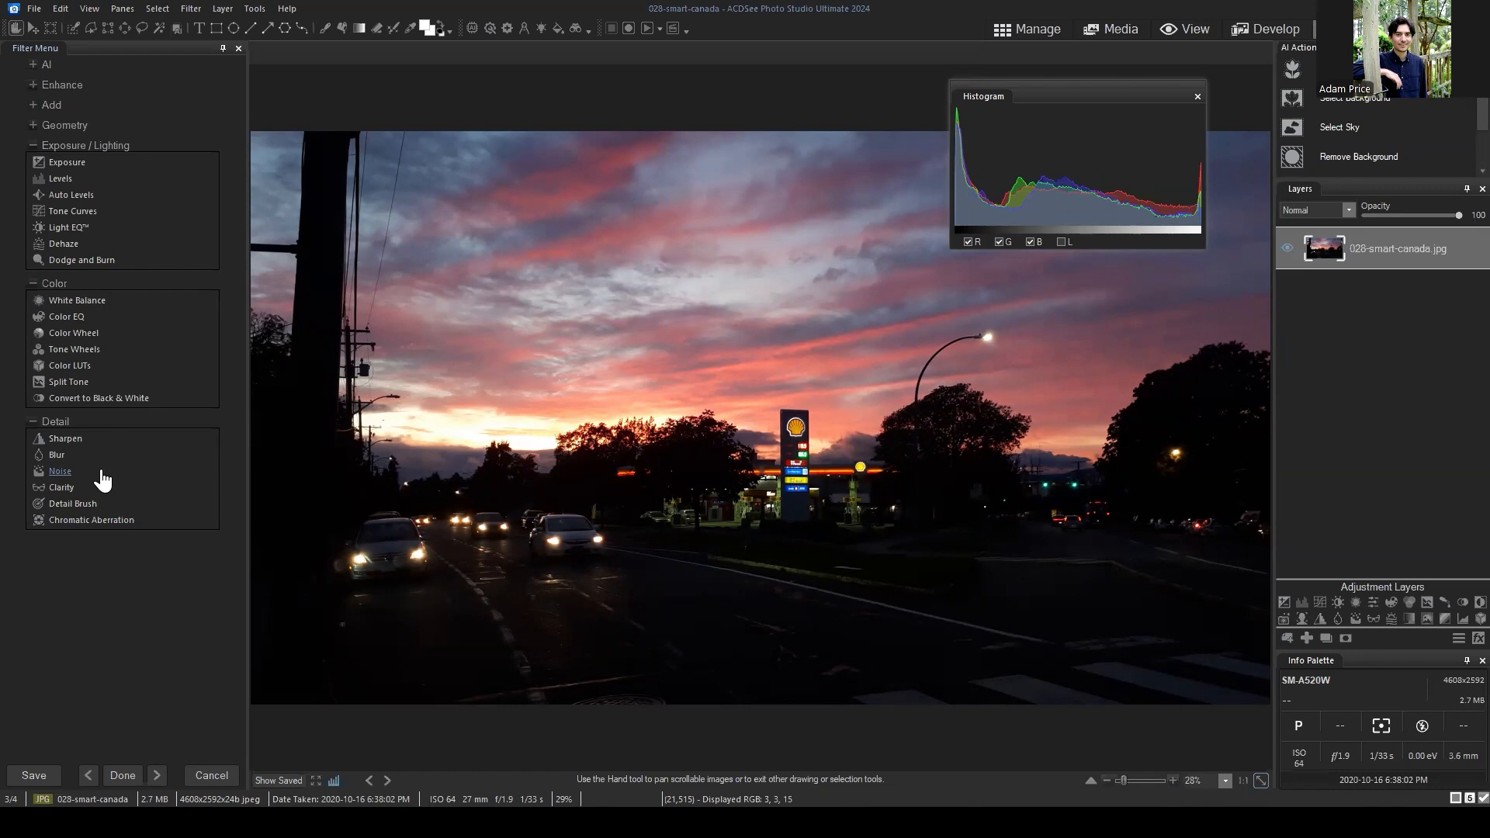
{"action": "left_click", "coordinate": [60, 423]}
{"action": "left_click", "coordinate": [64, 282]}
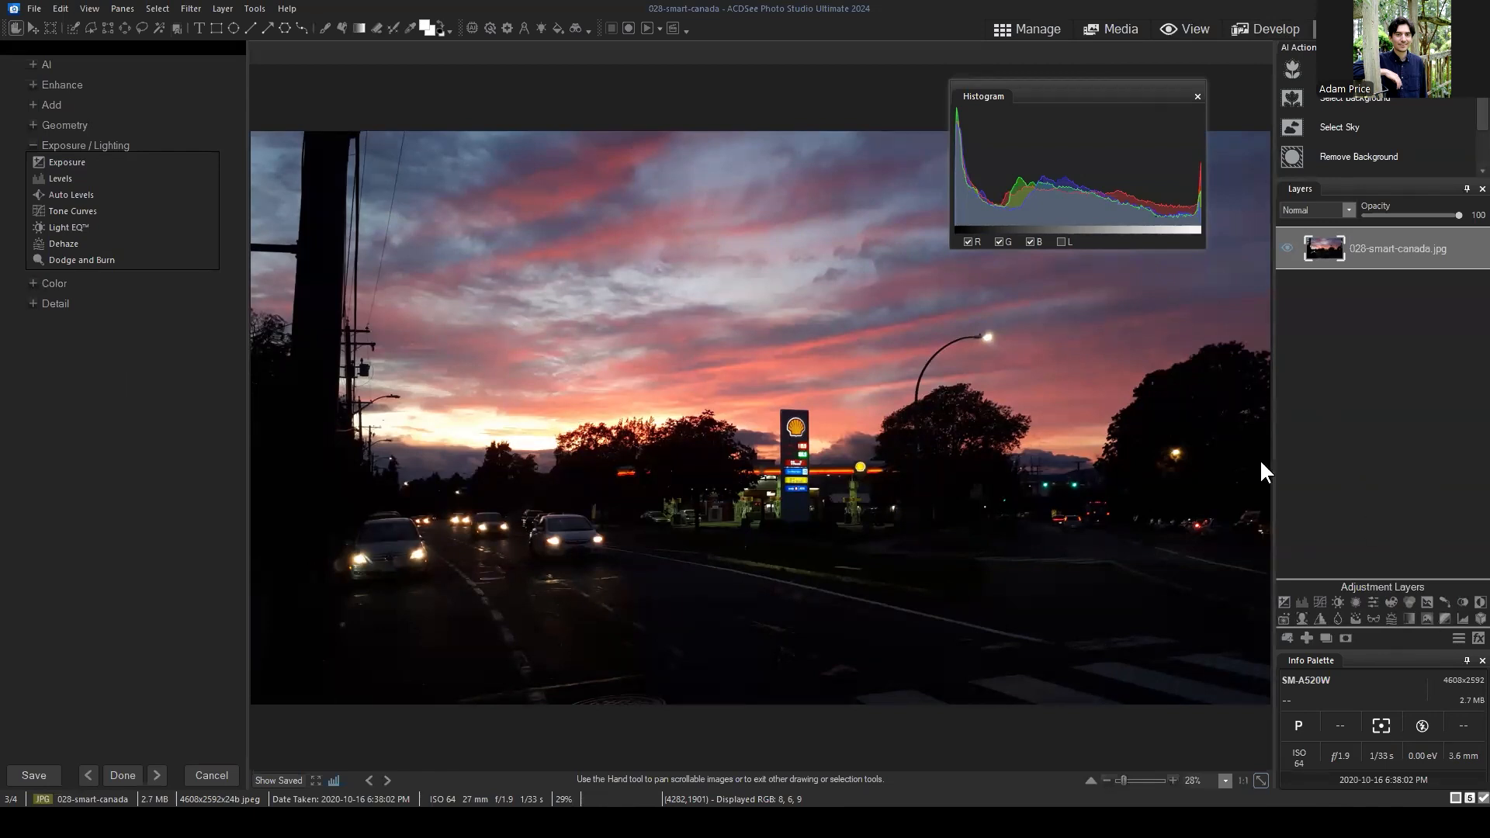
{"action": "left_click", "coordinate": [1355, 423]}
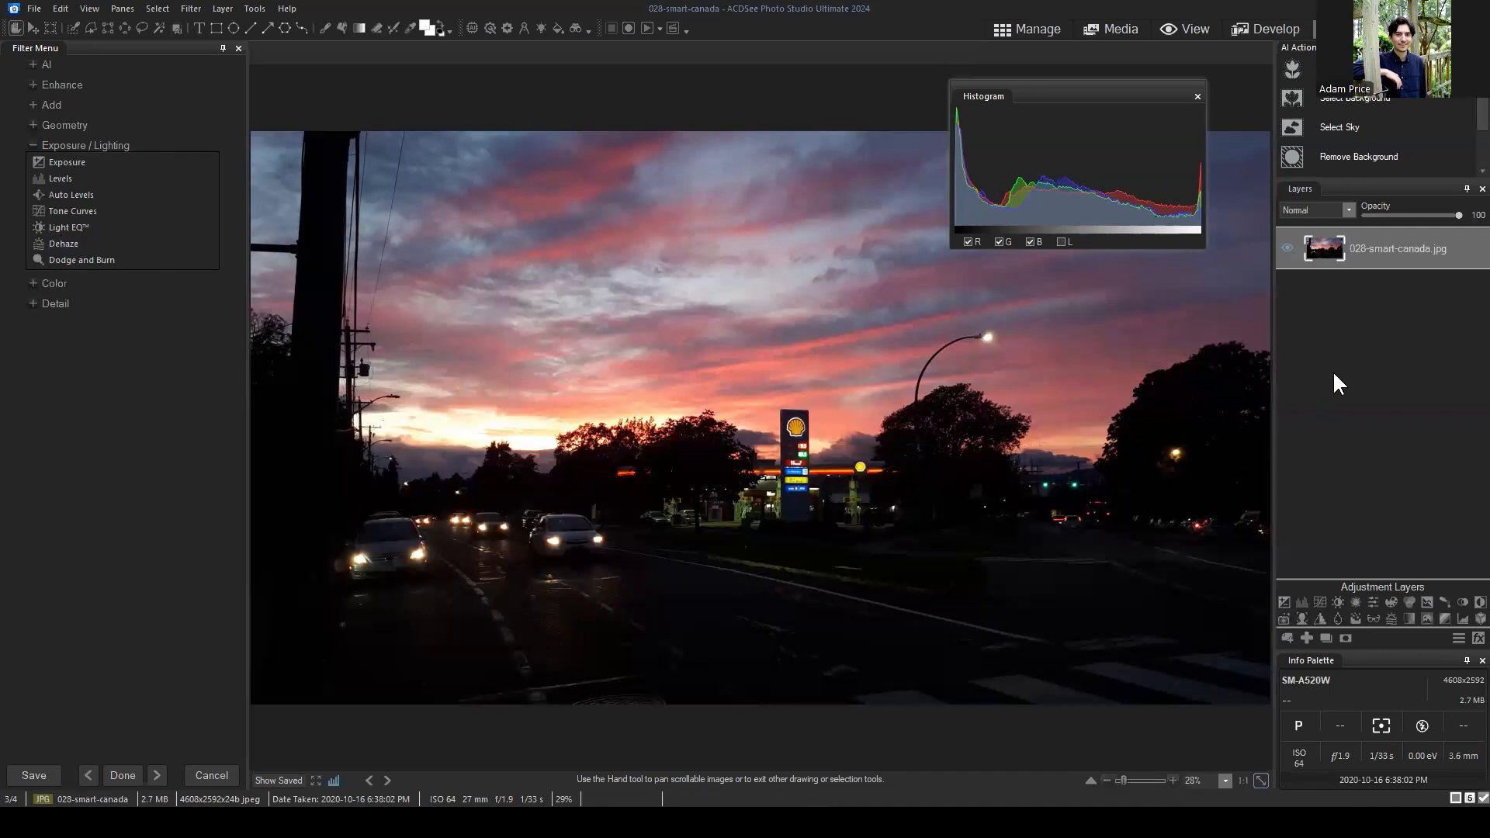
Switch the photo to Develop mode and collapse the Tone Curves and Soft Focus groups.
{"action": "left_click", "coordinate": [1258, 26]}
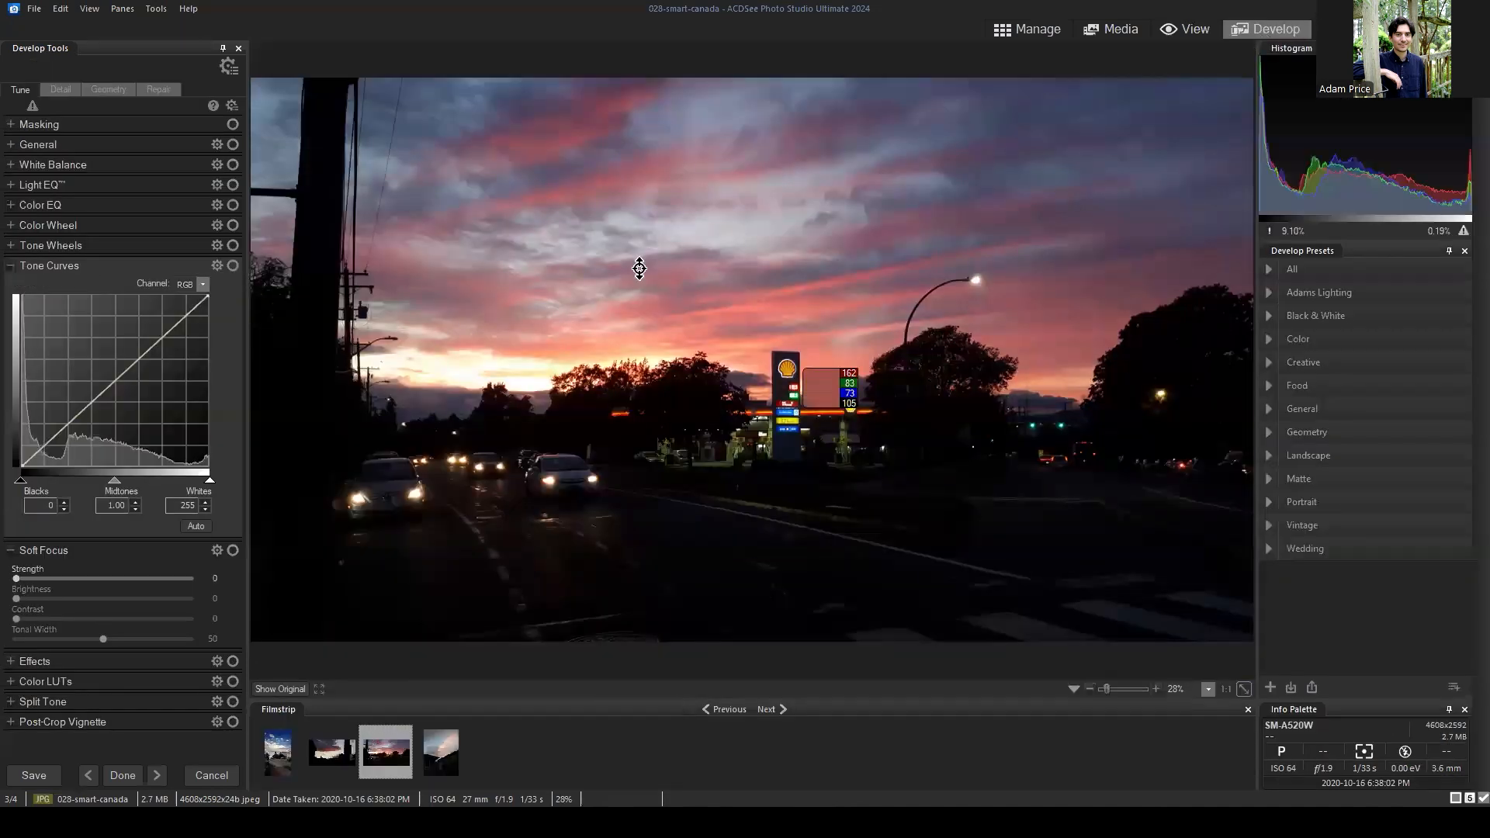
{"action": "left_click", "coordinate": [11, 265]}
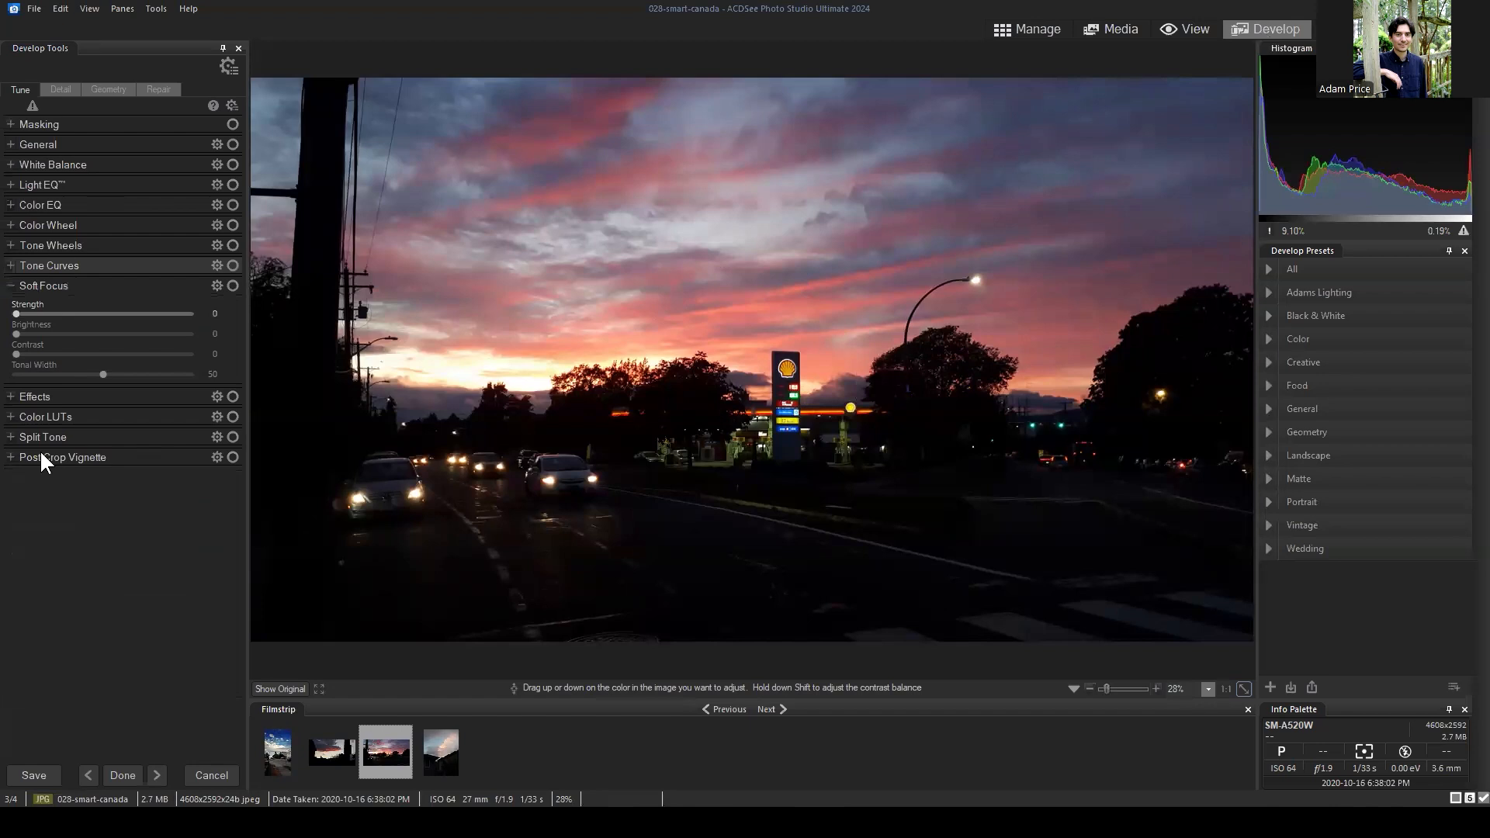
{"action": "left_click", "coordinate": [10, 285]}
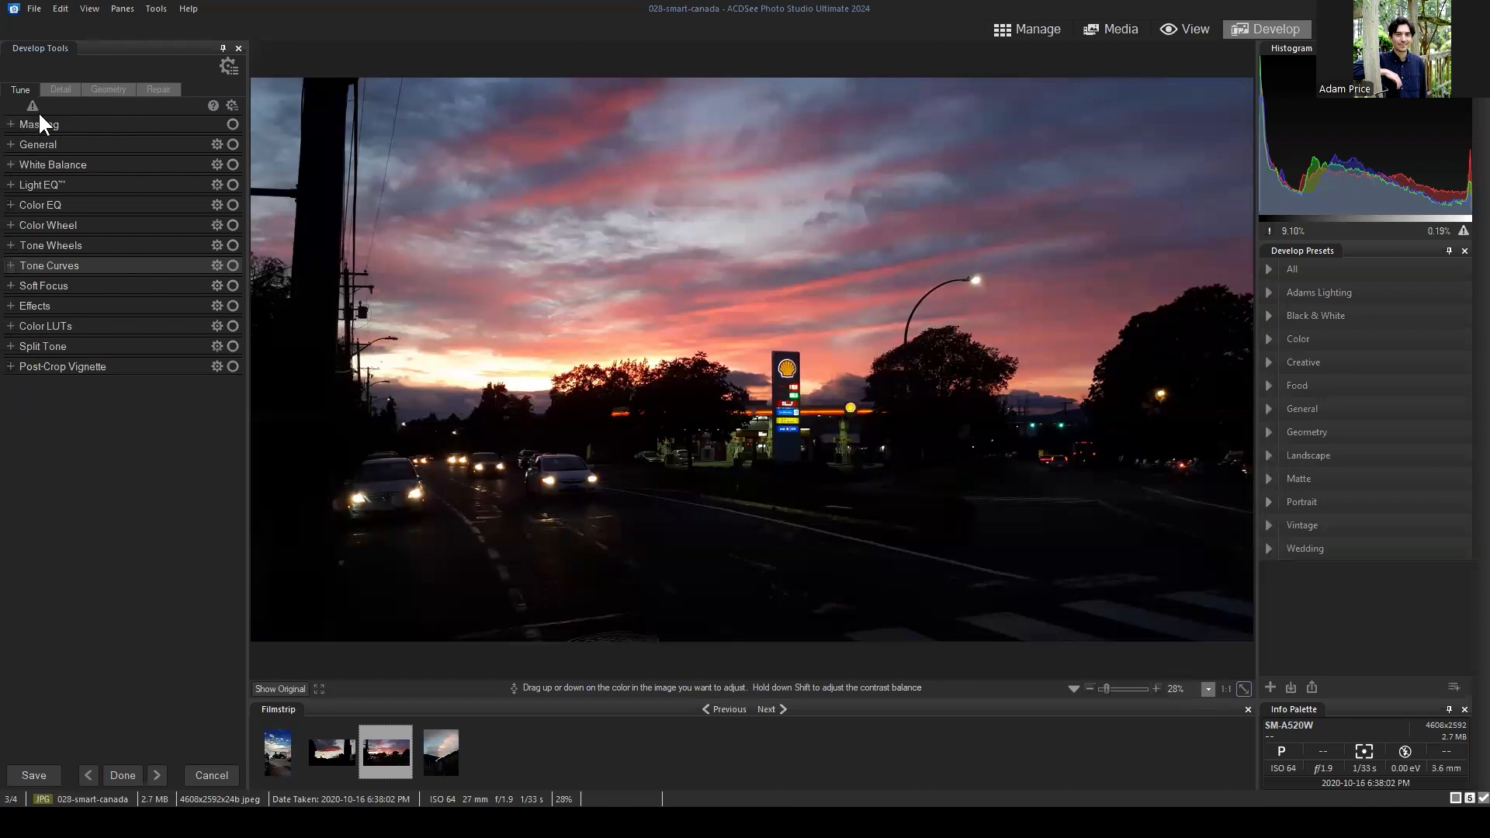
Examine the General, White Balance, Light EQ and Tone Curves settings, collapsing each group after viewing it.
{"action": "left_click", "coordinate": [31, 145]}
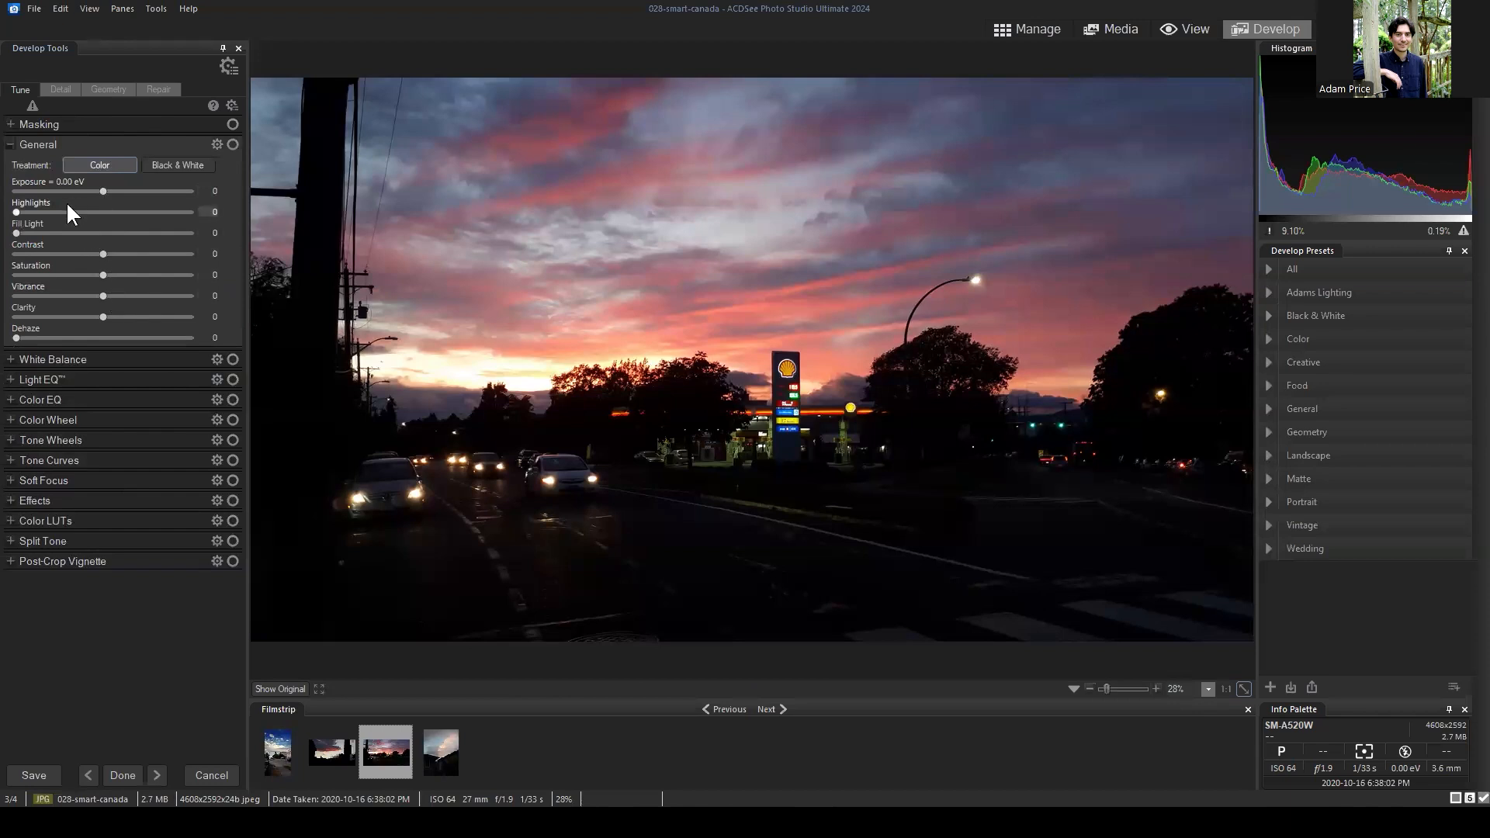
{"action": "left_click", "coordinate": [10, 145]}
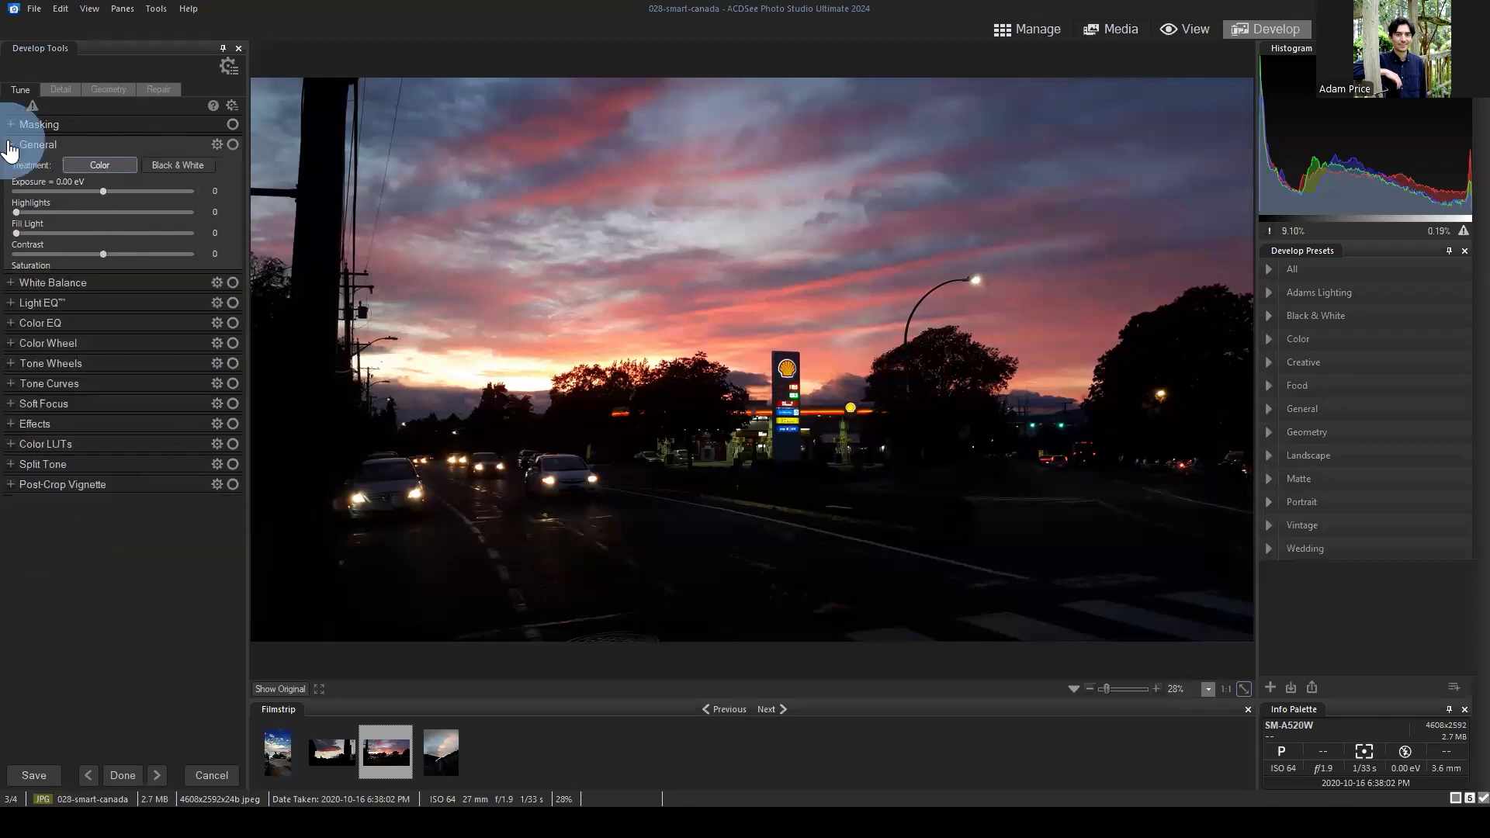
{"action": "left_click", "coordinate": [11, 165]}
{"action": "left_click", "coordinate": [10, 165]}
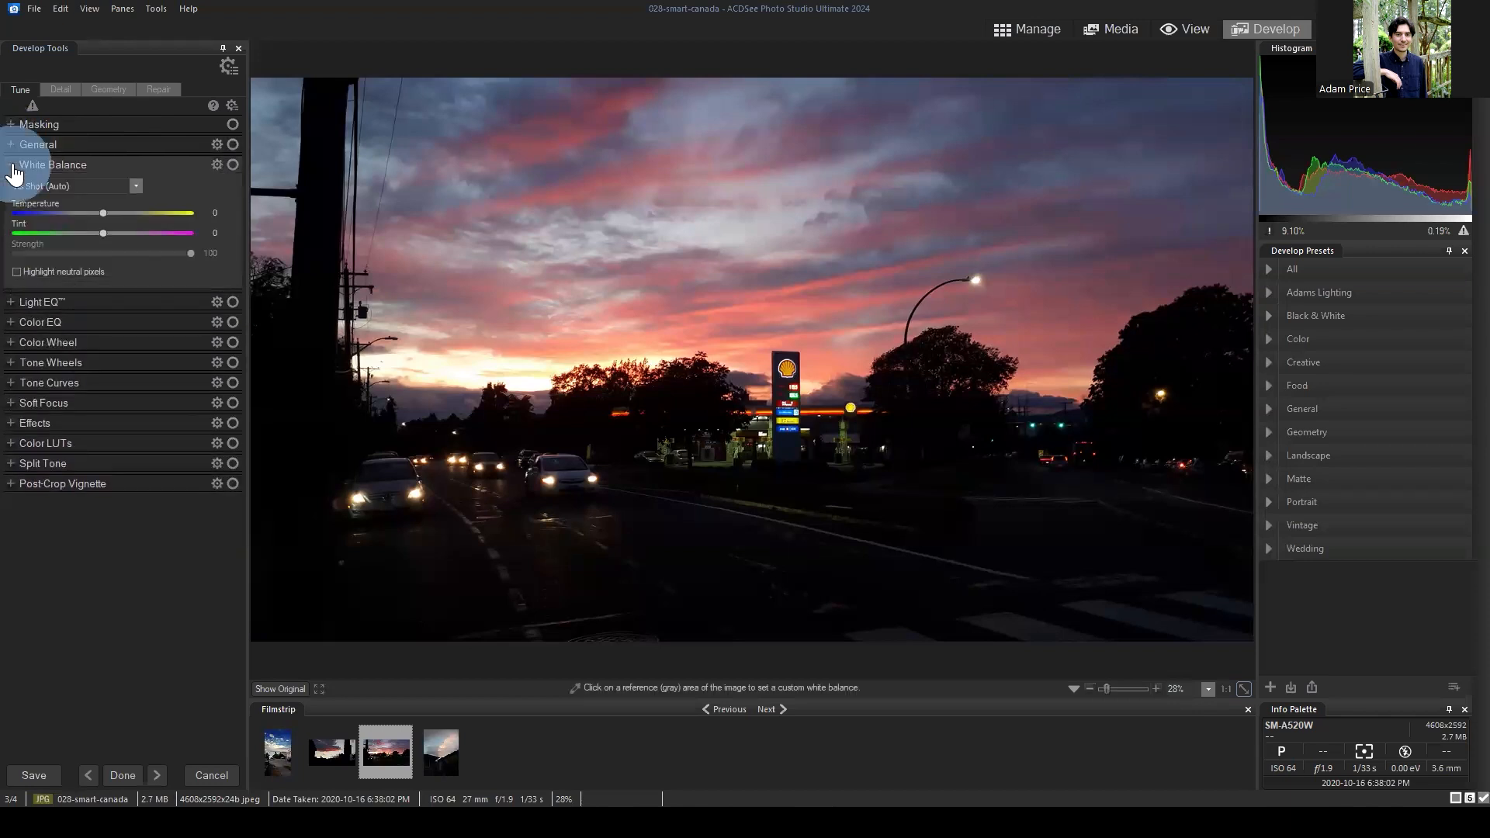
{"action": "left_click", "coordinate": [11, 185]}
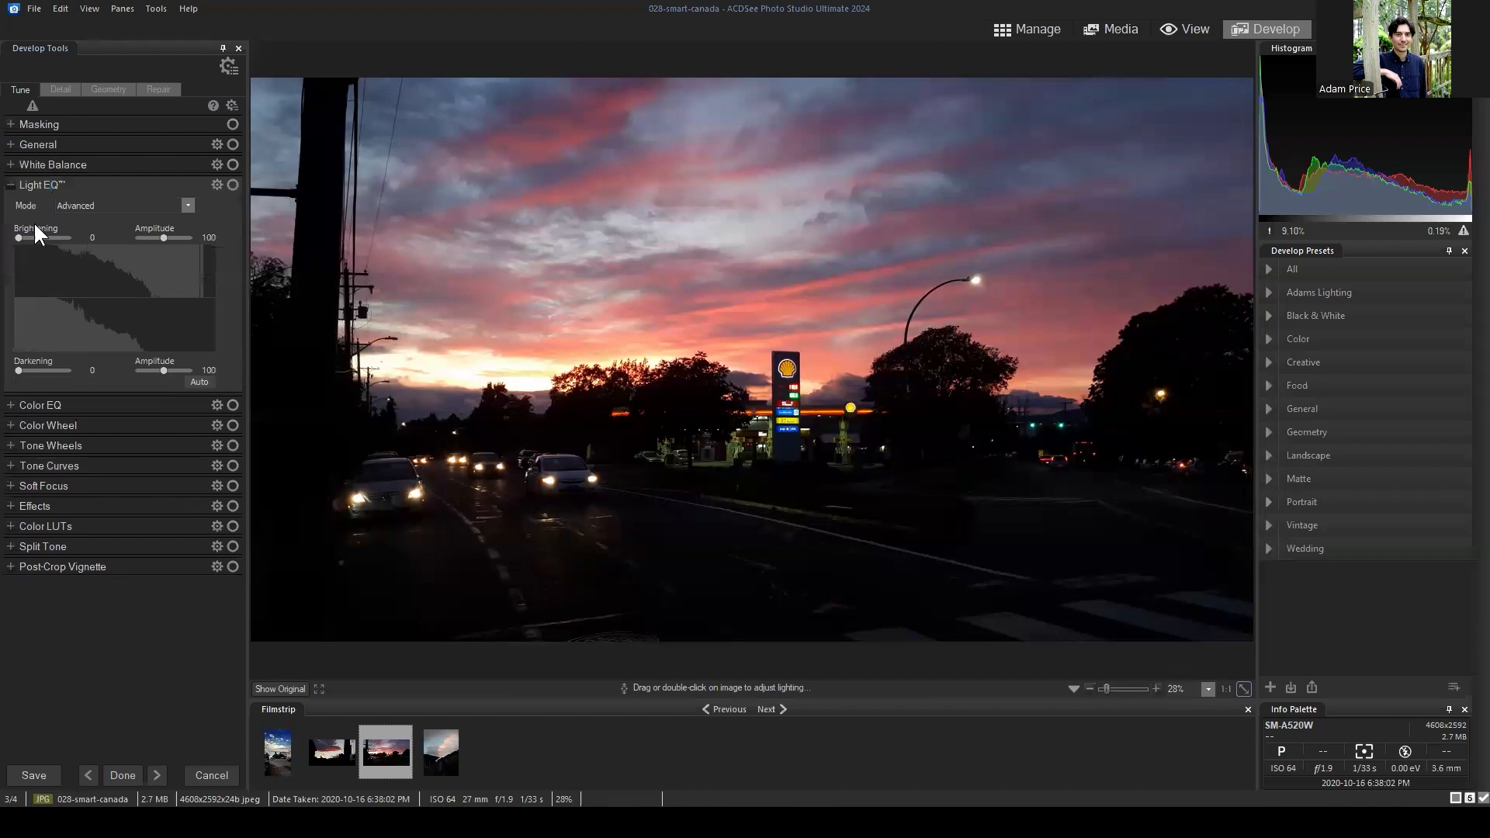
{"action": "left_click", "coordinate": [11, 189]}
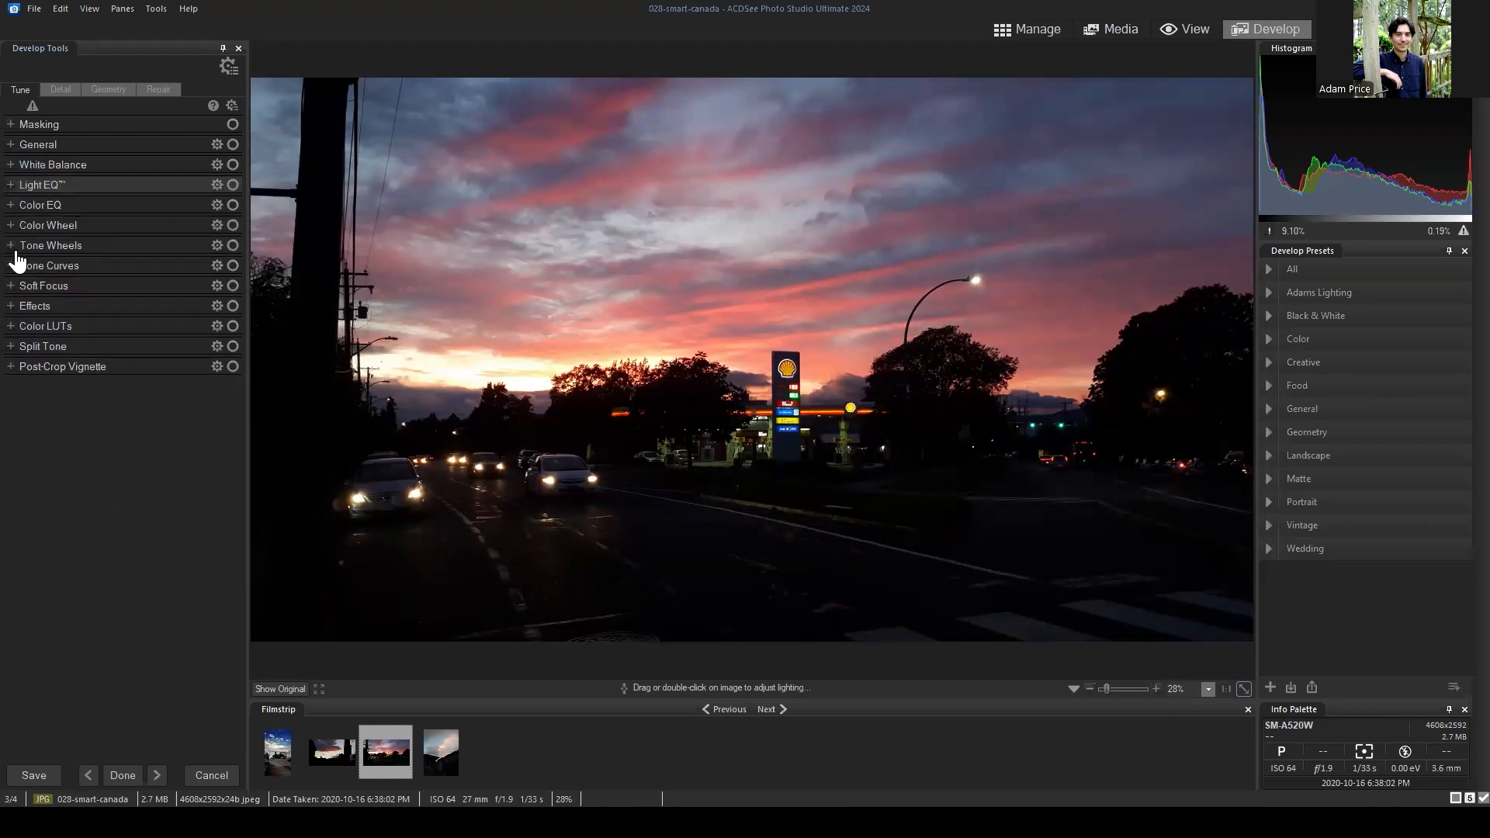
{"action": "left_click", "coordinate": [13, 266]}
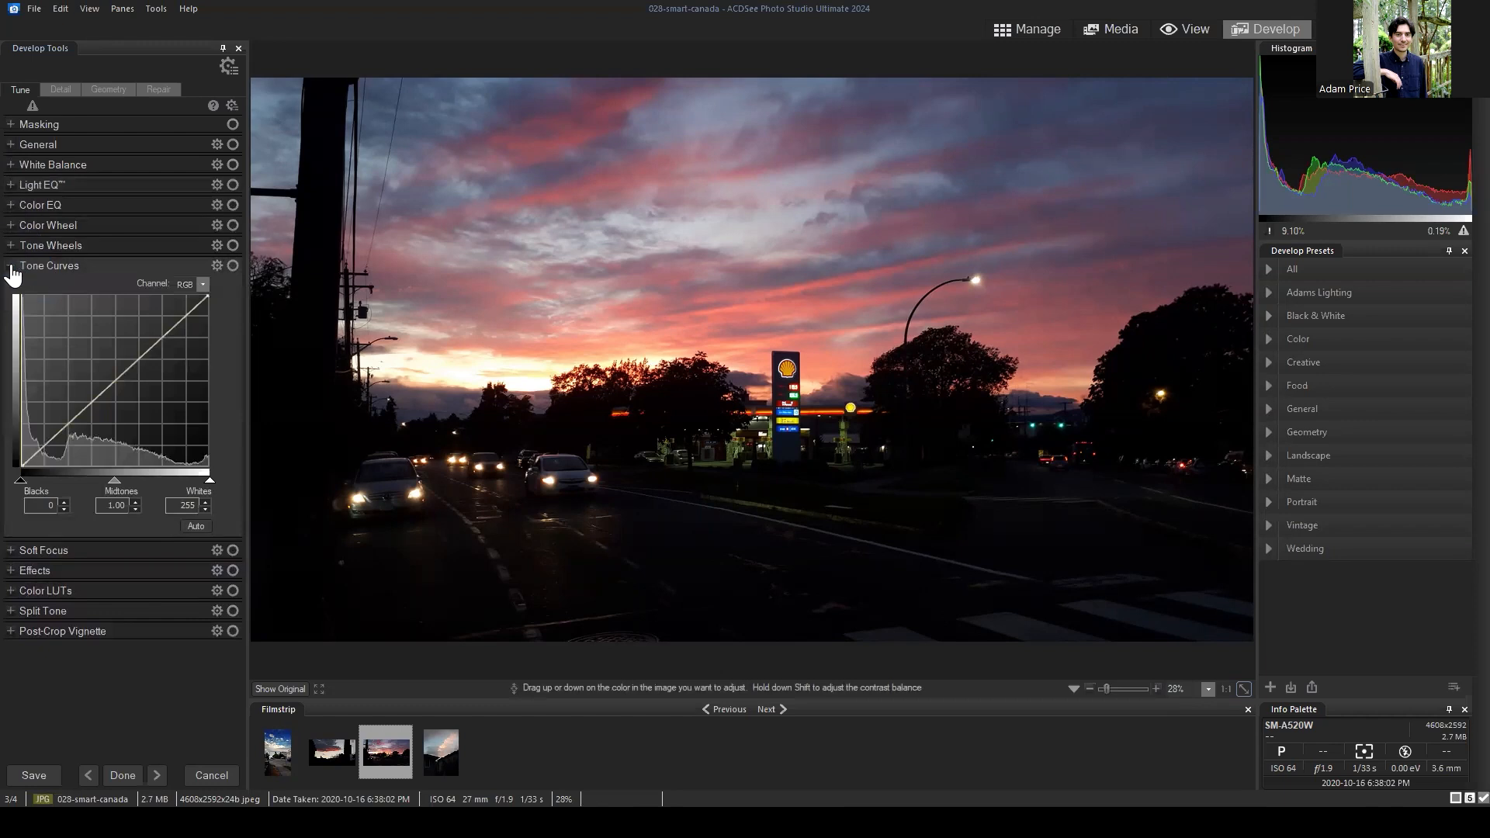
{"action": "left_click", "coordinate": [12, 266]}
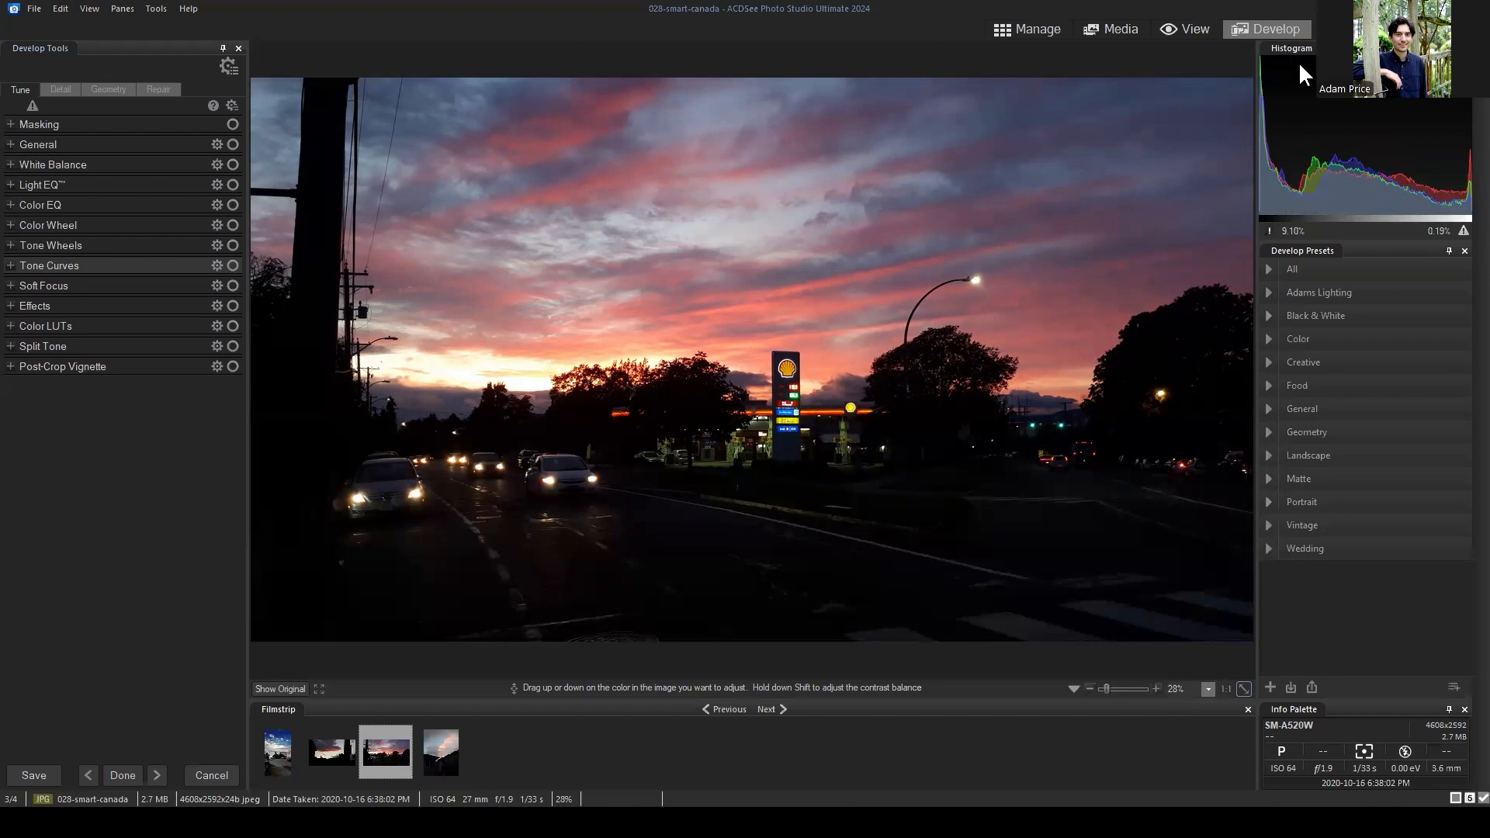
Hide the Histogram pane in Develop mode and show it again.
{"action": "left_click", "coordinate": [89, 11]}
{"action": "mouse_move", "coordinate": [122, 17]}
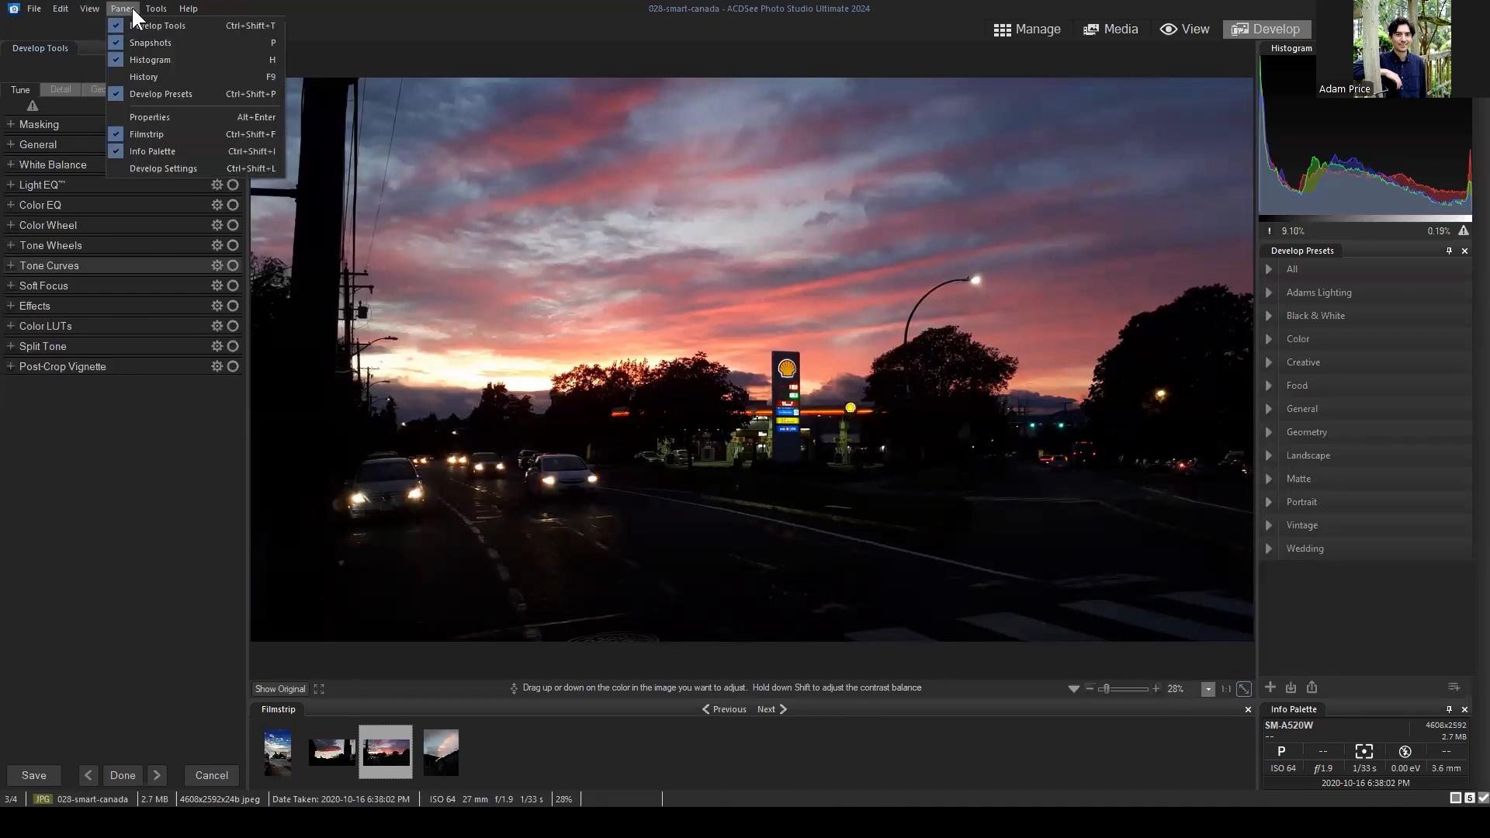
{"action": "left_click", "coordinate": [129, 8]}
{"action": "left_click", "coordinate": [122, 11]}
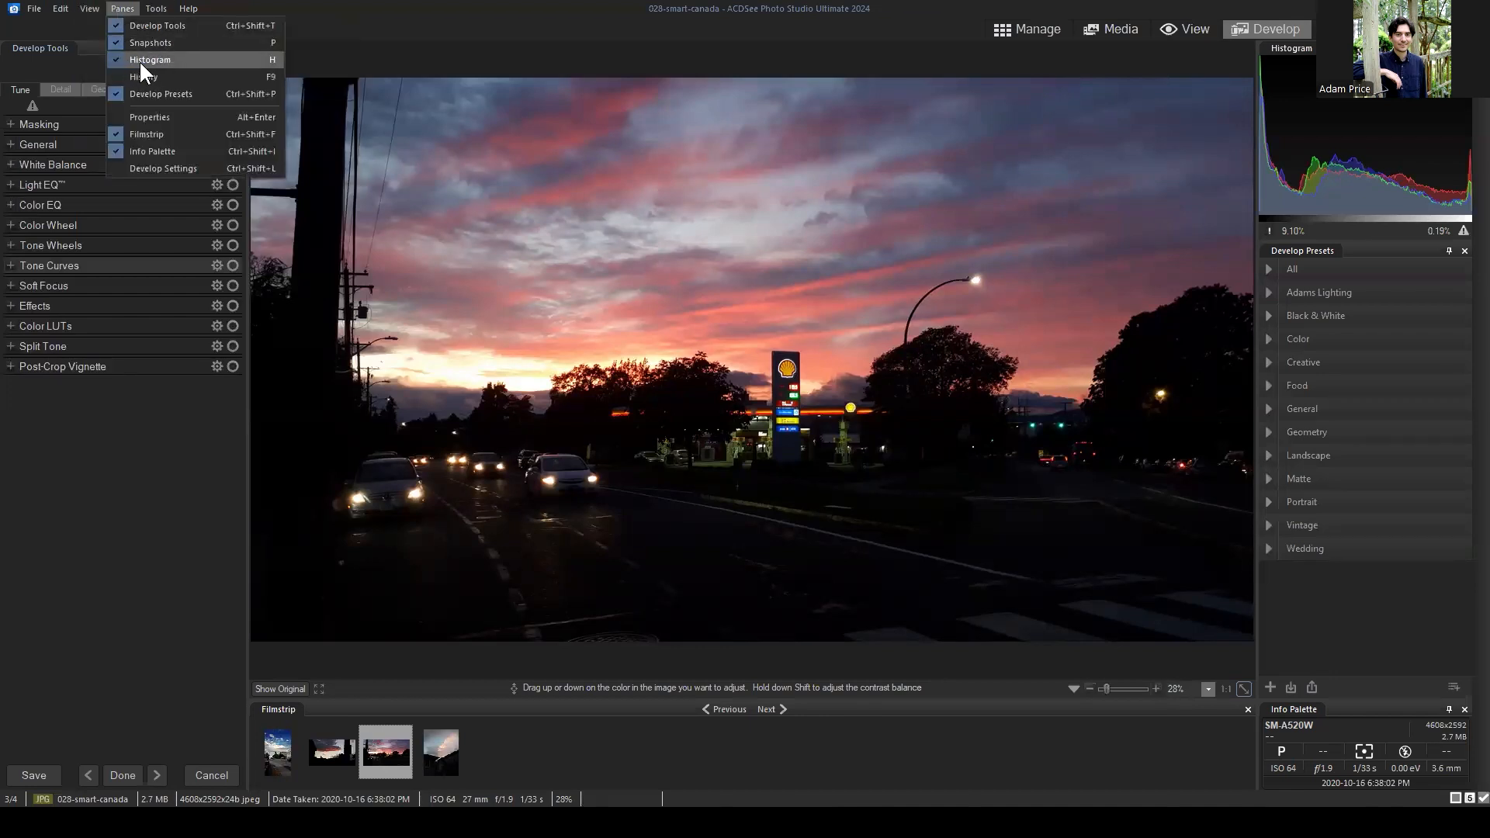
{"action": "left_click", "coordinate": [113, 60]}
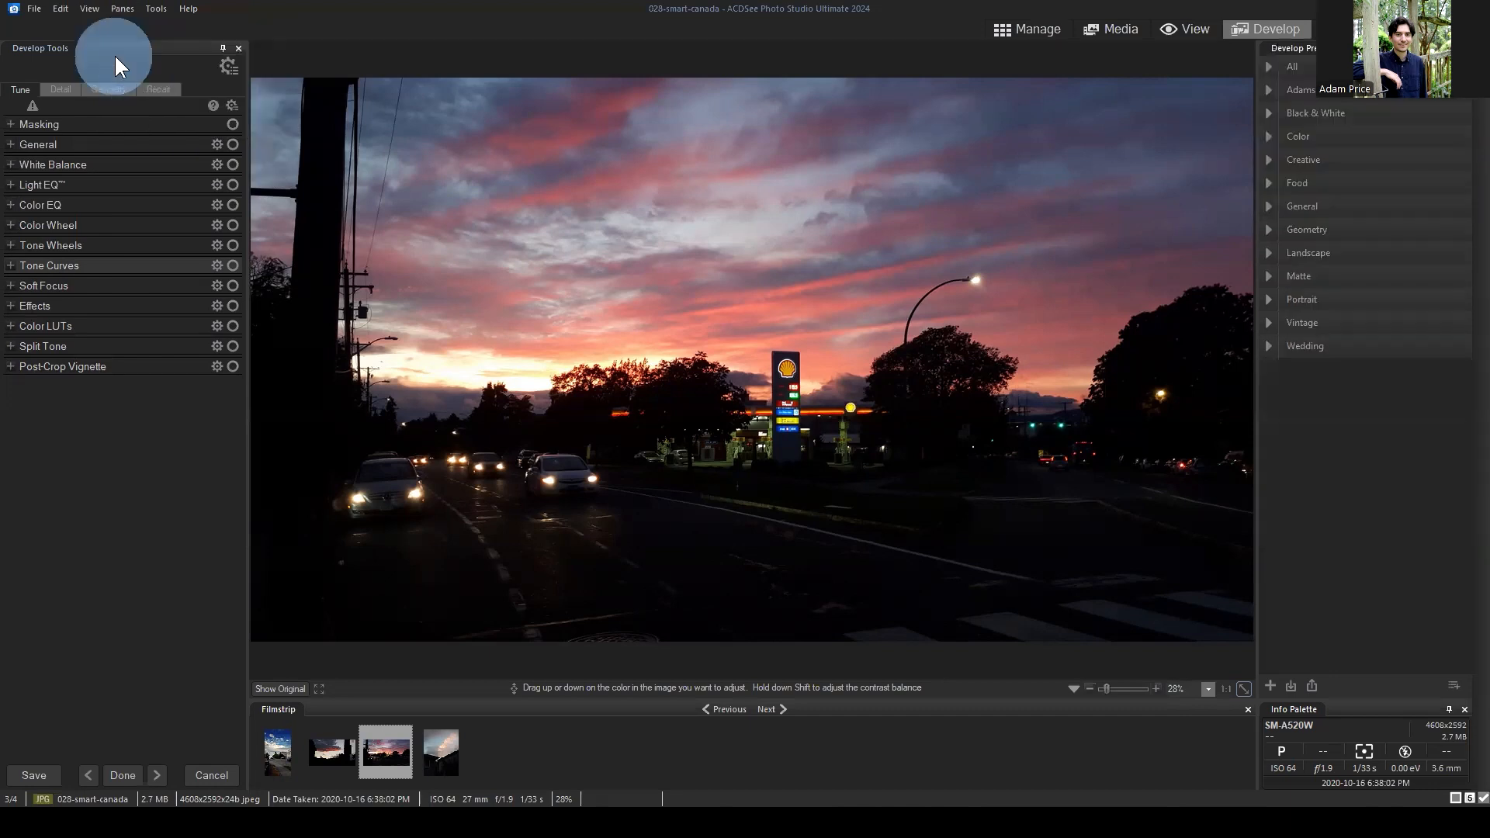
{"action": "left_click", "coordinate": [122, 9]}
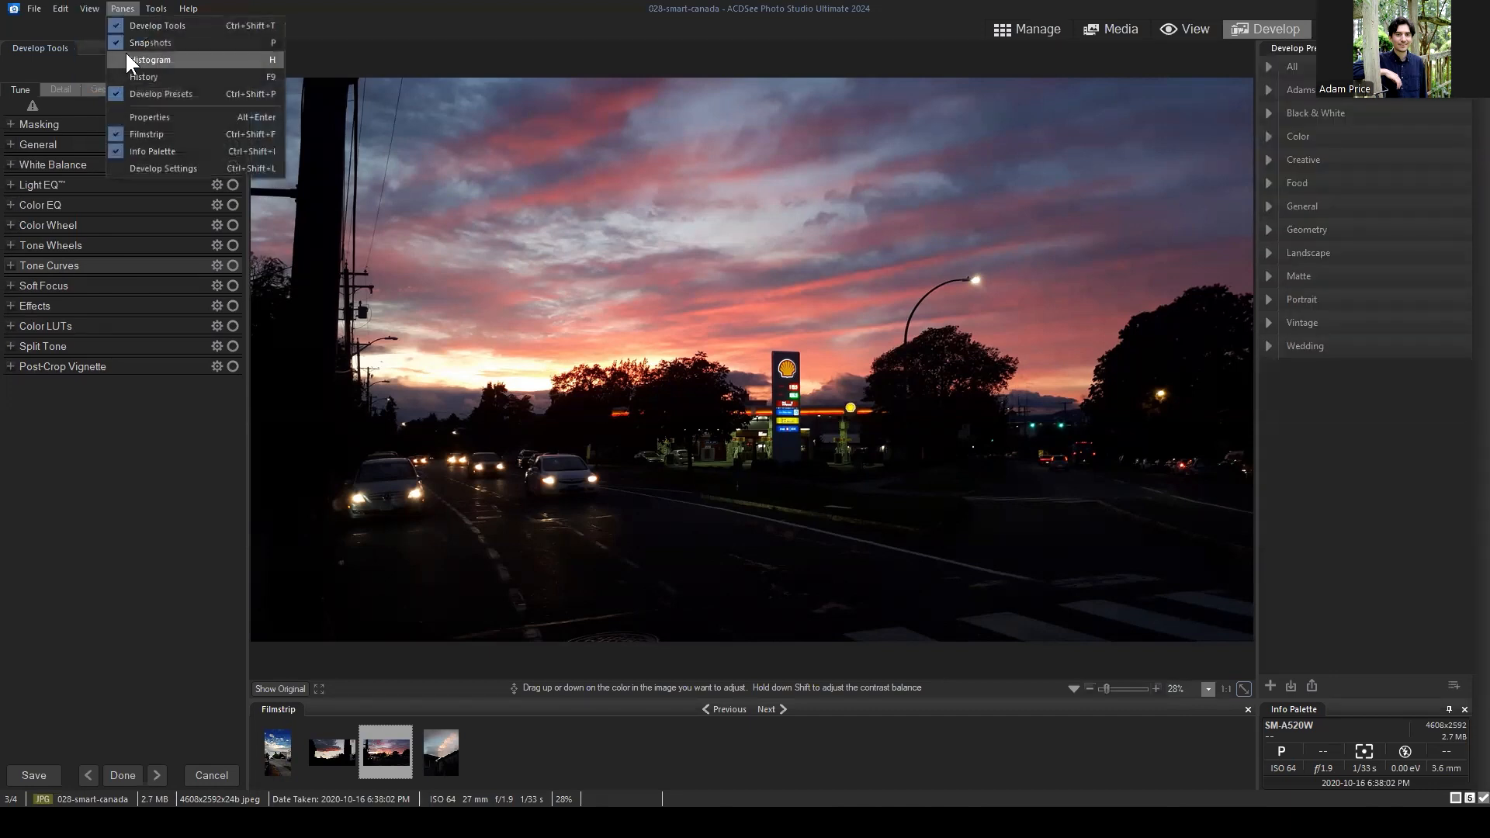
{"action": "left_click", "coordinate": [128, 52]}
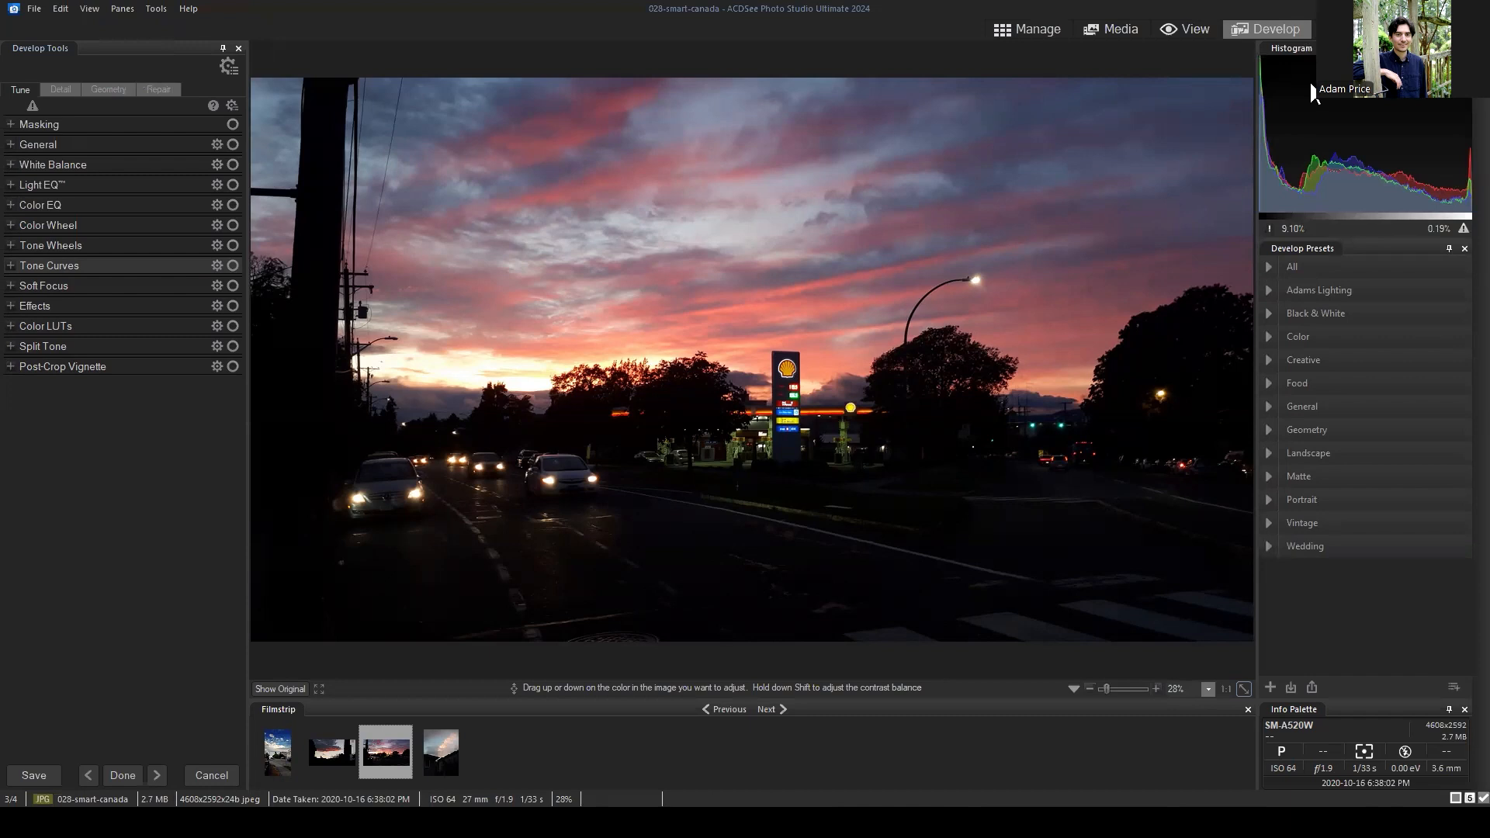
Return to Edit mode and move the floating Histogram slightly lower over the photo.
{"action": "left_click", "coordinate": [1331, 29]}
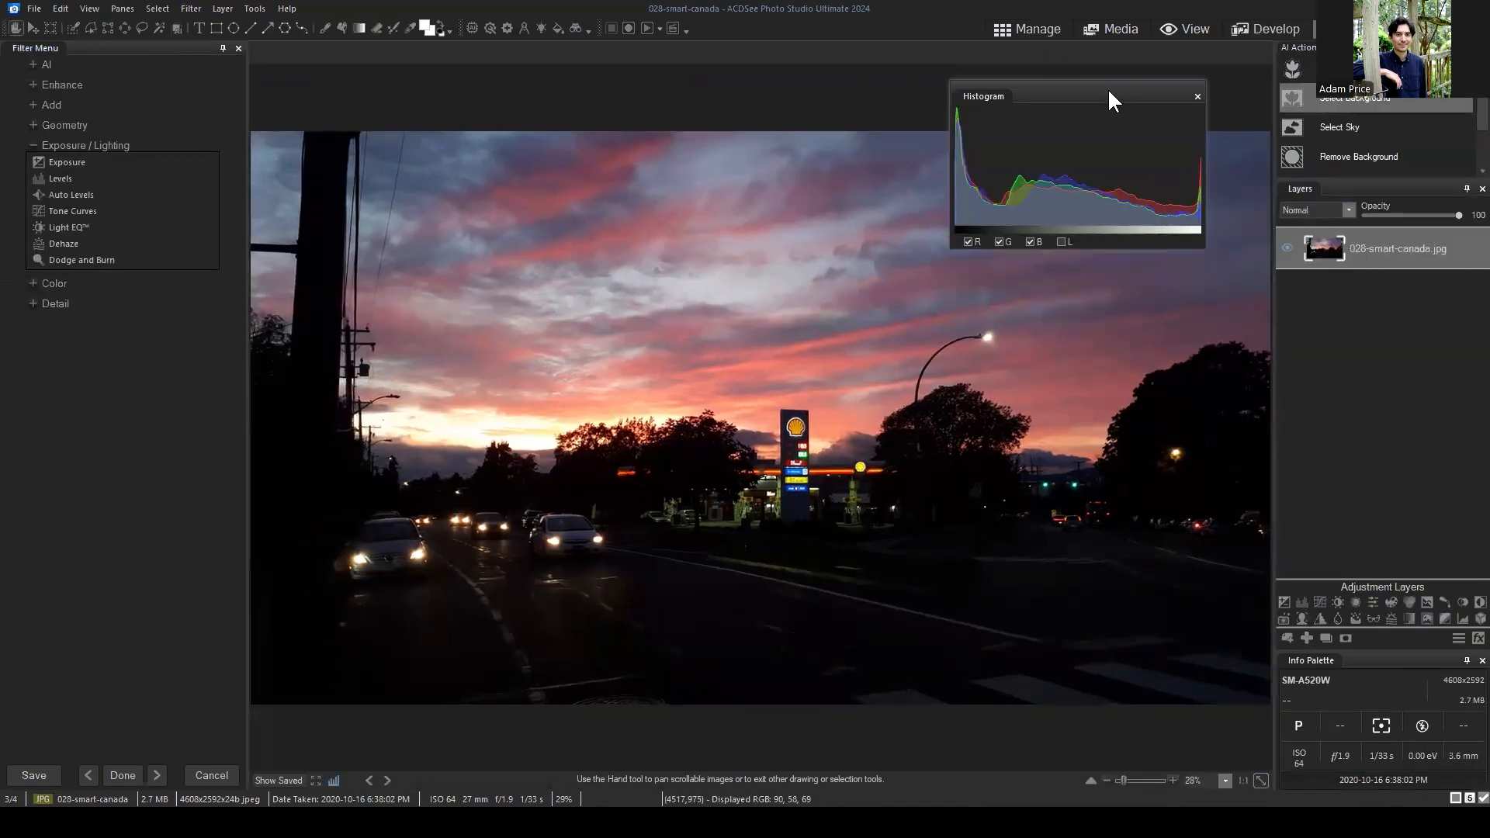
{"action": "mouse_move", "coordinate": [1106, 87]}
{"action": "left_mouse_down"}
{"action": "mouse_move", "coordinate": [1080, 101]}
{"action": "mouse_move", "coordinate": [1097, 109]}
{"action": "left_mouse_up"}
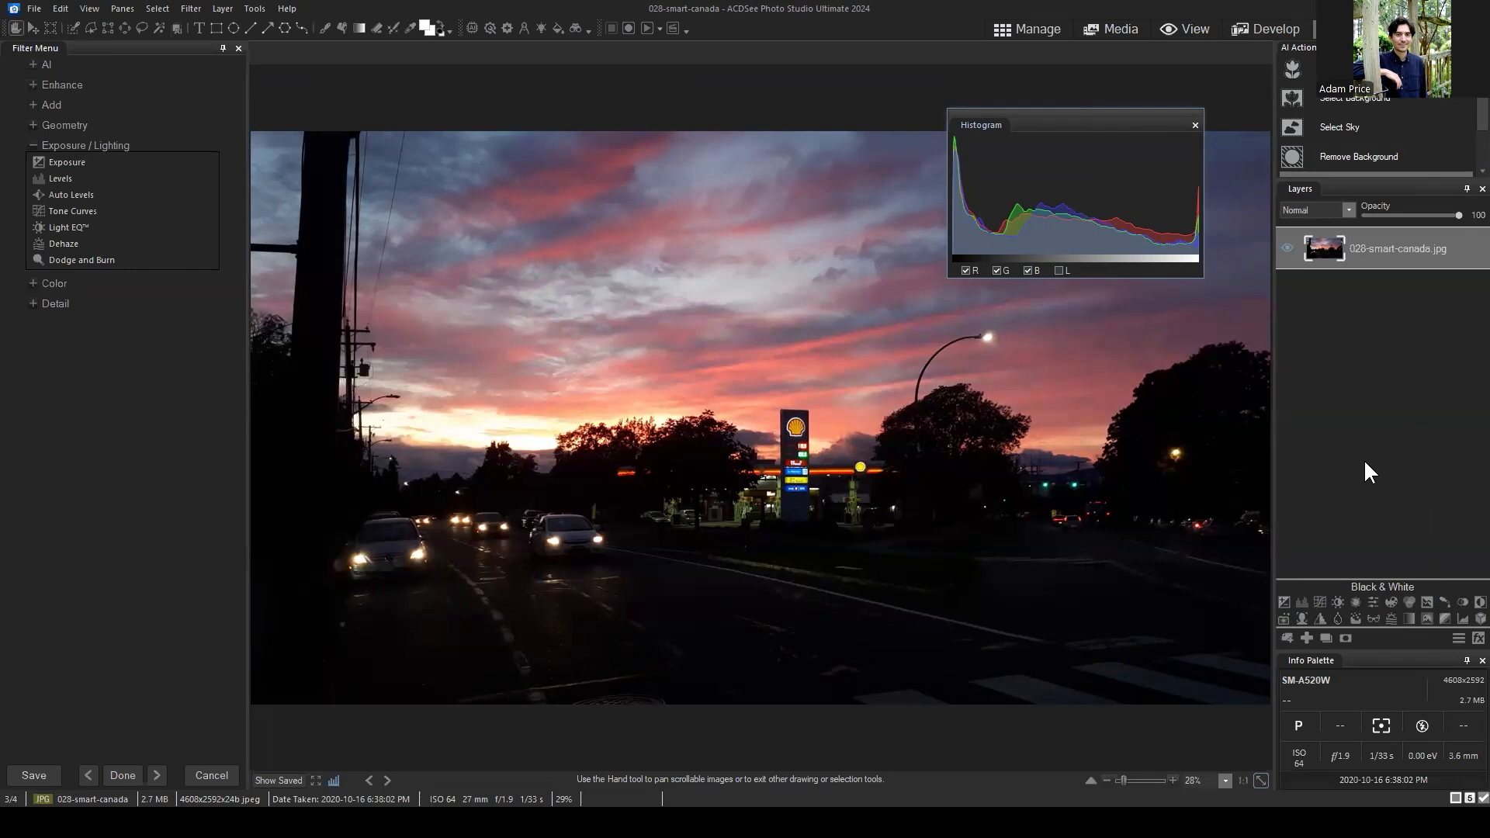
Add a Light EQ adjustment layer above the photo, delete it, and select the 028-smart-canada.jpg layer.
{"action": "left_click", "coordinate": [1337, 601]}
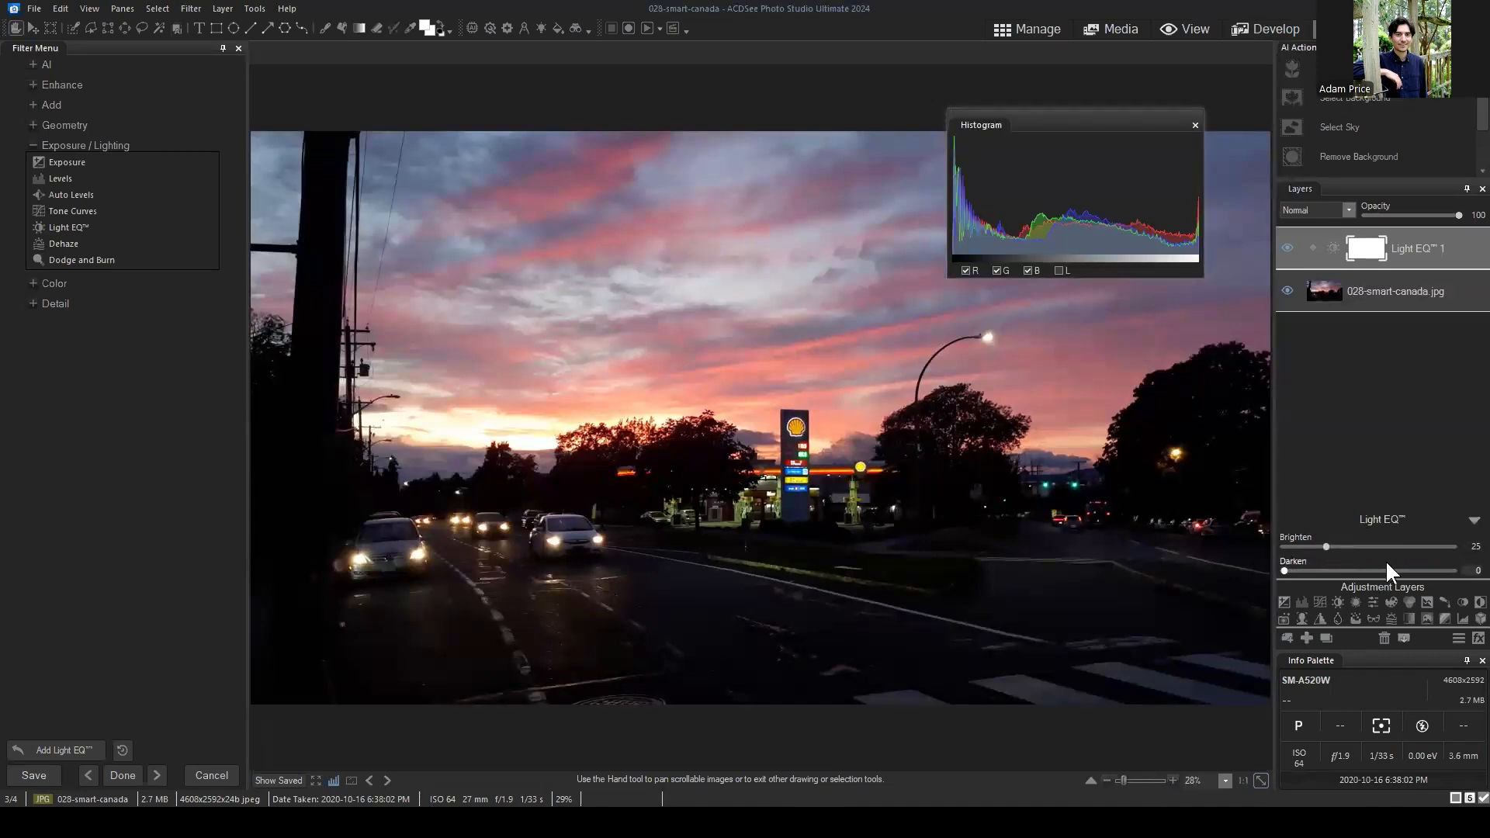
{"action": "left_click", "coordinate": [1384, 638]}
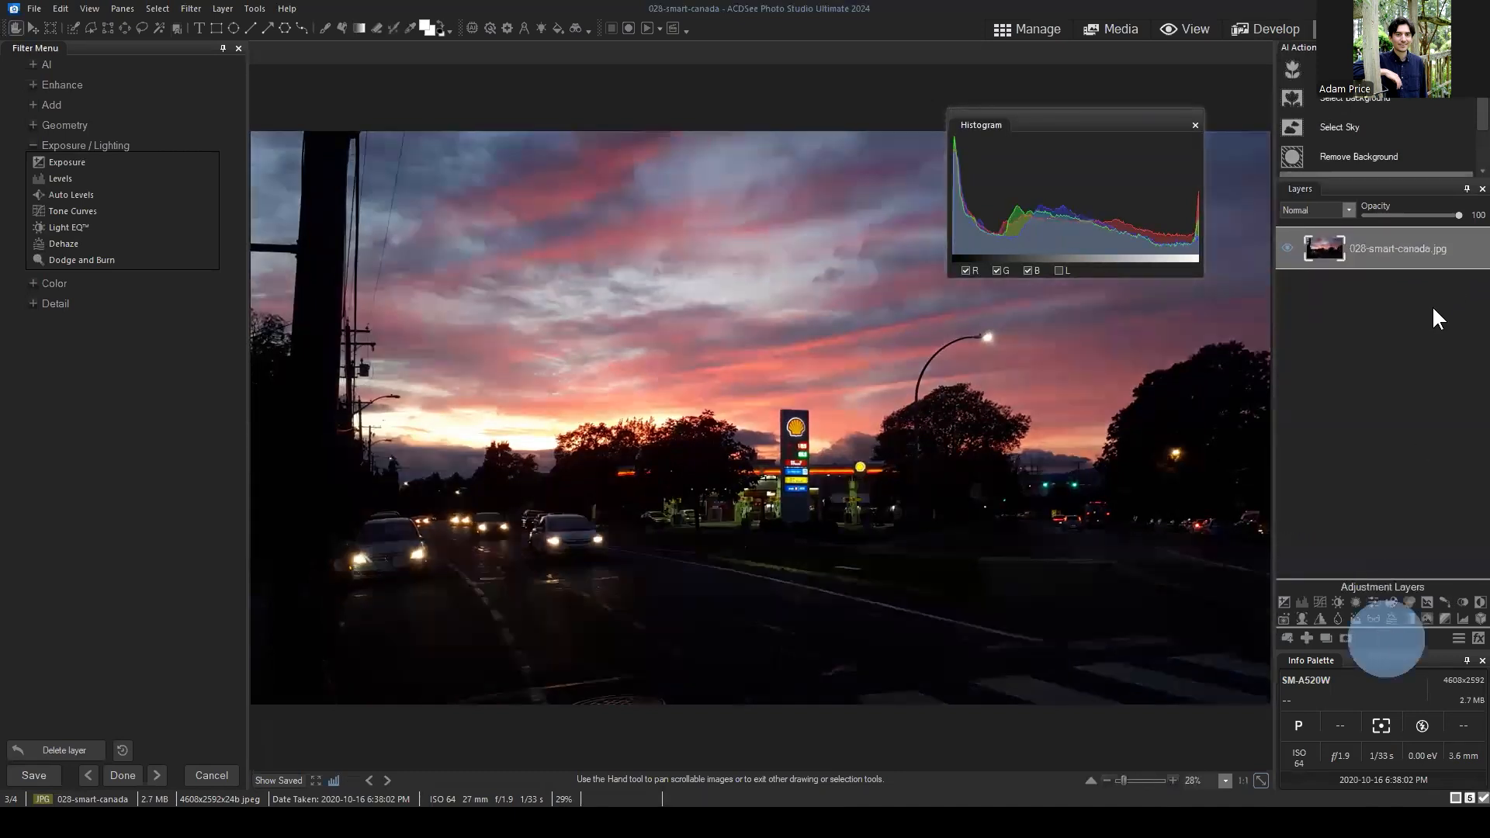
{"action": "left_click", "coordinate": [1378, 254]}
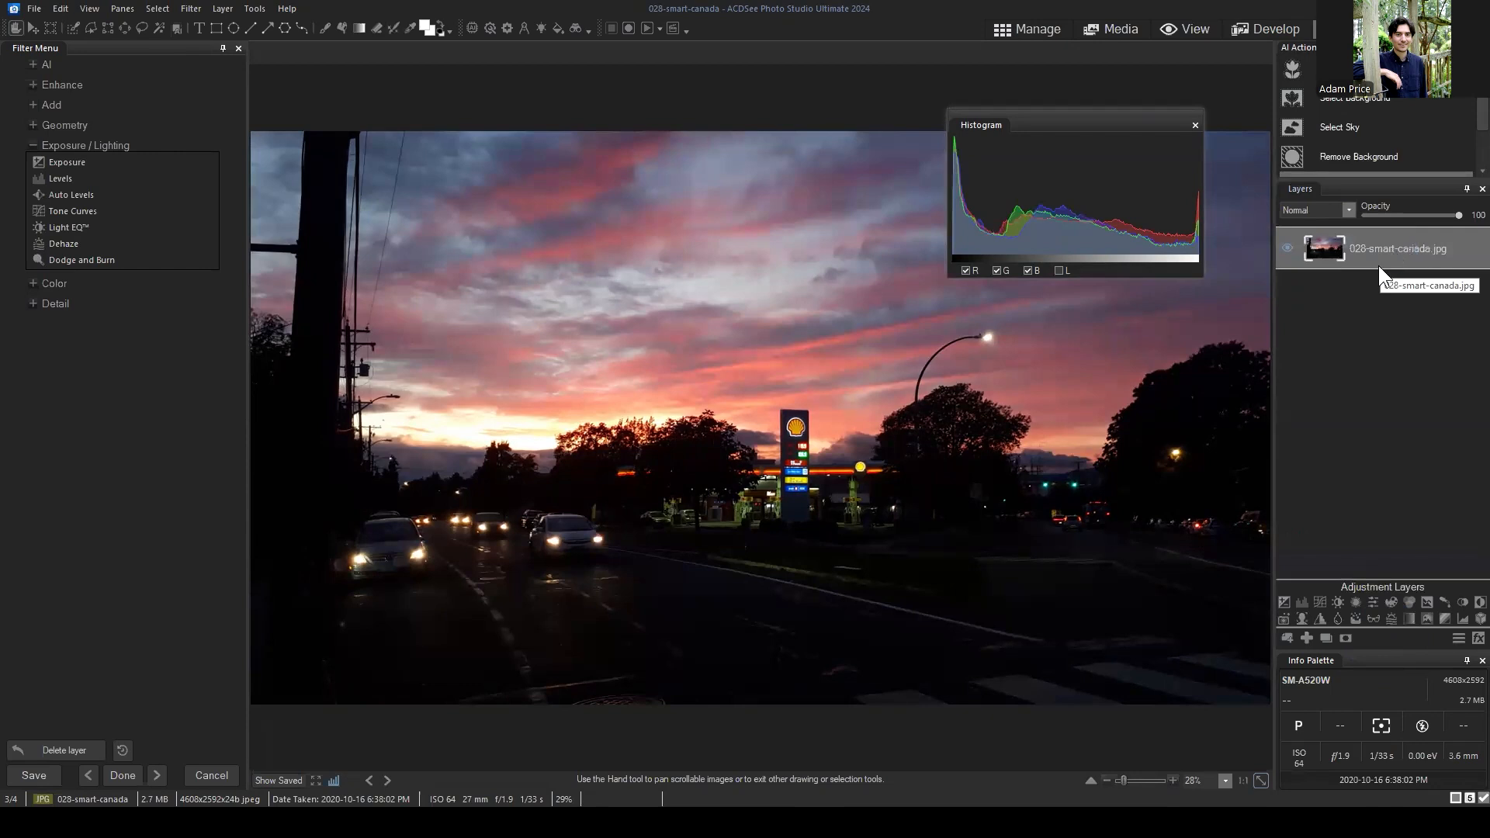
Examine the 1-Step, Basic, Standard and Advanced modes of the Light EQ filter and leave it without applying anything.
{"action": "left_click", "coordinate": [71, 227]}
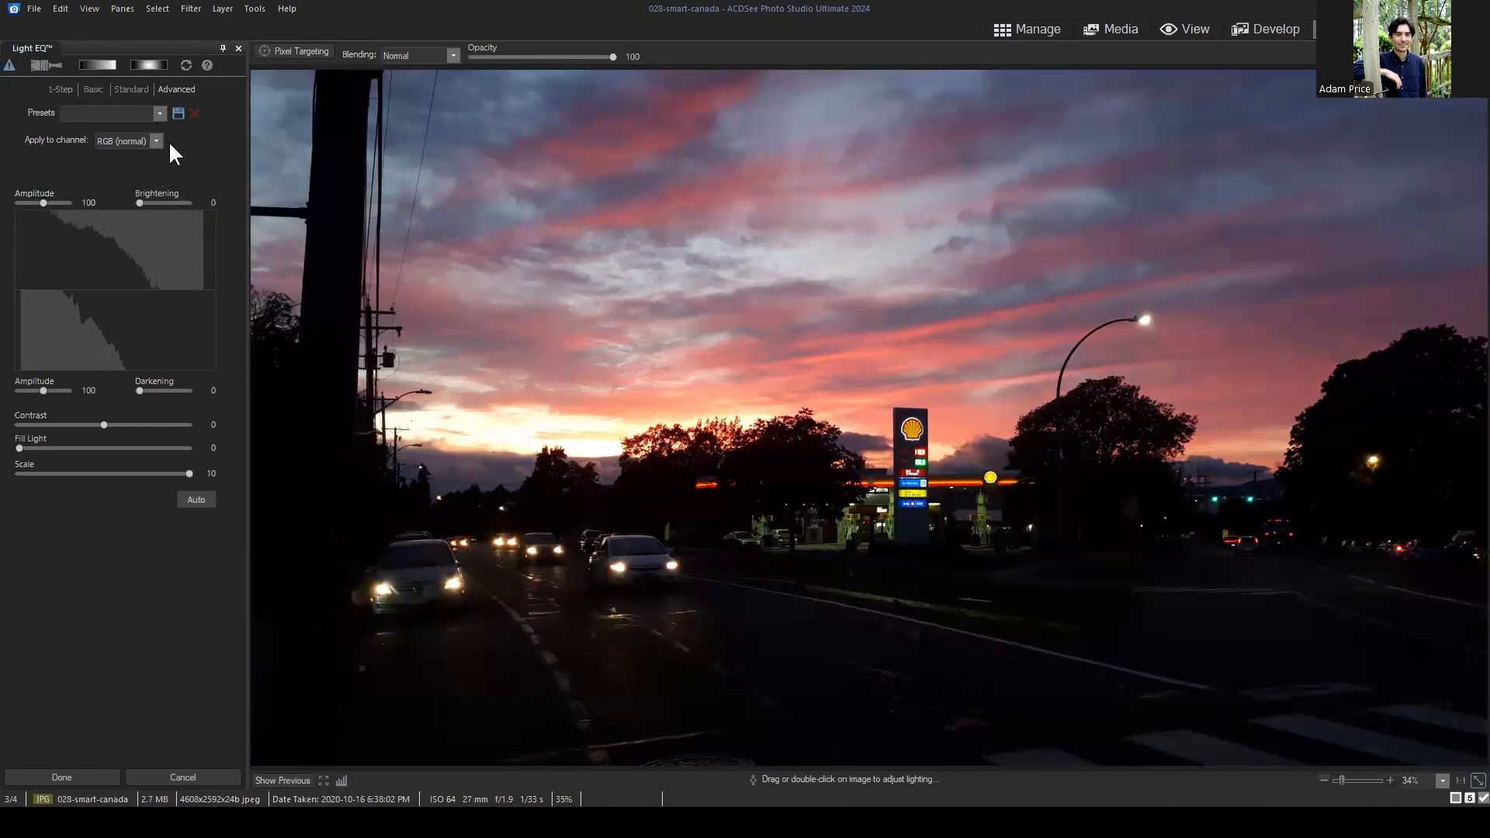
{"action": "left_click", "coordinate": [61, 90]}
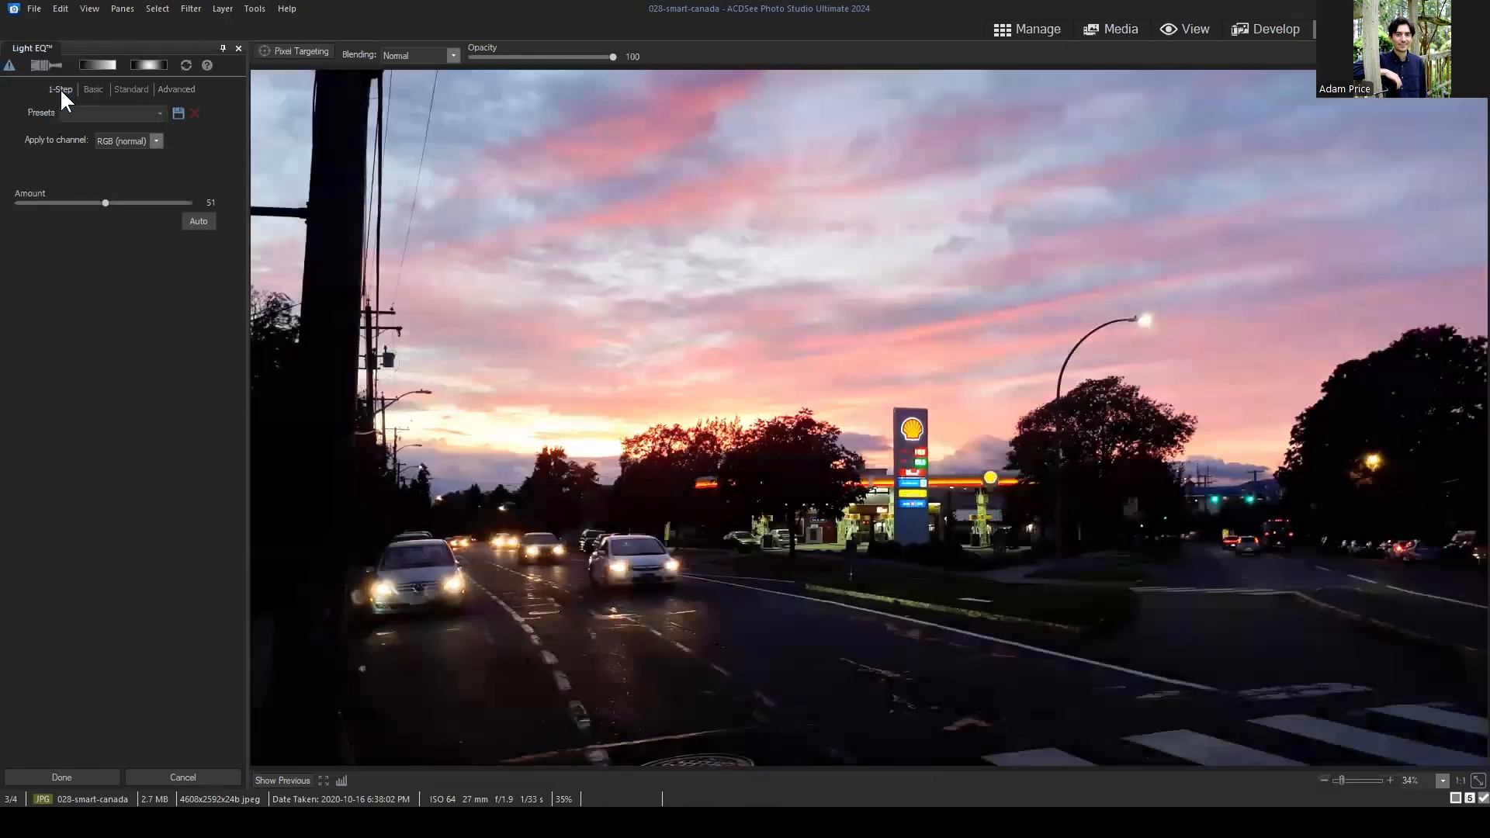
{"action": "left_click", "coordinate": [92, 88]}
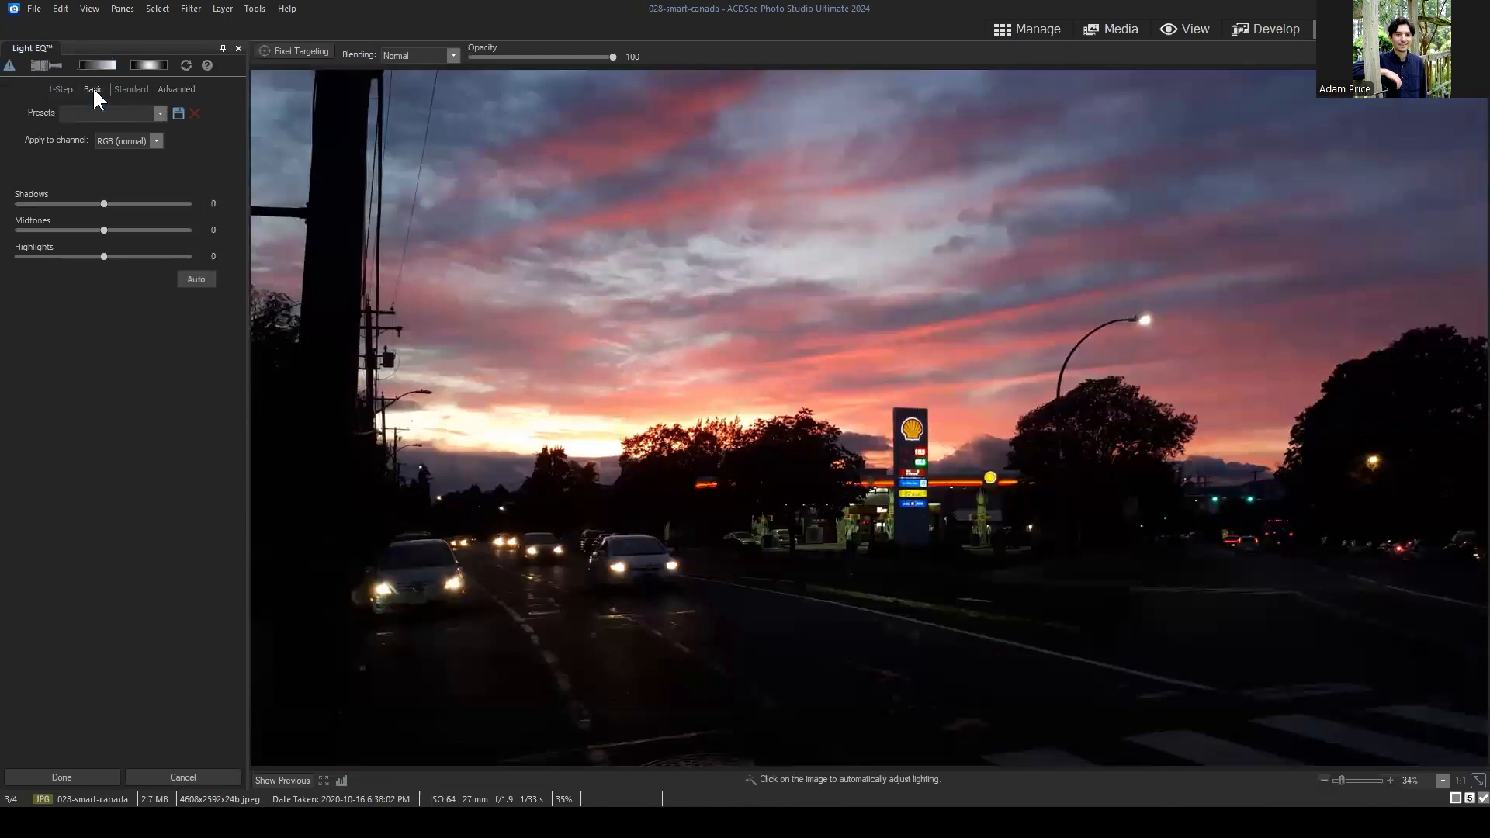
{"action": "left_click", "coordinate": [128, 90]}
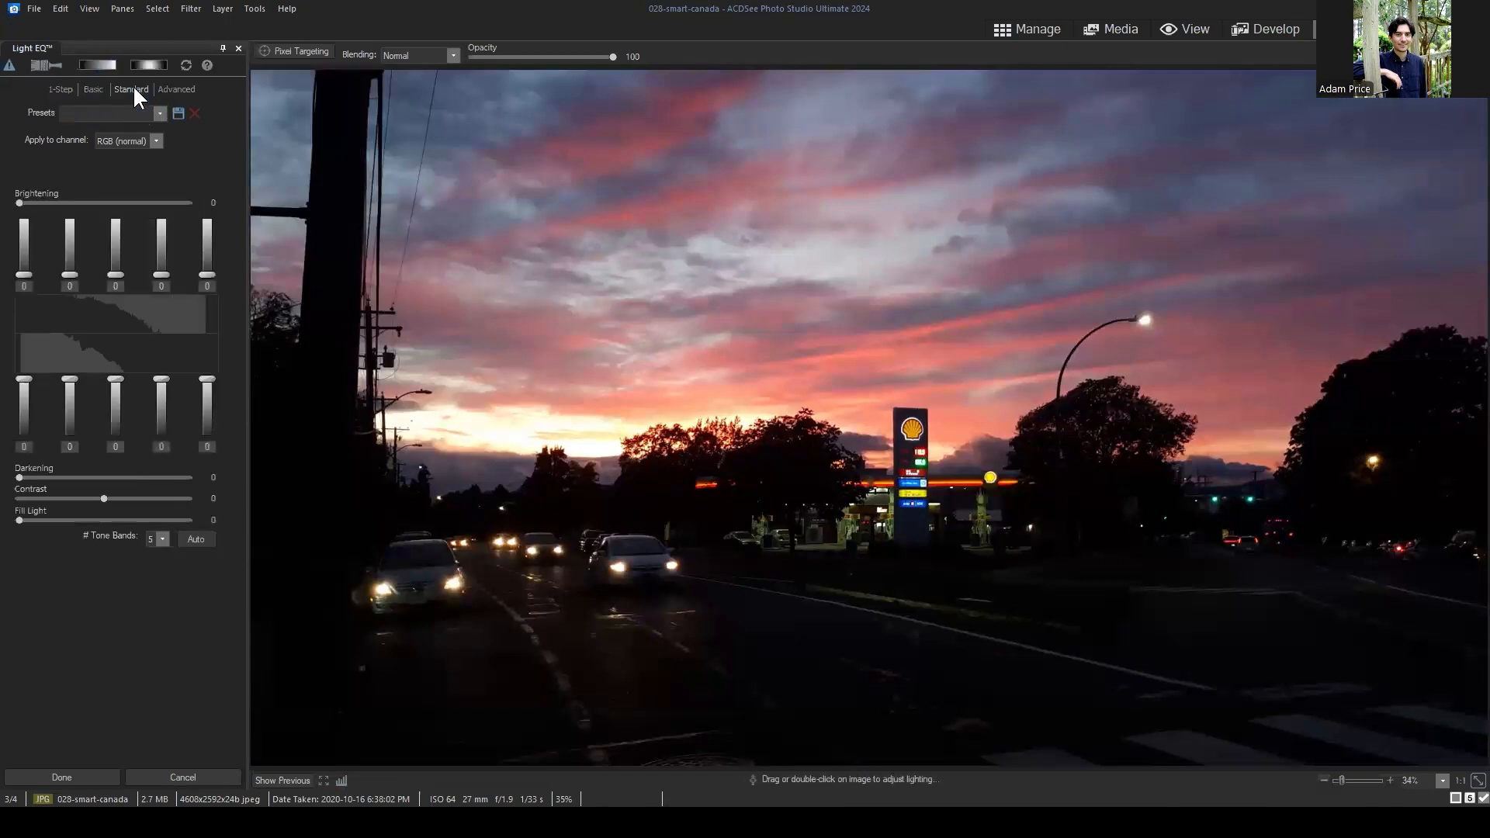
{"action": "left_click", "coordinate": [175, 87]}
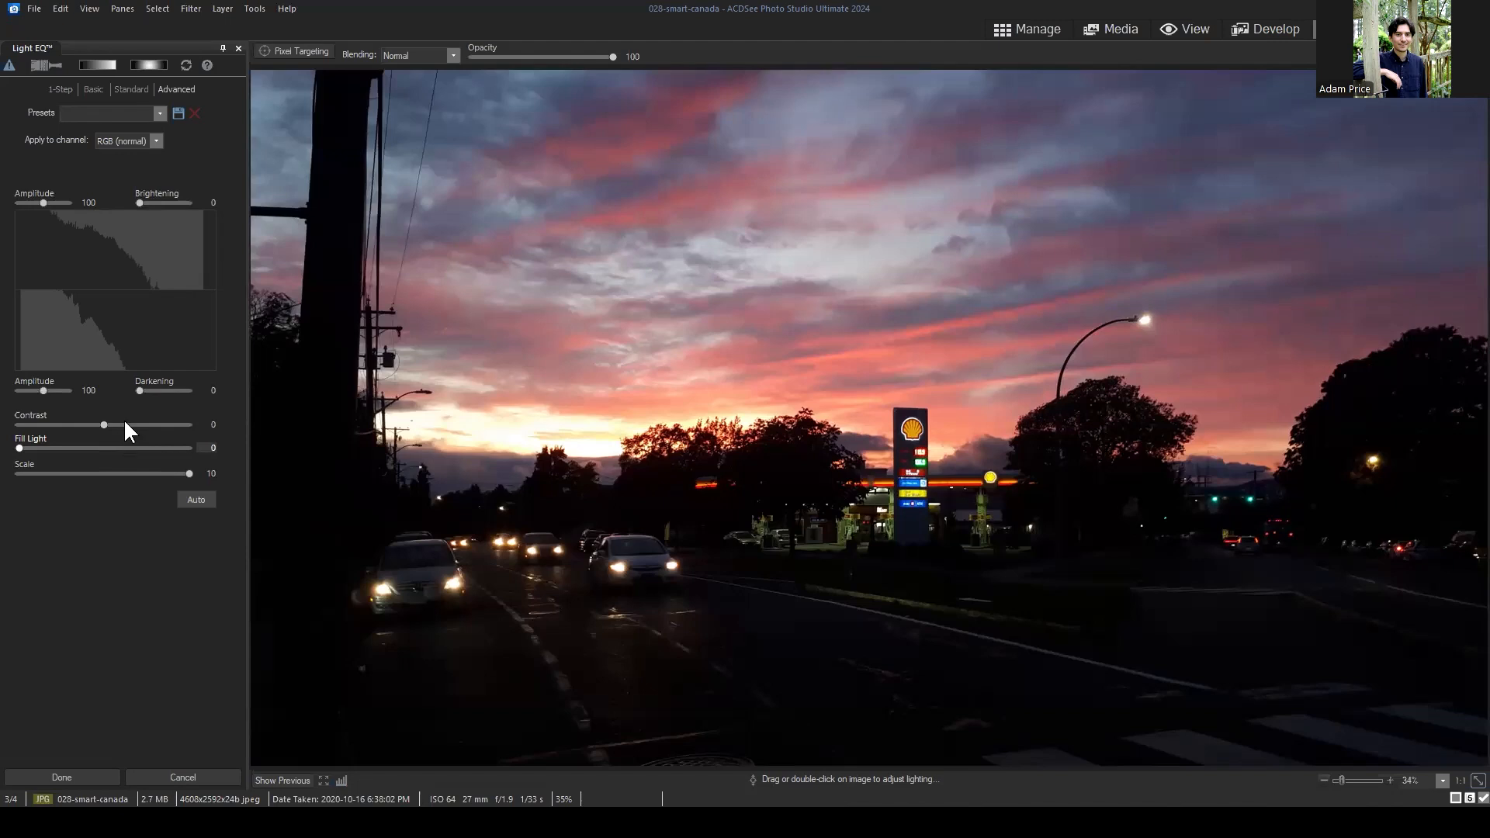
{"action": "left_click", "coordinate": [175, 773]}
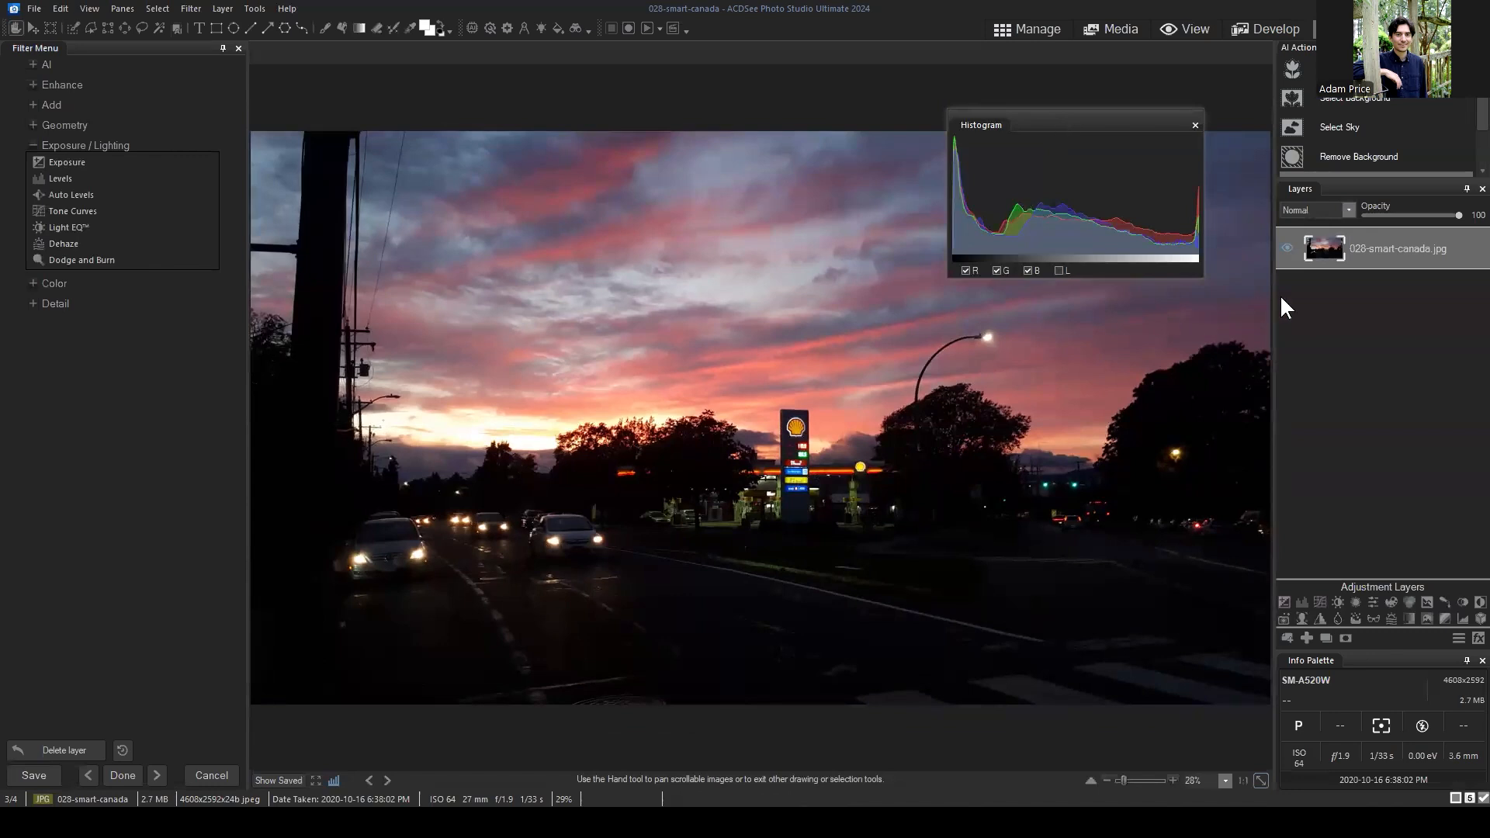
Duplicate the 028-smart-canada.jpg layer and rename the copy as filter layer.
{"action": "left_click", "coordinate": [1373, 240]}
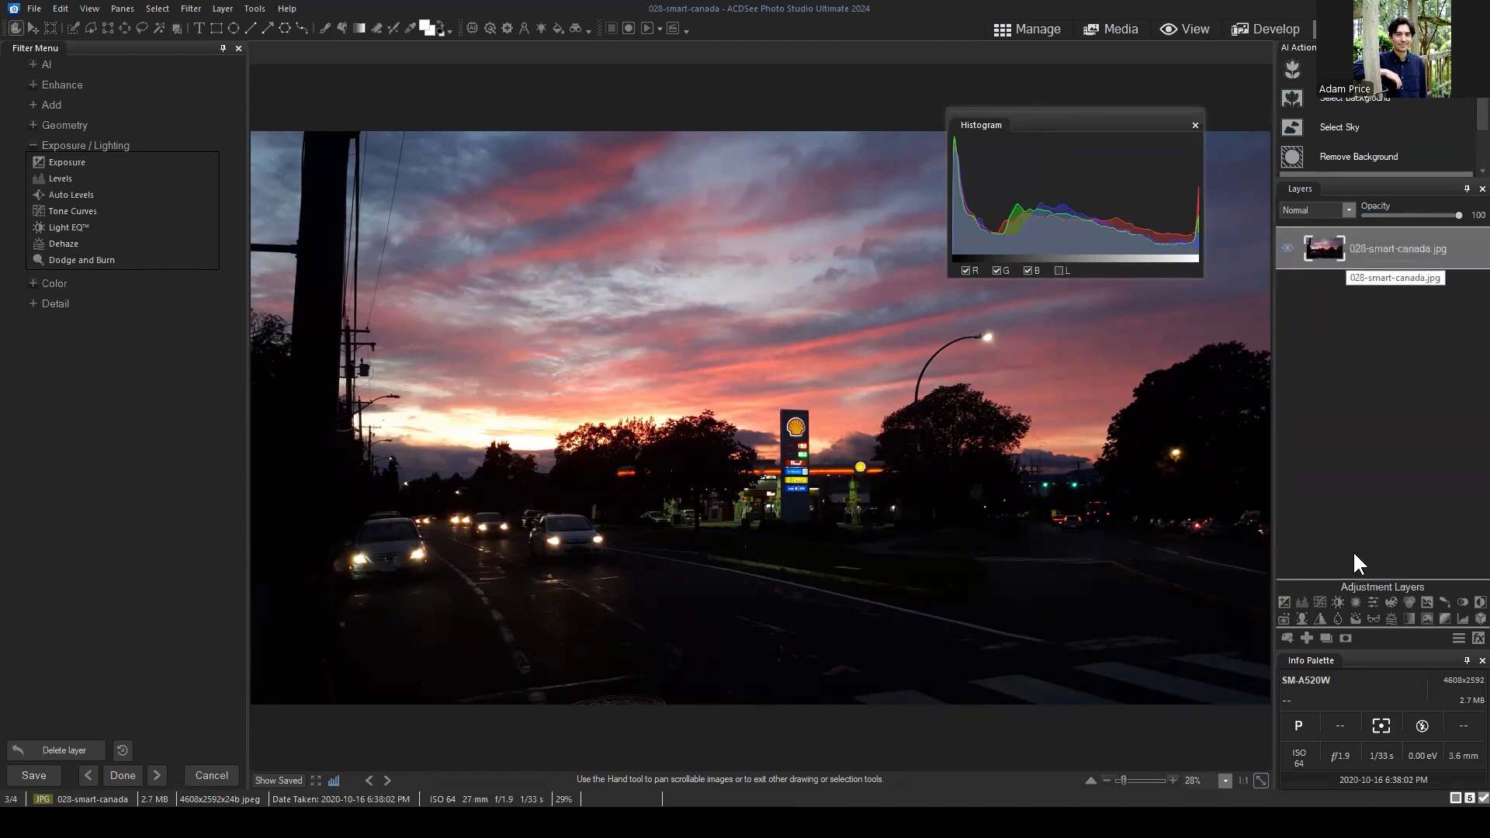
{"action": "left_click", "coordinate": [1325, 637]}
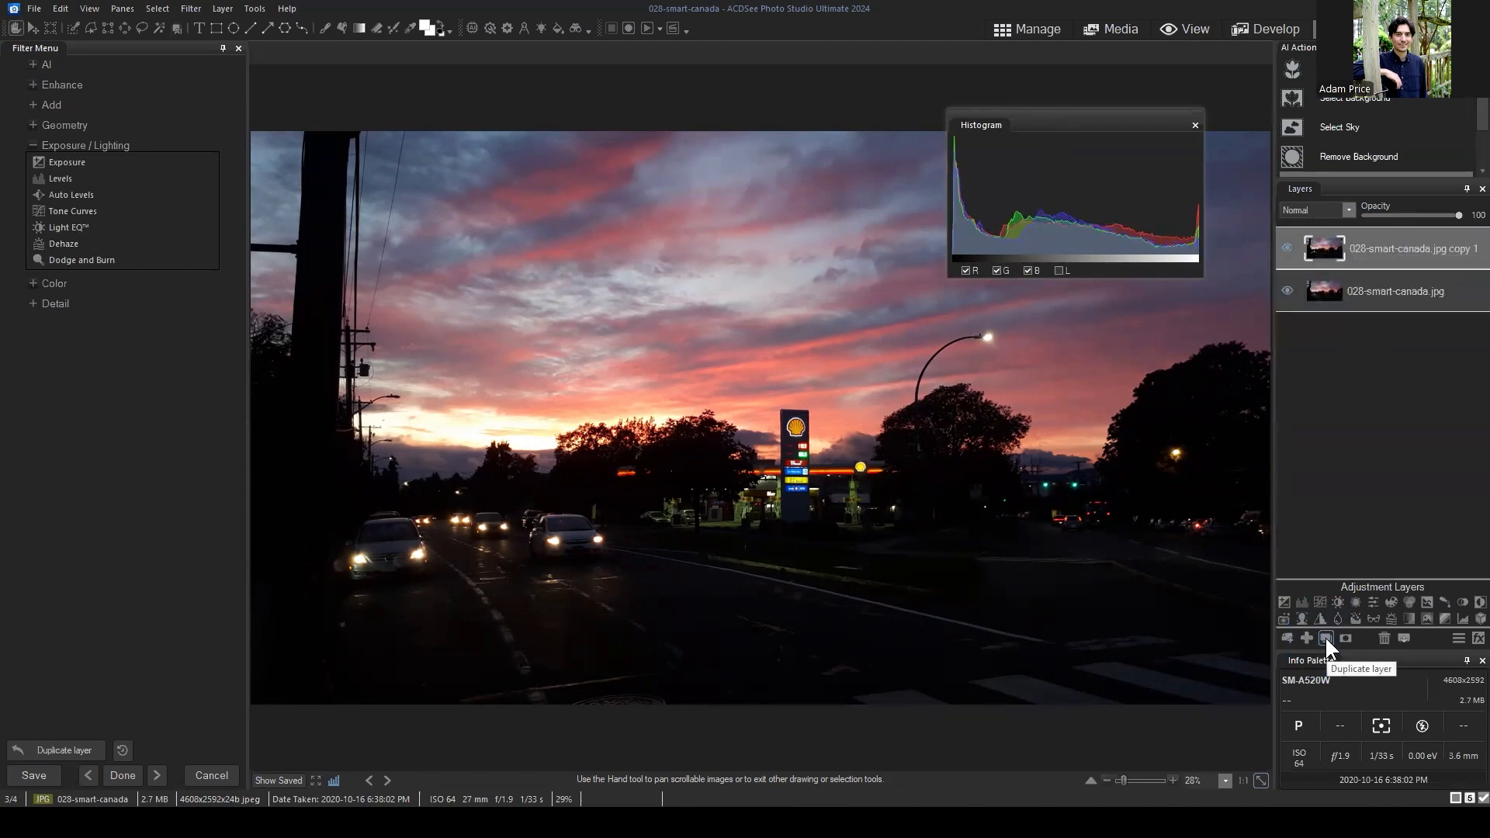
{"action": "left_click", "coordinate": [1388, 241]}
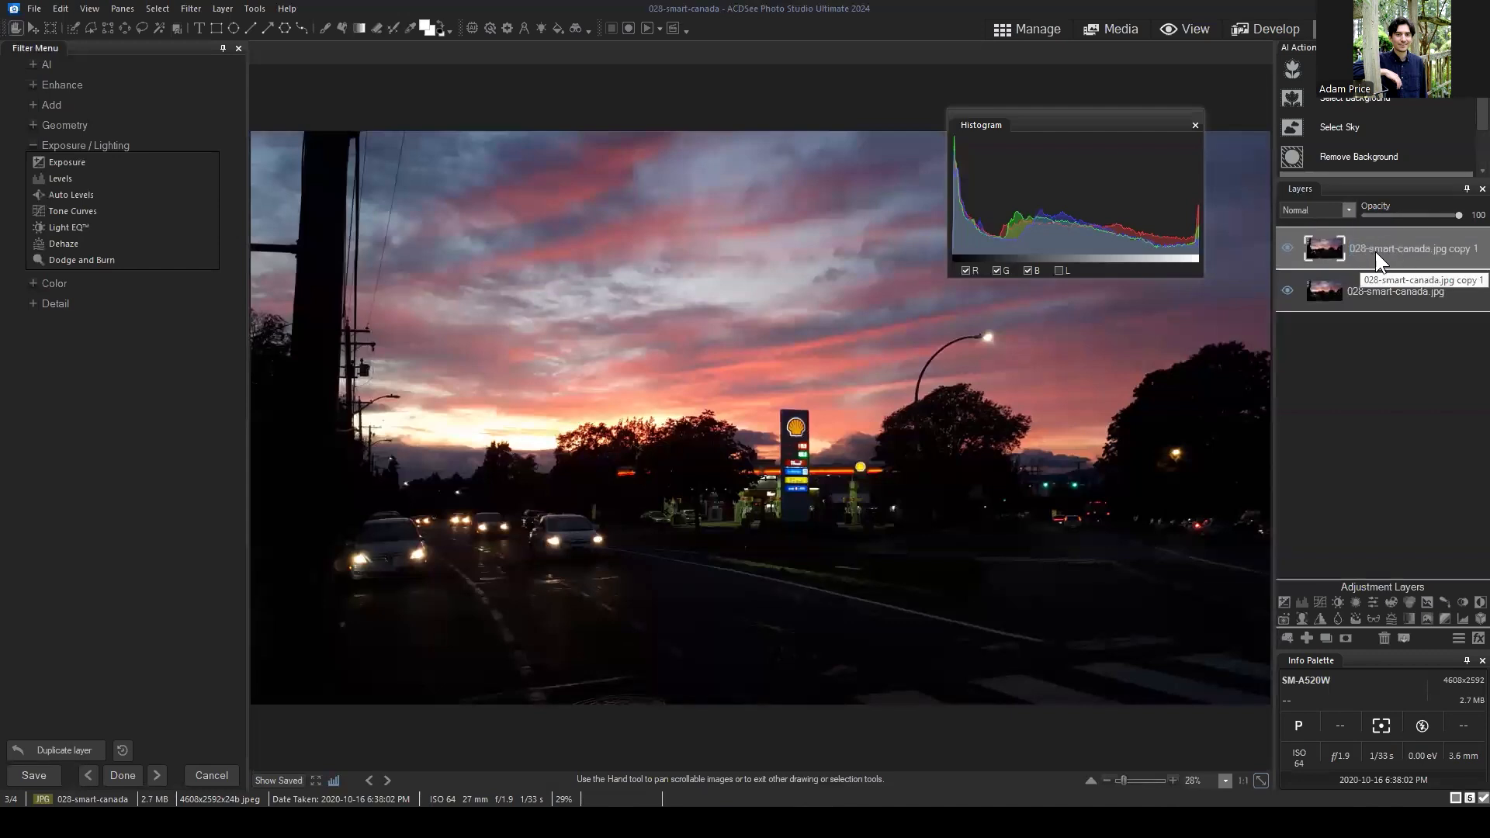
{"action": "right_click", "coordinate": [1381, 246]}
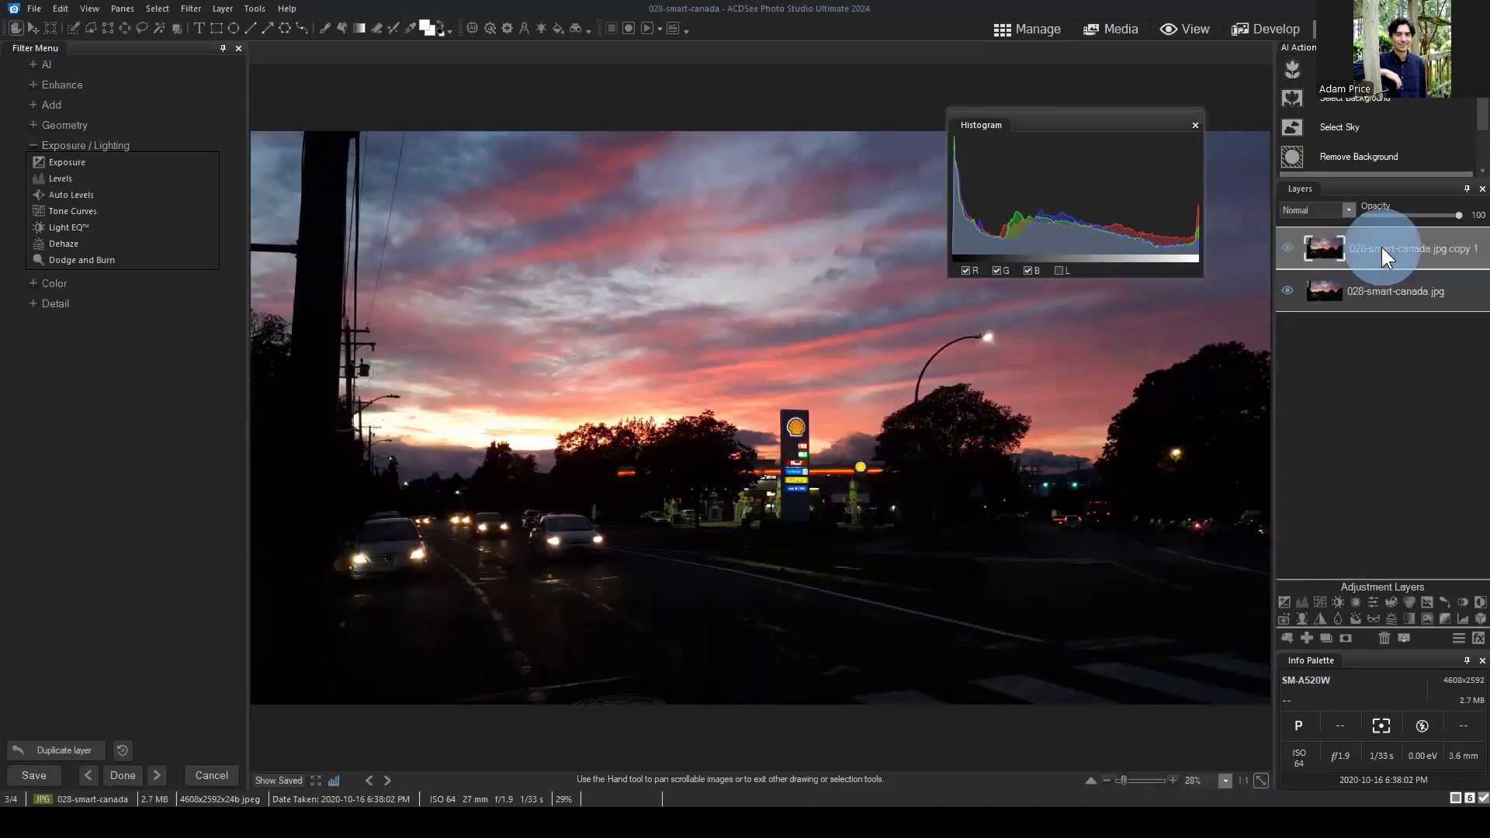
{"action": "left_click", "coordinate": [1329, 258]}
{"action": "type", "text": "fi"}
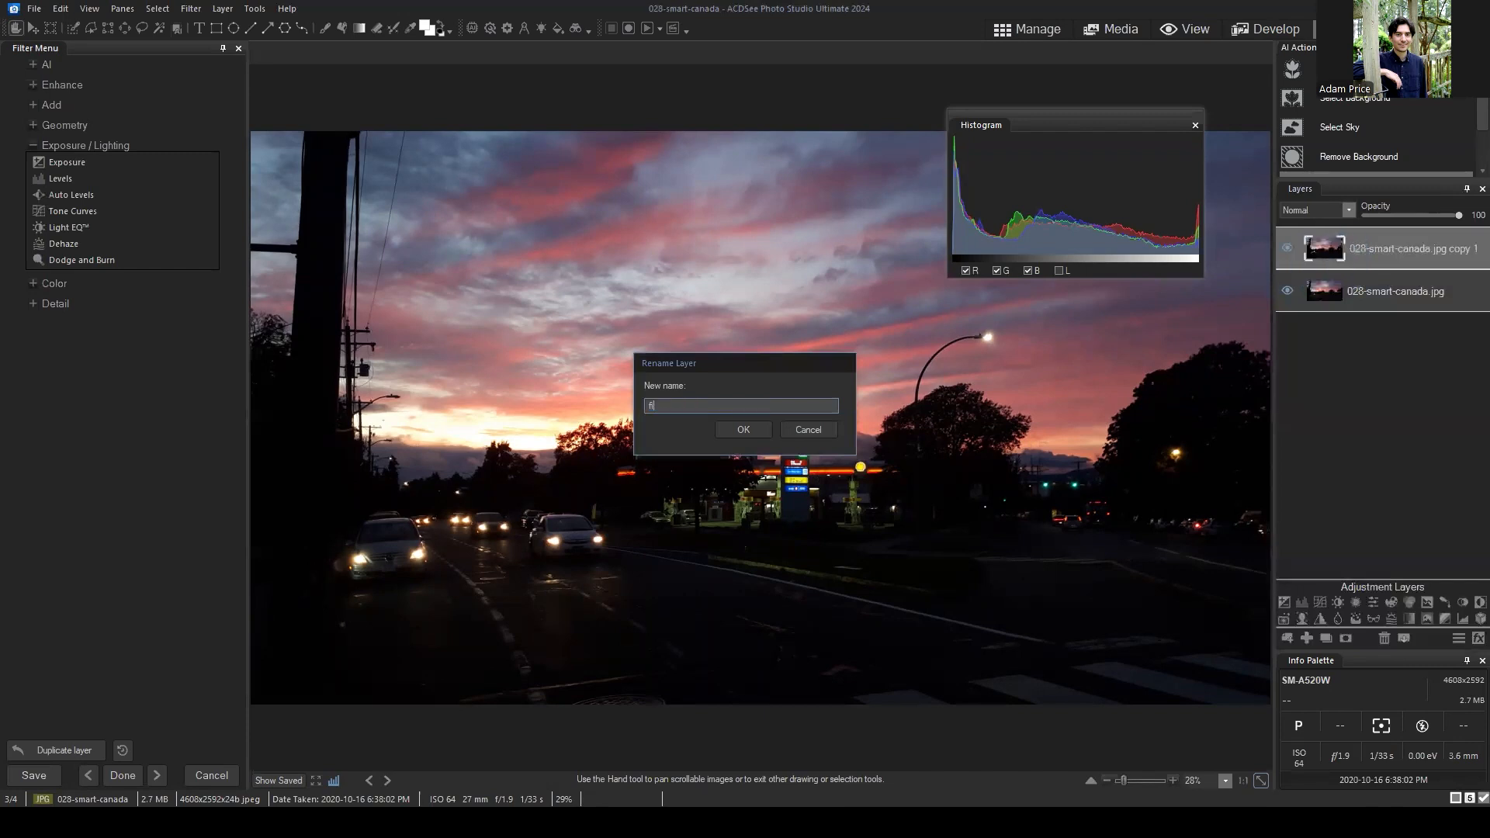
{"action": "type", "text": "lter layer"}
{"action": "key", "text": "Return"}
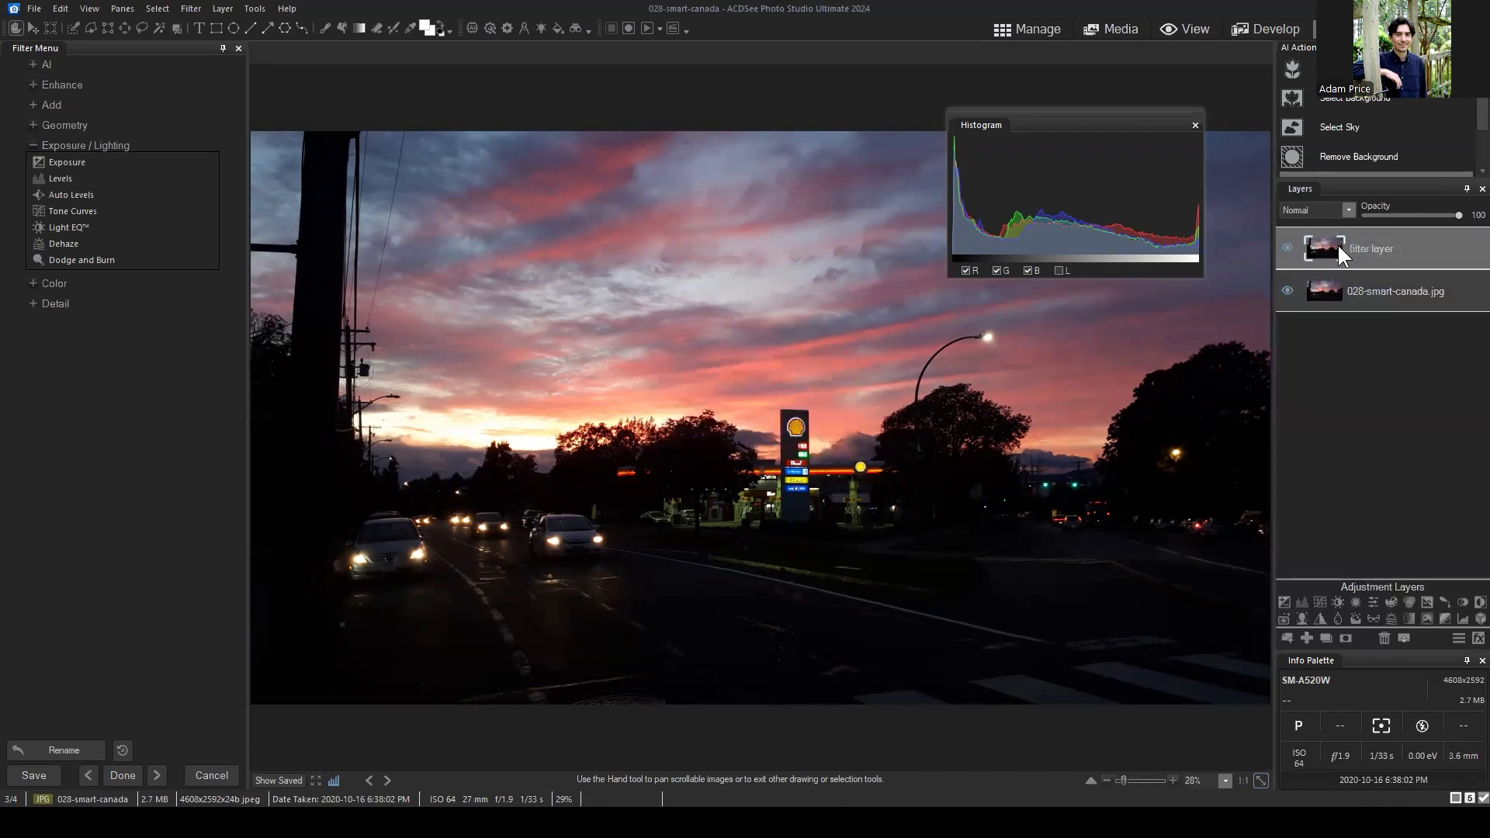
Apply the Light EQ filter in Advanced mode to the filter layer, raising the brightening curve over the darkest tones.
{"action": "left_click", "coordinate": [1385, 245]}
{"action": "left_click", "coordinate": [1391, 245]}
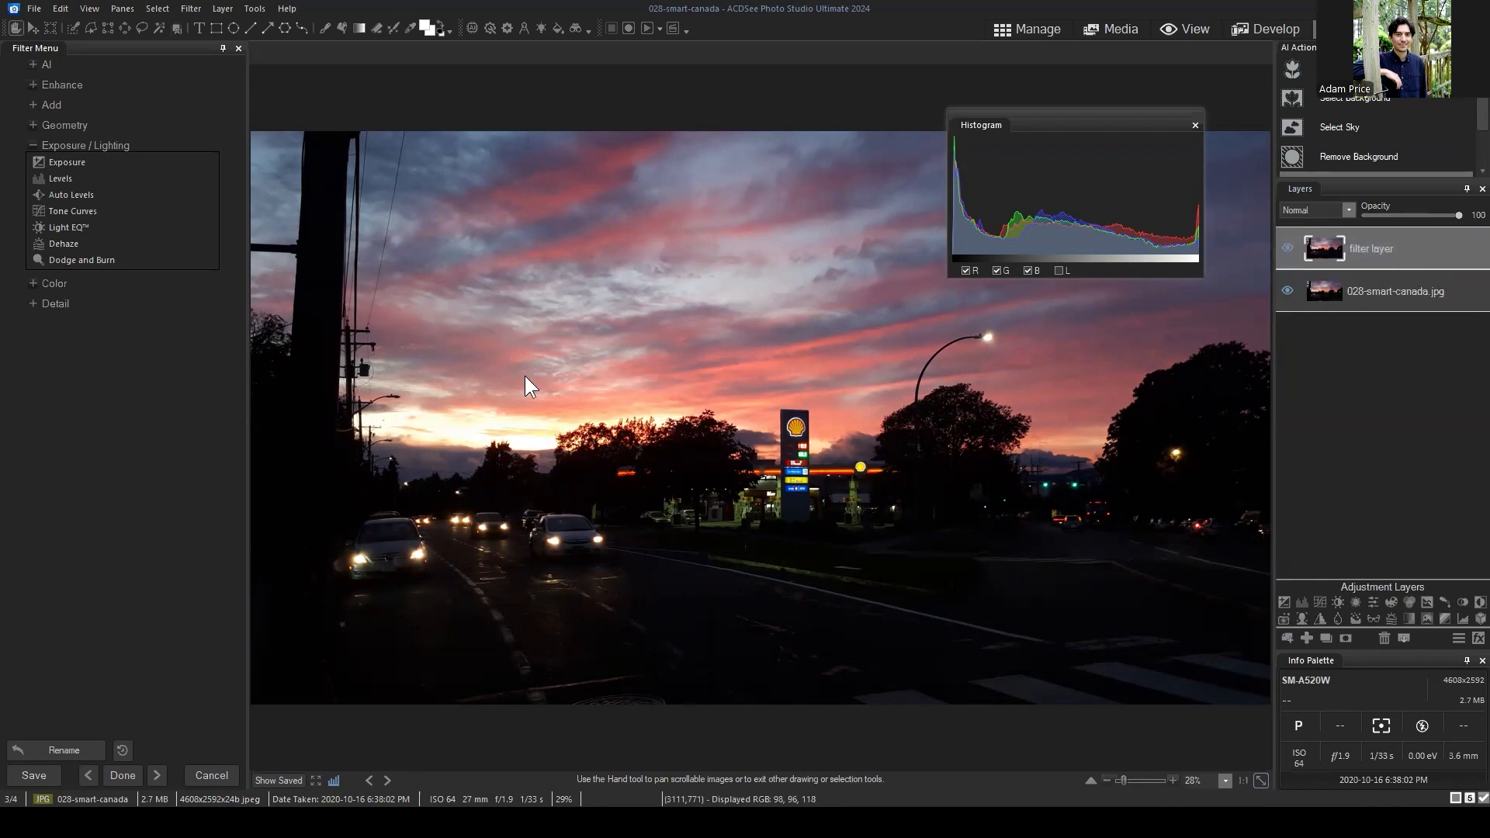
{"action": "left_click", "coordinate": [72, 220]}
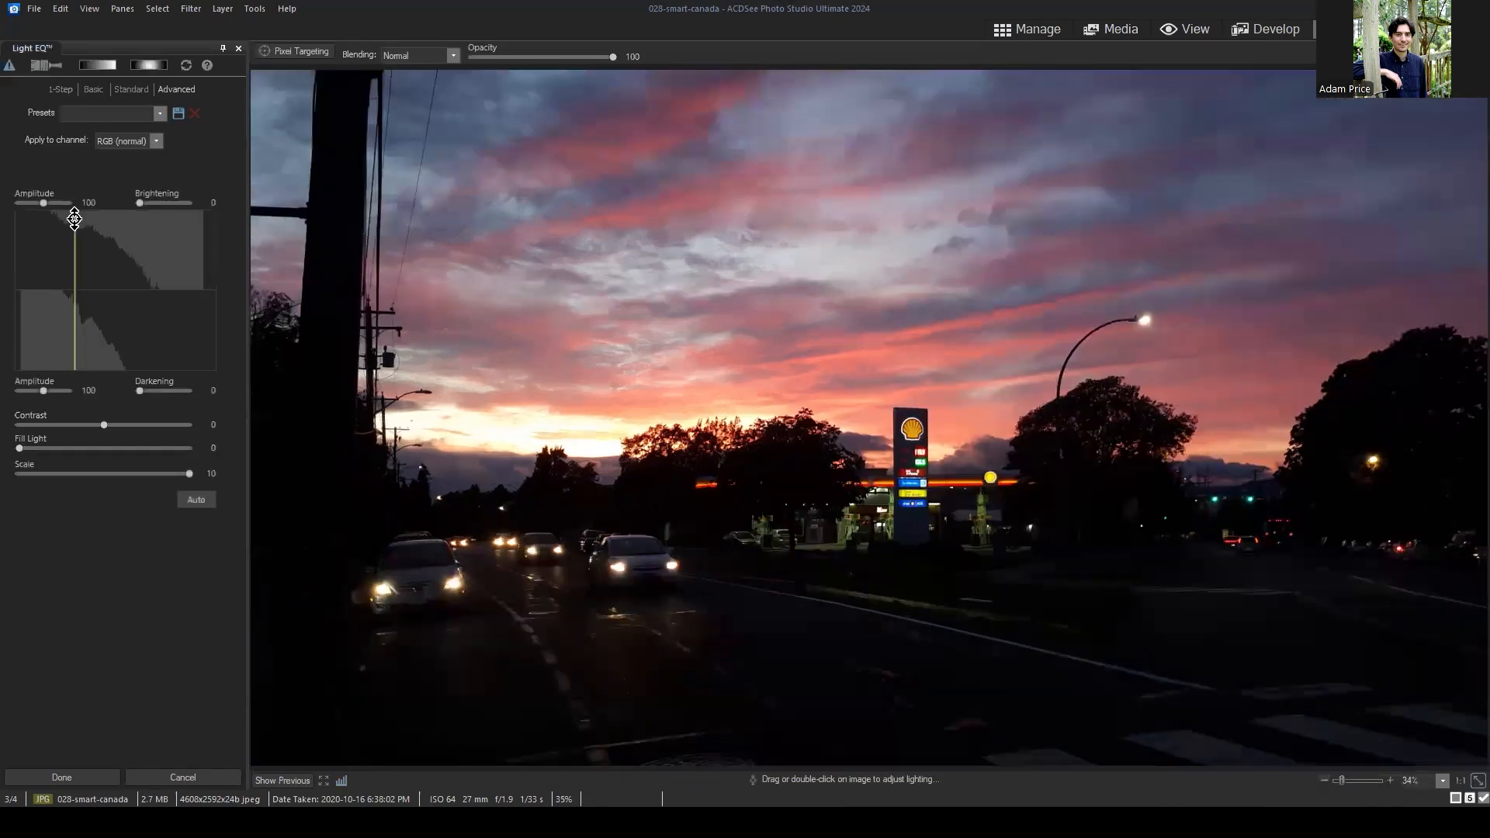
{"action": "left_click_drag", "start_coordinate": [75, 219], "coordinate": [17, 246]}
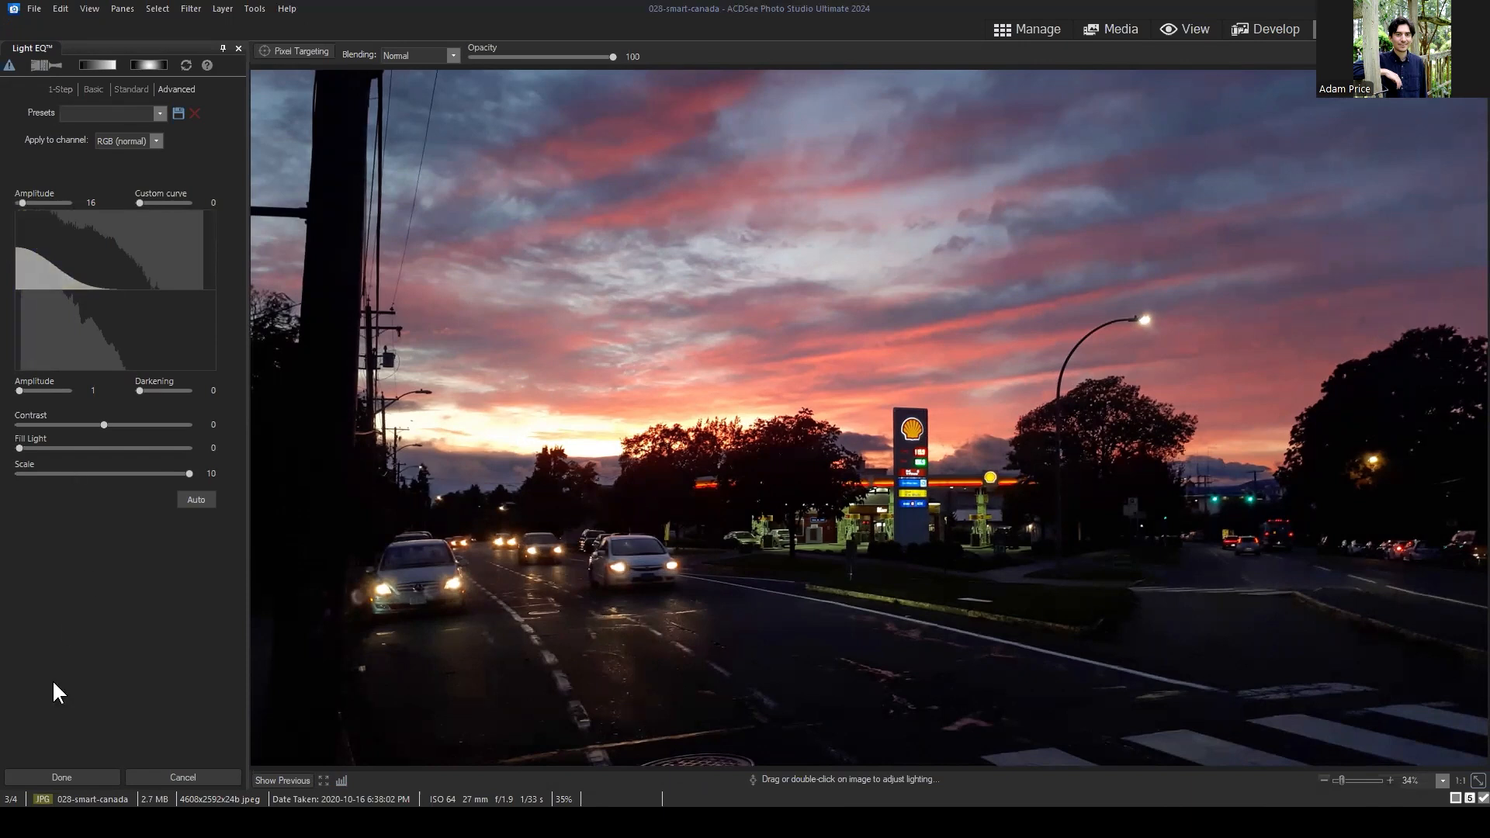
{"action": "left_click", "coordinate": [67, 773]}
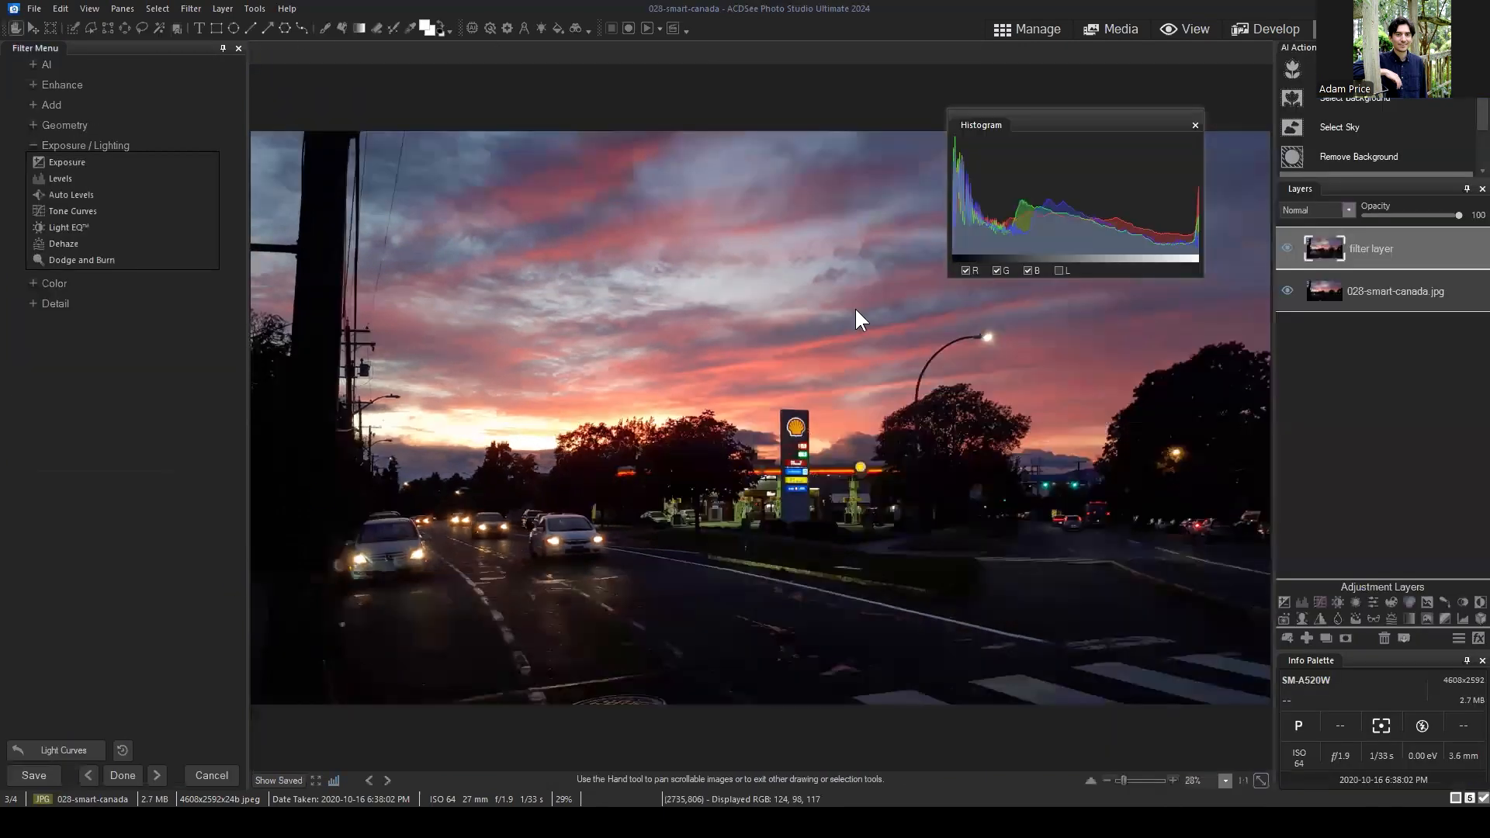
Move the Histogram over the upper middle of the photo and compare the edit by hiding and showing the filter layer.
{"action": "left_click_drag", "start_coordinate": [1070, 126], "coordinate": [715, 109]}
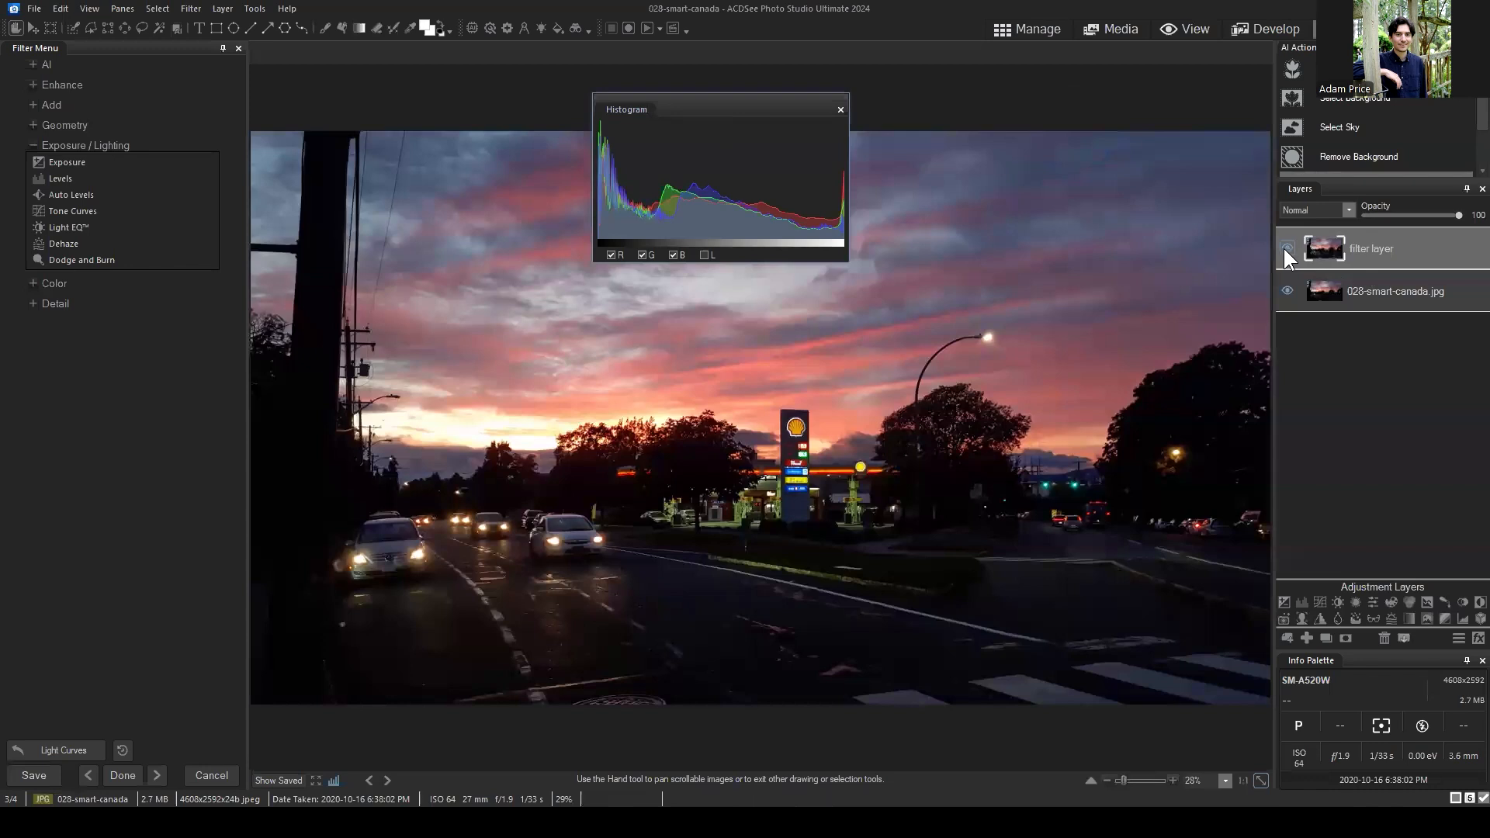
{"action": "left_click", "coordinate": [1399, 244]}
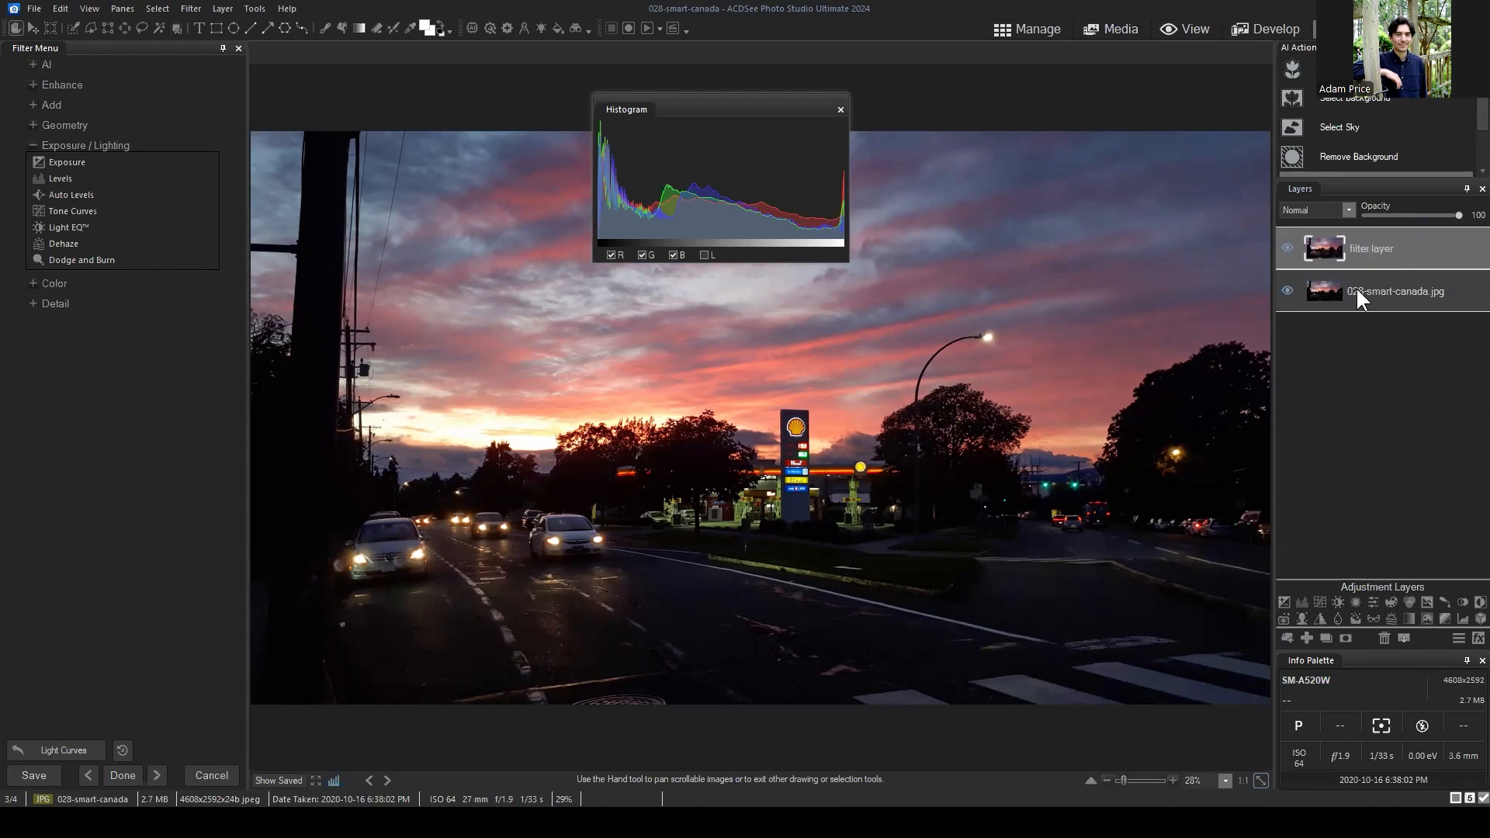
{"action": "left_click", "coordinate": [1394, 295]}
{"action": "left_click", "coordinate": [1287, 249]}
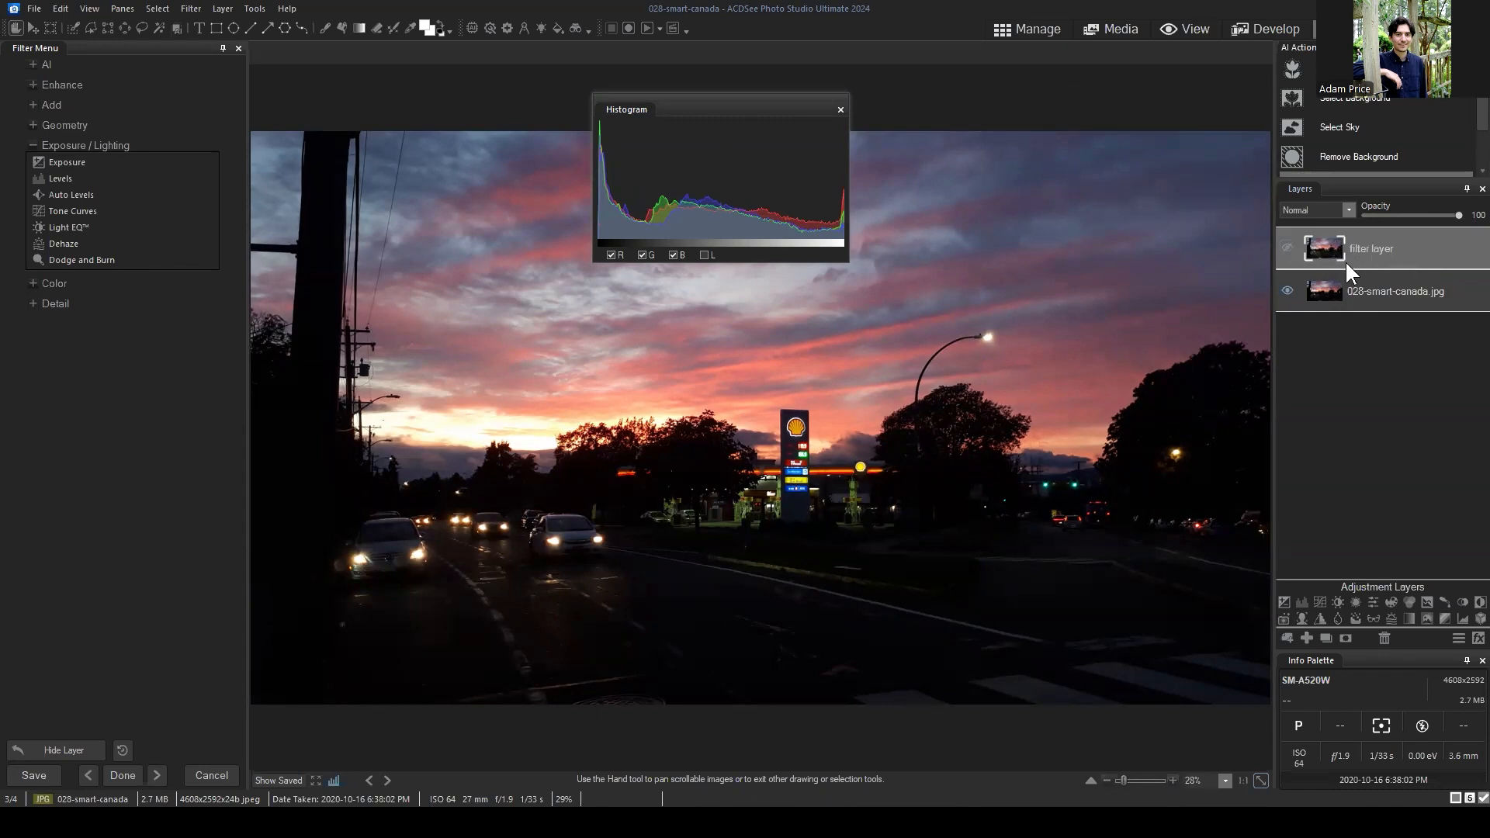
{"action": "left_click", "coordinate": [1288, 247]}
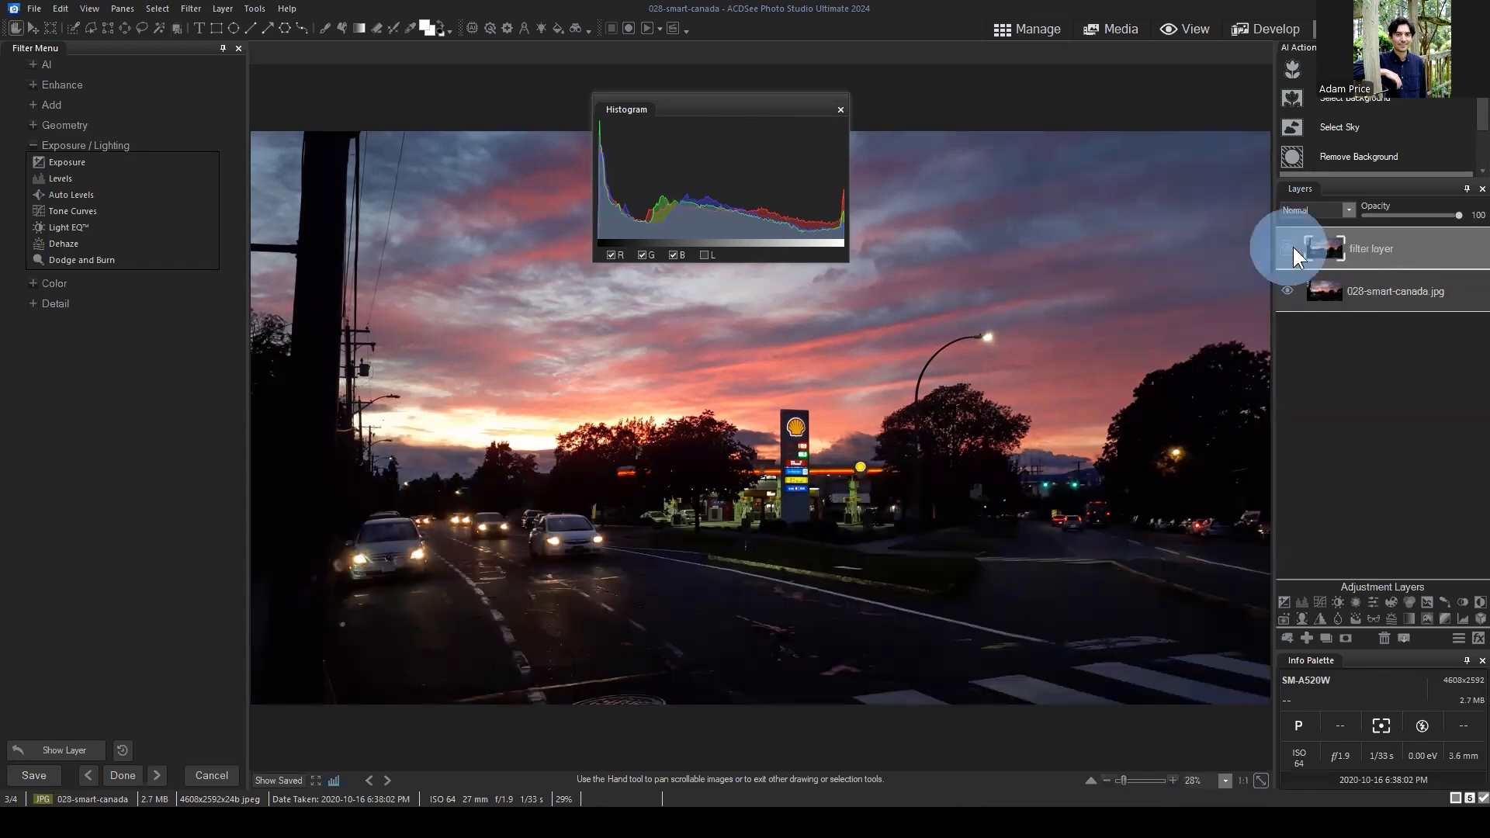
{"action": "left_click", "coordinate": [1381, 250]}
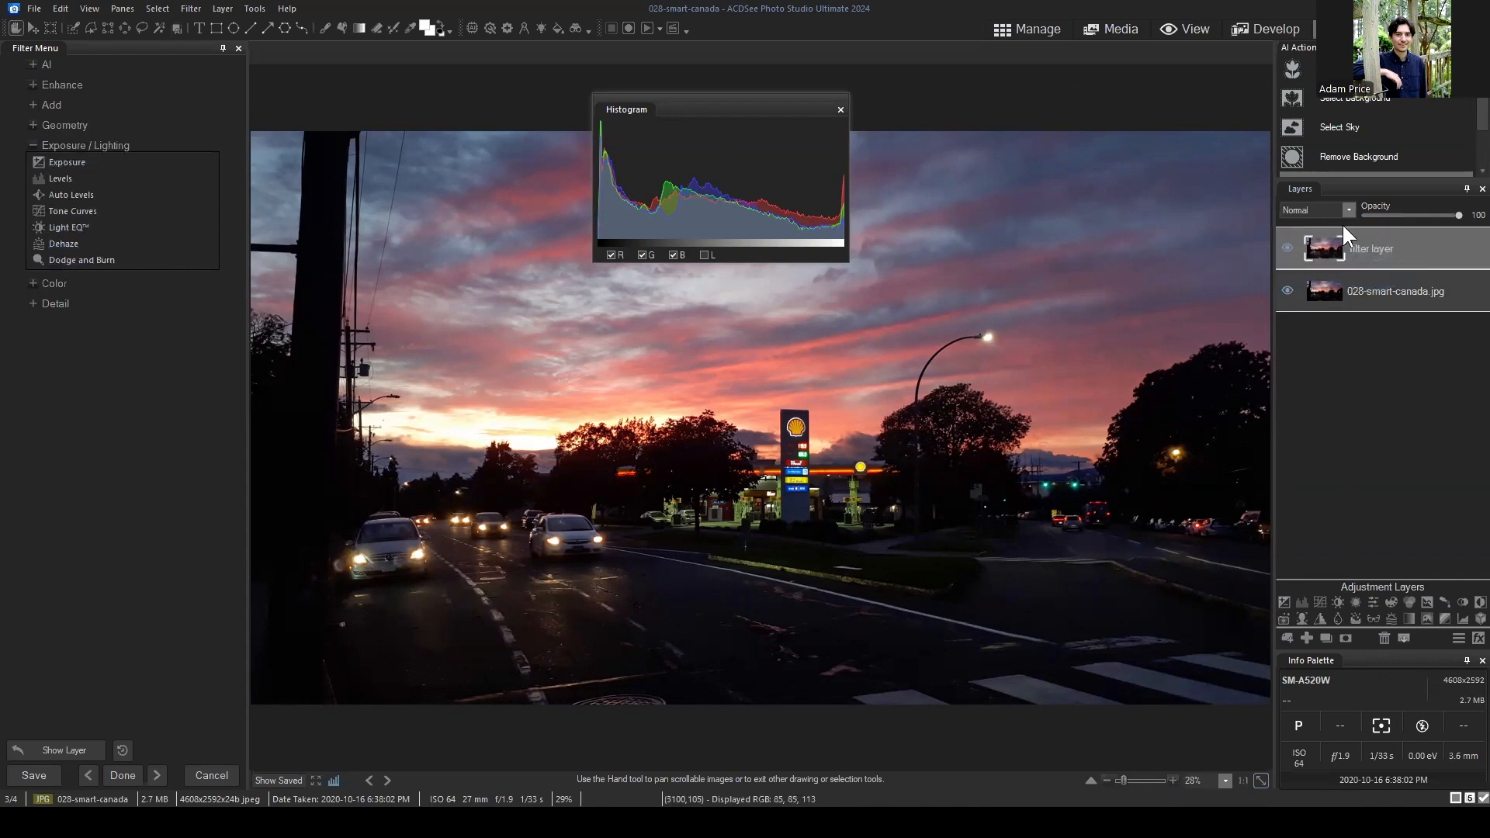
{"action": "left_click", "coordinate": [1389, 247]}
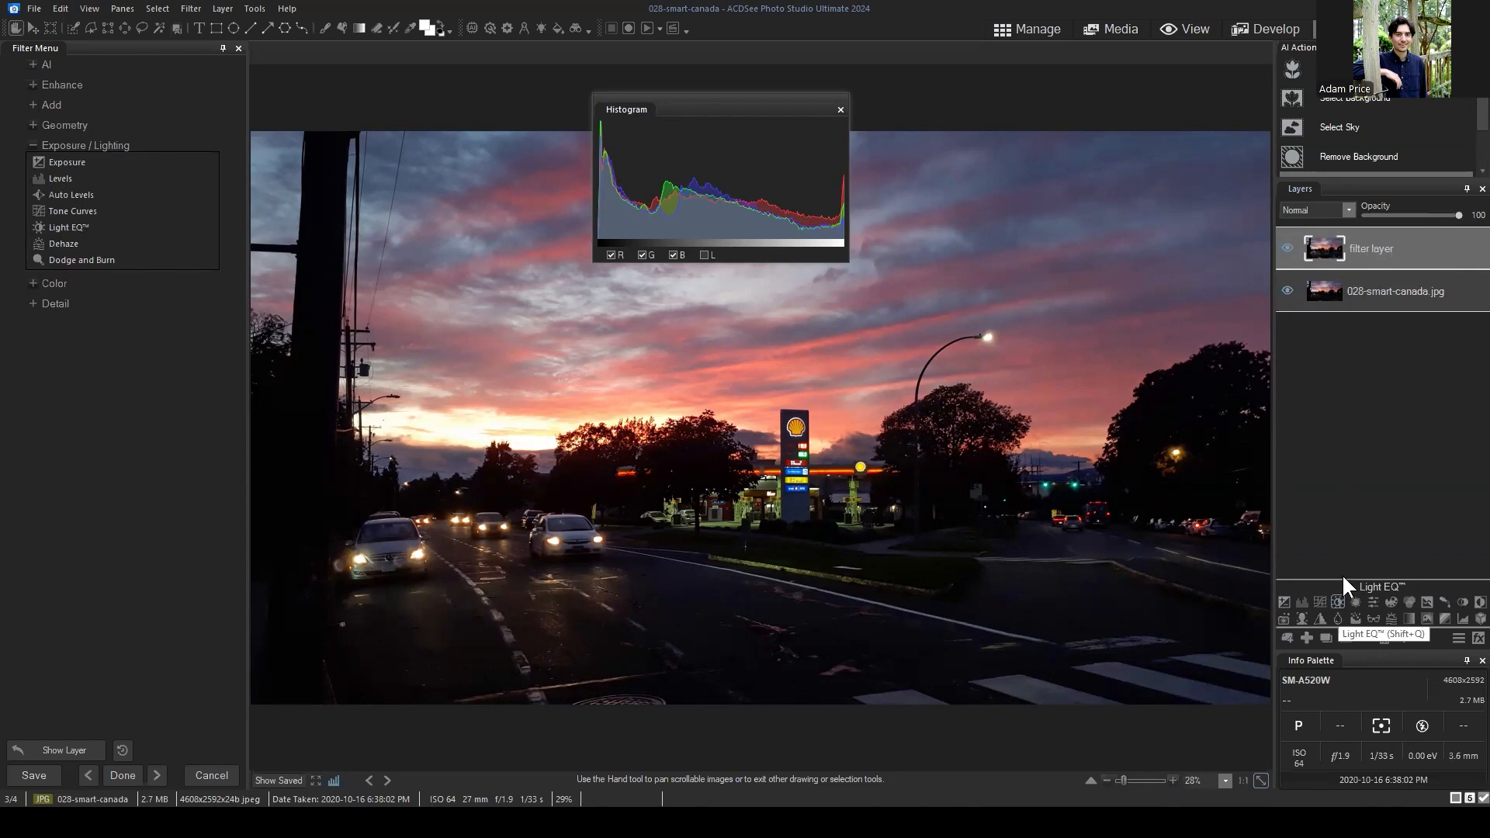
View the Light EQ filter for the 028-smart-canada.jpg layer and leave it without applying anything.
{"action": "left_click", "coordinate": [1372, 302]}
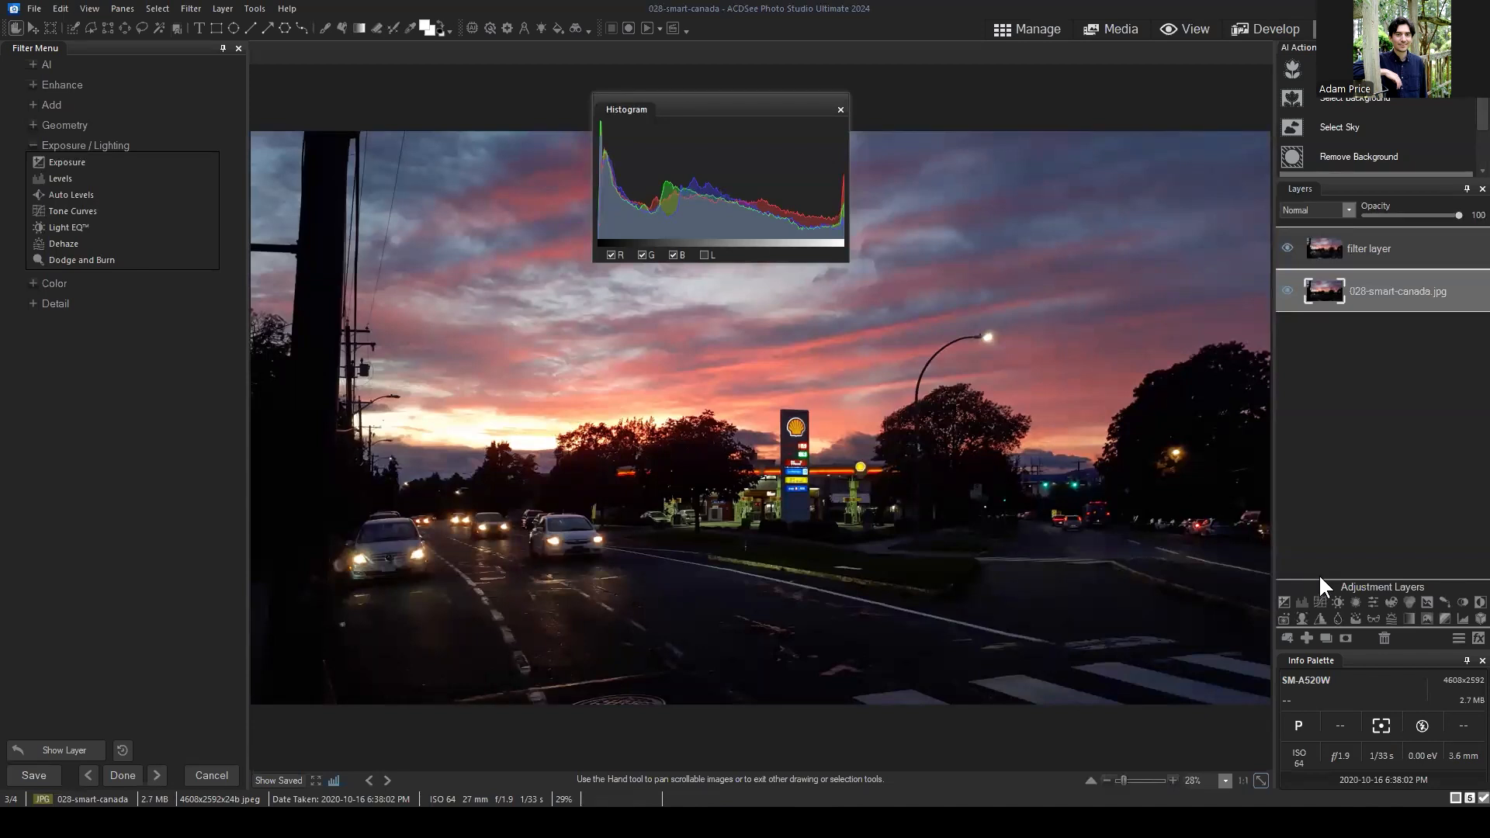
{"action": "left_click", "coordinate": [74, 227]}
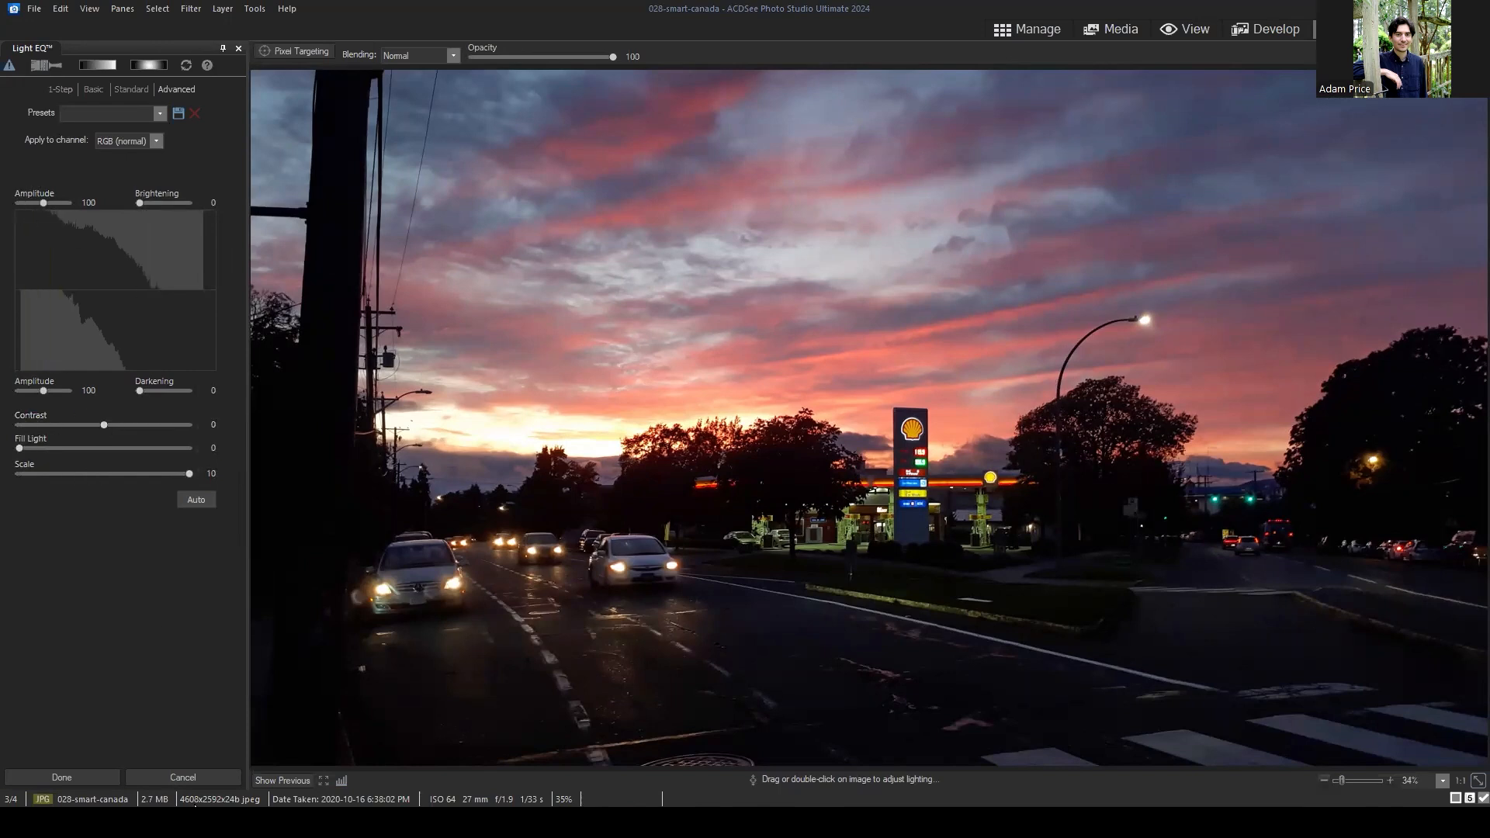
{"action": "left_click", "coordinate": [175, 777]}
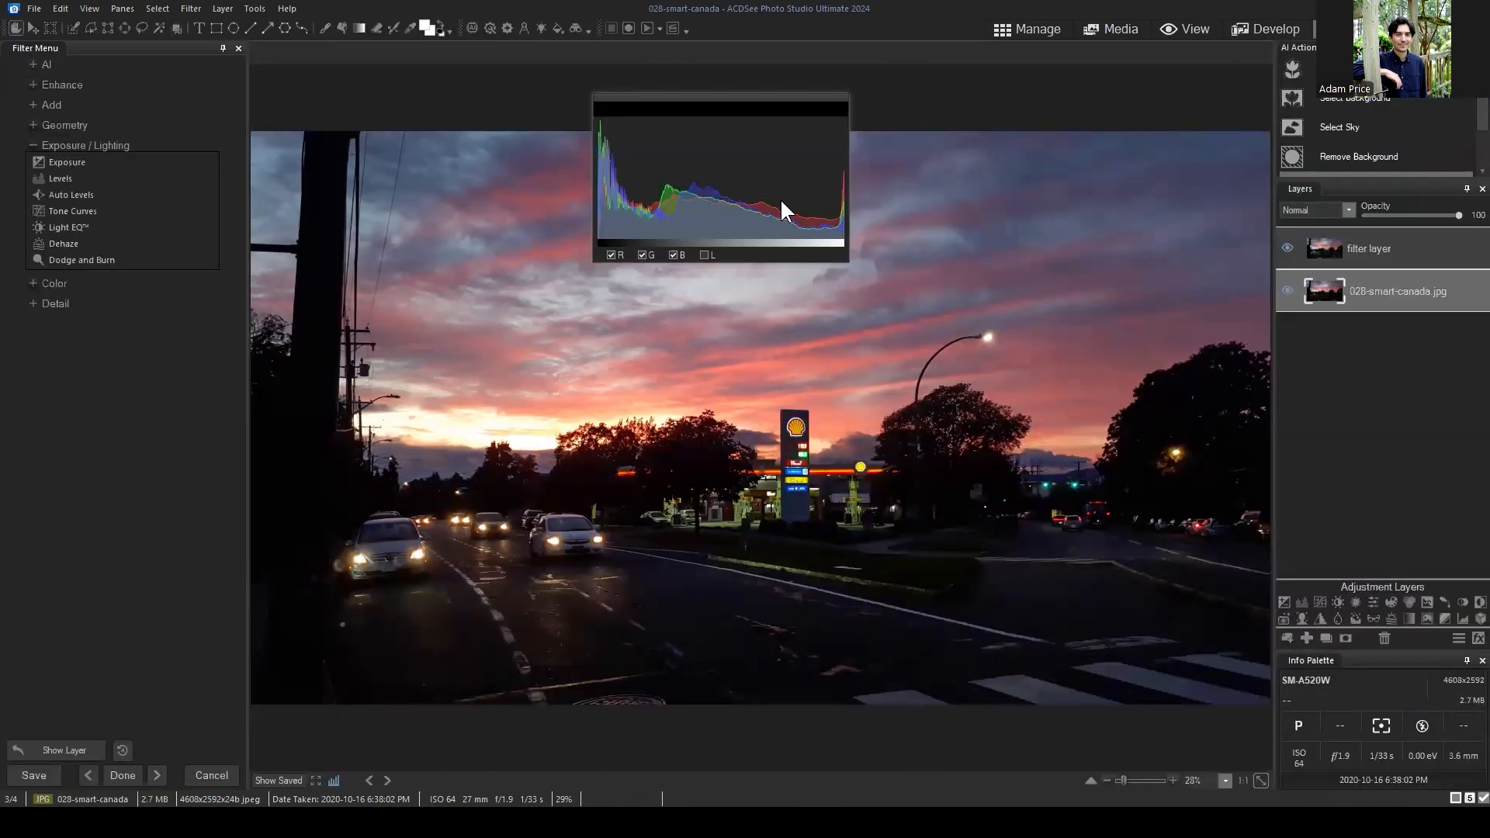
Try the Brighten setting on a Light EQ adjustment layer above 028-smart-canada.jpg and delete that layer.
{"action": "left_click", "coordinate": [1335, 599]}
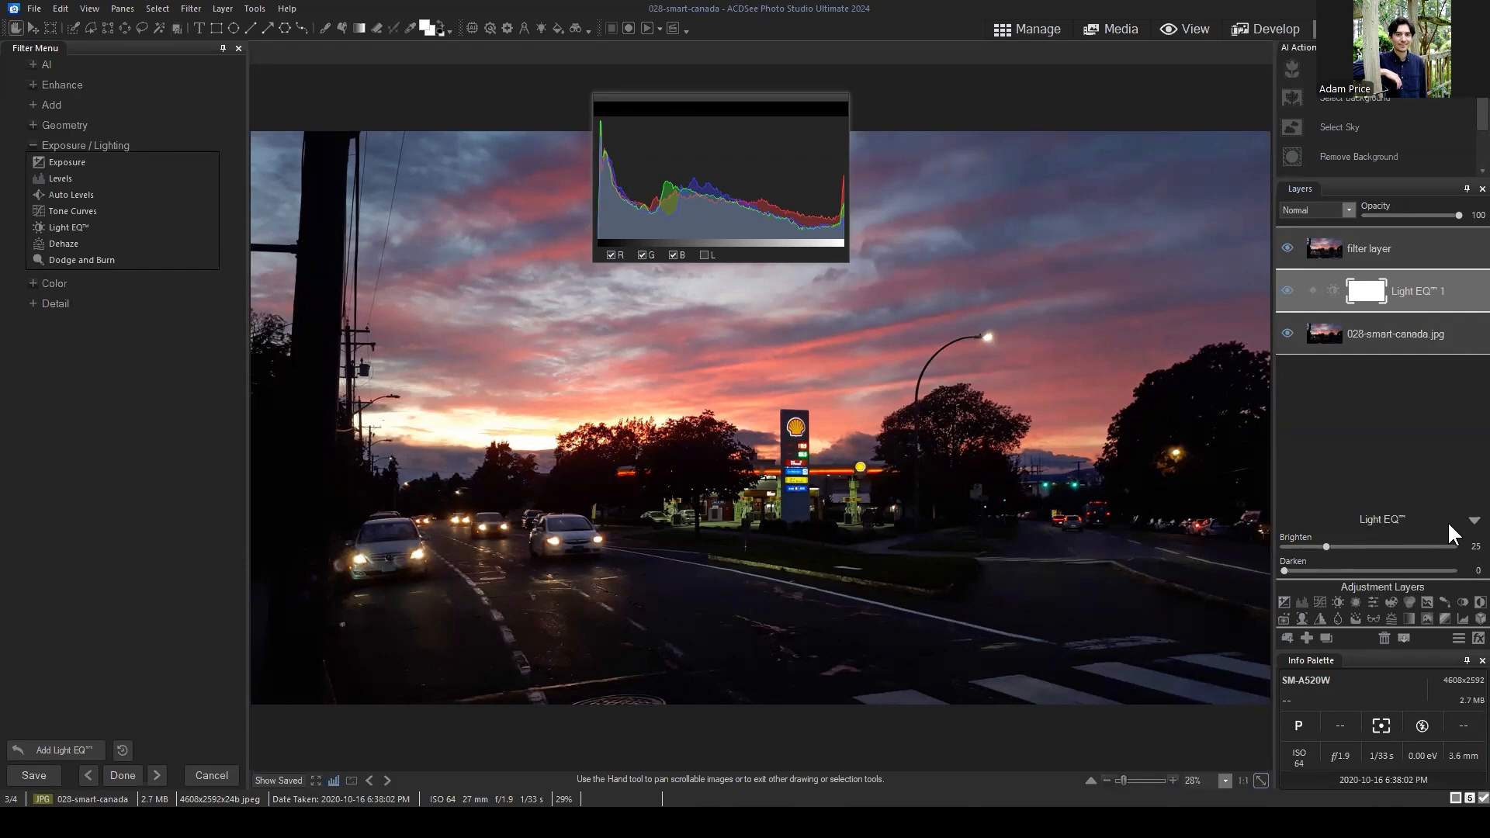
{"action": "mouse_move", "coordinate": [1347, 546]}
{"action": "left_mouse_down"}
{"action": "mouse_move", "coordinate": [1377, 545]}
{"action": "mouse_move", "coordinate": [1330, 546]}
{"action": "left_mouse_up"}
{"action": "left_click", "coordinate": [1384, 638]}
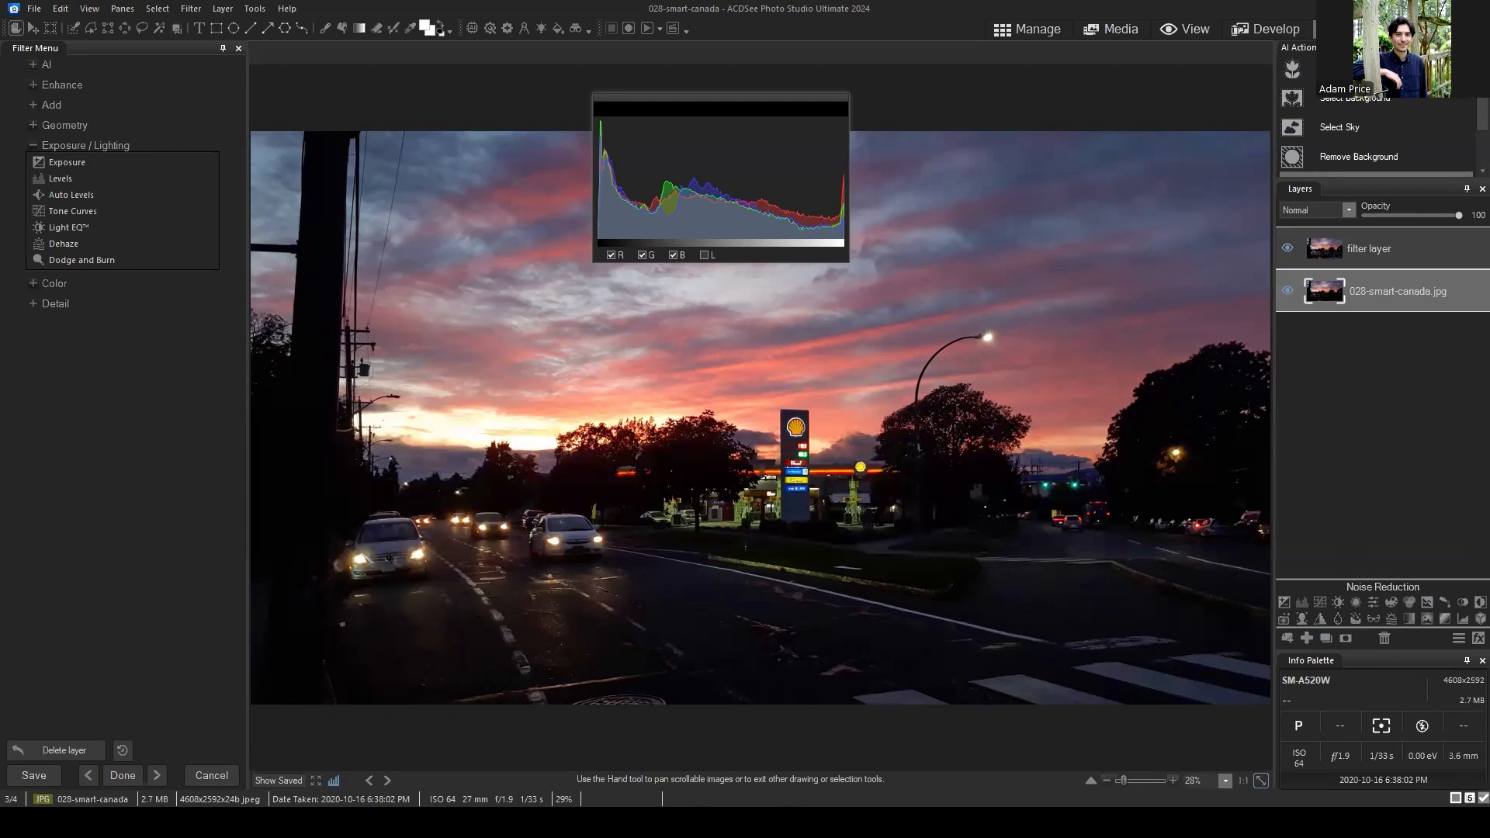
Move the floating Histogram over the right part of the sky, close it, and show it again.
{"action": "left_click_drag", "start_coordinate": [759, 111], "coordinate": [1042, 183]}
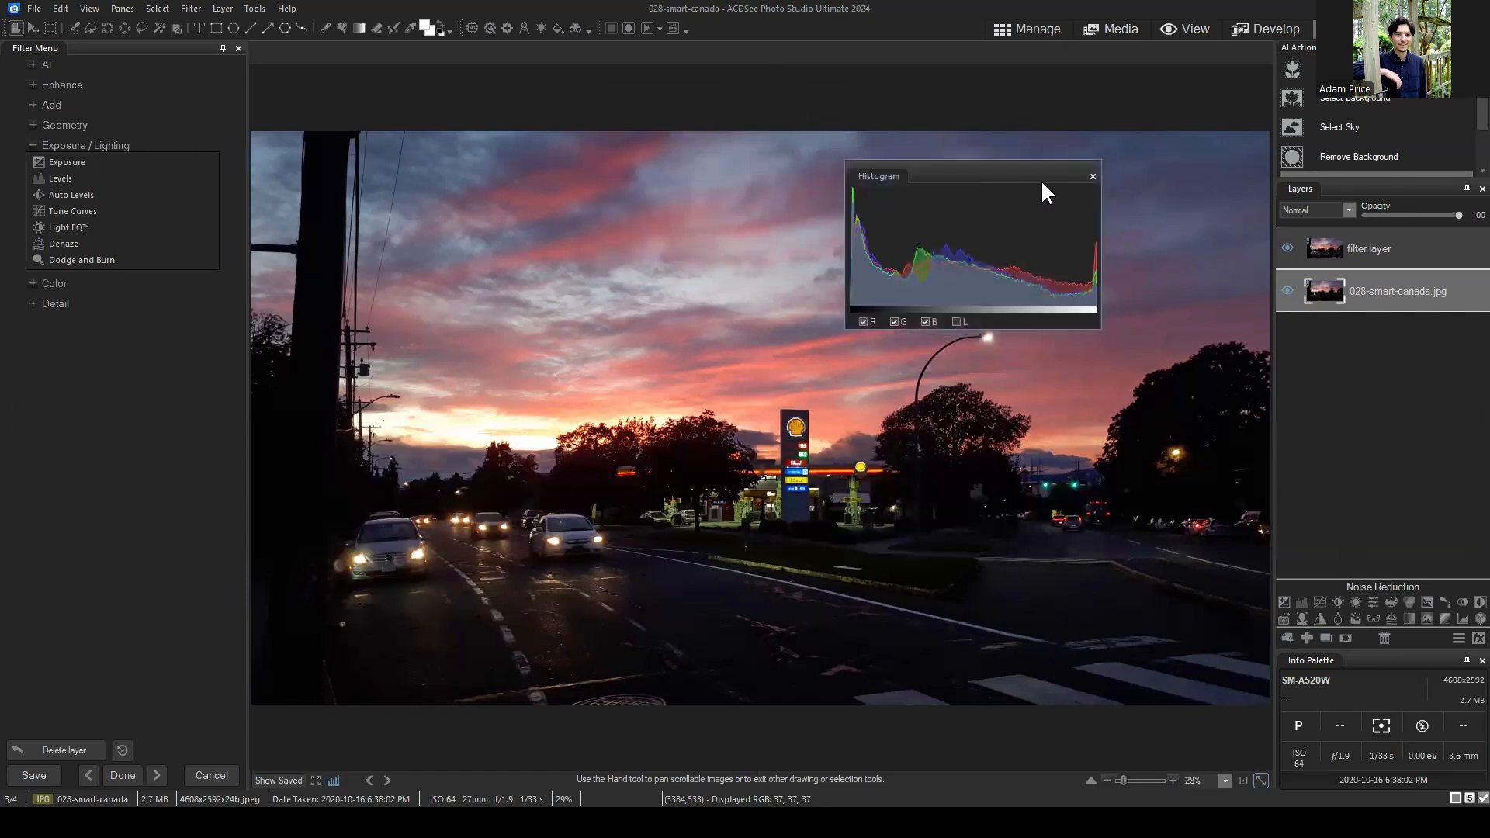
{"action": "left_click", "coordinate": [1092, 177]}
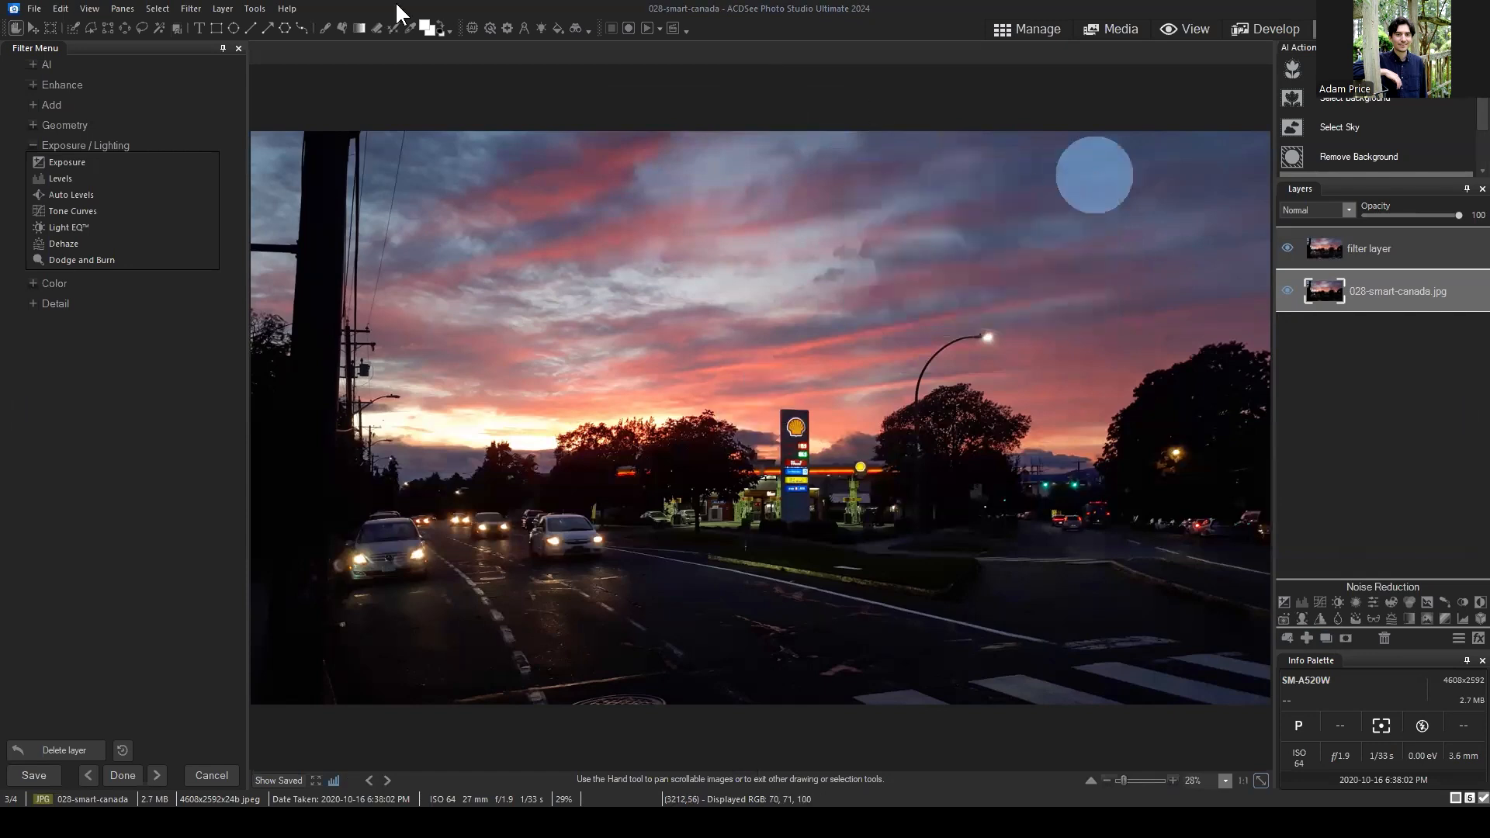
{"action": "left_click", "coordinate": [168, 9]}
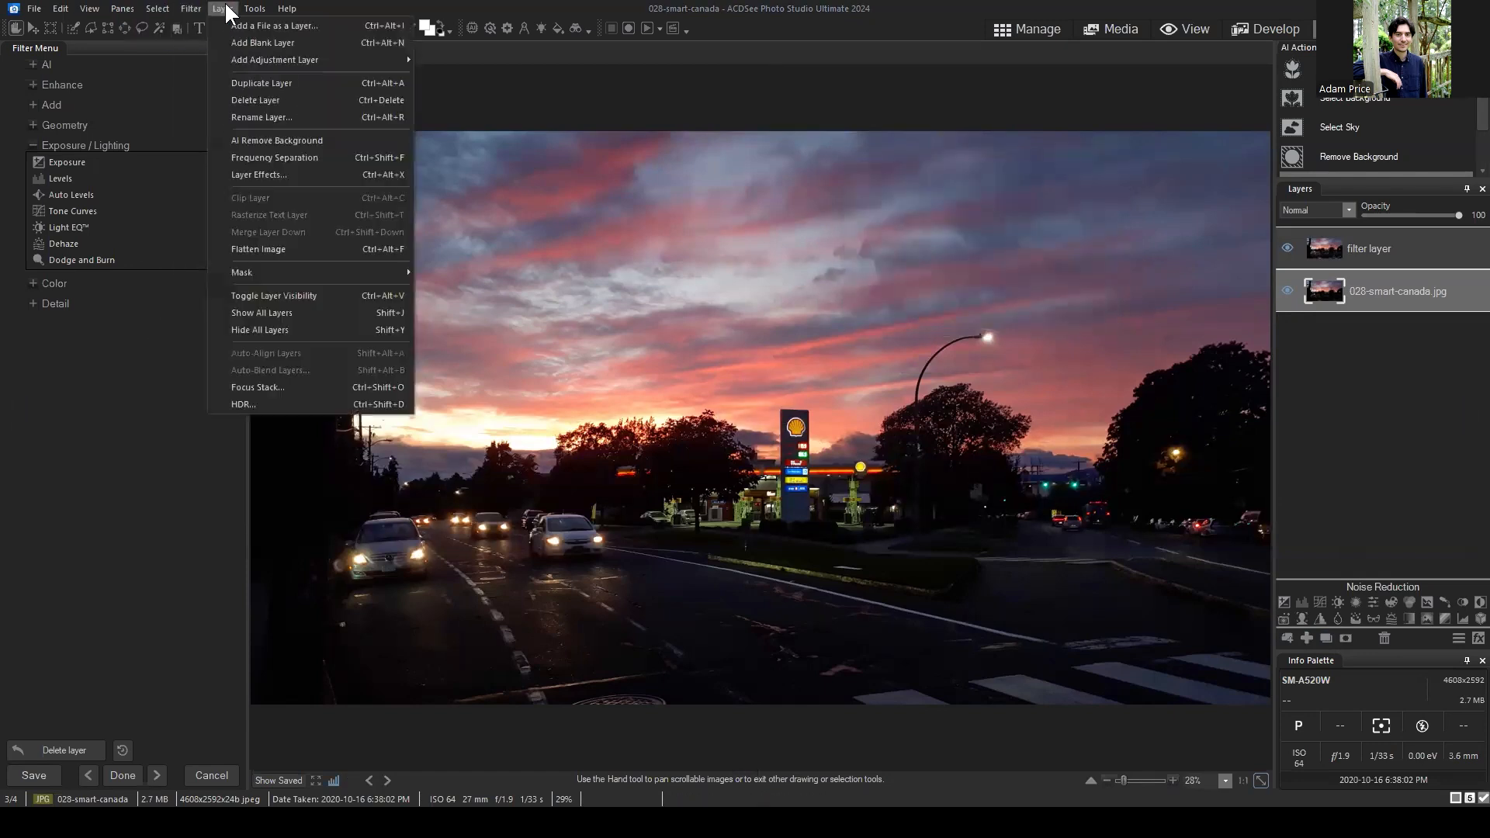
{"action": "left_click", "coordinate": [151, 135]}
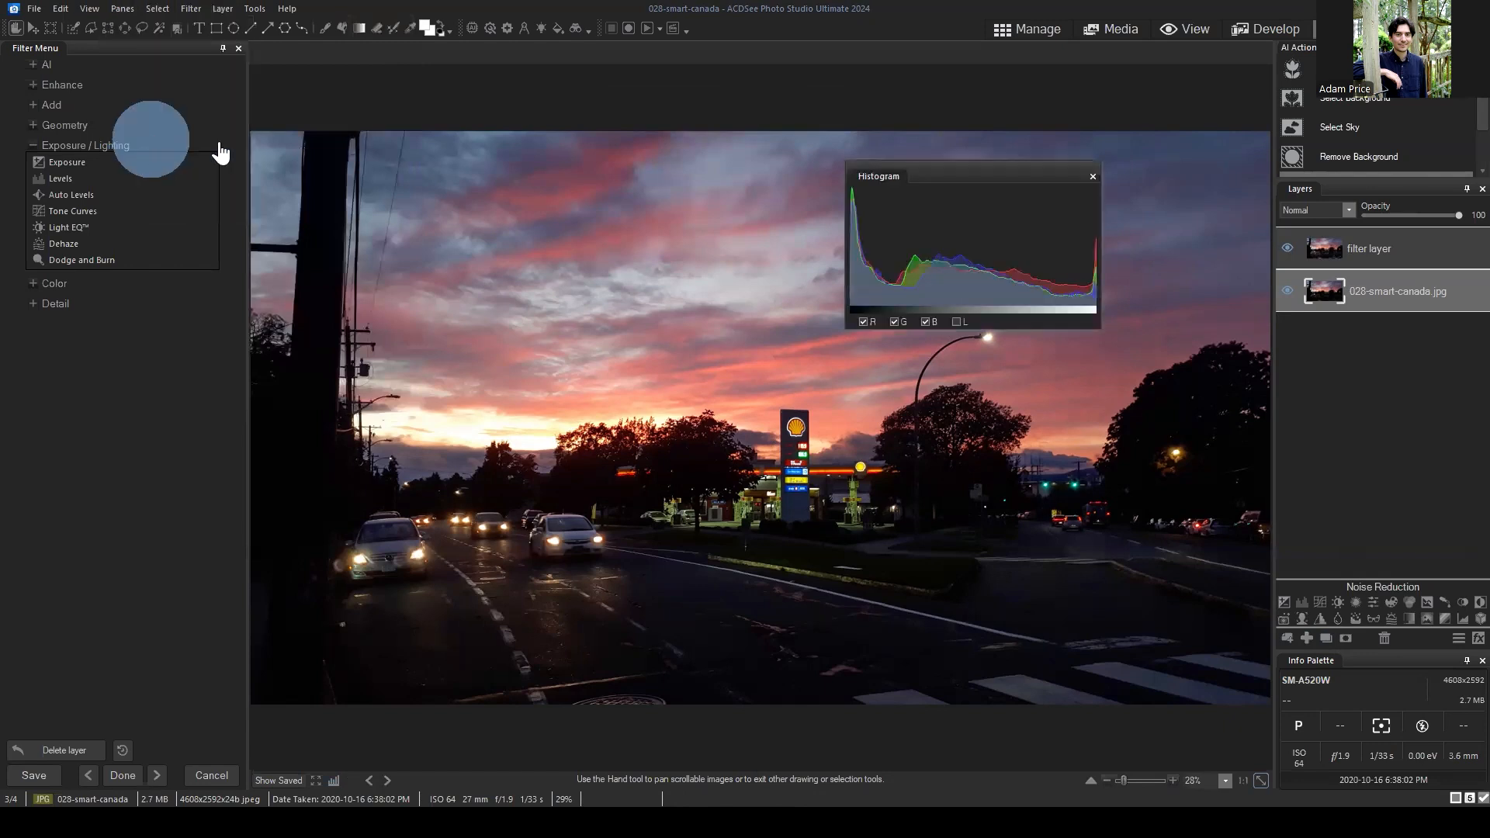
Dock the Histogram above the Layers pane, return it to floating over the right part of the sky, and enlarge it.
{"action": "left_click_drag", "start_coordinate": [1007, 159], "coordinate": [1381, 116]}
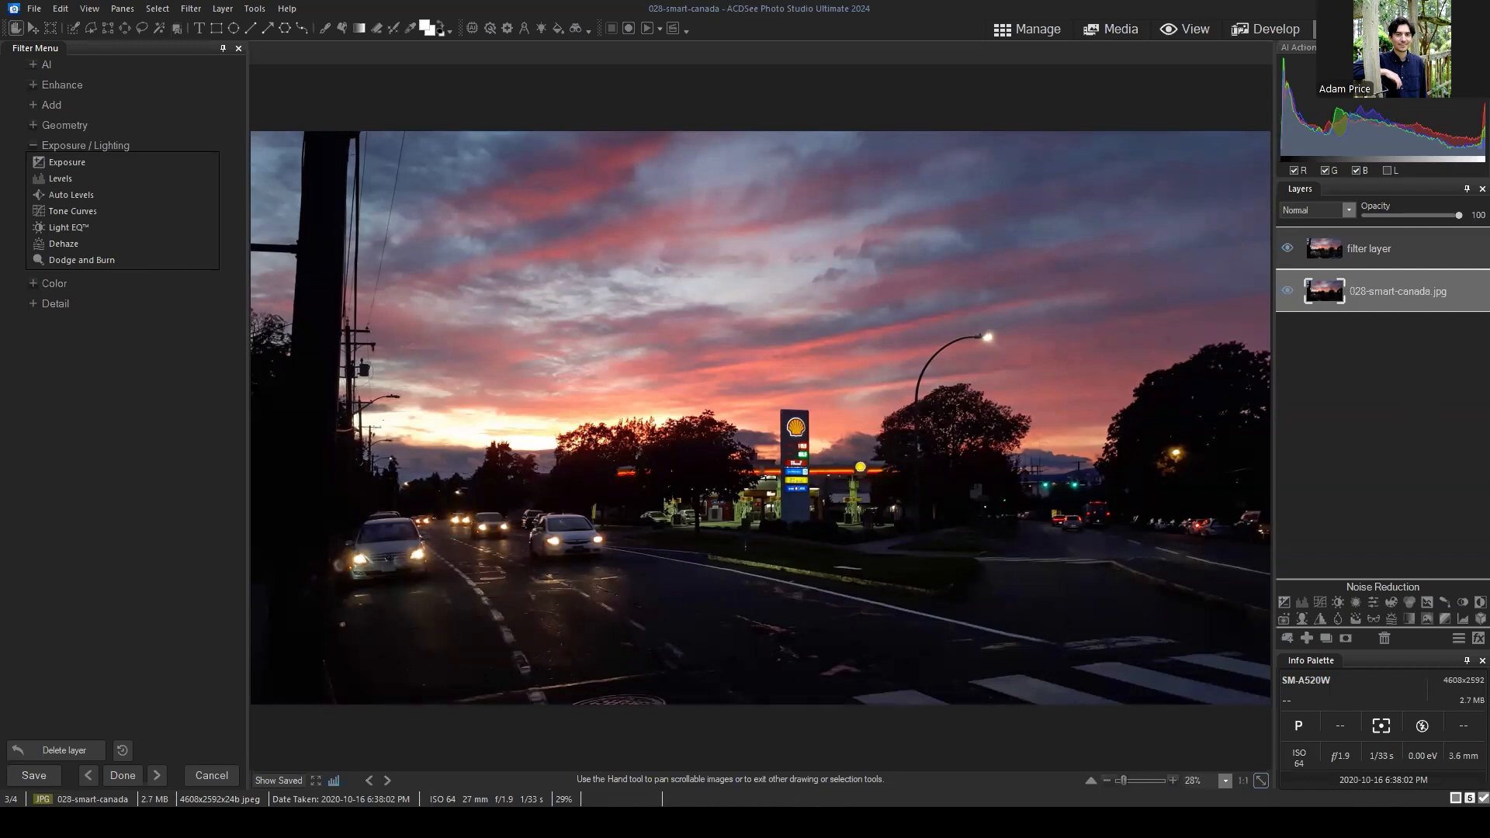
{"action": "key", "text": "alt"}
{"action": "left_click_drag", "start_coordinate": [1348, 115], "coordinate": [836, 208]}
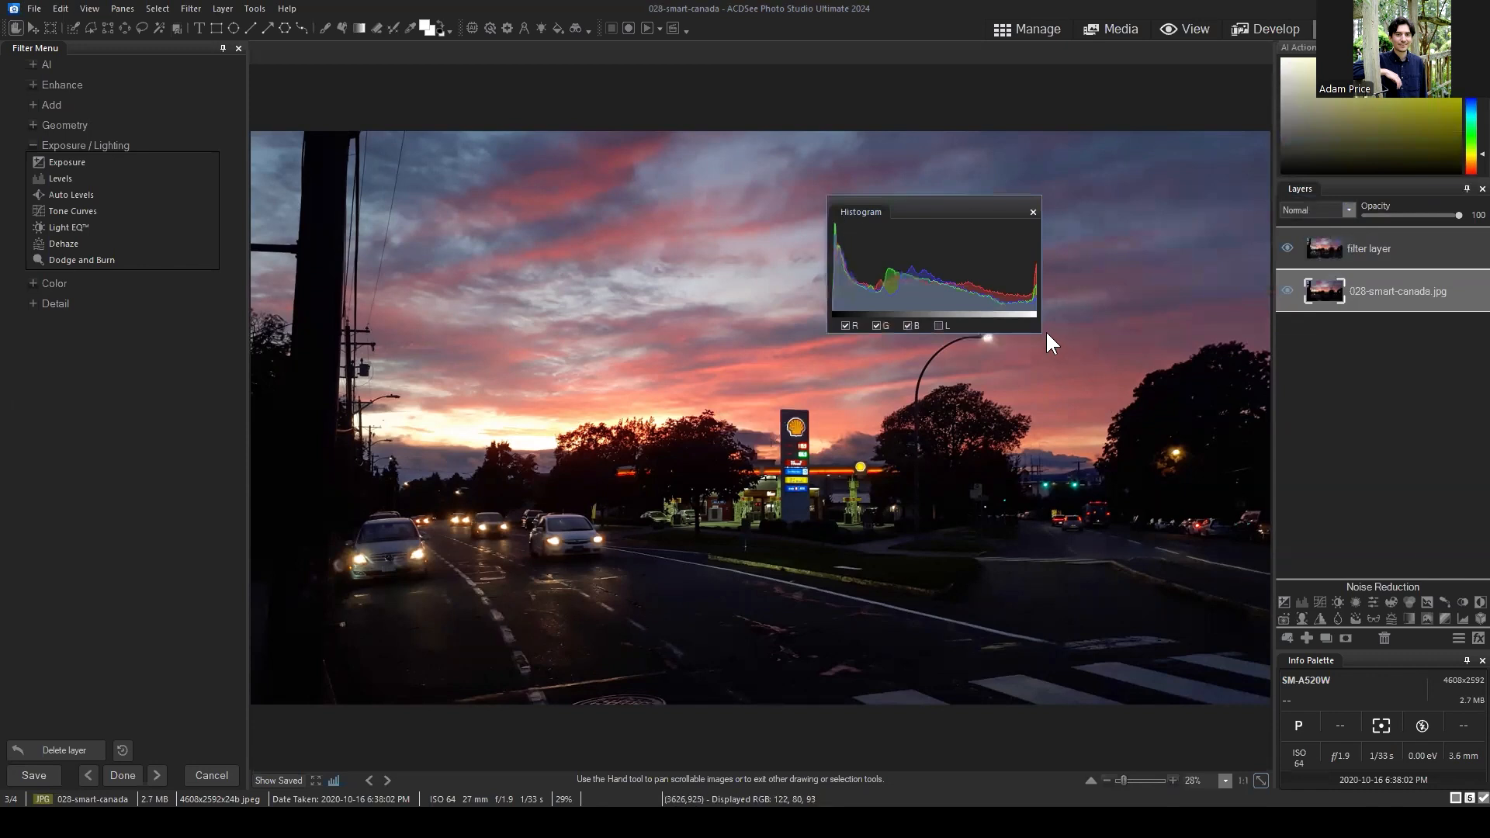
{"action": "left_click_drag", "start_coordinate": [1040, 333], "coordinate": [1160, 399]}
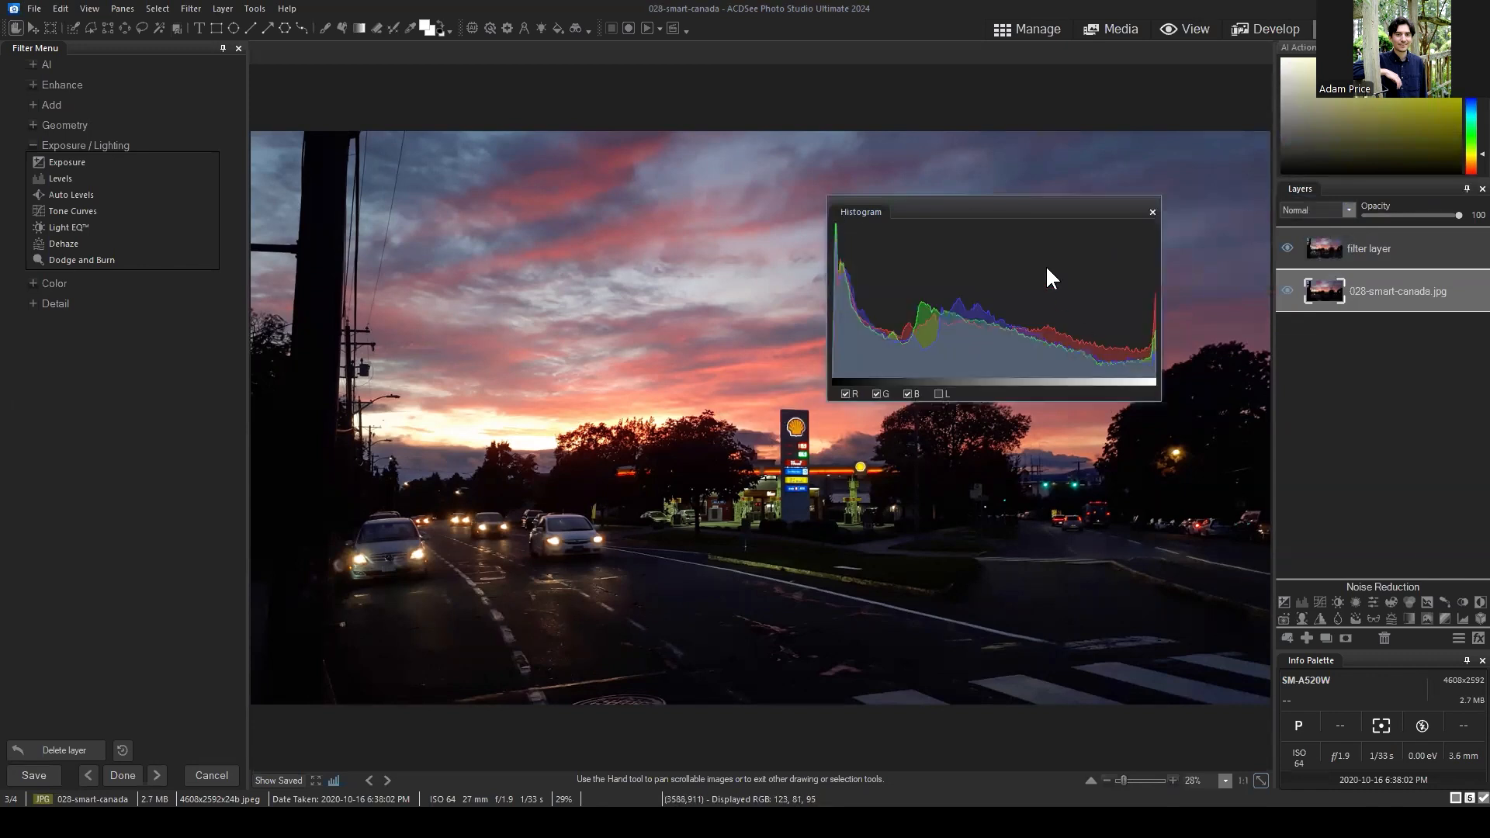
{"action": "mouse_move", "coordinate": [985, 207]}
{"action": "left_mouse_down"}
{"action": "mouse_move", "coordinate": [882, 229]}
{"action": "mouse_move", "coordinate": [1063, 225]}
{"action": "mouse_move", "coordinate": [1007, 222]}
{"action": "left_mouse_up"}
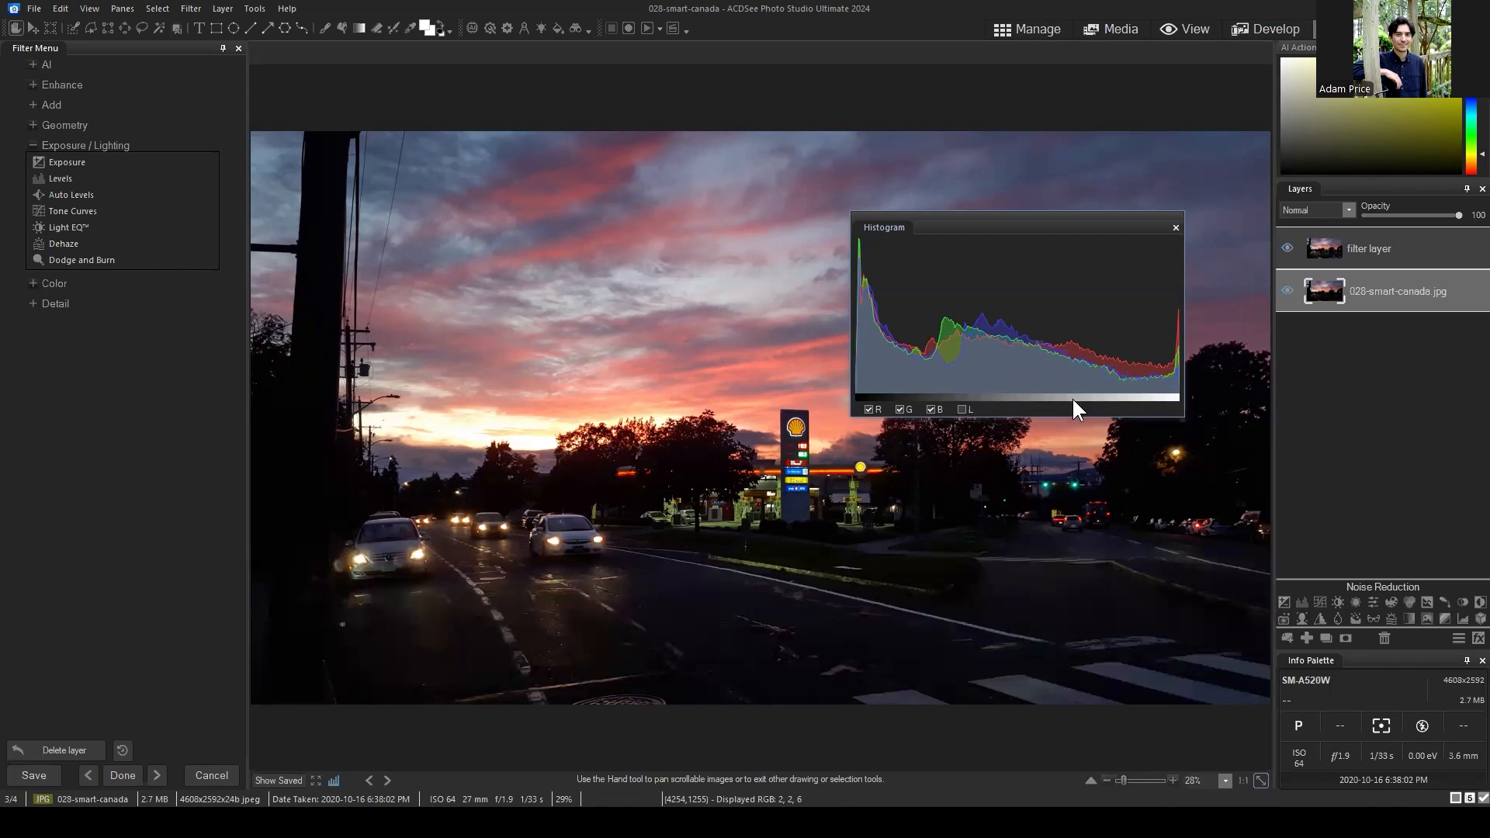
Move the Histogram over the middle of the sky, view its red channel alone, and restore the green and blue channels.
{"action": "left_click_drag", "start_coordinate": [969, 229], "coordinate": [629, 156]}
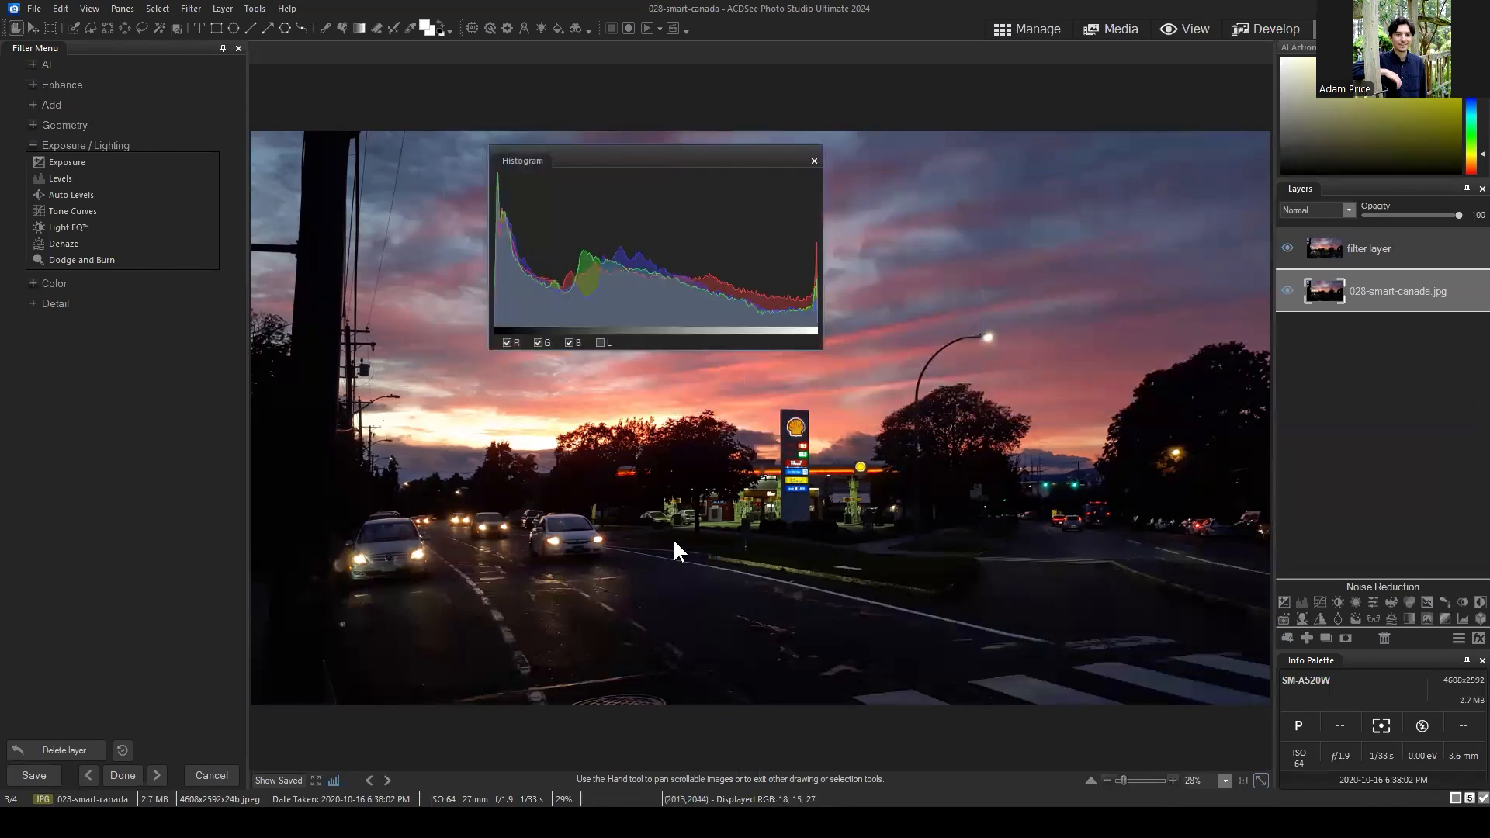
{"action": "left_click_drag", "start_coordinate": [631, 161], "coordinate": [689, 187]}
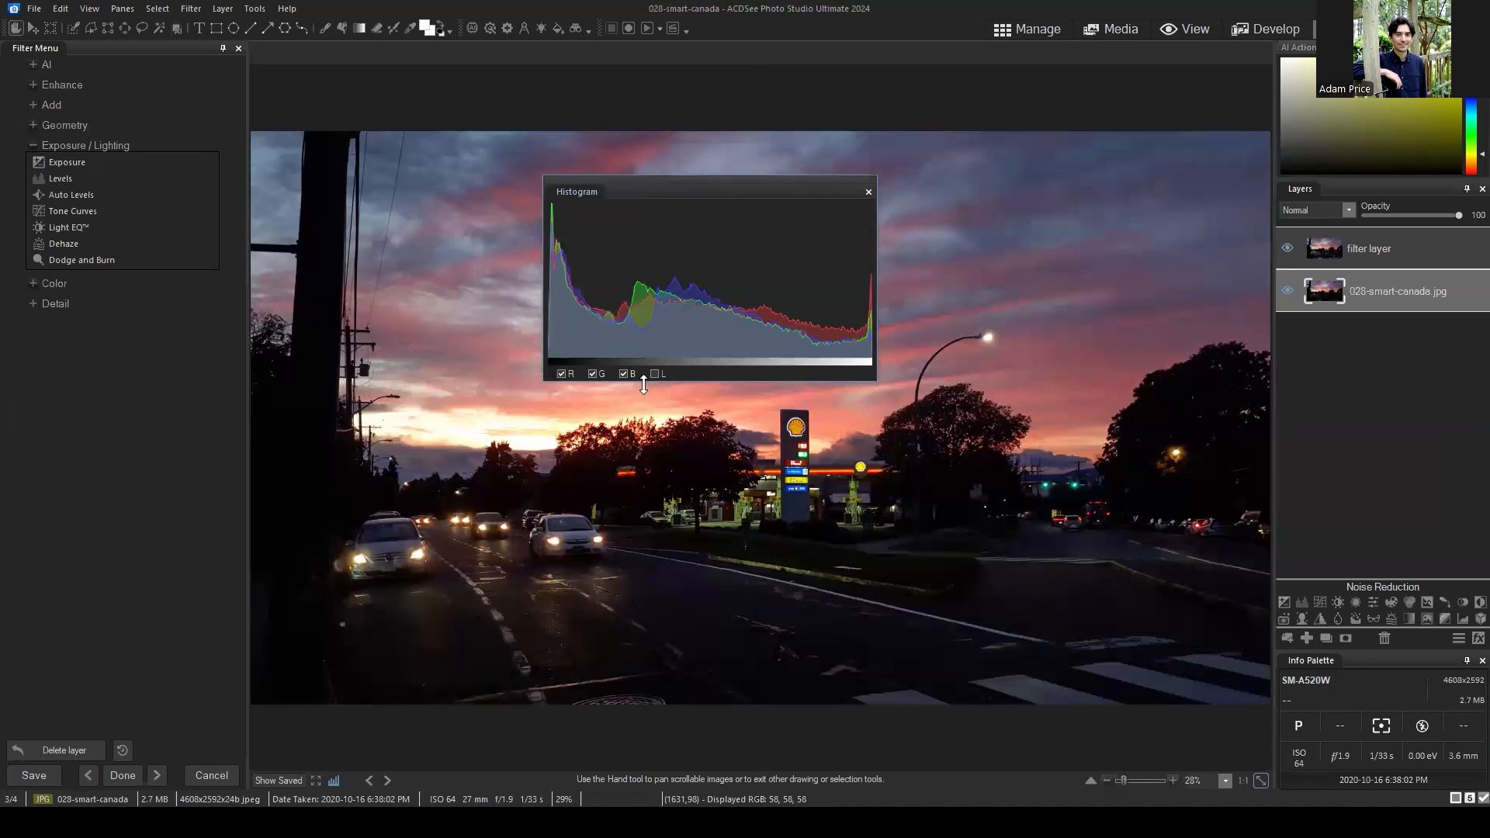
{"action": "left_click", "coordinate": [593, 373]}
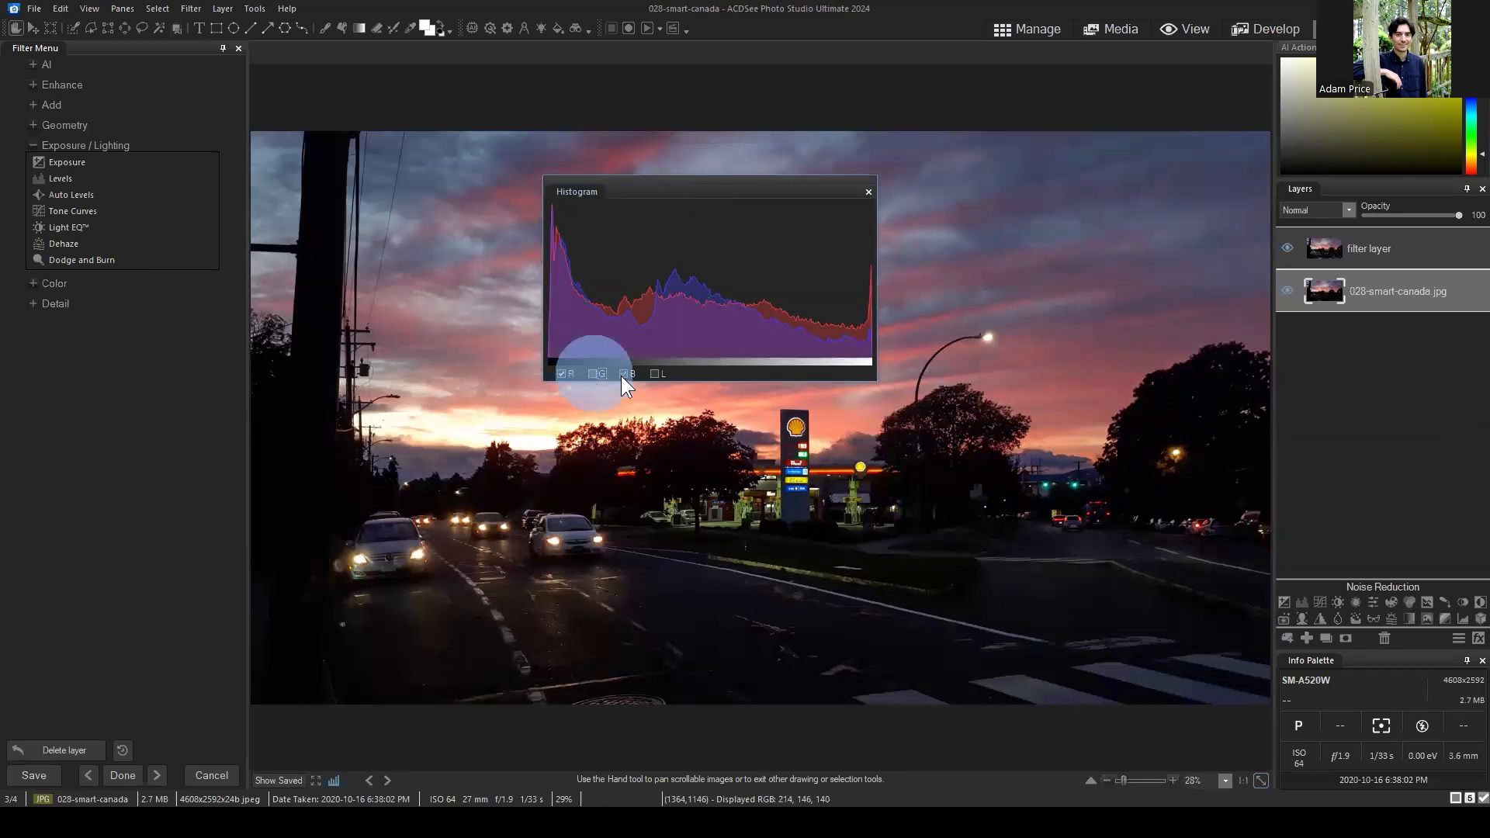
{"action": "left_click", "coordinate": [623, 373]}
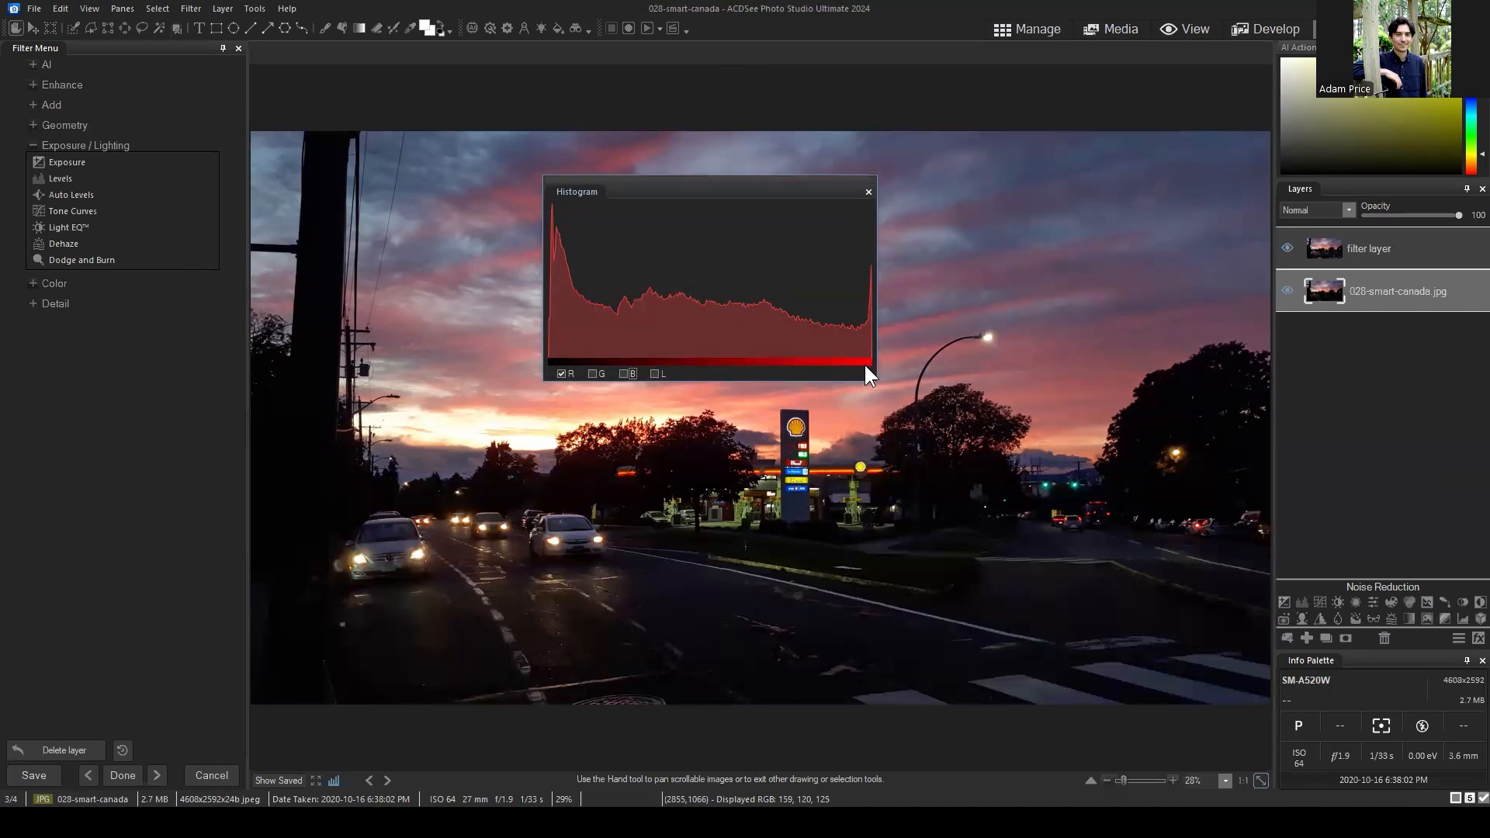
{"action": "left_click", "coordinate": [593, 374]}
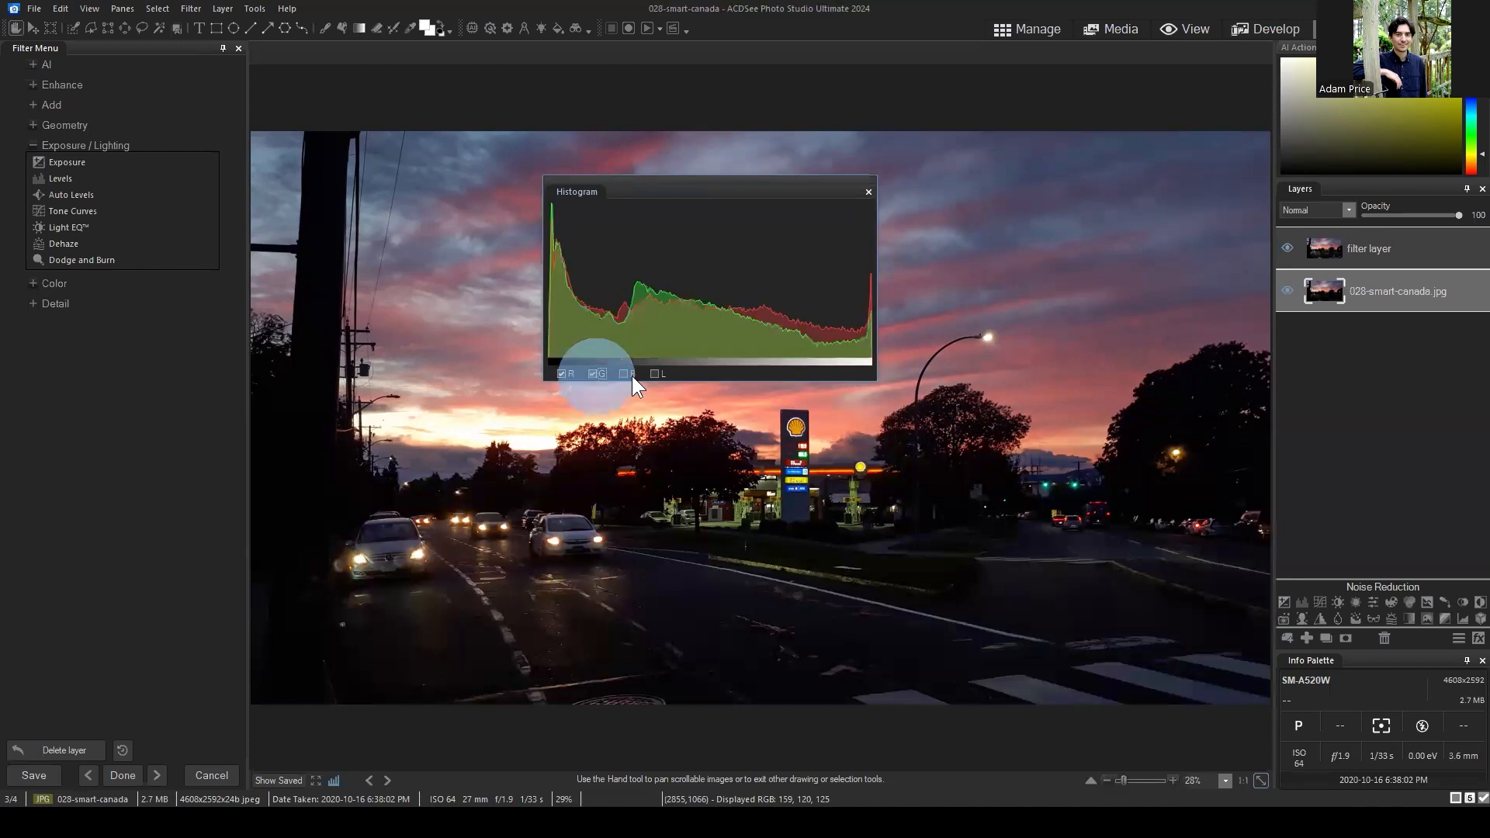
{"action": "left_click", "coordinate": [624, 373]}
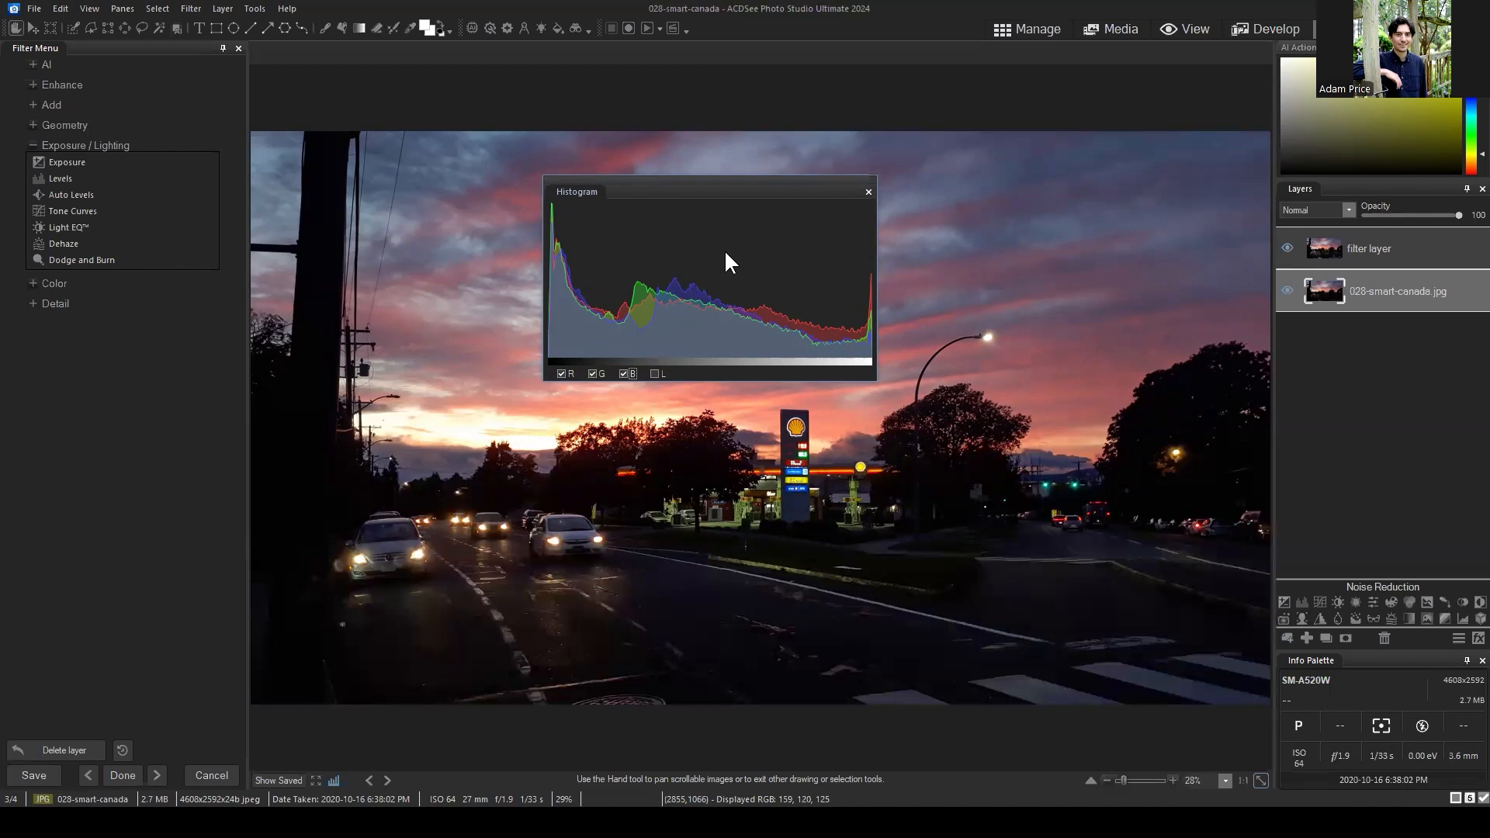
Shift the floating Histogram up and slightly left over the sky, keeping it clear of the street lamp and cars.
{"action": "left_click_drag", "start_coordinate": [711, 188], "coordinate": [682, 180]}
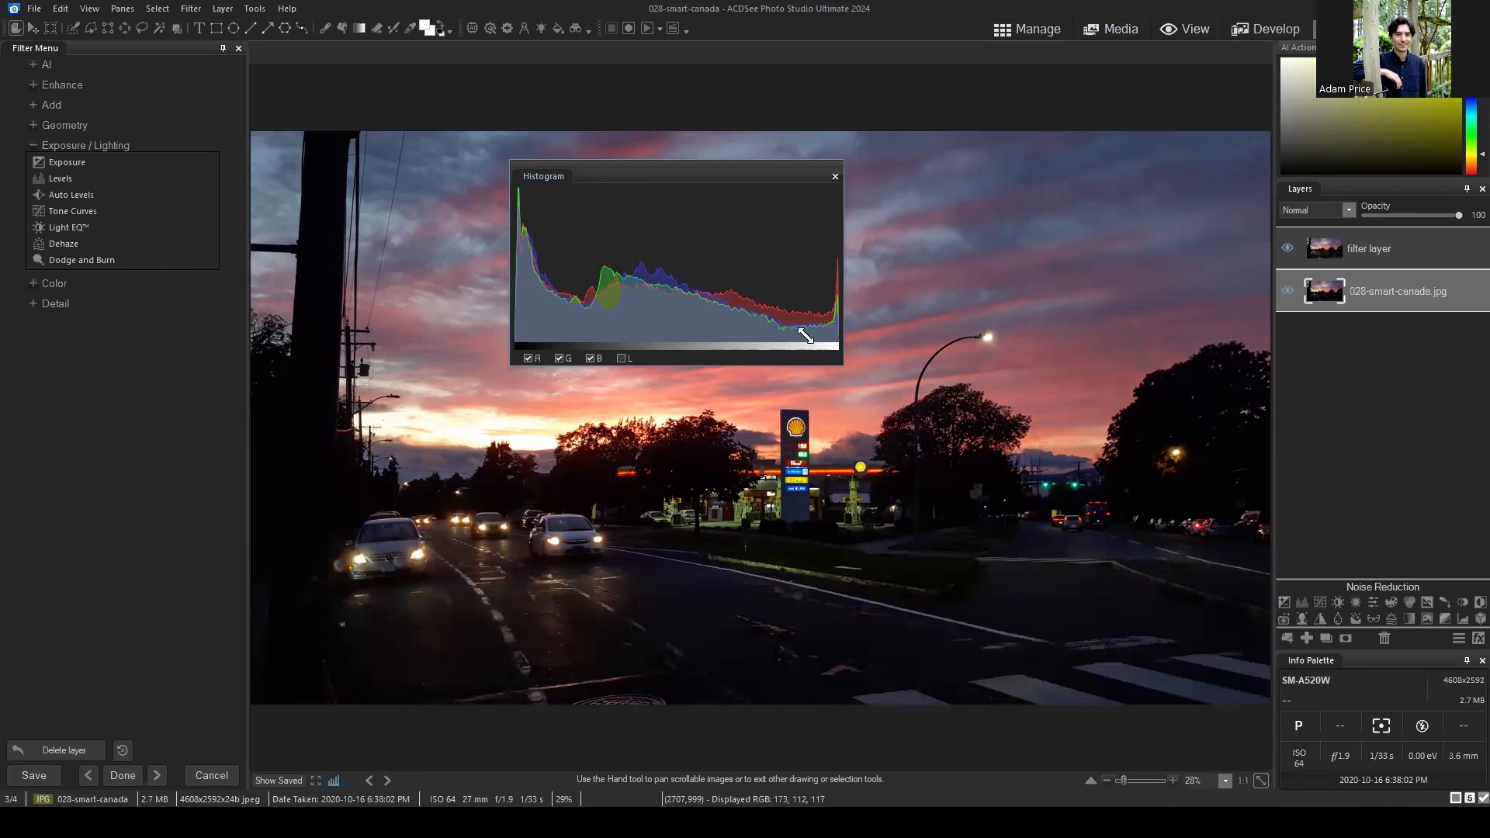
{"action": "right_click", "coordinate": [777, 319]}
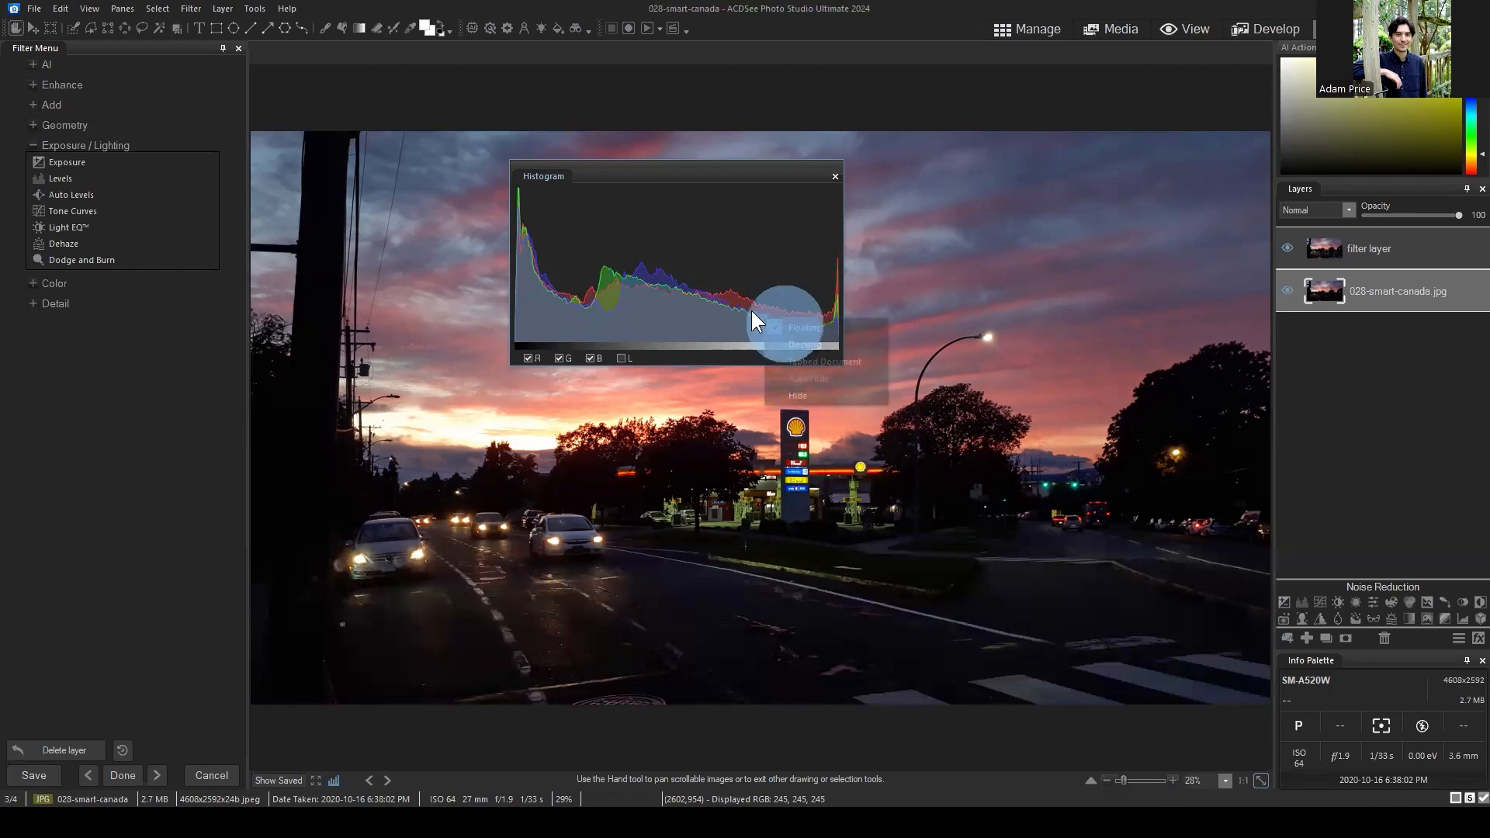
{"action": "left_click", "coordinate": [747, 290]}
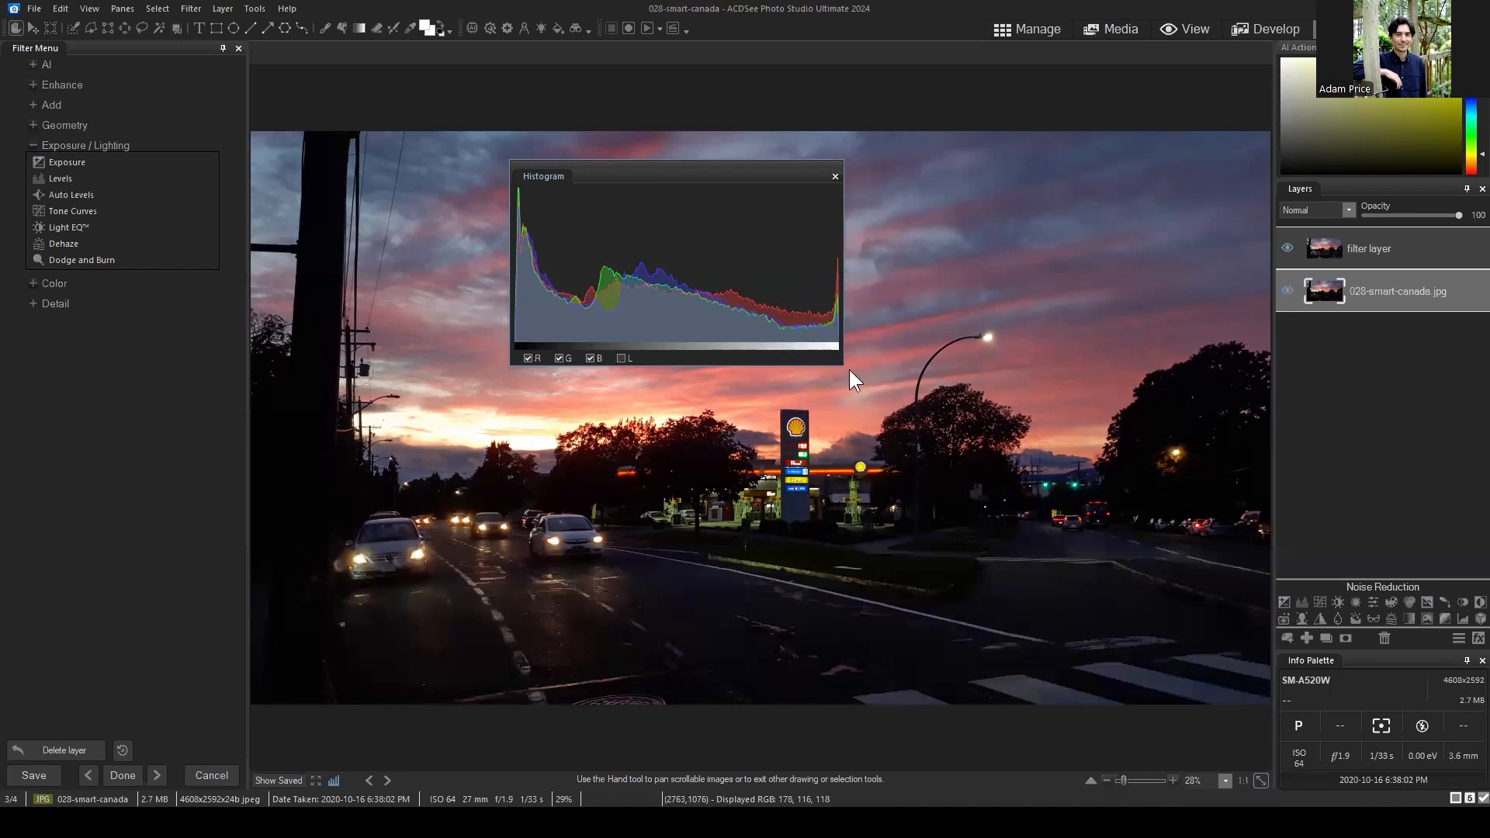
{"action": "left_click_drag", "start_coordinate": [763, 176], "coordinate": [742, 157]}
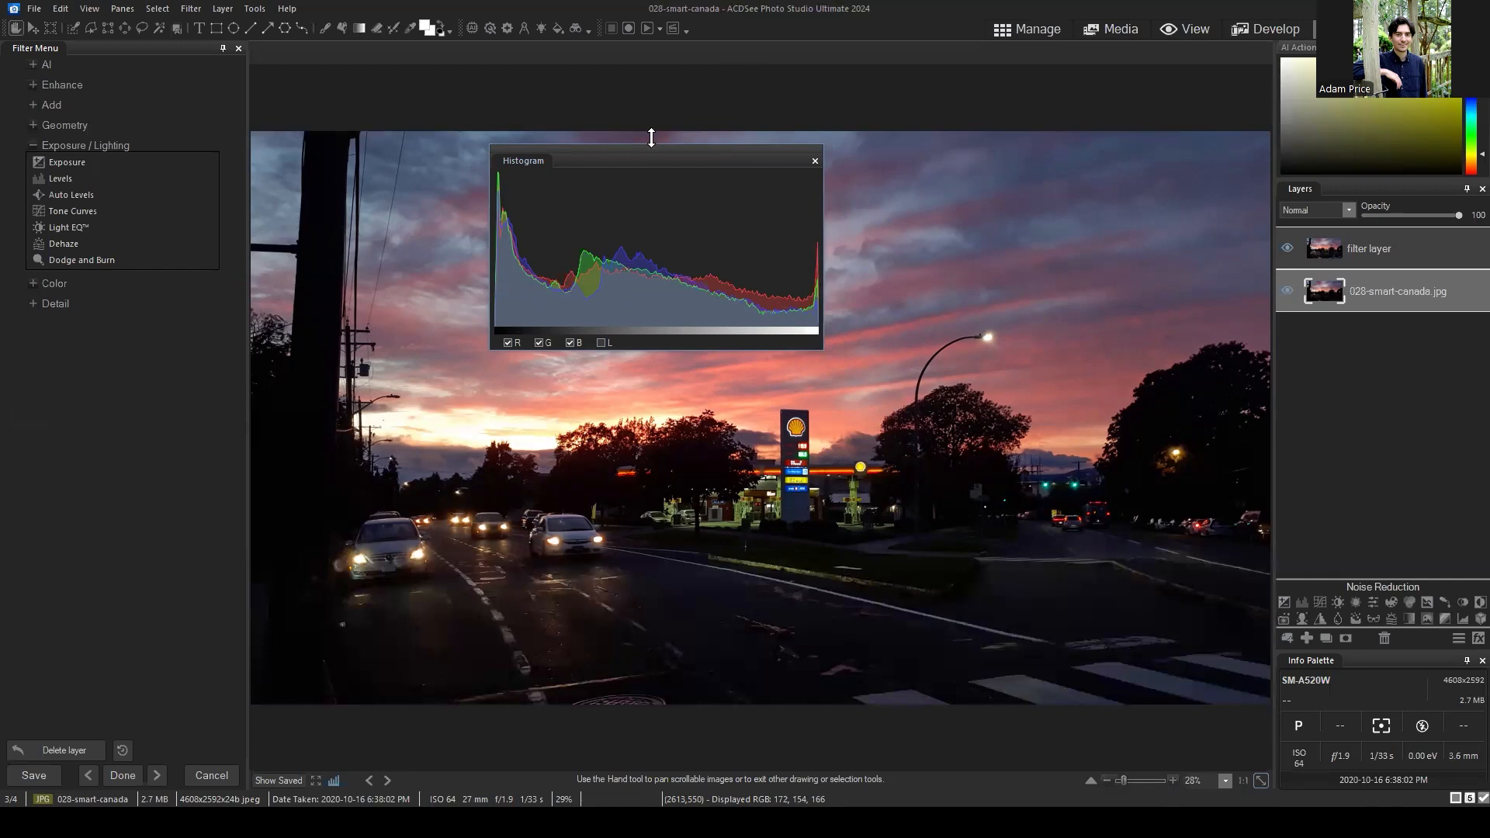
{"action": "left_click_drag", "start_coordinate": [678, 156], "coordinate": [664, 158]}
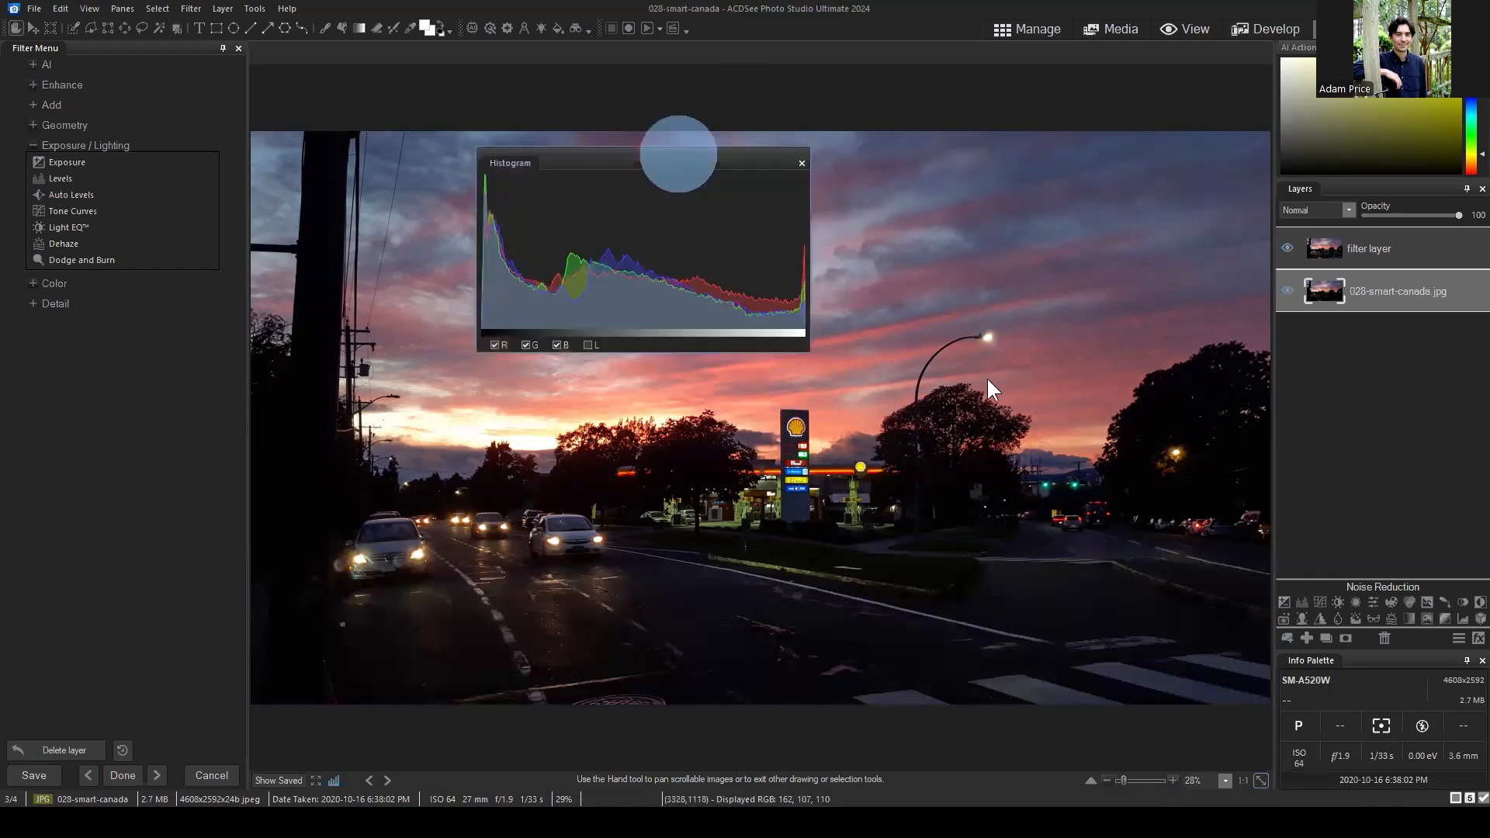
Examine the brightest spots in the photo: the street lamp, the gas station sign, and the headlights of the oncoming cars.
{"action": "left_click", "coordinate": [986, 338]}
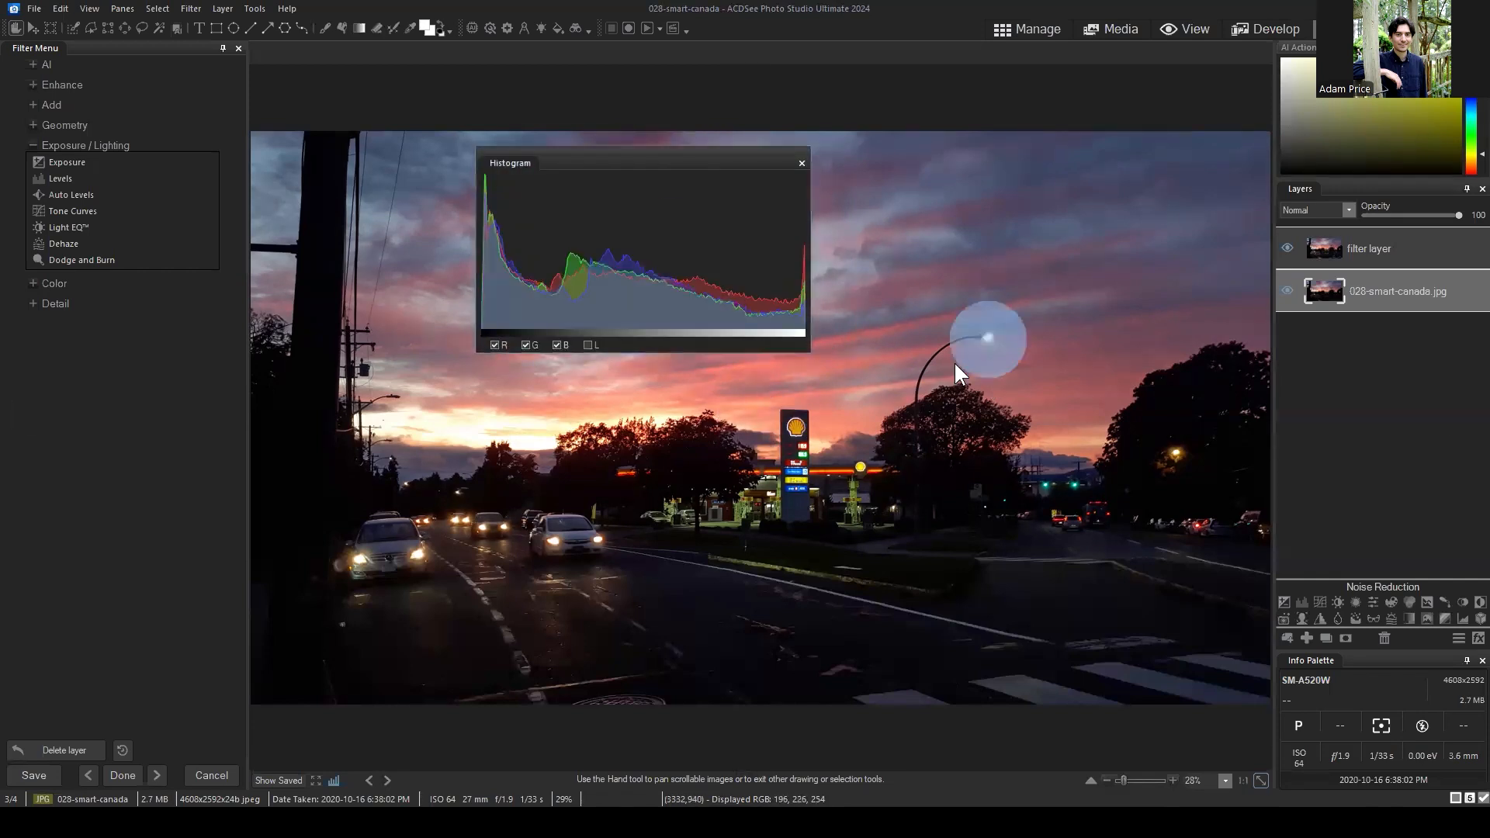
{"action": "left_click", "coordinate": [800, 454]}
{"action": "left_click", "coordinate": [592, 537]}
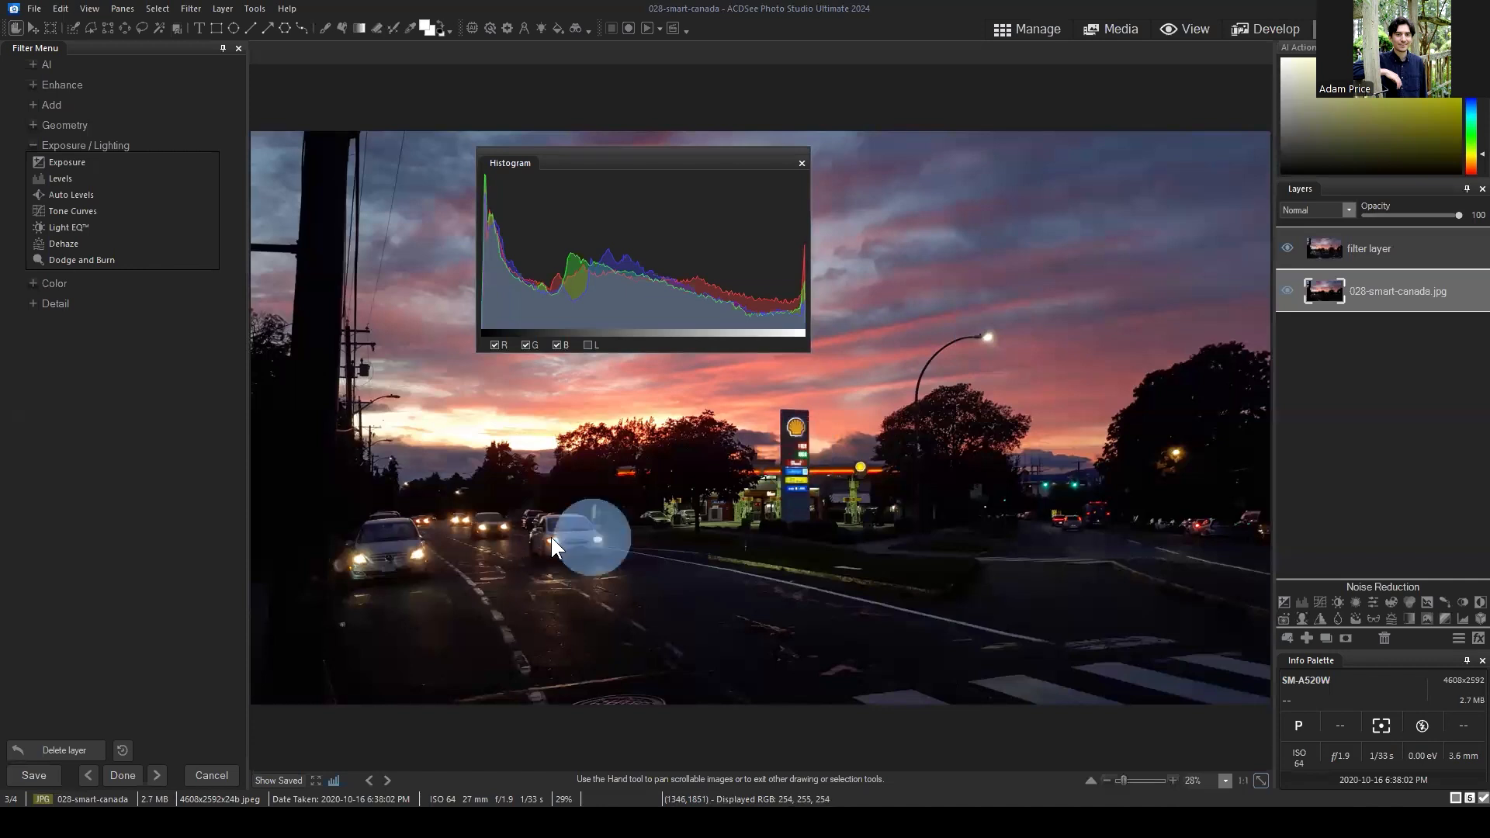
{"action": "left_click", "coordinate": [541, 539]}
{"action": "left_click", "coordinate": [481, 527]}
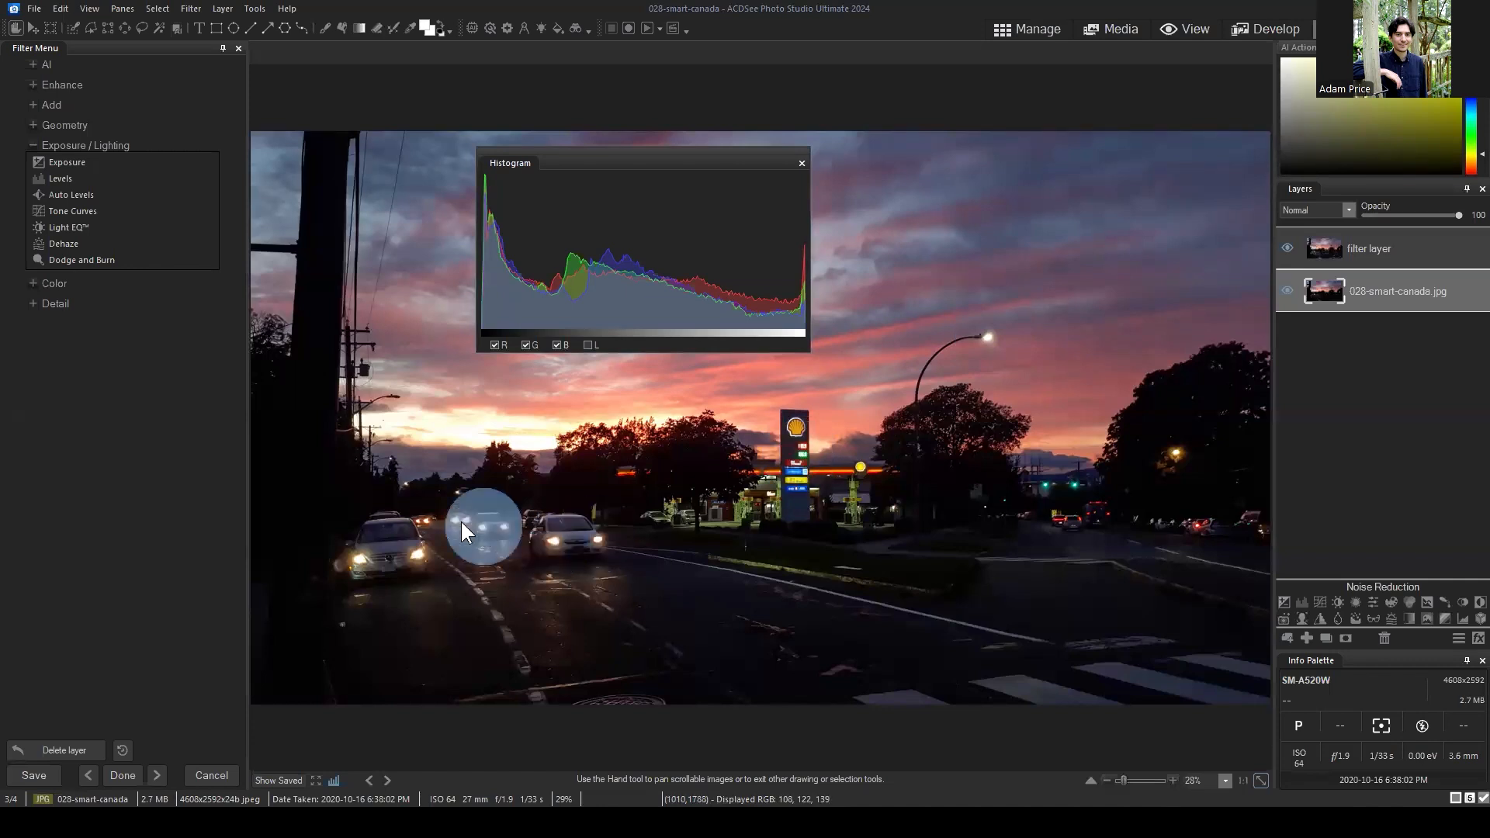
{"action": "left_click", "coordinate": [456, 519]}
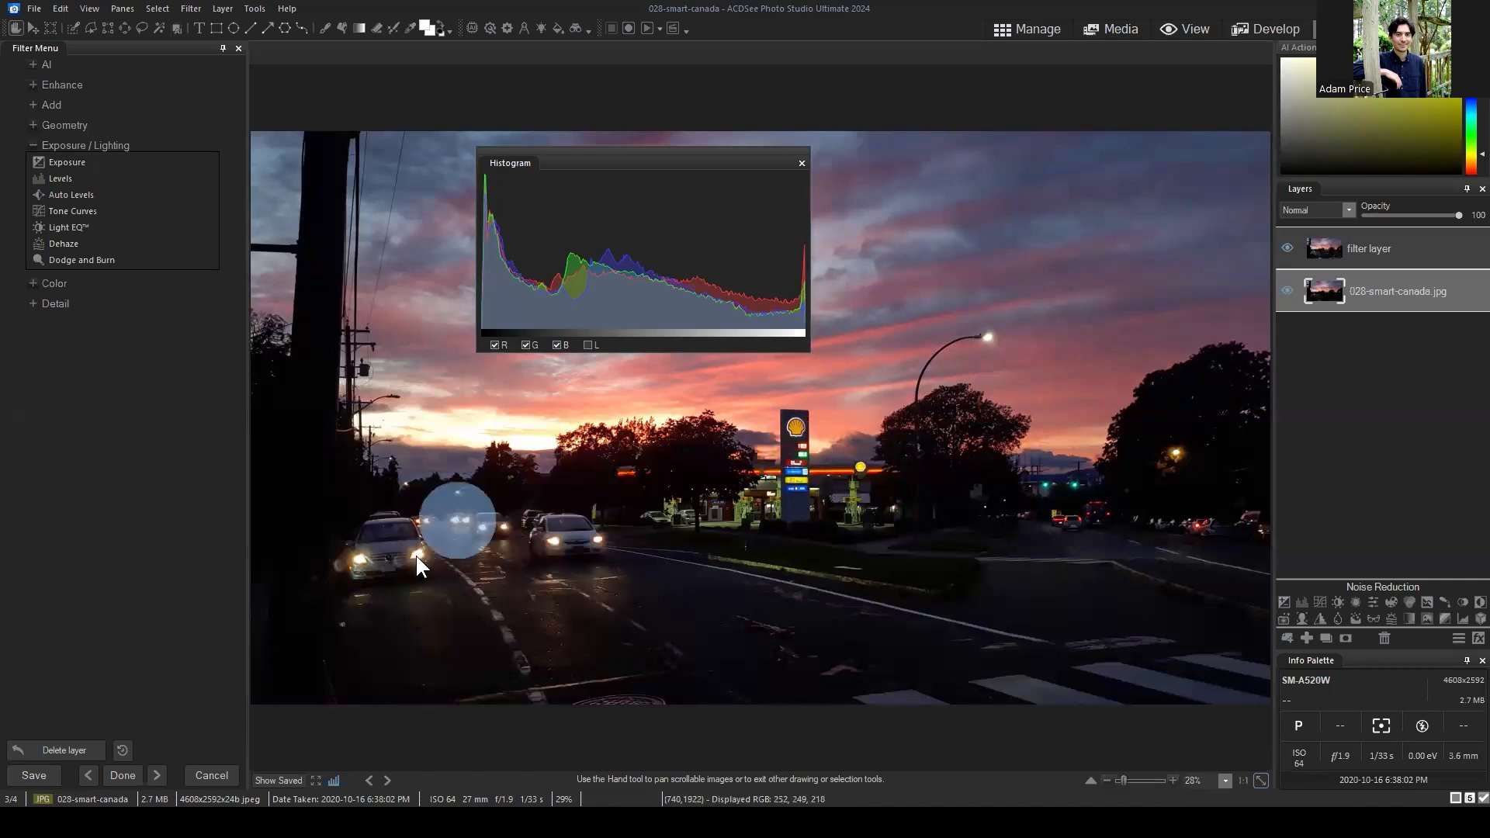
{"action": "left_click", "coordinate": [416, 556]}
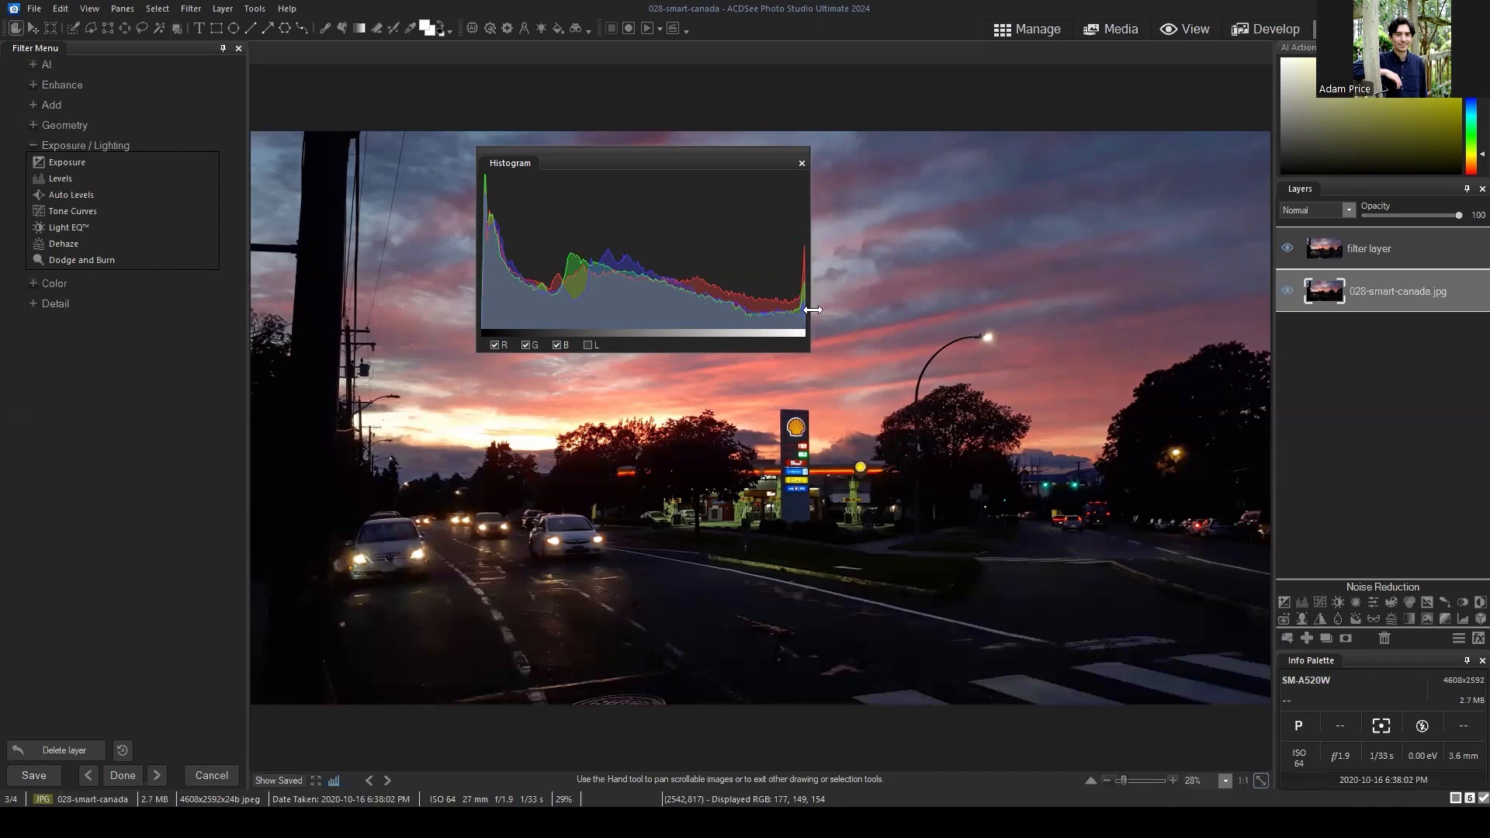
Raise the floating Histogram to the upper edge of the photo and activate the eyedropper for sampling image colors.
{"action": "left_click_drag", "start_coordinate": [677, 159], "coordinate": [660, 145]}
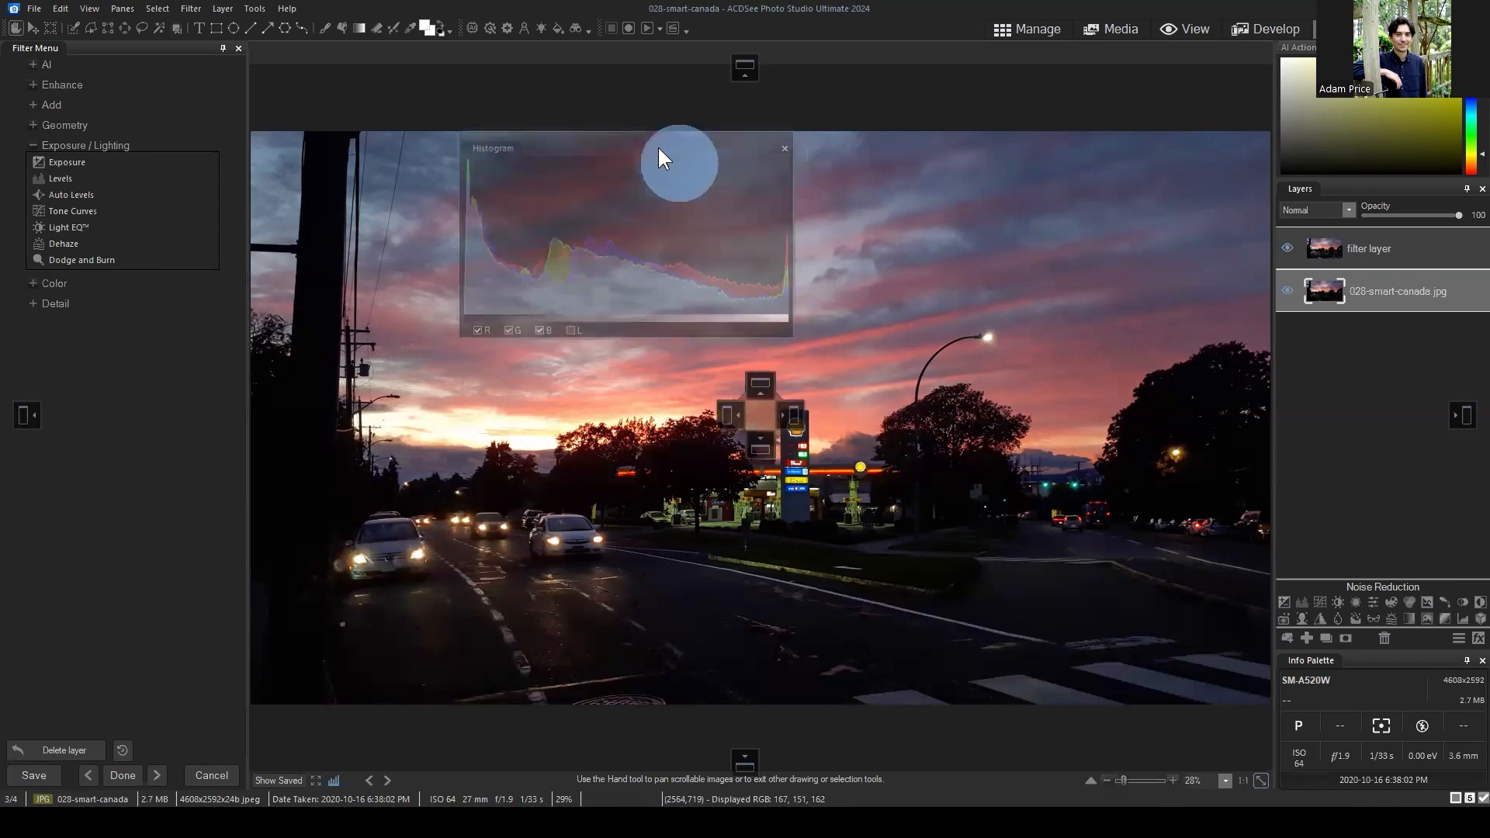
{"action": "left_click", "coordinate": [409, 29]}
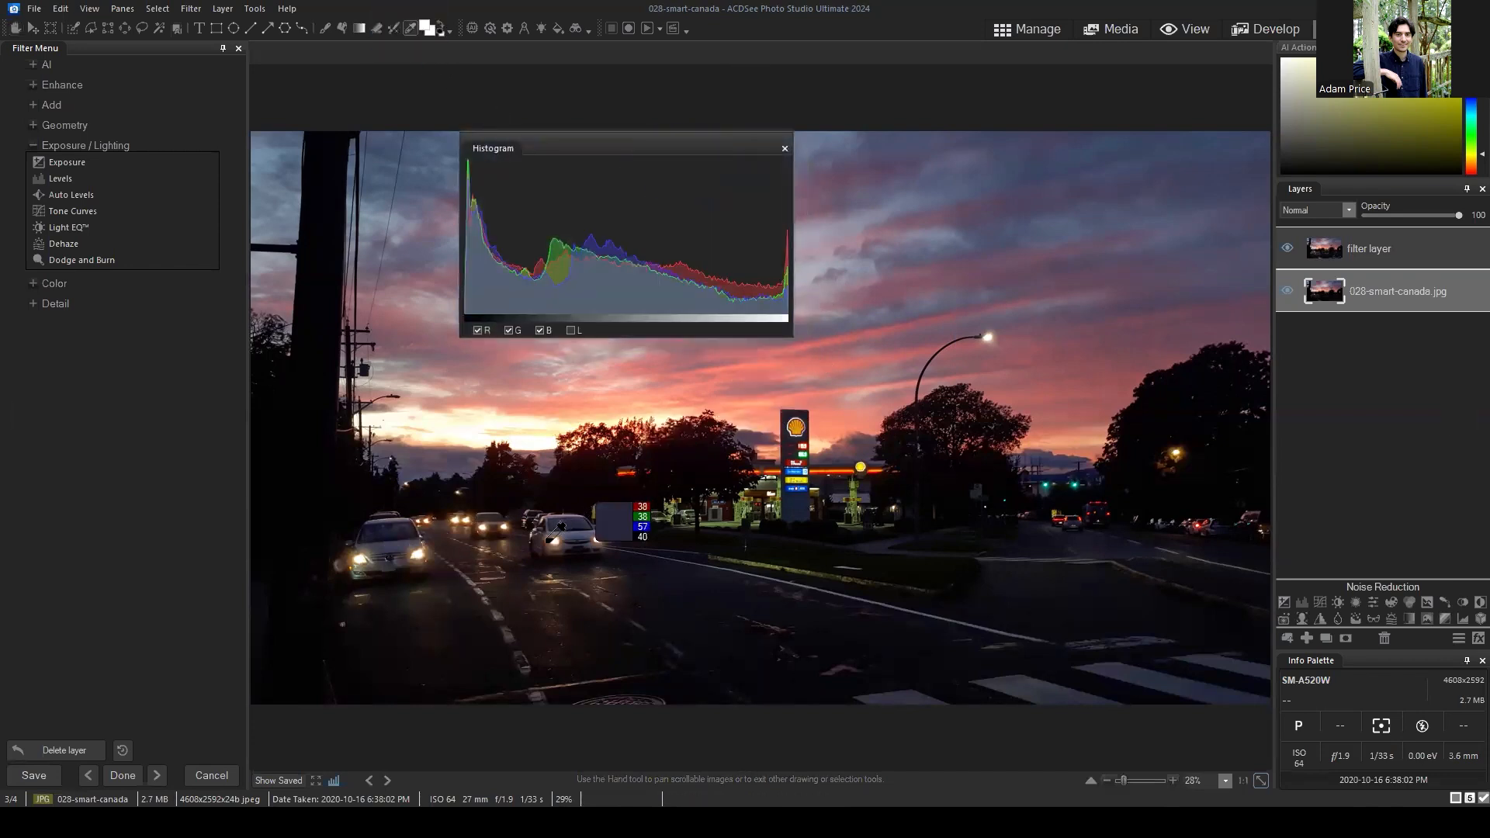
{"action": "left_click", "coordinate": [407, 31]}
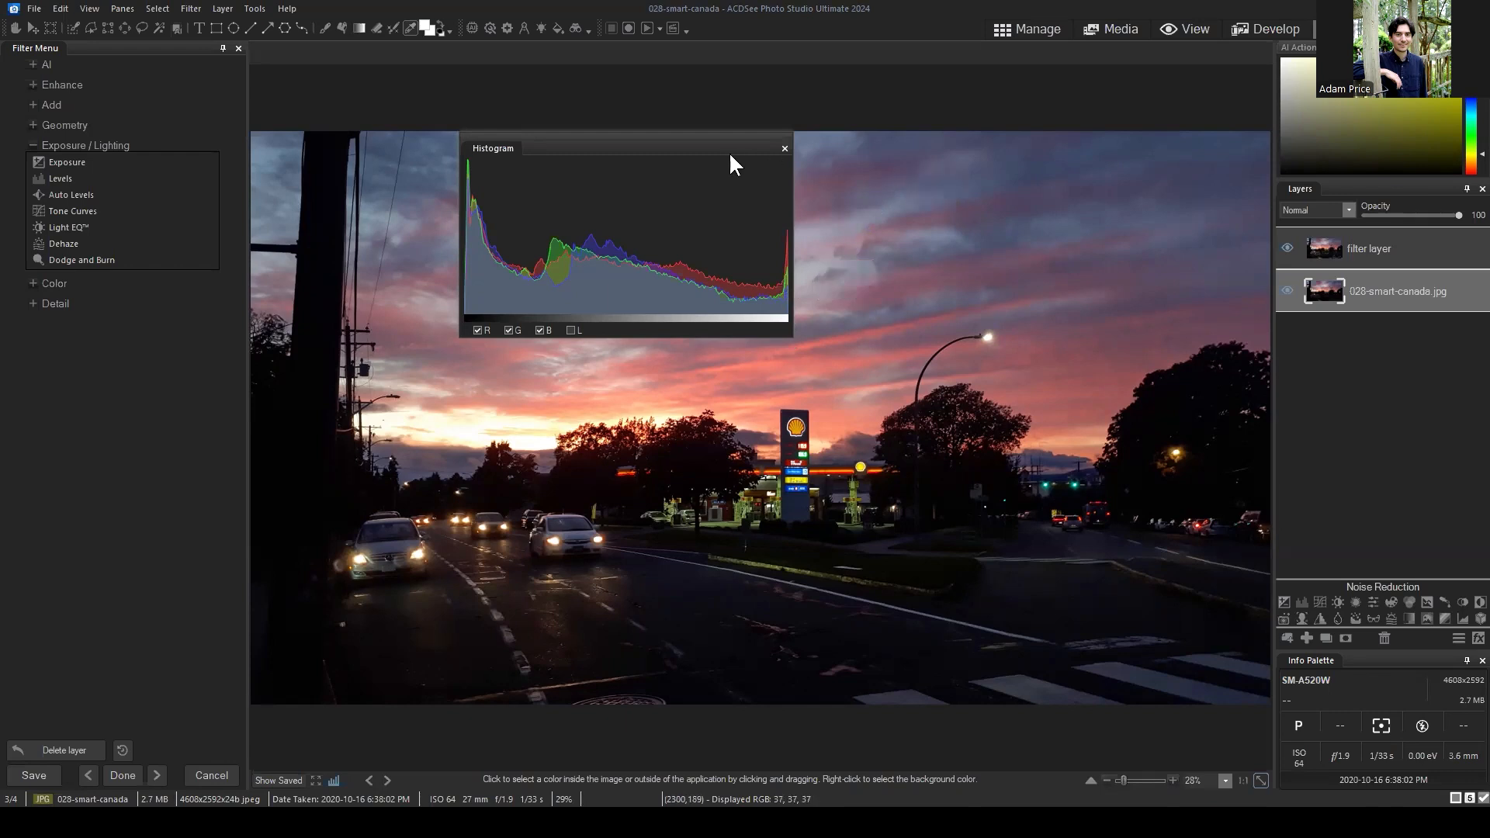
Reposition the floating Histogram around the sky and leave it over the area above the gas station sign.
{"action": "left_click_drag", "start_coordinate": [730, 152], "coordinate": [677, 101]}
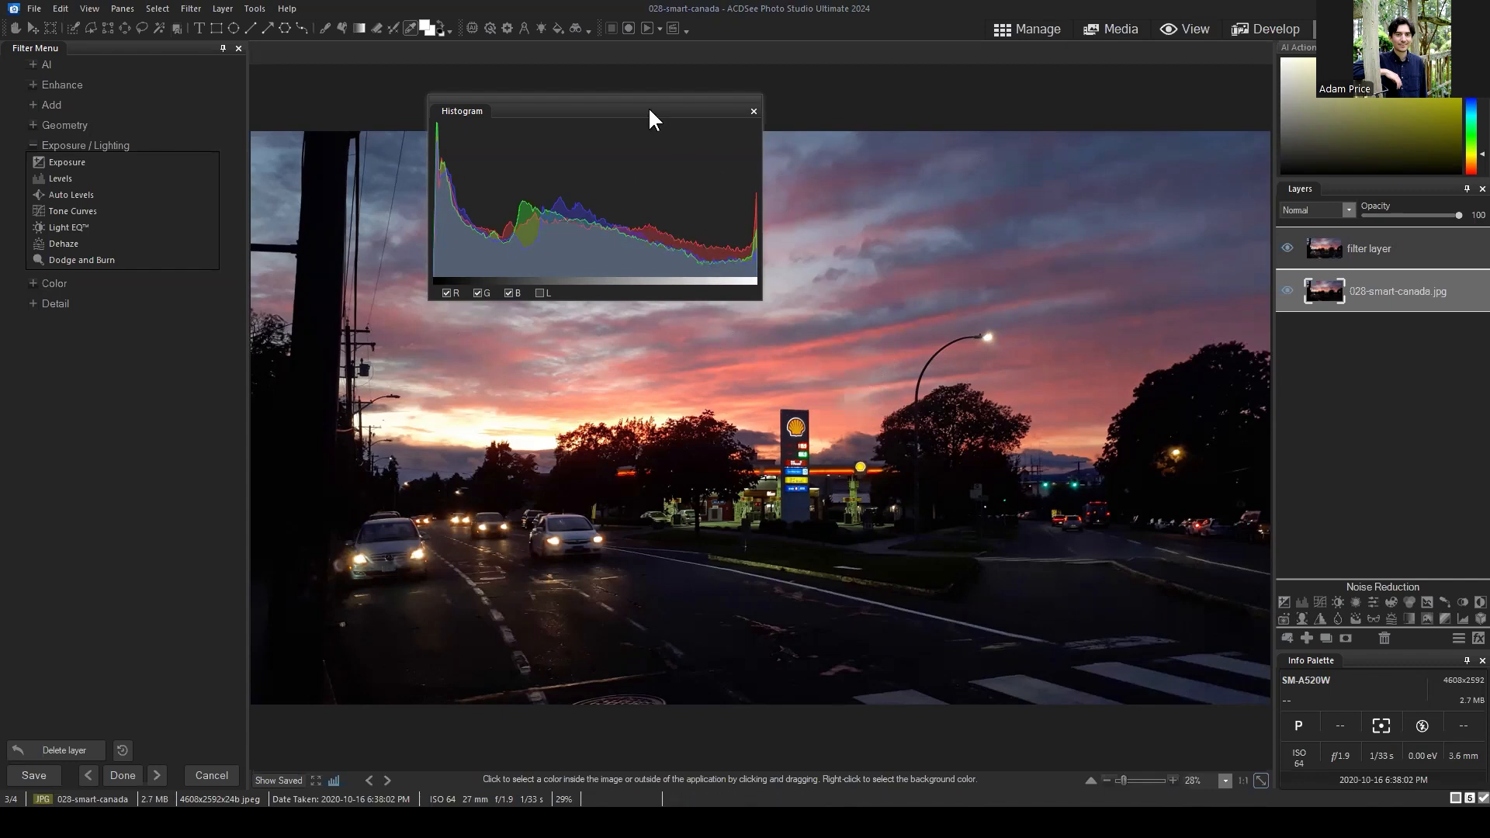
{"action": "left_click_drag", "start_coordinate": [637, 107], "coordinate": [983, 71]}
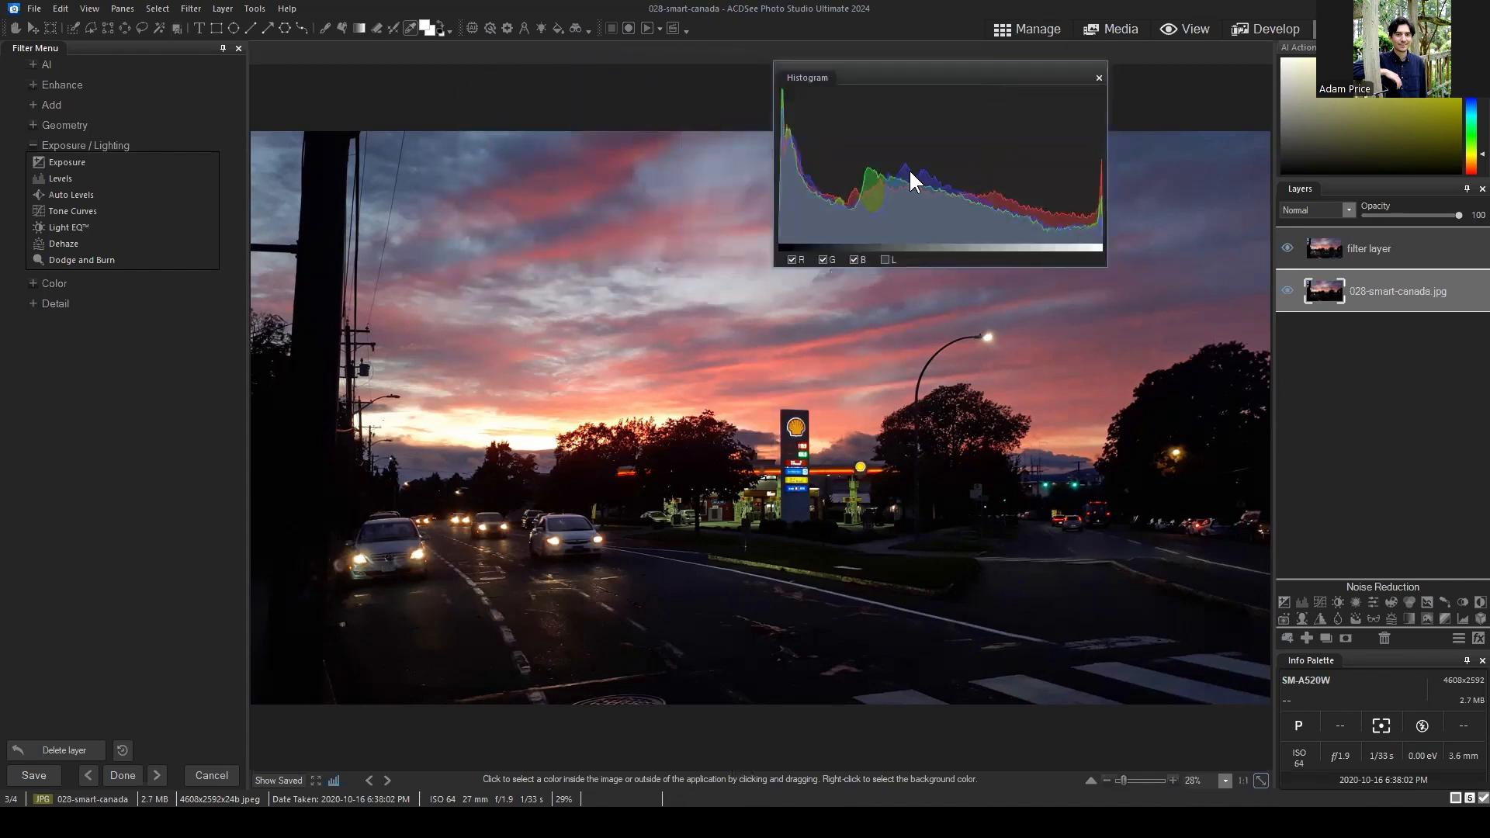
{"action": "left_click_drag", "start_coordinate": [941, 74], "coordinate": [630, 228]}
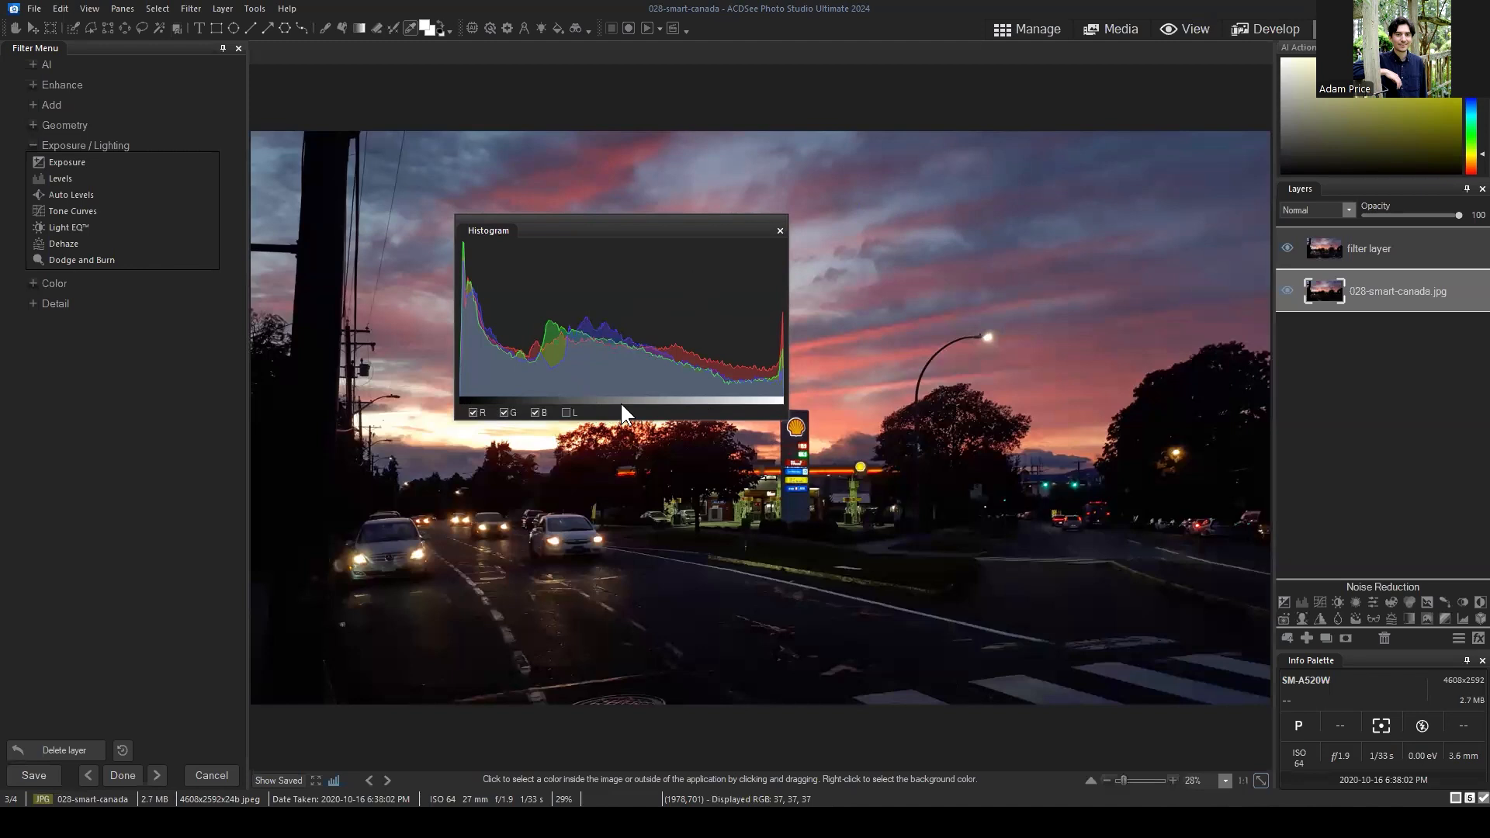
{"action": "left_click_drag", "start_coordinate": [634, 222], "coordinate": [753, 163]}
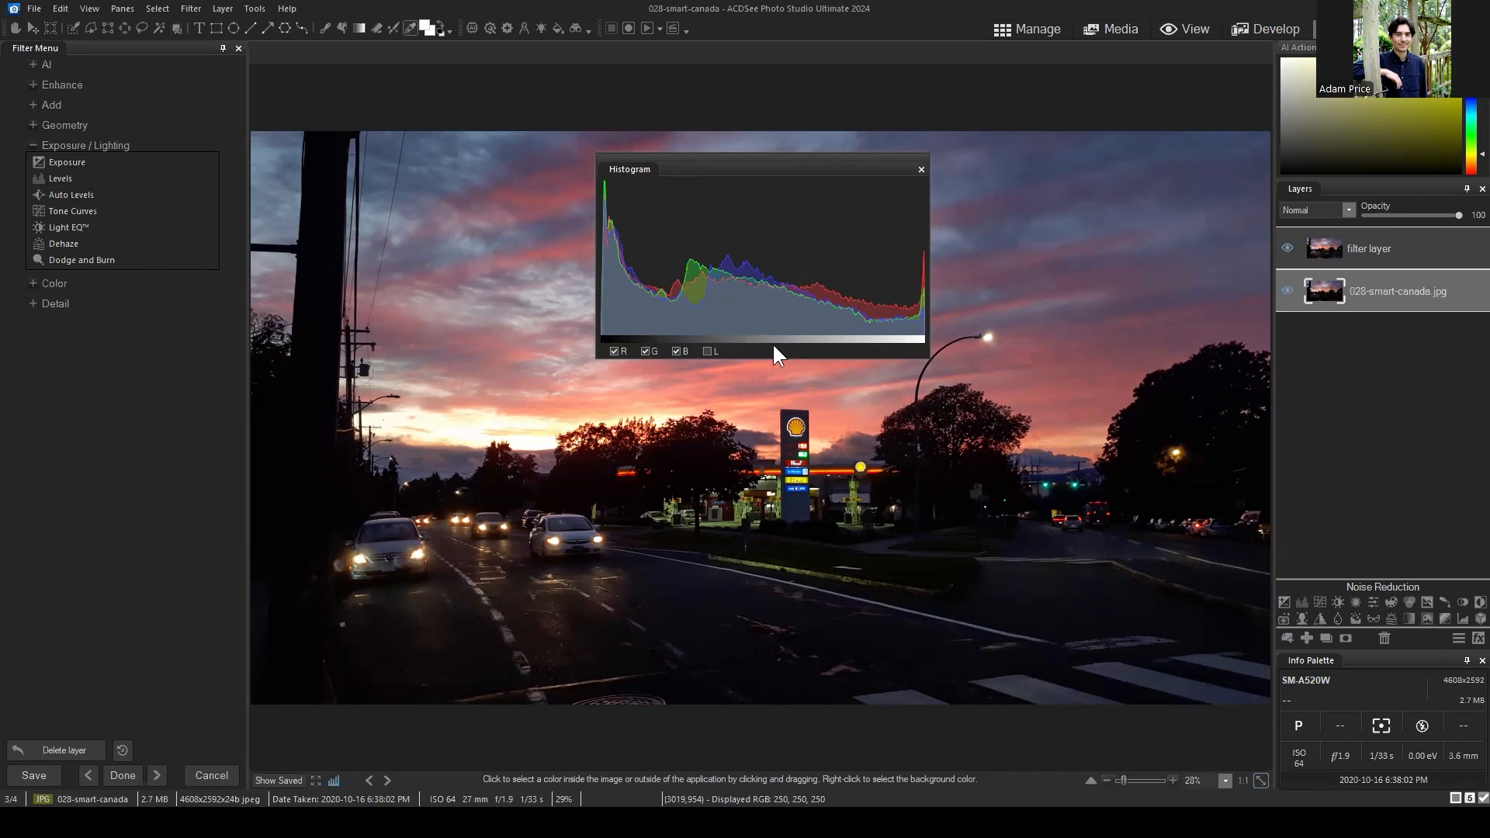
{"action": "left_click", "coordinate": [775, 202]}
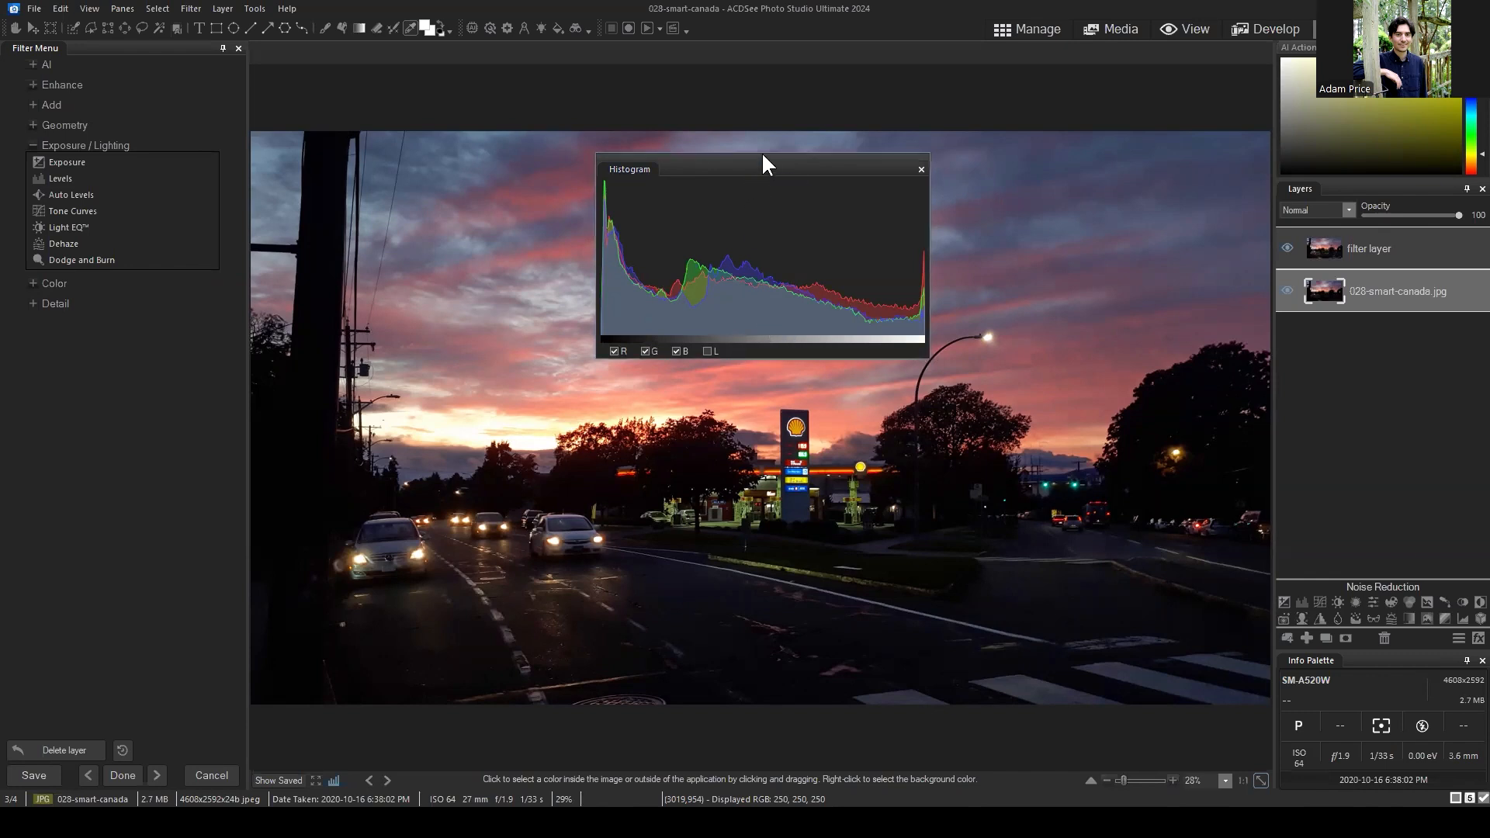
{"action": "left_click_drag", "start_coordinate": [766, 150], "coordinate": [779, 184]}
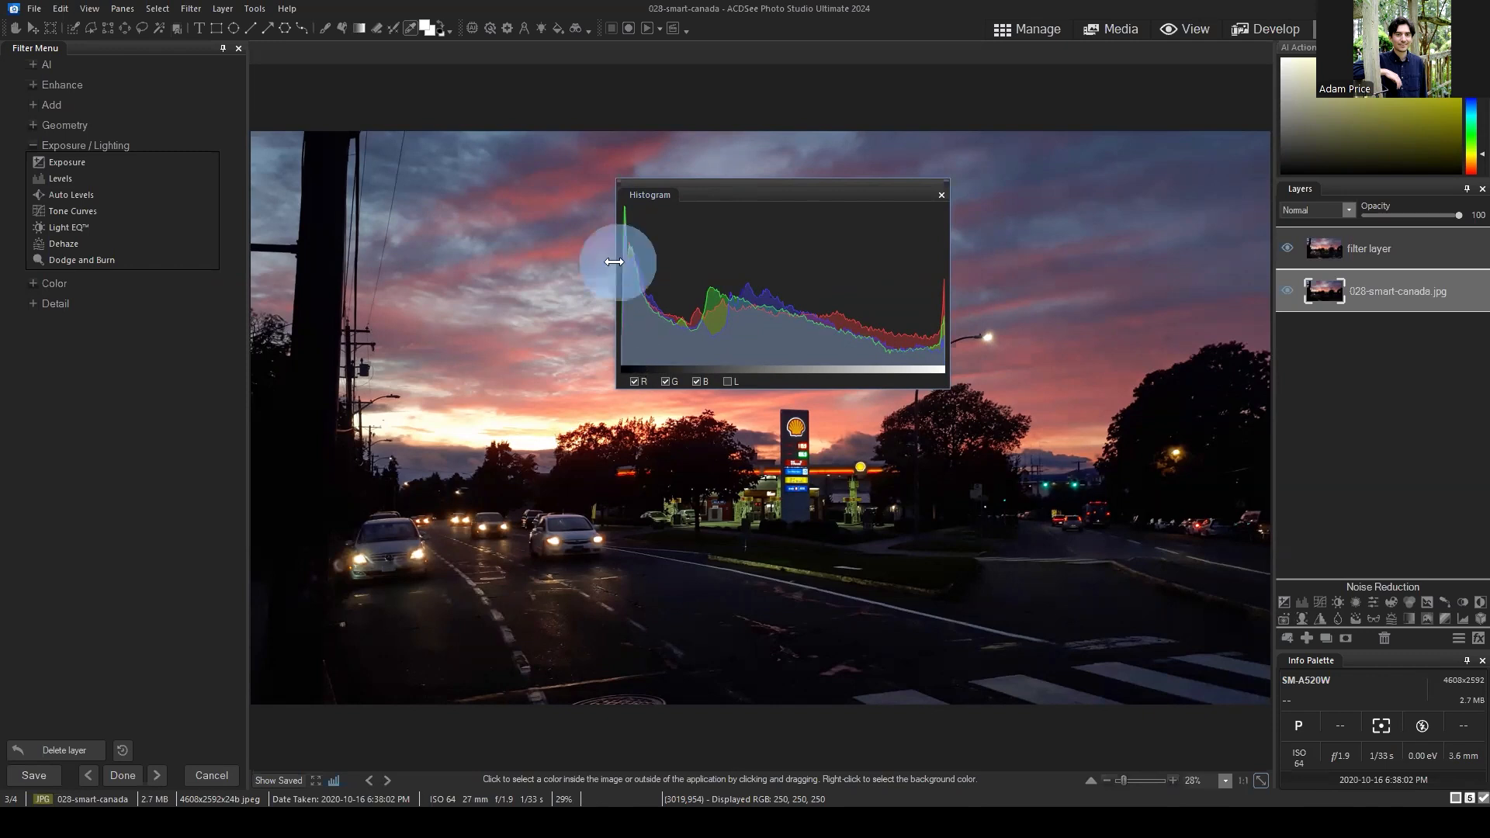
Widen the floating Histogram in both directions so it spans most of the sky.
{"action": "left_click_drag", "start_coordinate": [614, 261], "coordinate": [396, 276]}
{"action": "left_click_drag", "start_coordinate": [619, 196], "coordinate": [722, 196]}
{"action": "left_click_drag", "start_coordinate": [1041, 243], "coordinate": [1180, 242]}
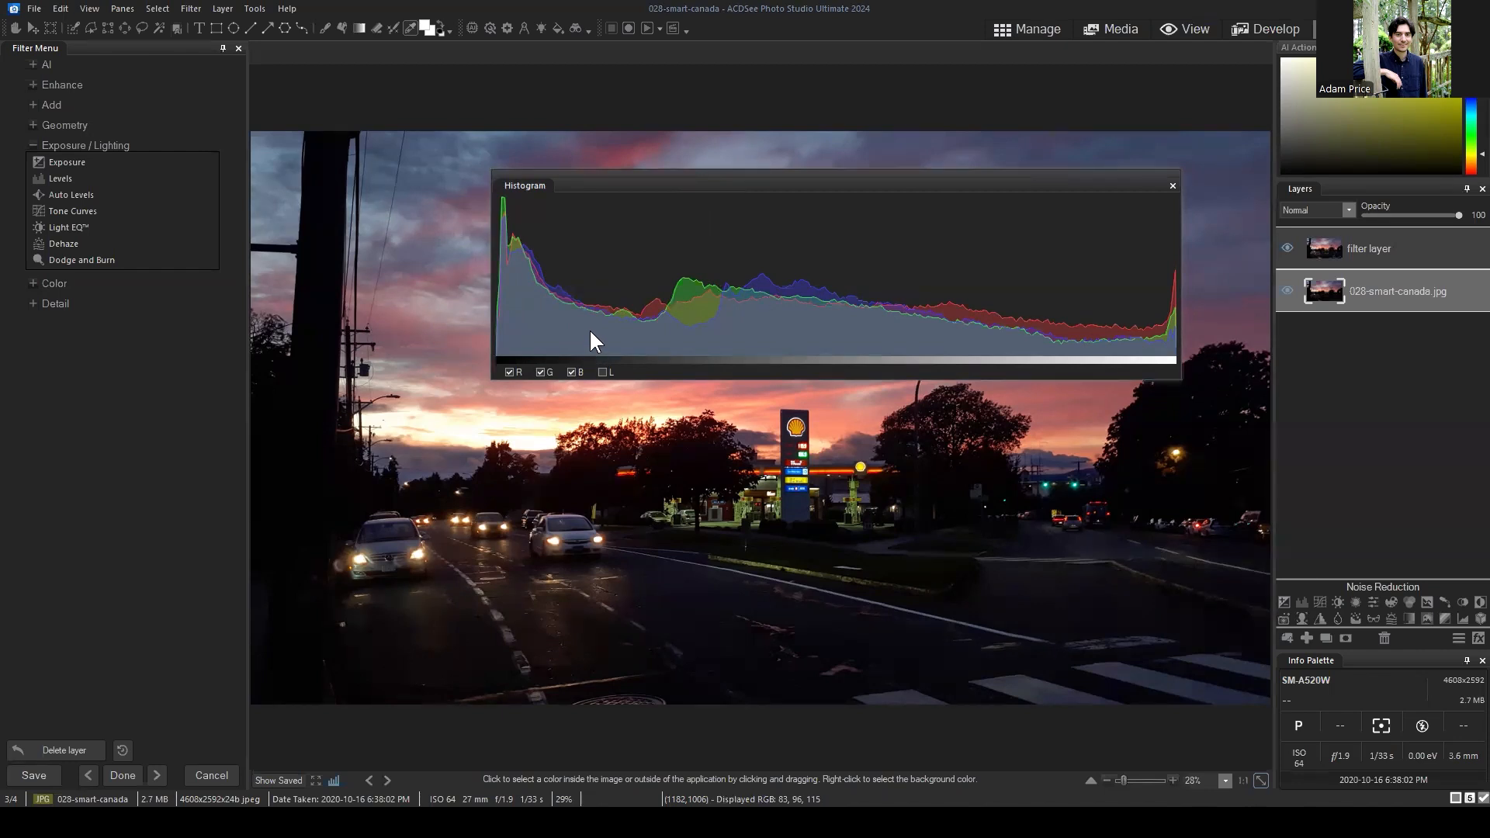
Isolate the red channel in the widened Histogram, and display the green and blue channels again.
{"action": "left_click", "coordinate": [542, 373]}
{"action": "left_click", "coordinate": [571, 372]}
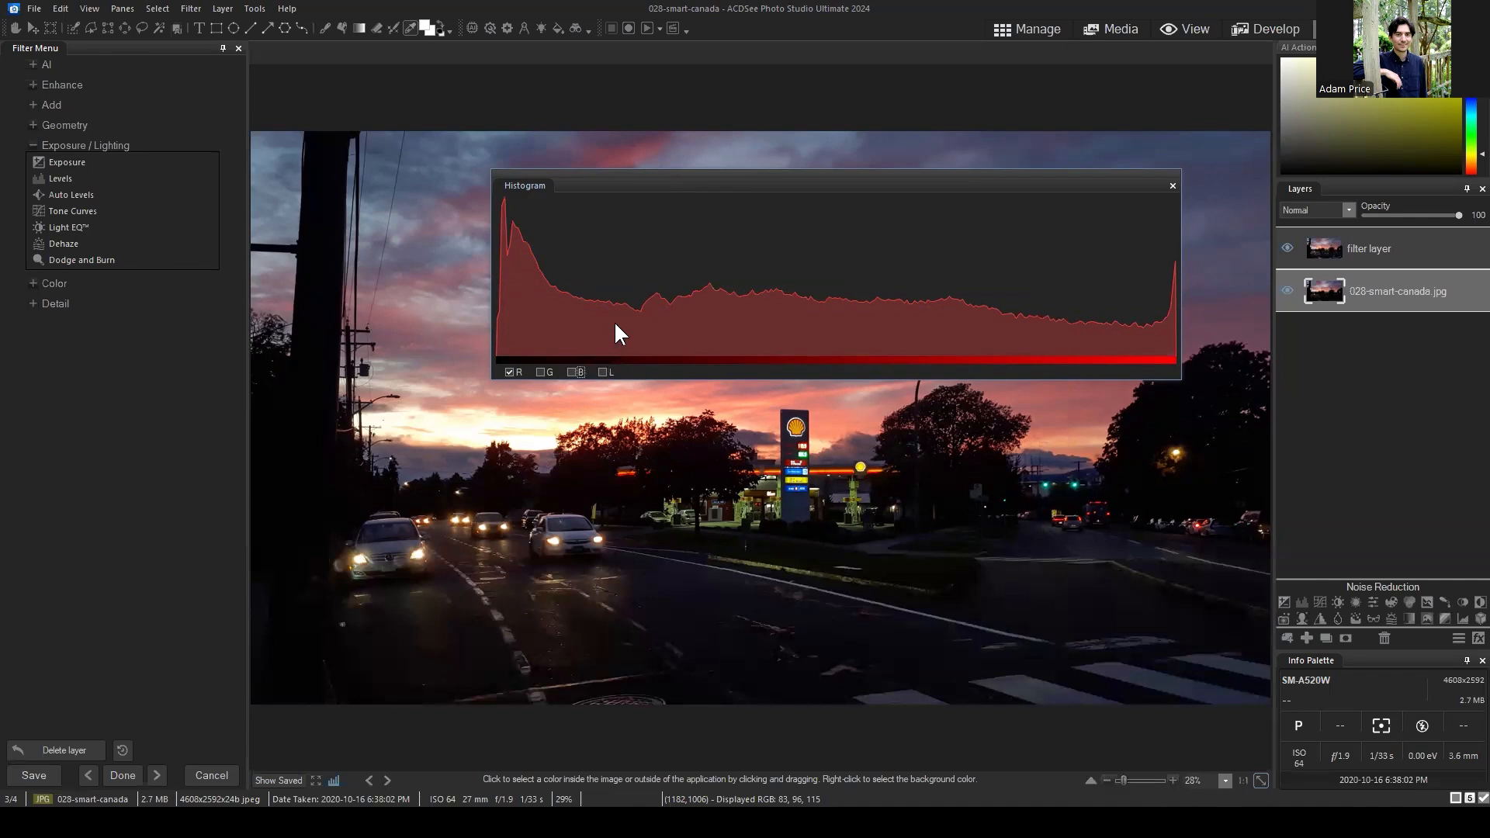
{"action": "left_click", "coordinate": [541, 373]}
{"action": "left_click", "coordinate": [574, 372]}
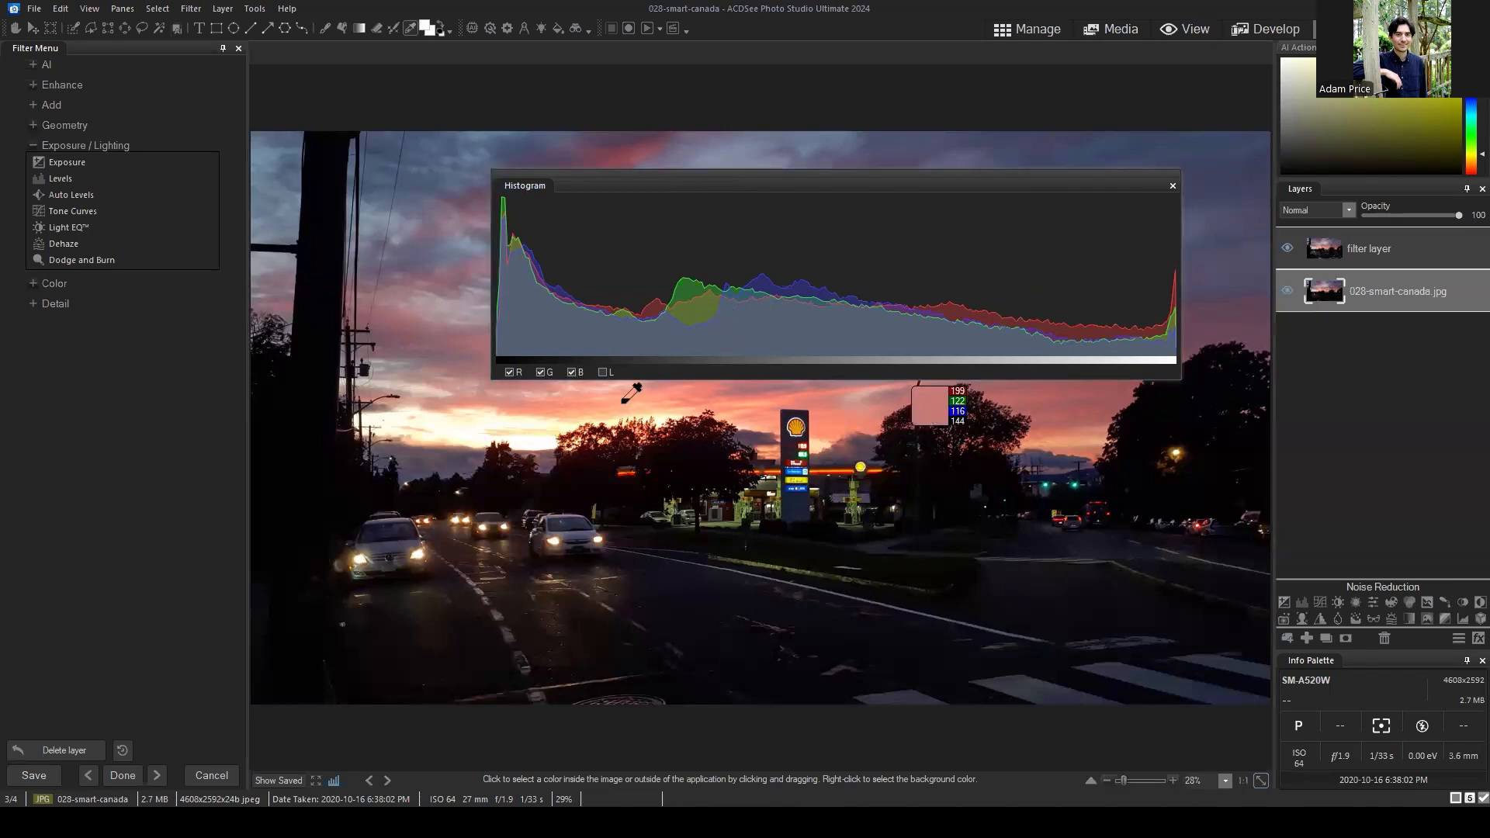
Narrow the Histogram back to a compact width and place it over the right part of the sky.
{"action": "left_click_drag", "start_coordinate": [840, 178], "coordinate": [837, 164]}
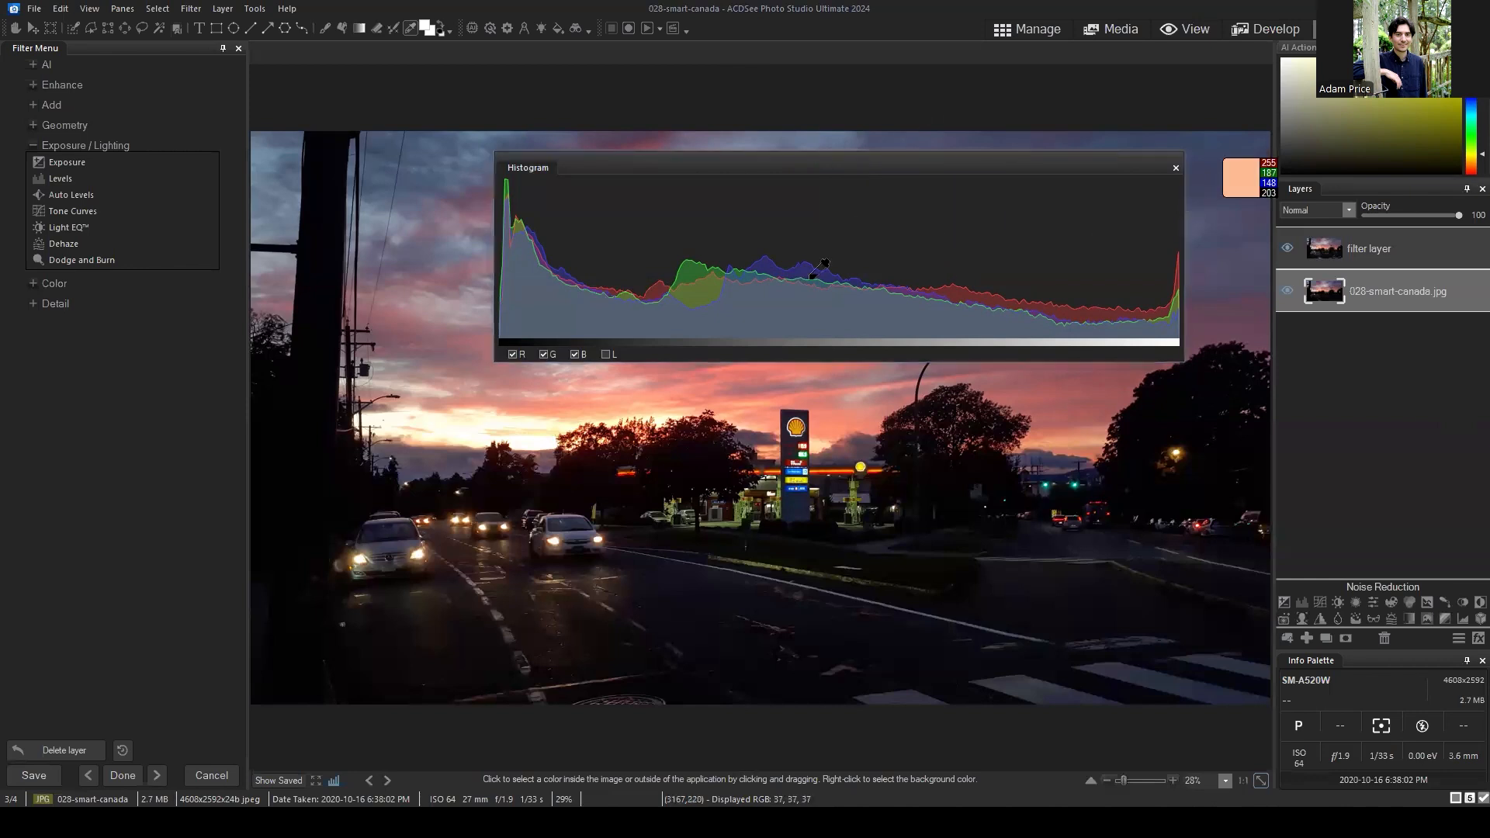
{"action": "left_click", "coordinate": [1184, 214]}
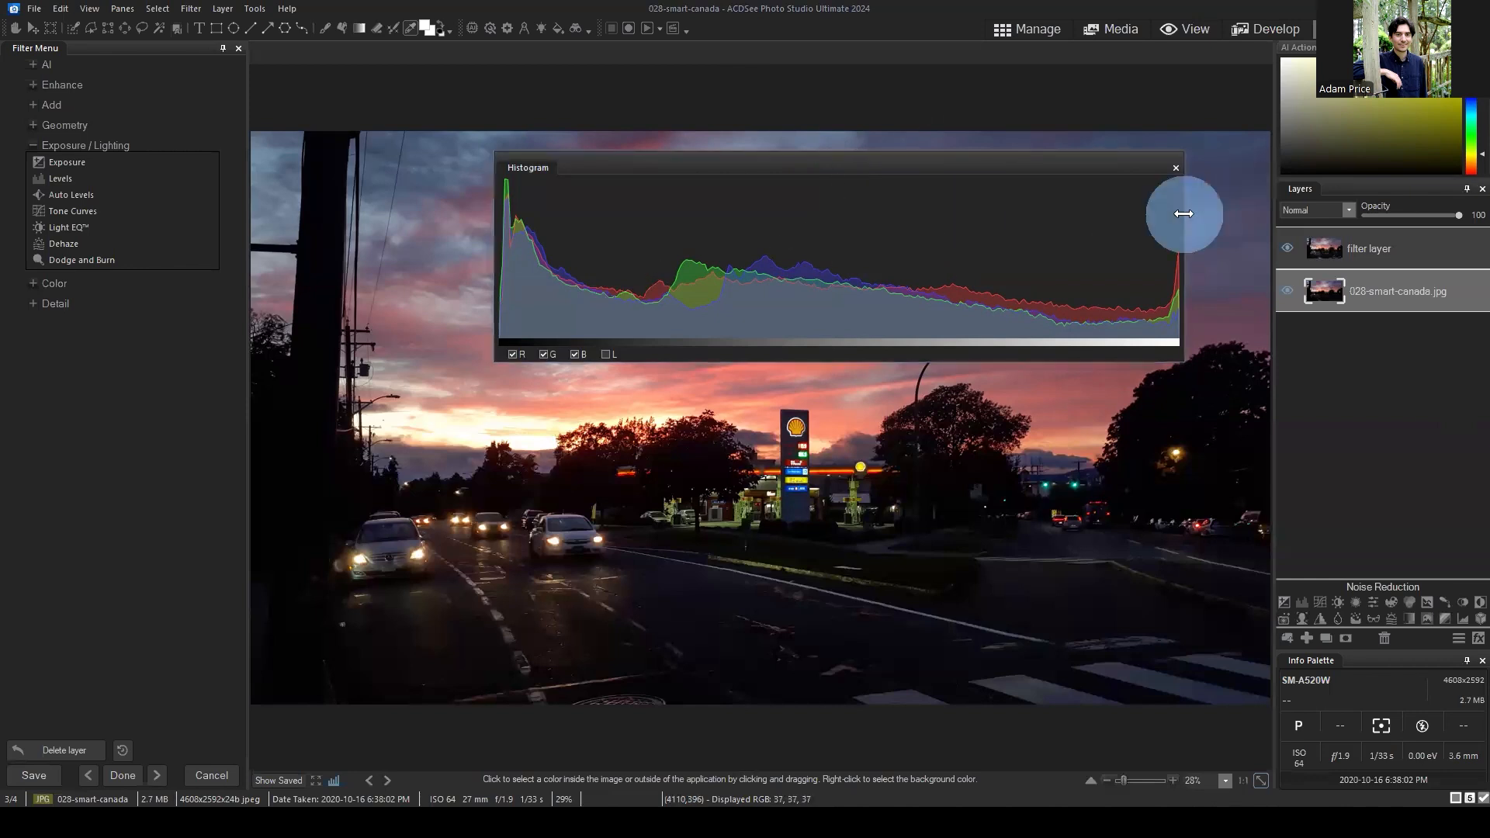
{"action": "left_click_drag", "start_coordinate": [1183, 213], "coordinate": [808, 225]}
{"action": "left_click_drag", "start_coordinate": [715, 166], "coordinate": [1035, 168]}
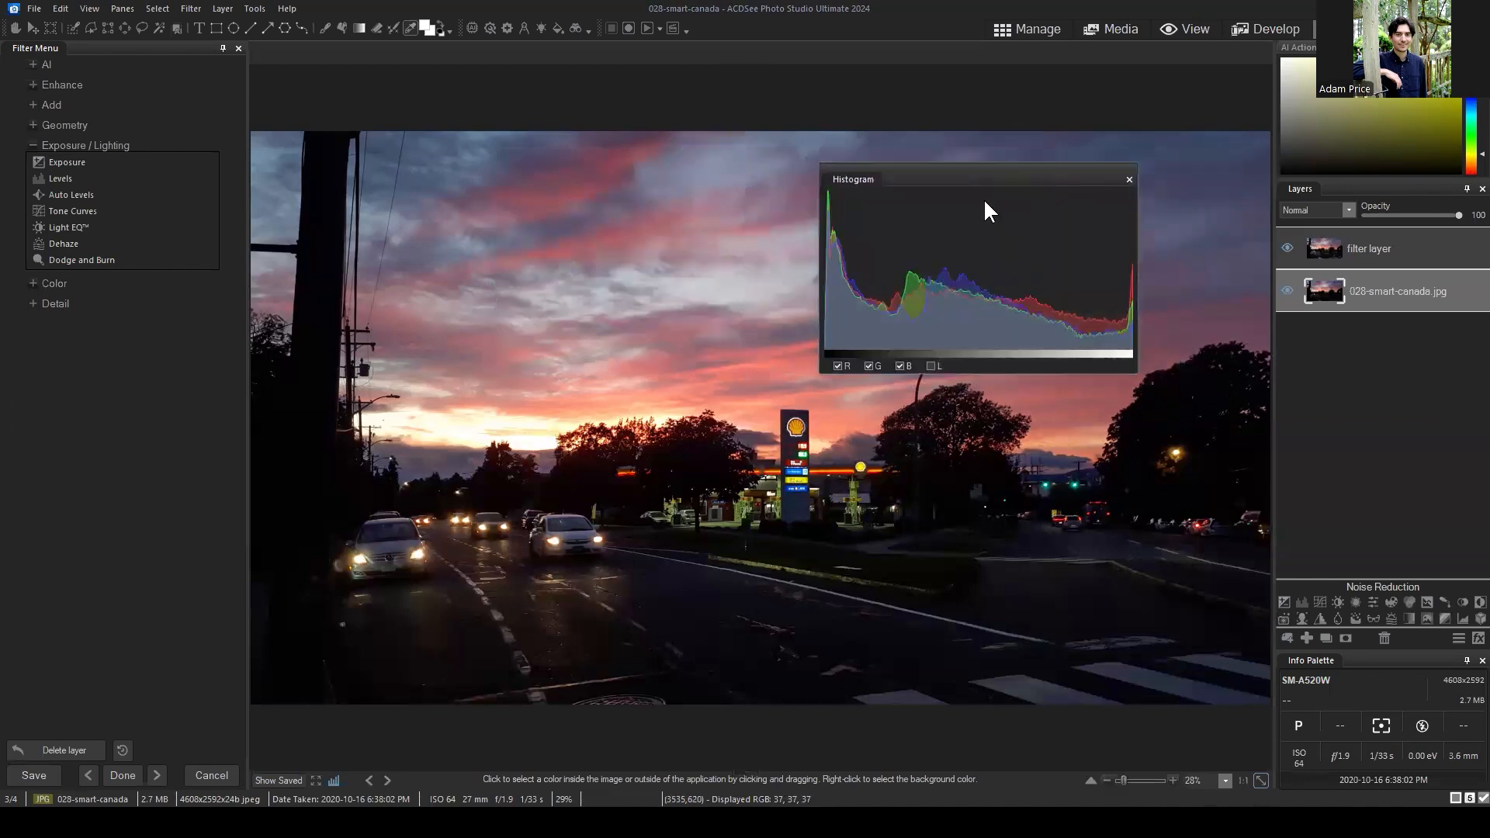
{"action": "left_click_drag", "start_coordinate": [975, 172], "coordinate": [966, 157]}
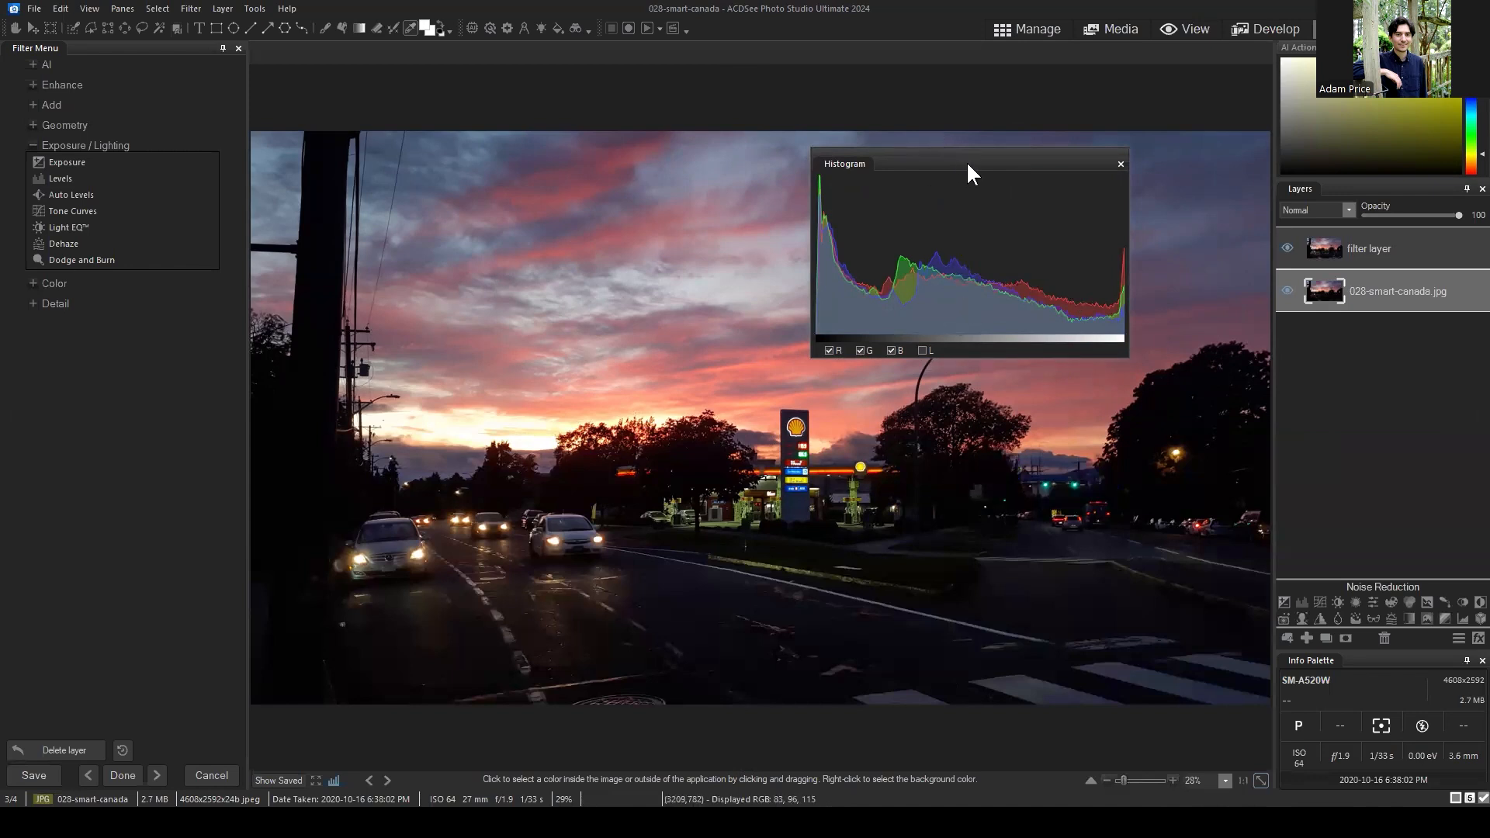
{"action": "left_click_drag", "start_coordinate": [967, 163], "coordinate": [1011, 169]}
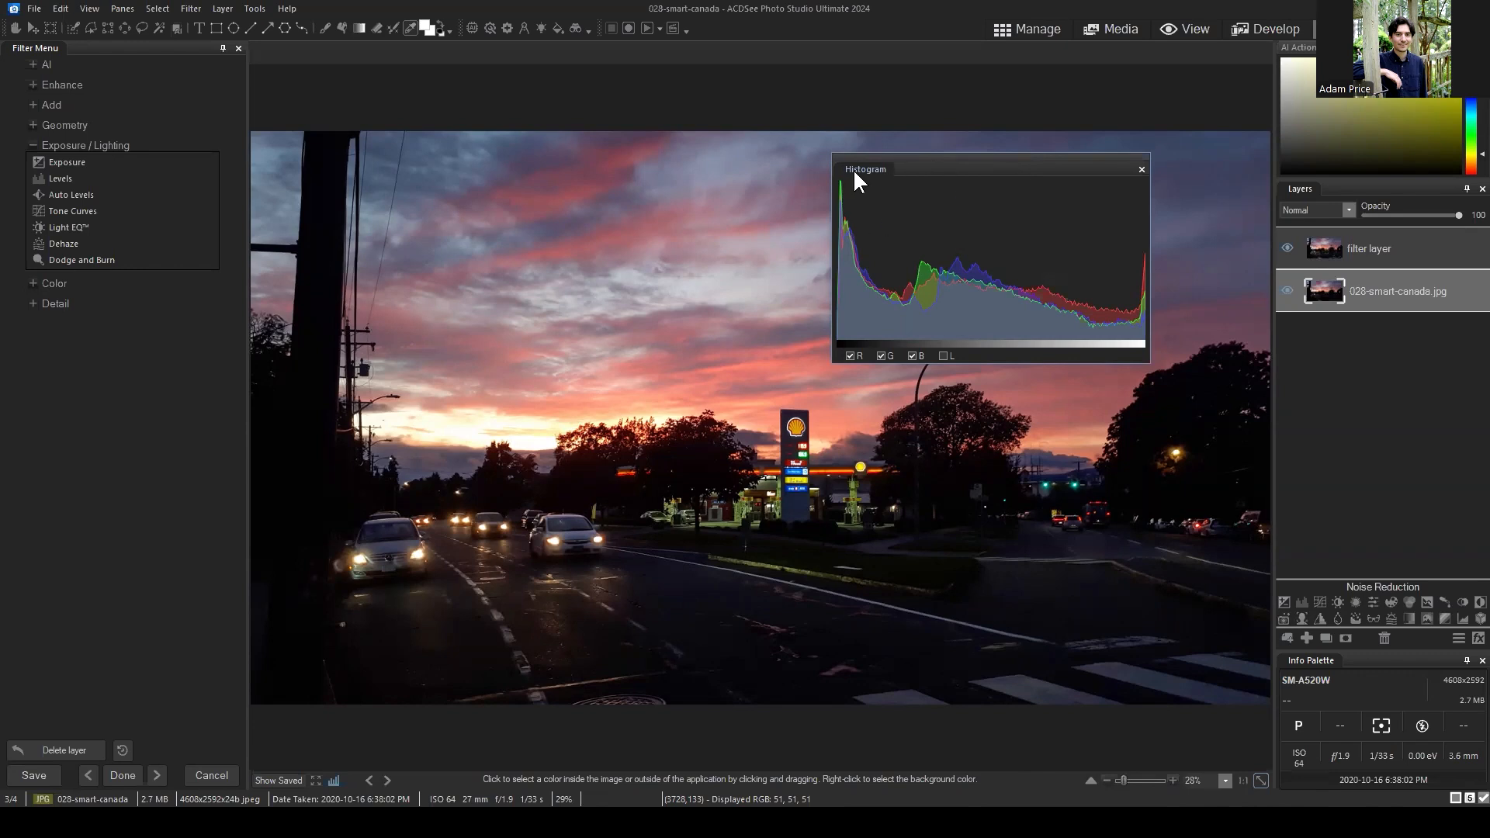
Dock the Histogram above the Layers pane and open the Tone Curves filter for the 028-smart-canada.jpg layer.
{"action": "left_click_drag", "start_coordinate": [854, 169], "coordinate": [1319, 101]}
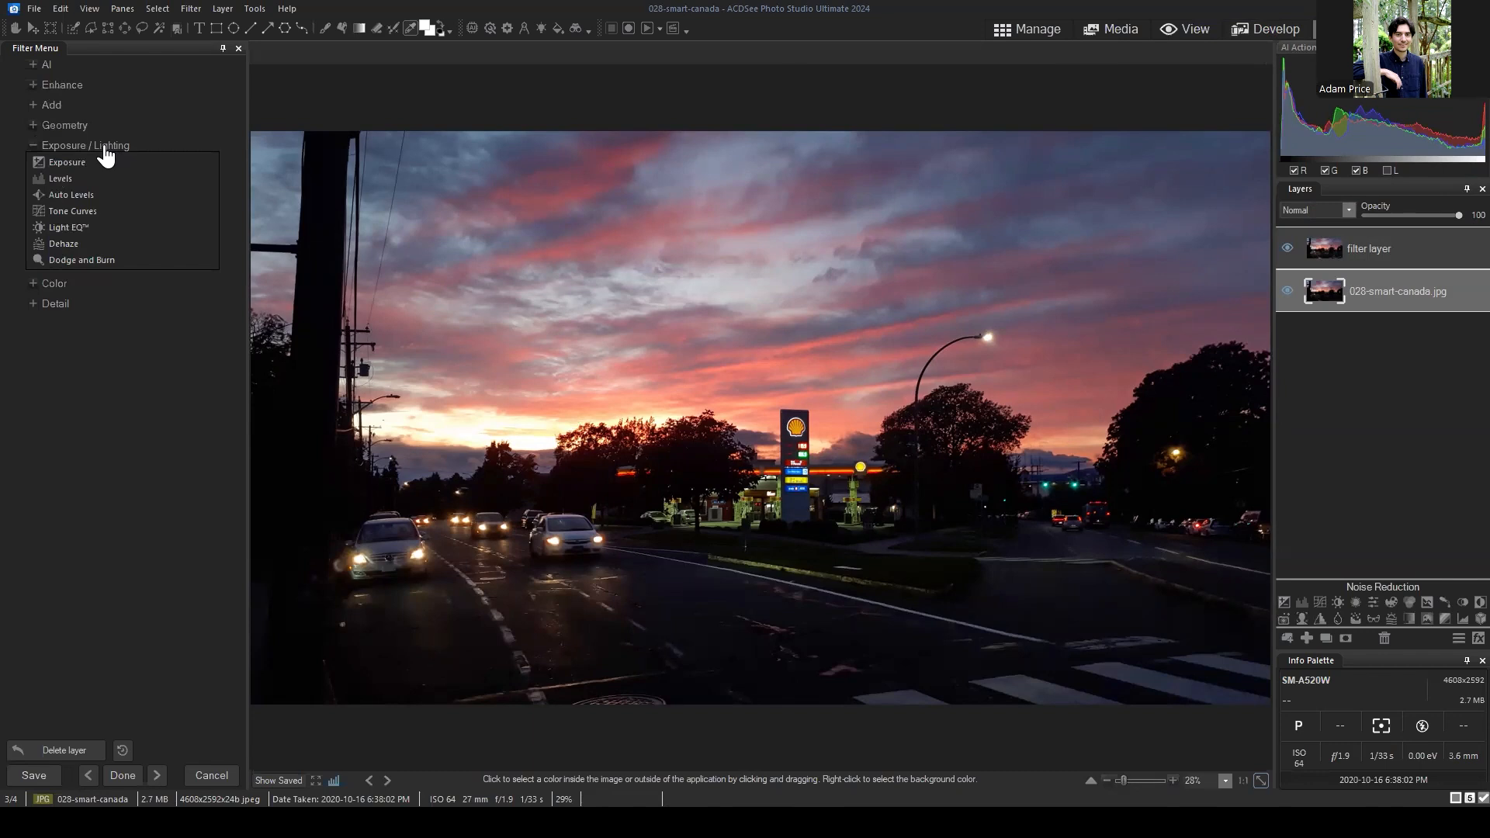
{"action": "left_click", "coordinate": [70, 210]}
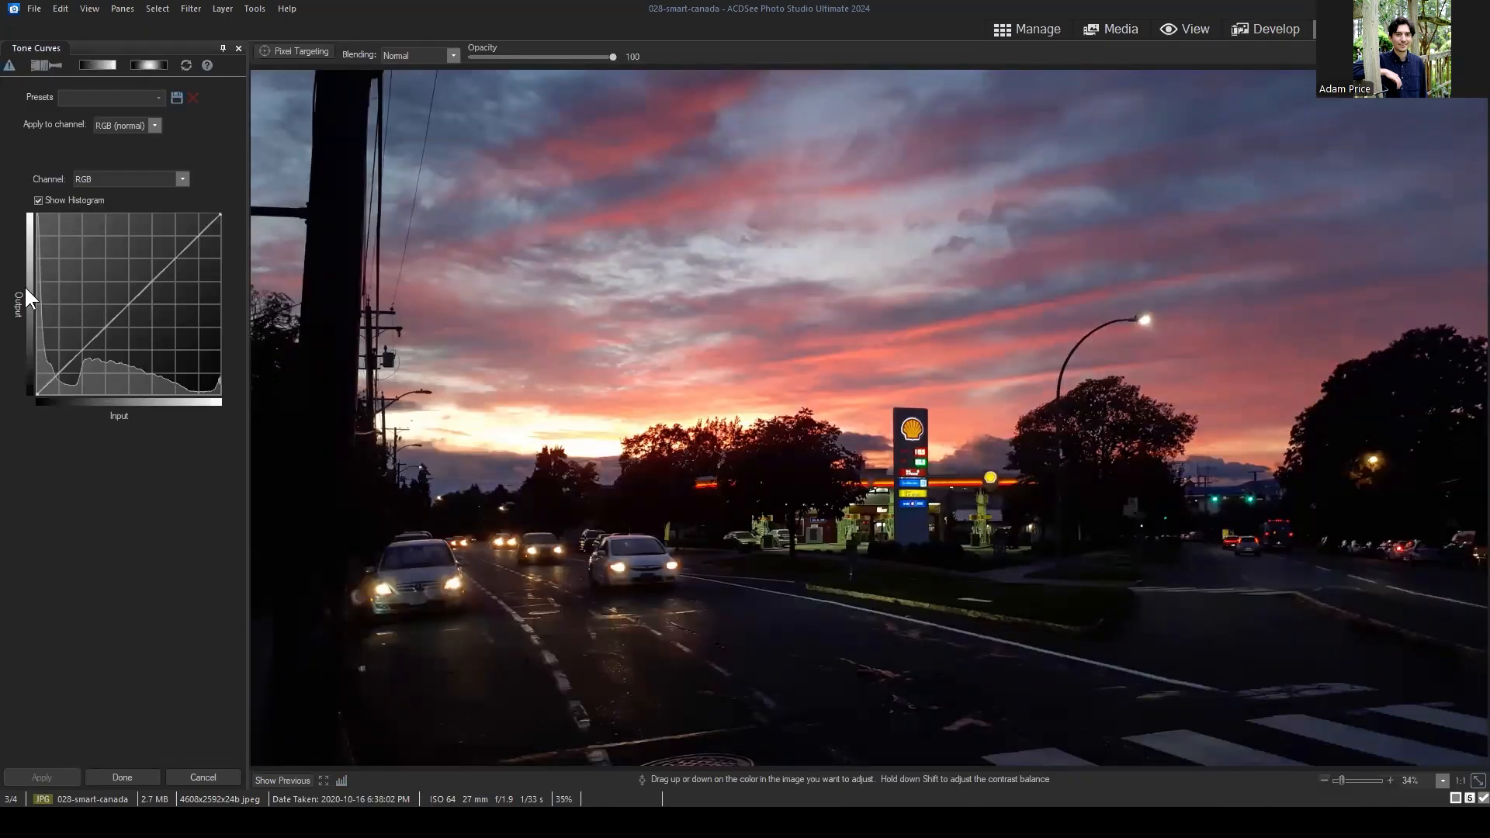
Discard the changes to 028-smart-canada and open 024-smart-canada from the May 18 folder for editing.
{"action": "left_click", "coordinate": [9, 66]}
{"action": "left_click", "coordinate": [1028, 31]}
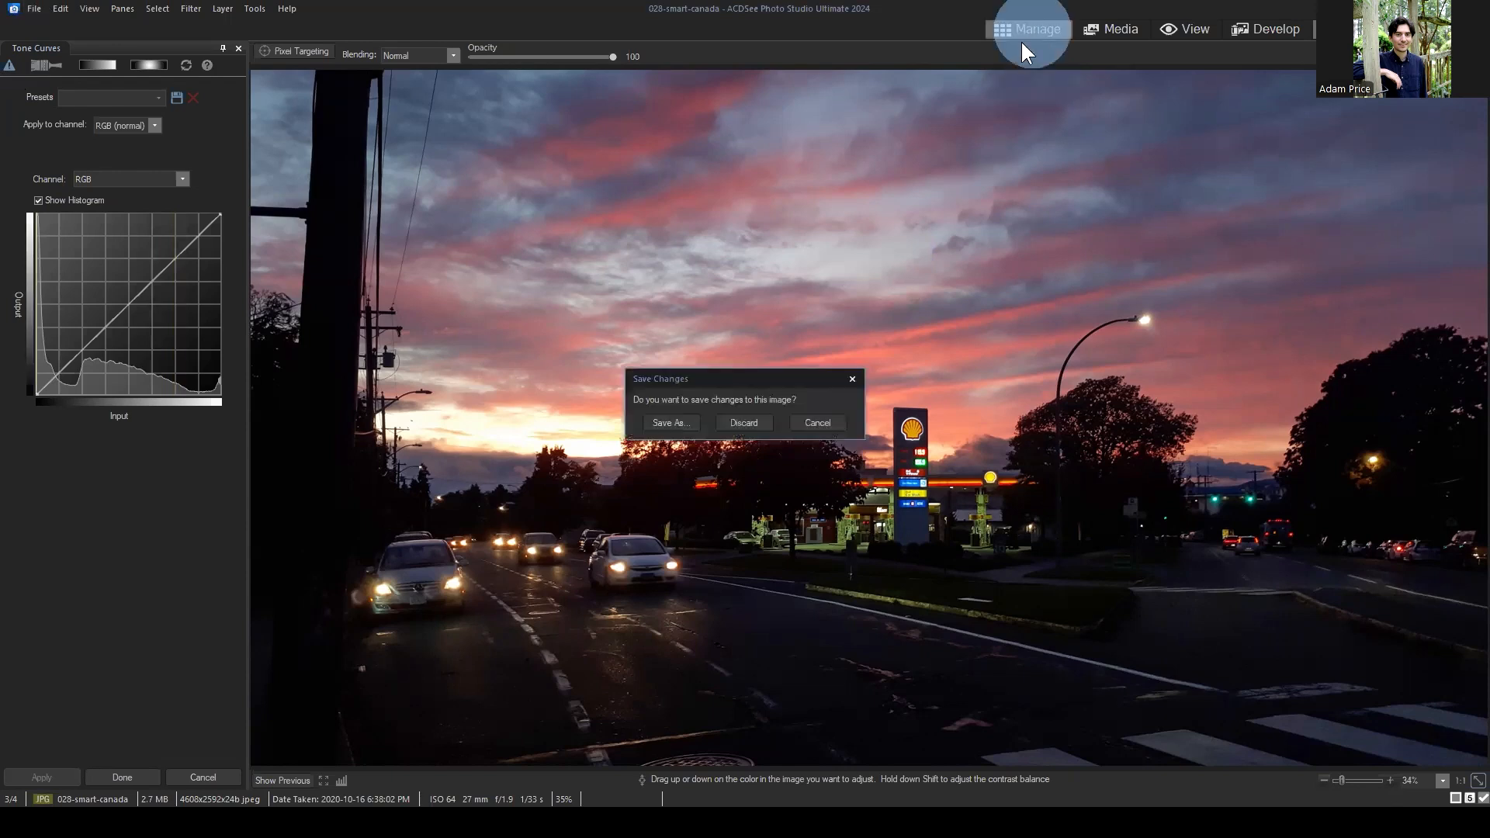
{"action": "left_click", "coordinate": [731, 425]}
{"action": "left_click", "coordinate": [944, 516]}
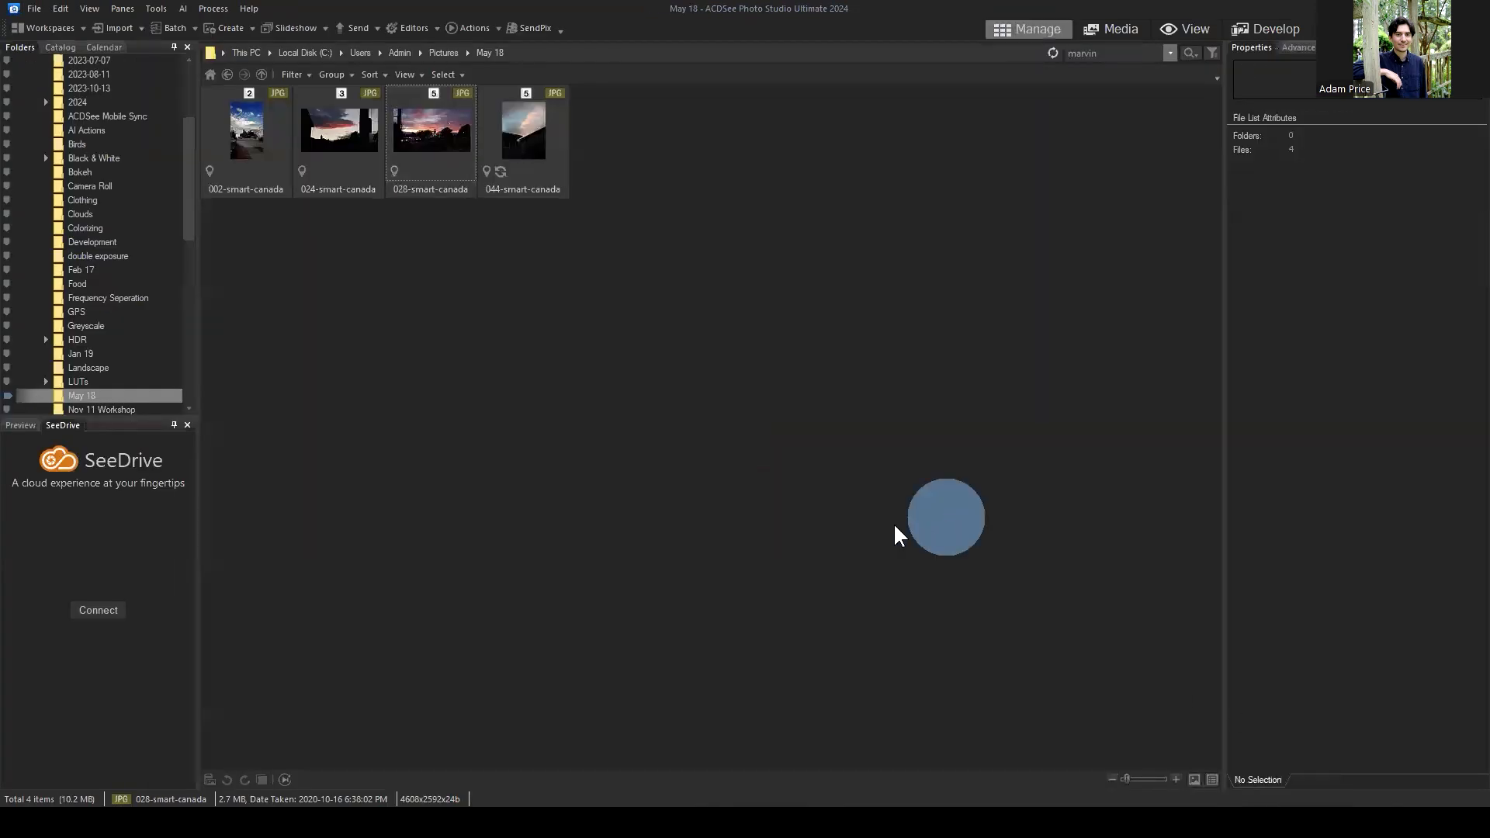
{"action": "left_click", "coordinate": [314, 128]}
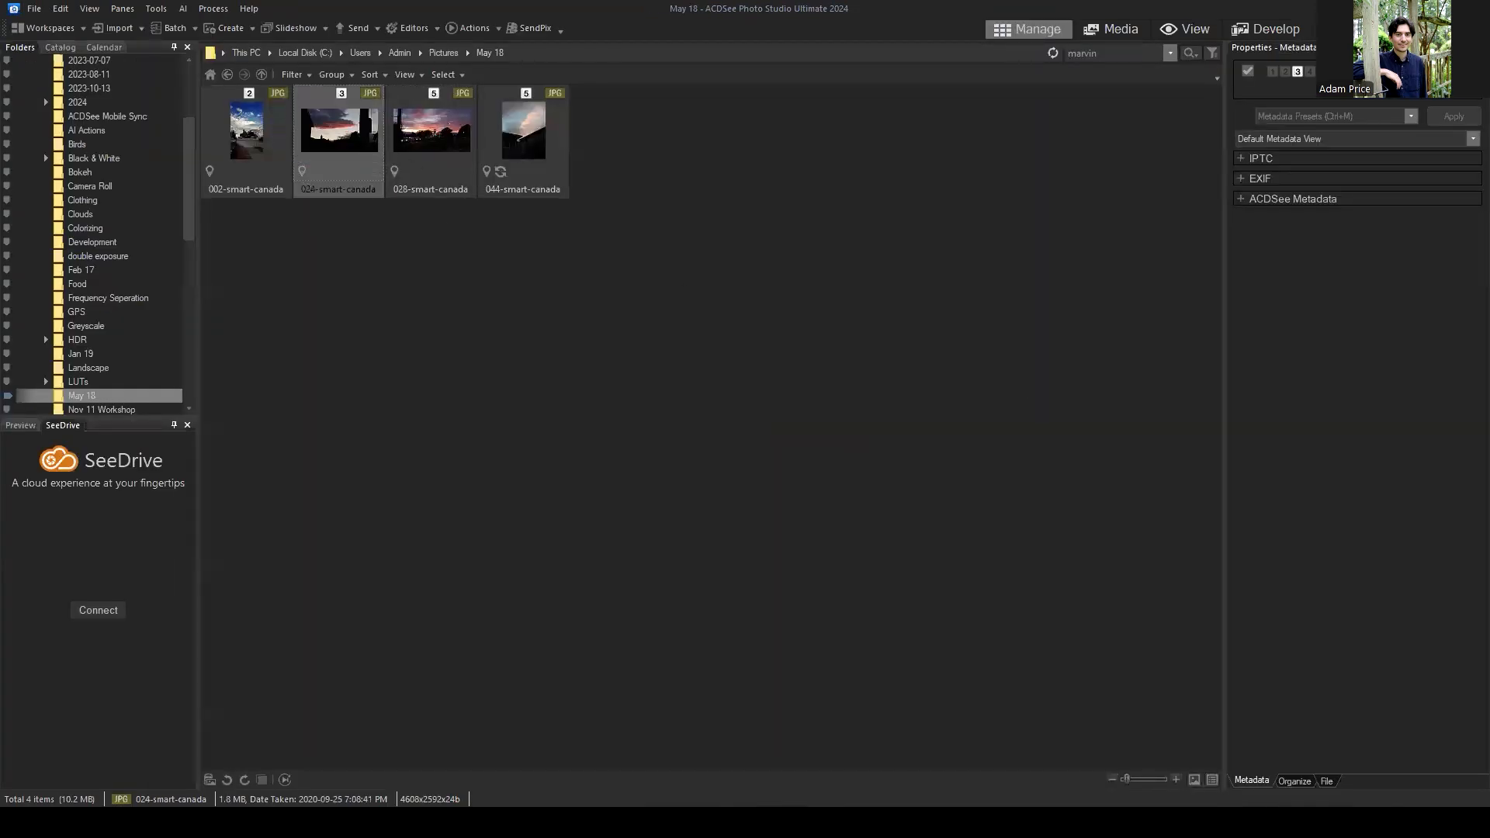
{"action": "key", "text": "ctrl+e"}
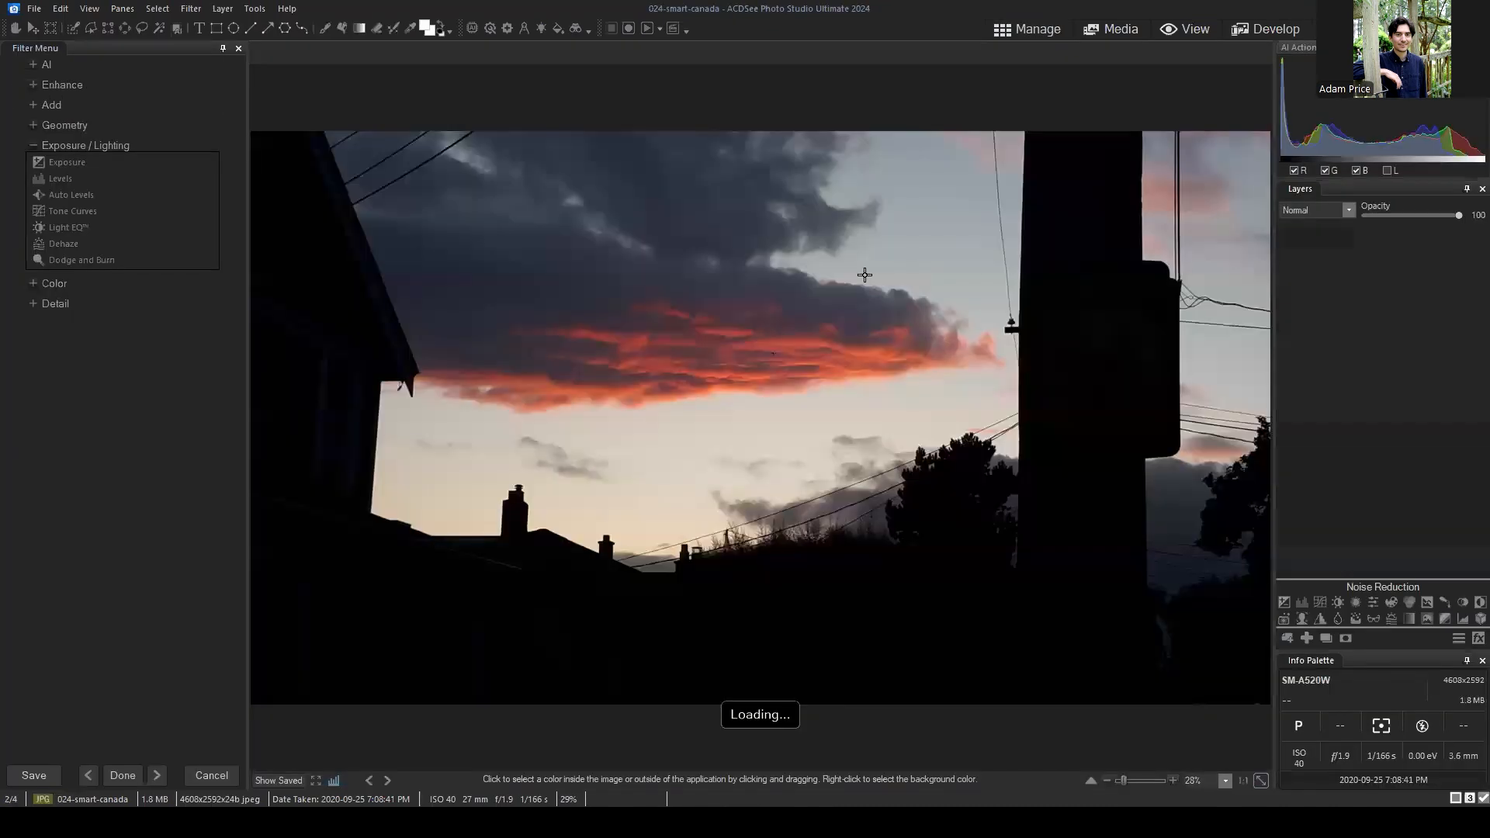
{"action": "left_click", "coordinate": [1380, 361]}
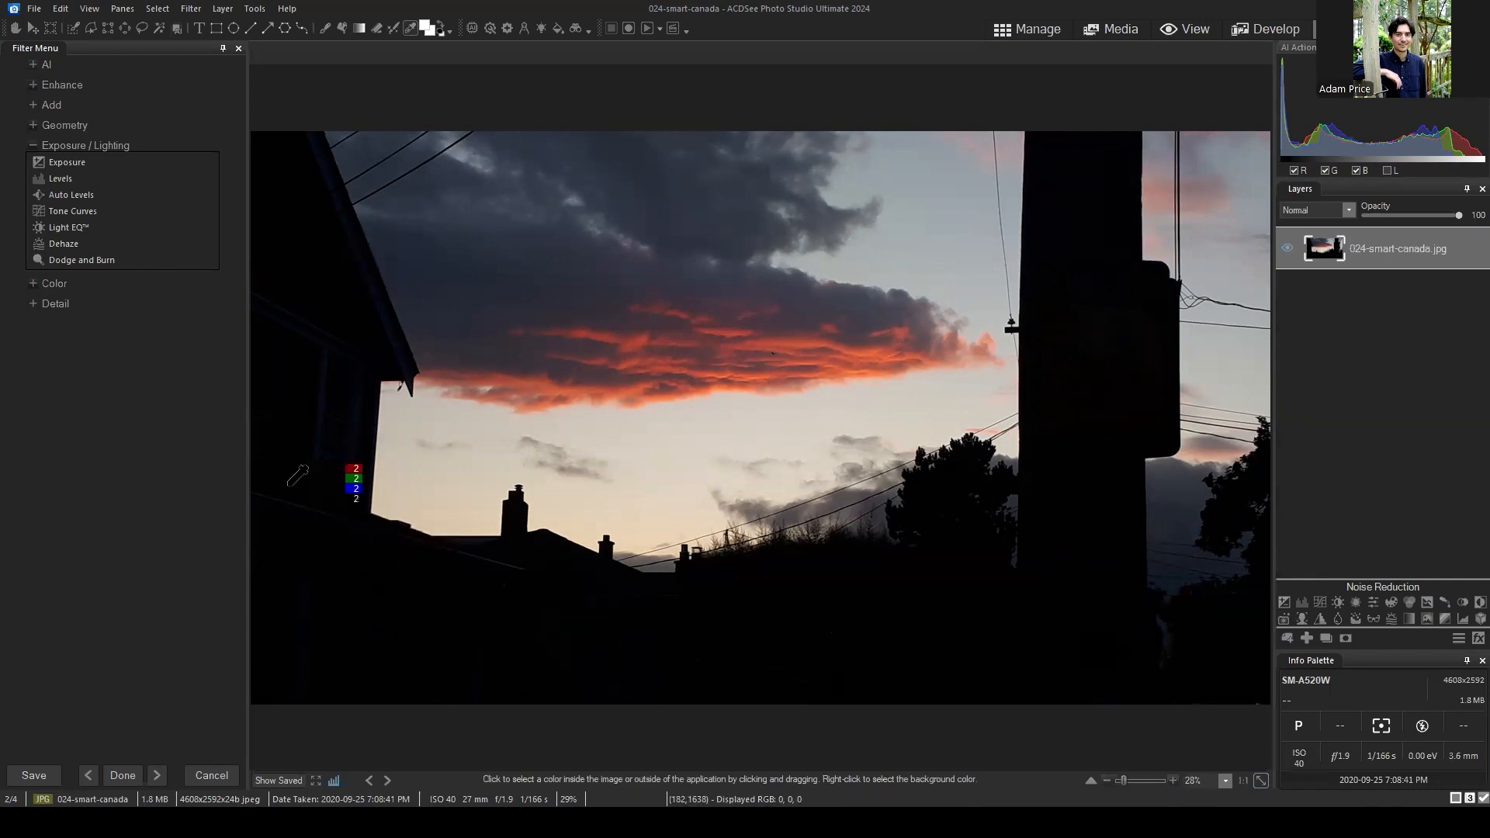
{"action": "left_click", "coordinate": [63, 210]}
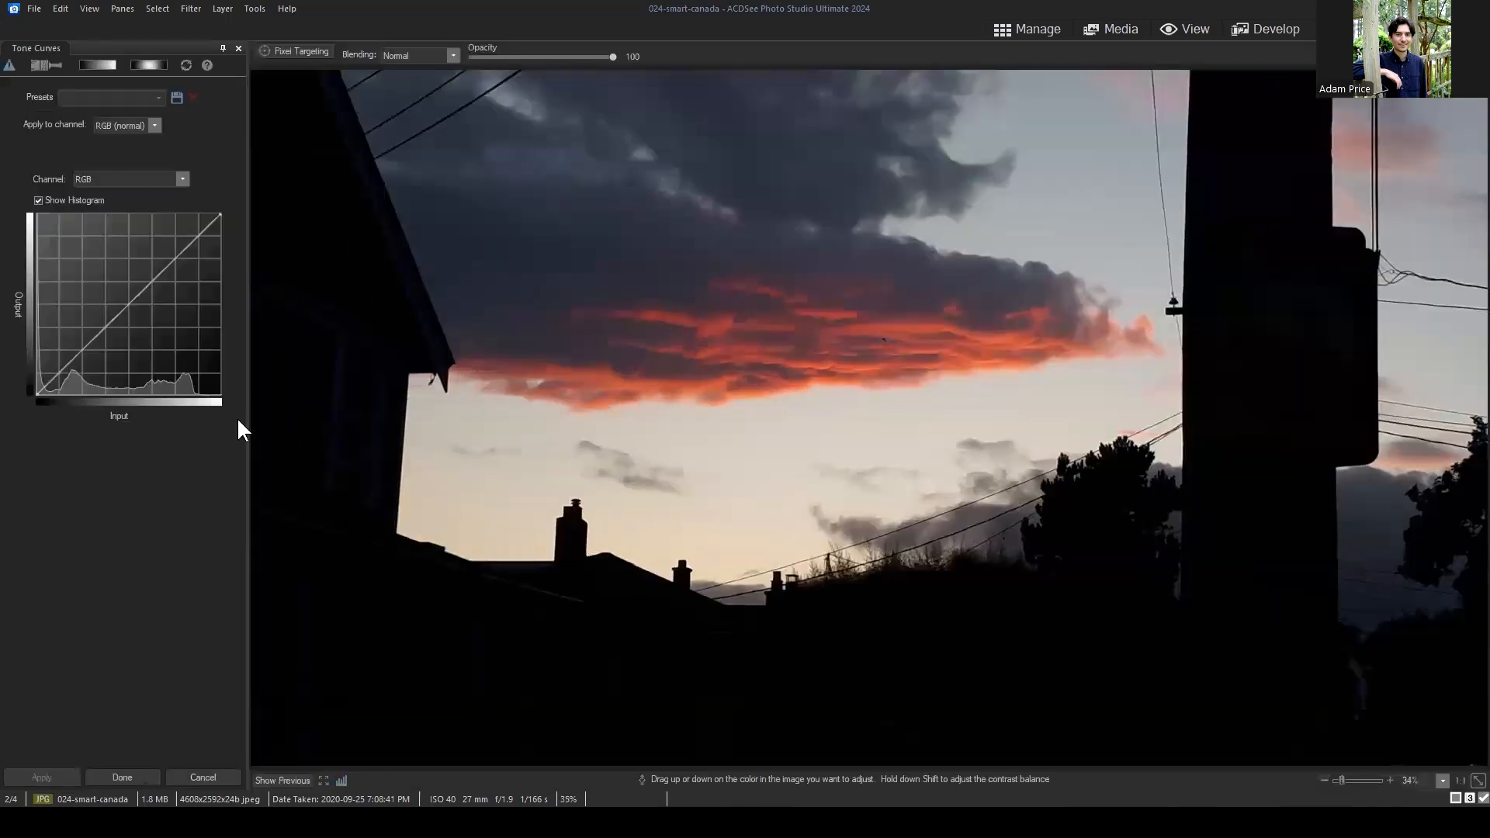
{"action": "left_click", "coordinate": [11, 67]}
{"action": "left_click", "coordinate": [192, 779]}
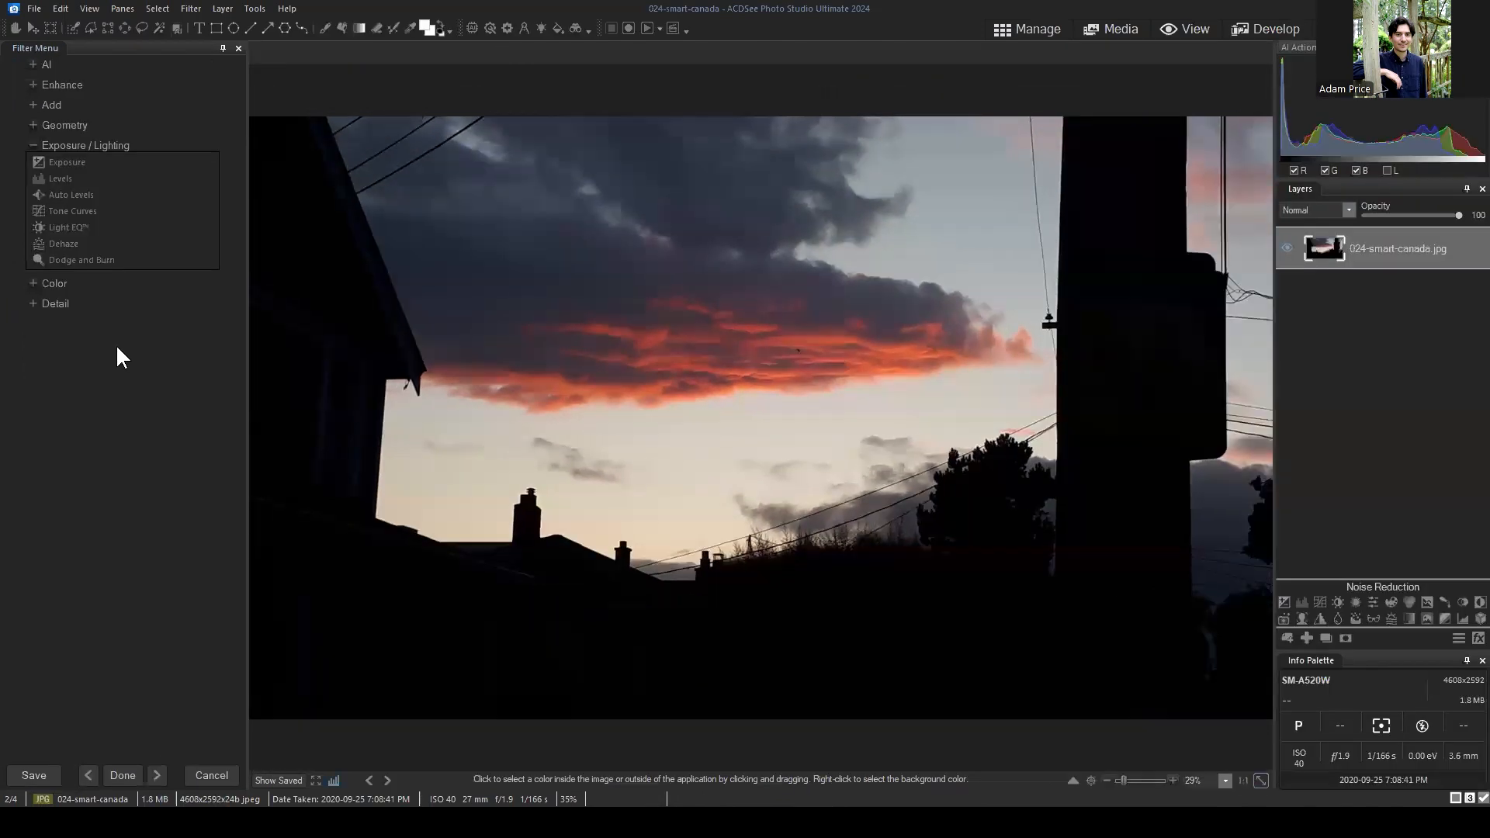
Open the Exposure filter and lower Exposure to -48, checking shadow clipping with the exposure warning switched on and off.
{"action": "left_click", "coordinate": [66, 161]}
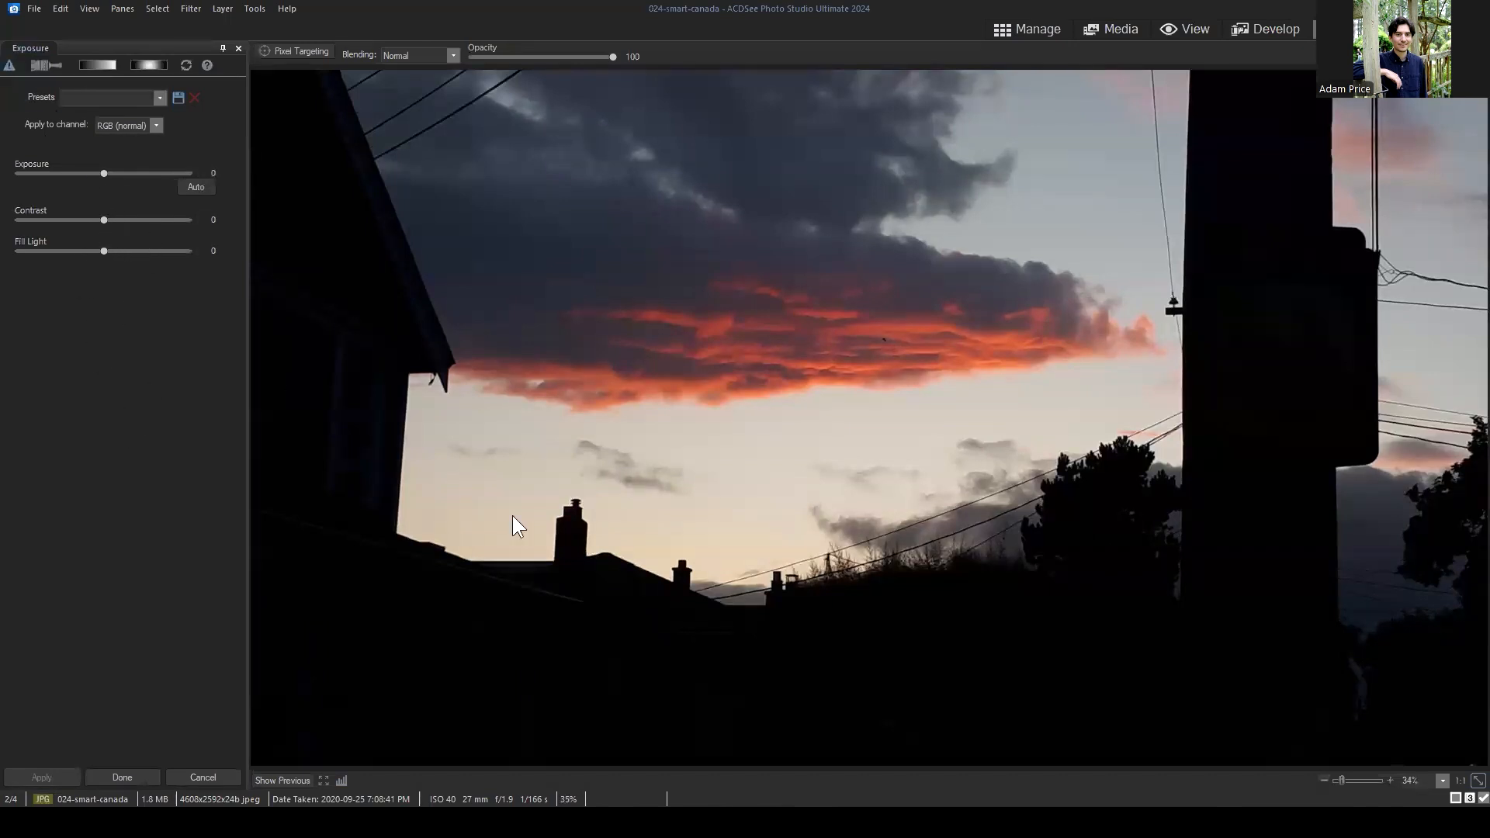
{"action": "left_click", "coordinate": [10, 65]}
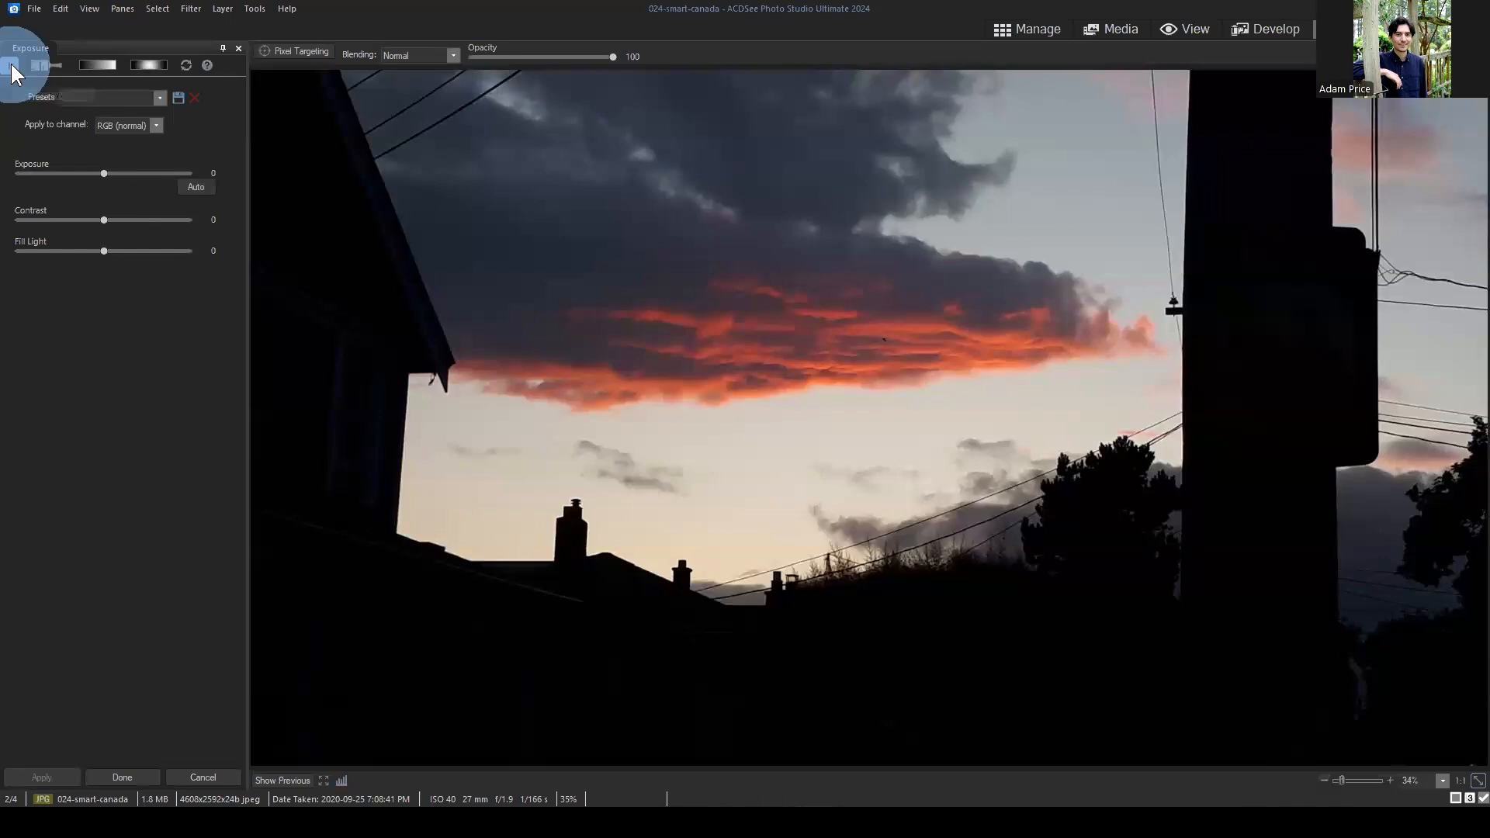
{"action": "left_click_drag", "start_coordinate": [104, 173], "coordinate": [62, 174]}
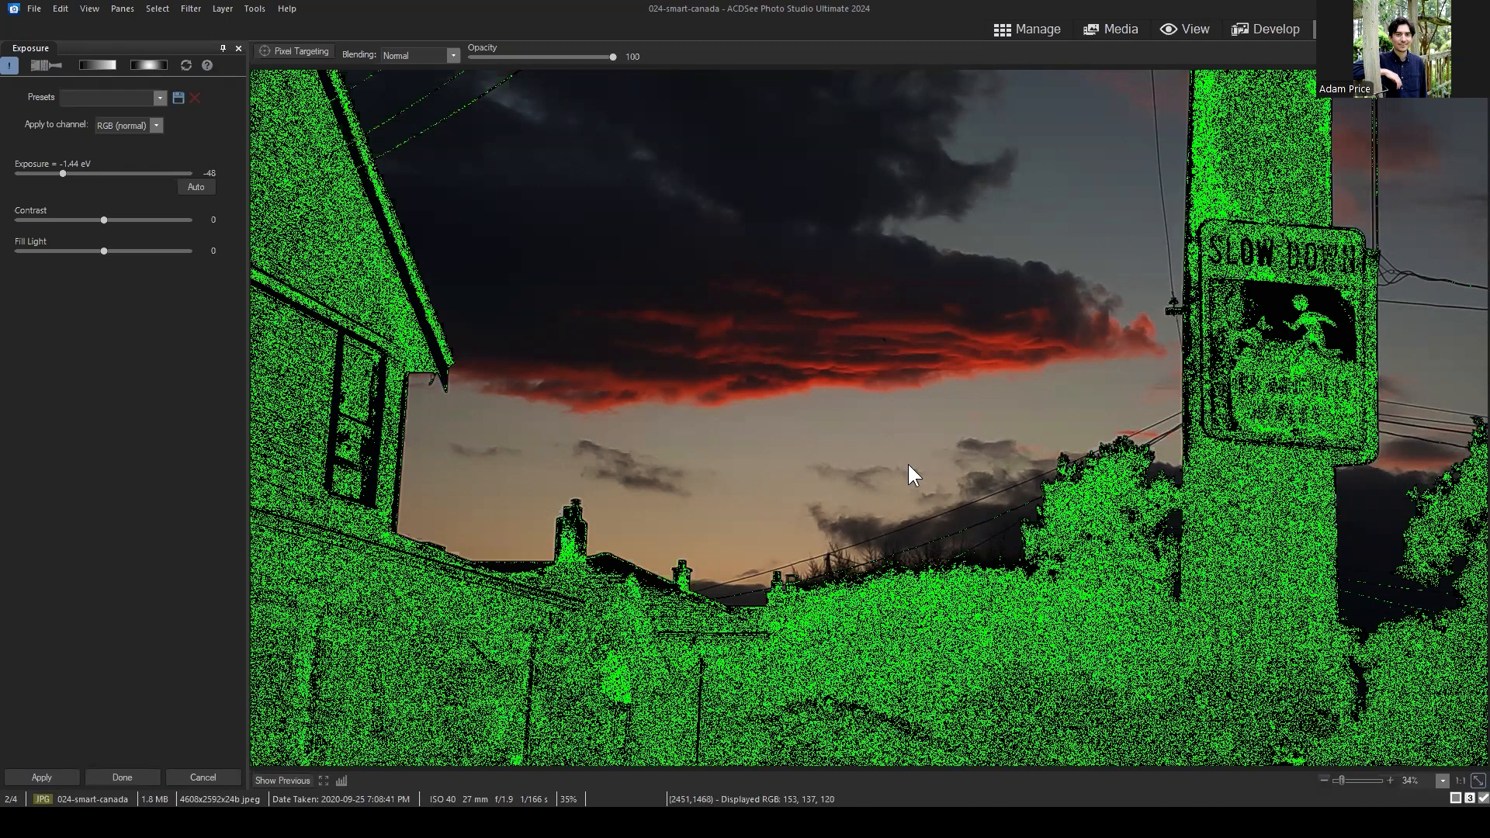
{"action": "left_click", "coordinate": [9, 68]}
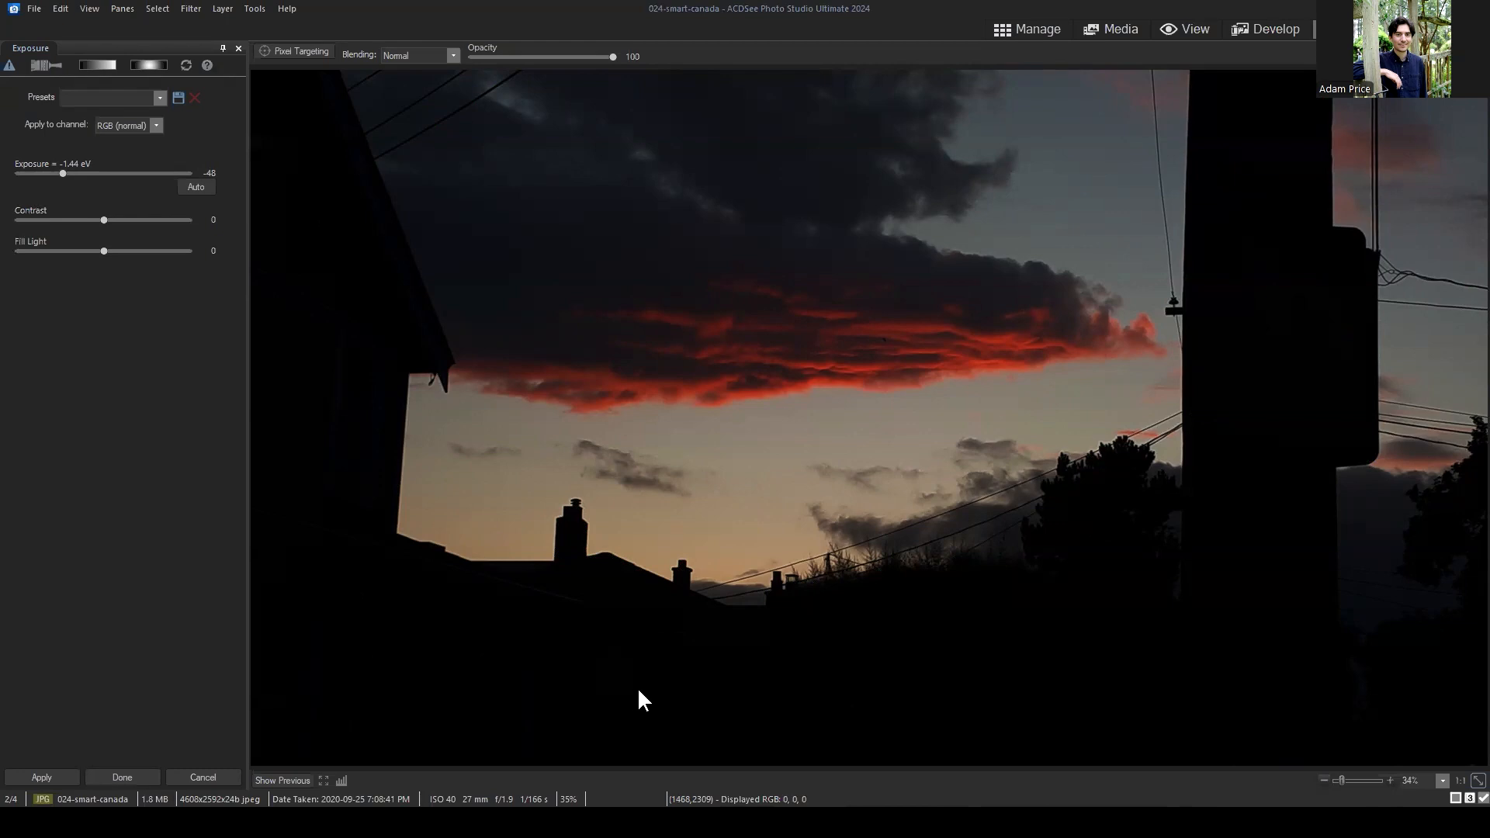
Reset Exposure to 0, and briefly show and hide the Pixel Targeting options.
{"action": "double_click", "coordinate": [95, 172]}
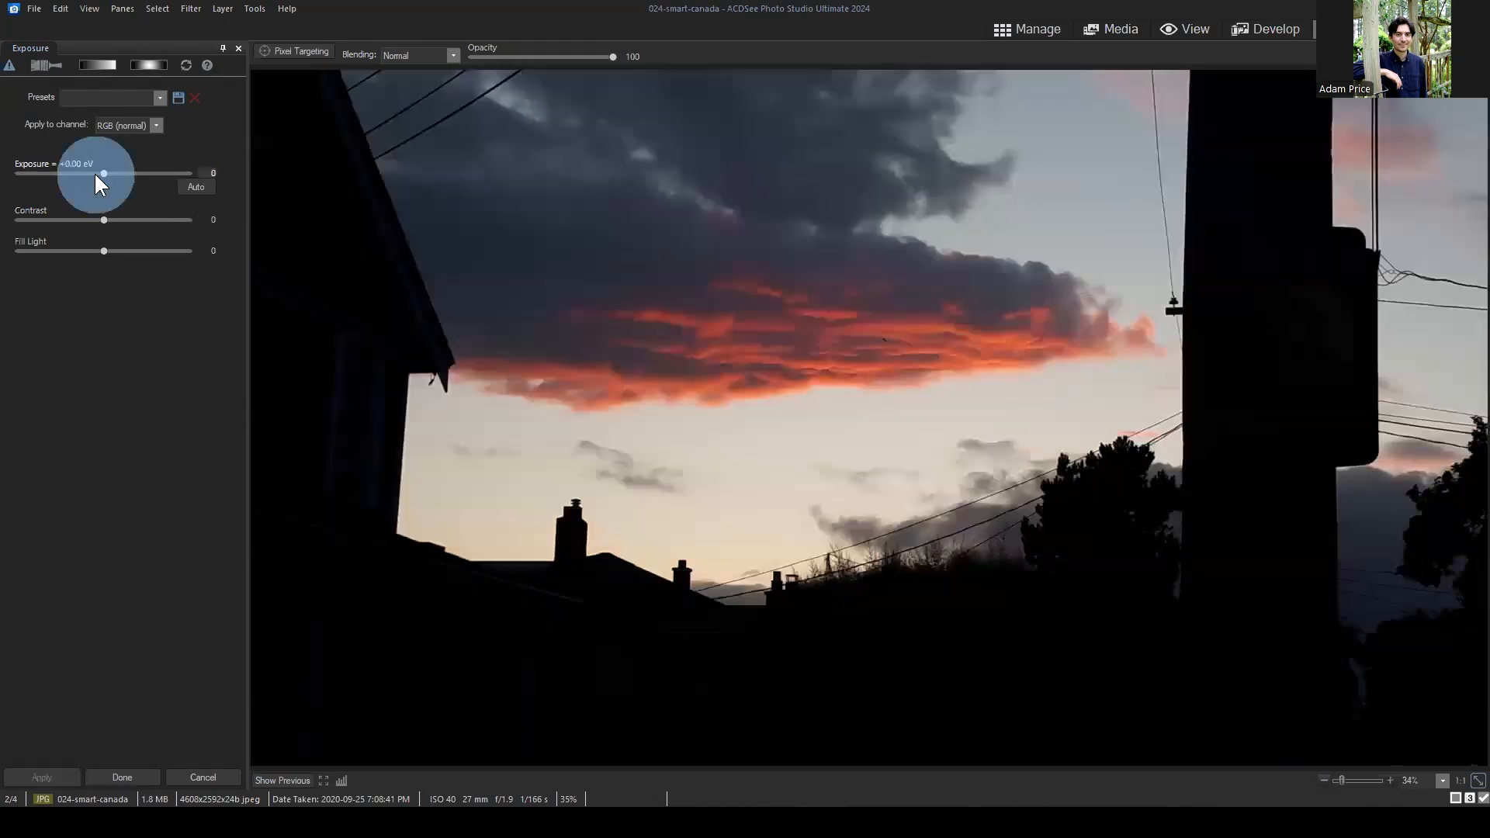
{"action": "left_click", "coordinate": [203, 362]}
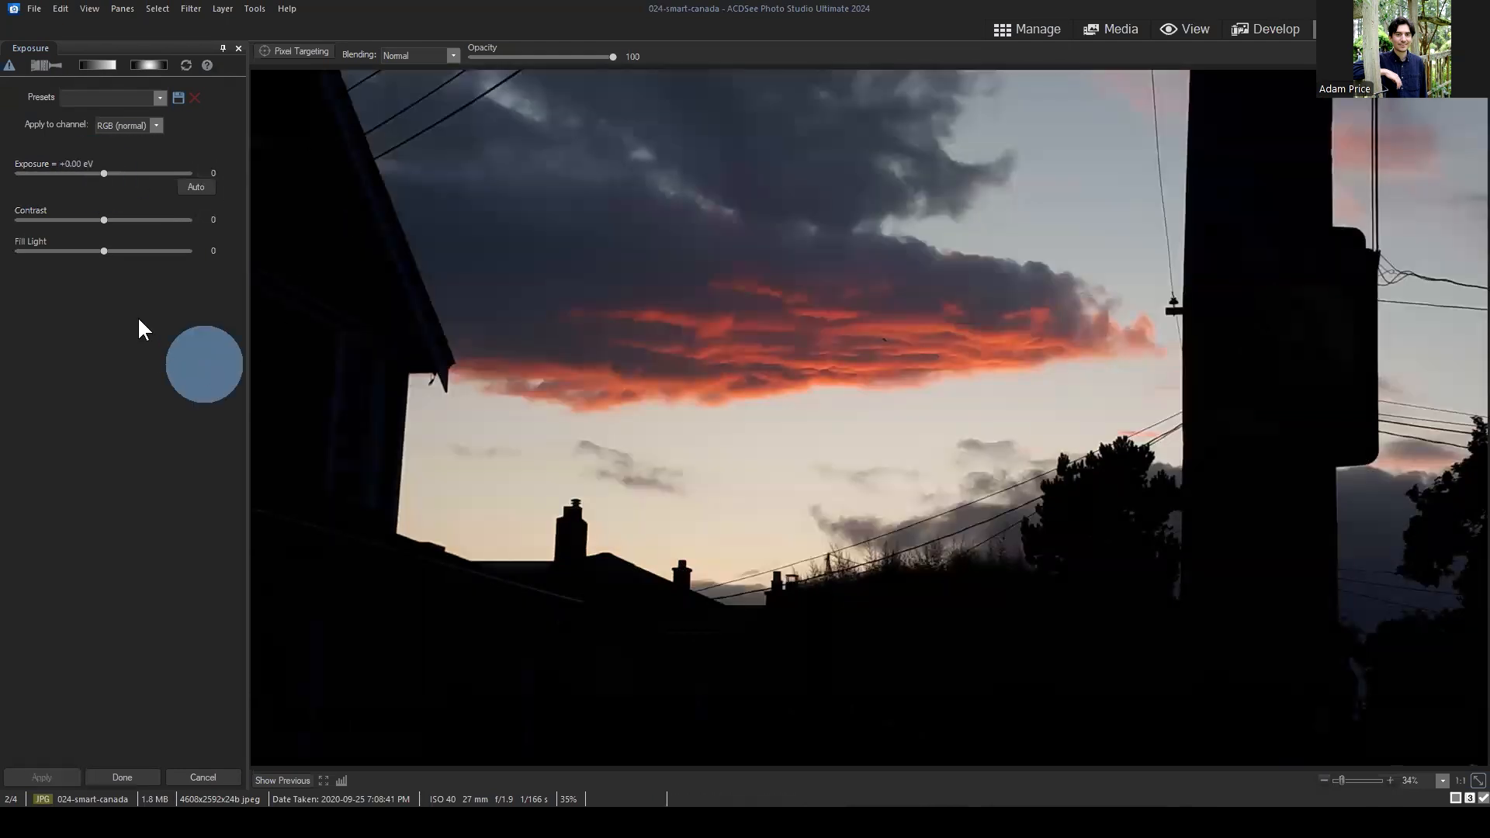
{"action": "left_click", "coordinate": [383, 303]}
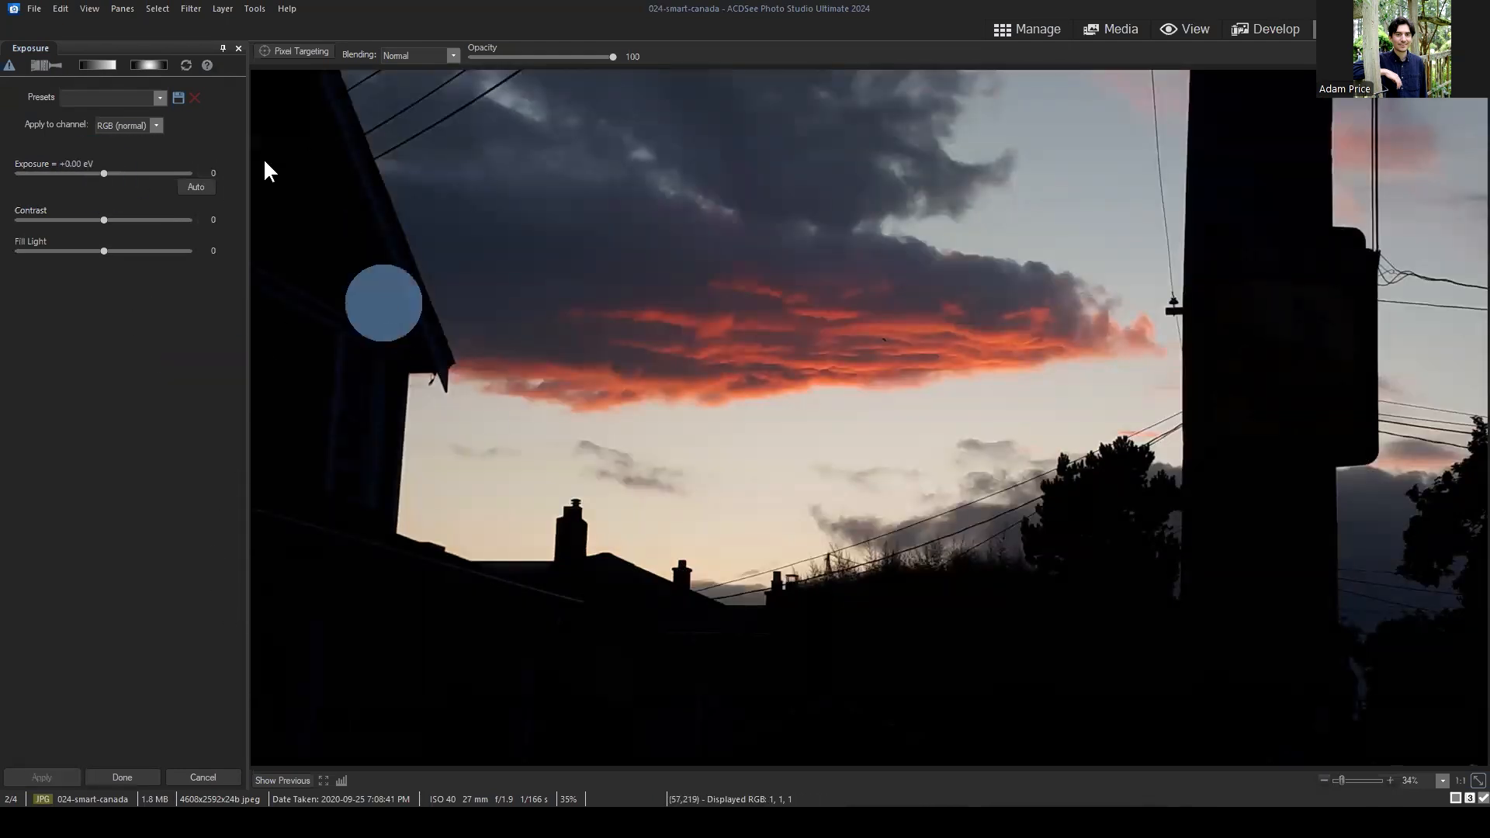
{"action": "left_click", "coordinate": [284, 49]}
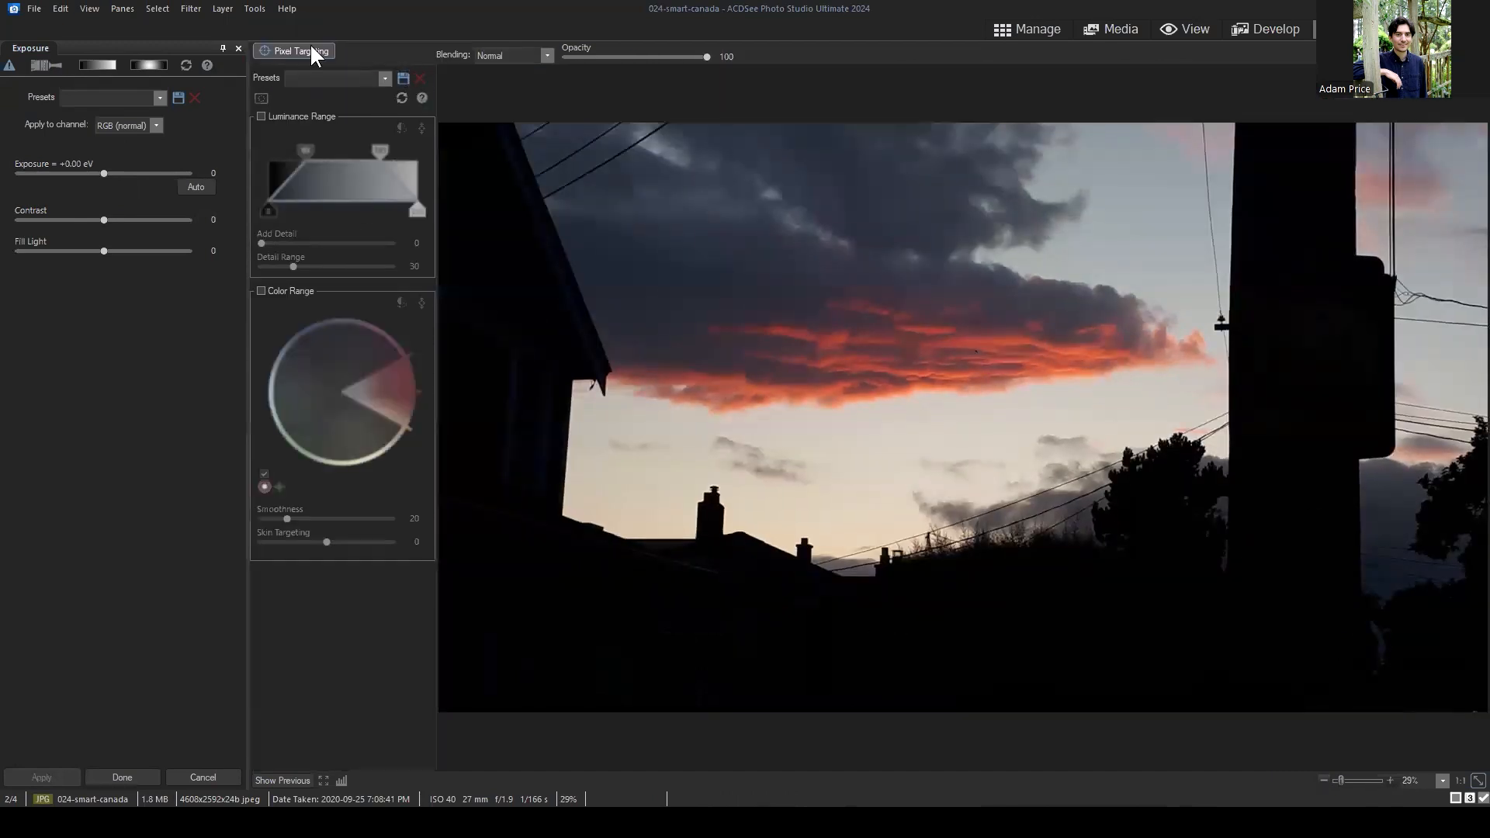
{"action": "left_click", "coordinate": [310, 49]}
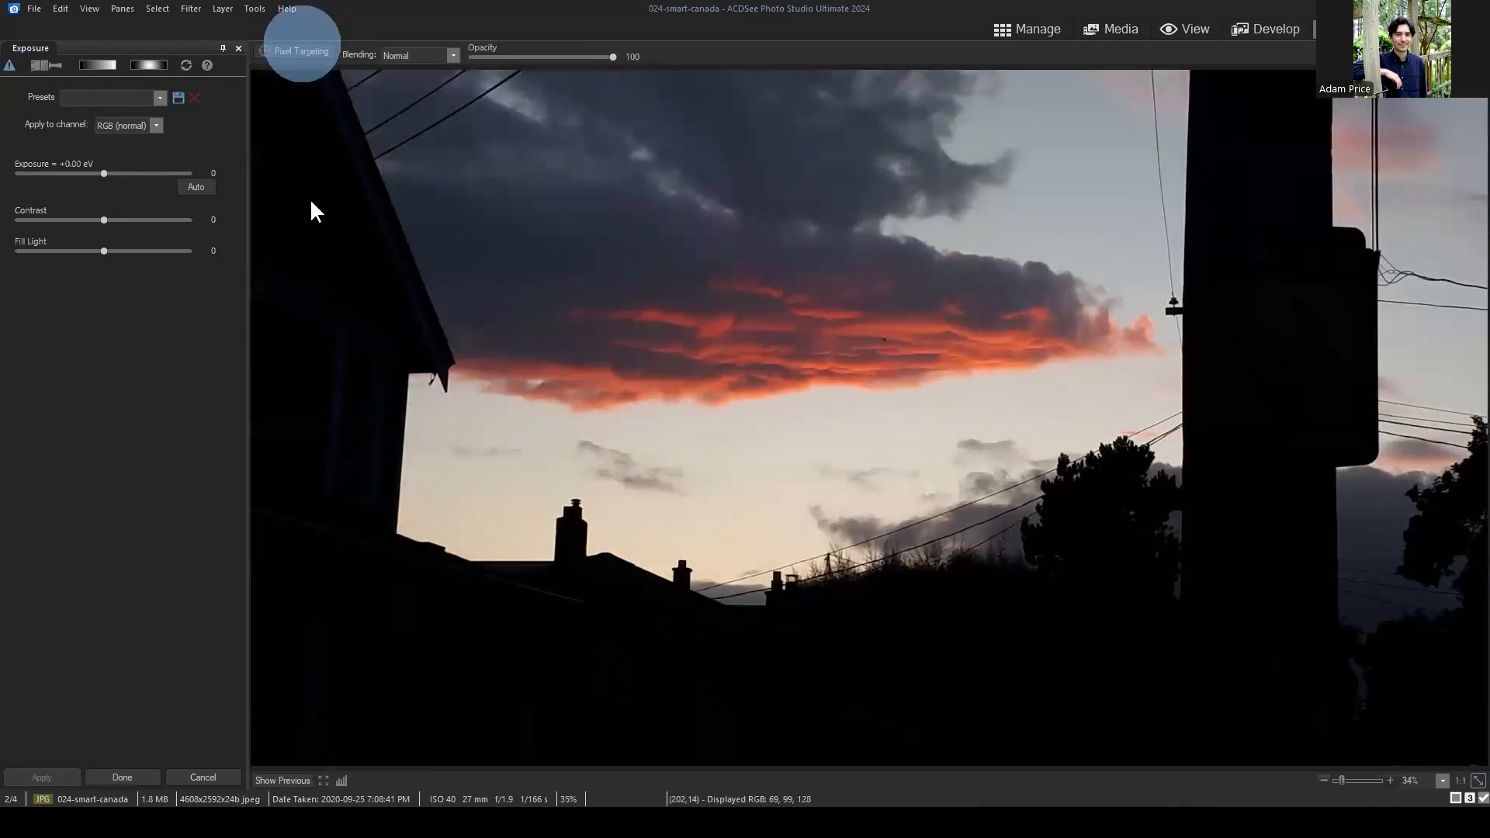
{"action": "left_click", "coordinate": [295, 166]}
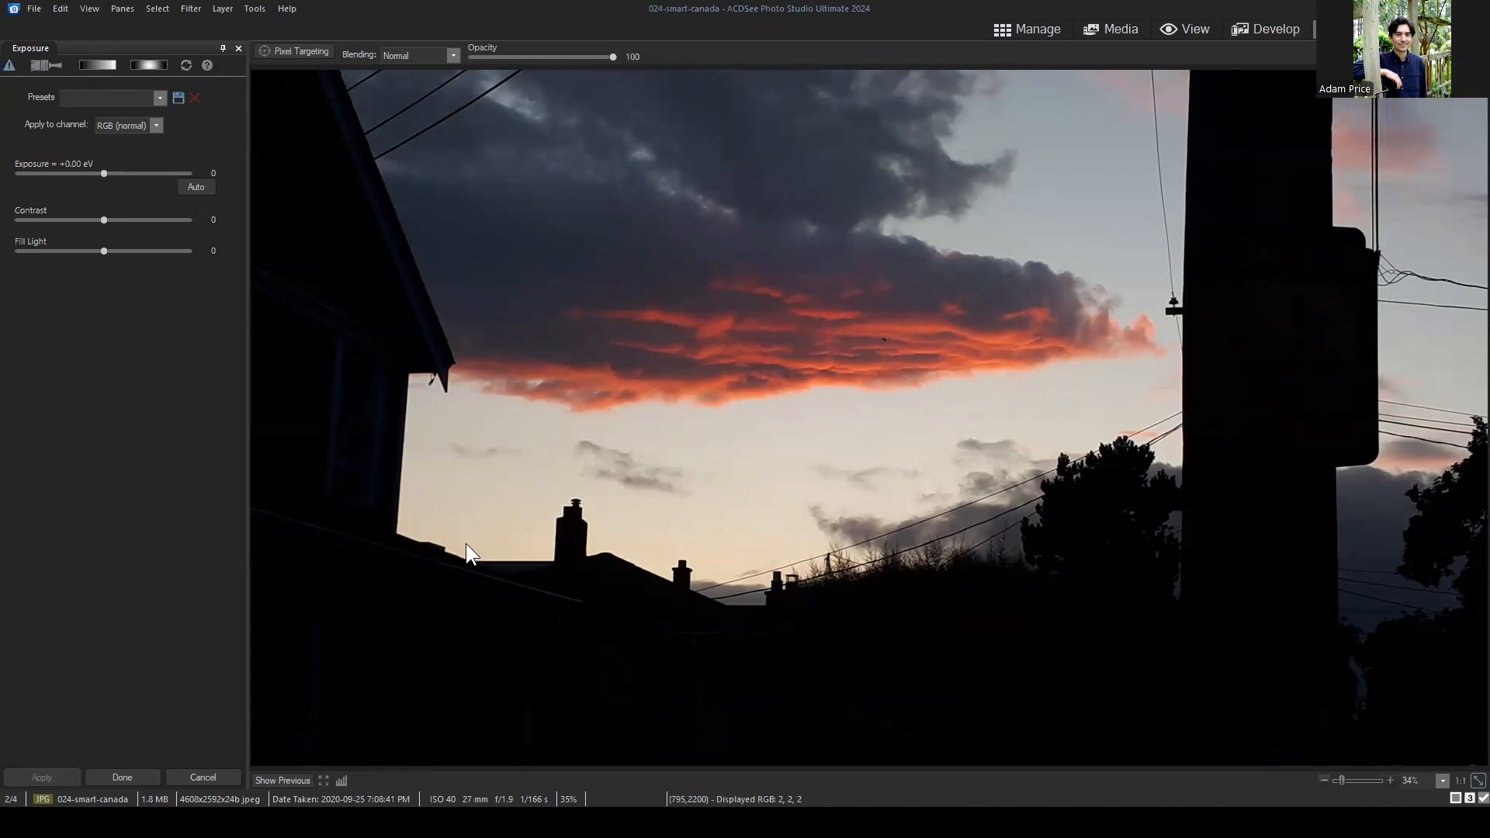
{"action": "left_click", "coordinate": [322, 263]}
Check clipping with the exposure warning at Exposure -39 and at 61, and reset Exposure to 0.
{"action": "left_click_drag", "start_coordinate": [94, 172], "coordinate": [71, 174]}
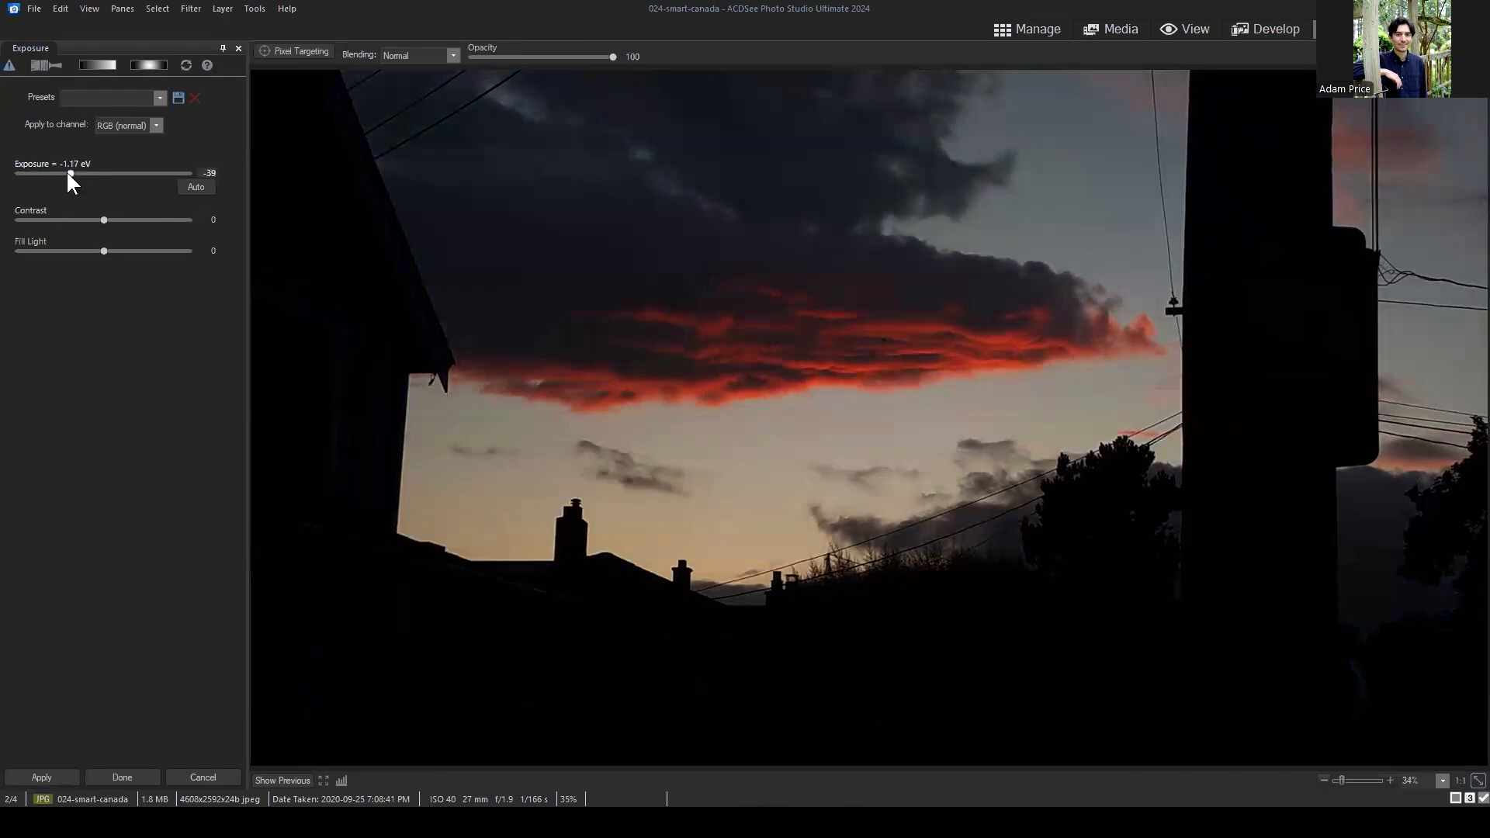
{"action": "left_click", "coordinate": [10, 66]}
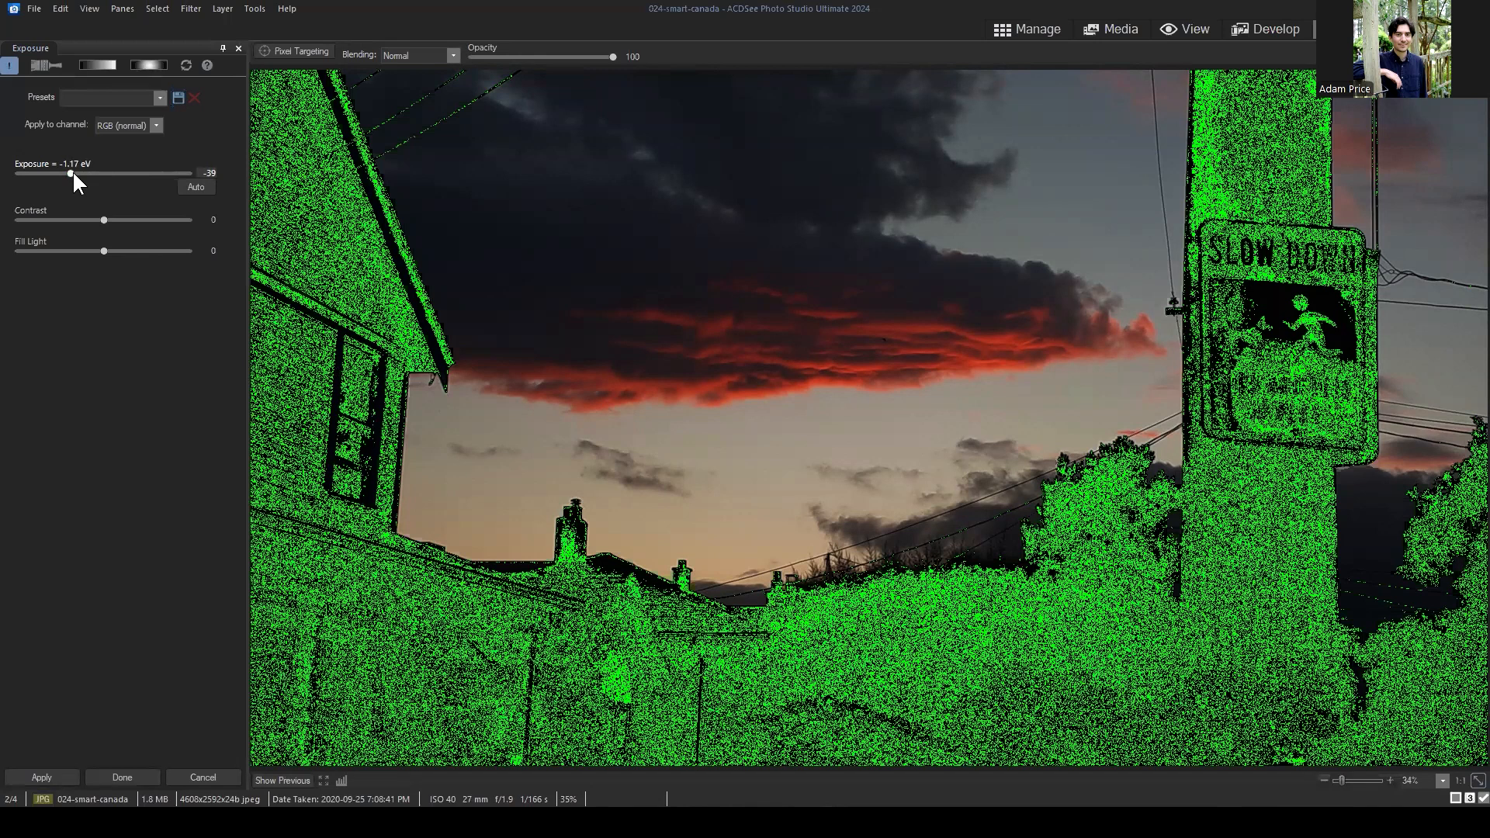
{"action": "left_click_drag", "start_coordinate": [71, 174], "coordinate": [155, 176]}
{"action": "left_click", "coordinate": [9, 65]}
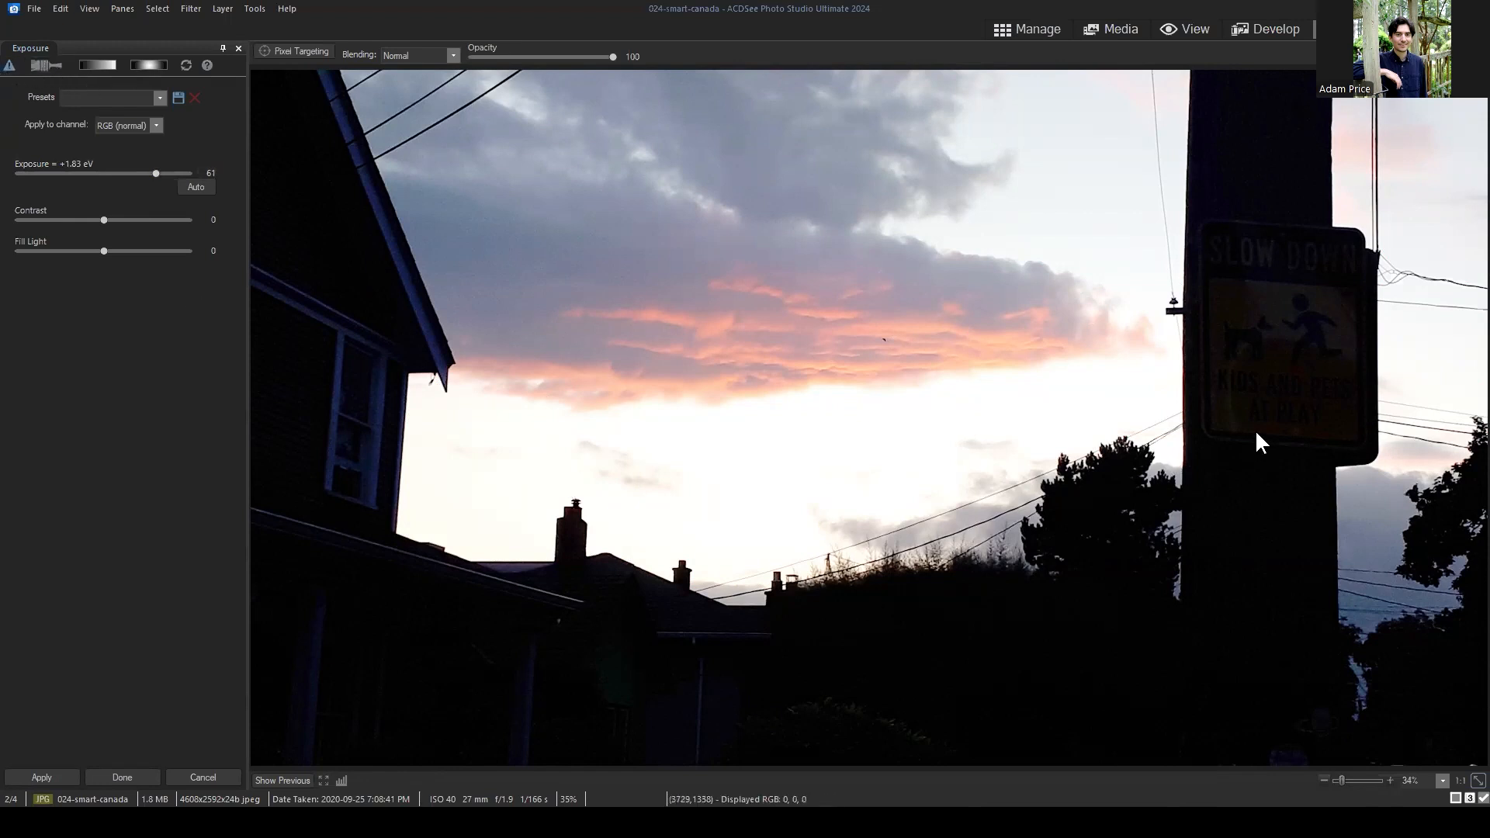
{"action": "left_click", "coordinate": [9, 65]}
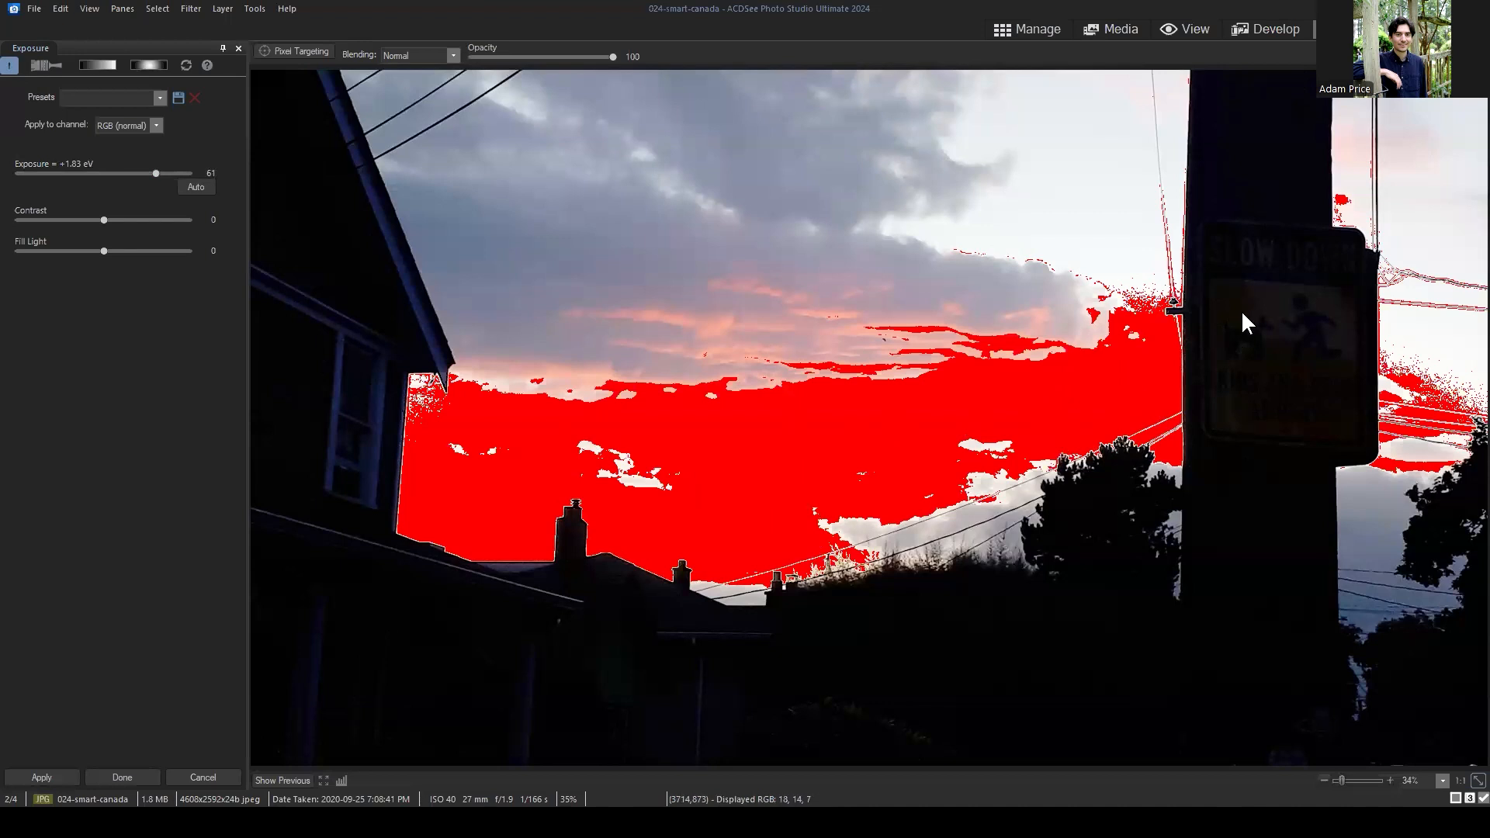
{"action": "double_click", "coordinate": [140, 173]}
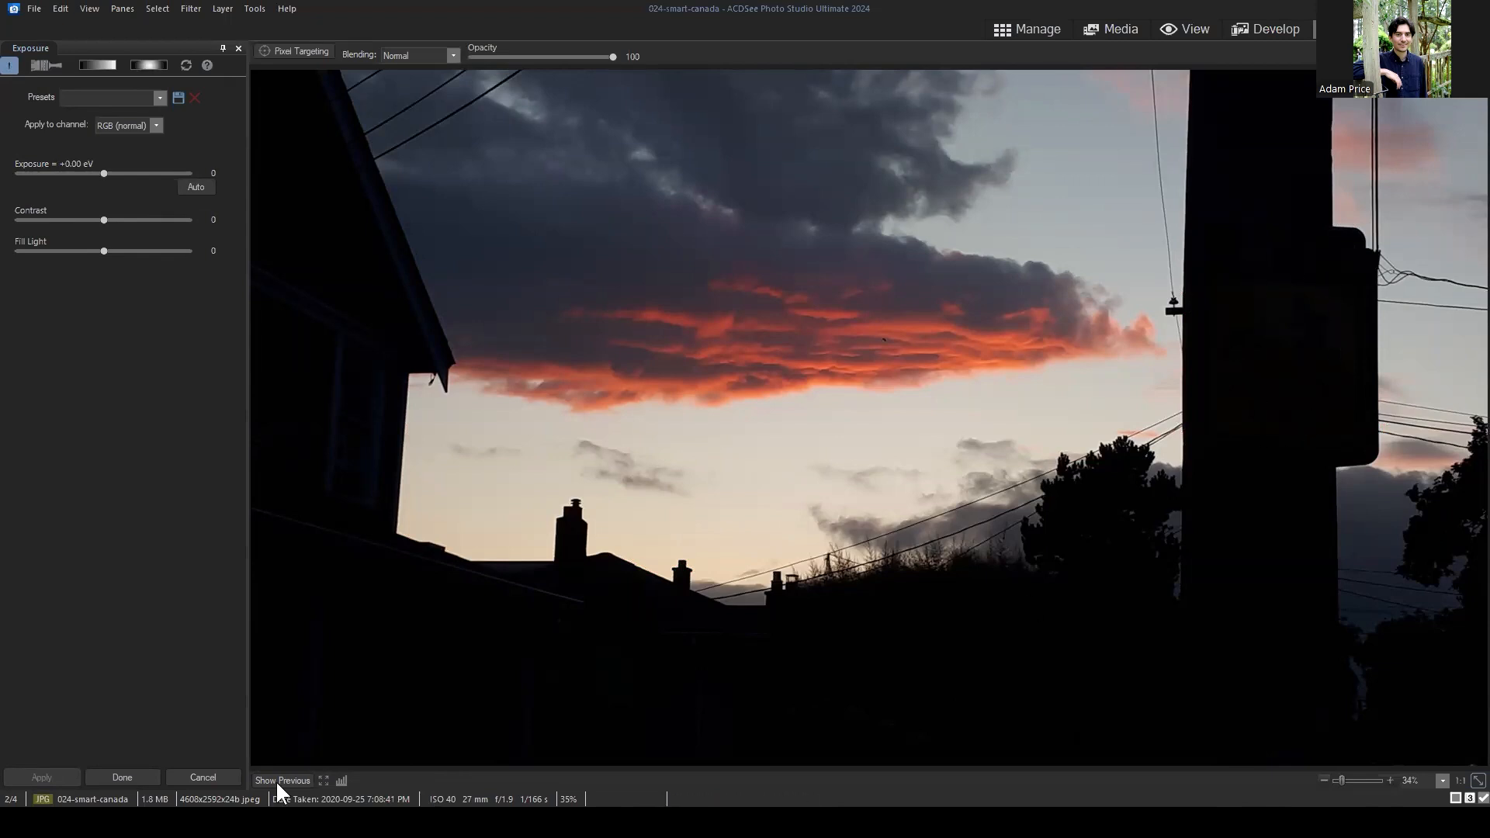
Lower Contrast to -53 while inspecting the dark sign on the utility pole up close.
{"action": "left_click", "coordinate": [1346, 780]}
{"action": "left_click", "coordinate": [1346, 780]}
{"action": "left_click_drag", "start_coordinate": [1396, 718], "coordinate": [1469, 721]}
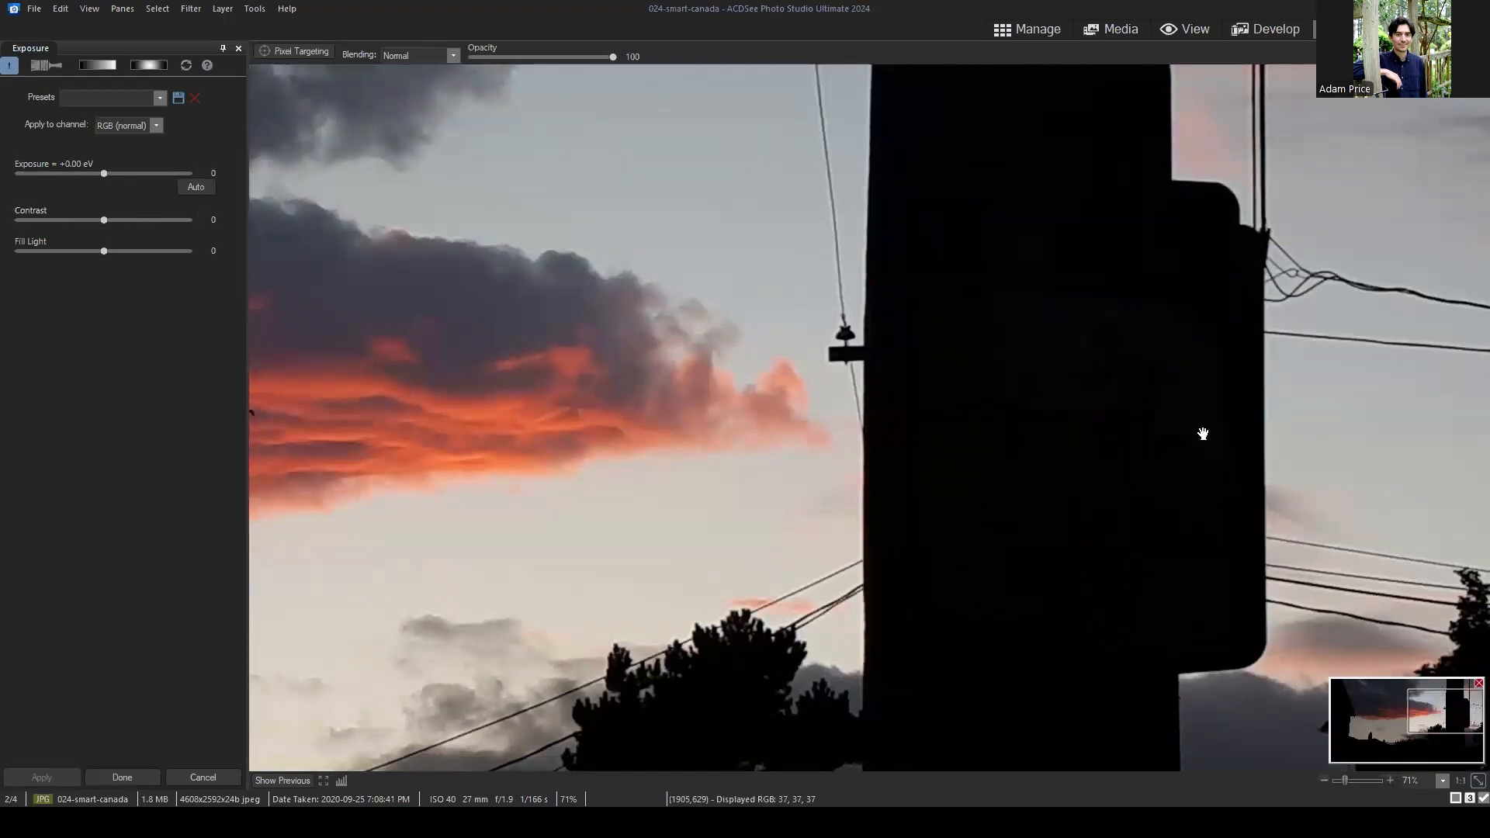
{"action": "left_click_drag", "start_coordinate": [1090, 574], "coordinate": [1081, 508]}
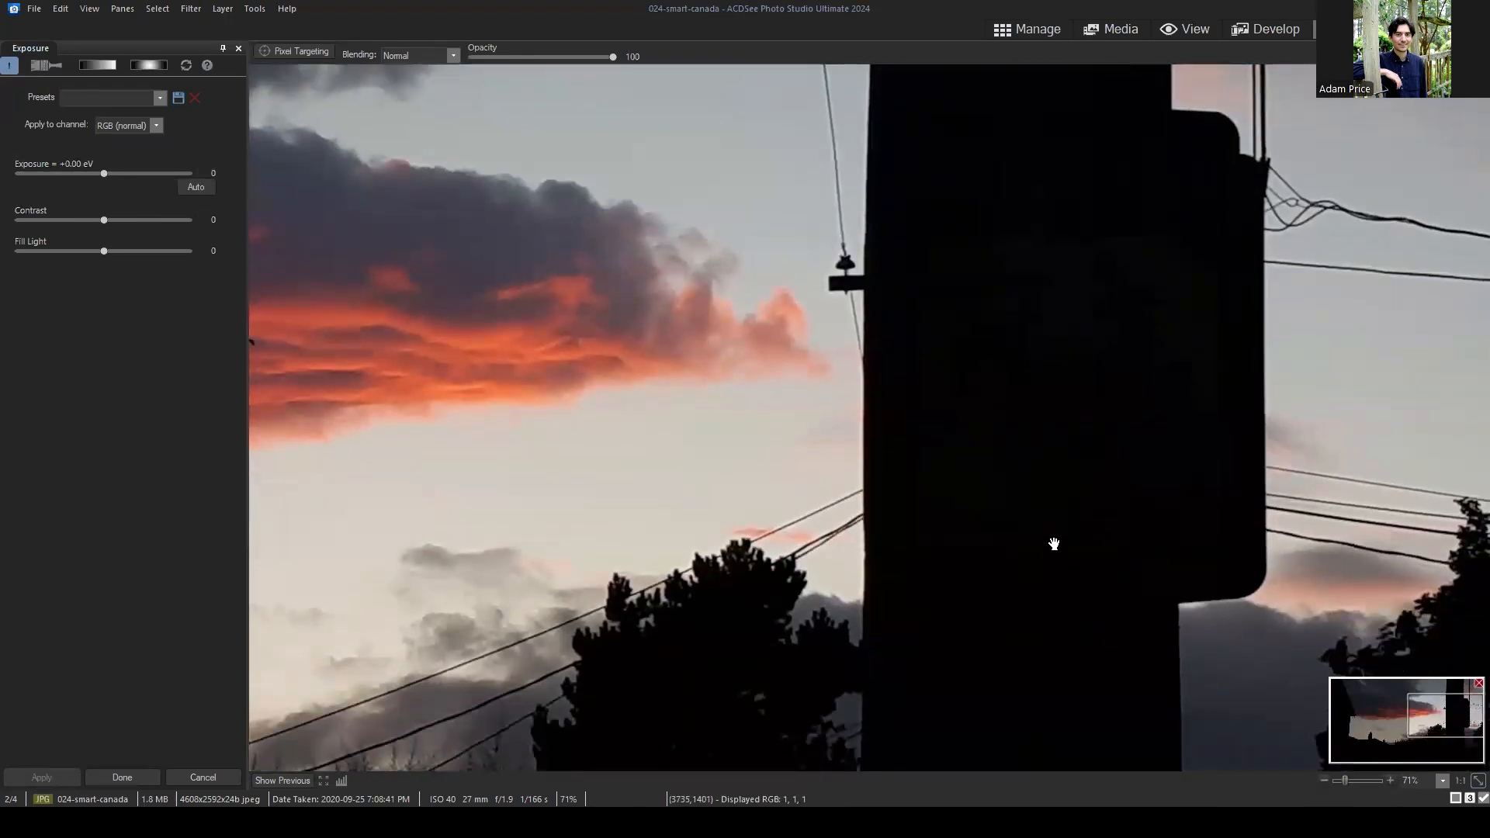
{"action": "left_click_drag", "start_coordinate": [1104, 416], "coordinate": [1047, 532]}
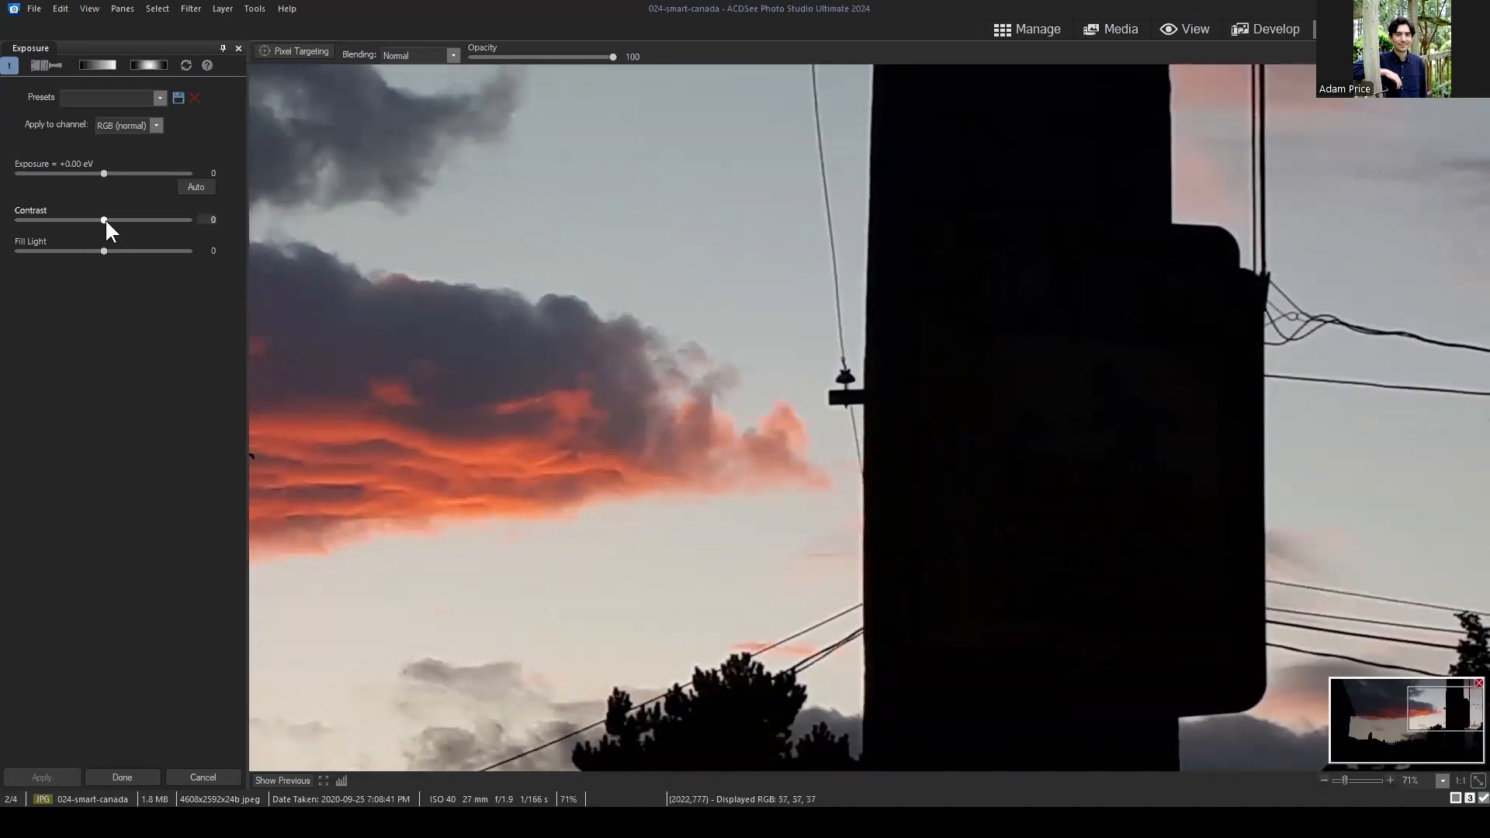
{"action": "left_click_drag", "start_coordinate": [104, 220], "coordinate": [59, 220]}
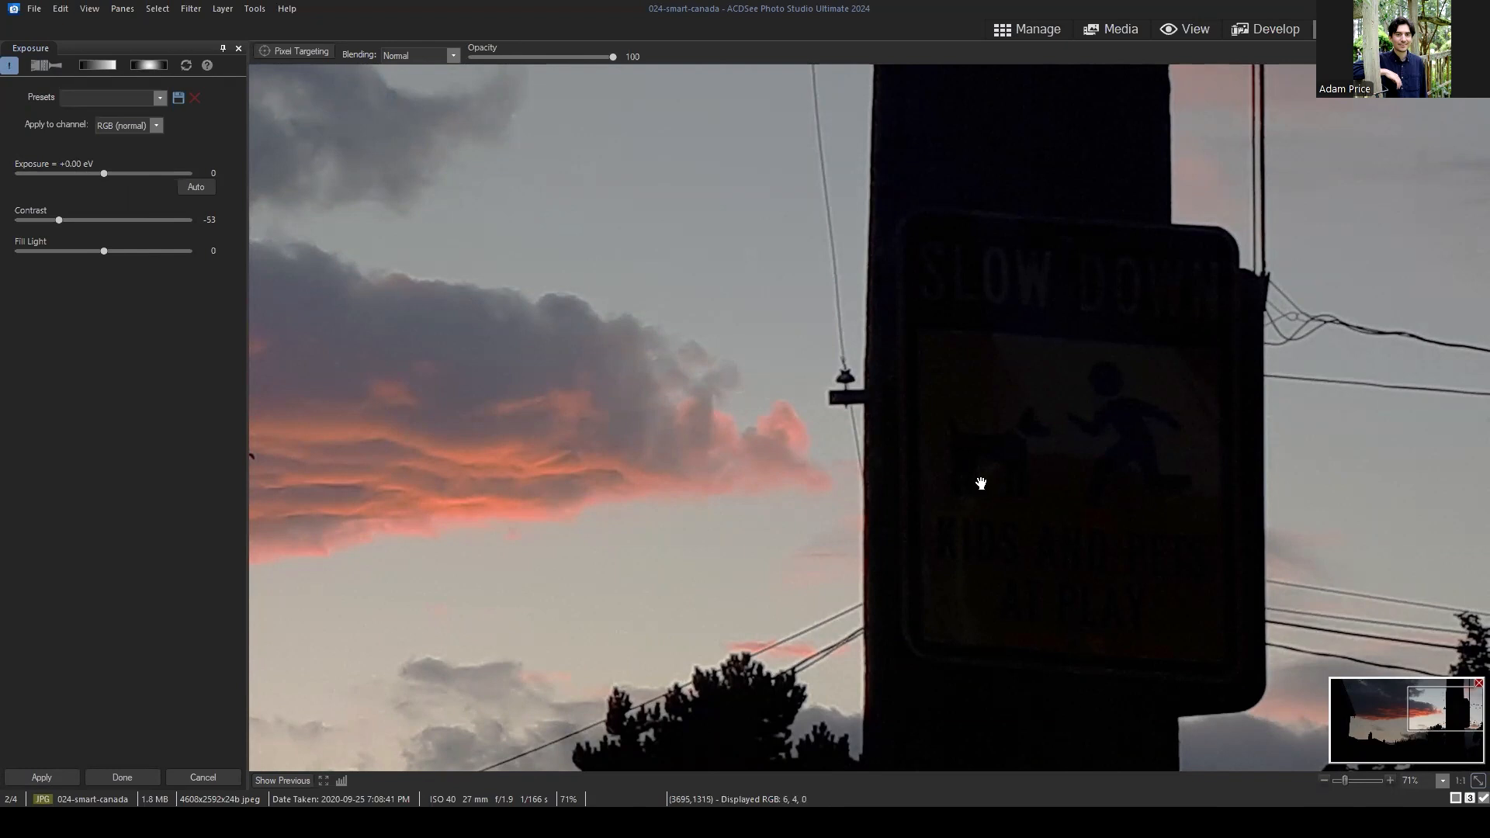
{"action": "left_click_drag", "start_coordinate": [1073, 318], "coordinate": [1072, 321]}
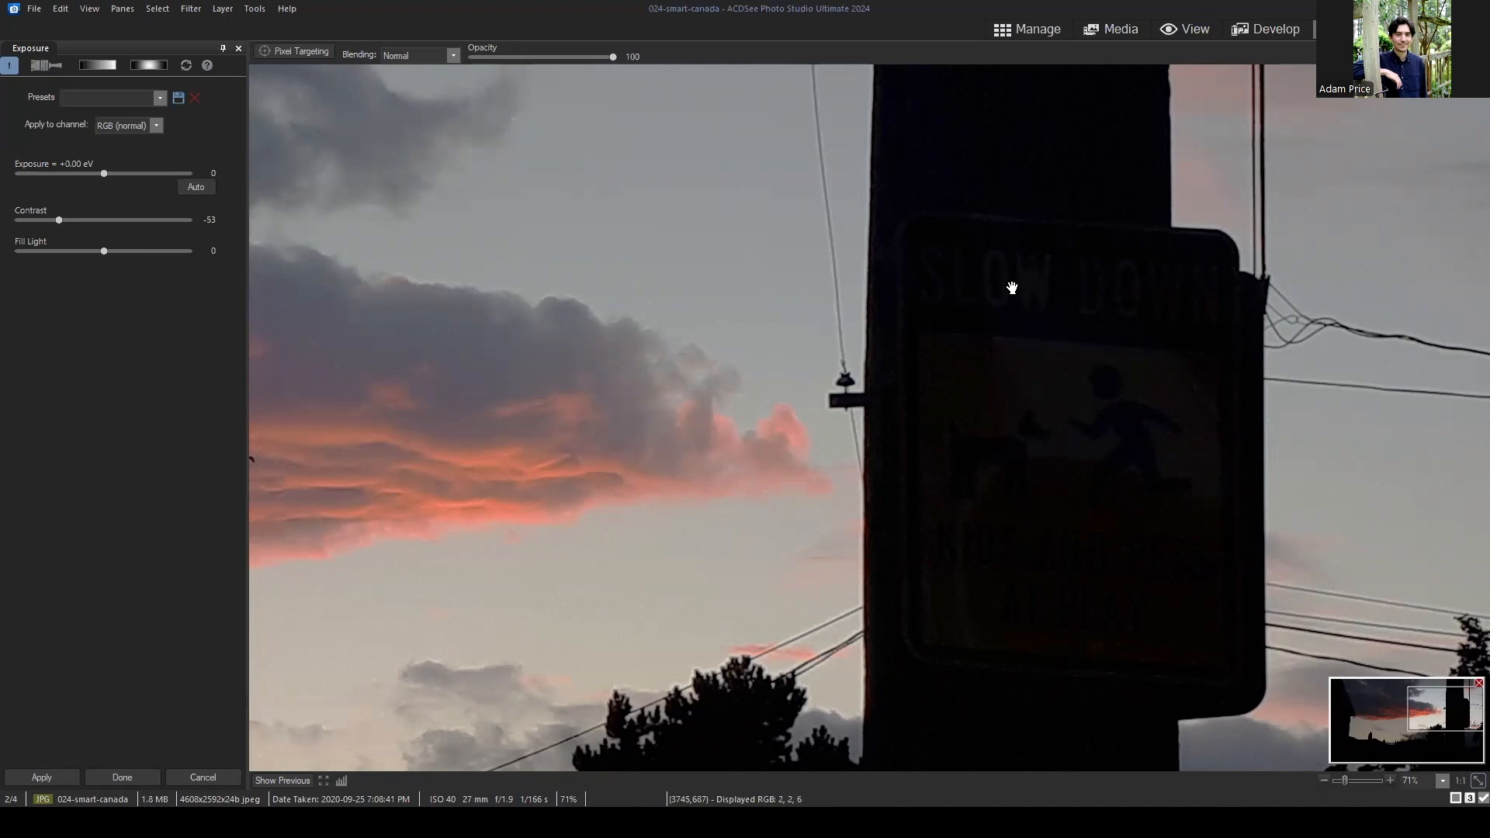
Compare the reduced-contrast photo with the exposure warning on and off to check for clipping.
{"action": "left_click", "coordinate": [9, 67]}
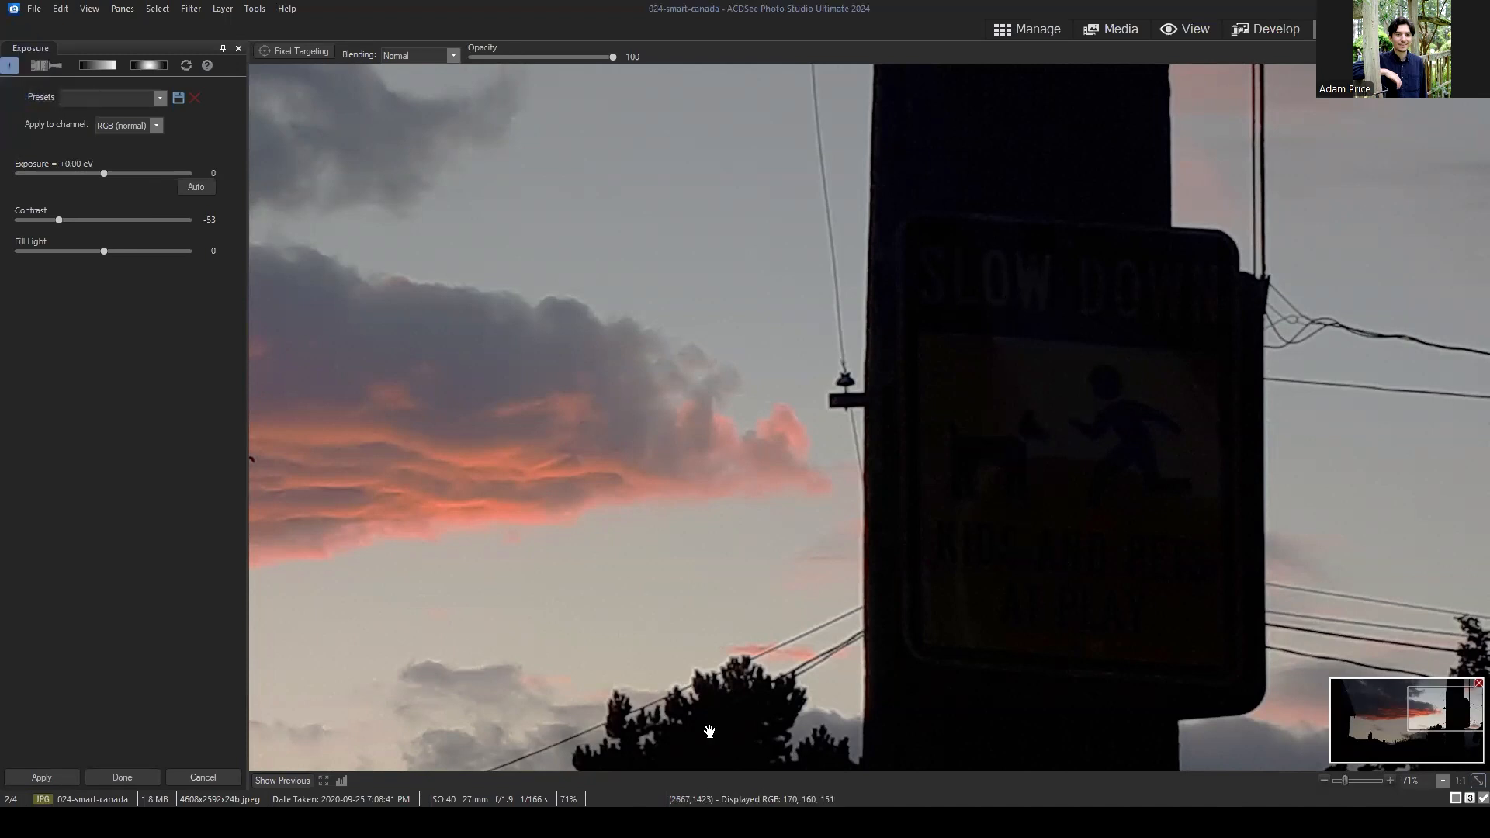
{"action": "left_click", "coordinate": [10, 67]}
{"action": "left_click", "coordinate": [10, 66]}
Lower Contrast to -67 and cancel the Exposure filter without applying it.
{"action": "left_click", "coordinate": [1347, 780]}
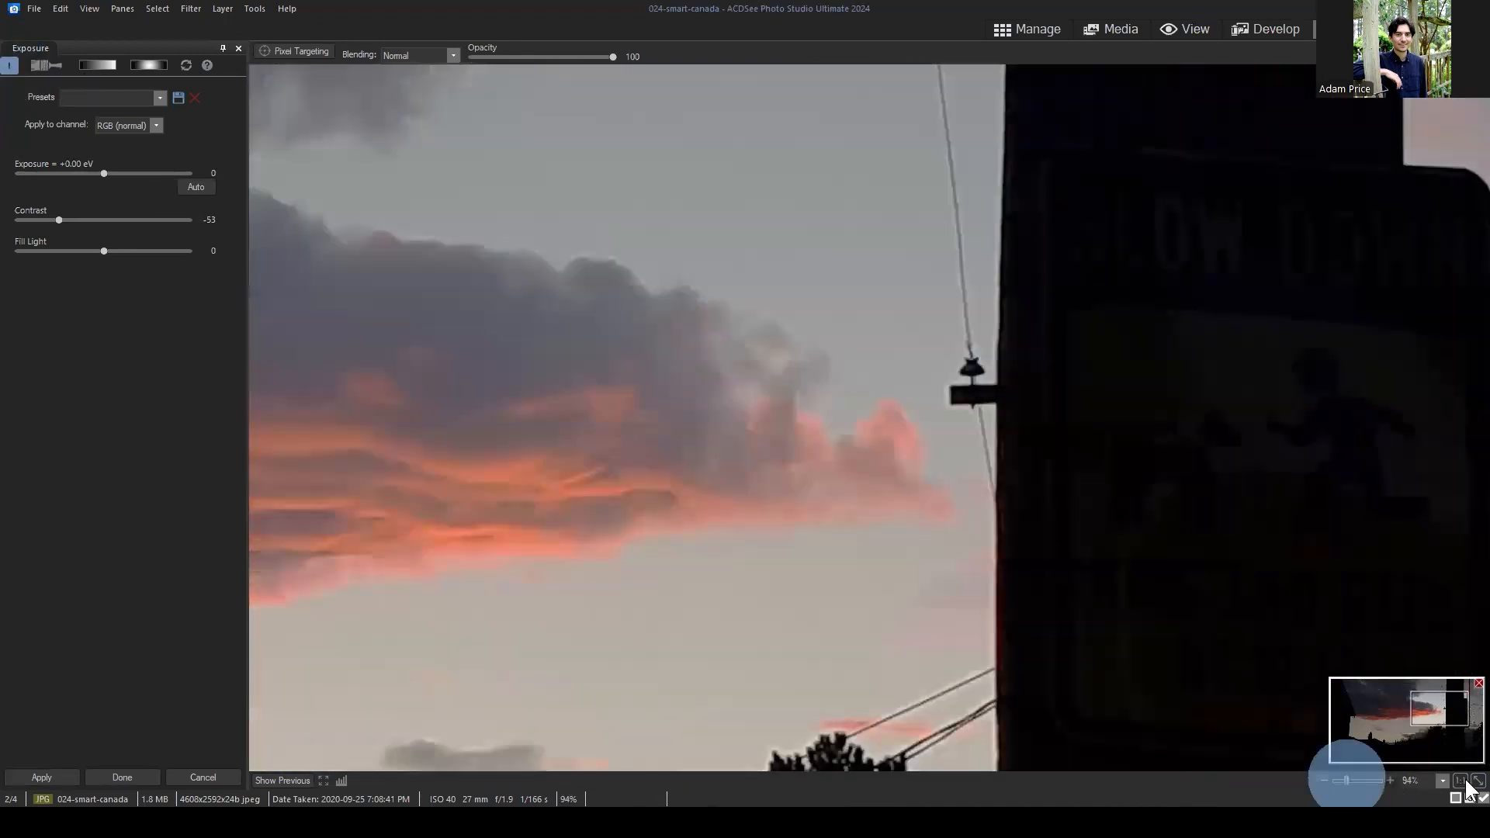
{"action": "left_click", "coordinate": [1478, 780]}
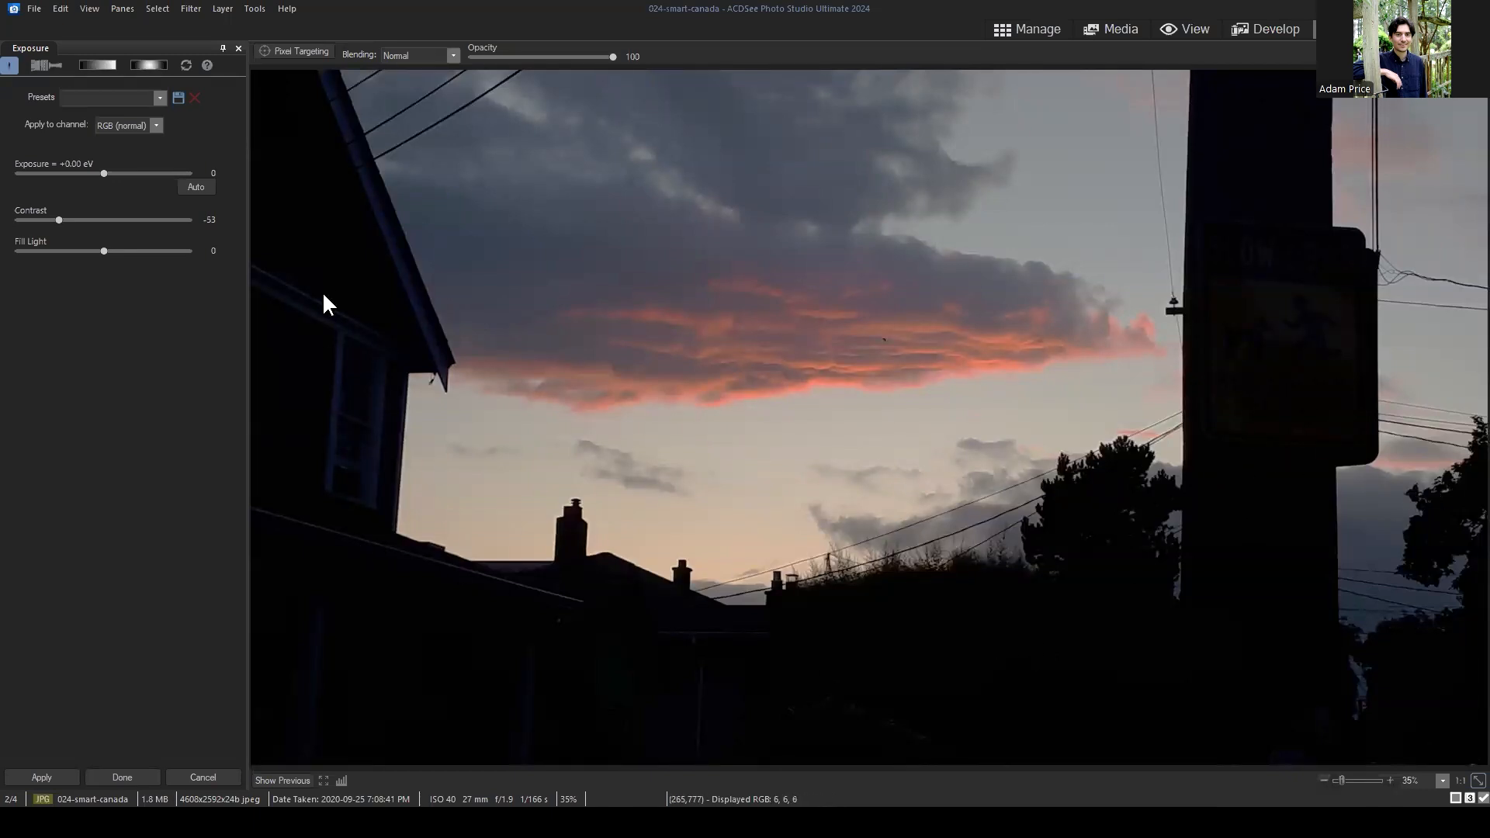
{"action": "left_click_drag", "start_coordinate": [57, 217], "coordinate": [46, 217]}
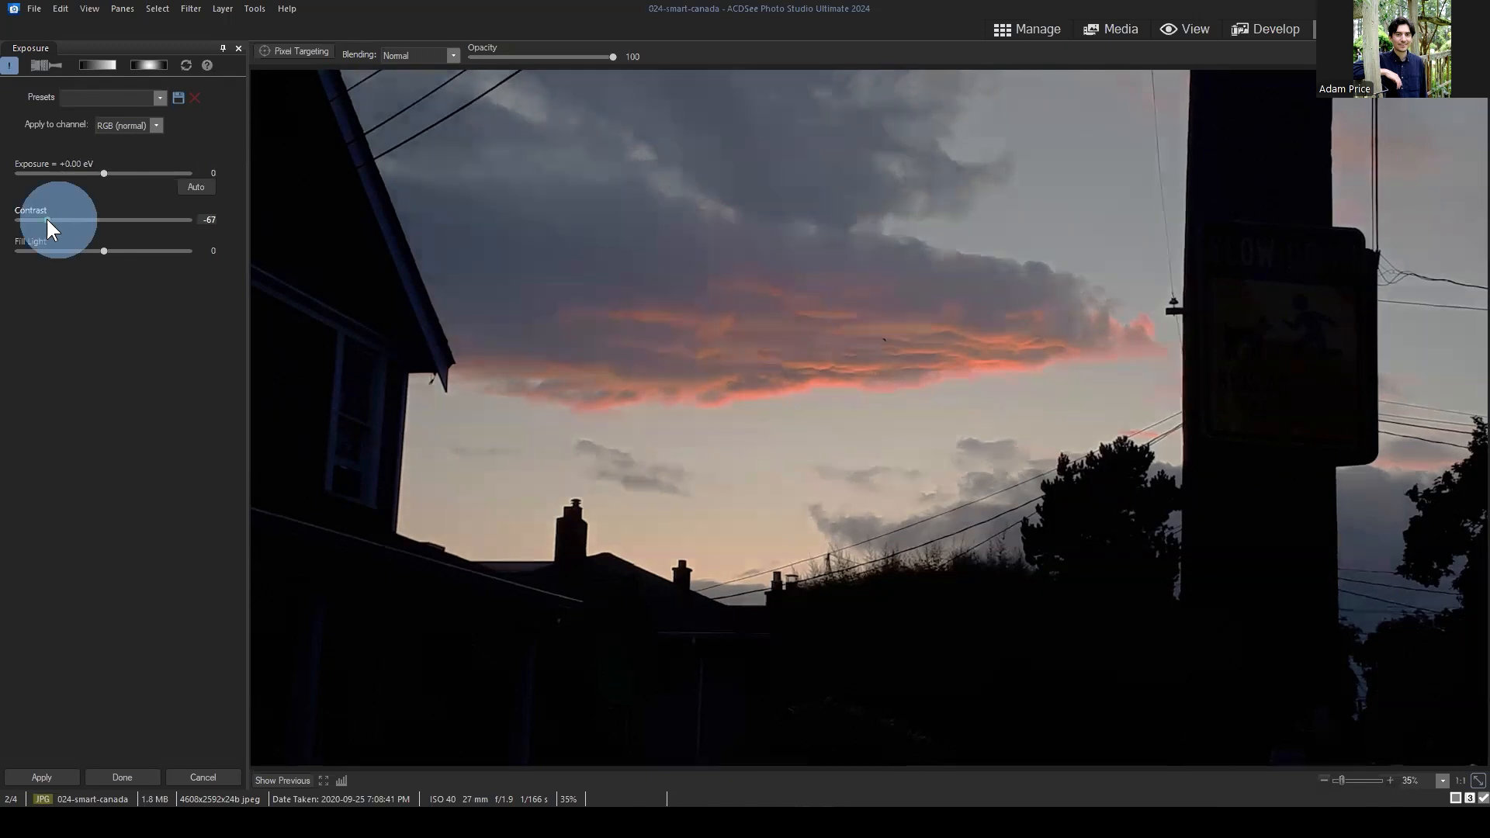
{"action": "left_click", "coordinate": [200, 775]}
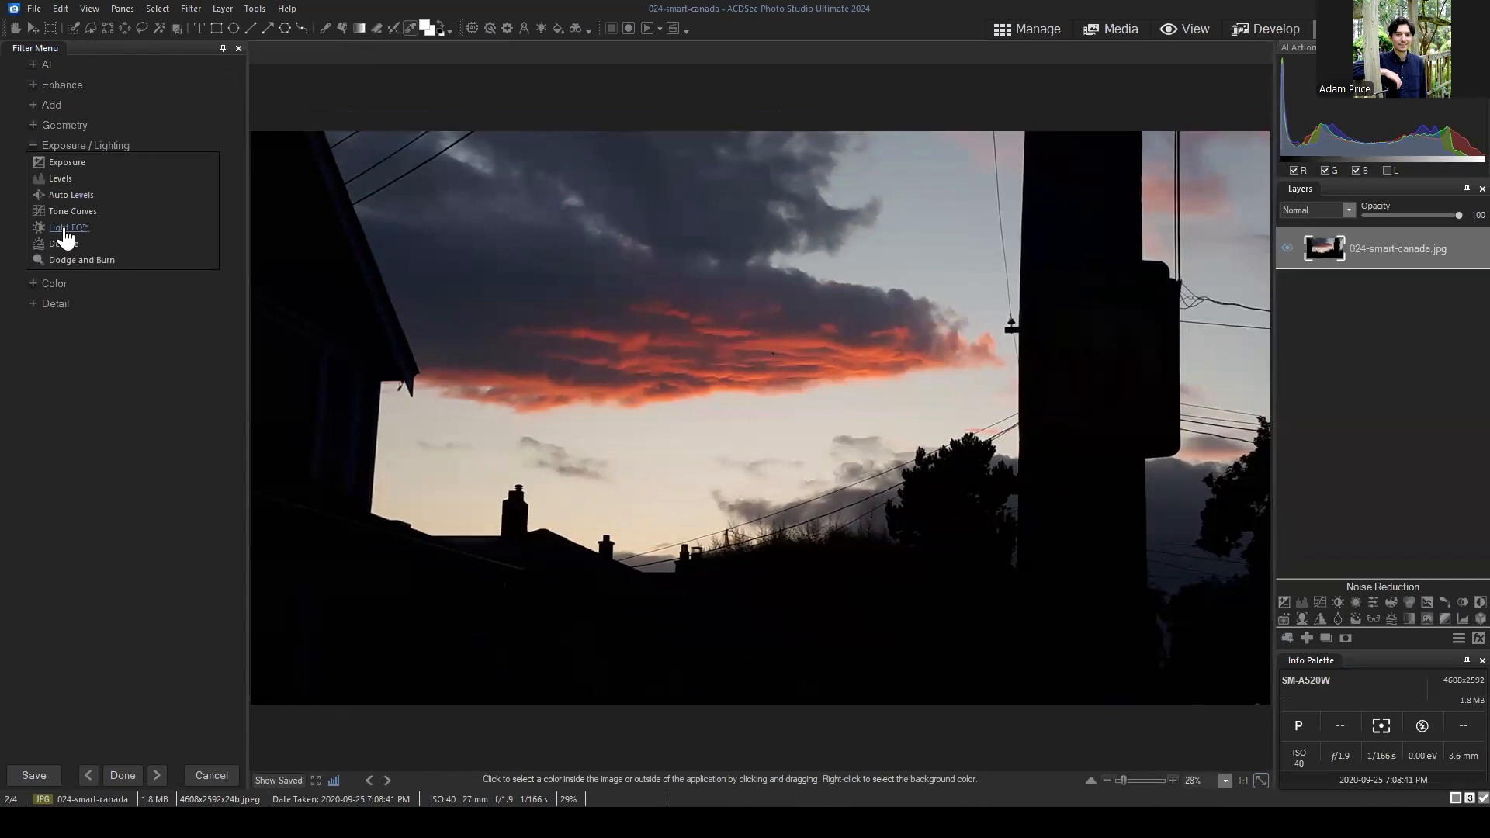
Try an S-shaped Tone Curve with slightly lifted blacks and lowered whites, and cancel the filter.
{"action": "left_click", "coordinate": [69, 213]}
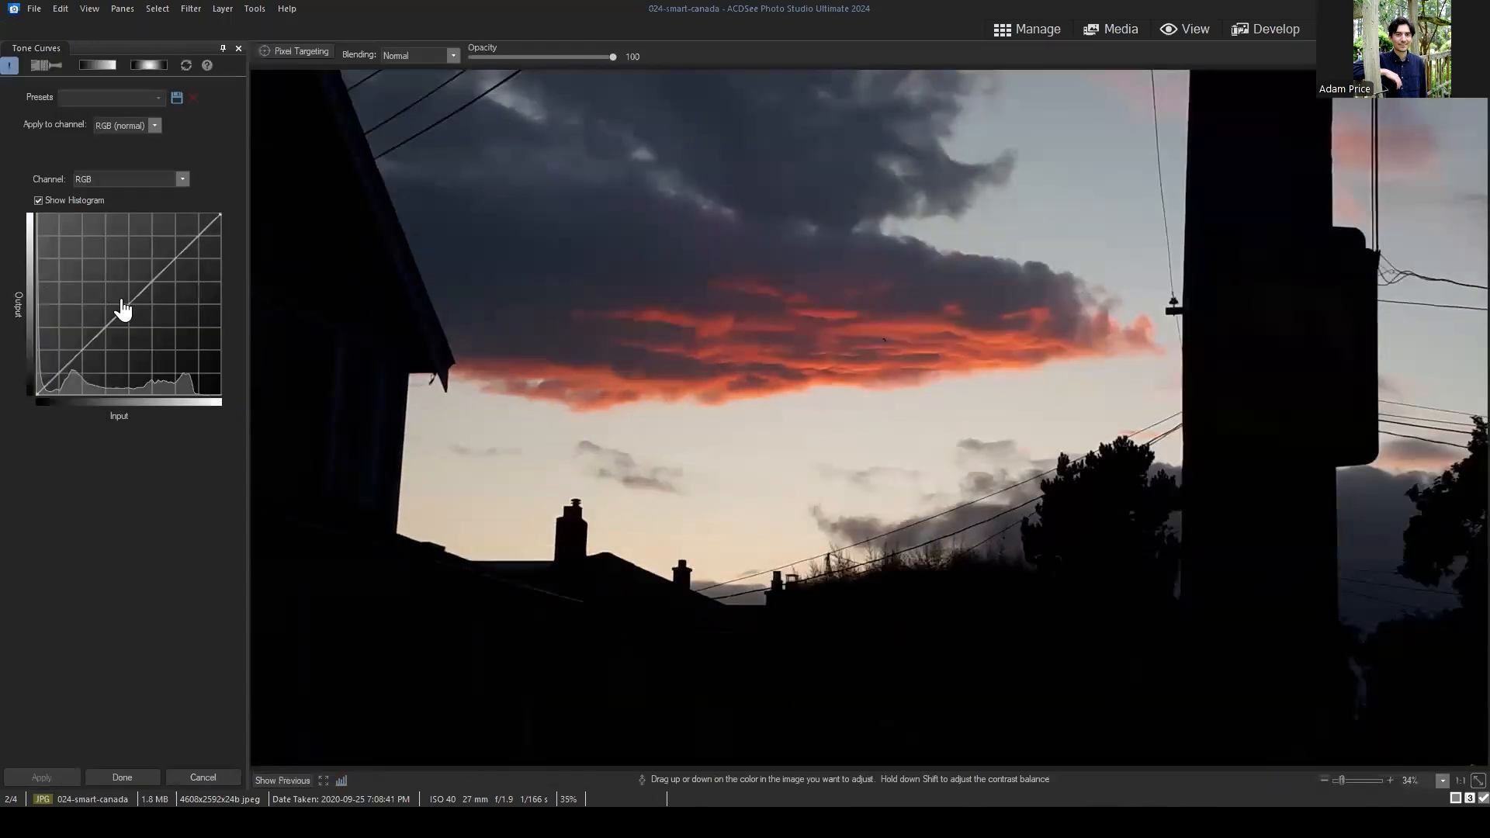
{"action": "left_click_drag", "start_coordinate": [36, 393], "coordinate": [34, 385]}
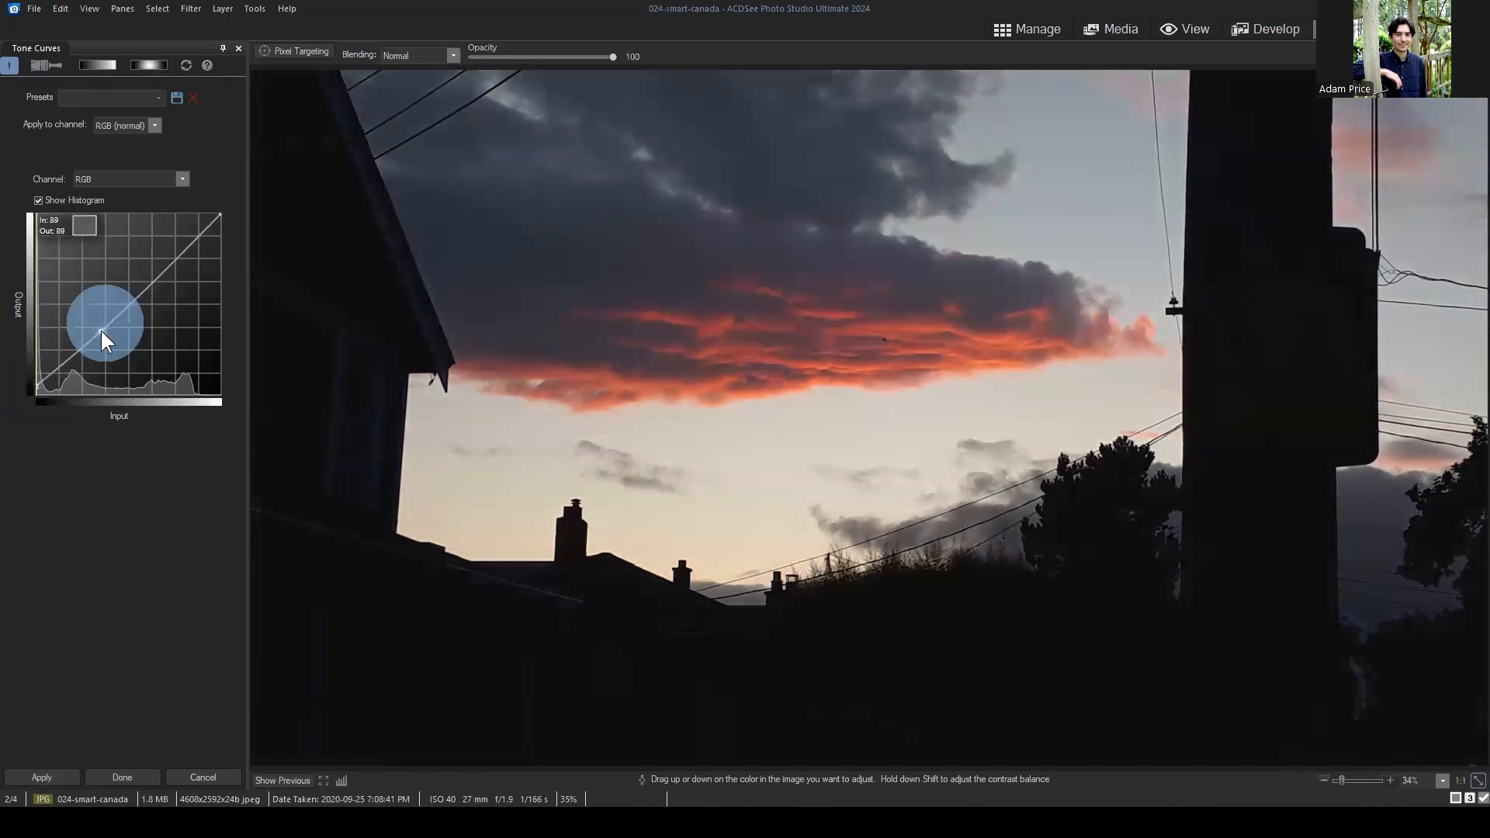
{"action": "left_click_drag", "start_coordinate": [107, 319], "coordinate": [107, 331]}
{"action": "left_click_drag", "start_coordinate": [150, 282], "coordinate": [152, 277]}
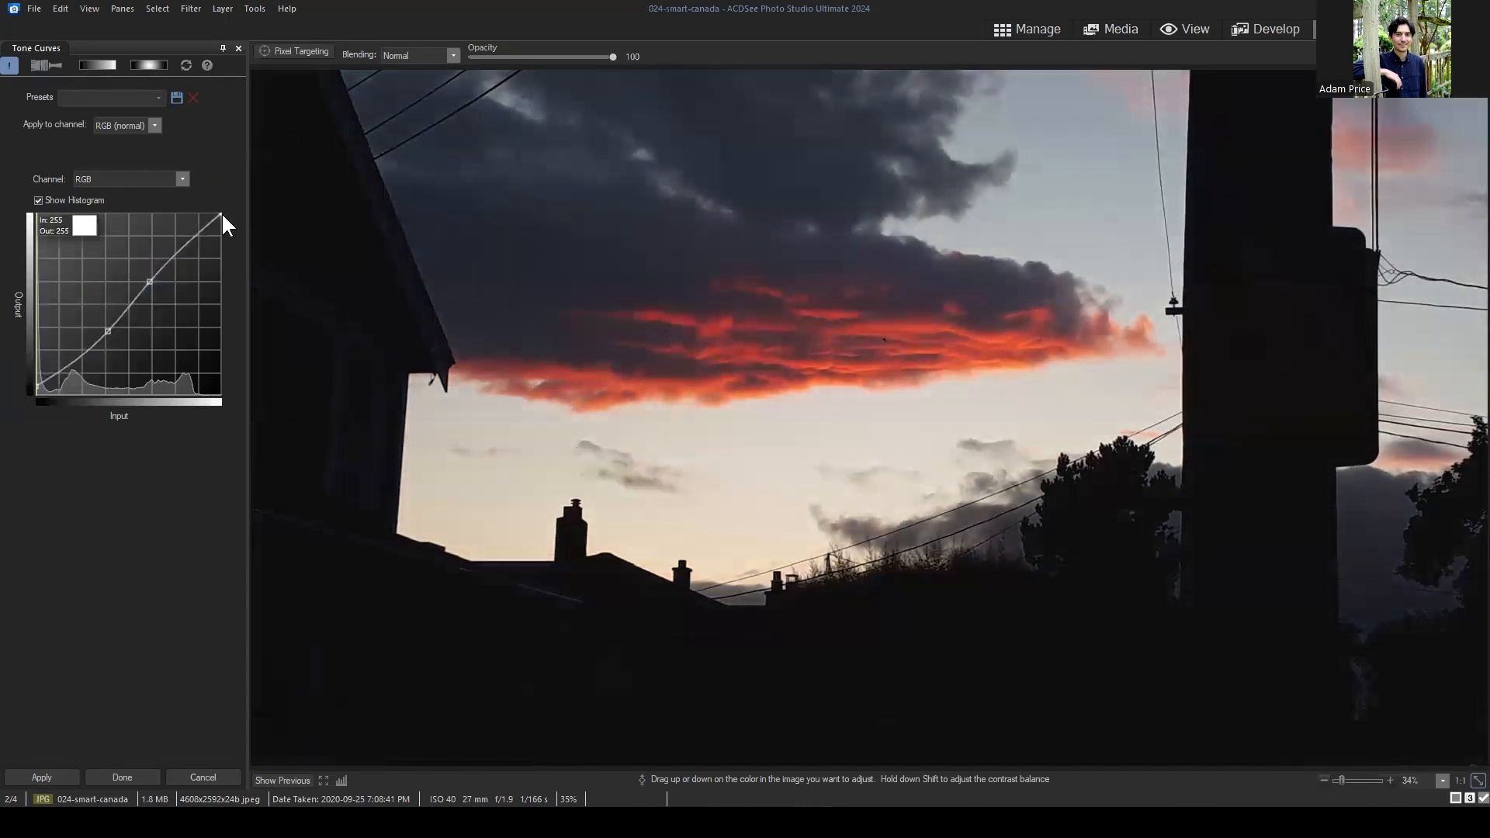
{"action": "left_click_drag", "start_coordinate": [221, 212], "coordinate": [222, 220]}
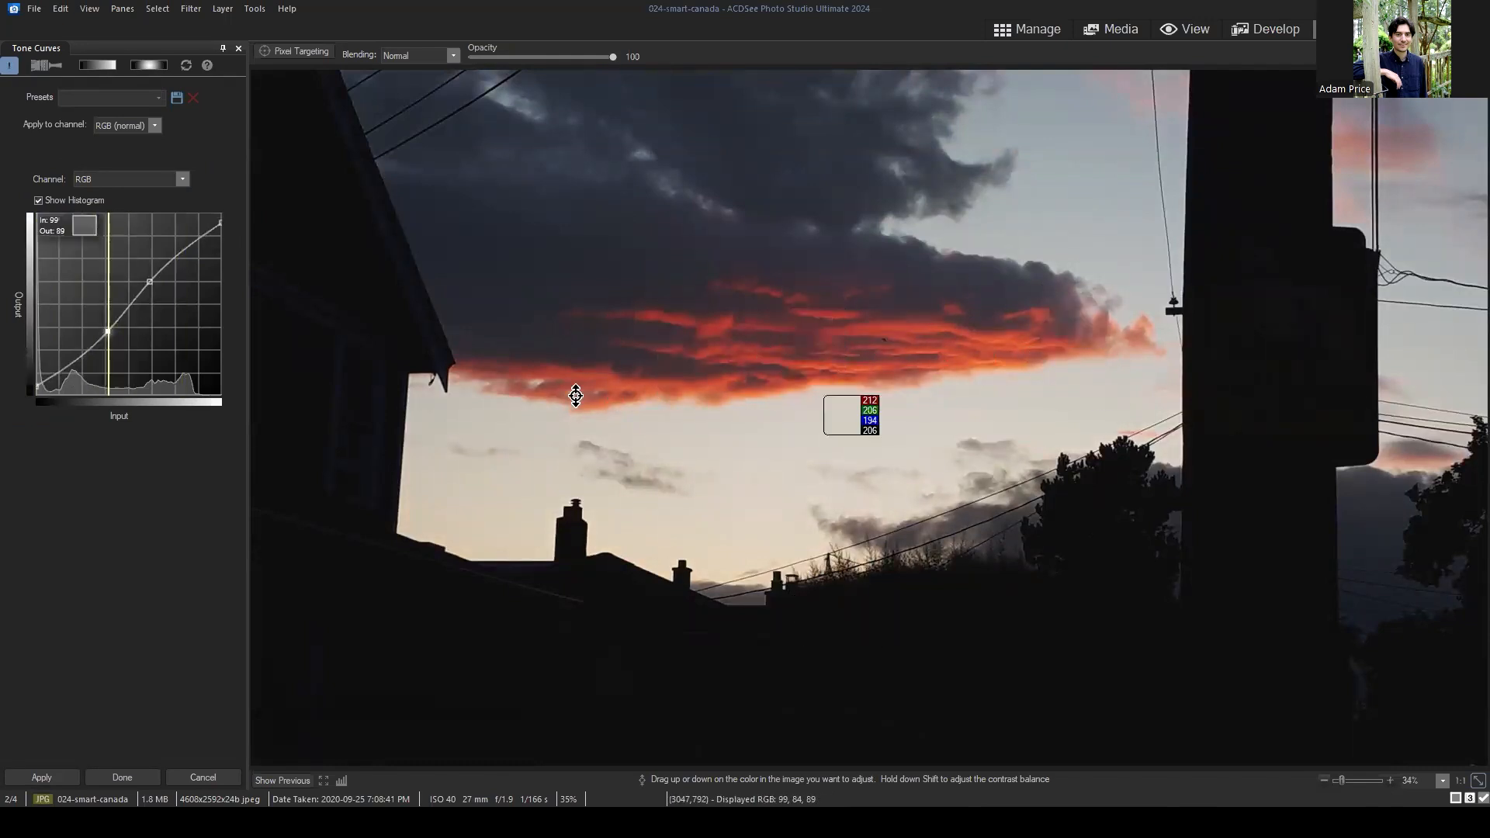
{"action": "left_click", "coordinate": [202, 778]}
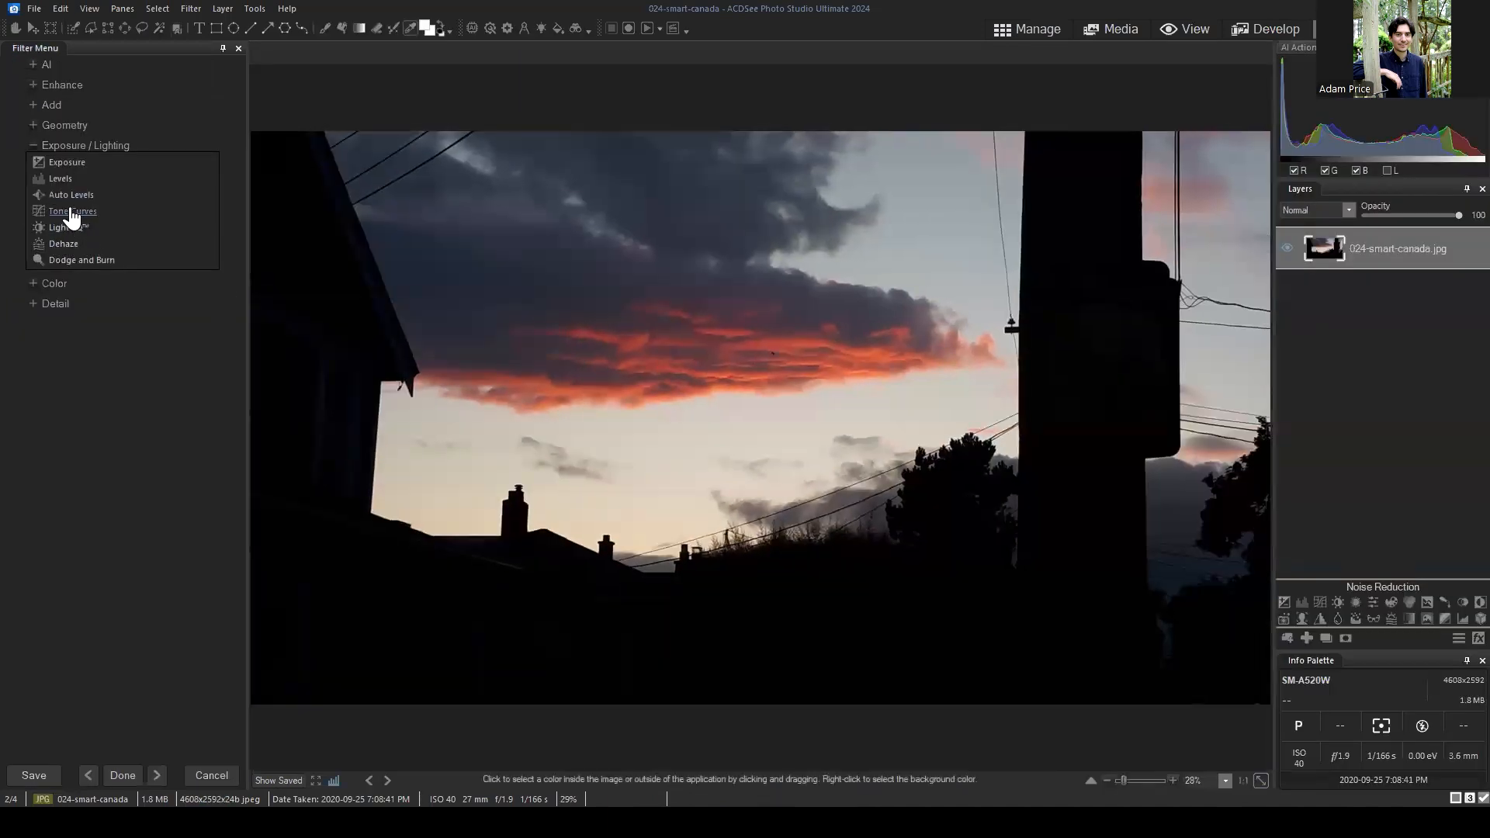
Try raising Exposure to 16 with the exposure warning on, and leave the Exposure filter without applying it.
{"action": "left_click", "coordinate": [66, 164]}
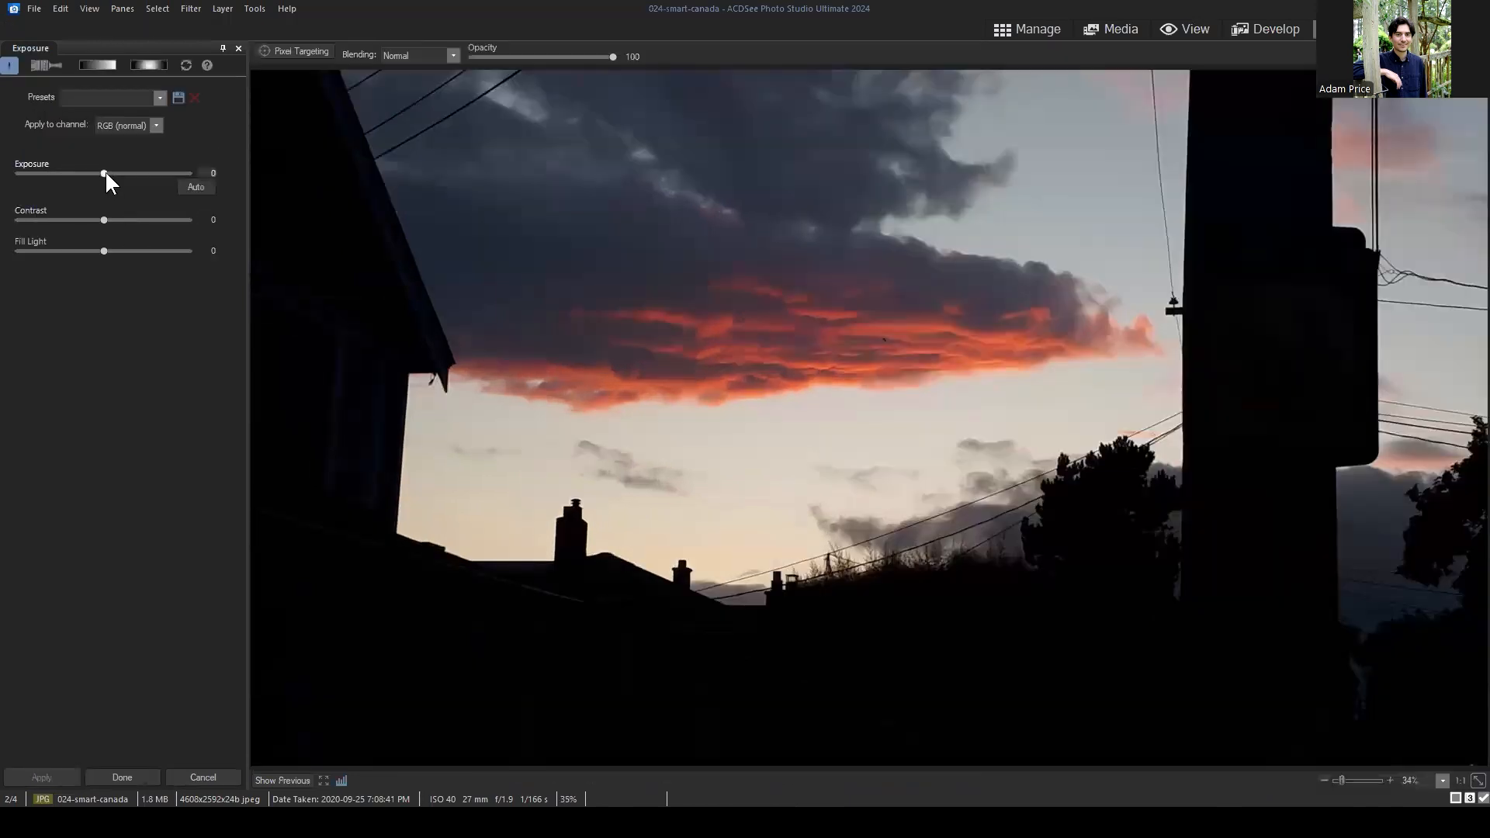
{"action": "left_click", "coordinate": [104, 172]}
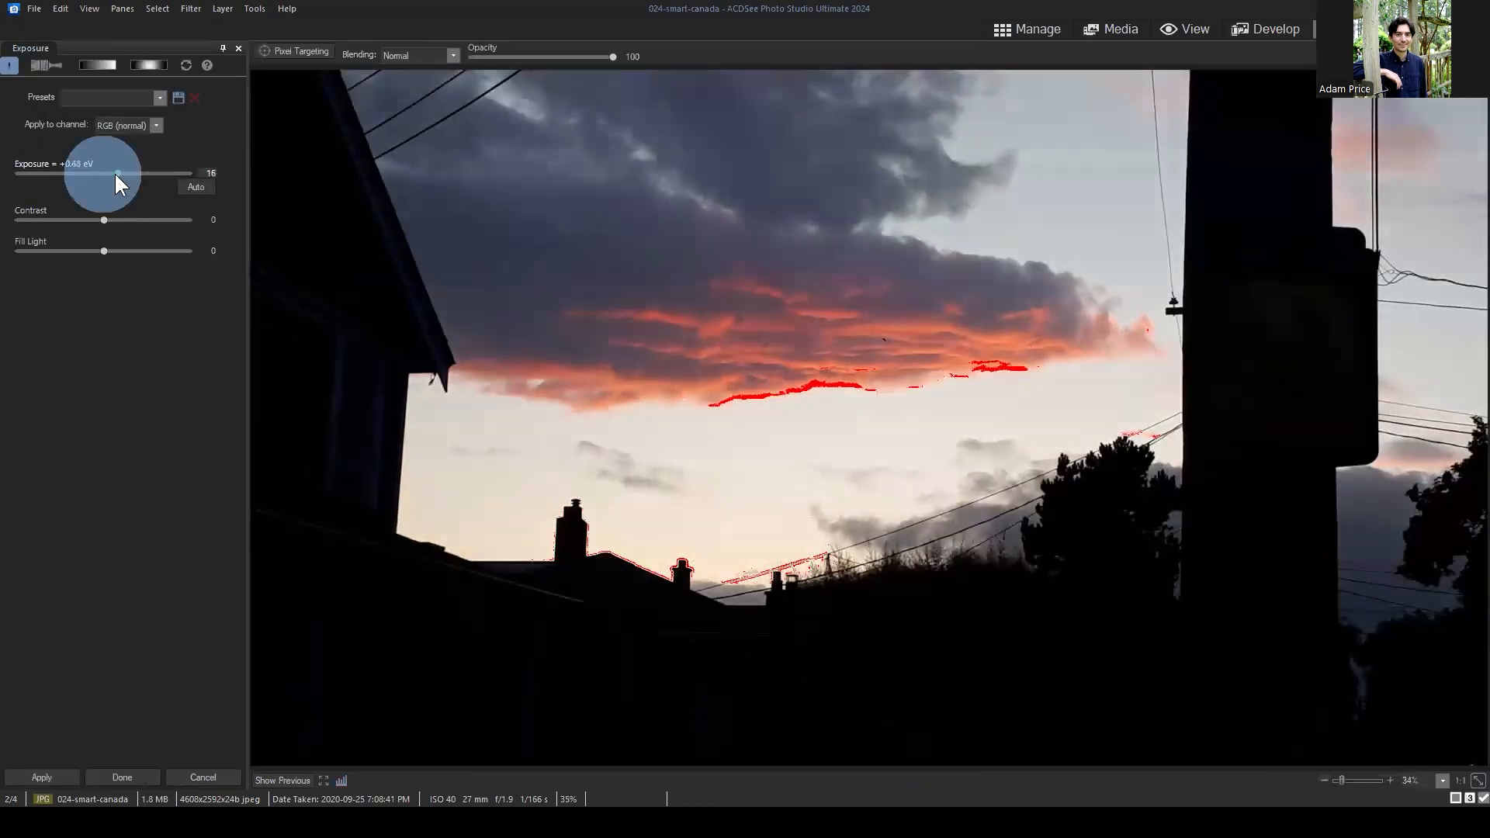
{"action": "left_click", "coordinate": [109, 166]}
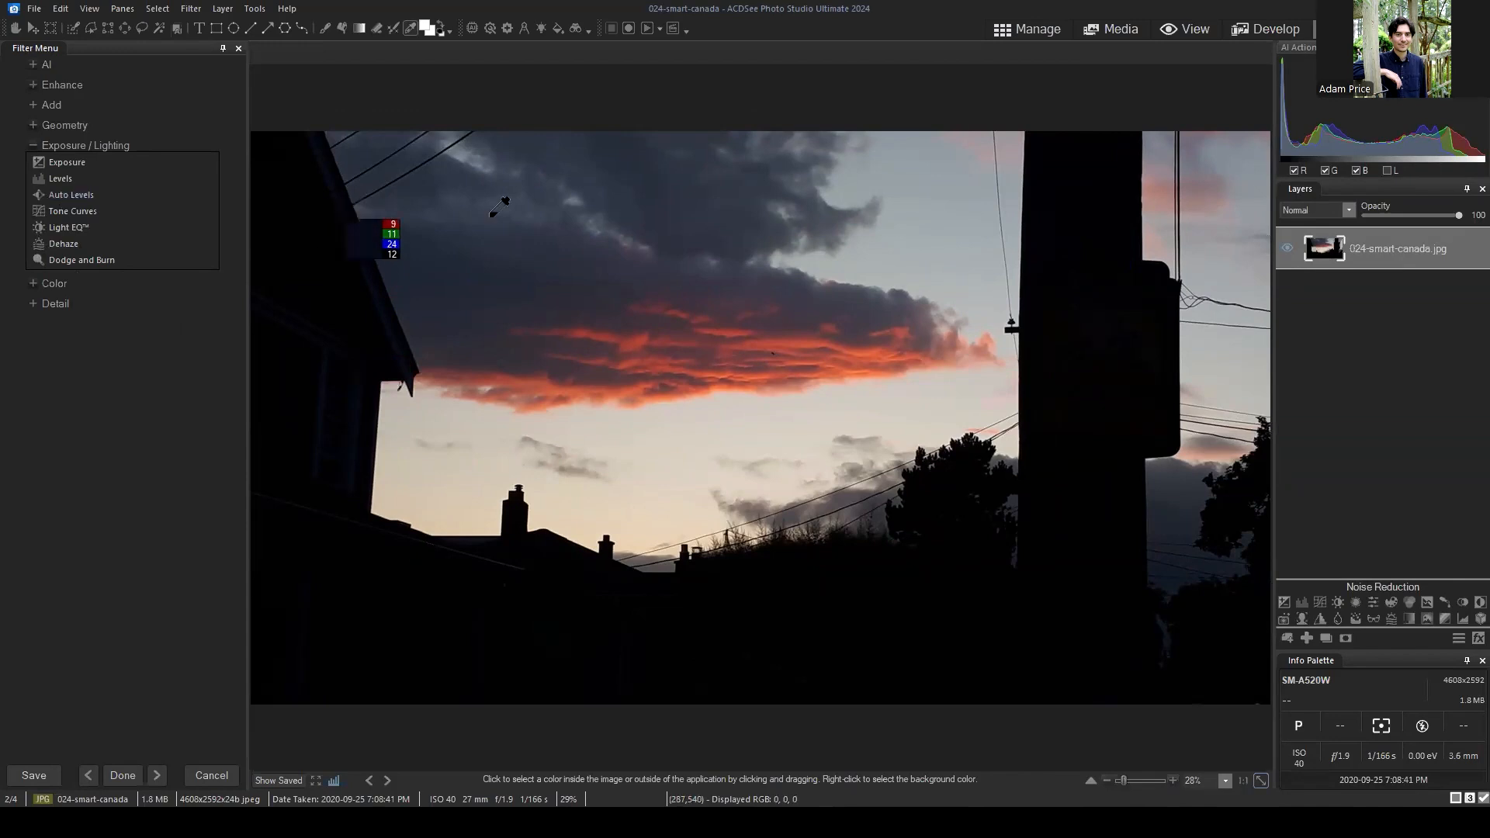
Try brightening the darkest tones in Light EQ with a brightening amplitude of 34 and darkening amplitude of 1, and cancel the filter.
{"action": "left_click", "coordinate": [66, 225]}
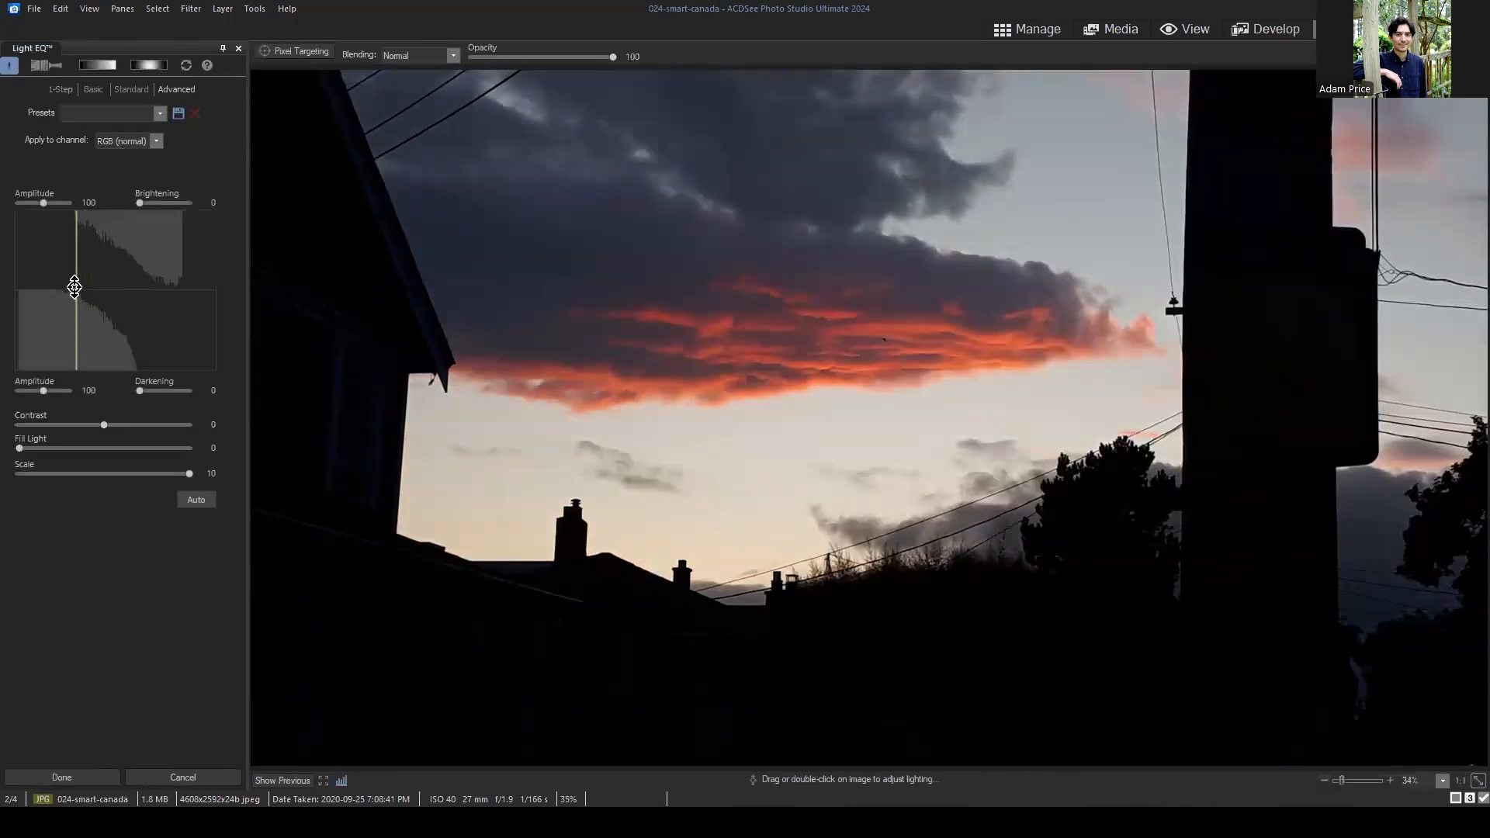
{"action": "left_click_drag", "start_coordinate": [31, 271], "coordinate": [13, 132]}
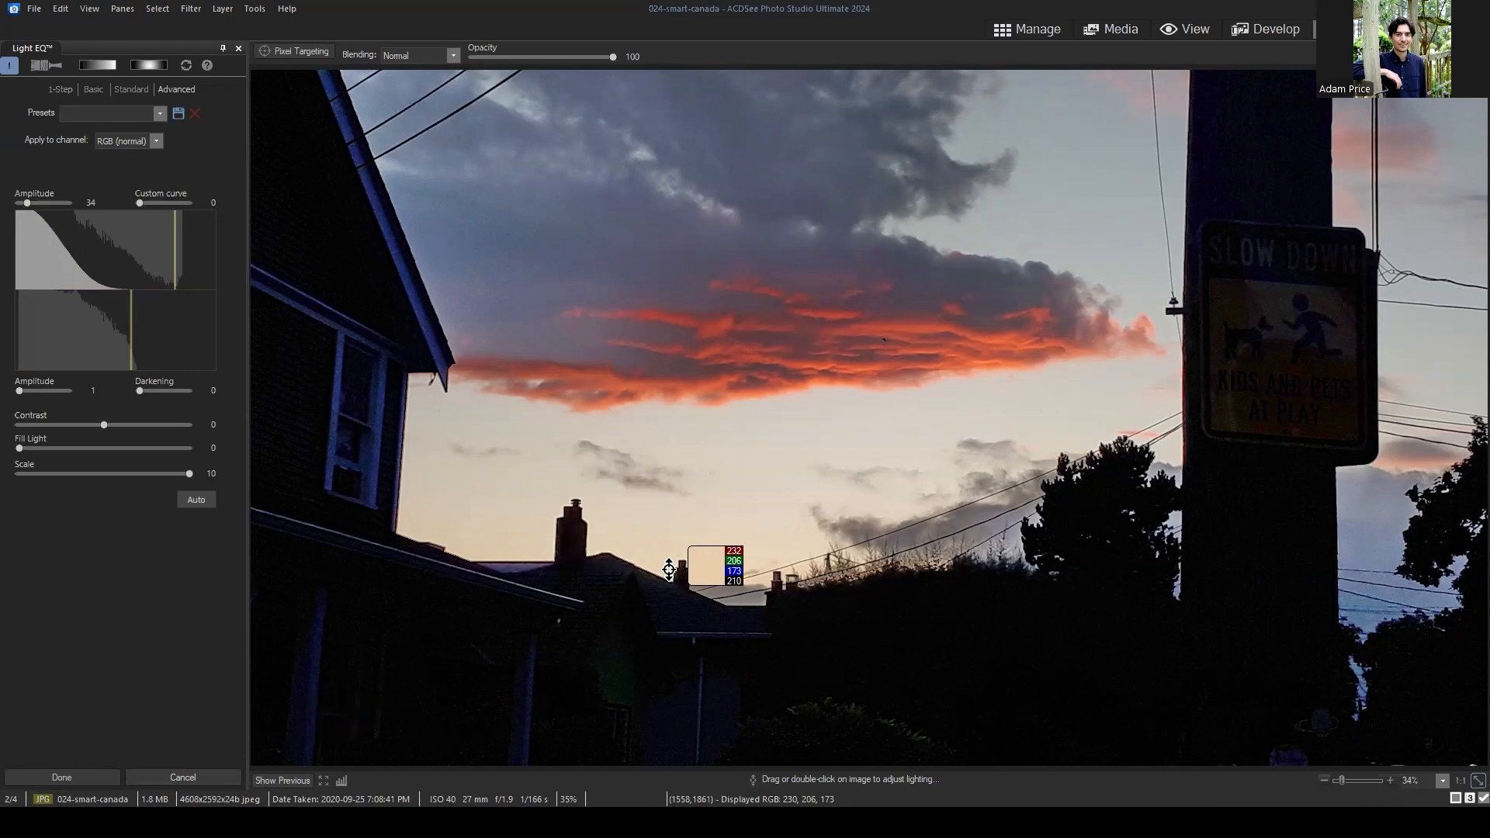
{"action": "left_click", "coordinate": [166, 777]}
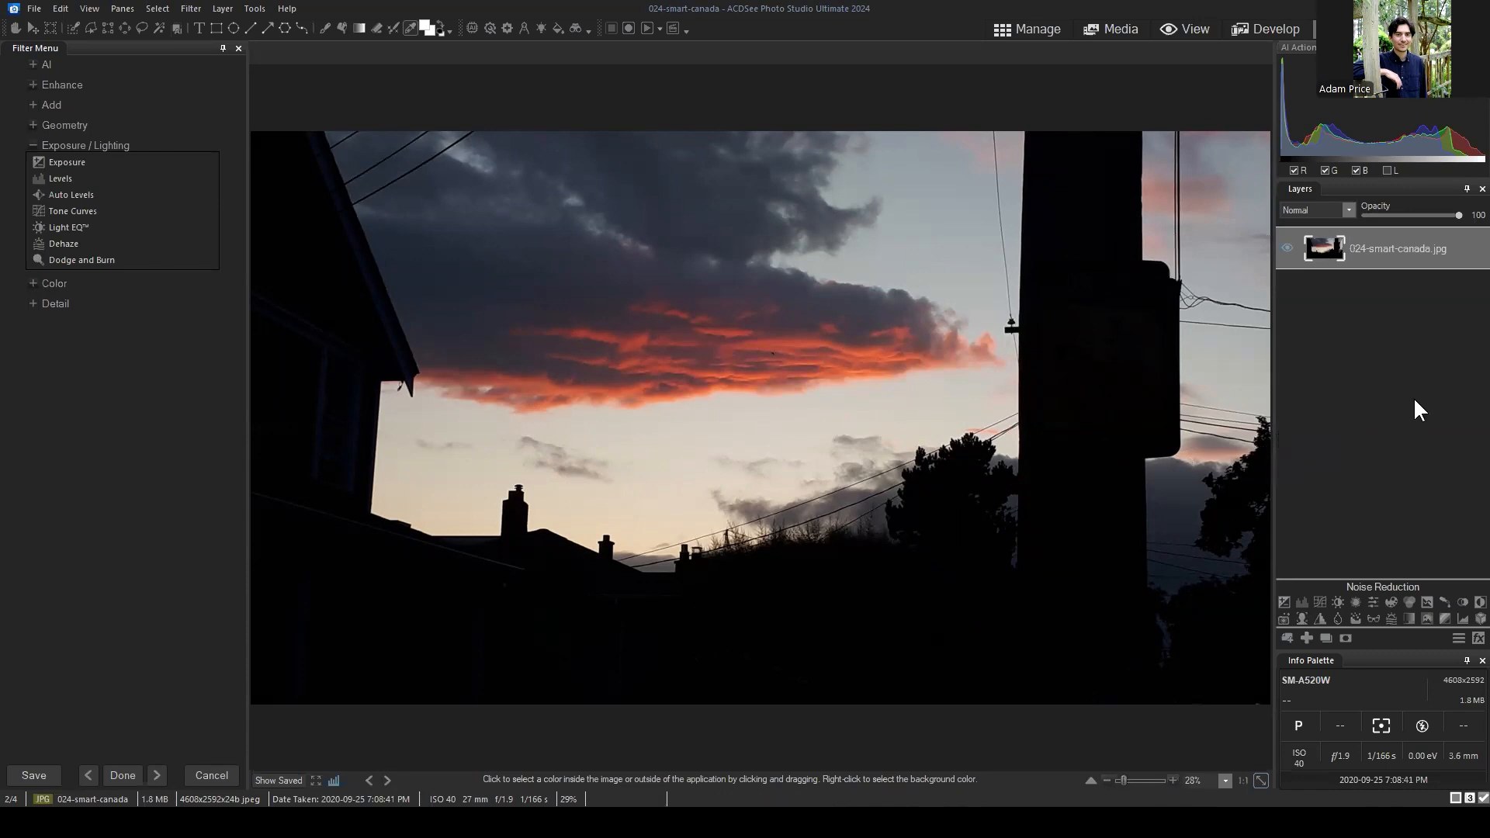
Return to Manage mode and open 002-smart-canada for editing.
{"action": "left_click", "coordinate": [1026, 29]}
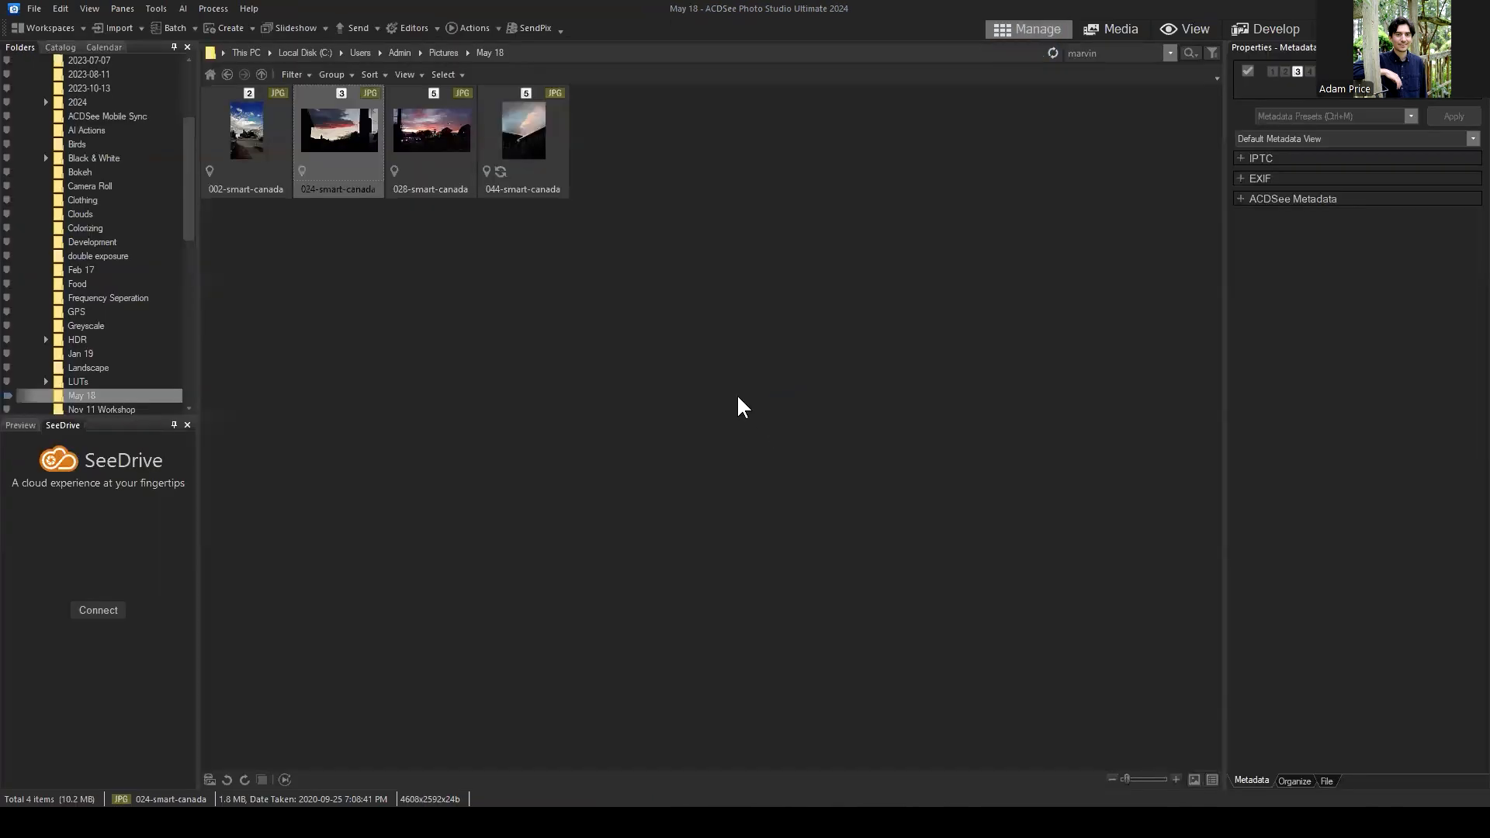
{"action": "left_click", "coordinate": [738, 375]}
{"action": "left_click", "coordinate": [237, 128]}
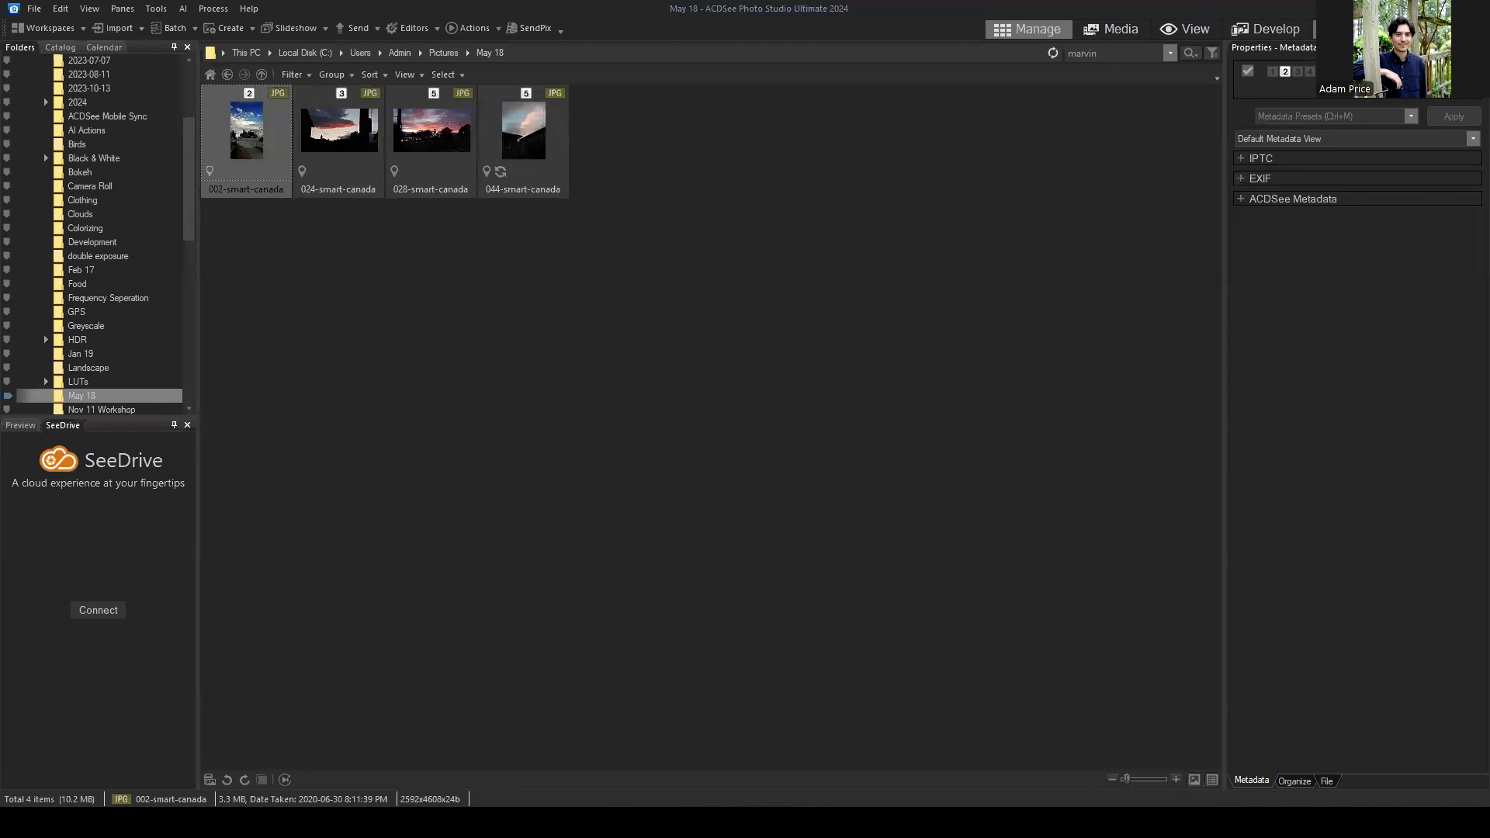
{"action": "left_click", "coordinate": [1347, 29]}
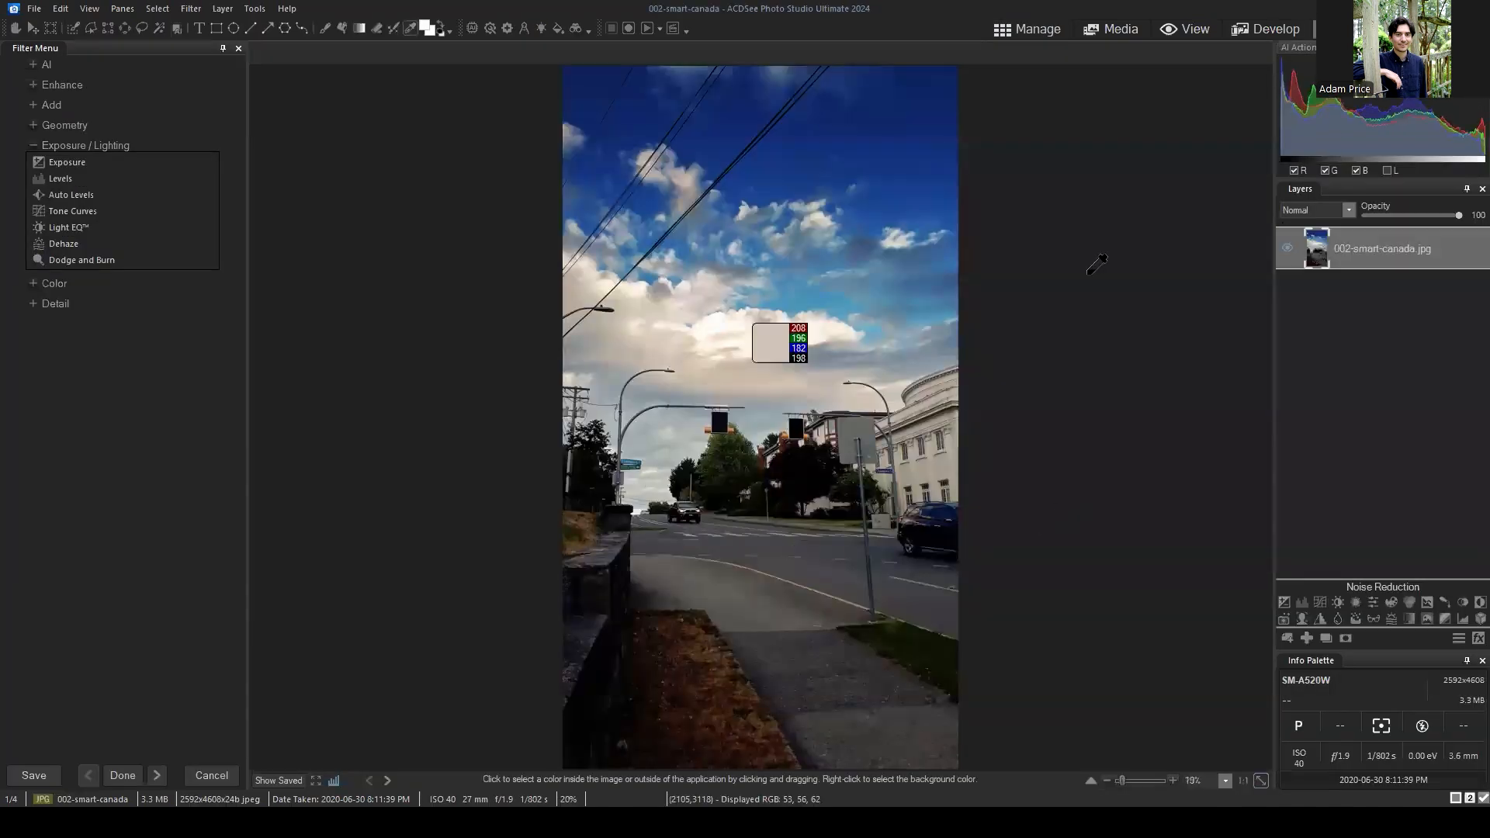
{"action": "left_click", "coordinate": [269, 780]}
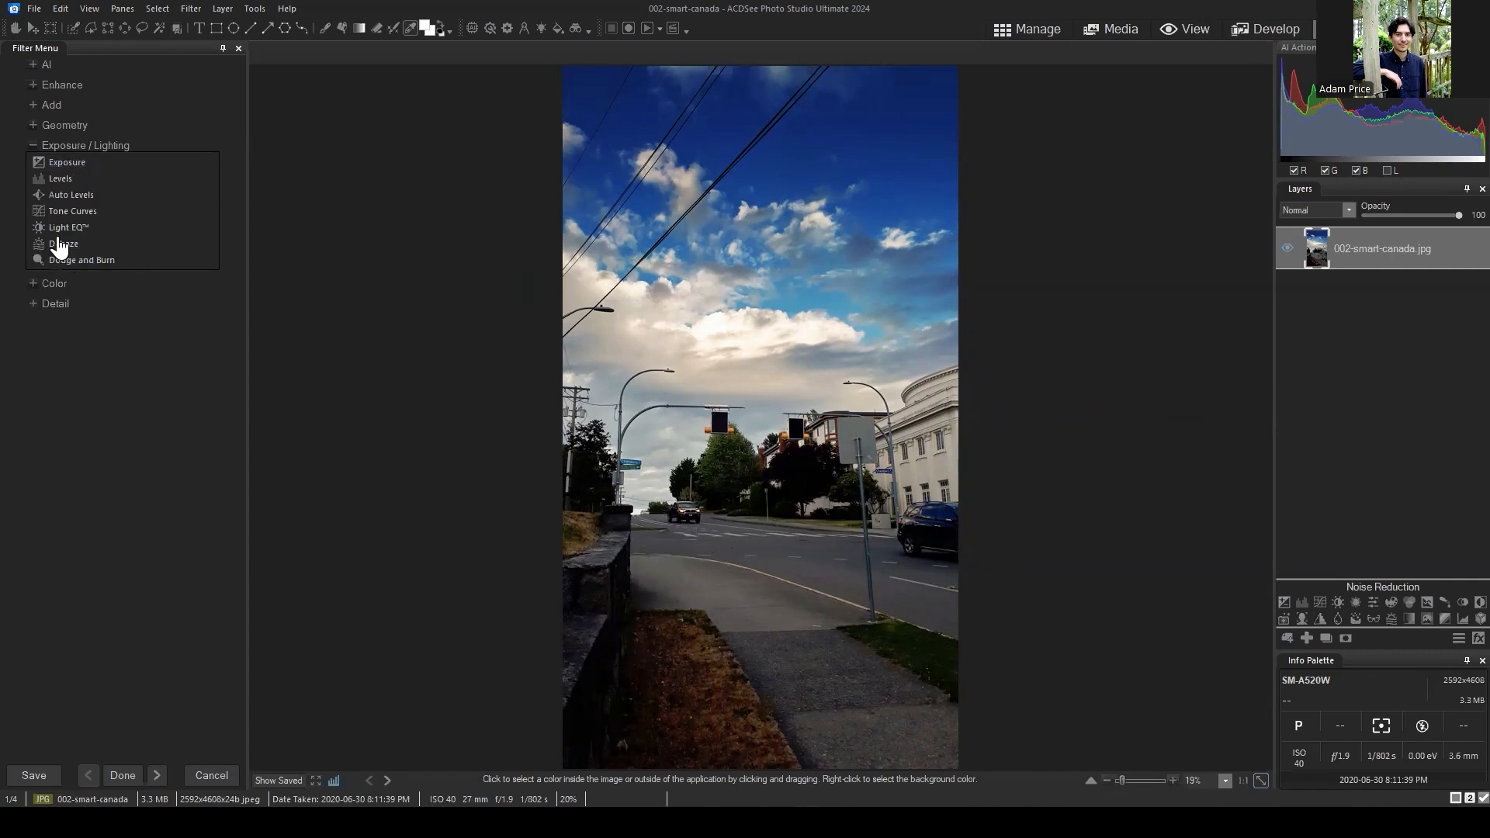
Duplicate the 002-smart-canada.jpg layer and rename the copy as Levels.
{"action": "left_click", "coordinate": [1376, 256]}
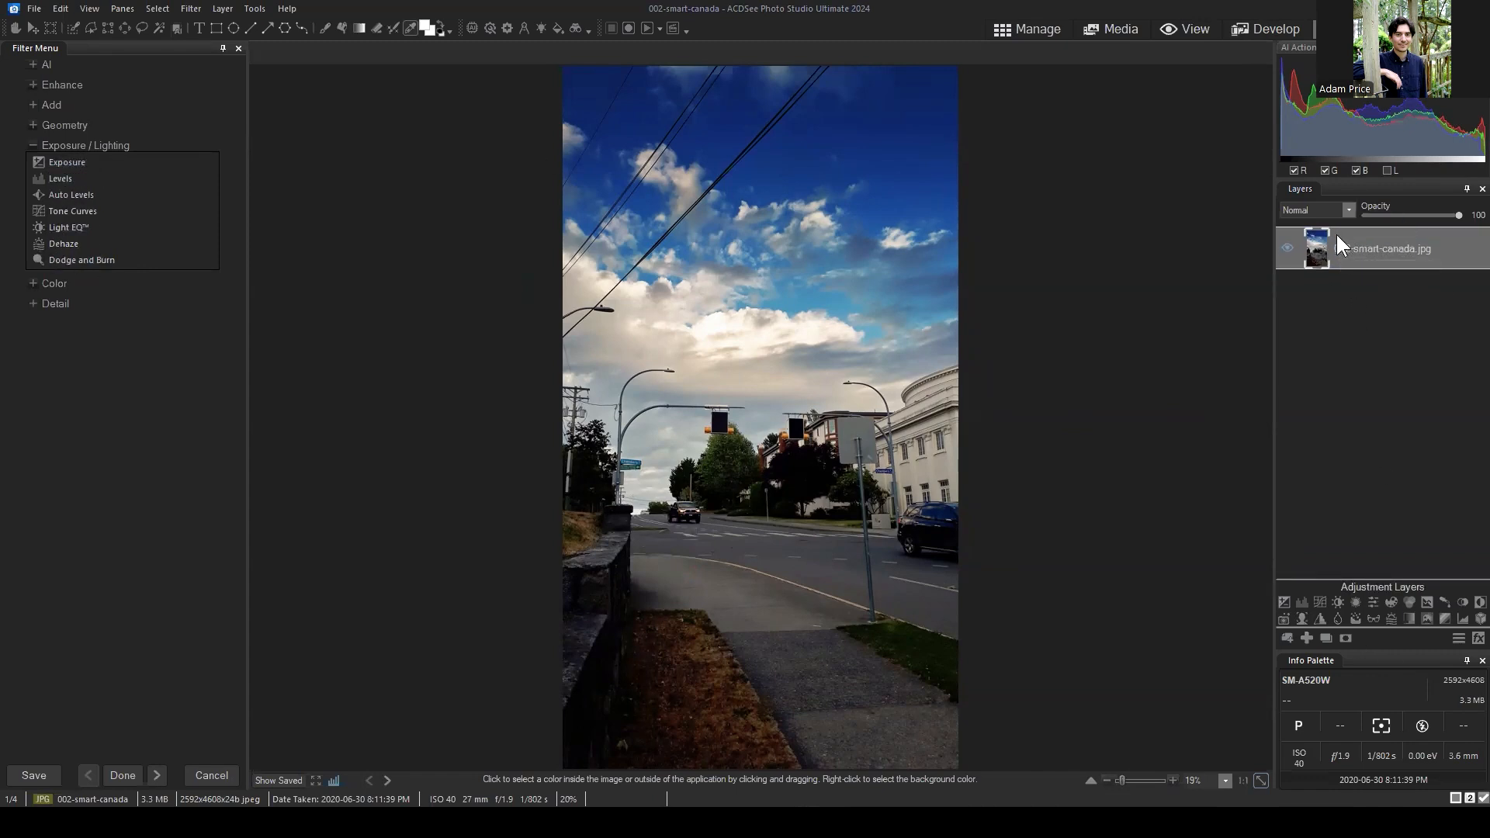
{"action": "left_click", "coordinate": [1326, 637]}
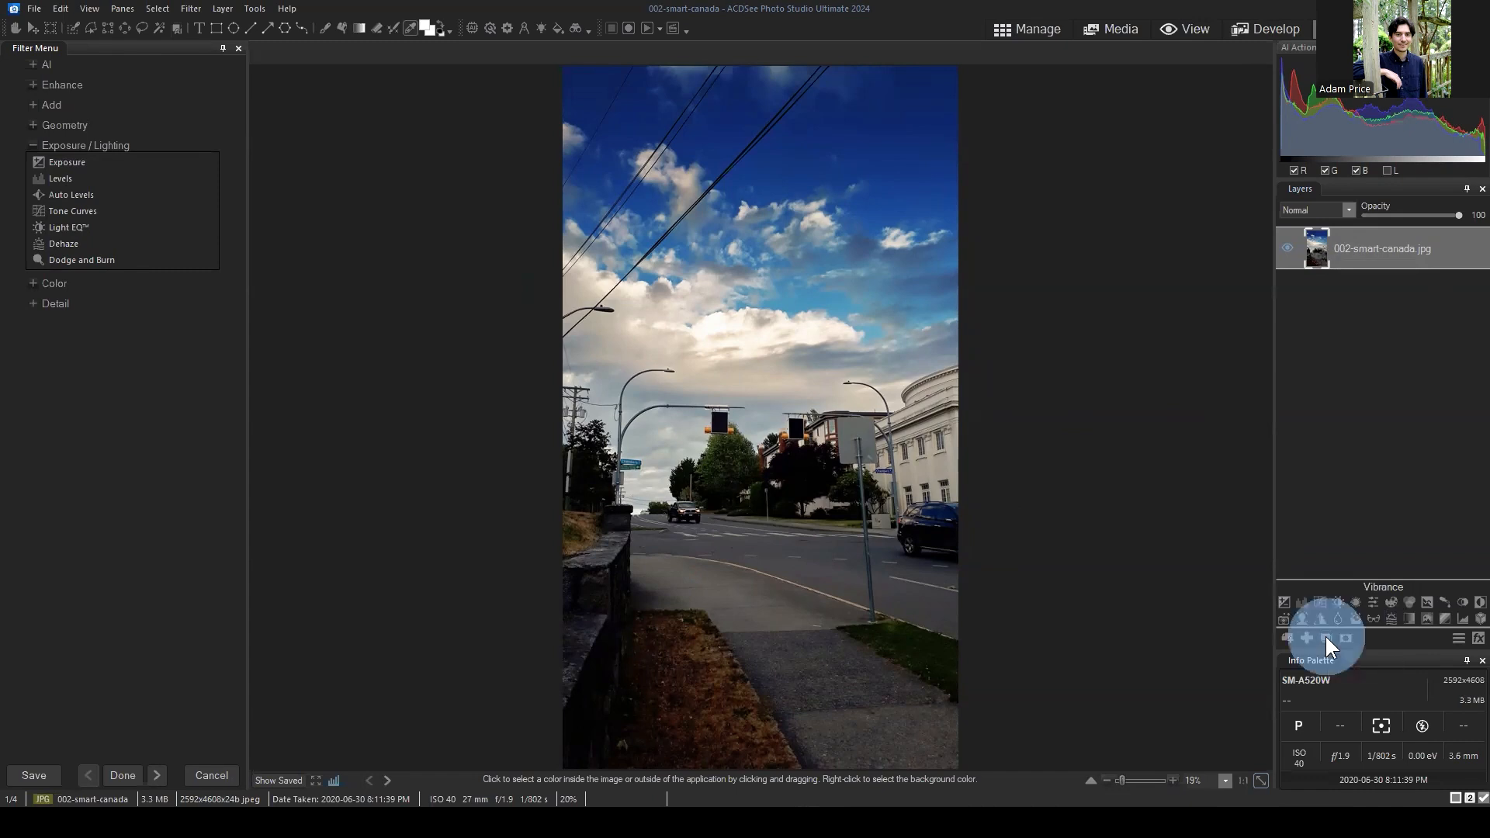
{"action": "left_click", "coordinate": [1373, 237]}
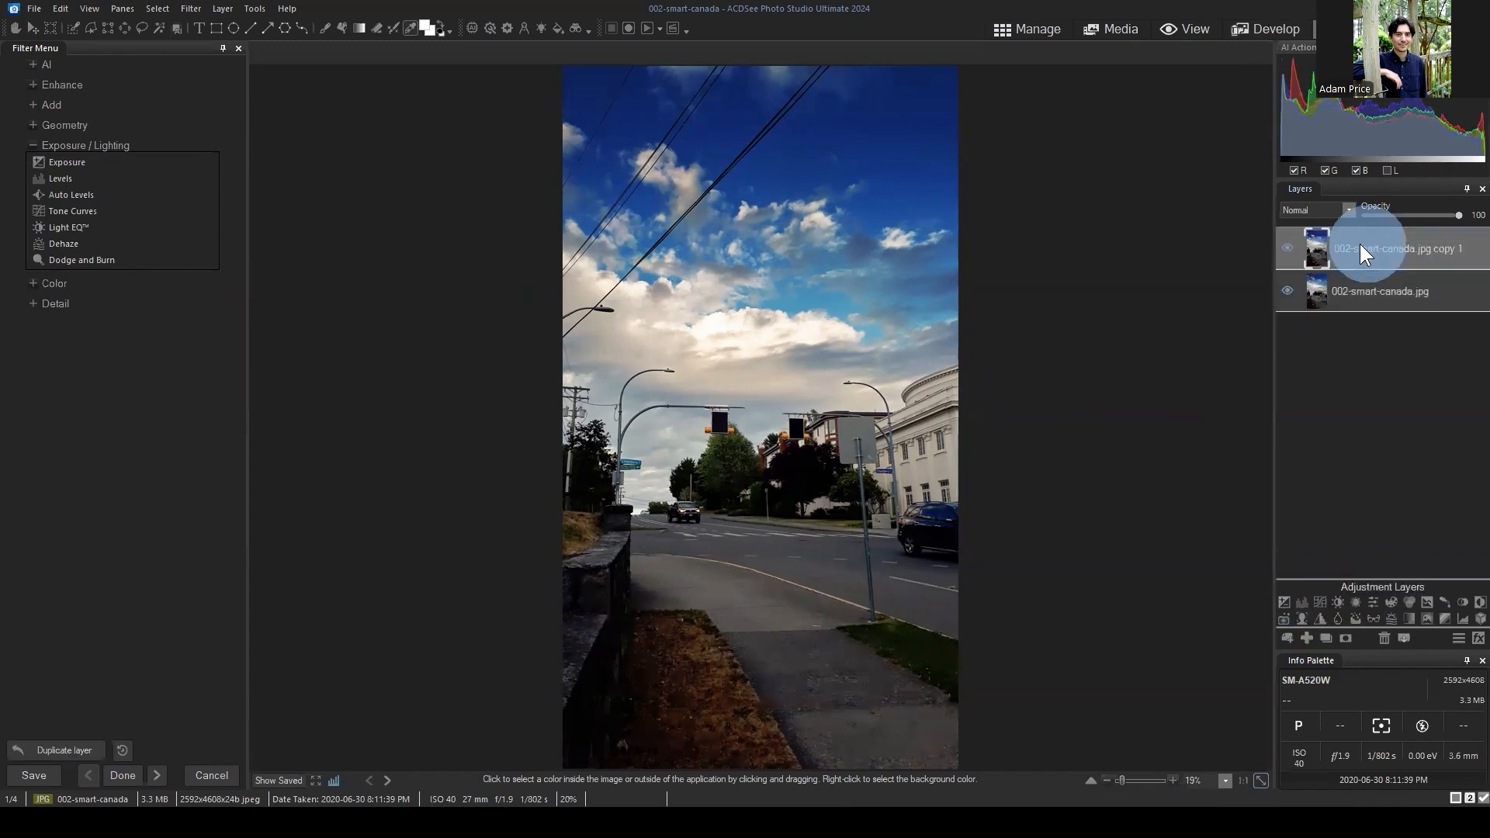
{"action": "right_click", "coordinate": [1367, 245]}
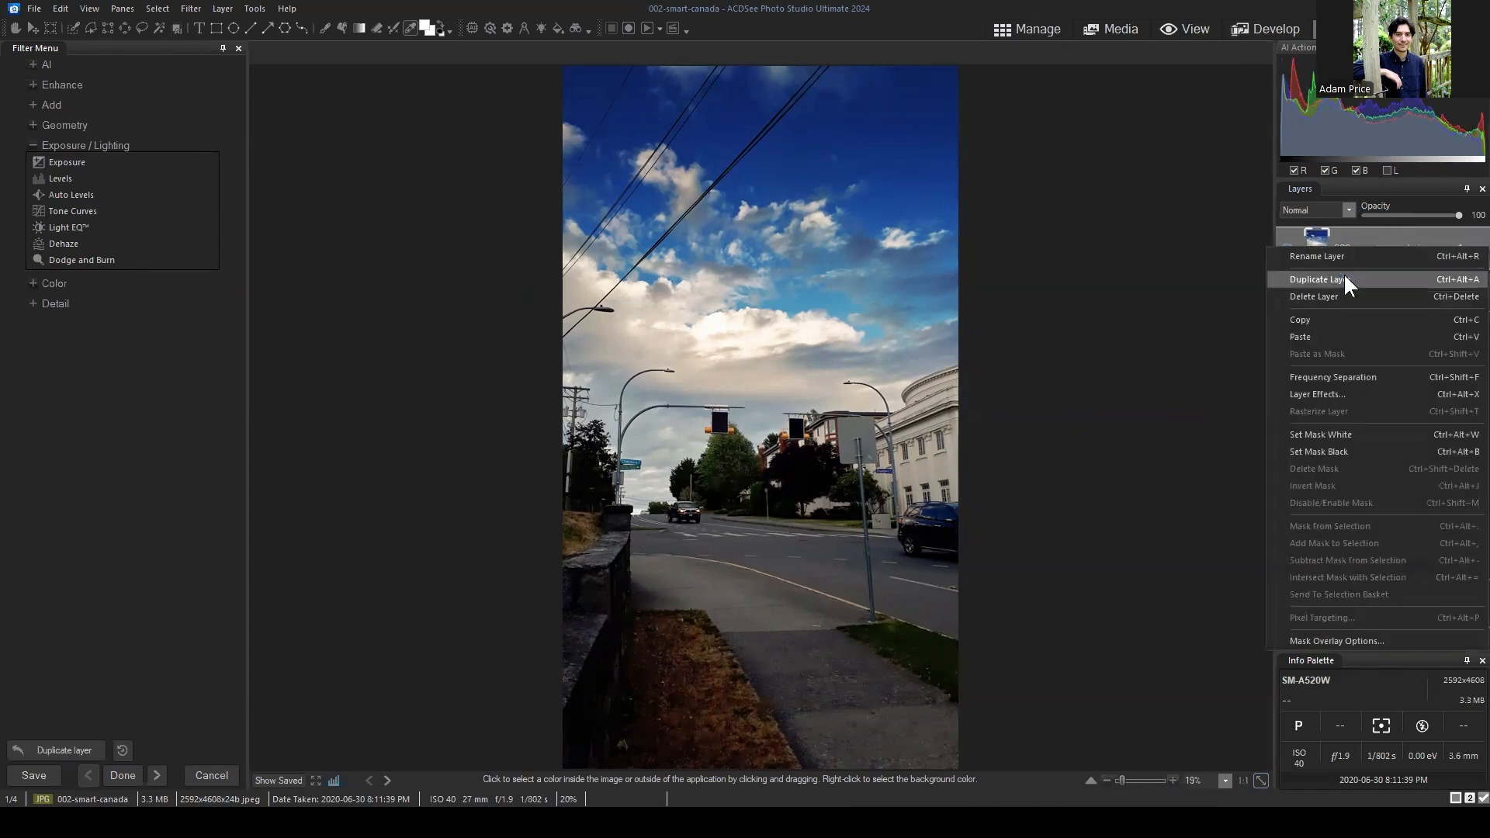
{"action": "left_click", "coordinate": [1333, 255]}
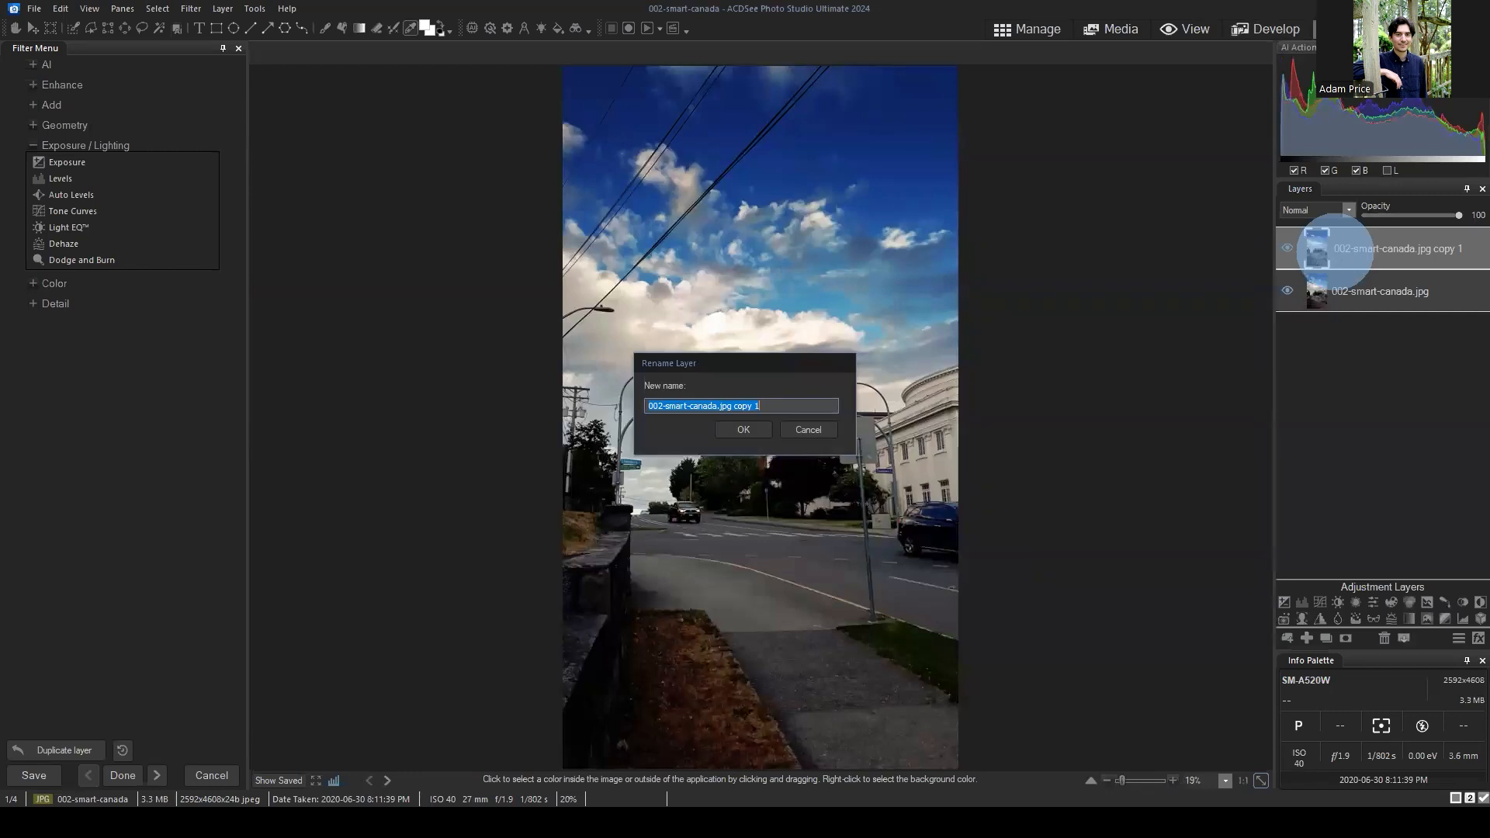
{"action": "type", "text": "Levels"}
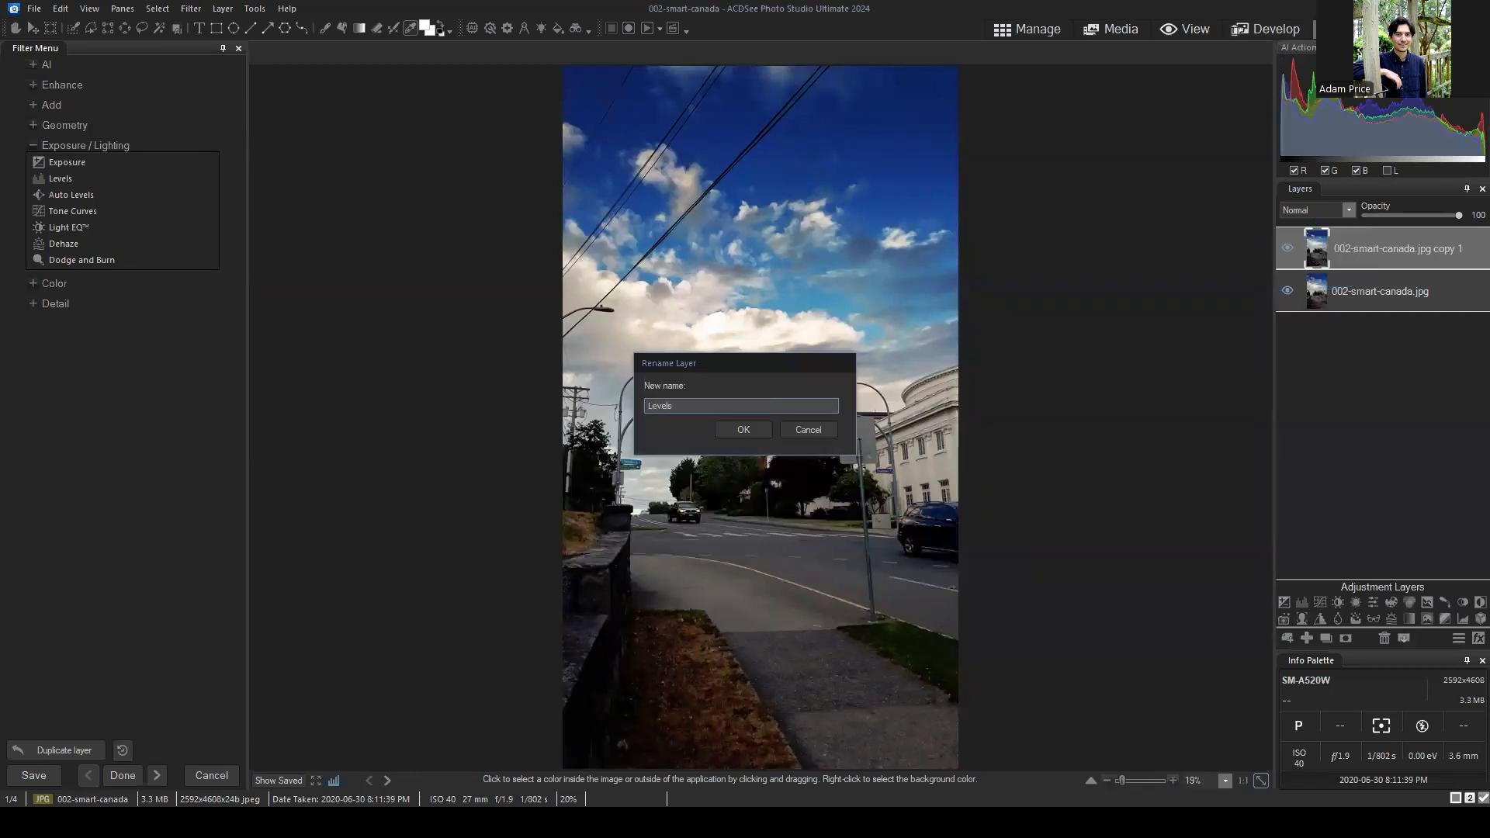
{"action": "key", "text": "Return"}
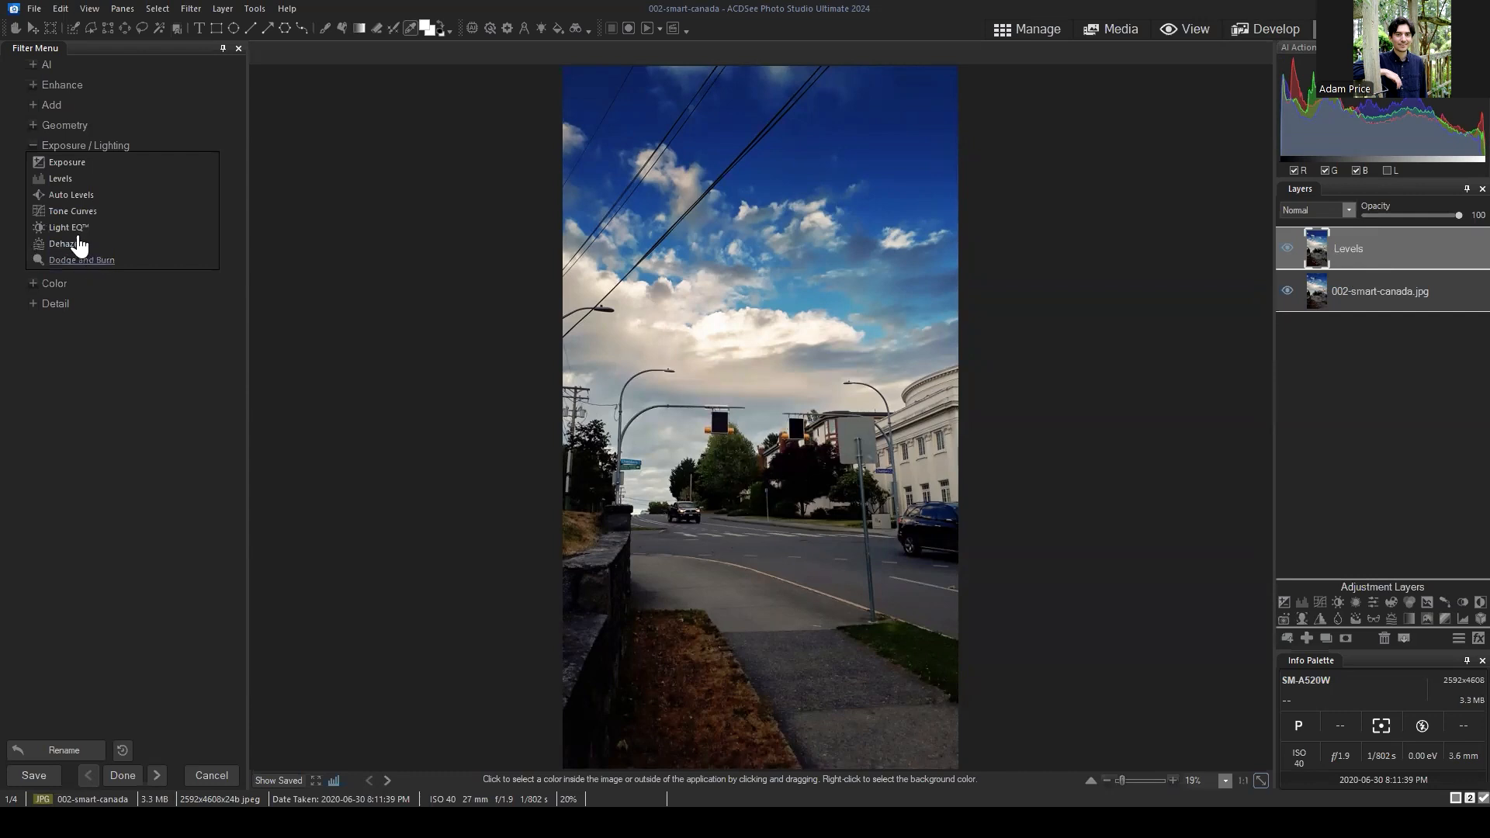
{"action": "left_click", "coordinate": [1419, 256]}
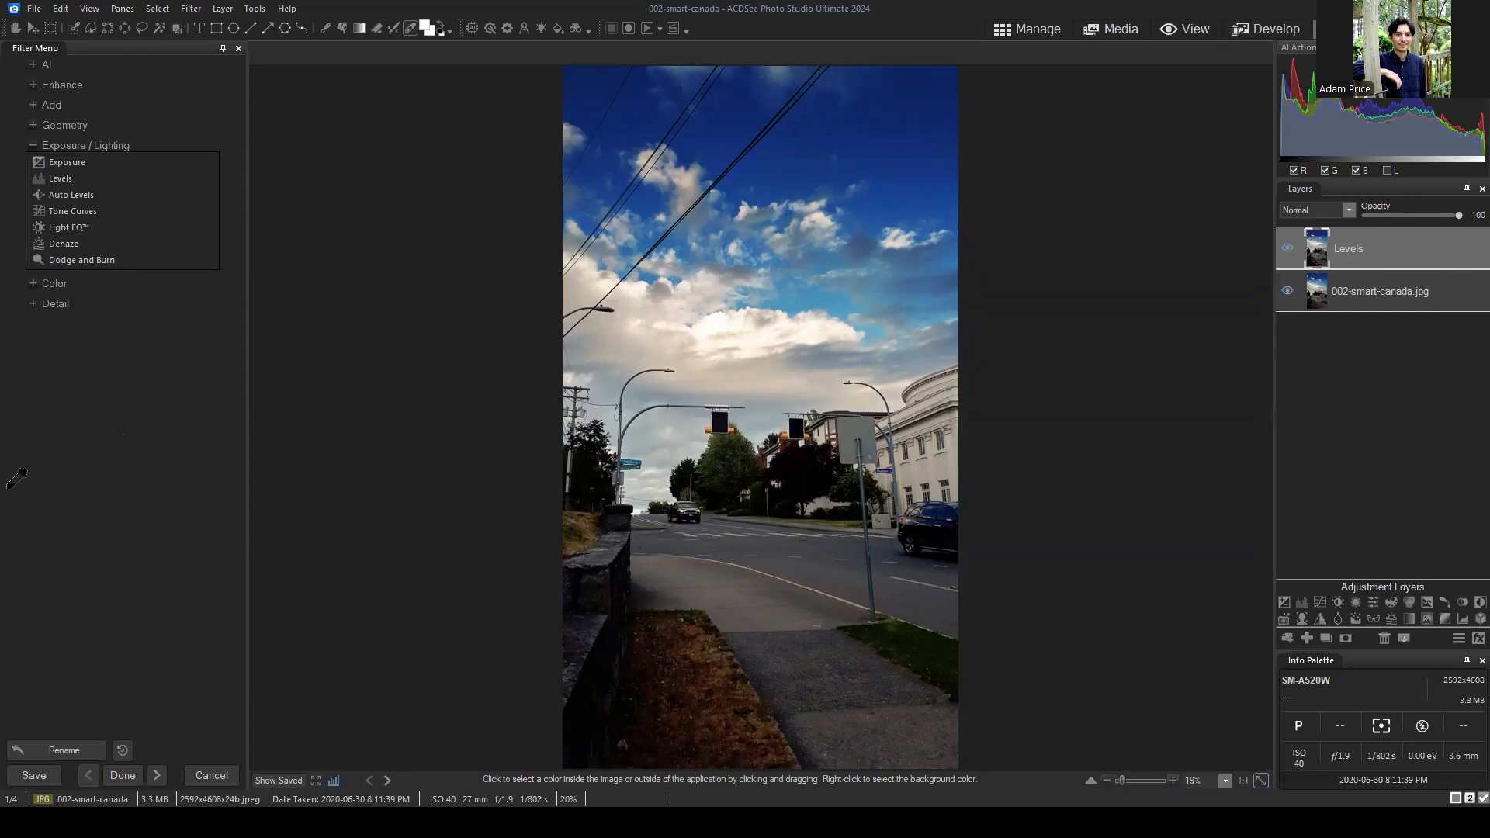
Open the Levels filter, lower Highlights to 225, and compare the photo with the exposure warning off and on.
{"action": "left_click", "coordinate": [44, 194]}
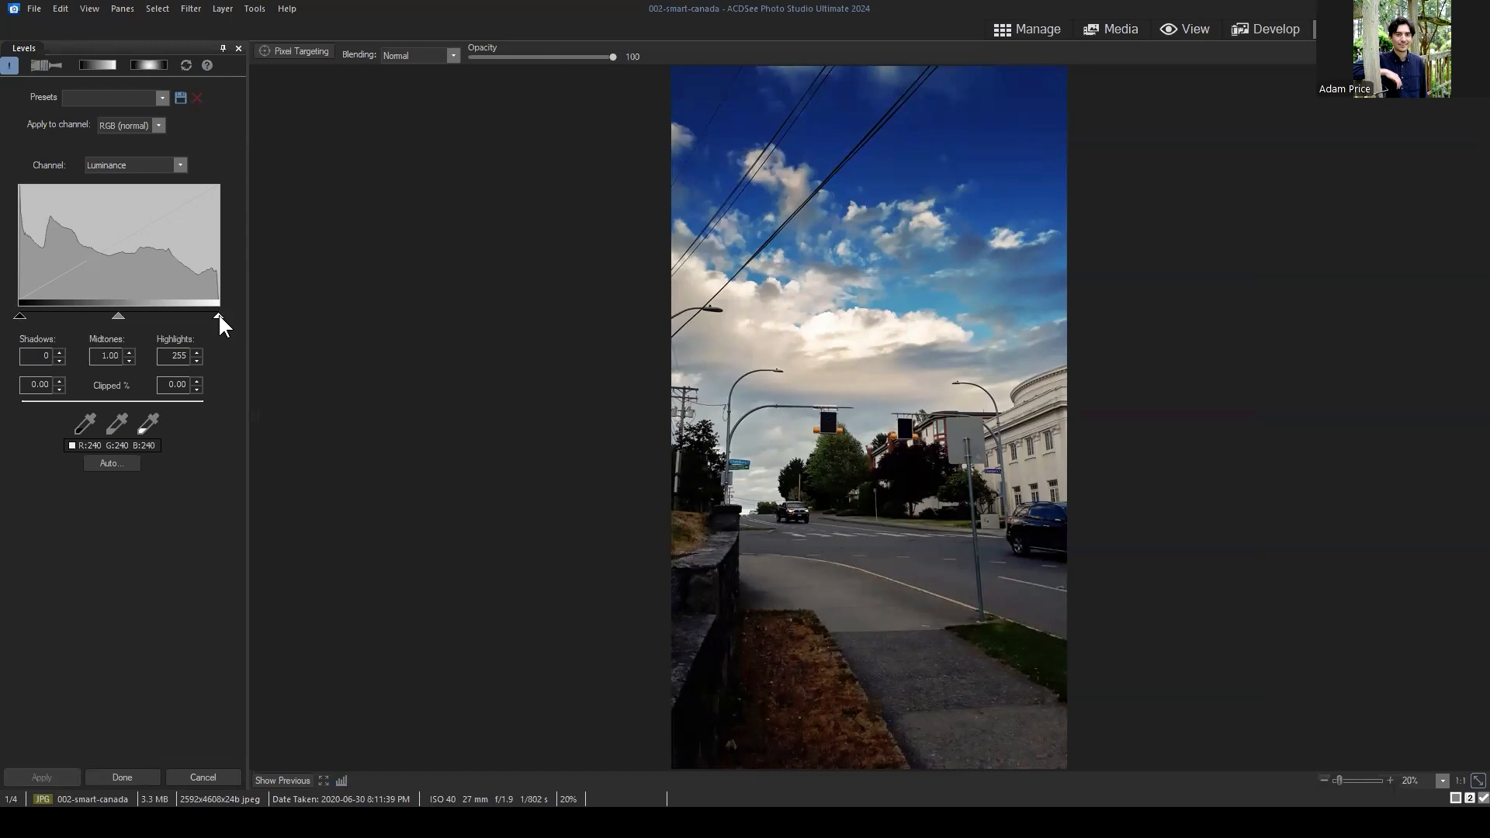
{"action": "mouse_move", "coordinate": [218, 314]}
{"action": "left_mouse_down"}
{"action": "mouse_move", "coordinate": [188, 310]}
{"action": "mouse_move", "coordinate": [199, 315]}
{"action": "left_mouse_up"}
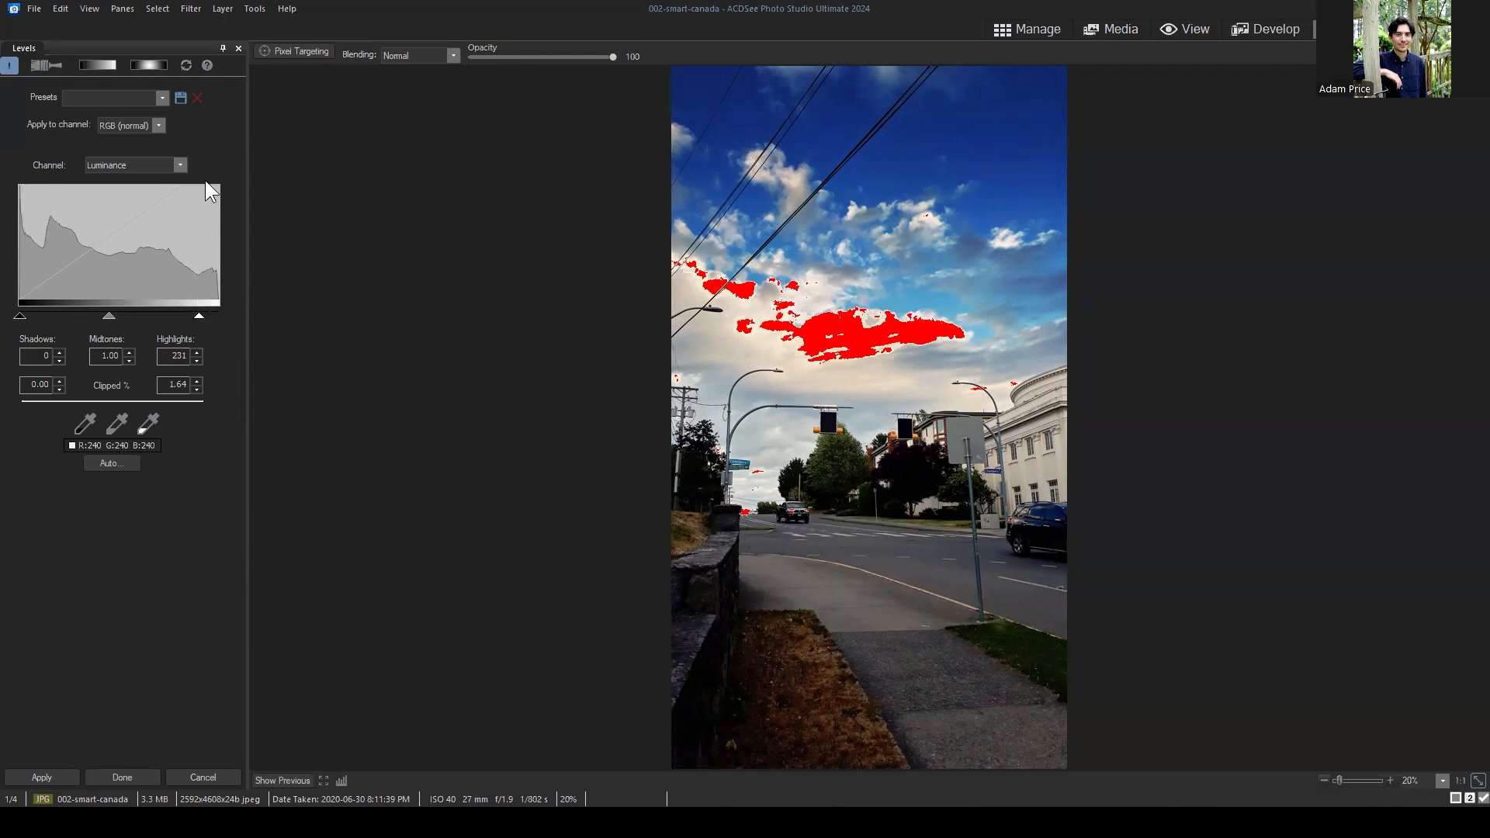
{"action": "left_click_drag", "start_coordinate": [199, 314], "coordinate": [193, 314]}
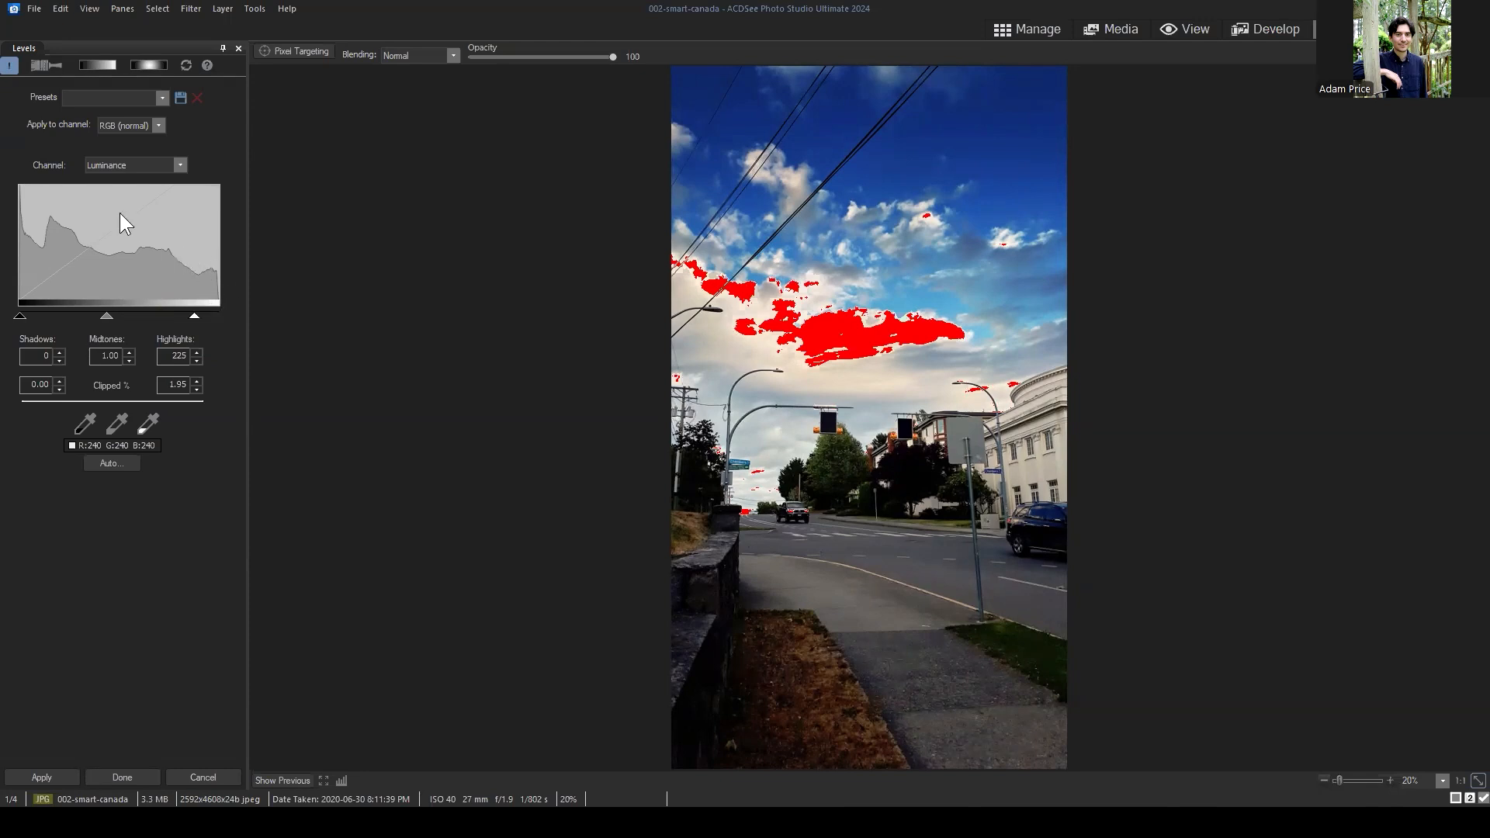
{"action": "left_click", "coordinate": [9, 66]}
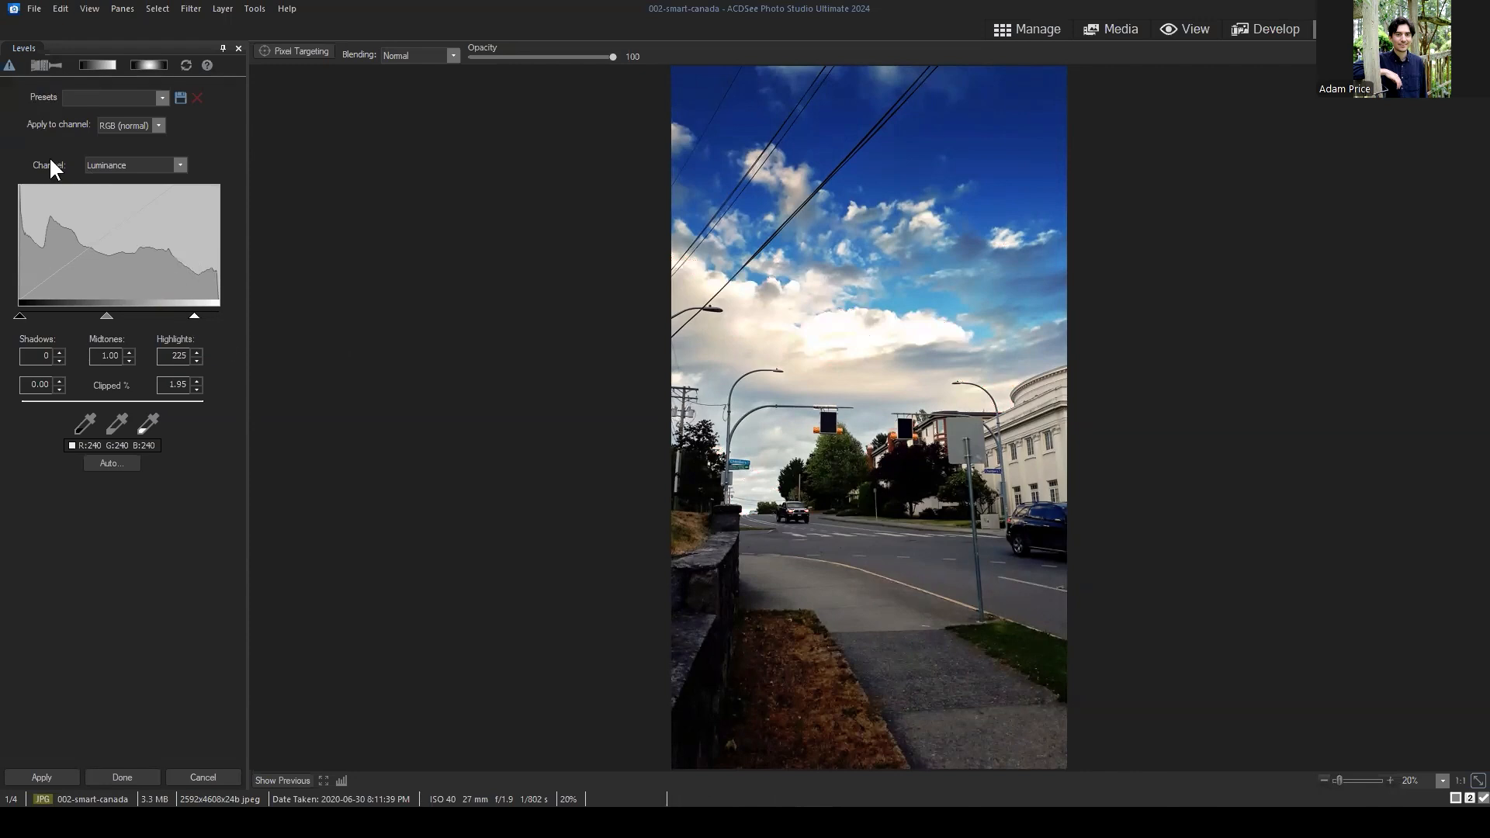
{"action": "left_click", "coordinate": [9, 68]}
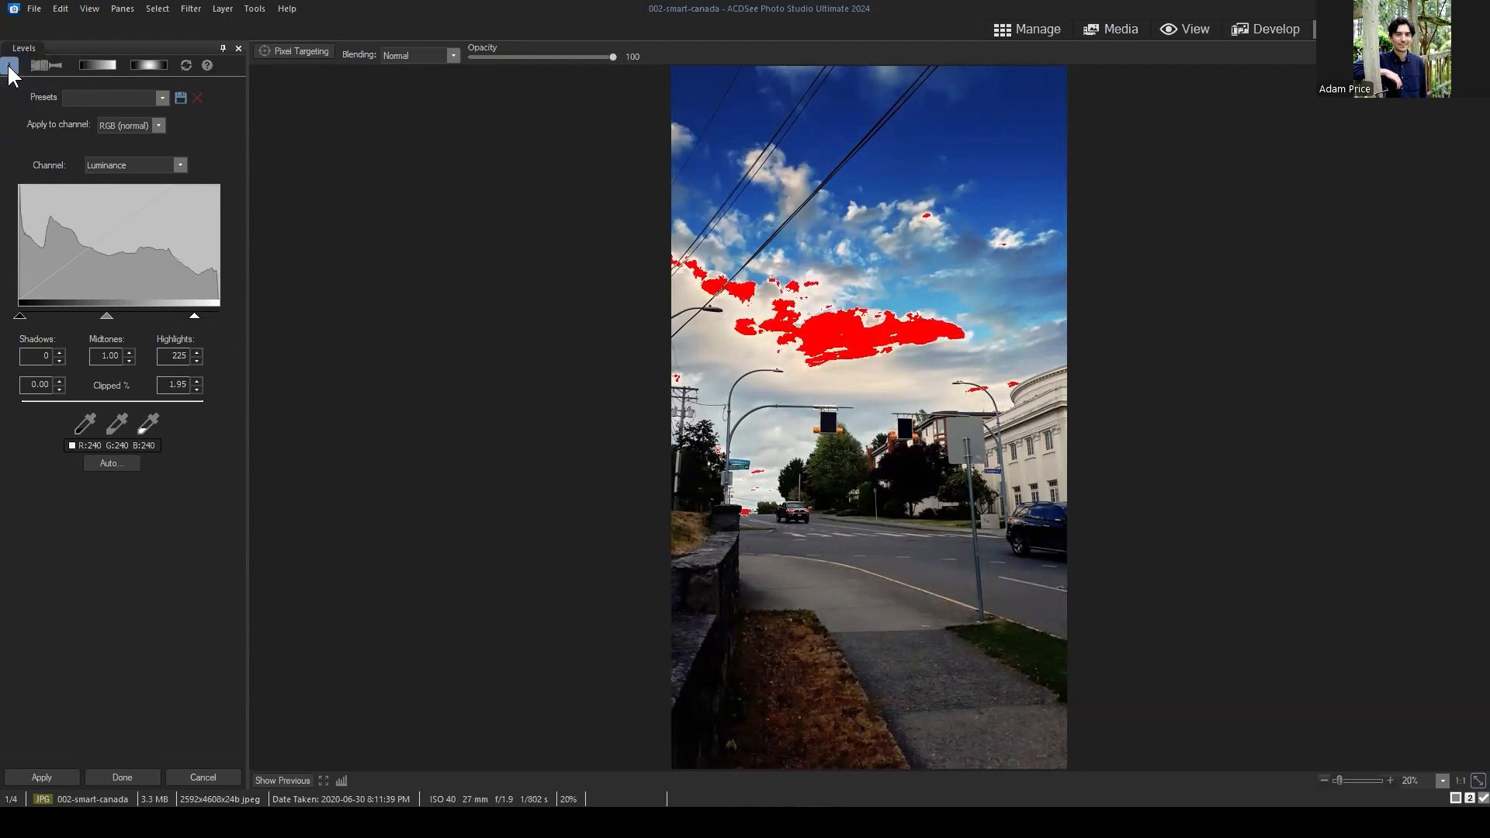
Turn off the exposure warning, try Highlights at 149, and restore Highlights to 255.
{"action": "left_click", "coordinate": [10, 69]}
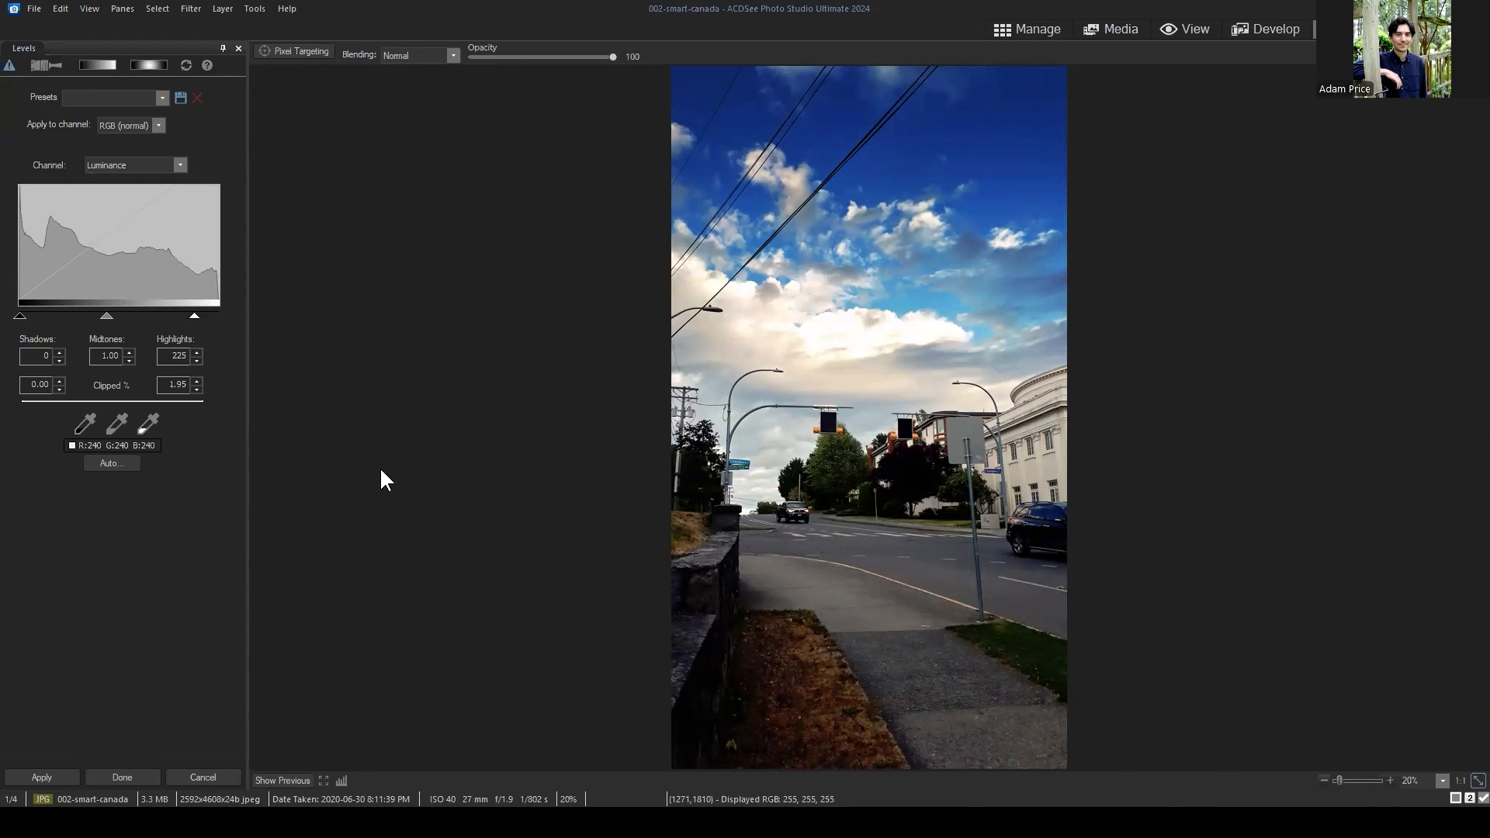
{"action": "left_click_drag", "start_coordinate": [194, 316], "coordinate": [135, 311]}
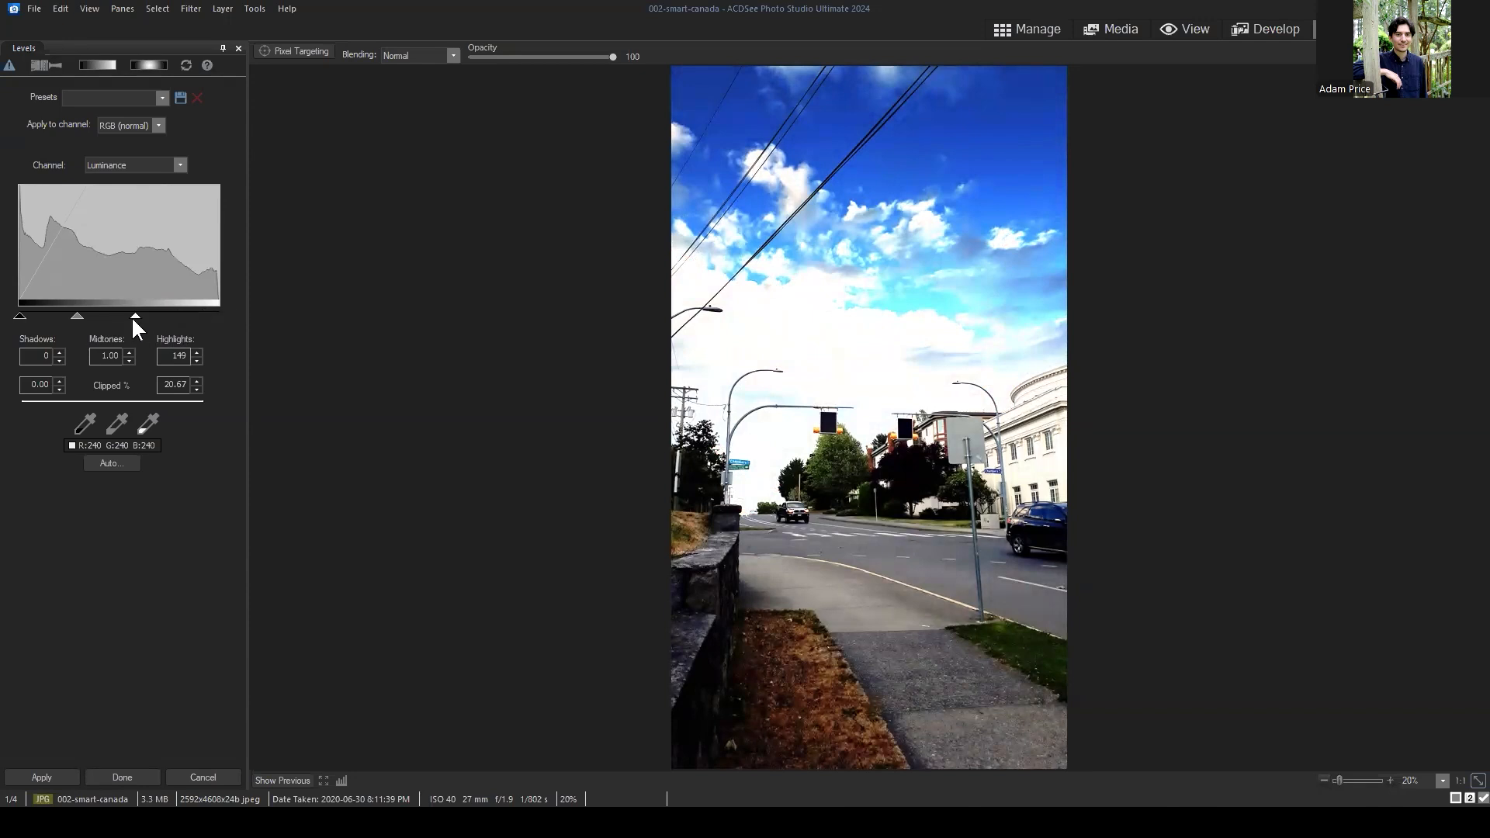
{"action": "left_click_drag", "start_coordinate": [137, 314], "coordinate": [254, 310]}
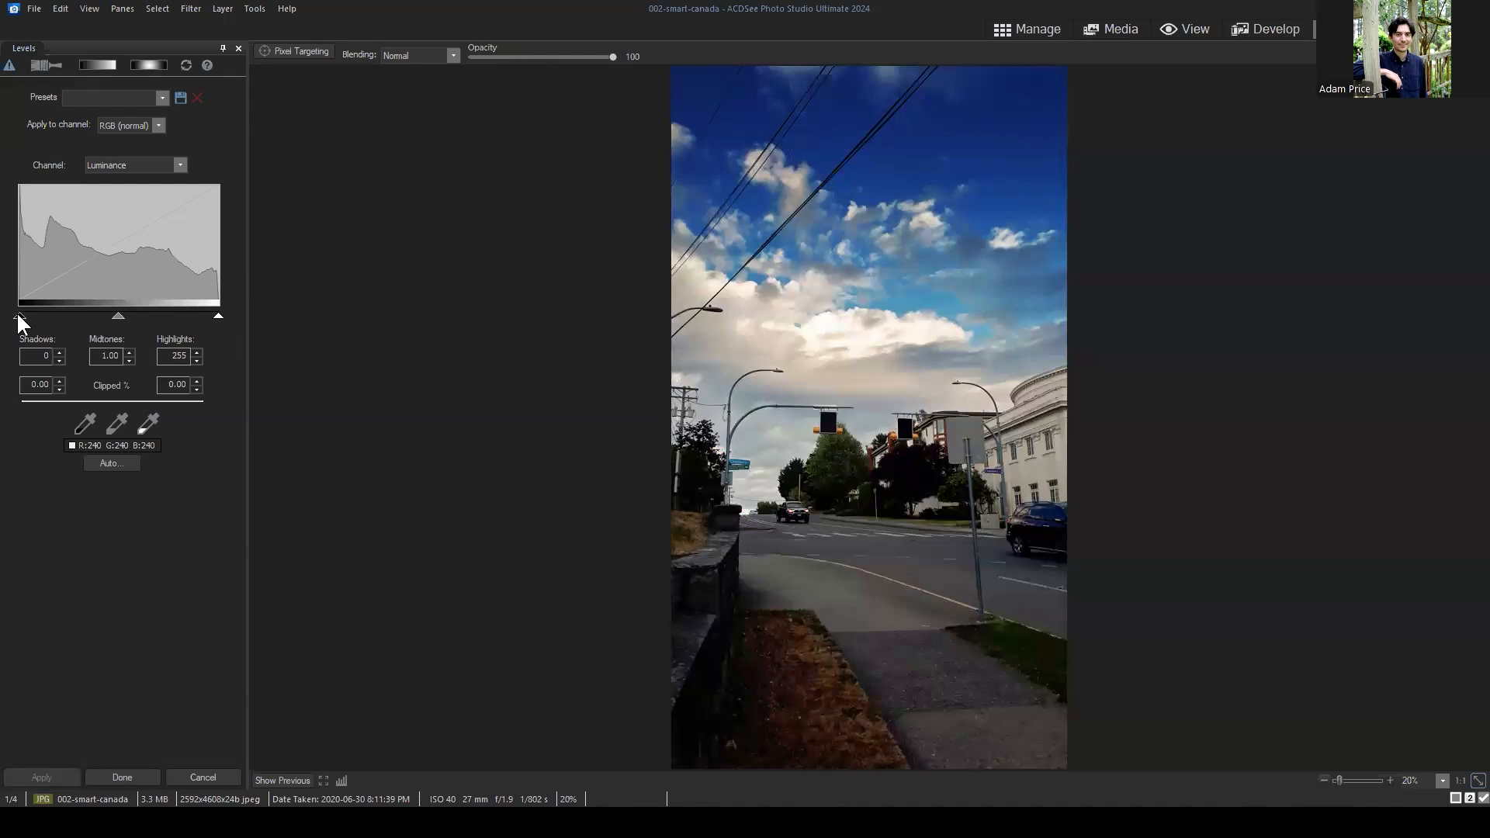
Raise the Levels Shadows to 28 and further to 89, checking shadow clipping by toggling the exposure warning, and leave the warning off.
{"action": "left_click_drag", "start_coordinate": [21, 315], "coordinate": [41, 315]}
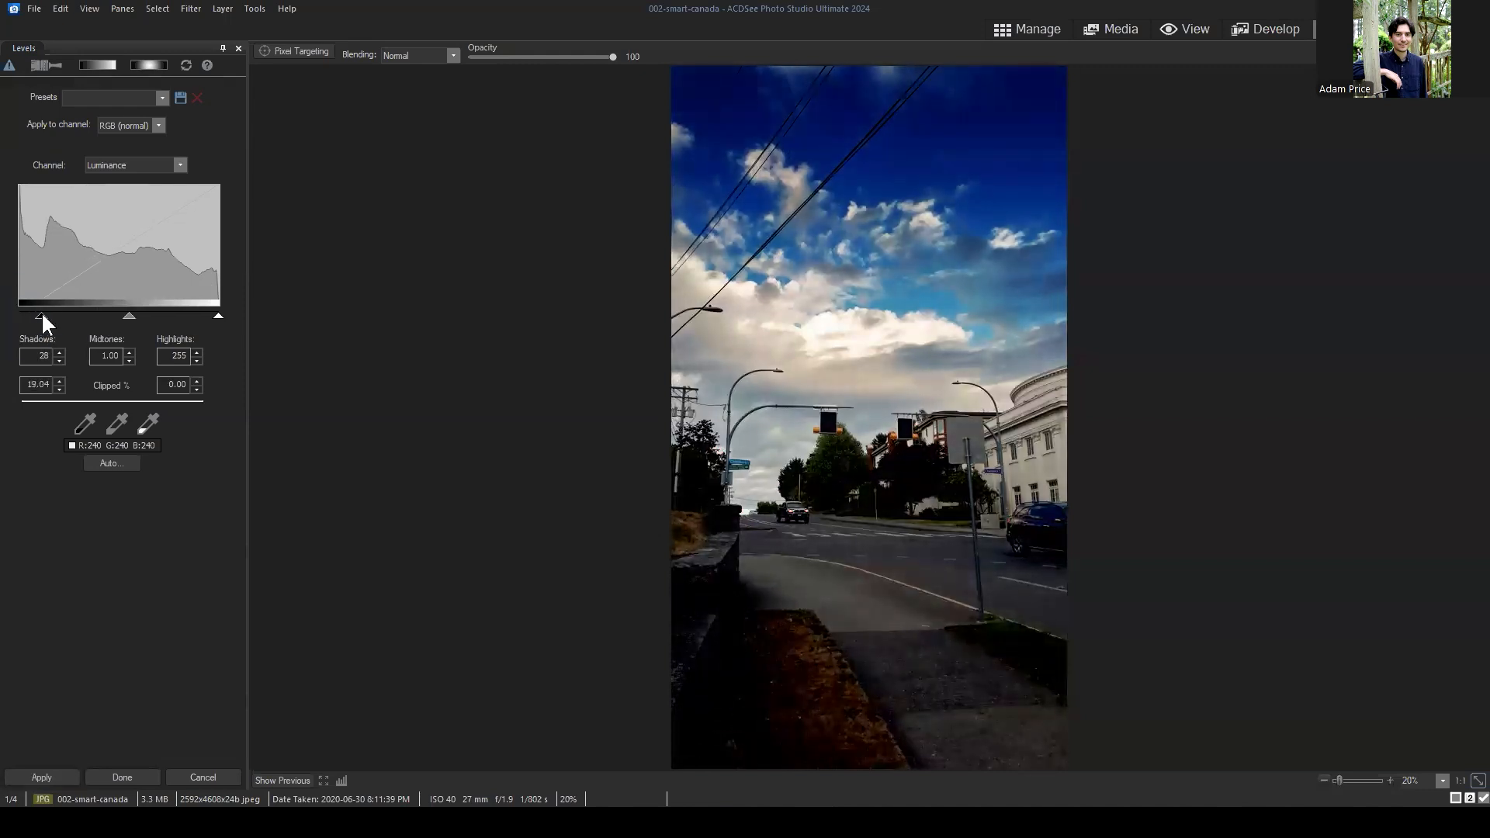
{"action": "left_click", "coordinate": [11, 66]}
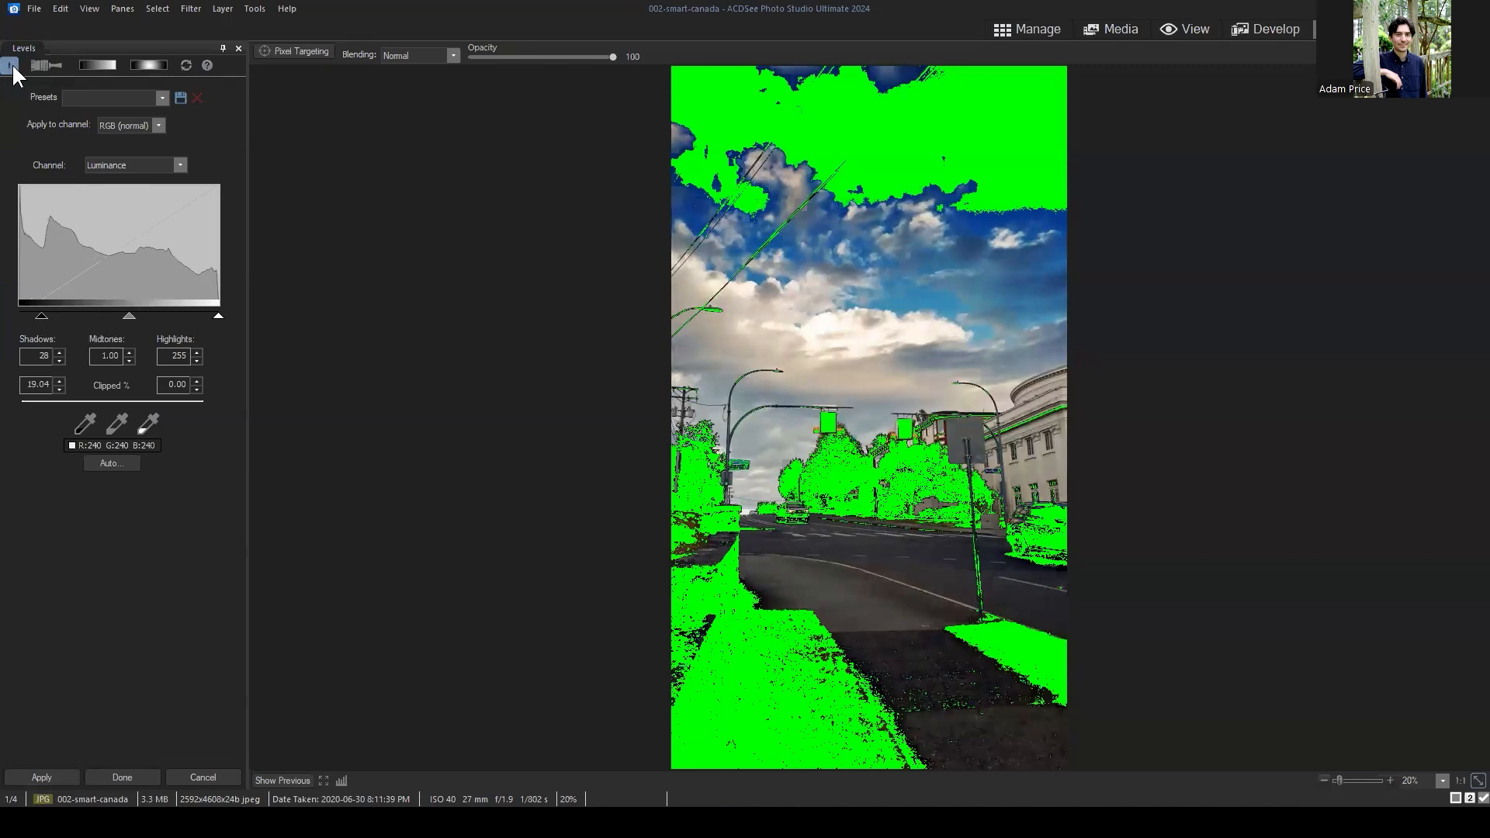
{"action": "left_click", "coordinate": [11, 66]}
{"action": "left_click", "coordinate": [10, 66]}
{"action": "left_click_drag", "start_coordinate": [41, 315], "coordinate": [89, 315]}
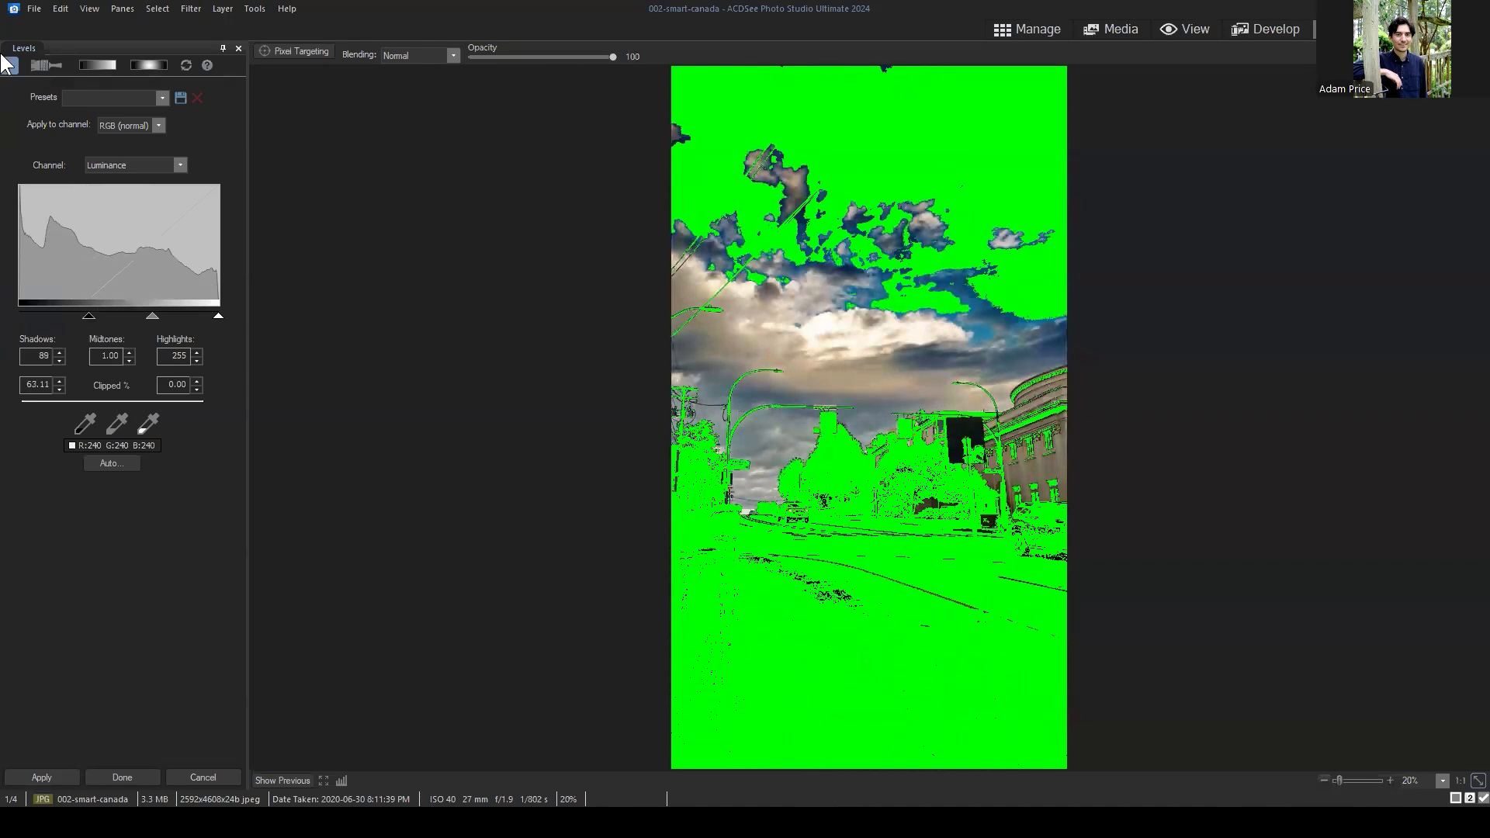
{"action": "left_click", "coordinate": [11, 65]}
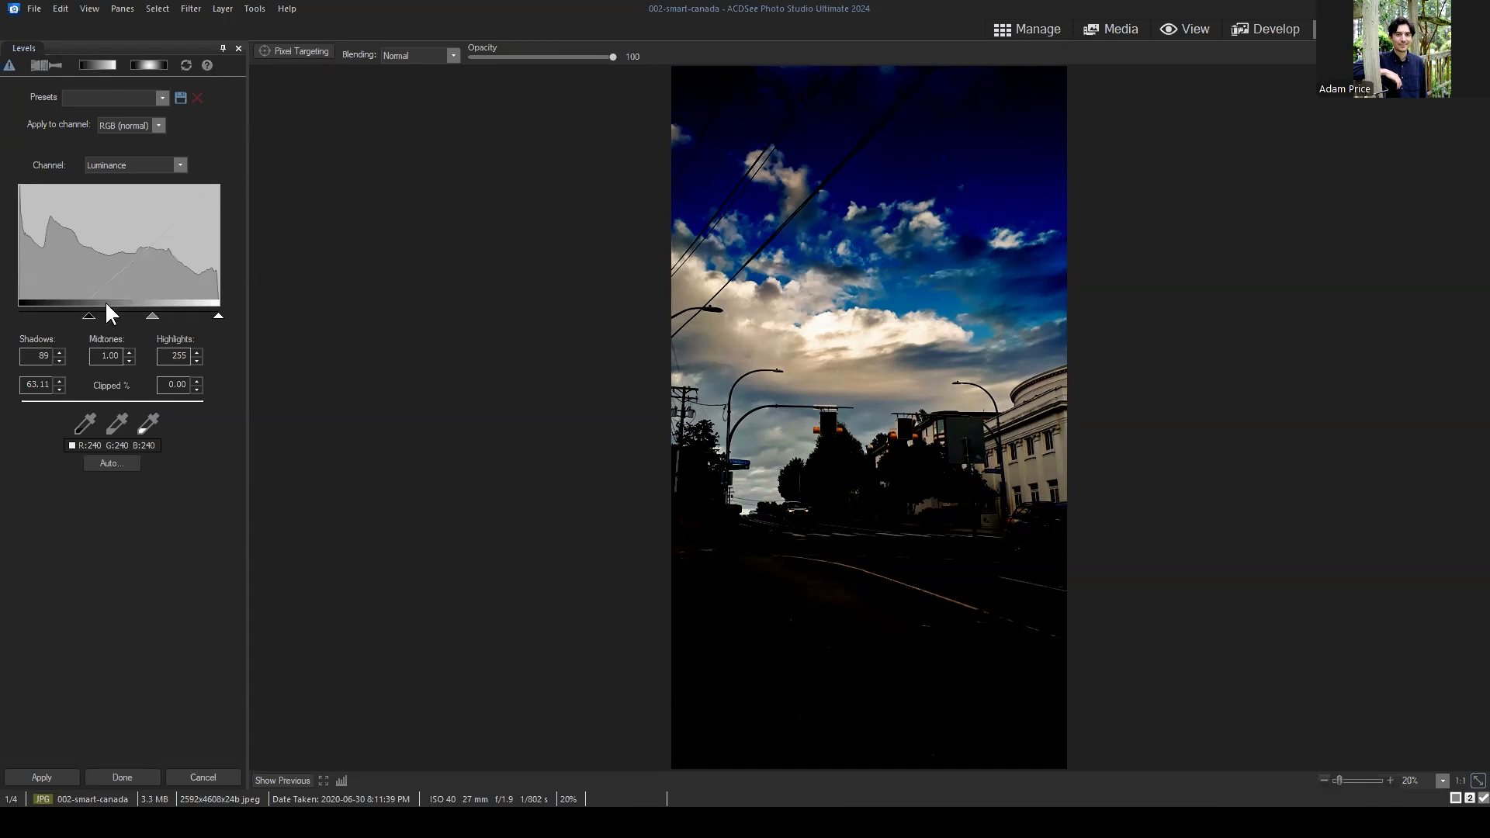
Raise the Levels Shadows to 97 and restore them to 0, leaving Highlights at 255.
{"action": "left_click_drag", "start_coordinate": [91, 317], "coordinate": [91, 315]}
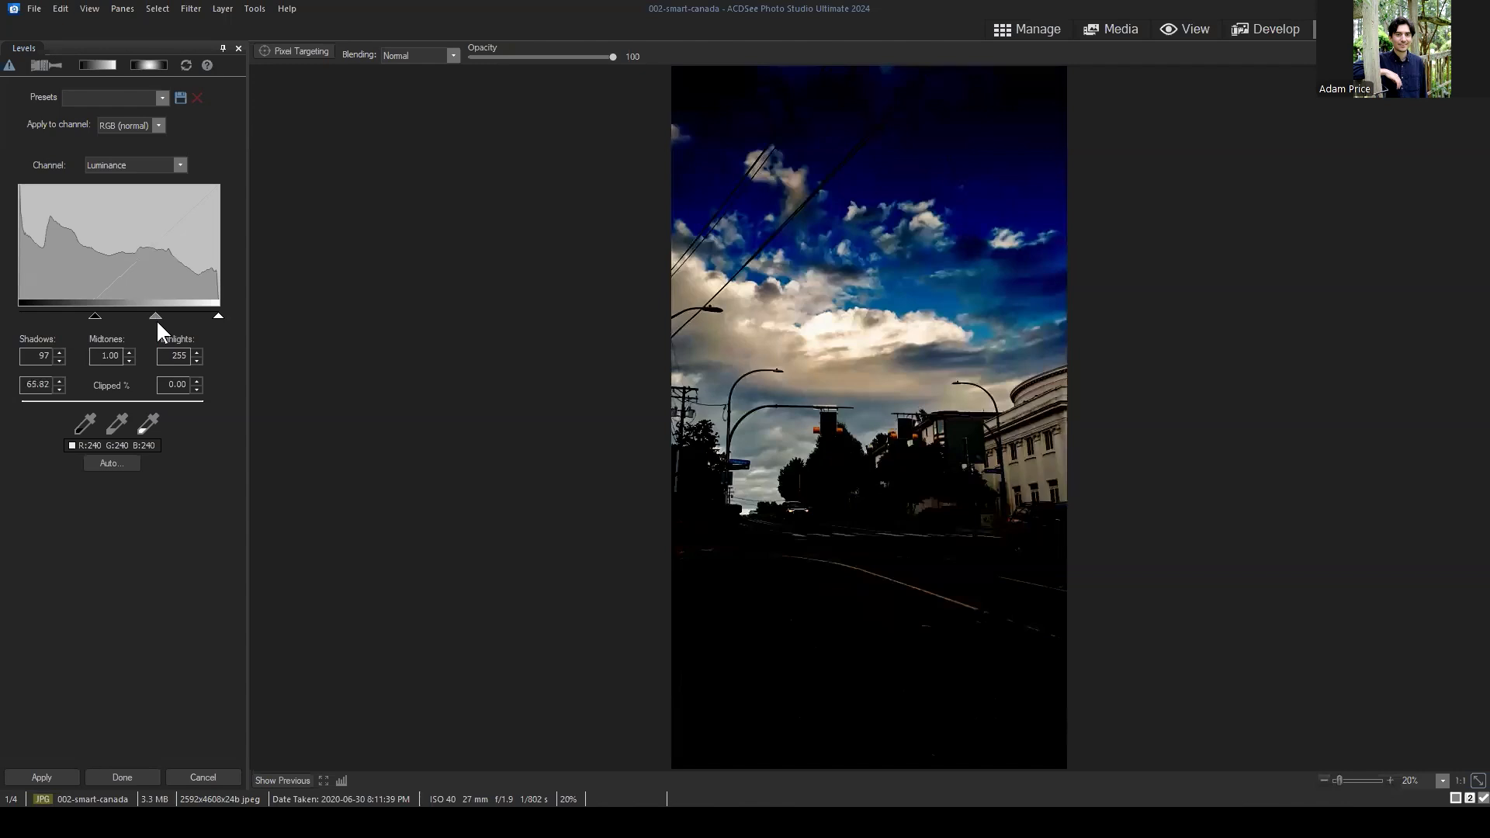
{"action": "left_click", "coordinate": [219, 314]}
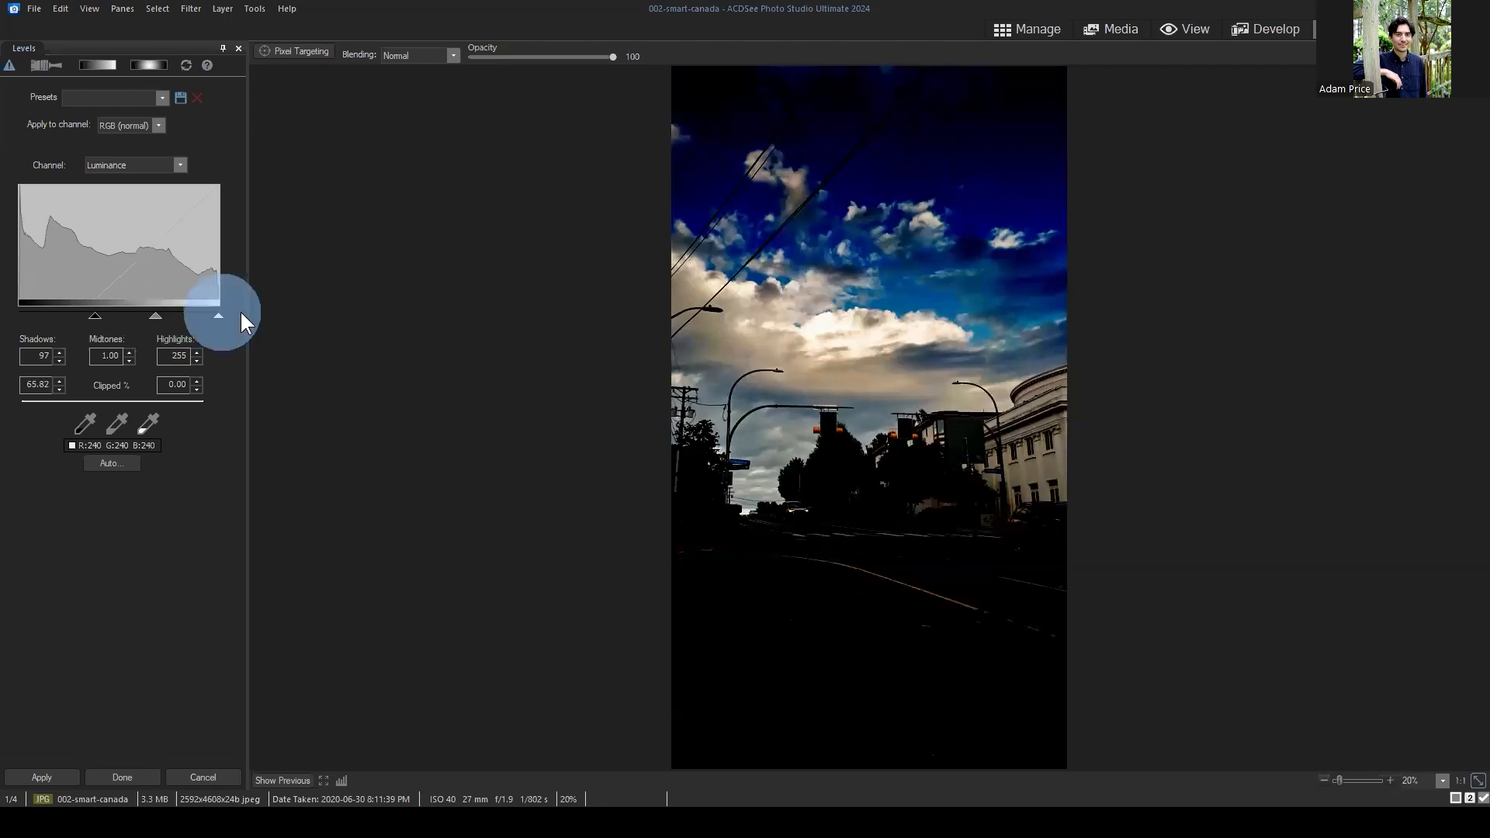
{"action": "double_click", "coordinate": [95, 314]}
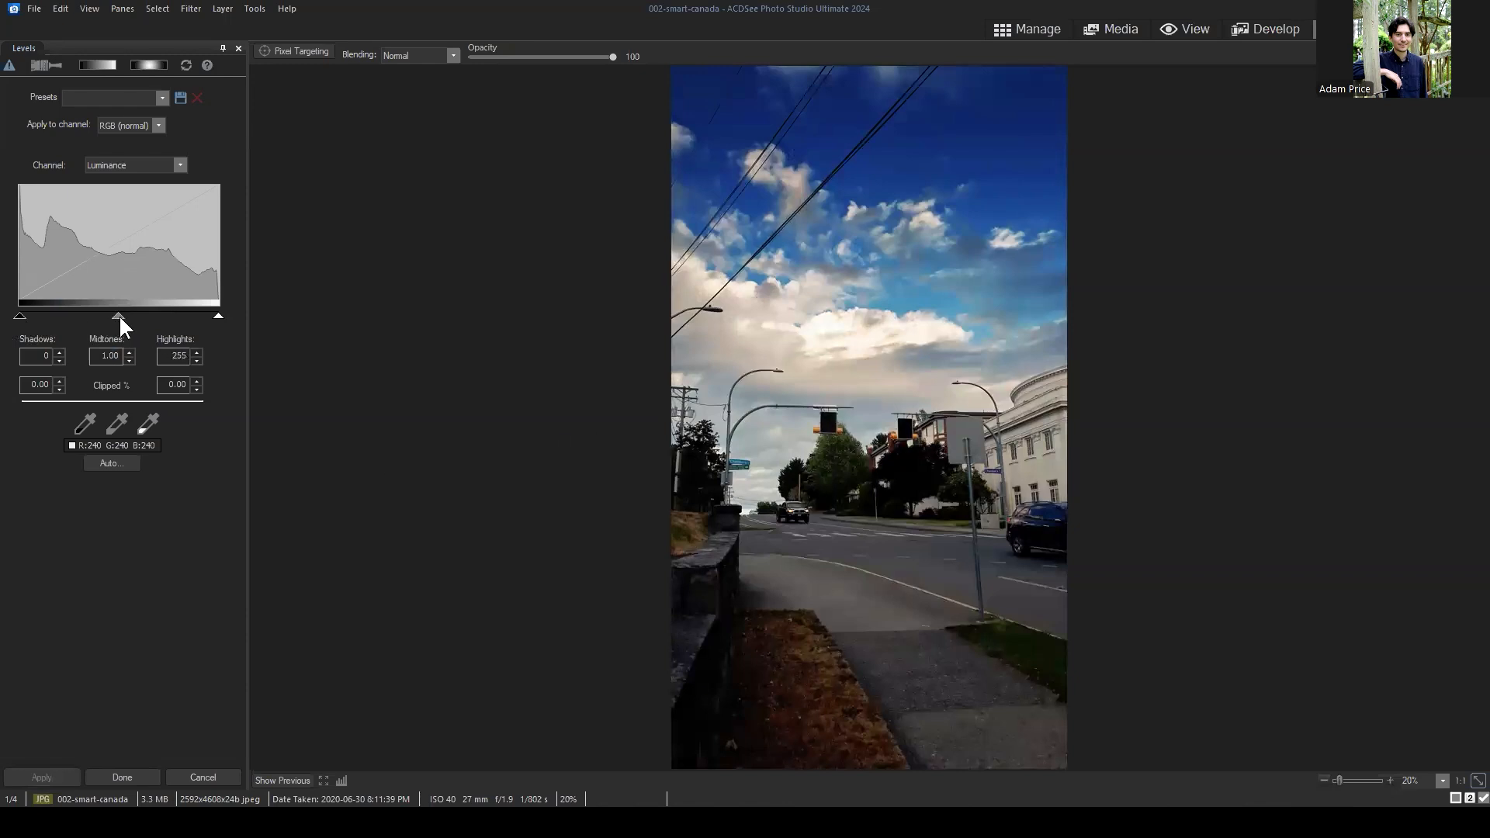
Try Levels Midtones at 0.51, 1.71 and 0.97, and reset the filter to its defaults.
{"action": "left_click_drag", "start_coordinate": [116, 316], "coordinate": [146, 314]}
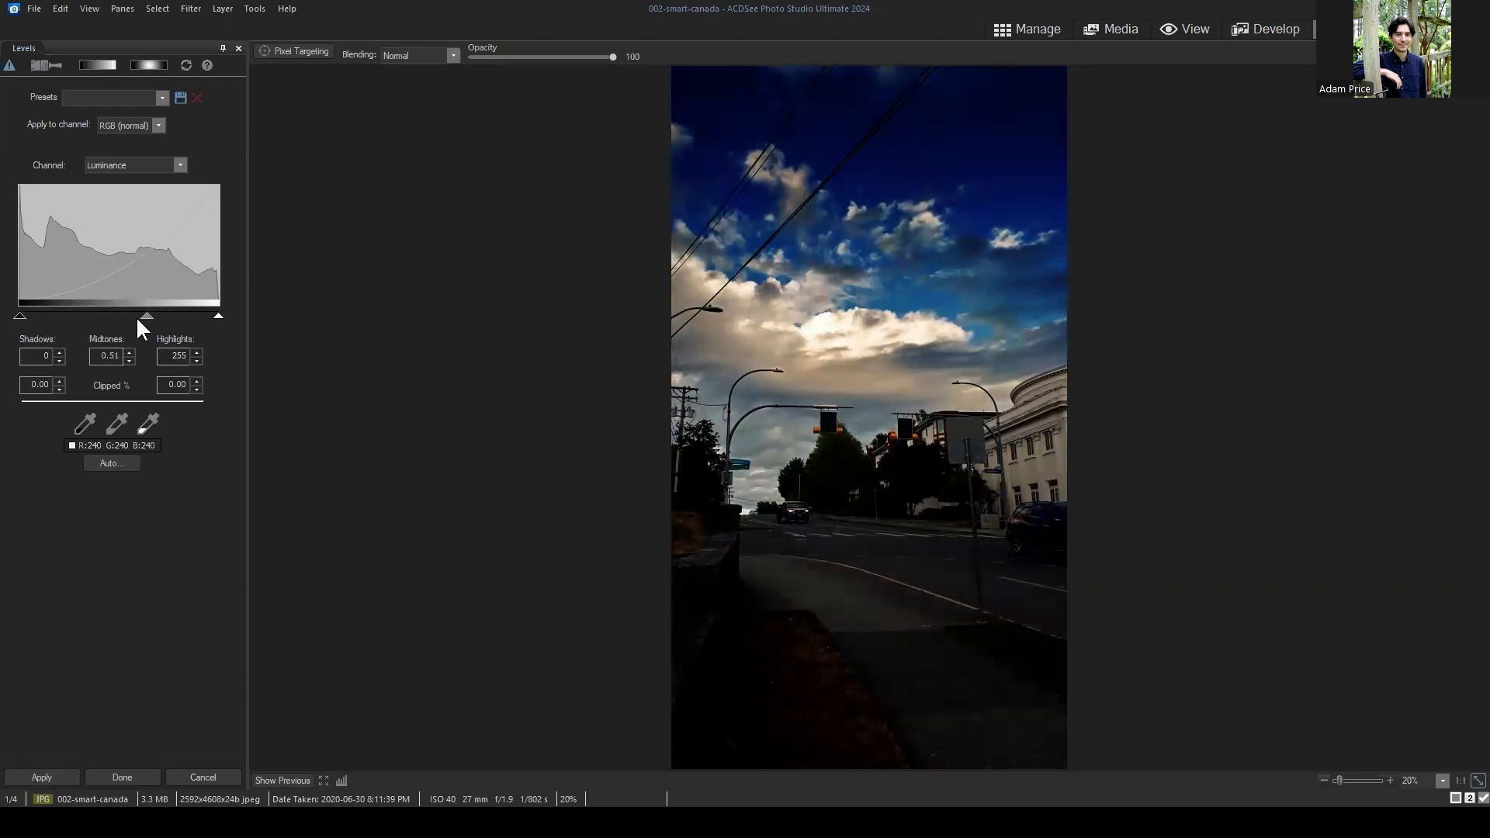
{"action": "left_click_drag", "start_coordinate": [146, 314], "coordinate": [95, 315]}
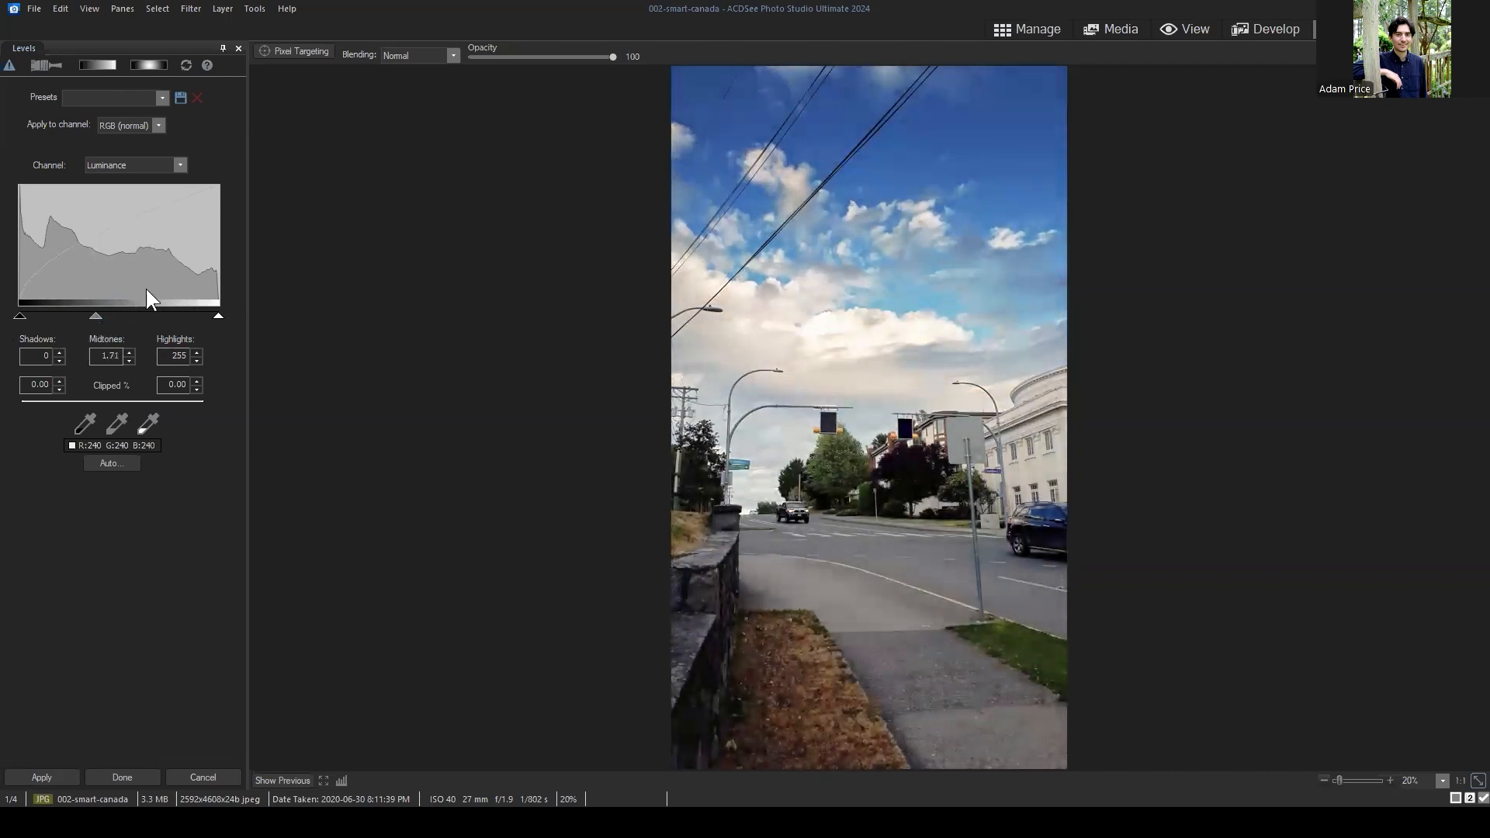
{"action": "left_click_drag", "start_coordinate": [97, 315], "coordinate": [120, 315]}
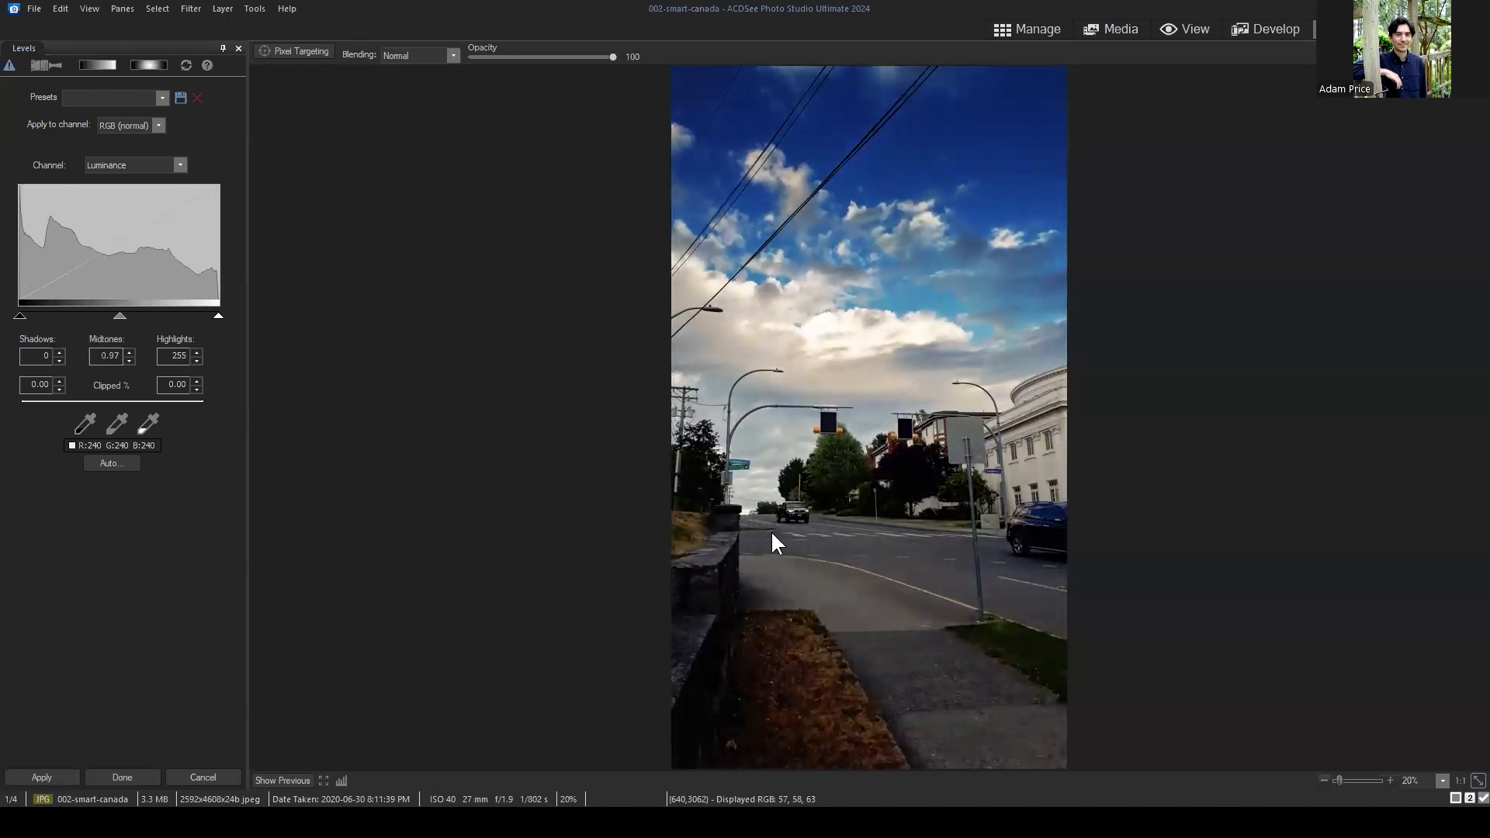
{"action": "left_click", "coordinate": [185, 63]}
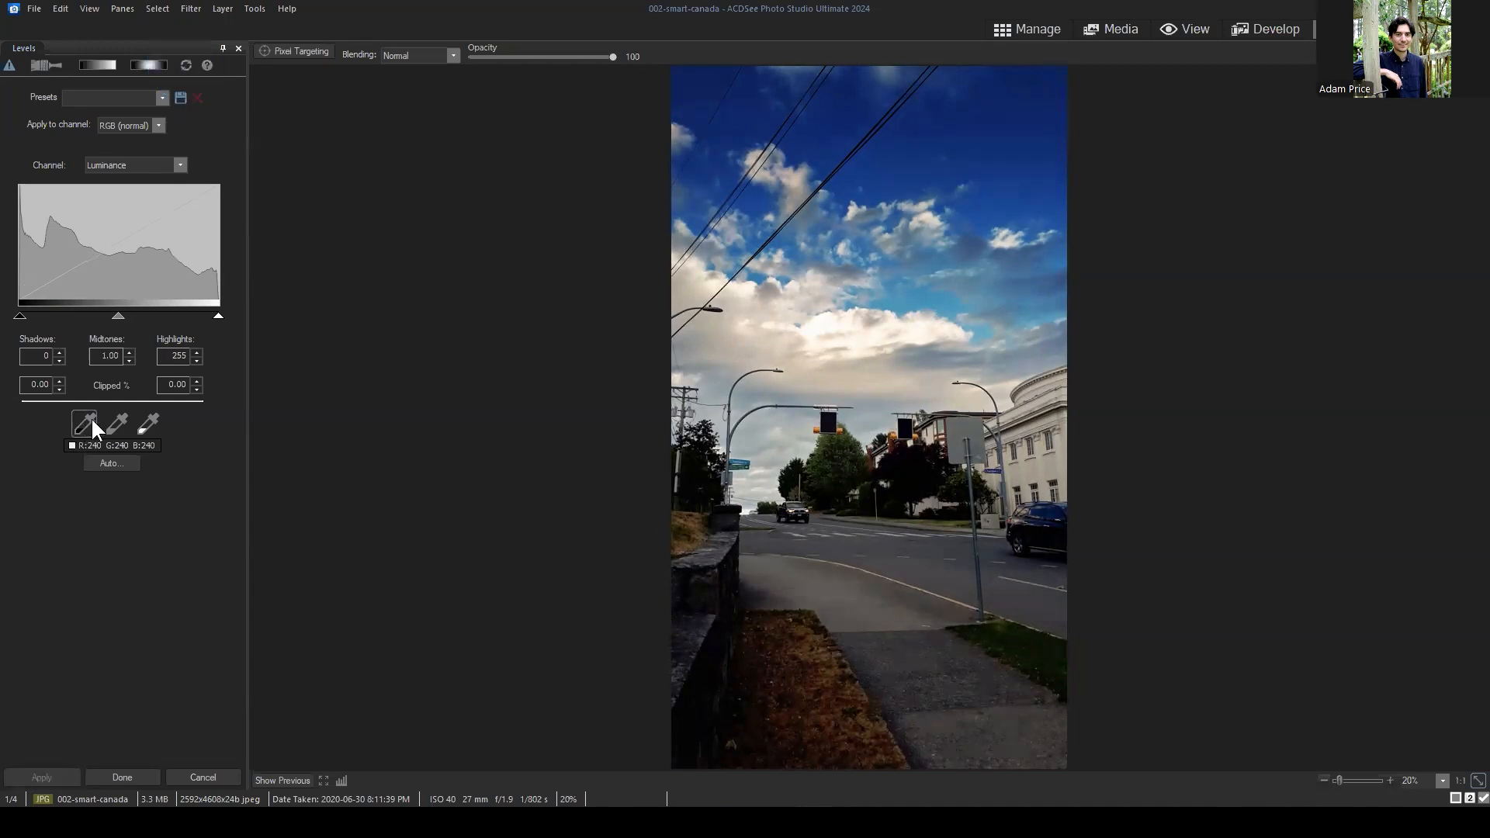
Sample the black point from the distant car and from the dark traffic light, and reset the Levels settings.
{"action": "left_click", "coordinate": [116, 423]}
{"action": "left_click", "coordinate": [85, 419]}
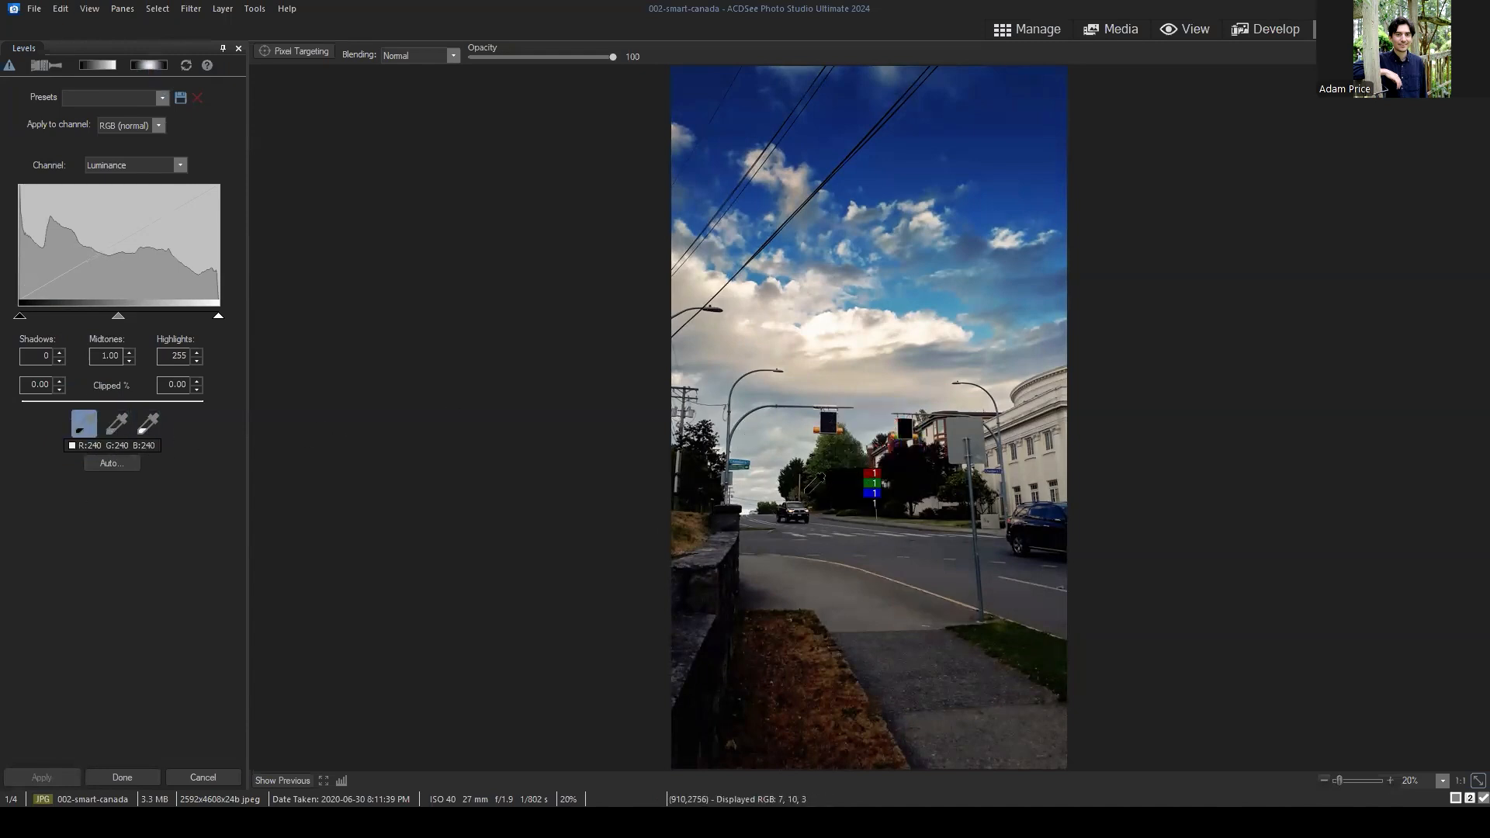
{"action": "left_click", "coordinate": [794, 515]}
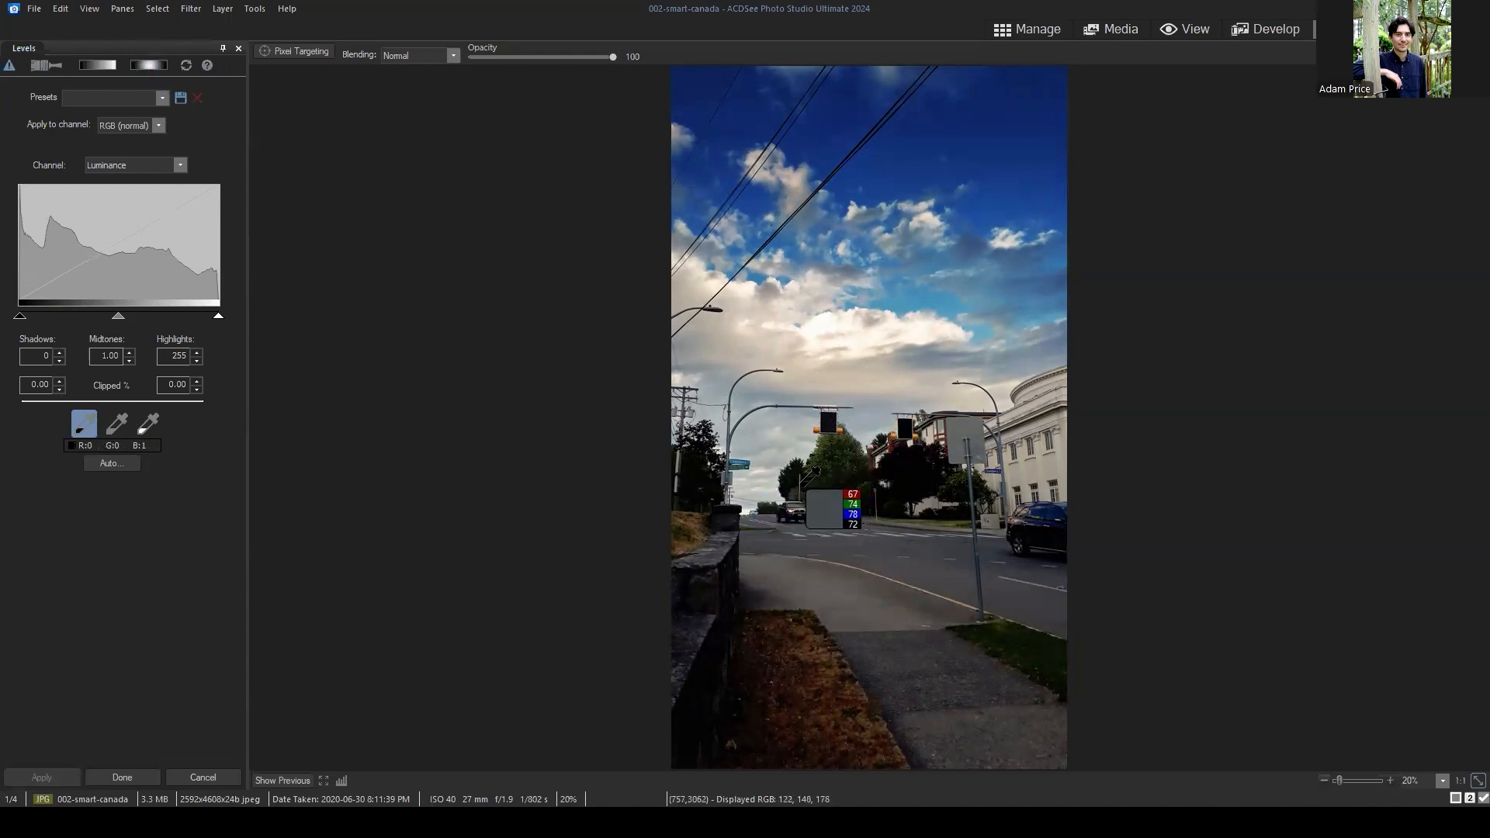
{"action": "left_click", "coordinate": [830, 422]}
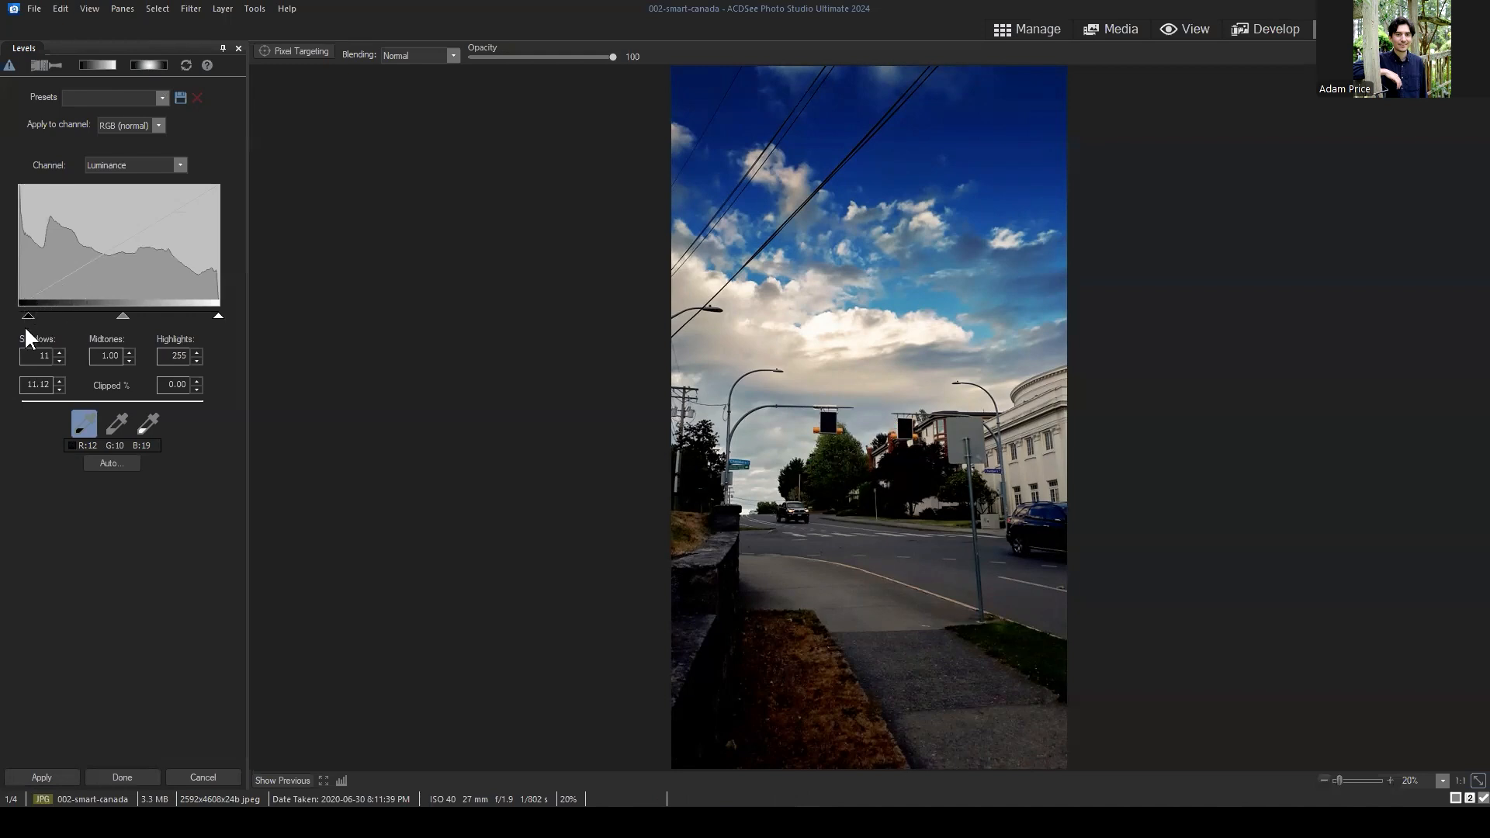
{"action": "left_click", "coordinate": [186, 66]}
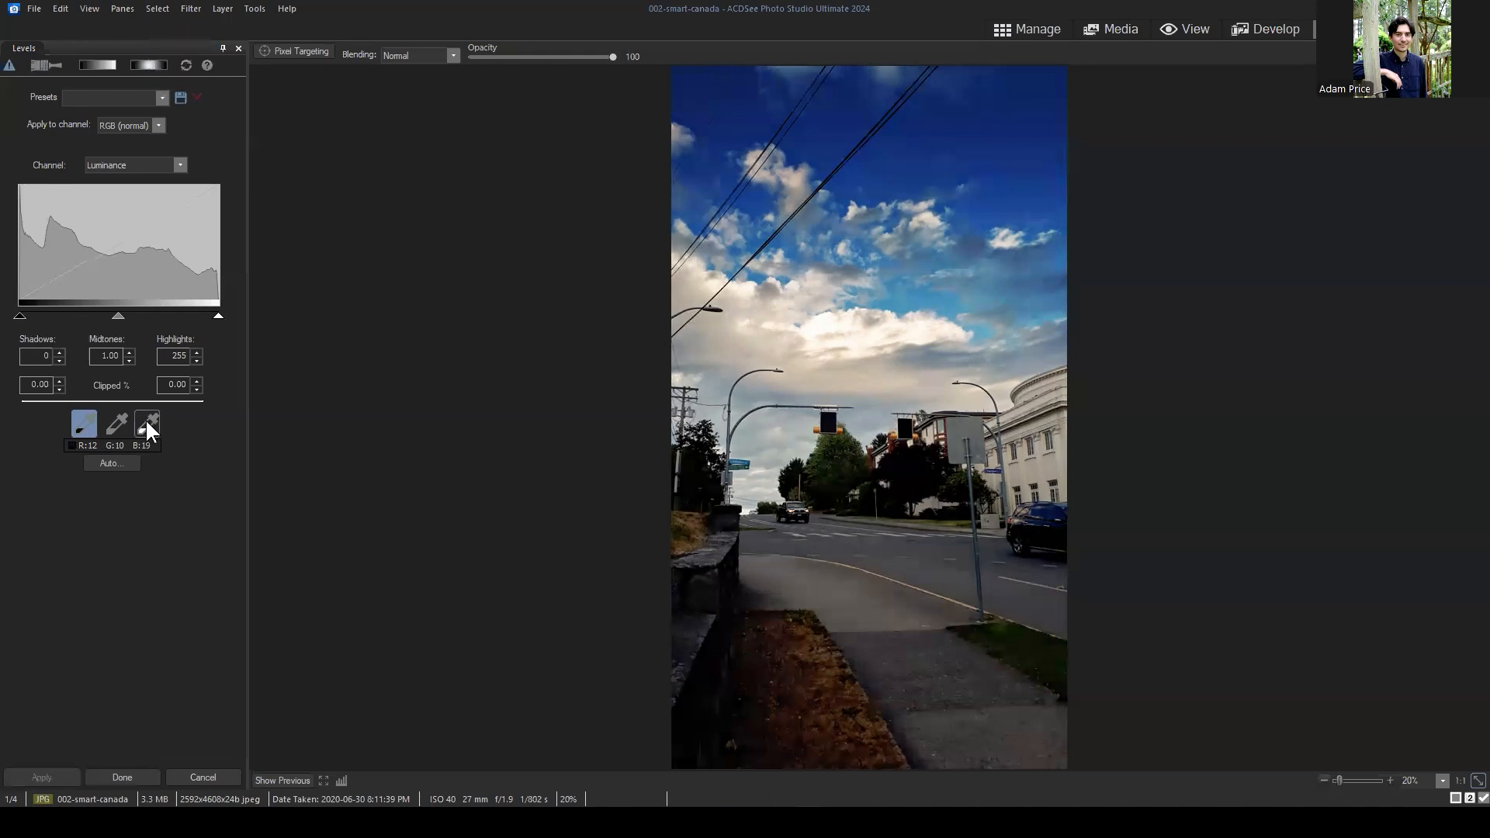
Sample the white point from the brightest cloud and from a dimmer cloud, and restore Highlights to 255.
{"action": "left_click", "coordinate": [147, 423]}
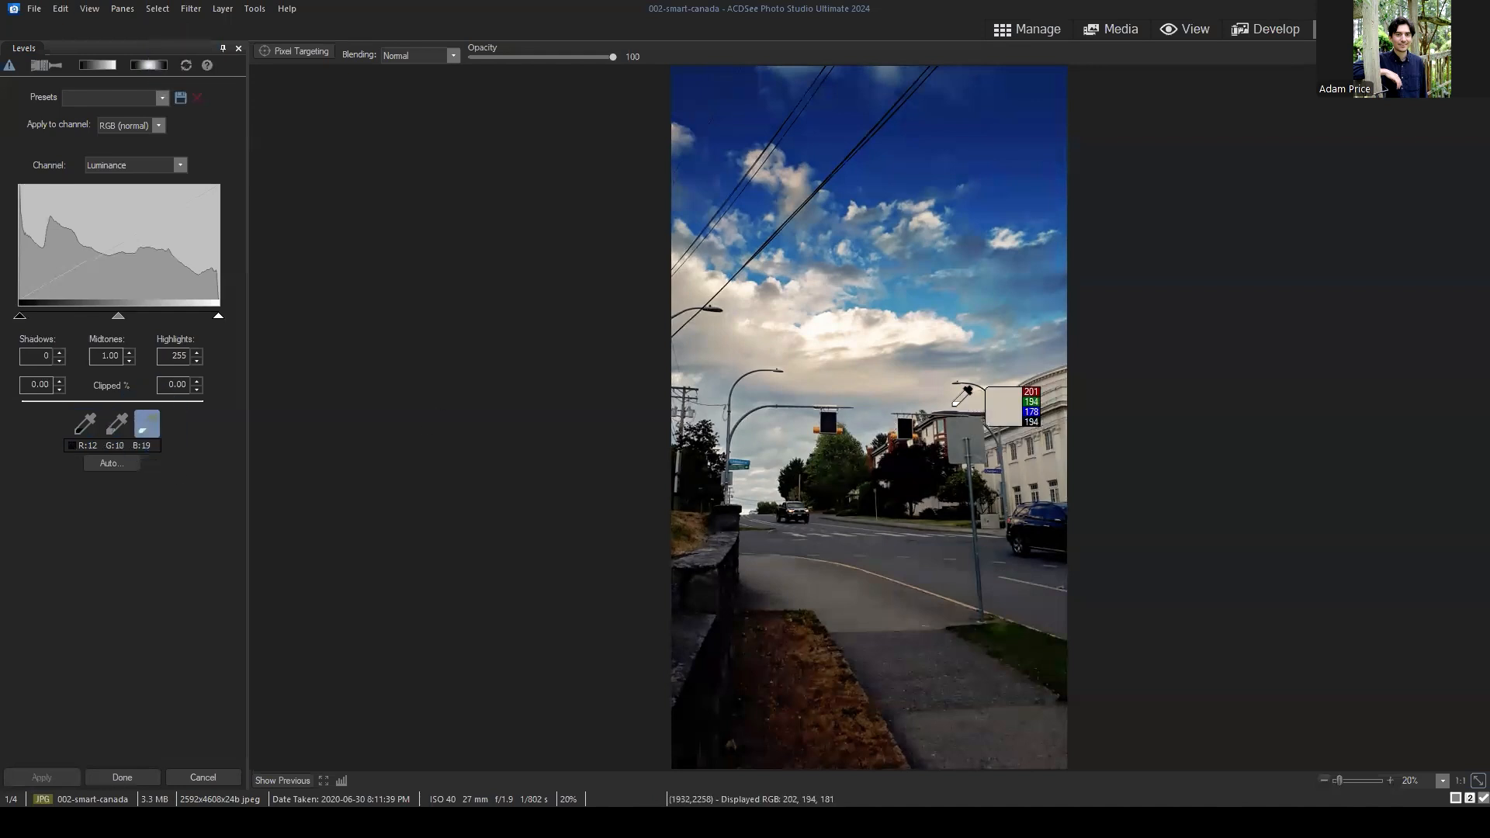
{"action": "left_click", "coordinate": [825, 319]}
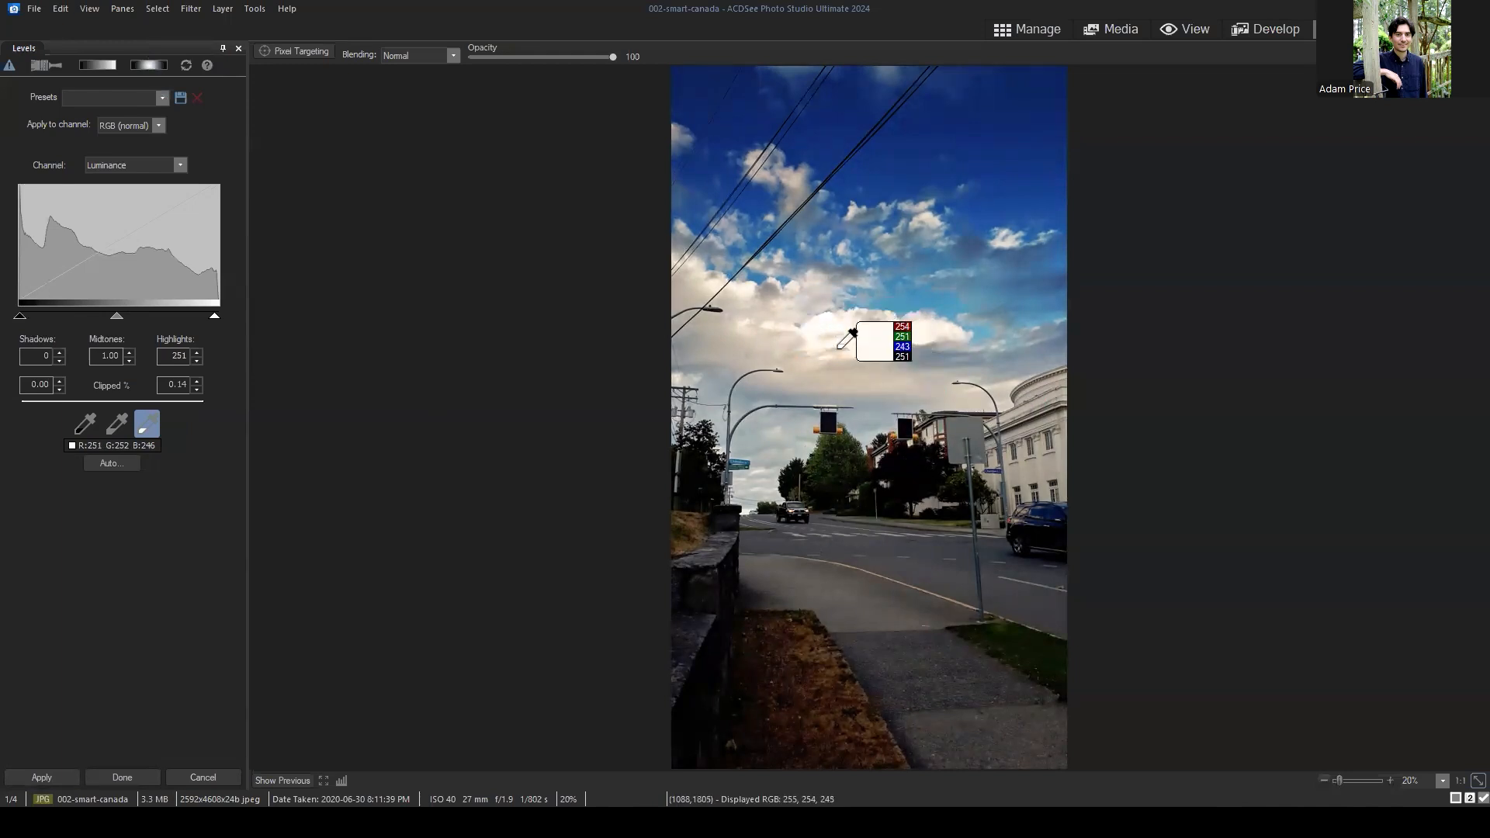
{"action": "left_click", "coordinate": [931, 215]}
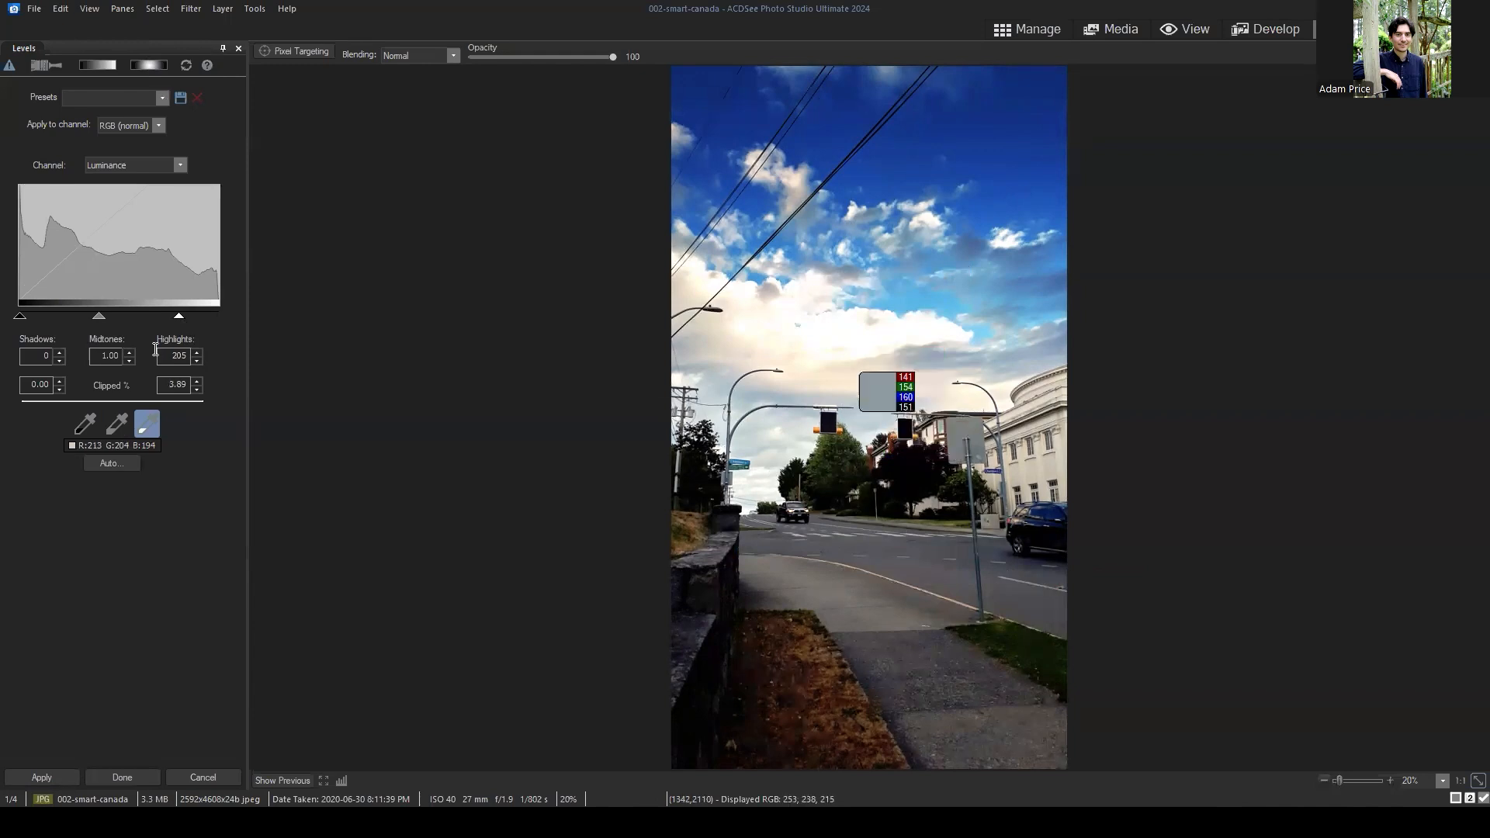
{"action": "left_click_drag", "start_coordinate": [179, 315], "coordinate": [230, 313]}
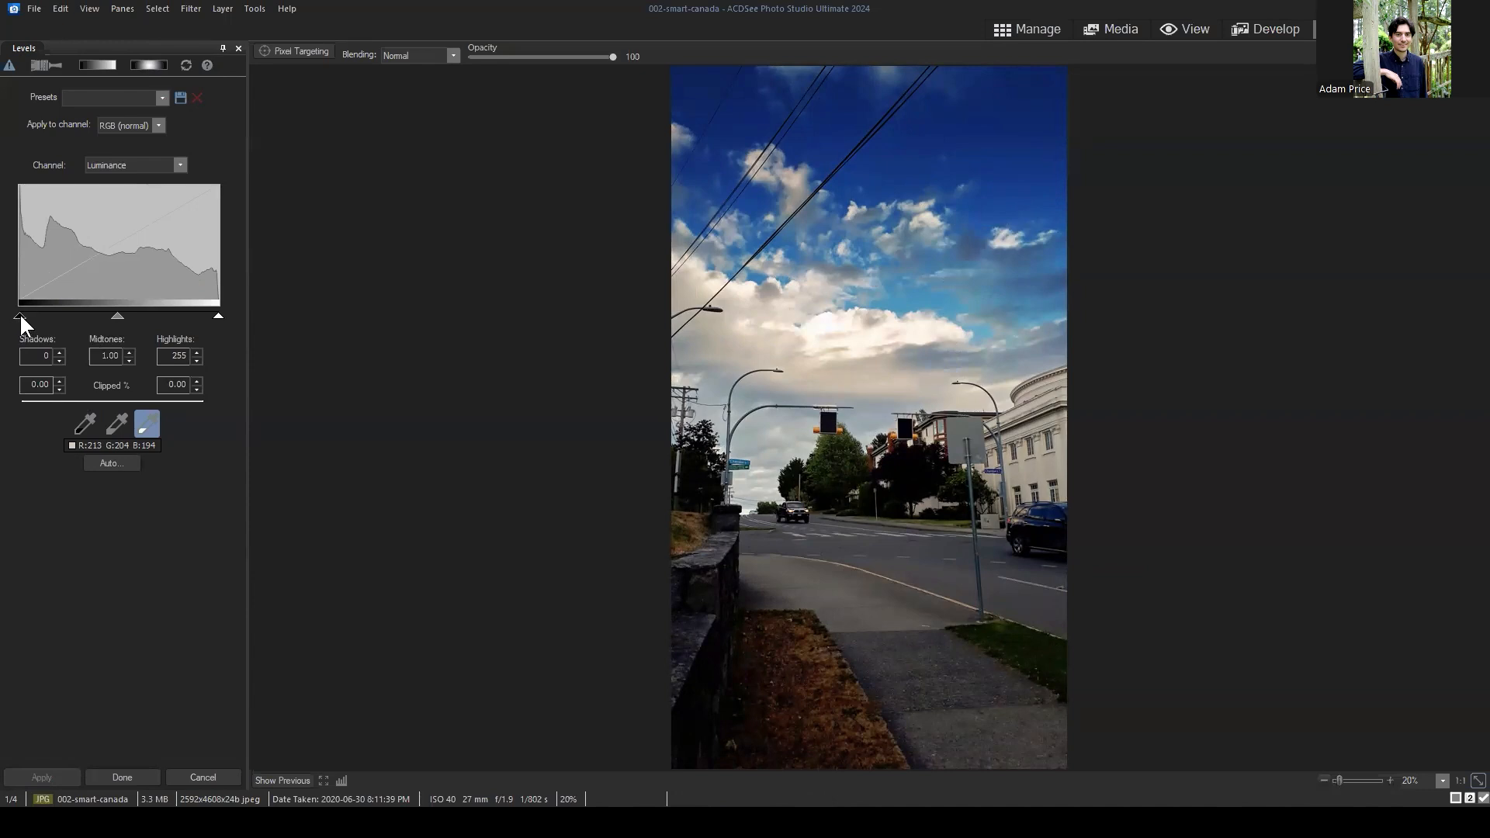
Set the Levels Shadows to 11 and Midtones to 1.23, and compare the photo with its previous version.
{"action": "left_click_drag", "start_coordinate": [20, 315], "coordinate": [32, 316]}
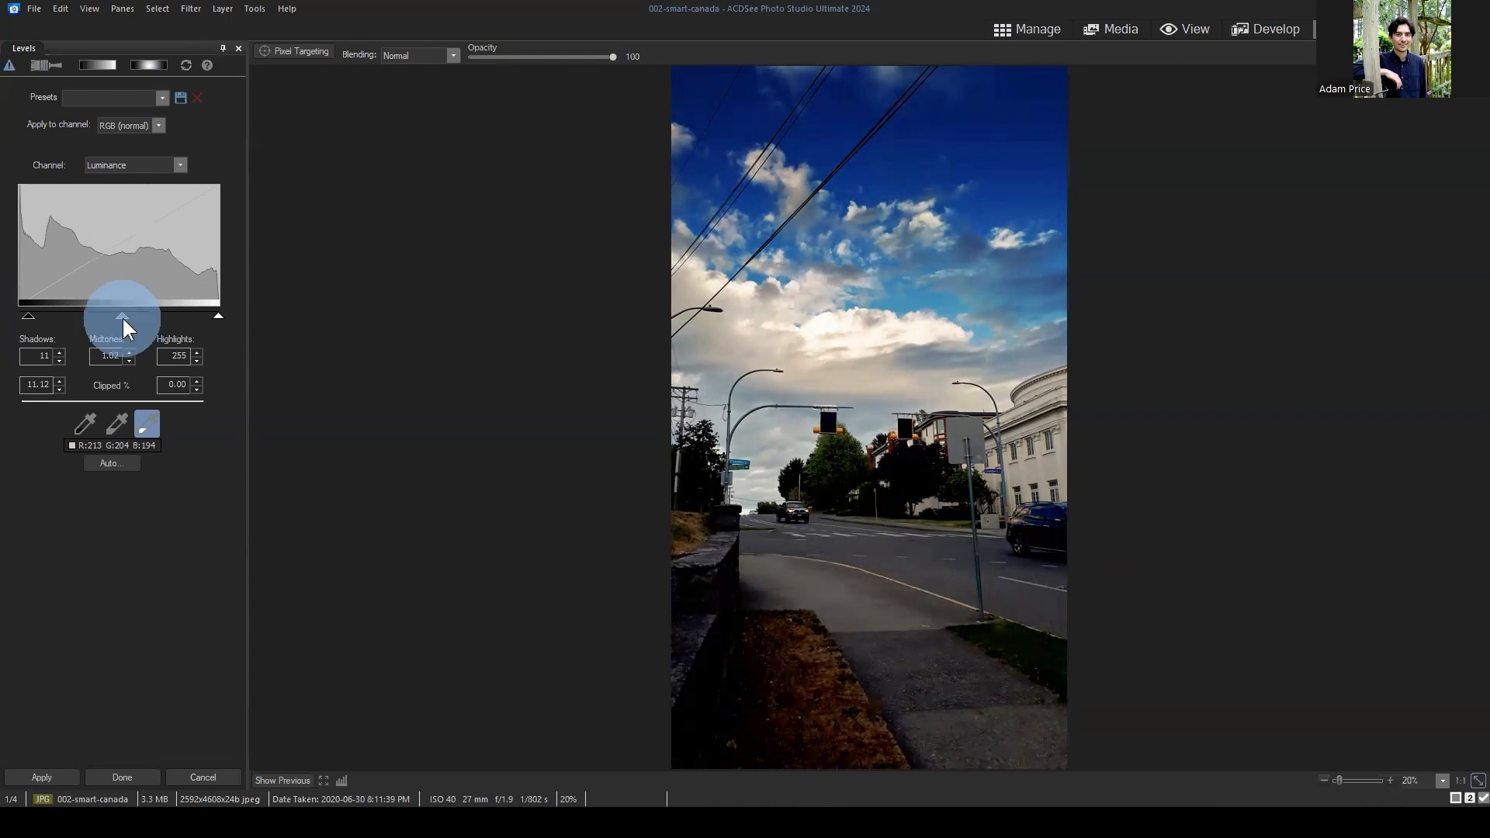
{"action": "left_click_drag", "start_coordinate": [122, 315], "coordinate": [114, 310]}
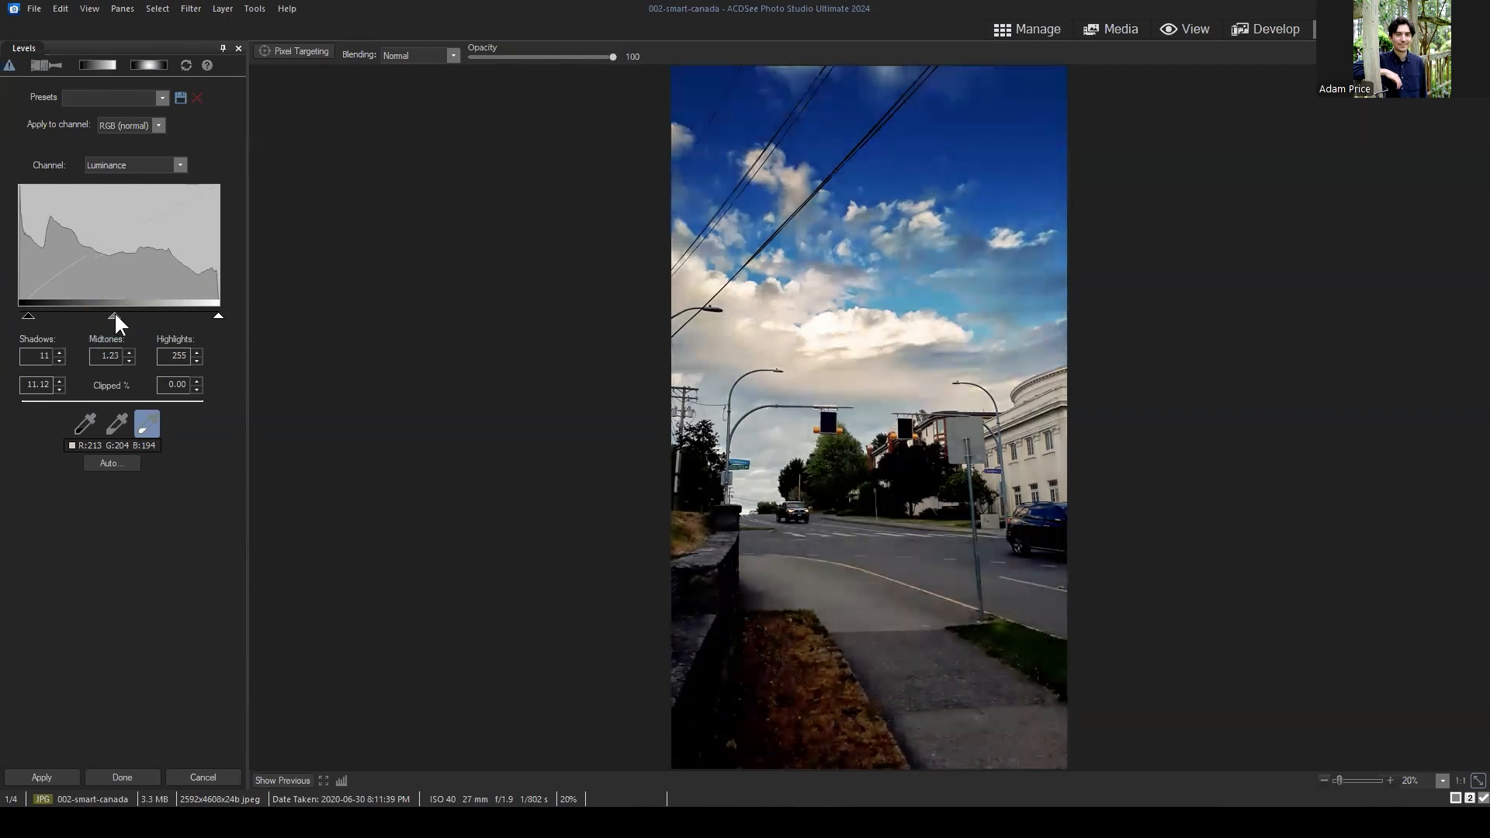
{"action": "left_click", "coordinate": [276, 778]}
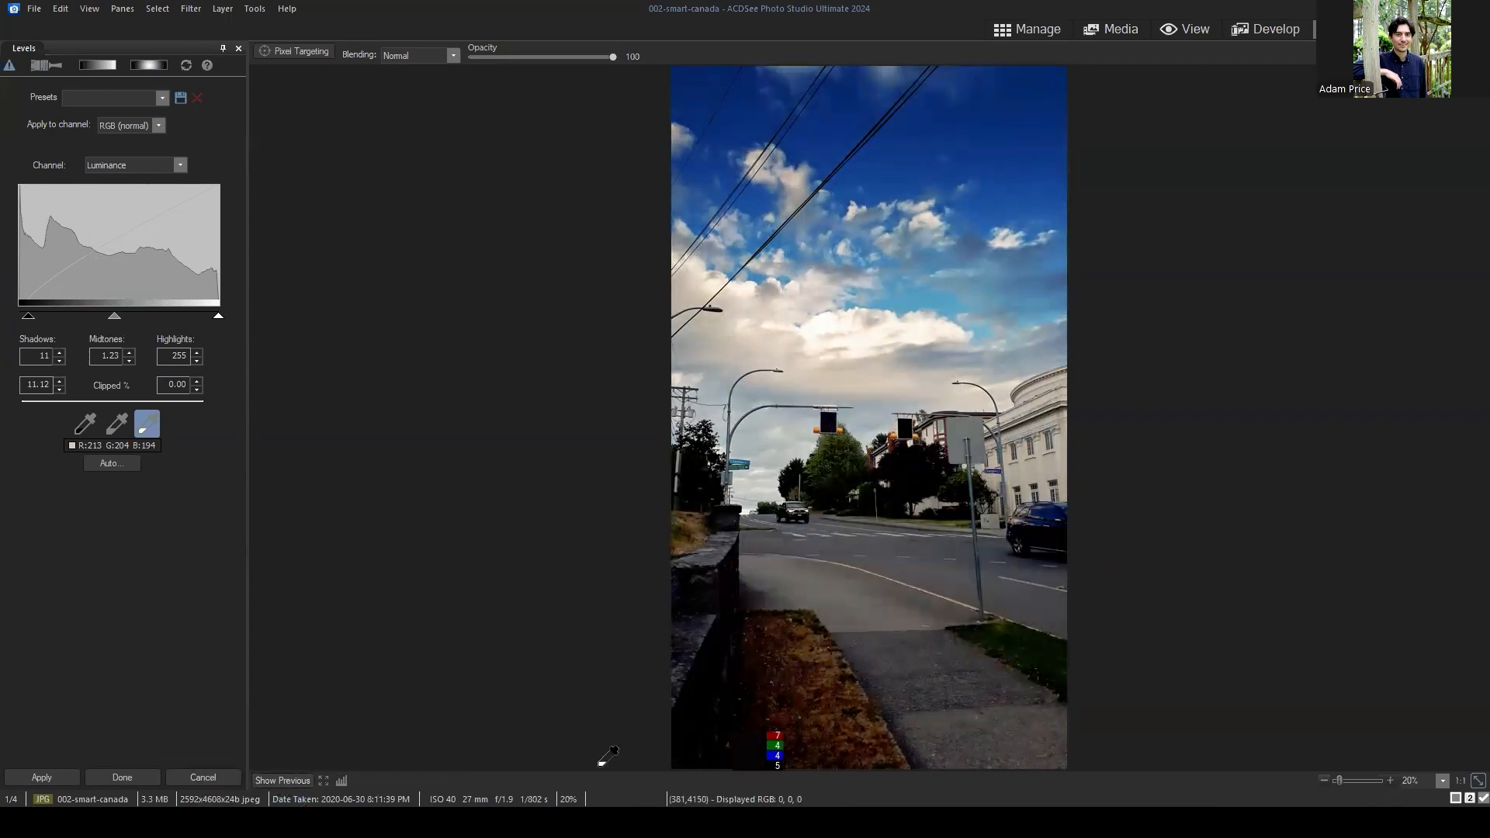
{"action": "left_click", "coordinate": [289, 778]}
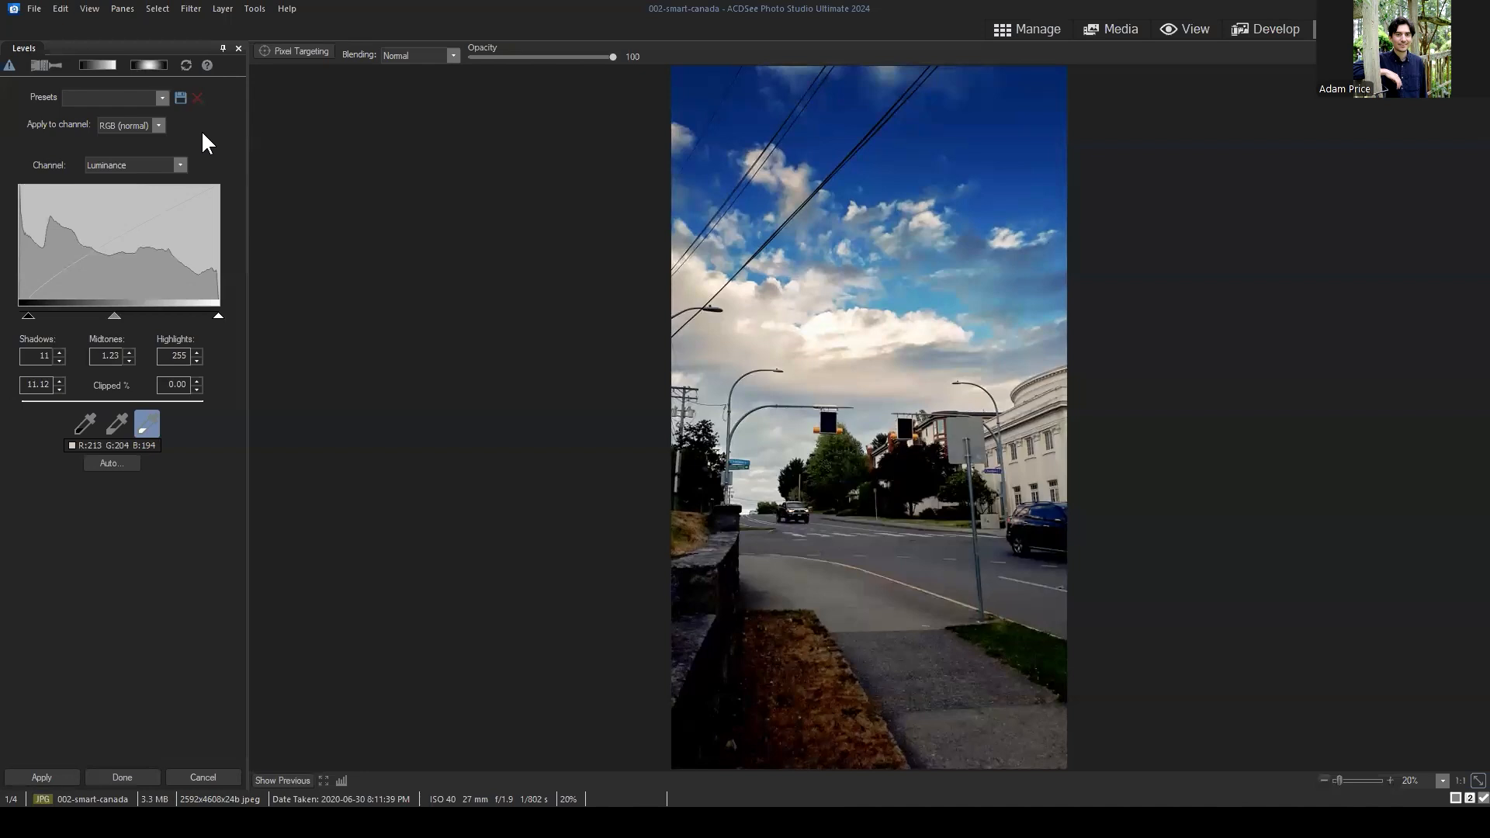
Apply Levels to the Blue channel with Midtones at 1.19, and sample the white point from two spots in the blue sky.
{"action": "left_click", "coordinate": [159, 125]}
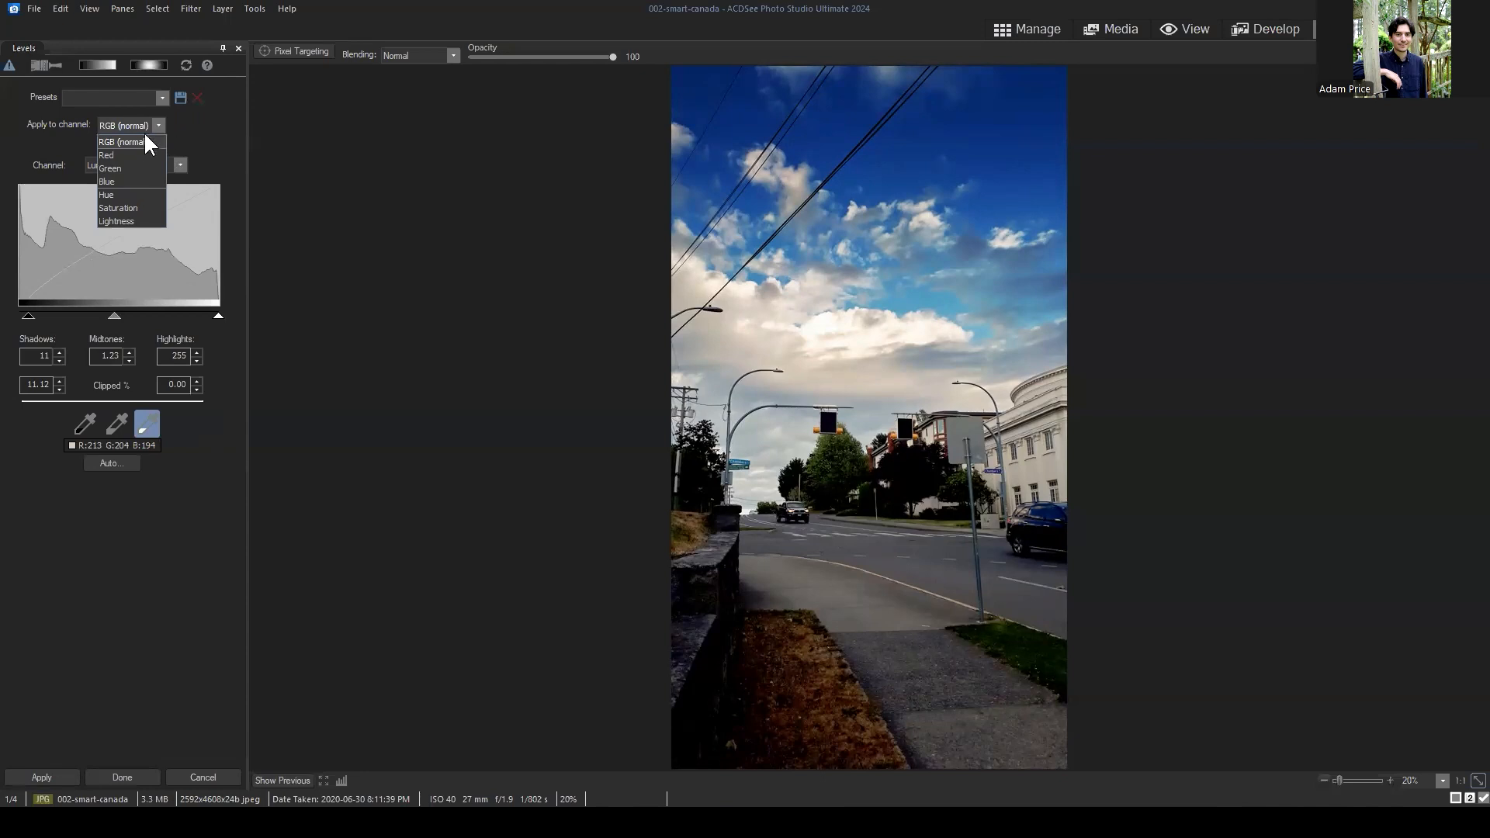
{"action": "left_click", "coordinate": [123, 180]}
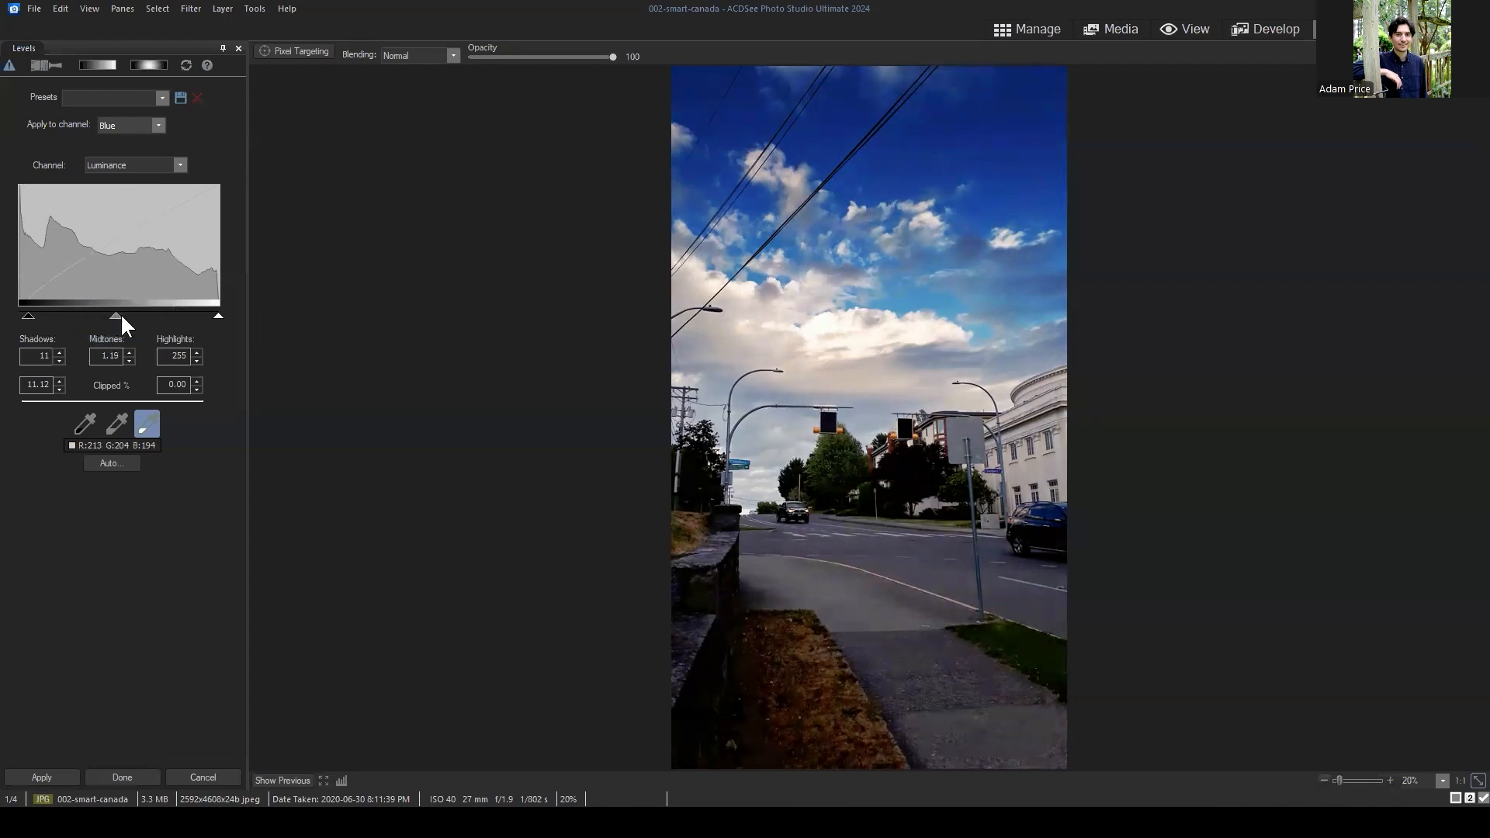
{"action": "left_click", "coordinate": [900, 145]}
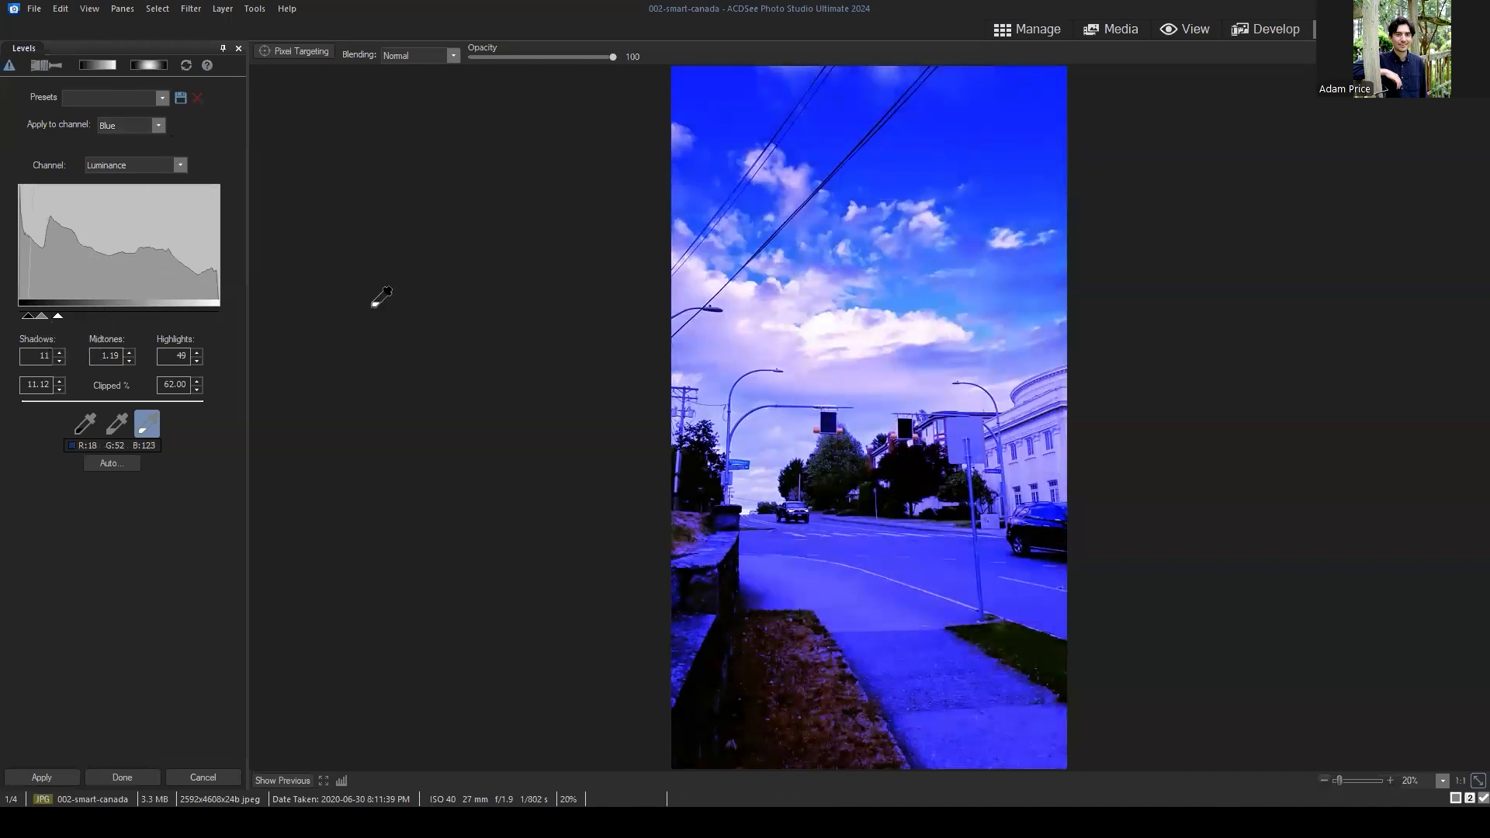
{"action": "left_click", "coordinate": [910, 170]}
Switch Levels back to the RGB (normal) channel and reset all its adjustments.
{"action": "left_click", "coordinate": [159, 125]}
{"action": "left_click", "coordinate": [122, 140]}
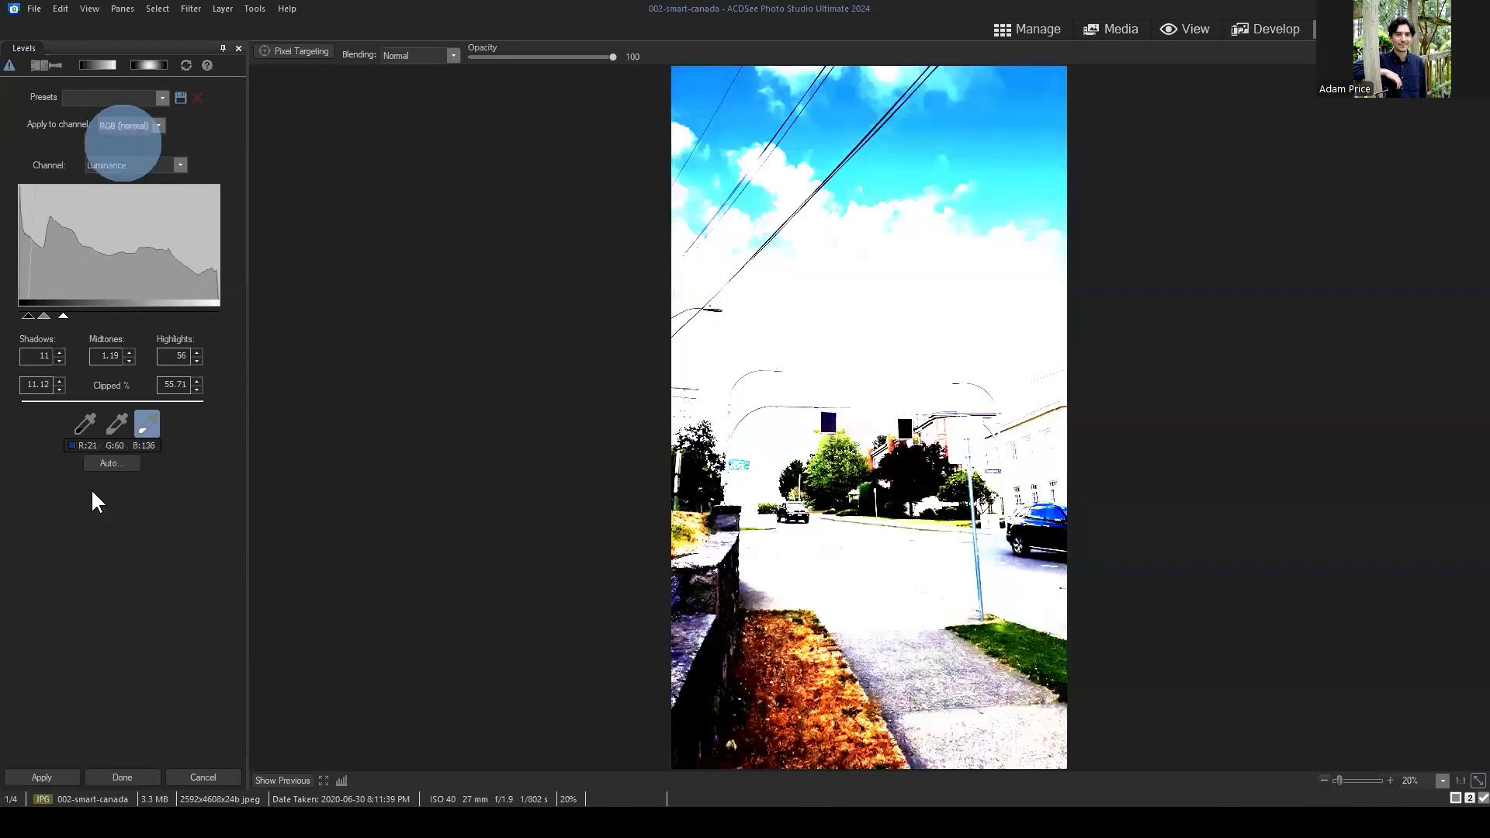
{"action": "left_click", "coordinate": [186, 64]}
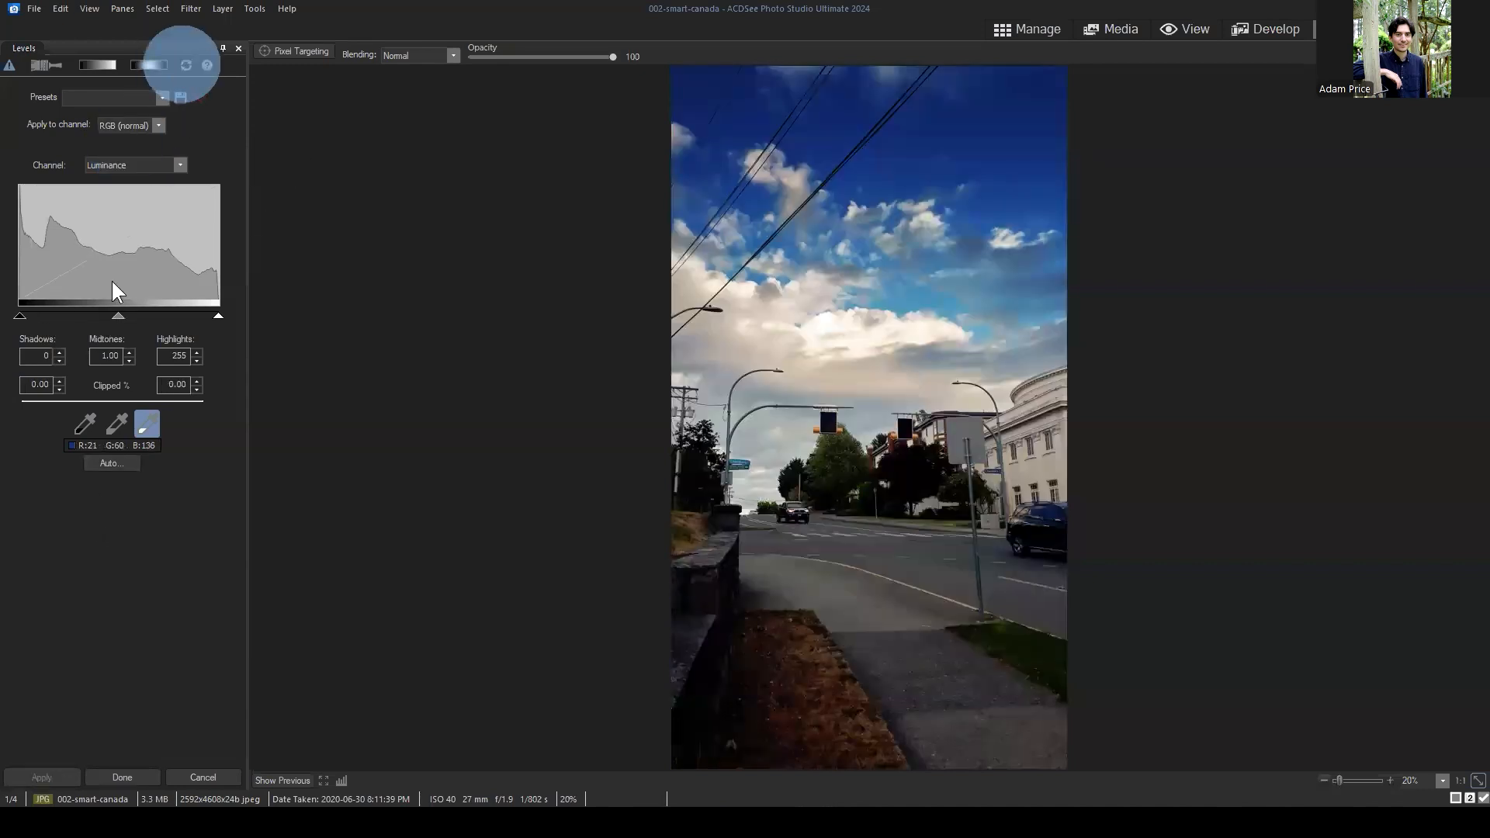
Review the channels and eyedroppers that Levels offers, and close the filter without applying any changes.
{"action": "left_click", "coordinate": [138, 128]}
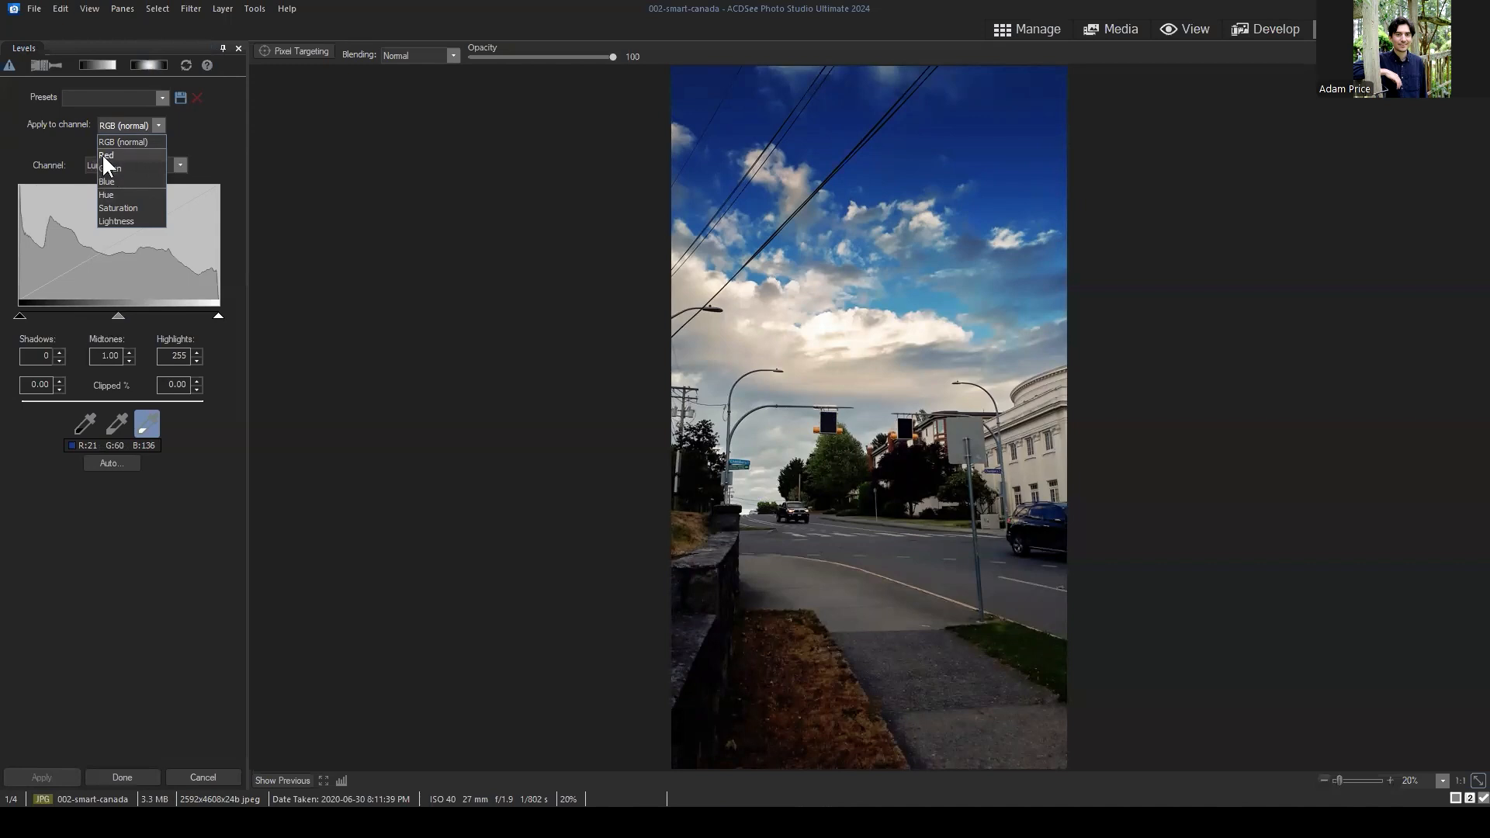
{"action": "left_click", "coordinate": [75, 429]}
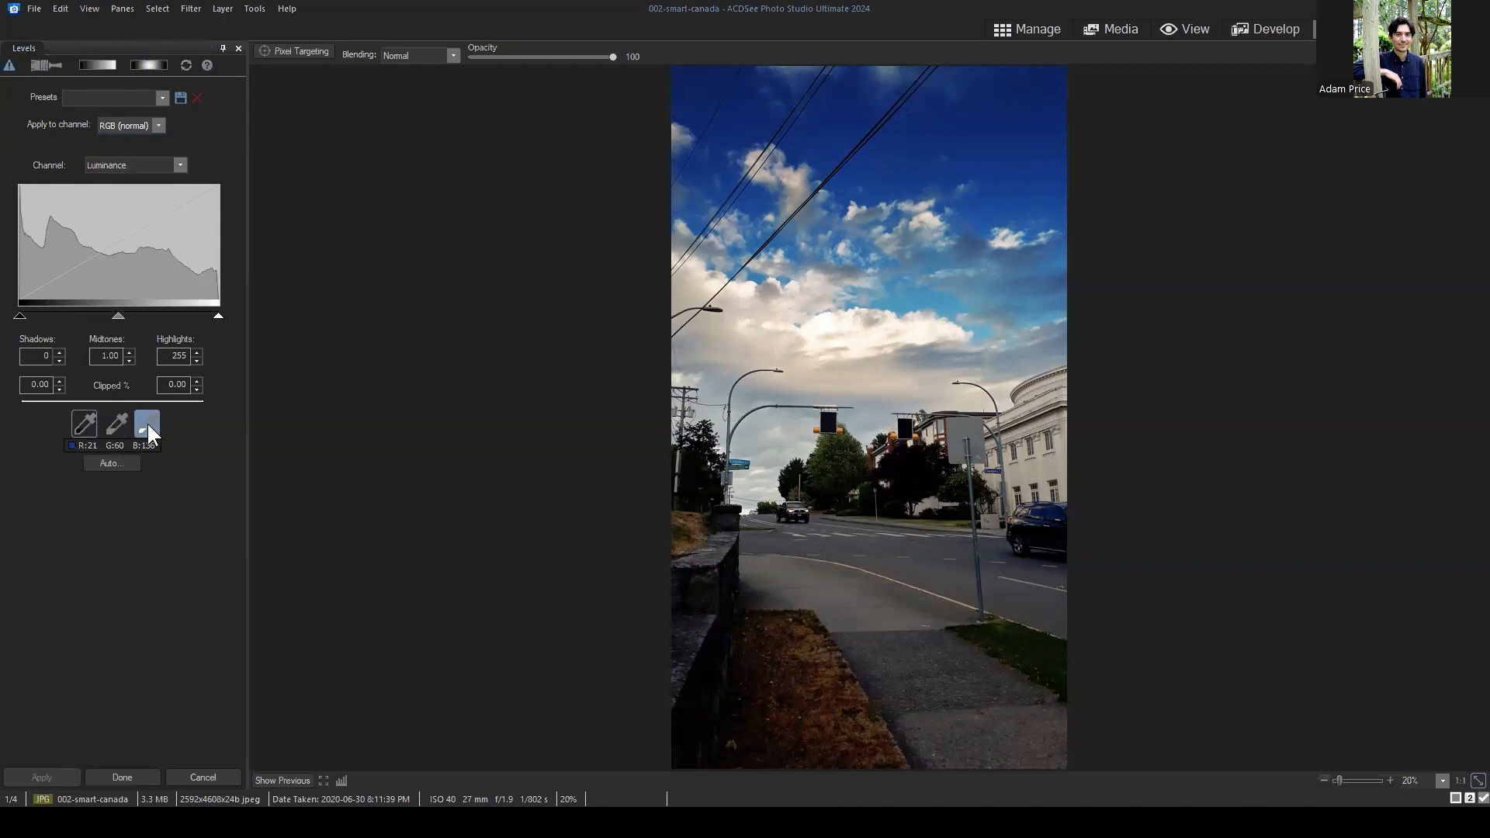
{"action": "left_click", "coordinate": [159, 128]}
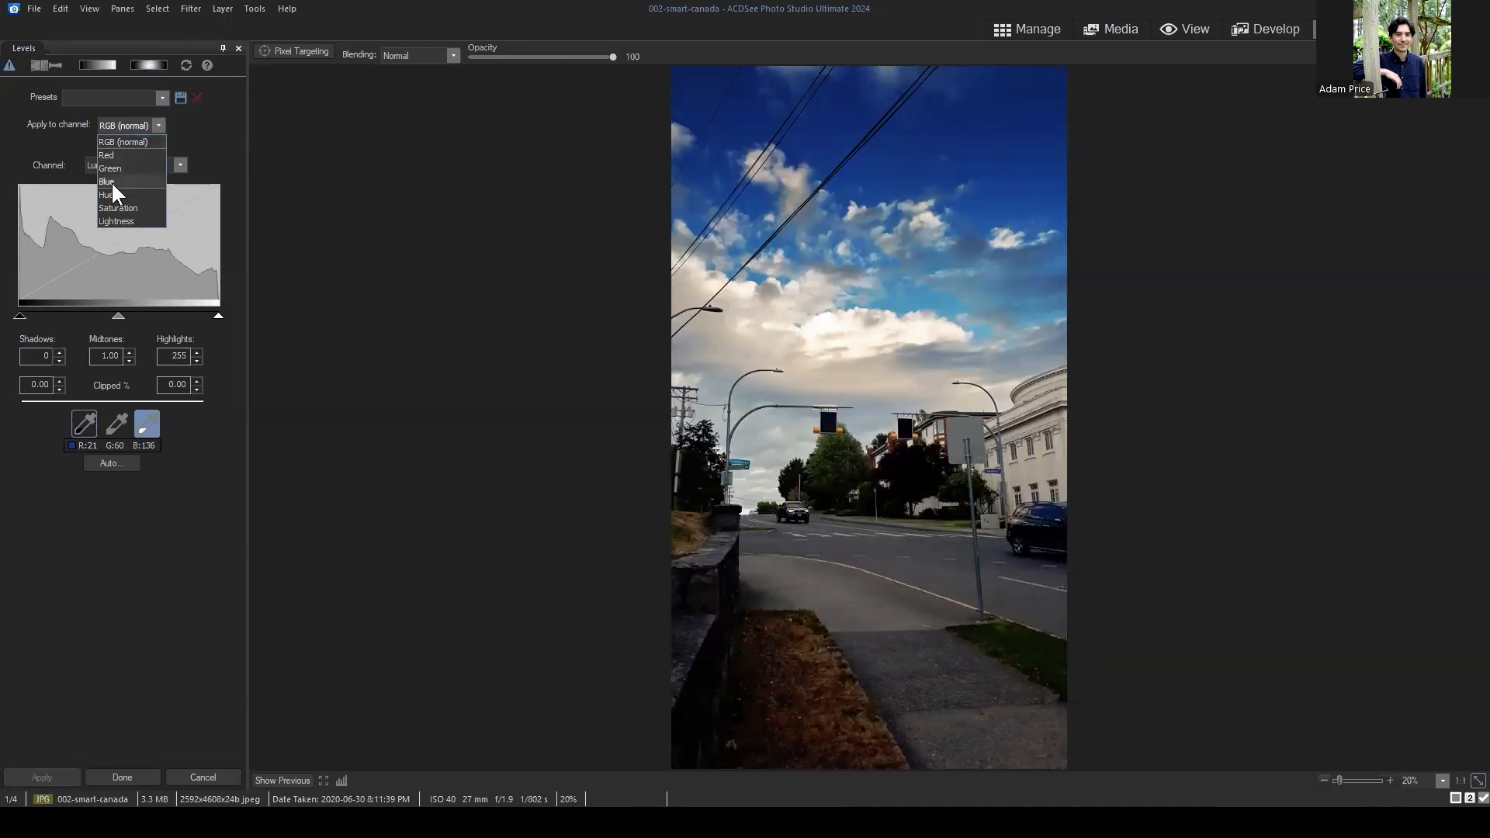
{"action": "left_click", "coordinate": [188, 682]}
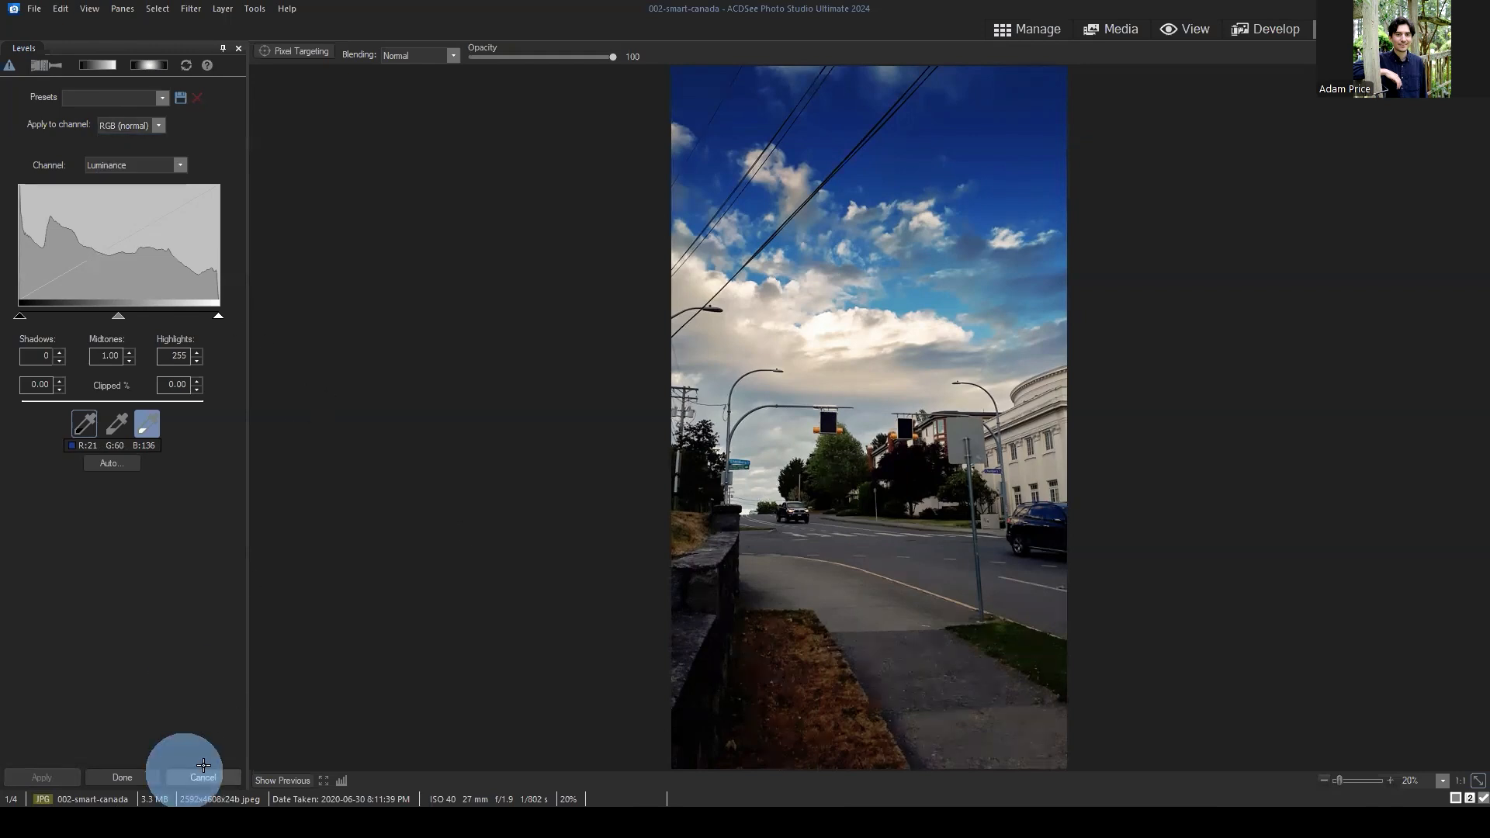
{"action": "left_click", "coordinate": [203, 765]}
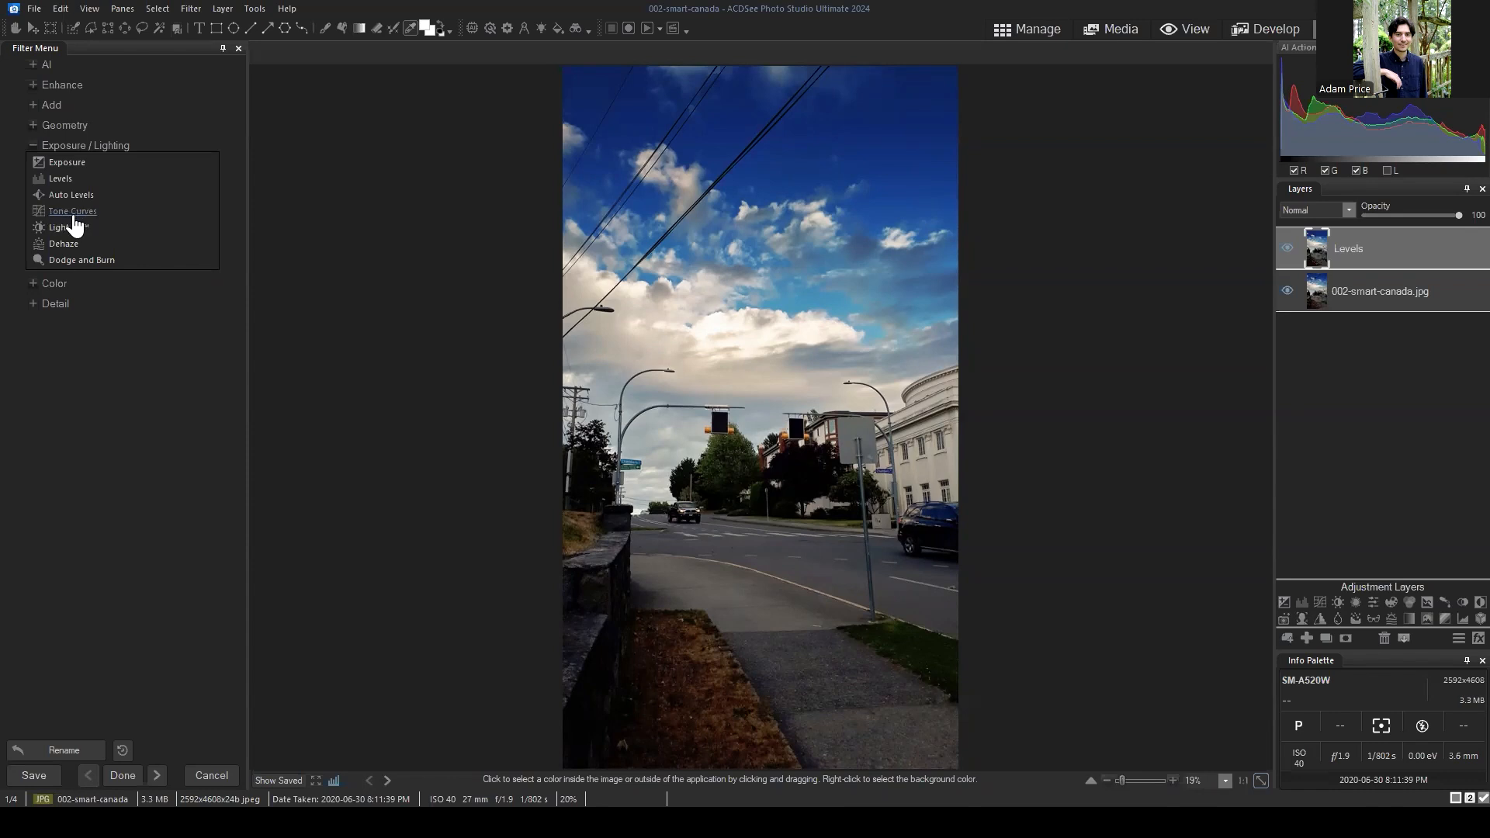
Duplicate the 002-smart-canada.jpg layer, move the copy above the Levels layer, and rename it Curves.
{"action": "left_click", "coordinate": [1340, 293]}
{"action": "left_click", "coordinate": [1325, 638]}
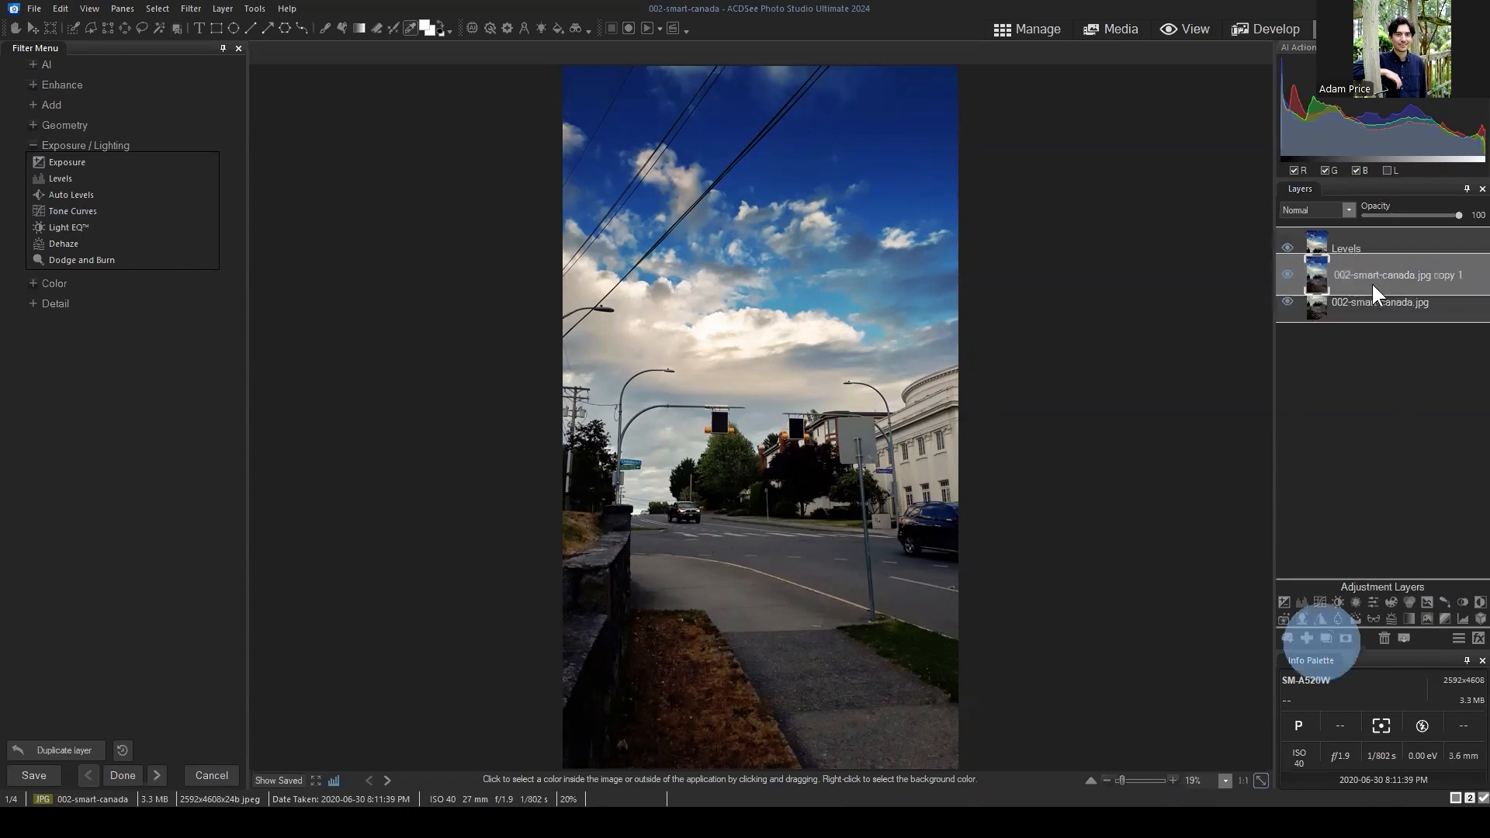
{"action": "left_click_drag", "start_coordinate": [1371, 282], "coordinate": [1371, 226]}
{"action": "right_click", "coordinate": [1369, 240]}
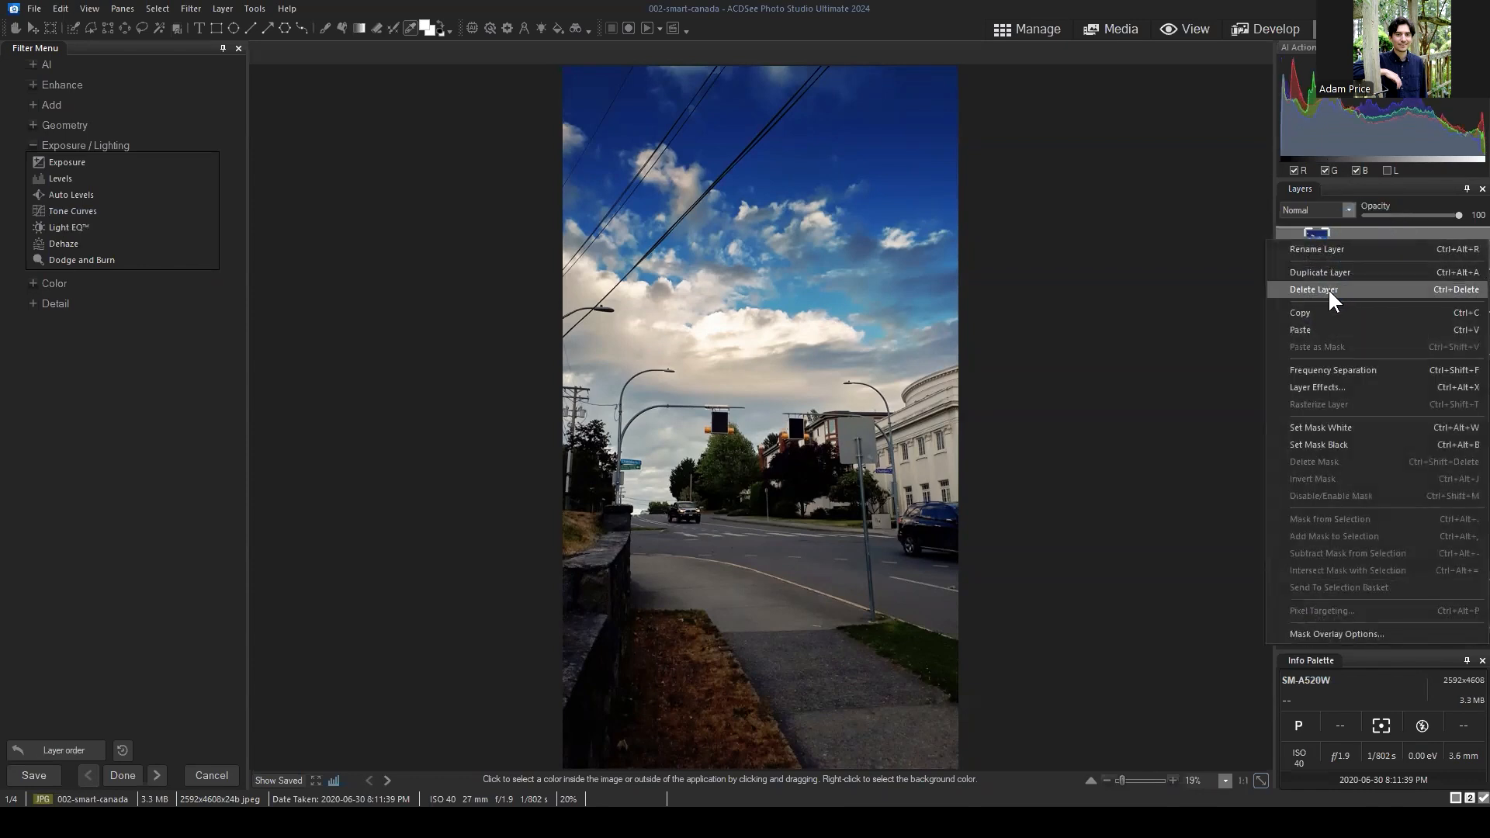
{"action": "left_click", "coordinate": [1318, 249]}
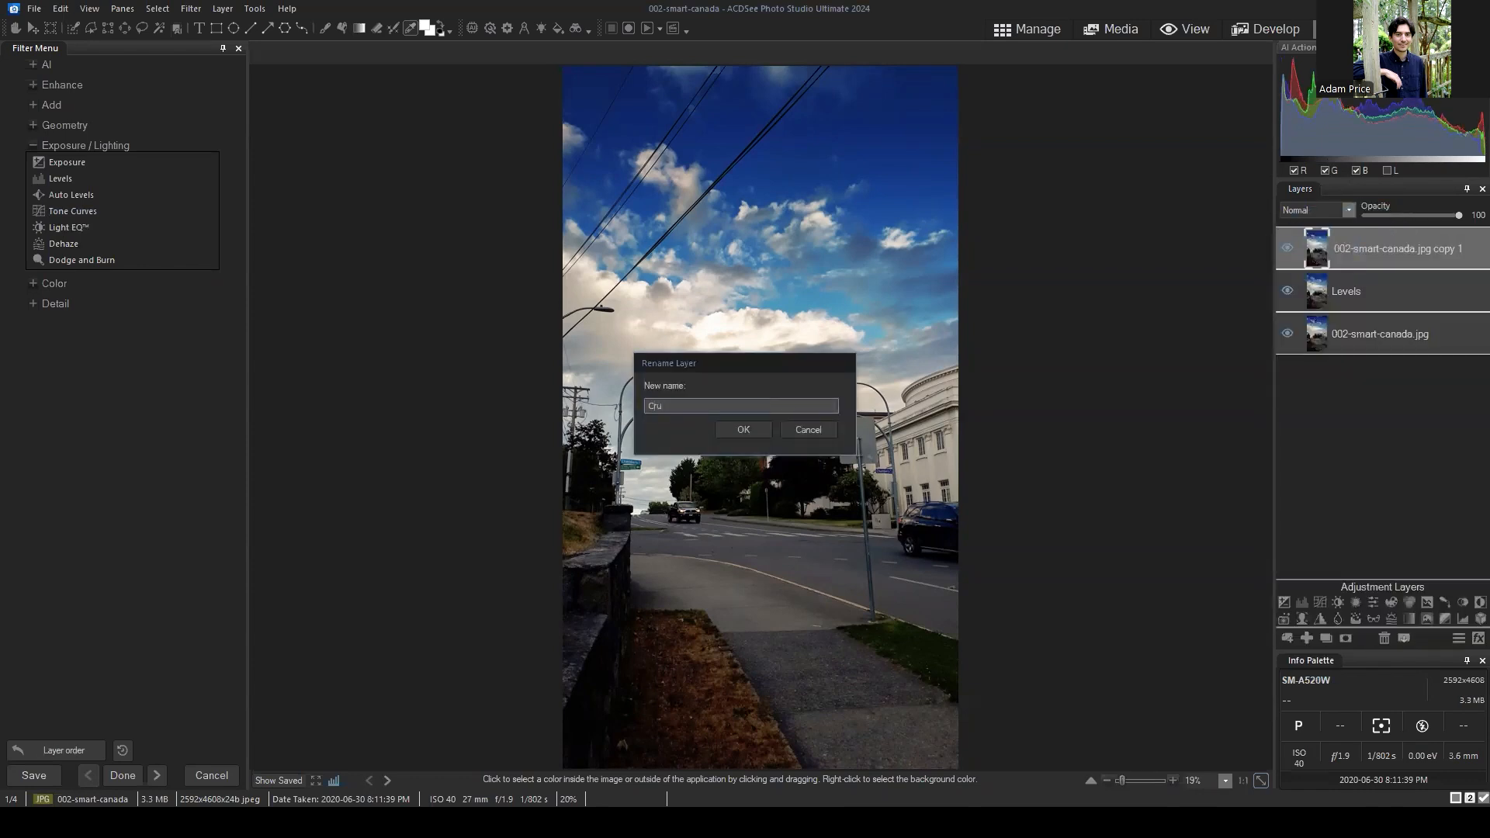
{"action": "type", "text": "urves"}
{"action": "key", "text": "Return"}
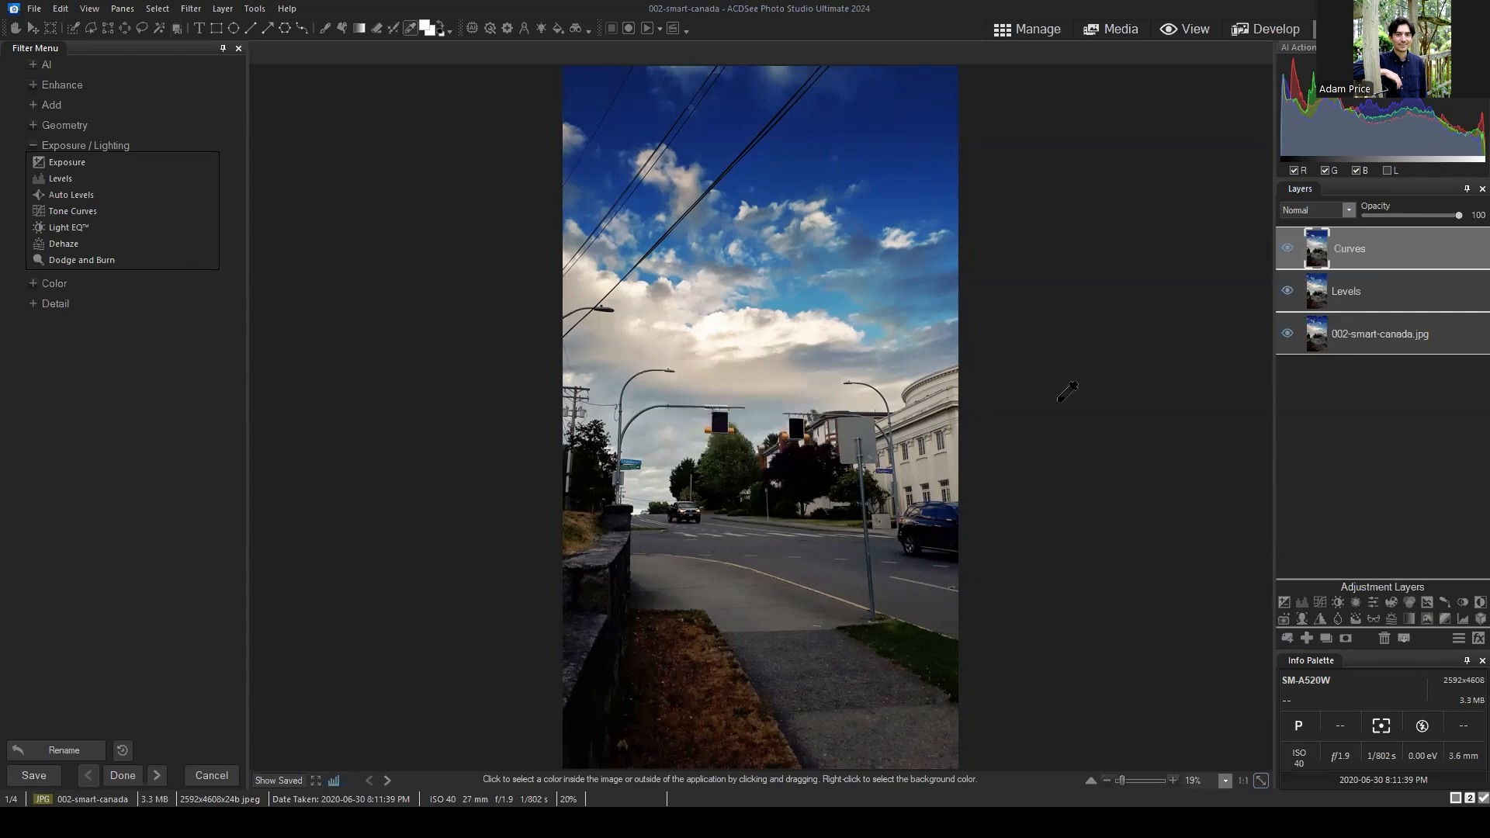
Open Tone Curves and shape the RGB curve into an S, with a shadow point near 95/78 and a highlight point near 158/184.
{"action": "left_click", "coordinate": [75, 211]}
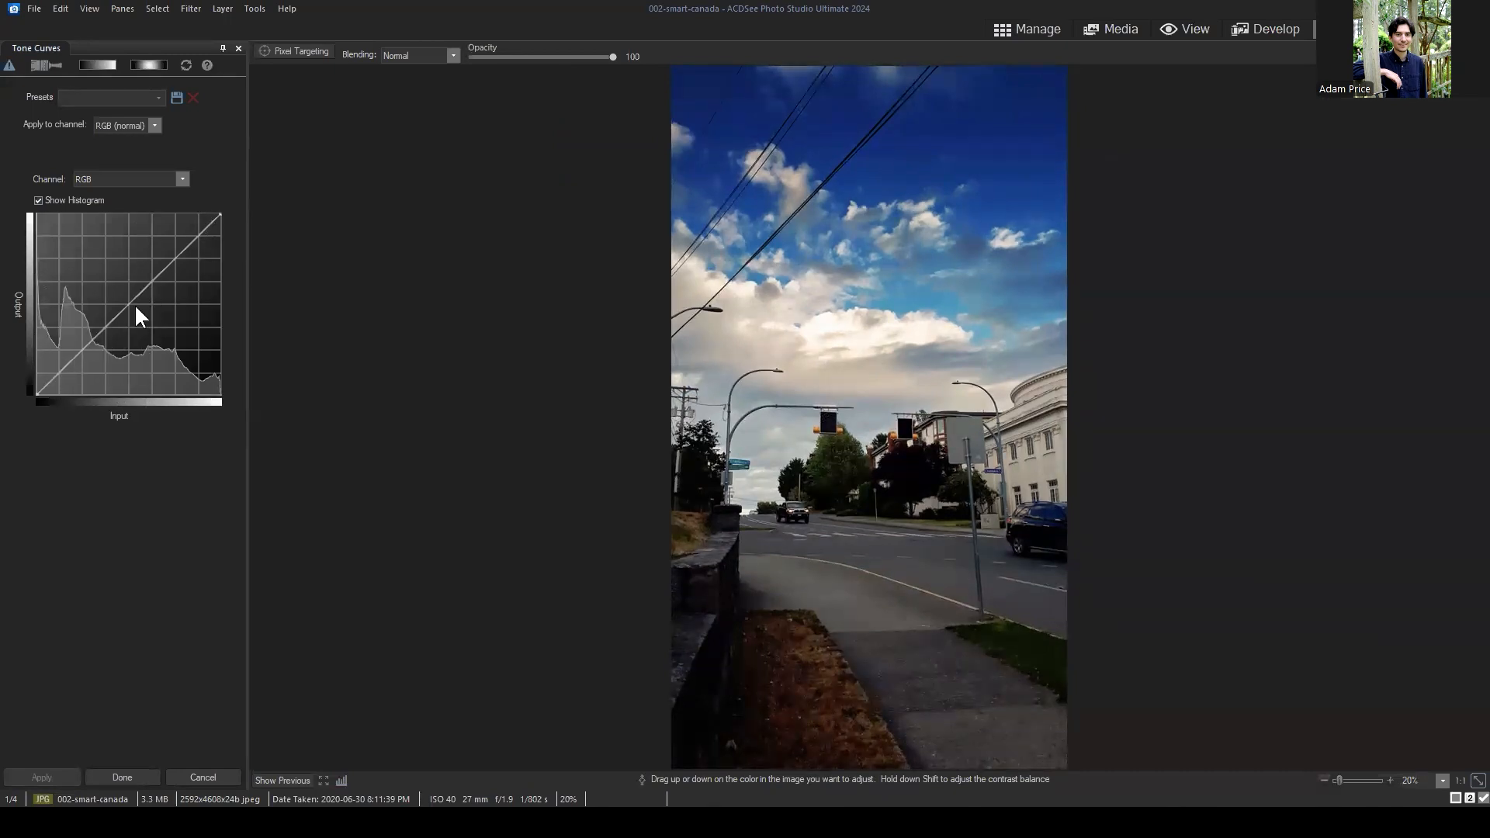
{"action": "left_click_drag", "start_coordinate": [98, 324], "coordinate": [107, 343]}
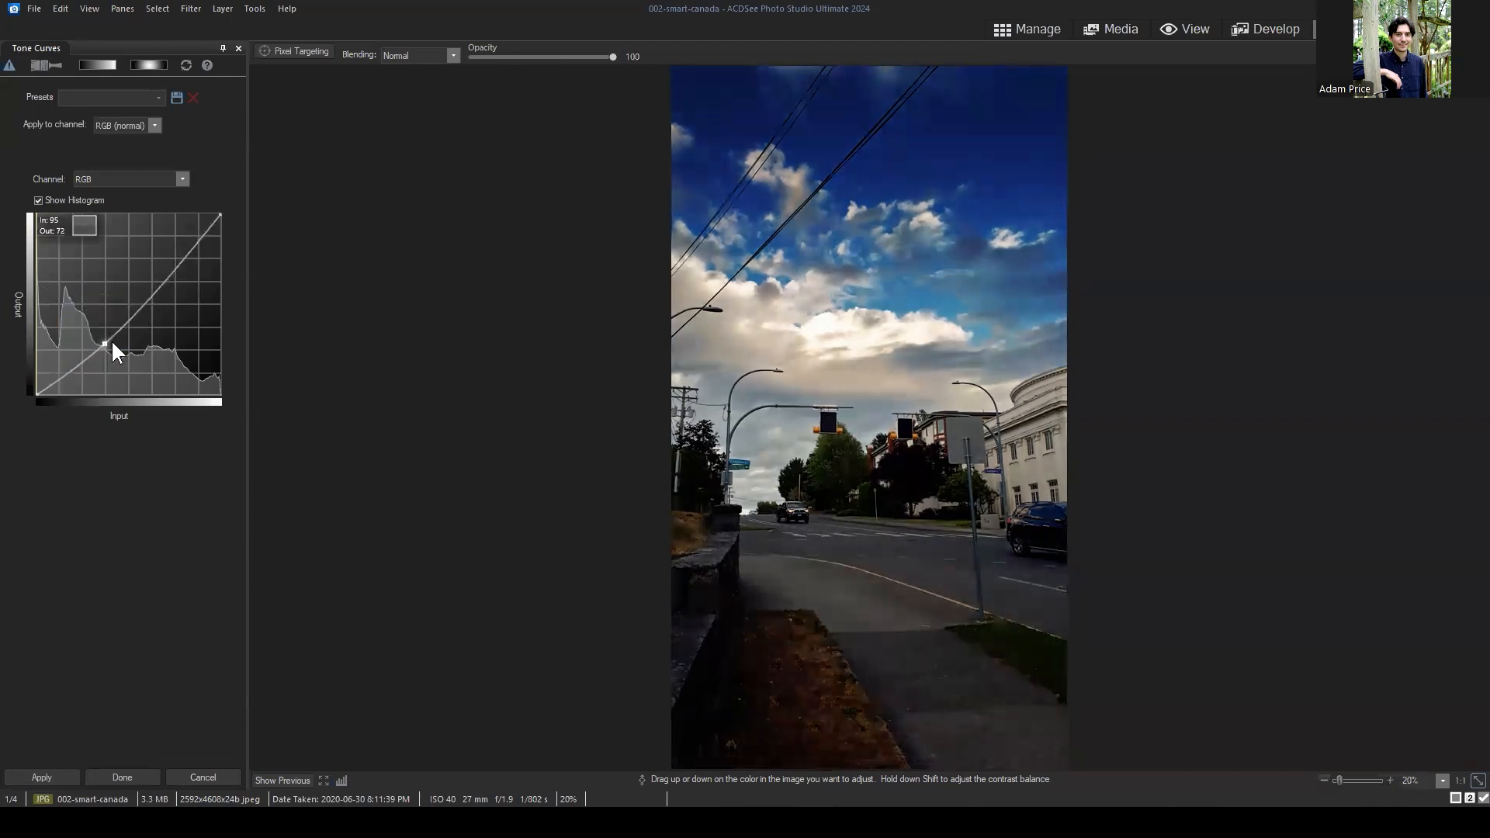
{"action": "left_click_drag", "start_coordinate": [150, 292], "coordinate": [151, 267]}
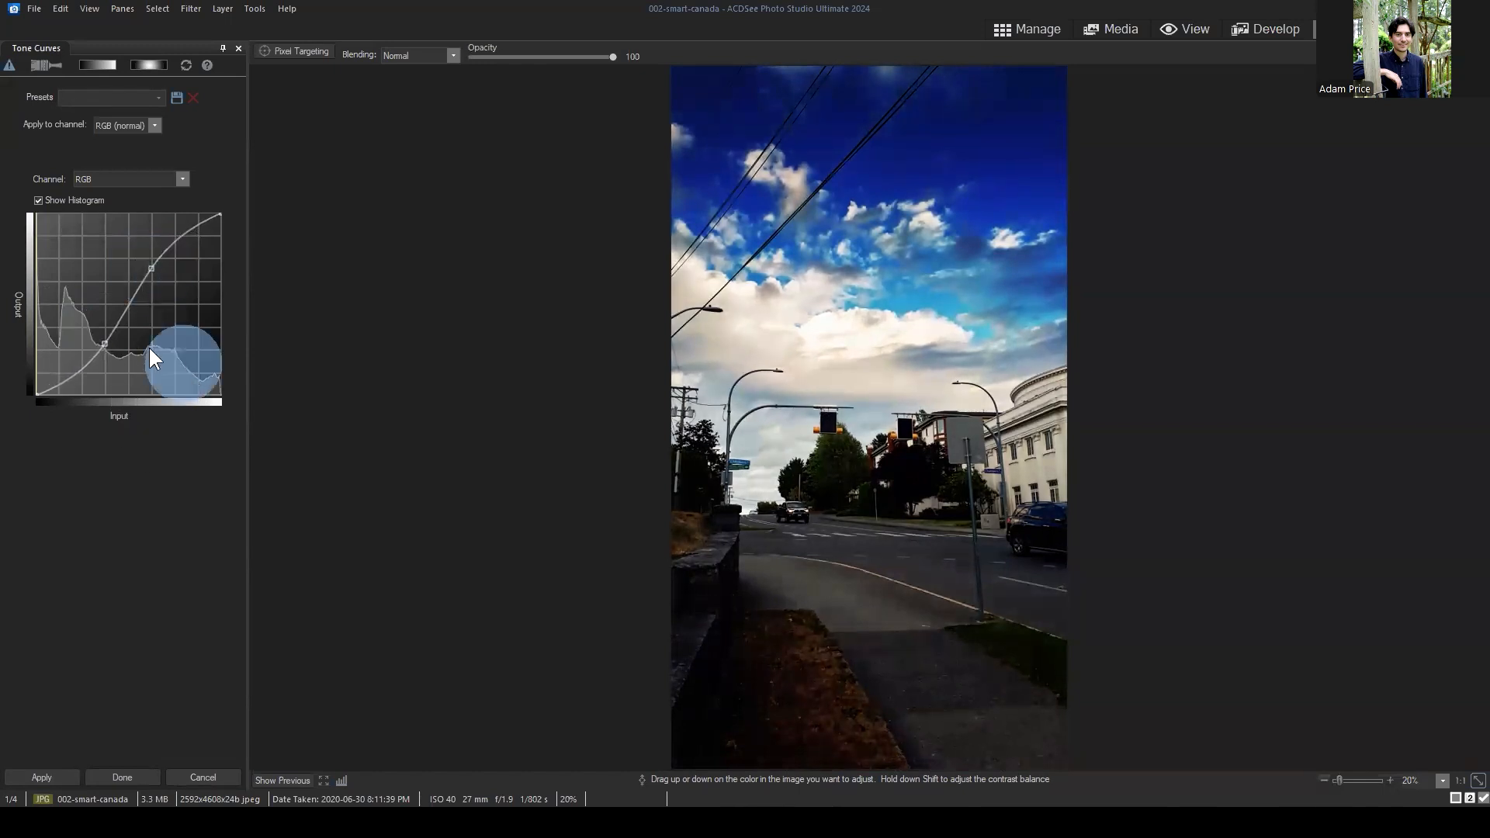
{"action": "left_click_drag", "start_coordinate": [104, 344], "coordinate": [104, 341]}
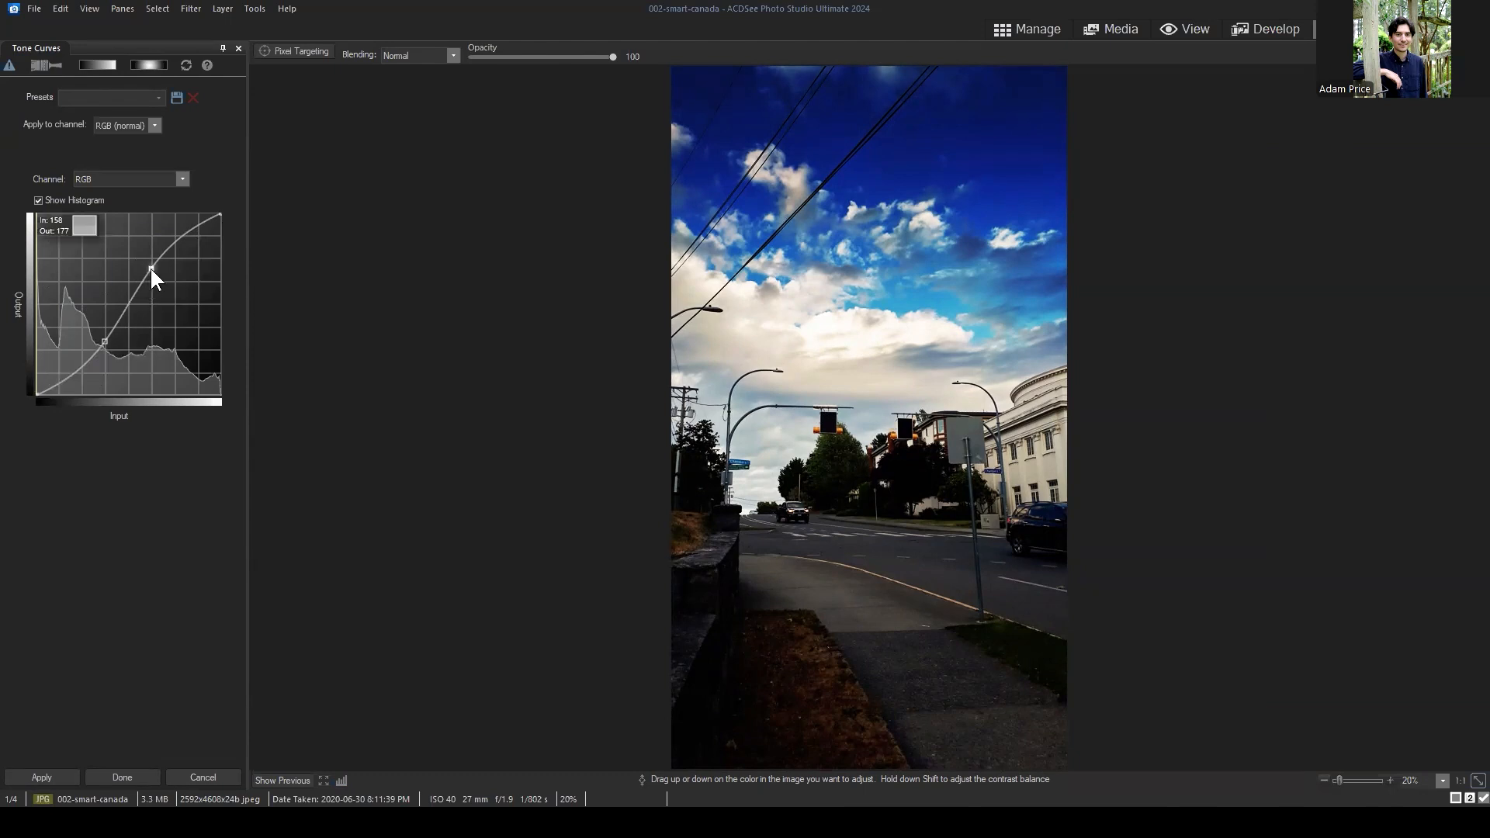
{"action": "left_click_drag", "start_coordinate": [151, 268], "coordinate": [152, 257]}
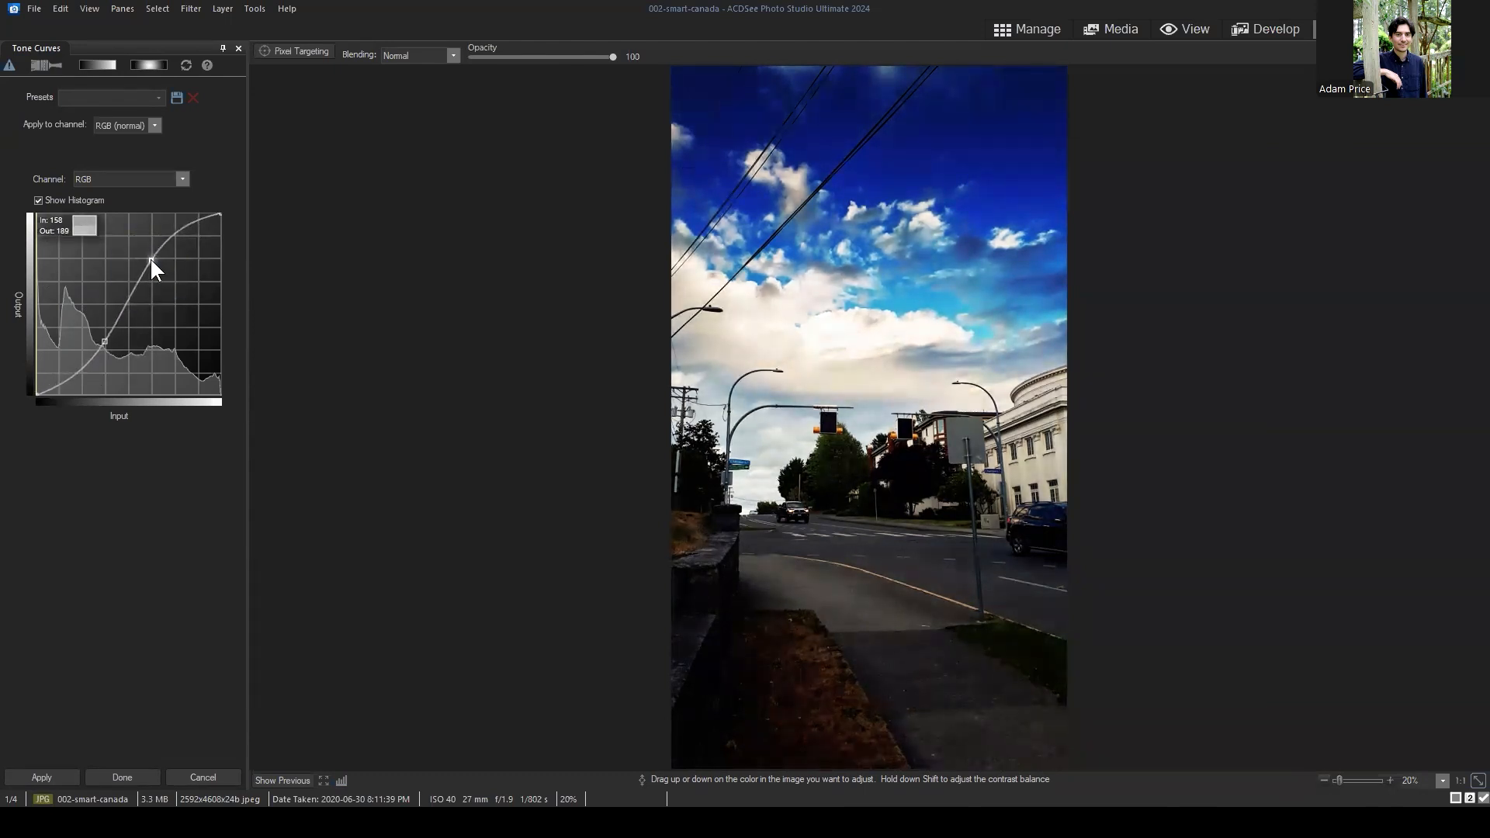
{"action": "left_click_drag", "start_coordinate": [151, 258], "coordinate": [153, 261]}
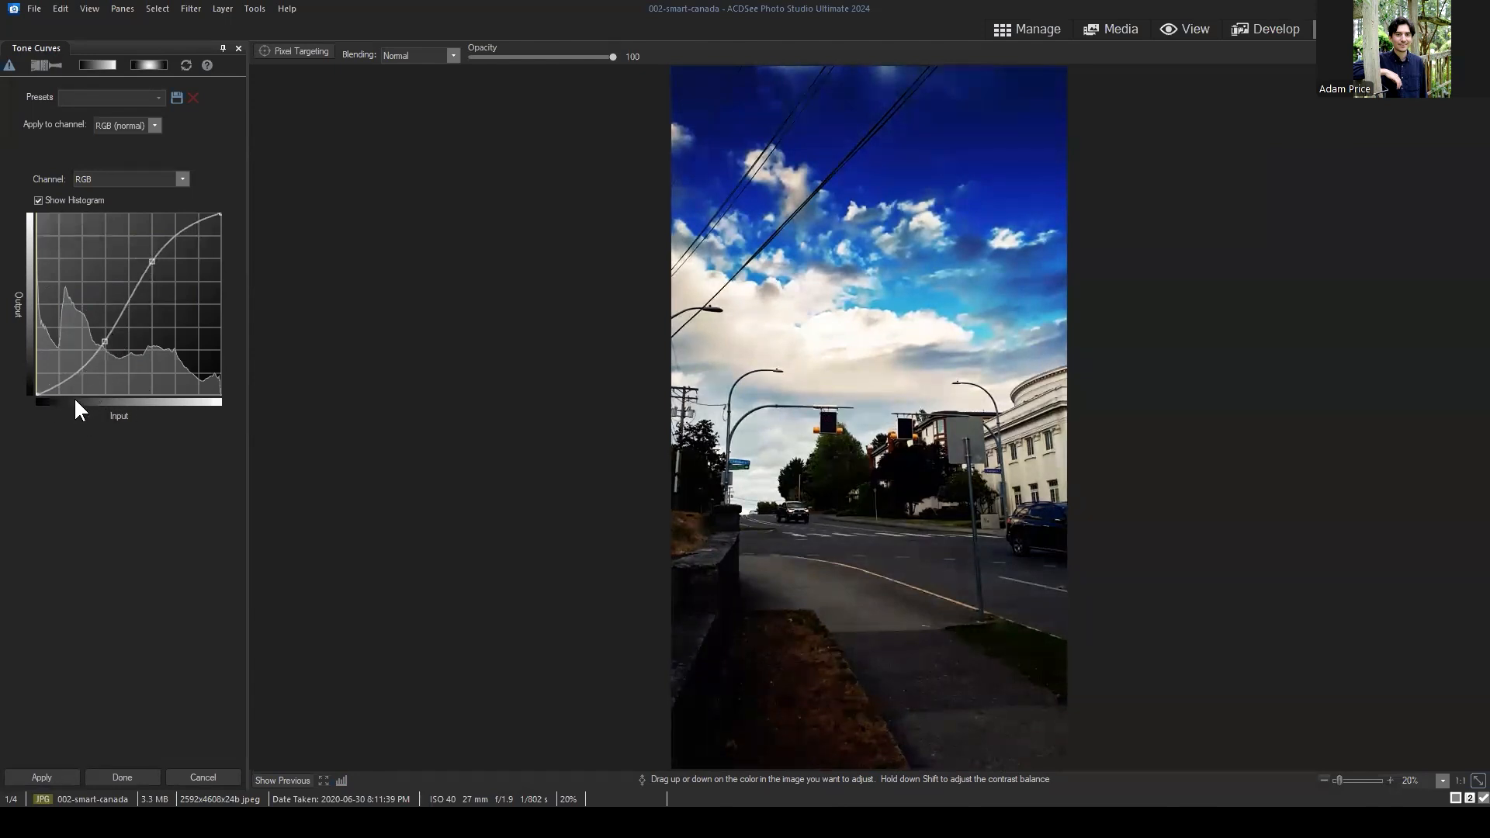
{"action": "right_click", "coordinate": [109, 394]}
{"action": "left_click_drag", "start_coordinate": [104, 340], "coordinate": [104, 340]}
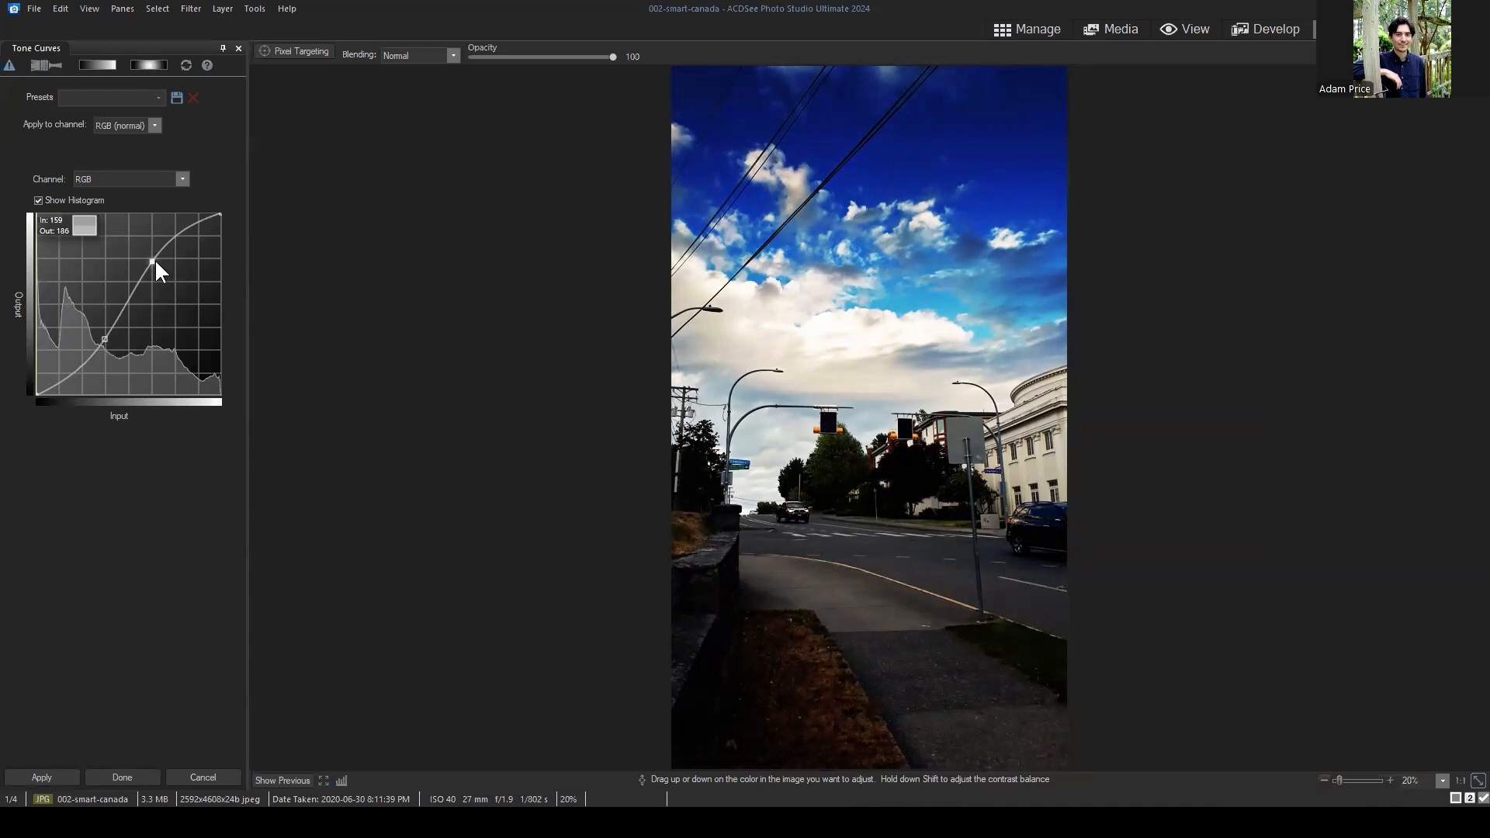
{"action": "left_click_drag", "start_coordinate": [153, 258], "coordinate": [150, 258]}
Raise the curve's black end point to an output of about 14 and lower its white end point to about 243.
{"action": "left_click_drag", "start_coordinate": [33, 394], "coordinate": [32, 386]}
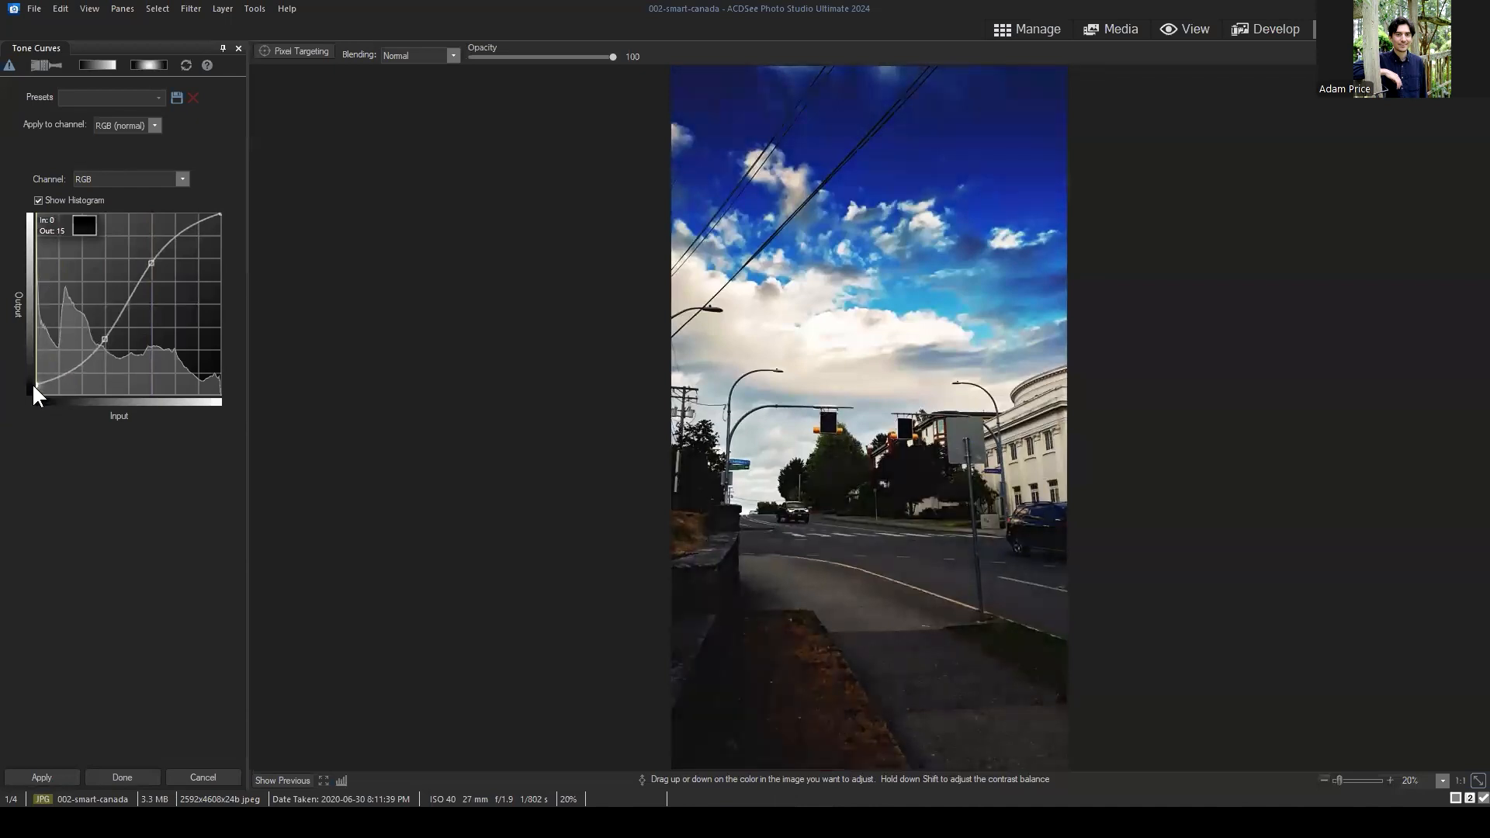
{"action": "right_click", "coordinate": [32, 386]}
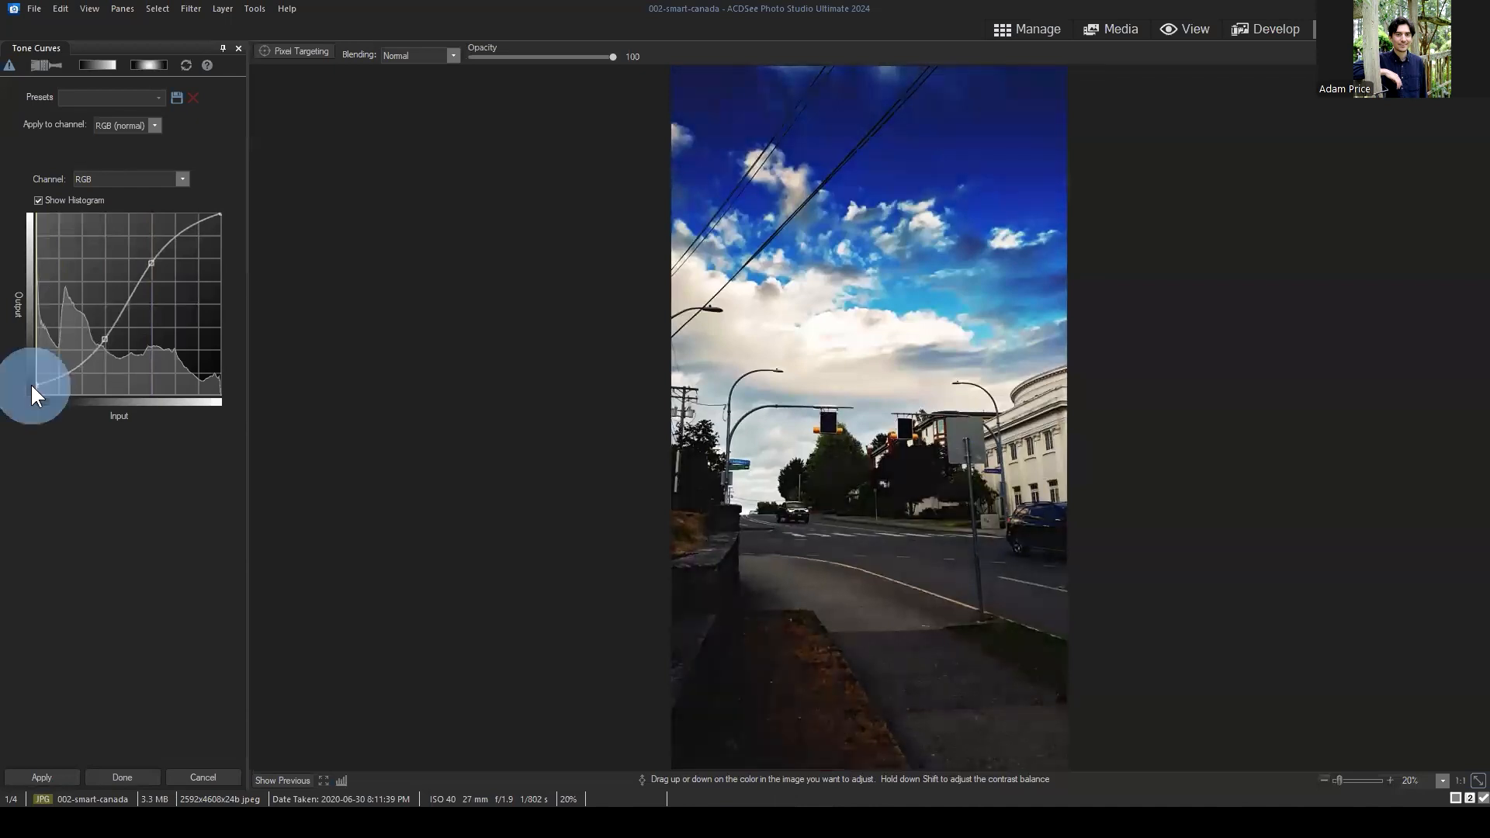
{"action": "left_click", "coordinate": [222, 214]}
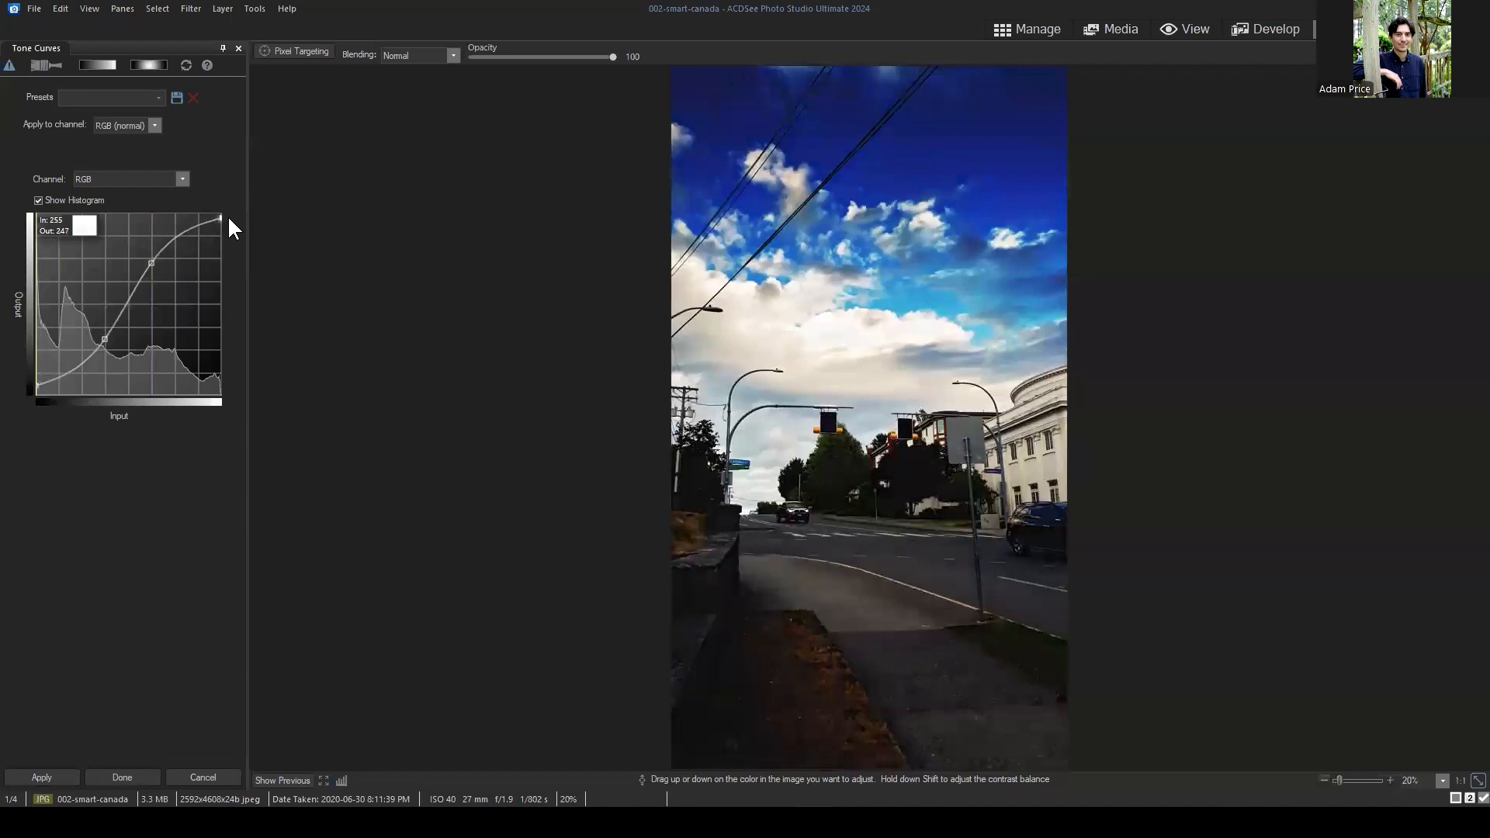
{"action": "left_click_drag", "start_coordinate": [229, 219], "coordinate": [226, 222]}
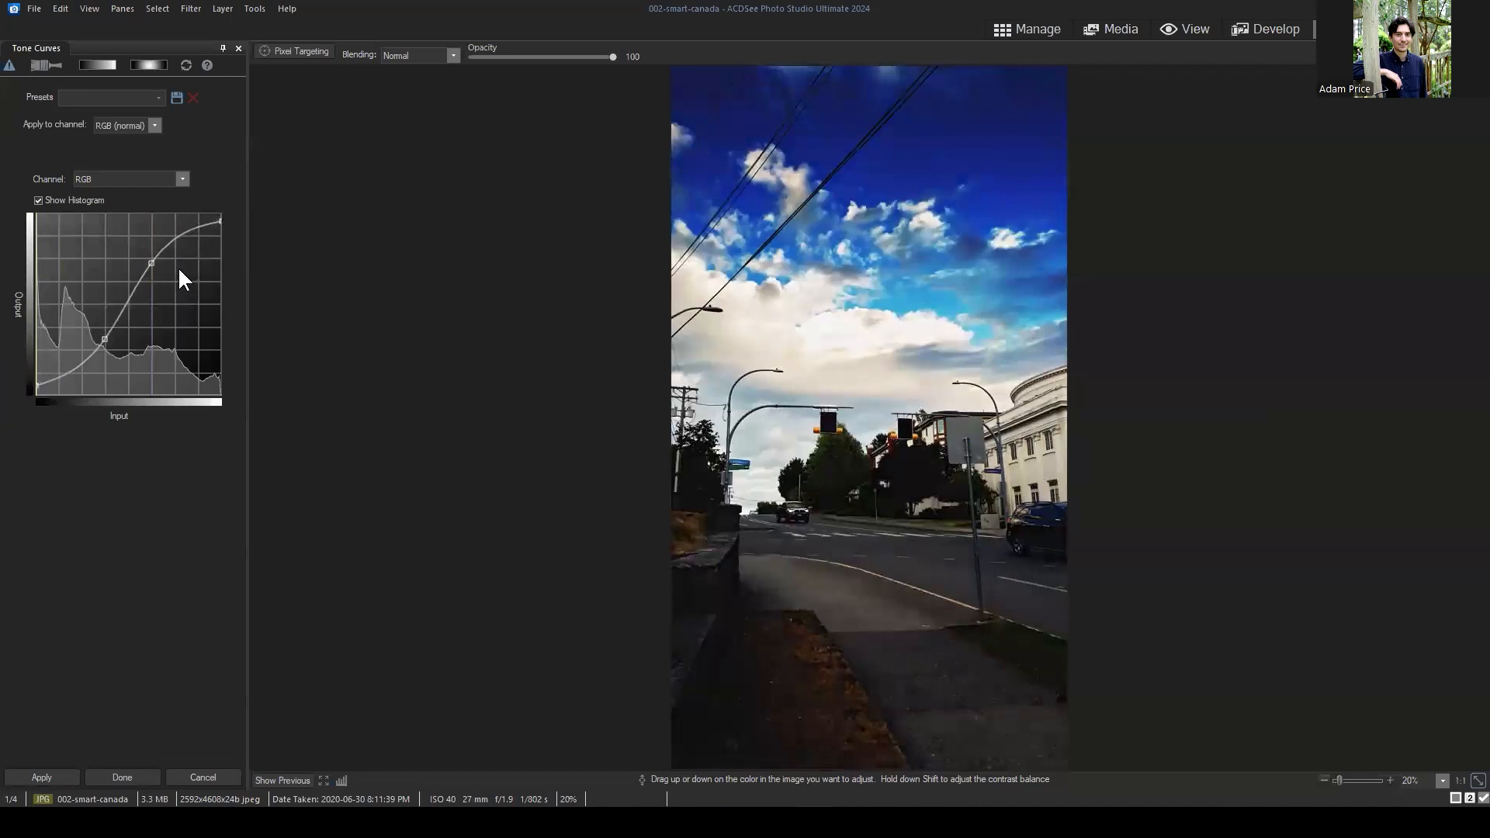
{"action": "left_click", "coordinate": [150, 263]}
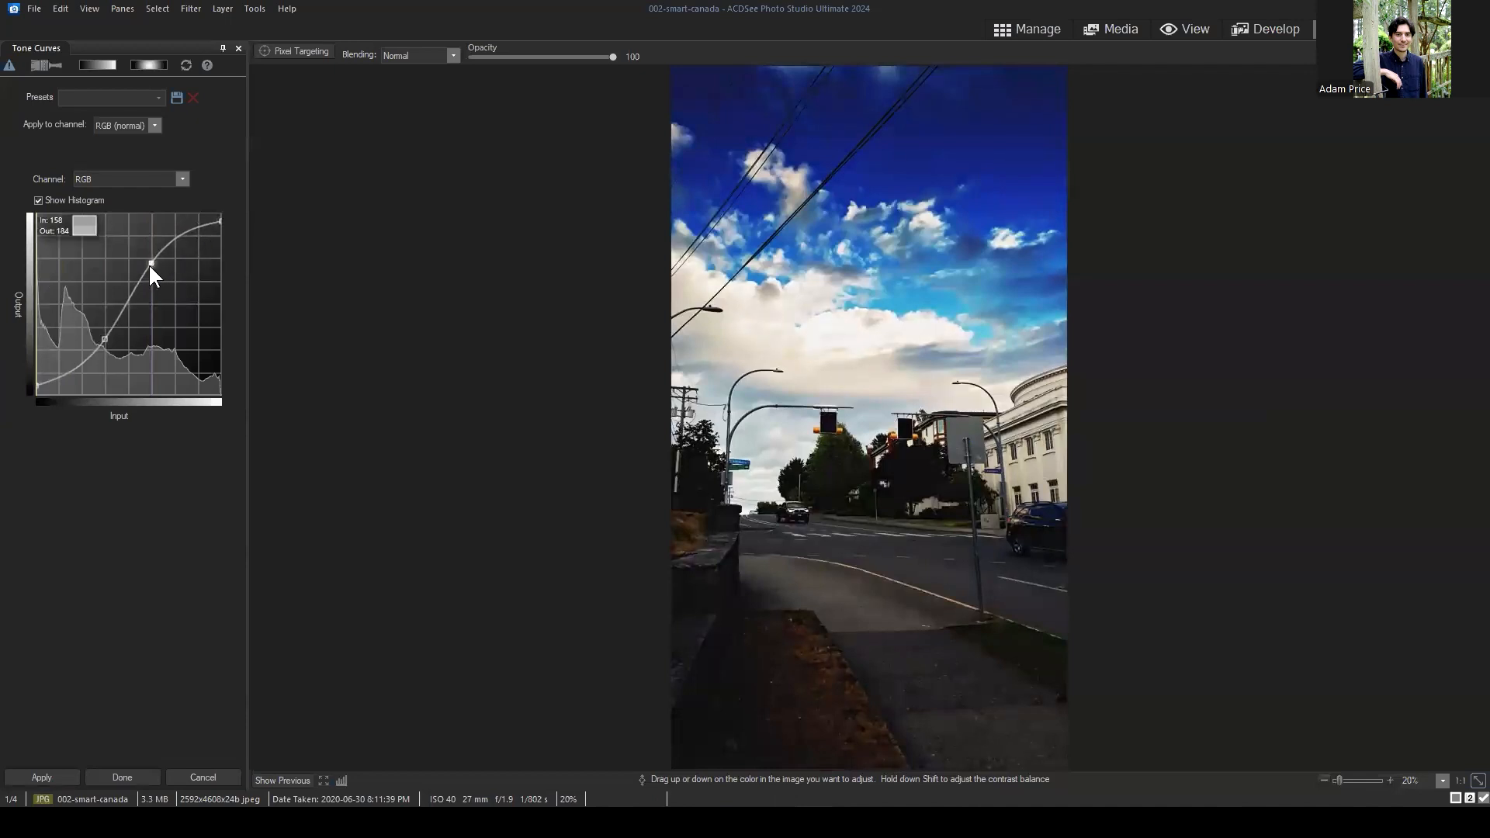
{"action": "left_click", "coordinate": [34, 384]}
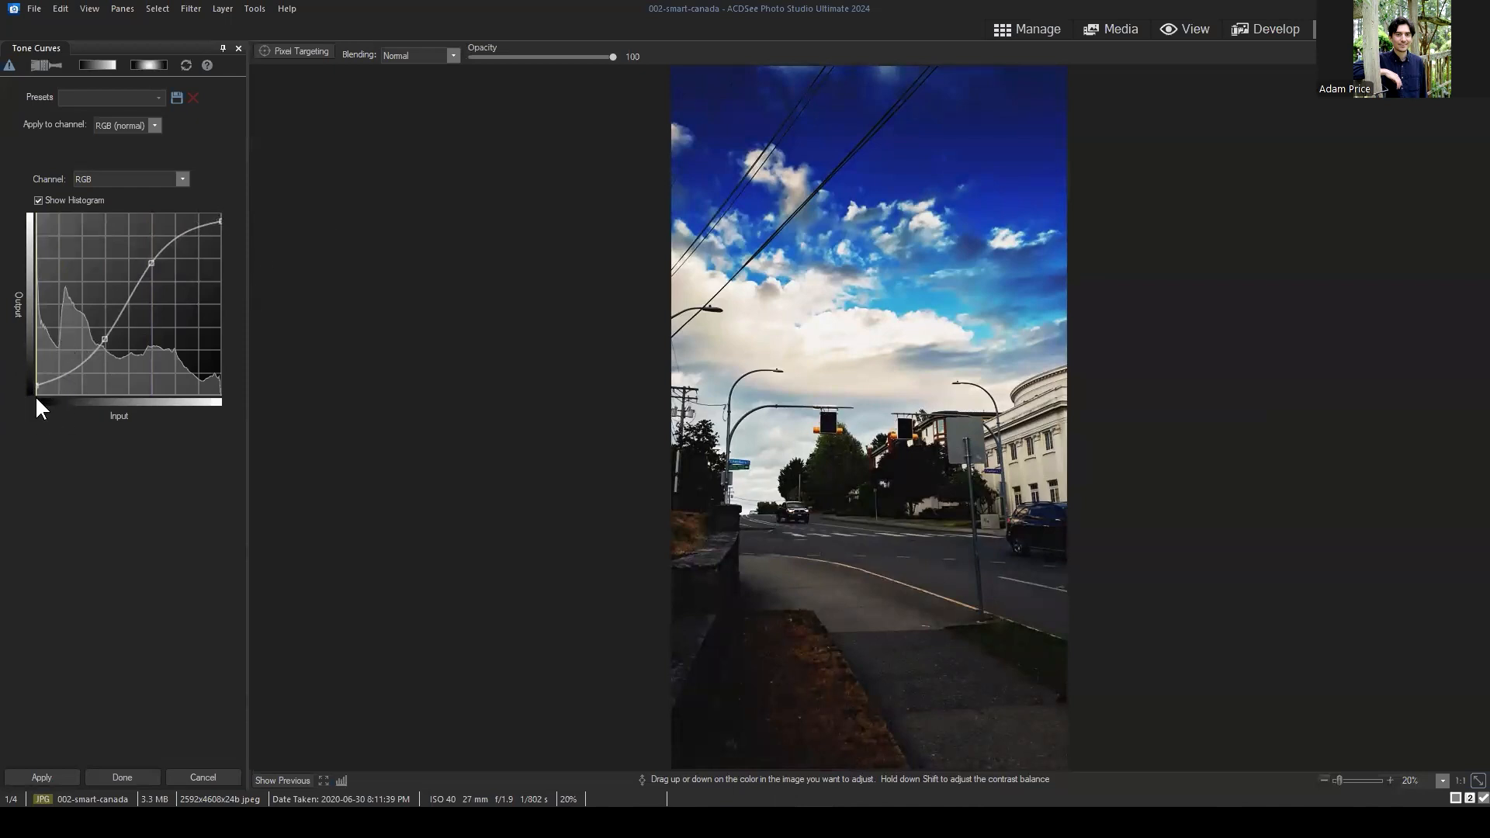
{"action": "left_click", "coordinate": [34, 382]}
{"action": "left_click", "coordinate": [45, 457]}
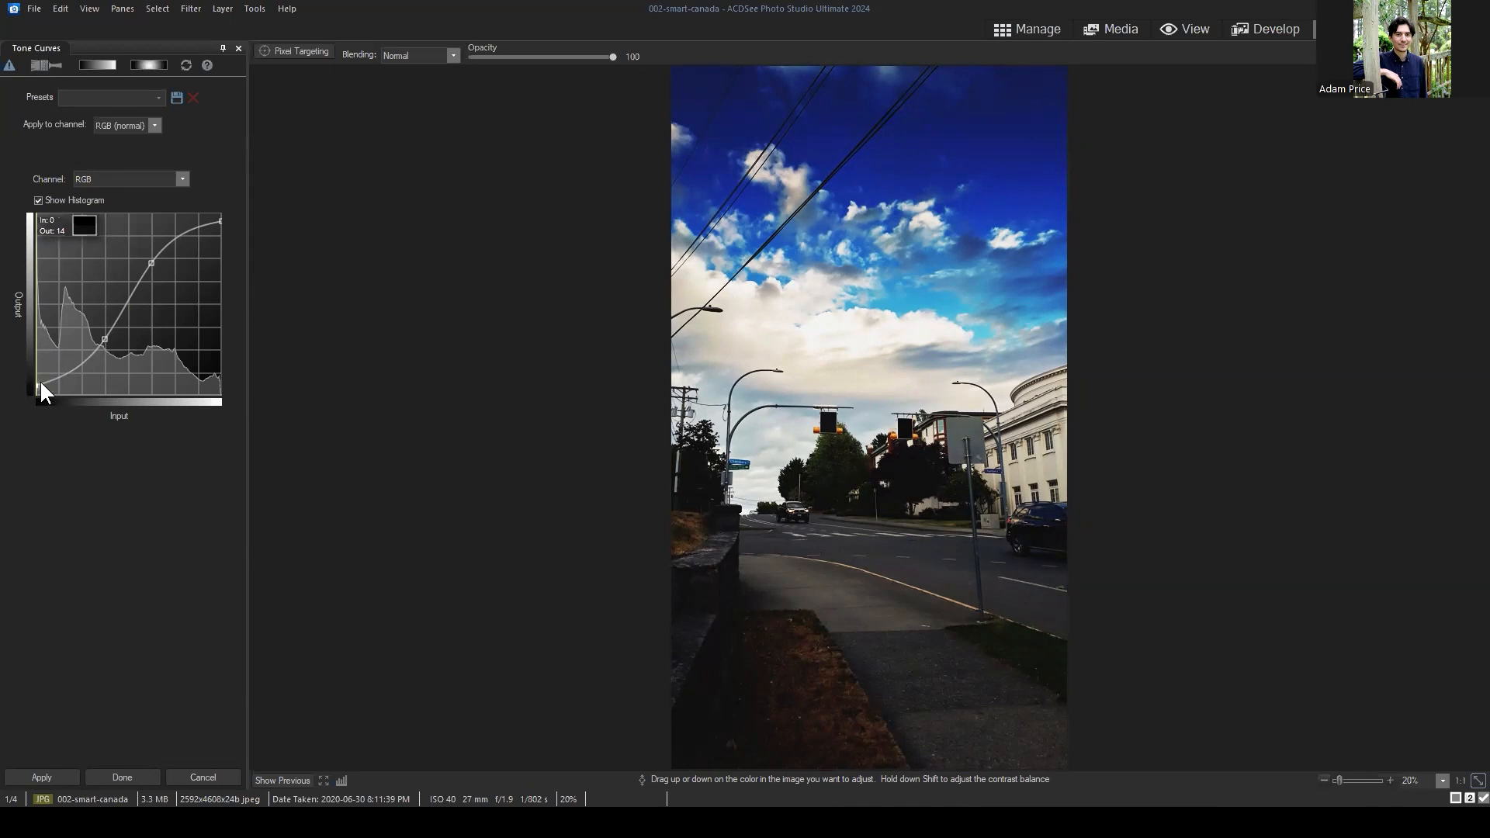
{"action": "left_click", "coordinate": [63, 360]}
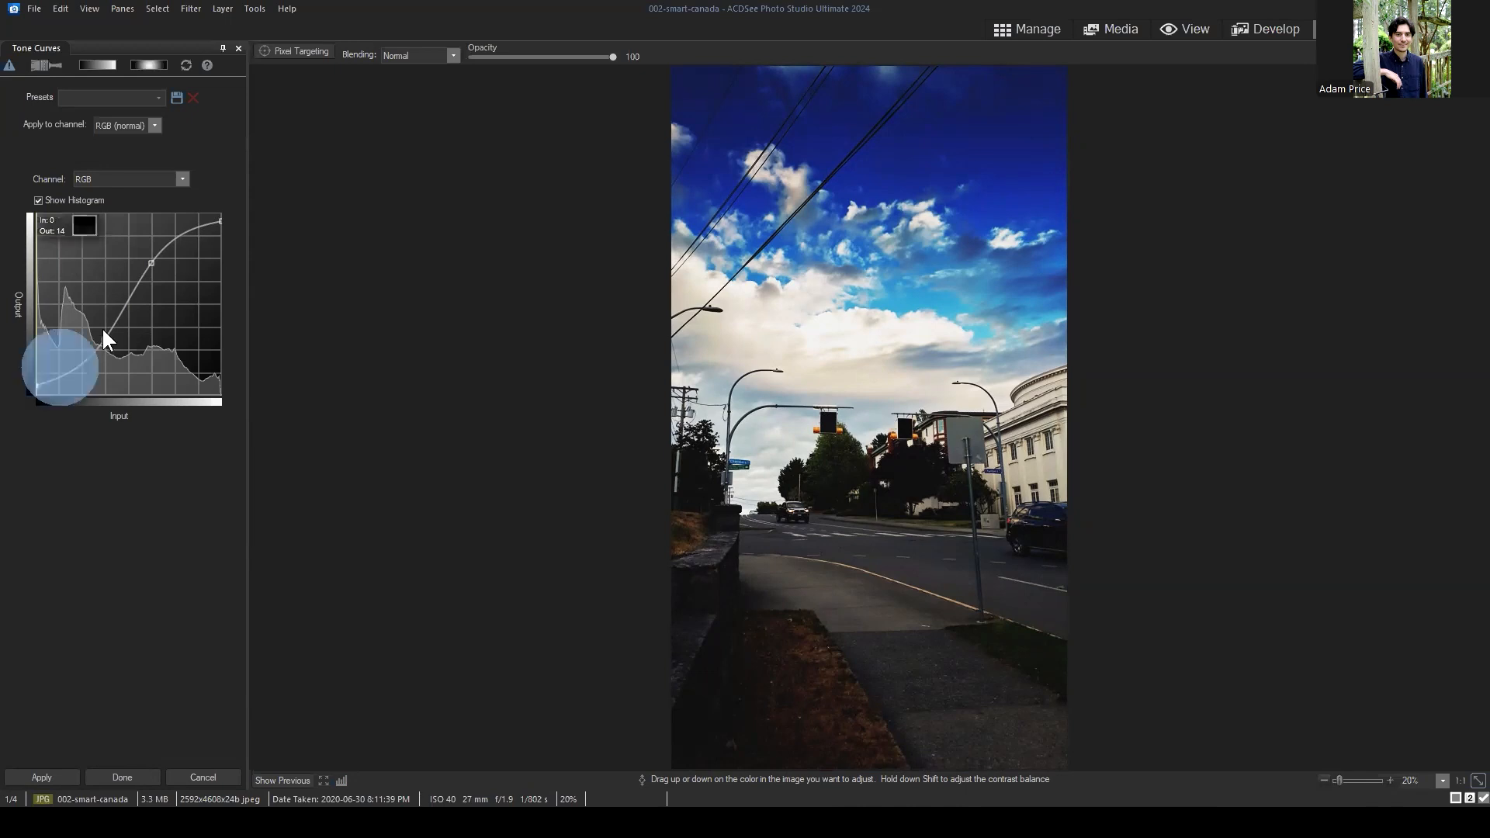
{"action": "left_click", "coordinate": [232, 187]}
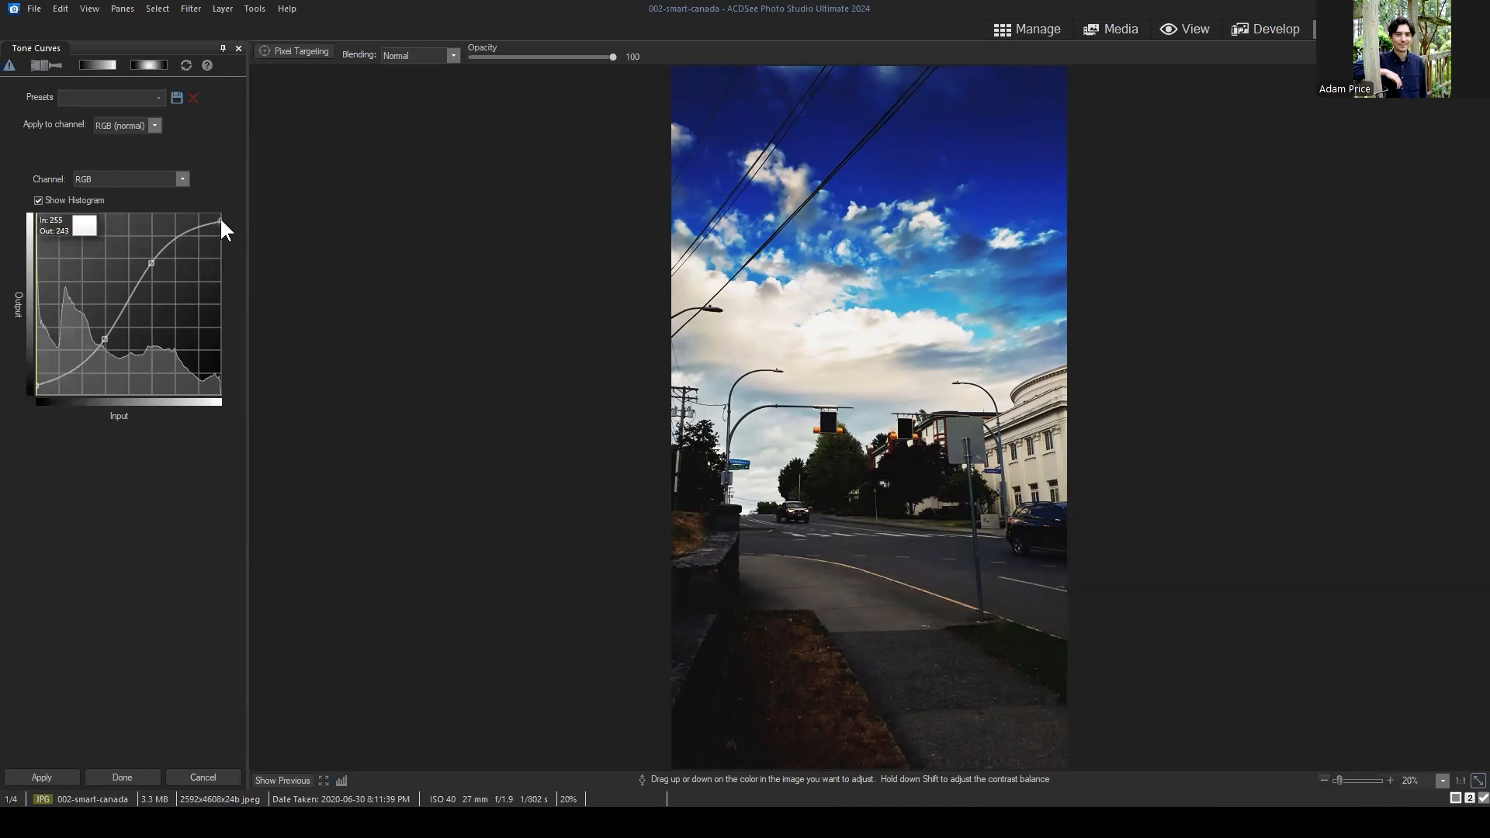
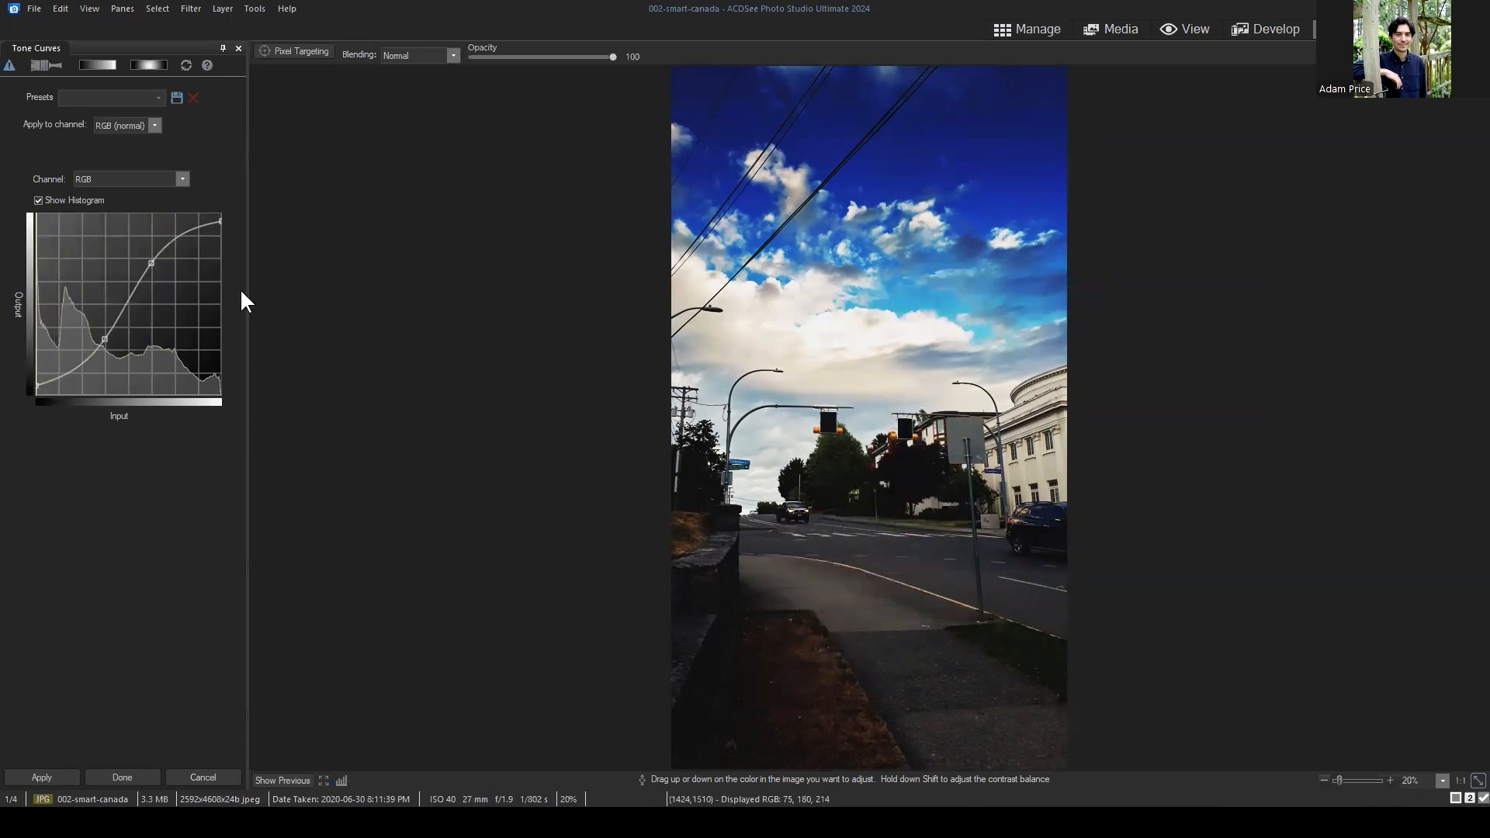
Return the curve's white and black end points to nearly full range, leaving both only slightly inset from 255 and 0.
{"action": "left_click_drag", "start_coordinate": [220, 221], "coordinate": [223, 206]}
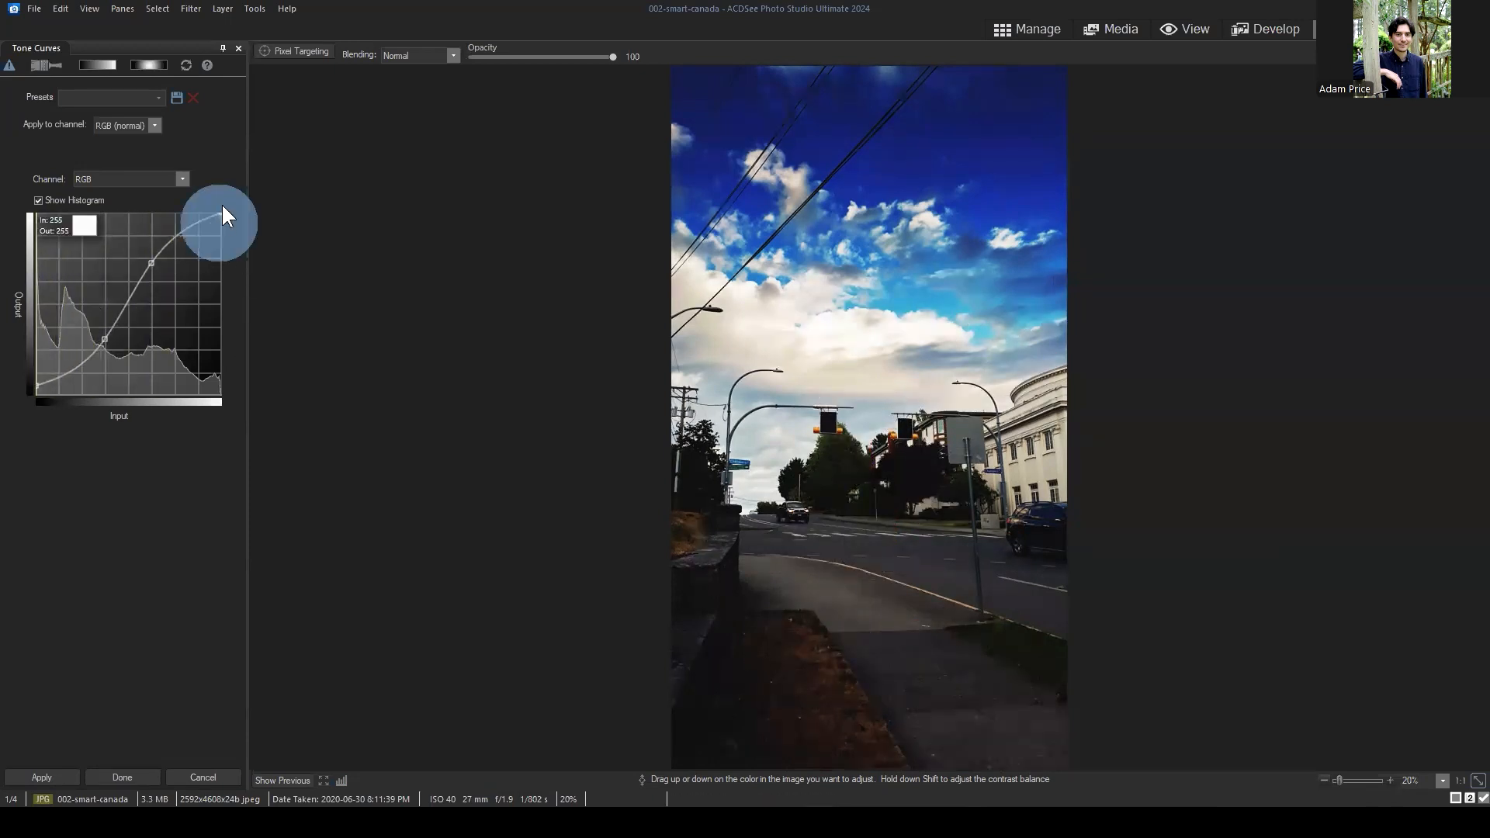
{"action": "left_click", "coordinate": [37, 385]}
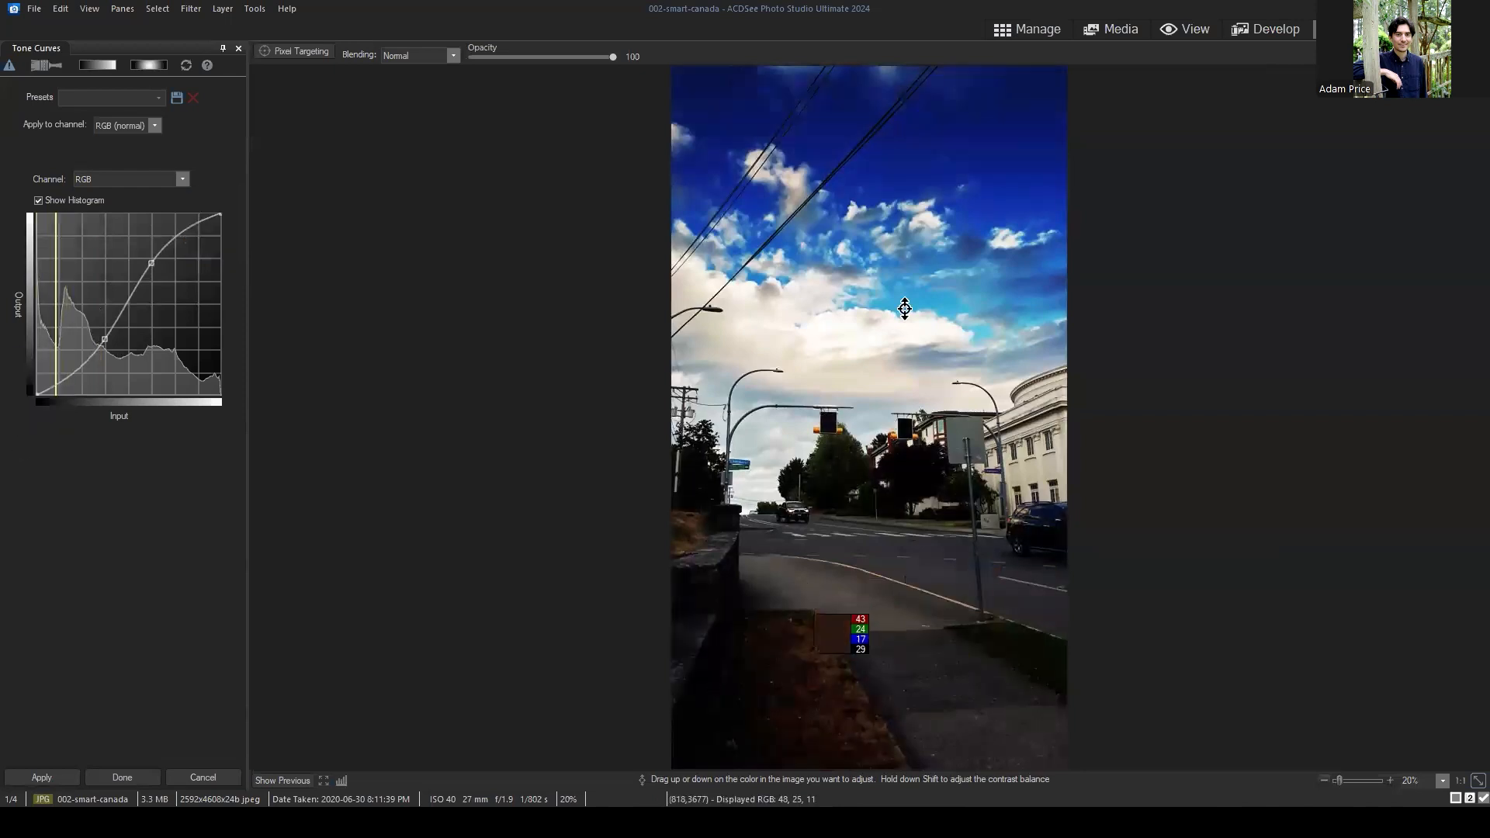
{"action": "right_click", "coordinate": [220, 219]}
{"action": "left_click", "coordinate": [221, 215]}
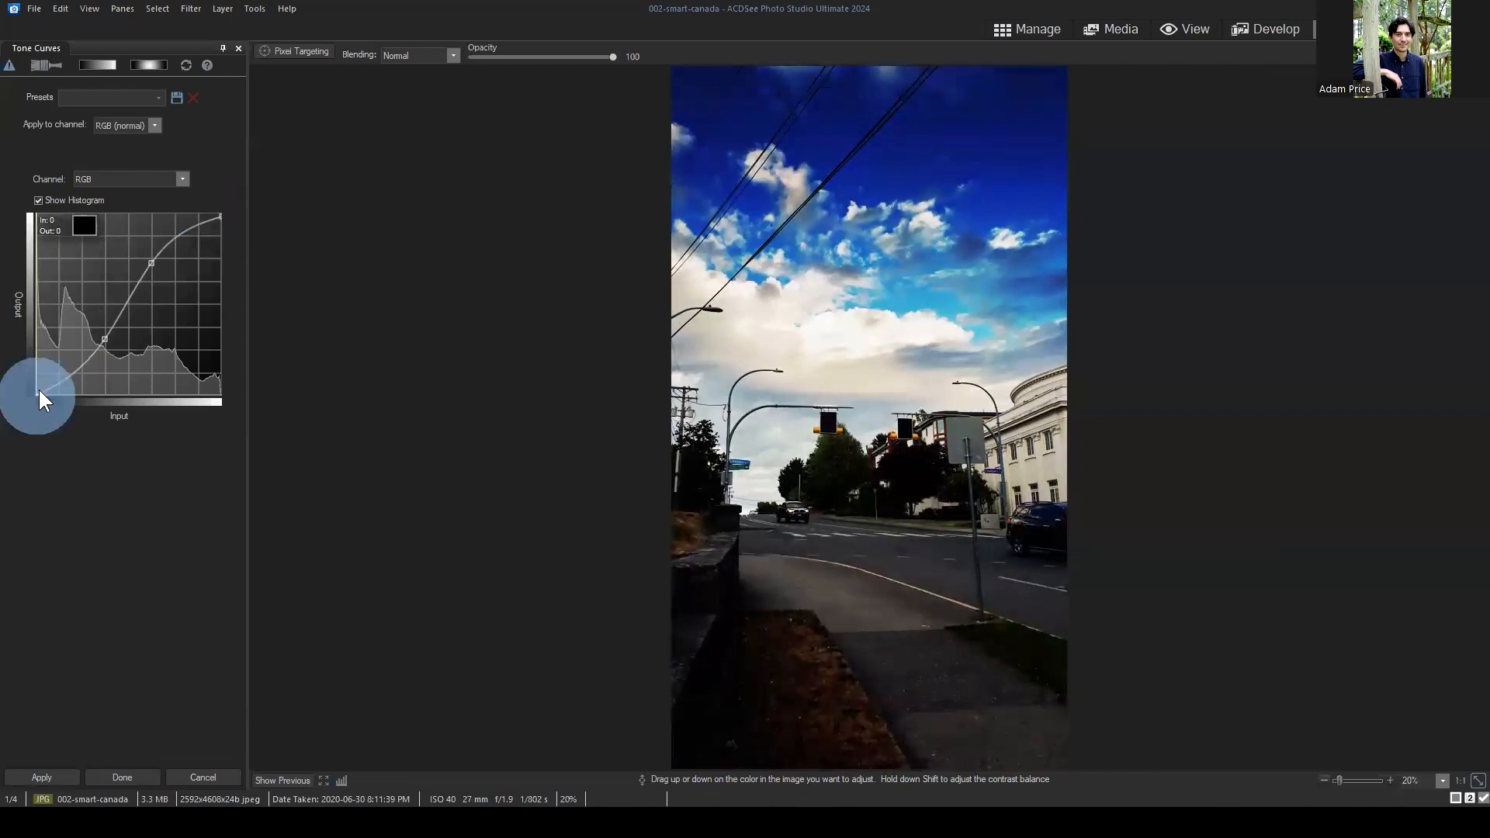
{"action": "left_click_drag", "start_coordinate": [34, 393], "coordinate": [37, 391]}
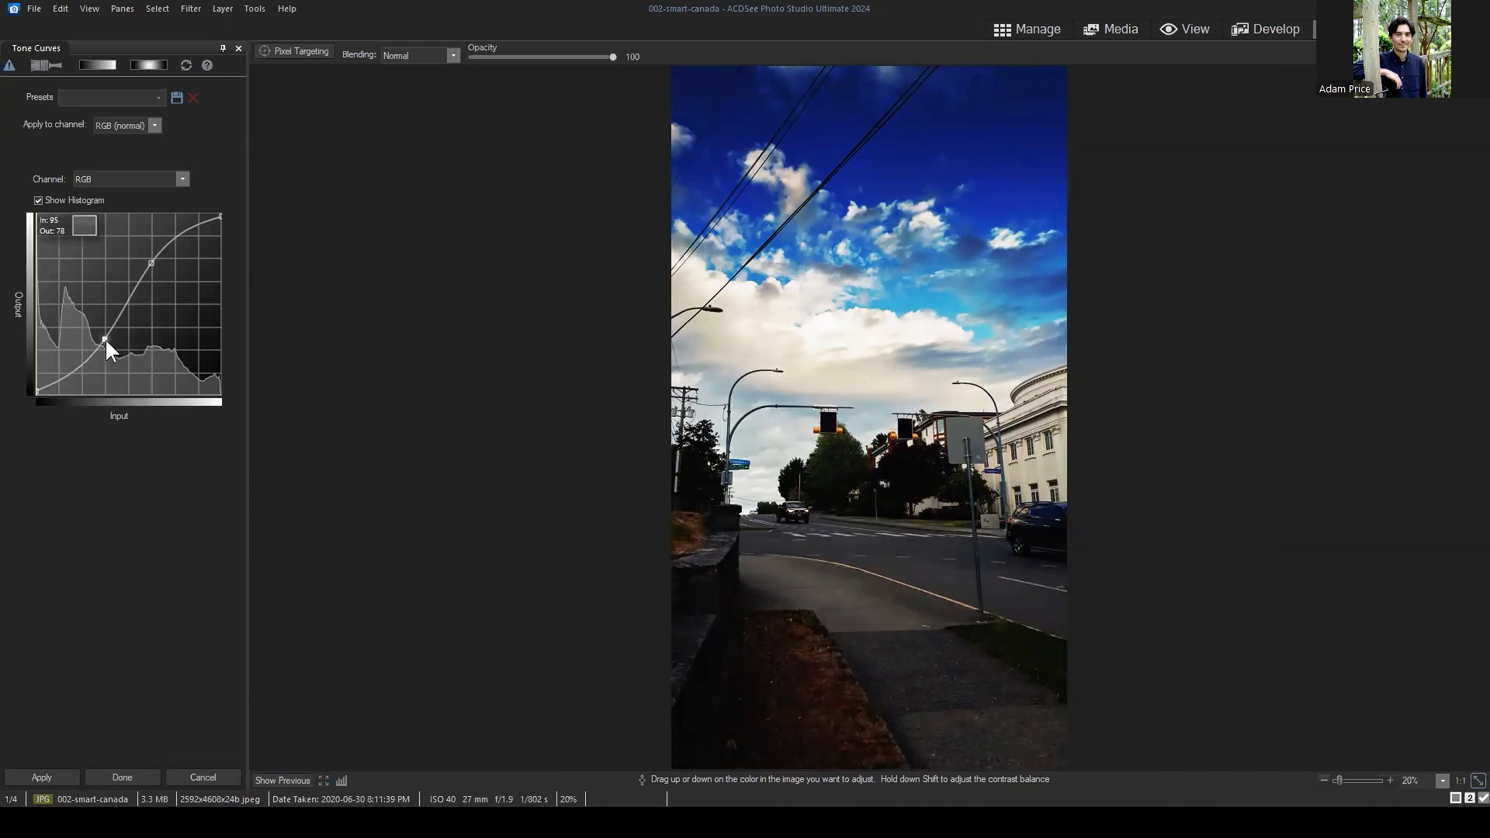
Move the shadow point to about 75/63 and the highlight point farther up toward the whites, and accept the Tone Curves adjustment.
{"action": "left_click_drag", "start_coordinate": [104, 337], "coordinate": [90, 349]}
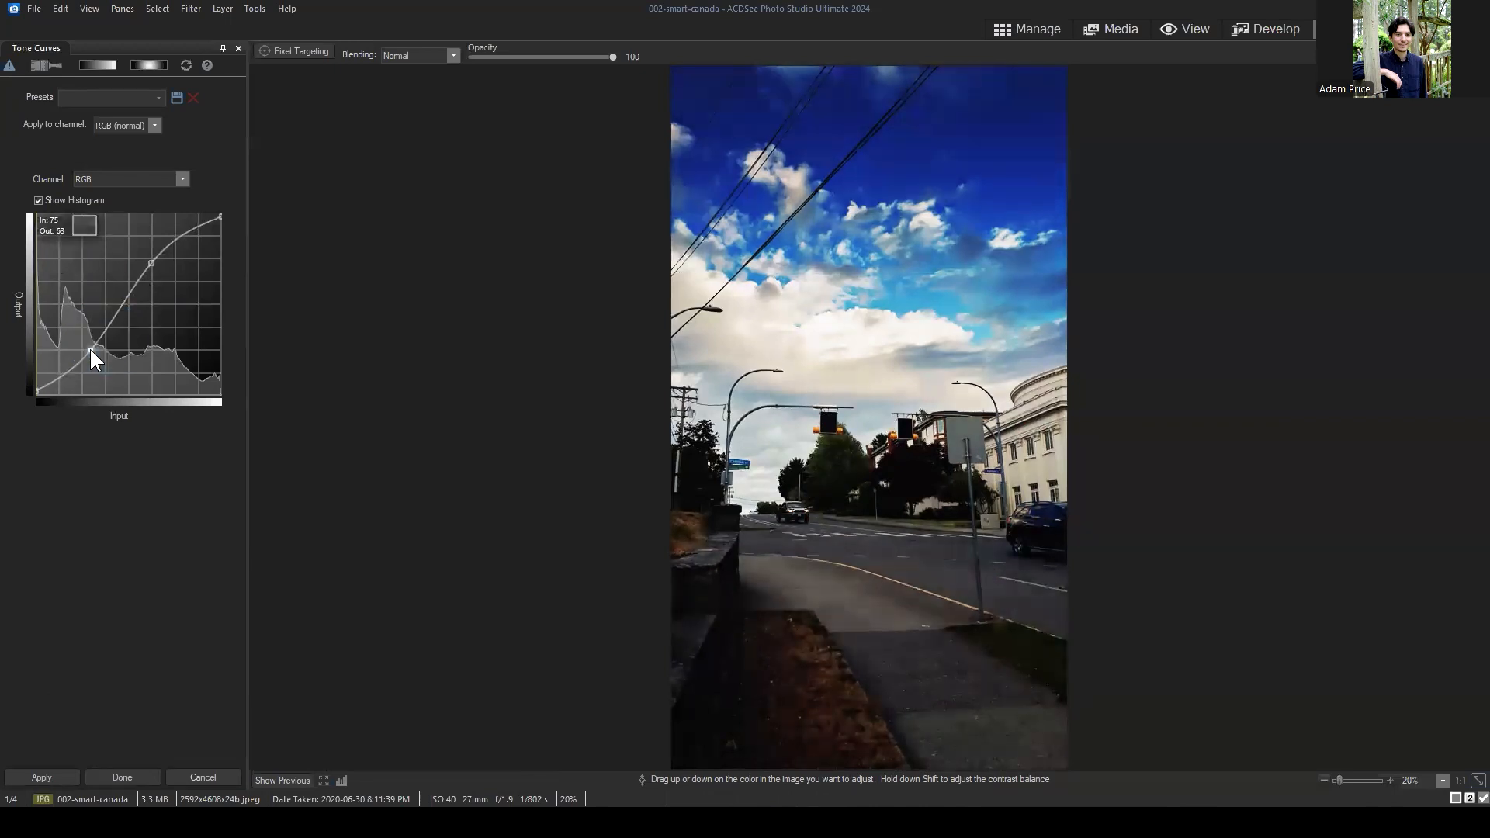
{"action": "left_click", "coordinate": [165, 245]}
{"action": "left_click_drag", "start_coordinate": [164, 245], "coordinate": [161, 248]}
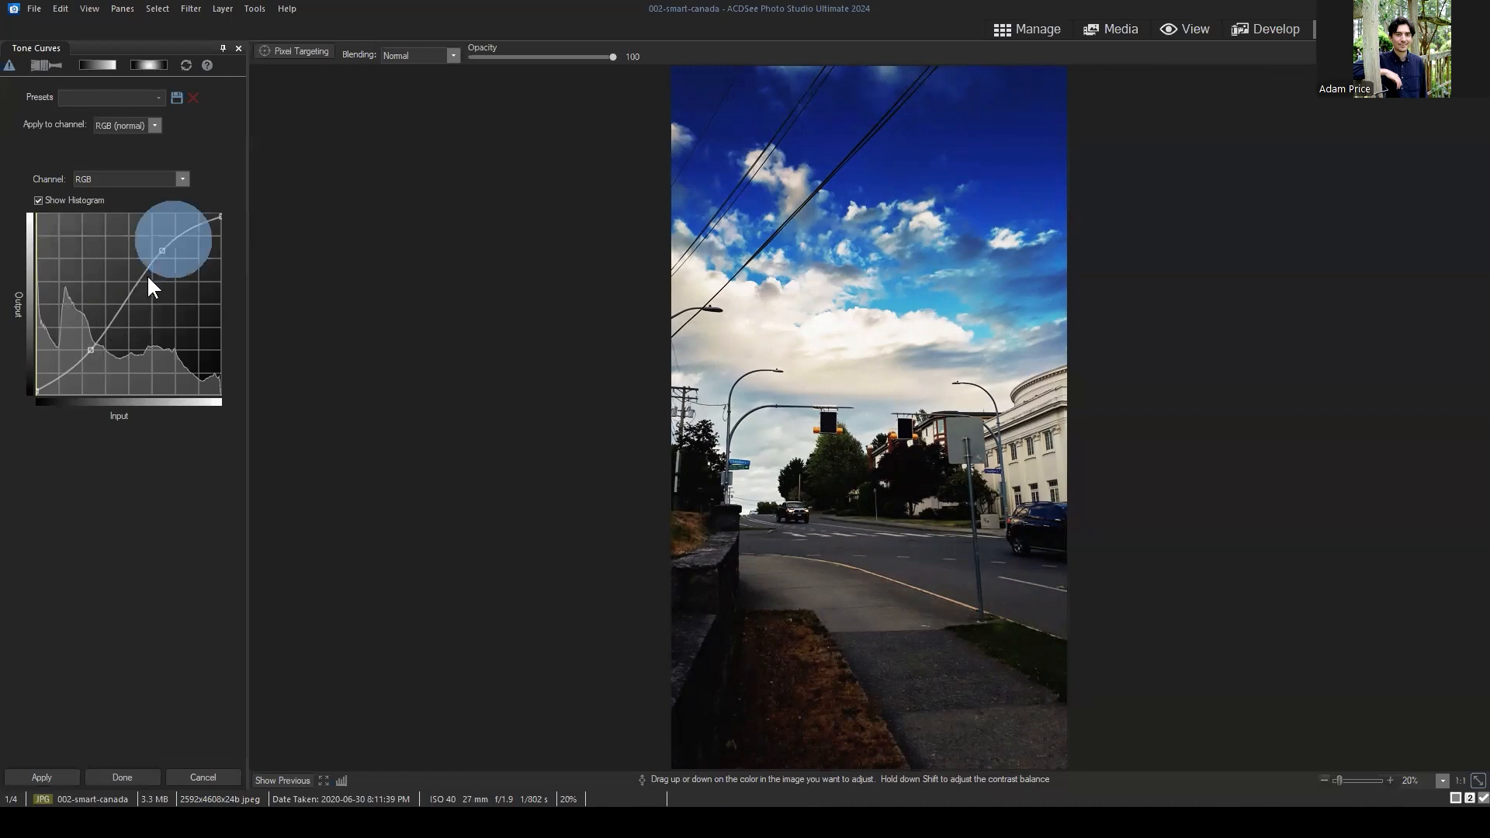
{"action": "left_click", "coordinate": [159, 475]}
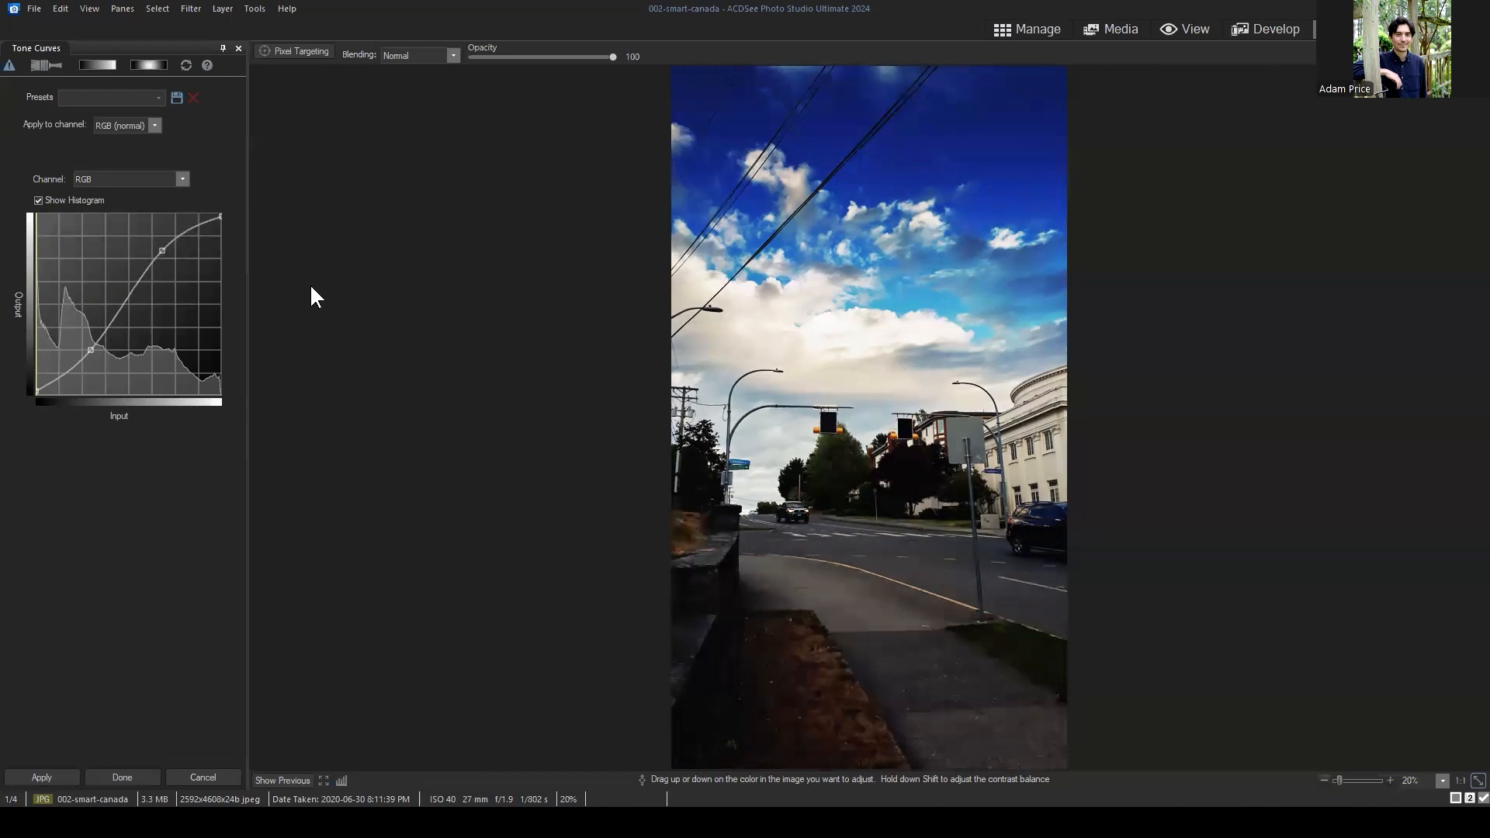
{"action": "left_click", "coordinate": [106, 774]}
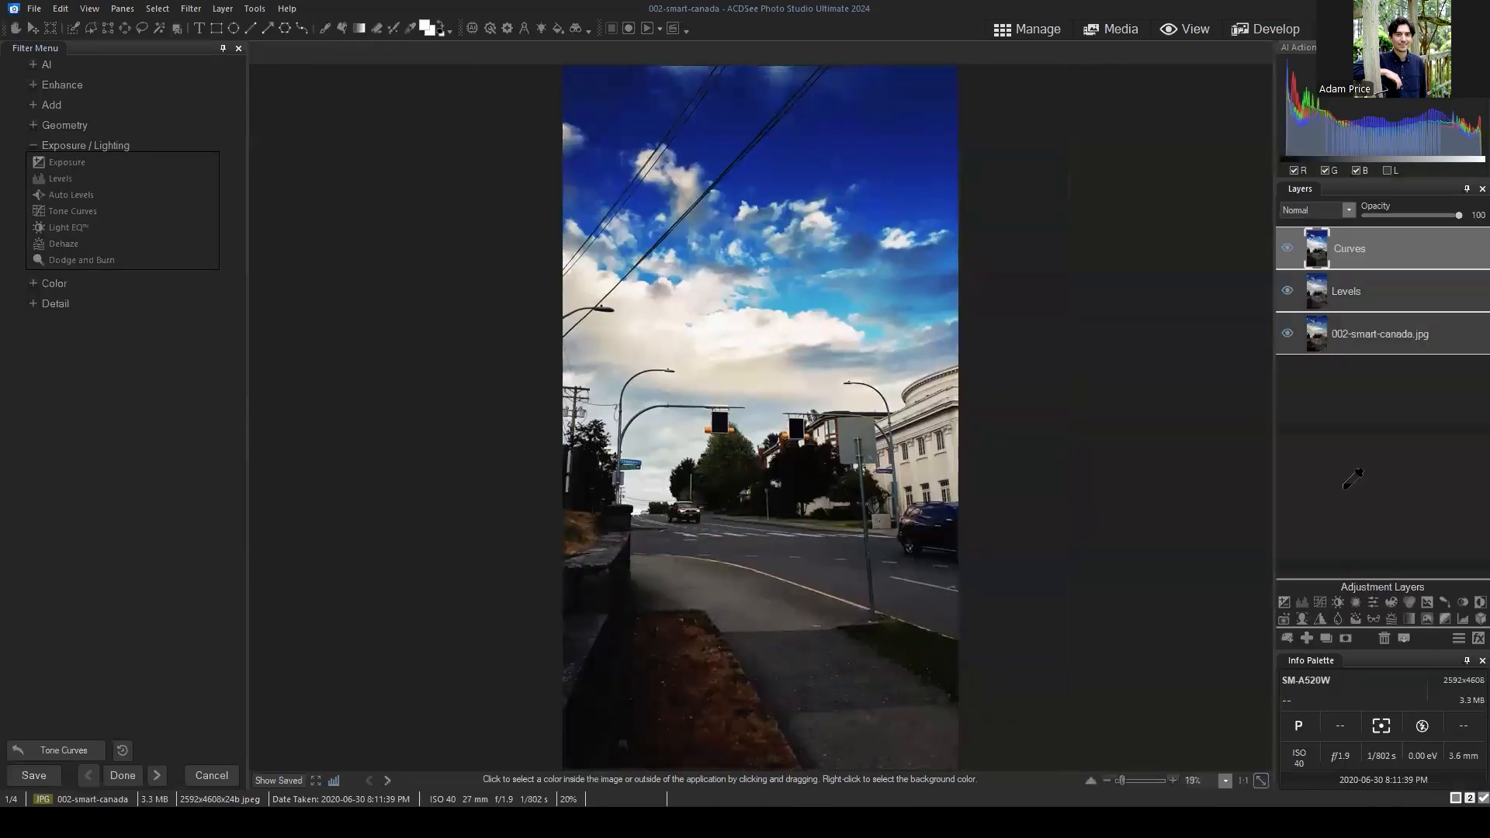
Duplicate the 002-smart-canada.jpg layer, move the copy above the Curves layer, and rename it Light EQ.
{"action": "left_click", "coordinate": [1408, 432]}
{"action": "right_click", "coordinate": [1381, 332]}
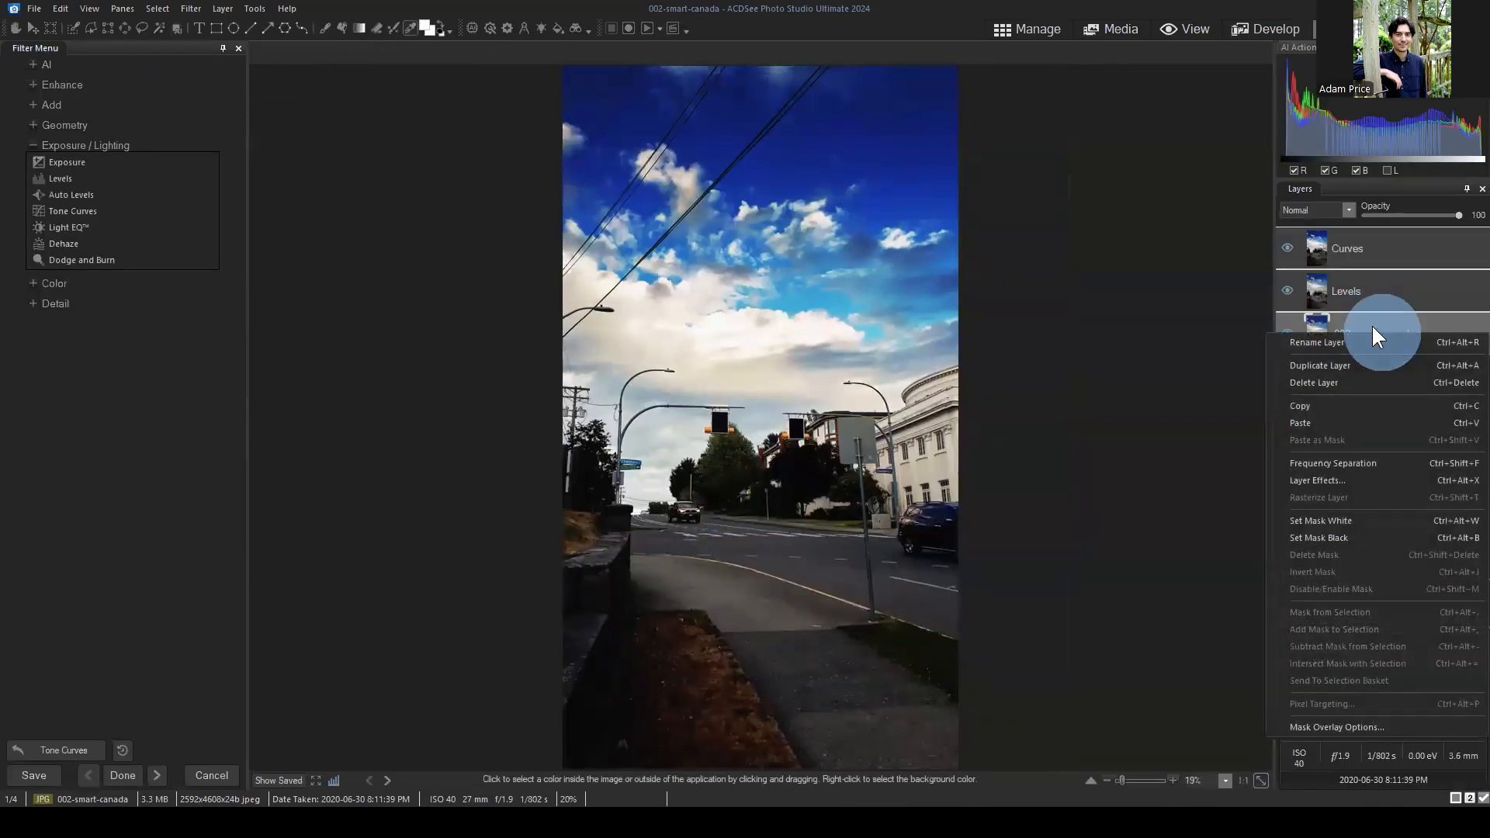
{"action": "left_click", "coordinate": [1340, 364]}
{"action": "left_click_drag", "start_coordinate": [1371, 319], "coordinate": [1376, 236]}
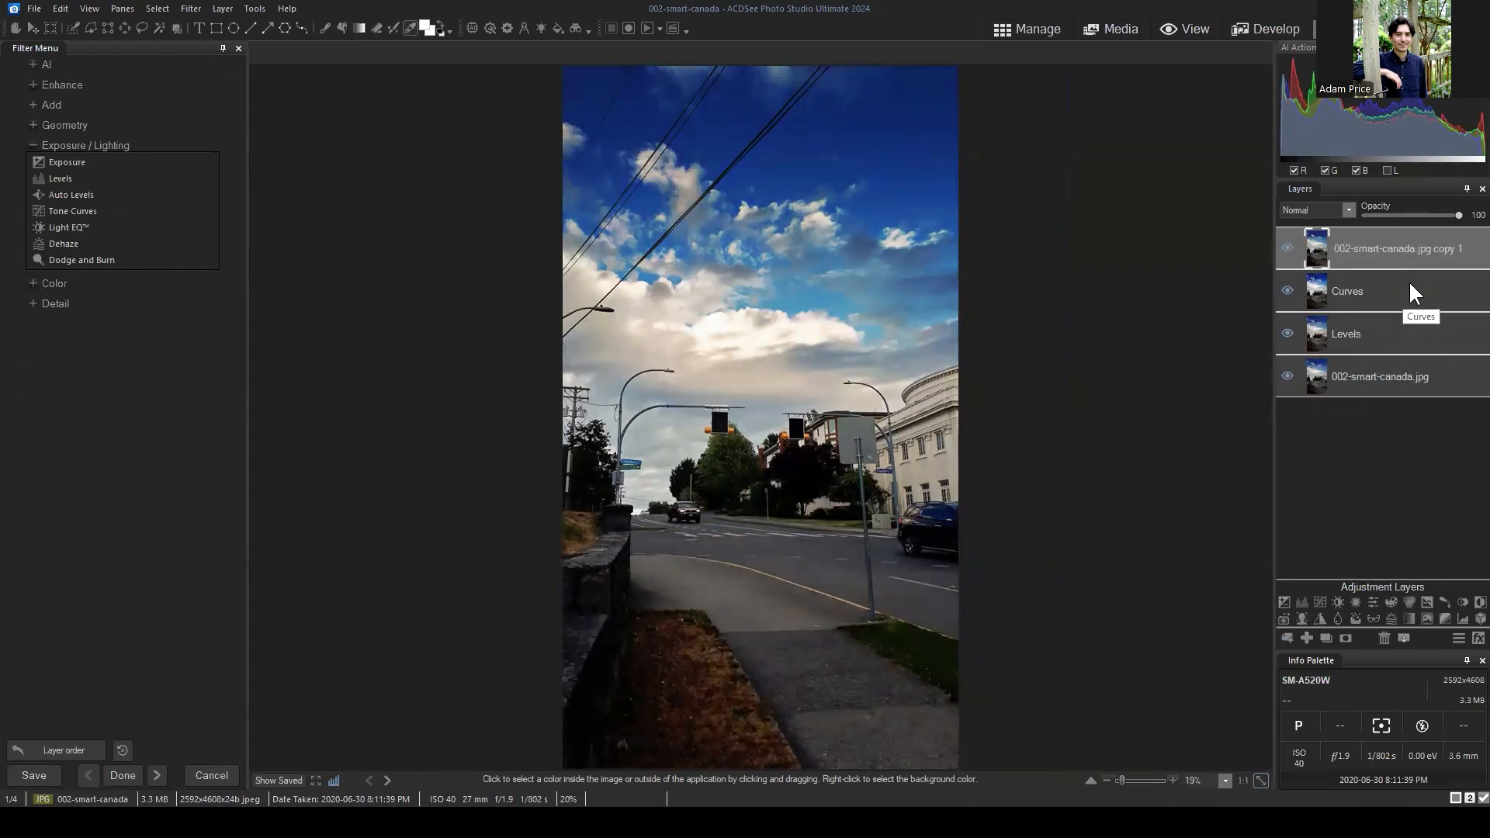
{"action": "right_click", "coordinate": [1363, 243]}
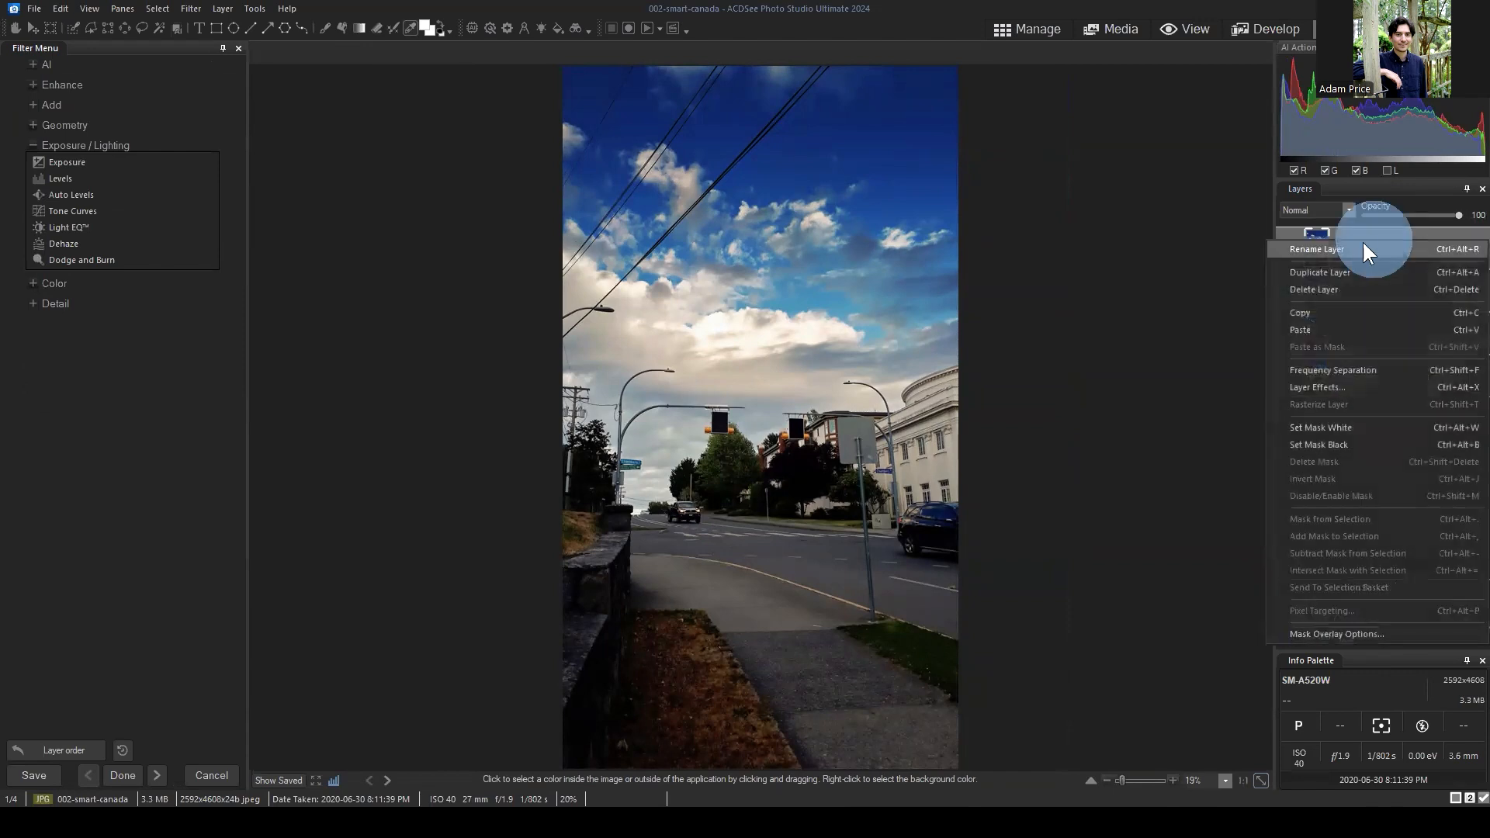
{"action": "left_click", "coordinate": [1343, 252]}
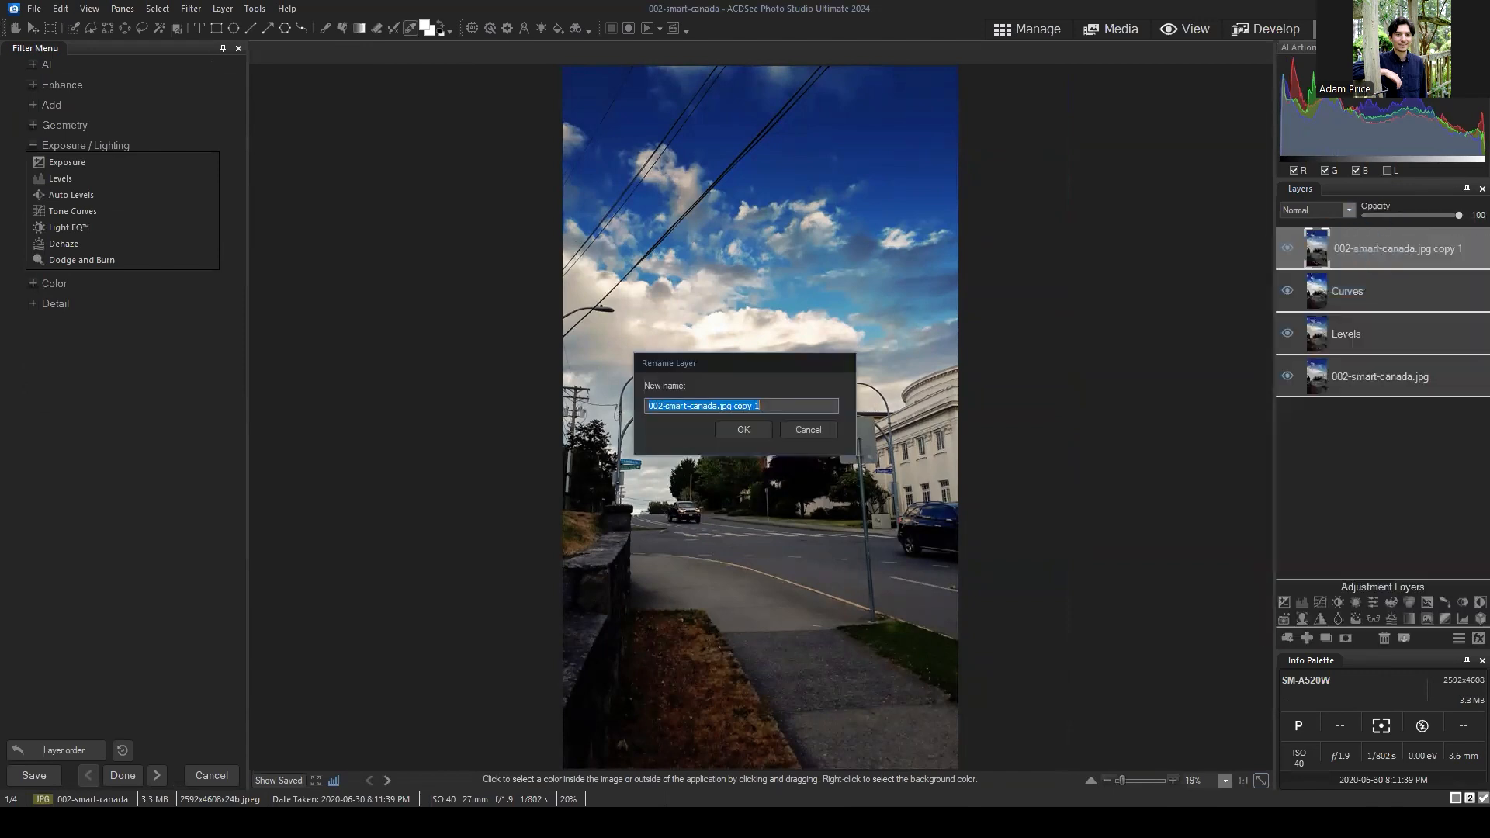
{"action": "type", "text": "Light EQ"}
{"action": "key", "text": "Return"}
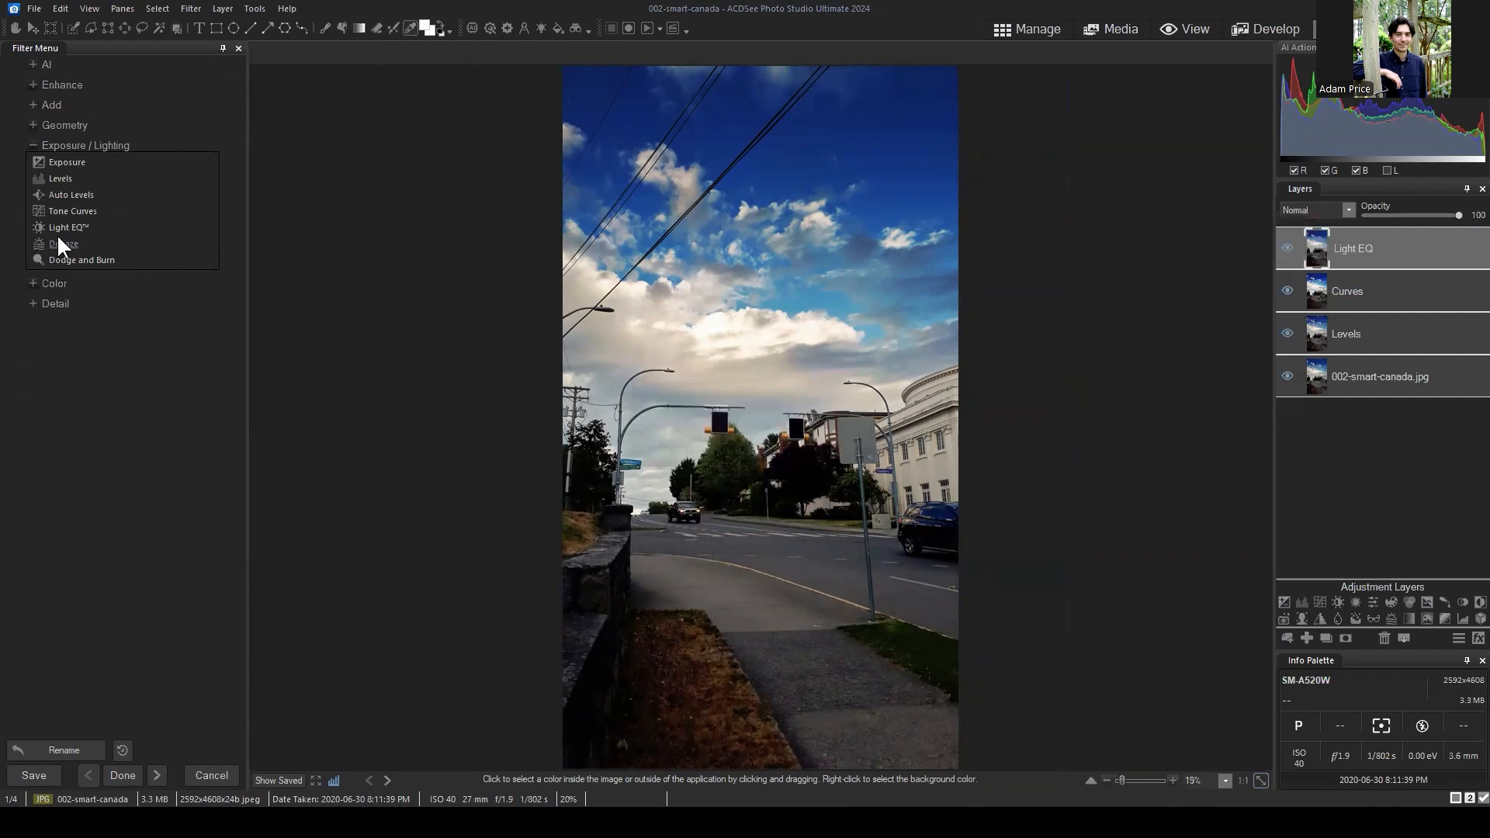
{"action": "left_click", "coordinate": [70, 228]}
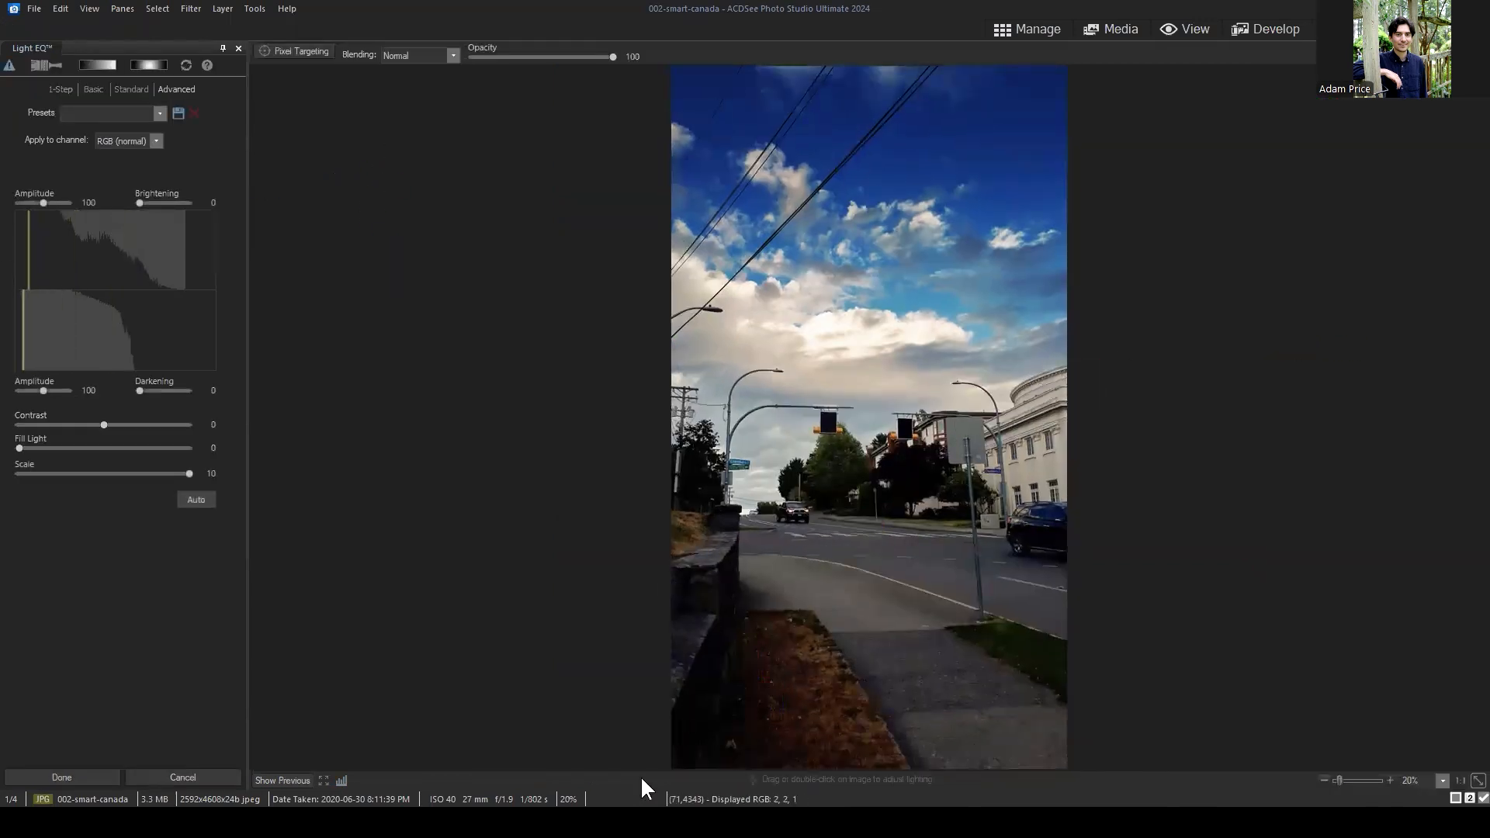
{"action": "left_click", "coordinate": [276, 779]}
{"action": "left_click", "coordinate": [183, 777]}
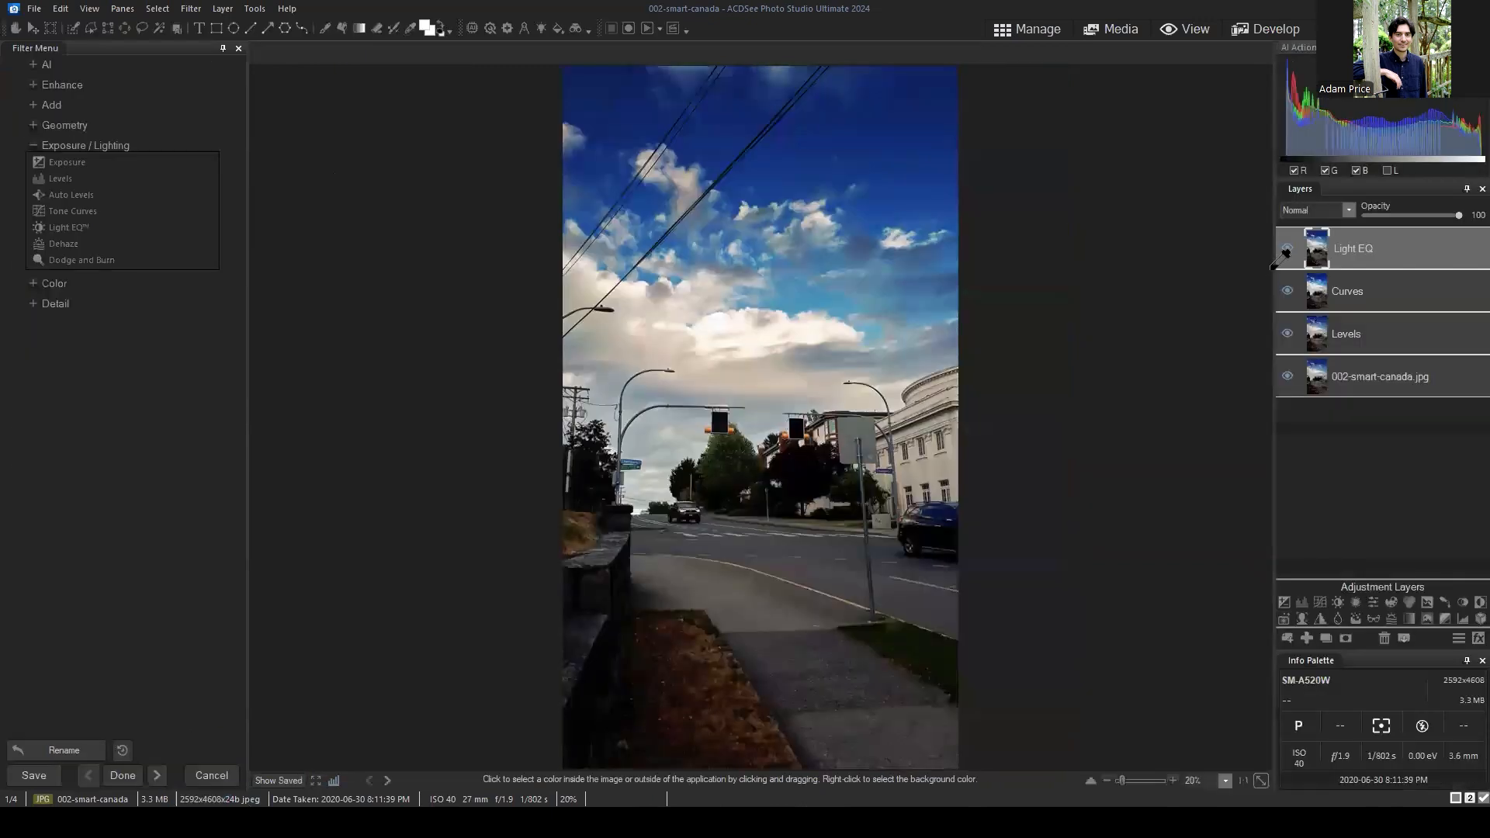
Open the Light EQ filter for the Light EQ layer and set the 1-Step Amount to 0.
{"action": "left_click", "coordinate": [1286, 250]}
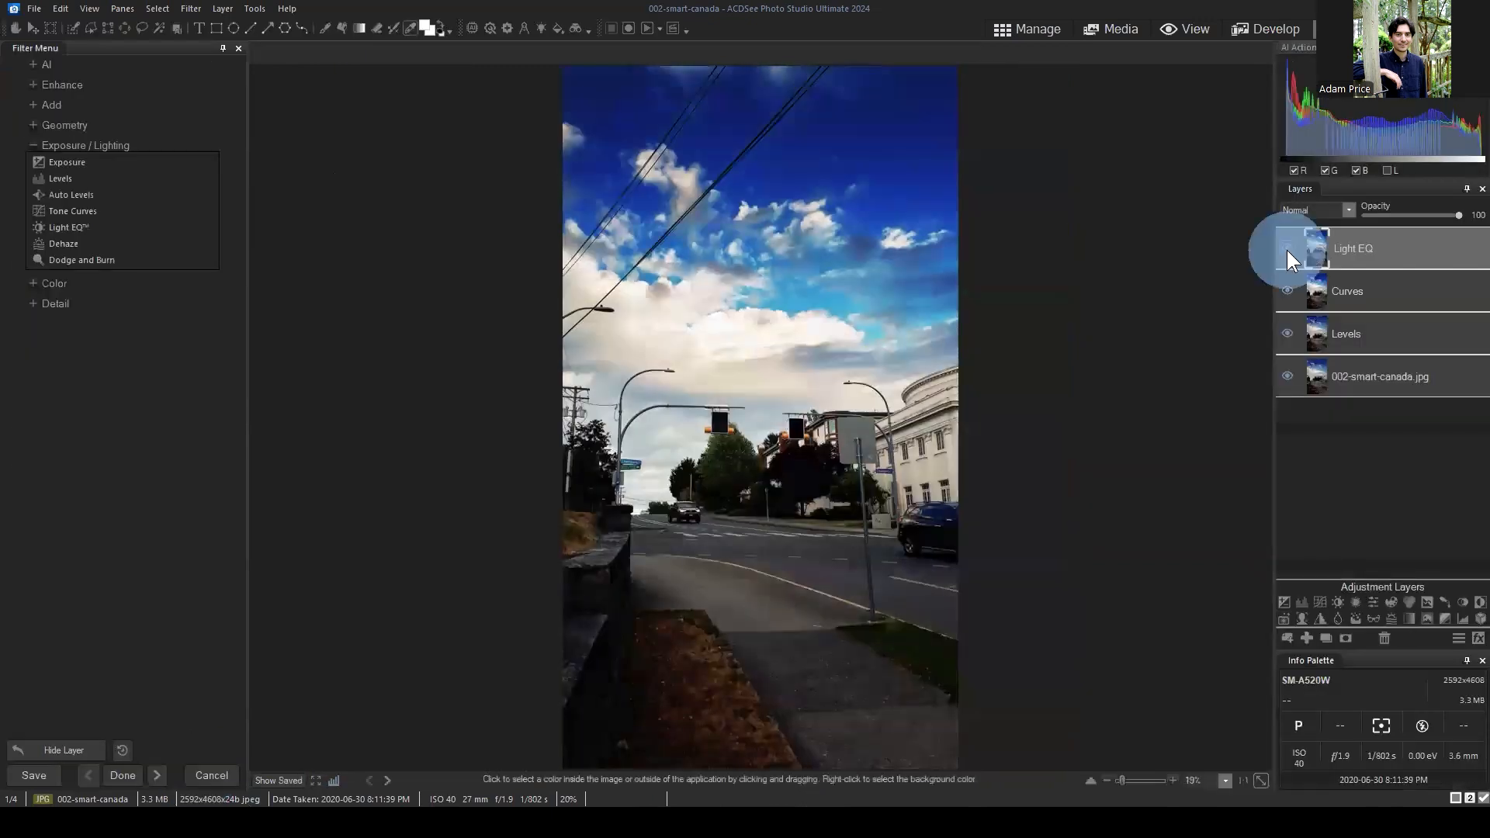
{"action": "left_click", "coordinate": [1287, 250]}
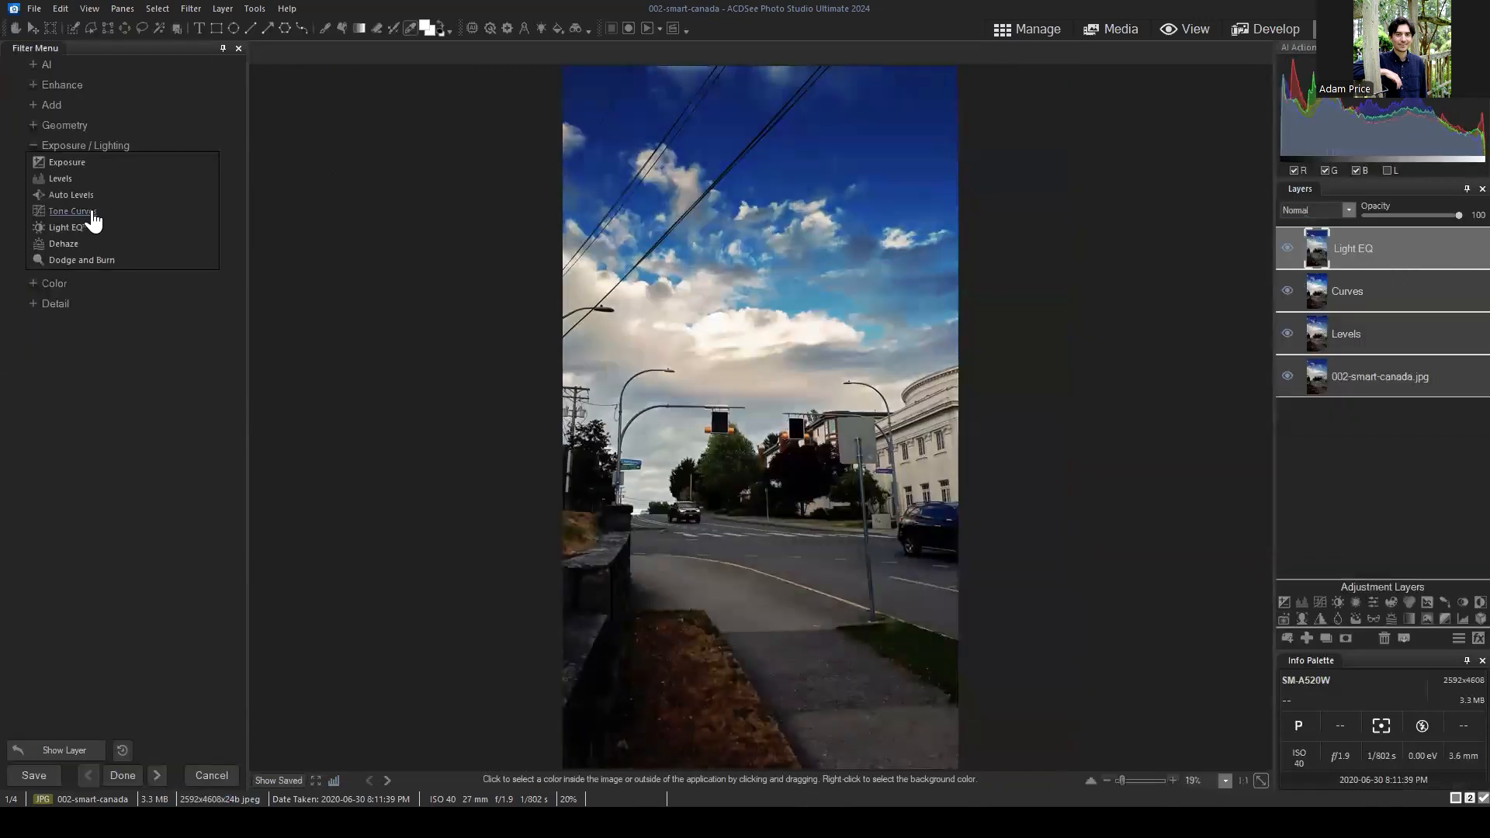
{"action": "left_click", "coordinate": [64, 227]}
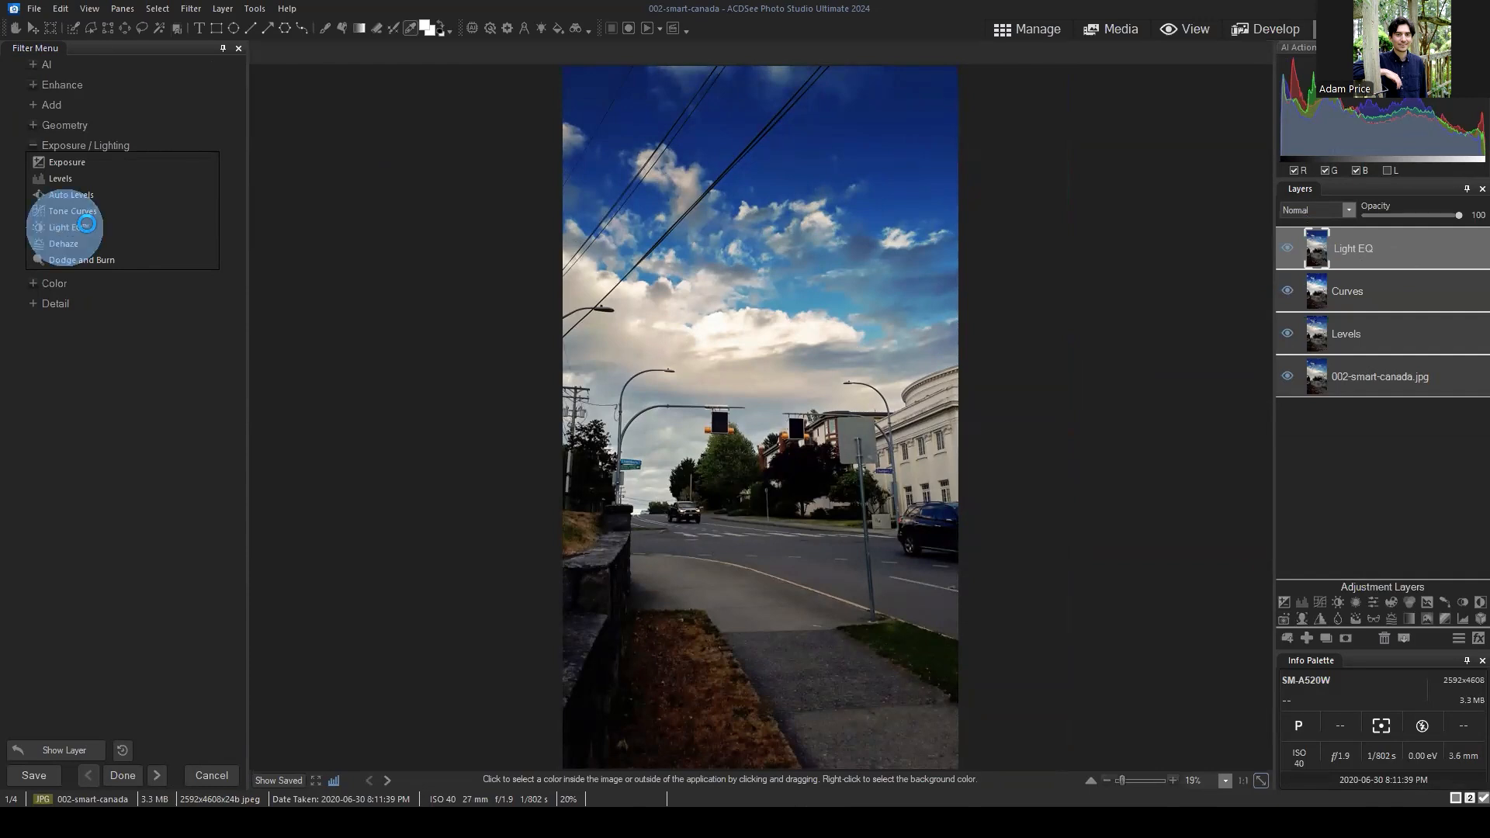
{"action": "left_click", "coordinate": [86, 224]}
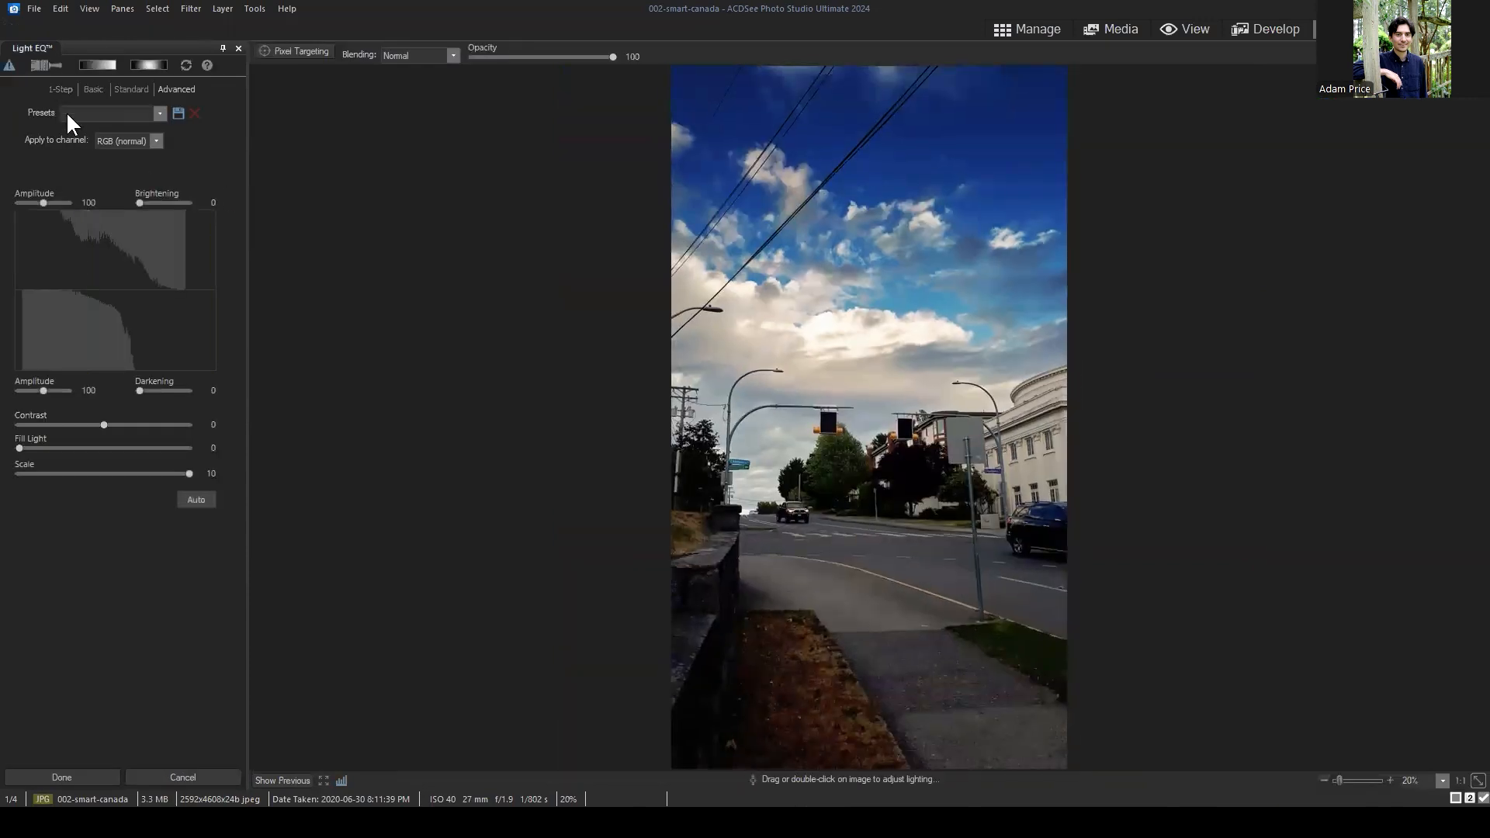
{"action": "left_click", "coordinate": [59, 90]}
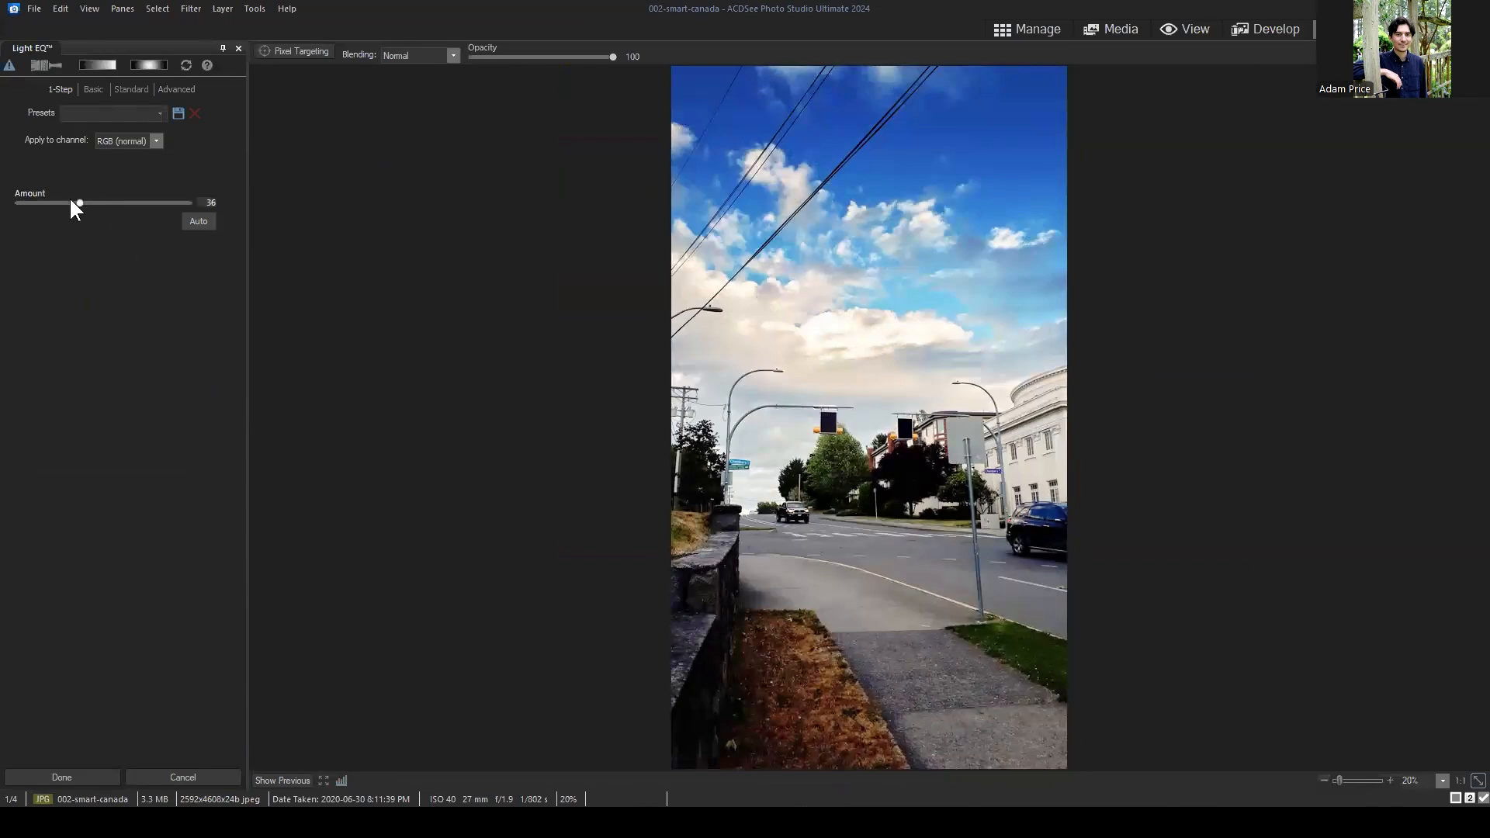
{"action": "mouse_move", "coordinate": [77, 203]}
{"action": "left_mouse_down"}
{"action": "mouse_move", "coordinate": [194, 204]}
{"action": "mouse_move", "coordinate": [31, 209]}
{"action": "mouse_move", "coordinate": [189, 215]}
{"action": "mouse_move", "coordinate": [81, 226]}
{"action": "mouse_move", "coordinate": [90, 205]}
{"action": "mouse_move", "coordinate": [36, 206]}
{"action": "mouse_move", "coordinate": [72, 231]}
{"action": "left_mouse_up"}
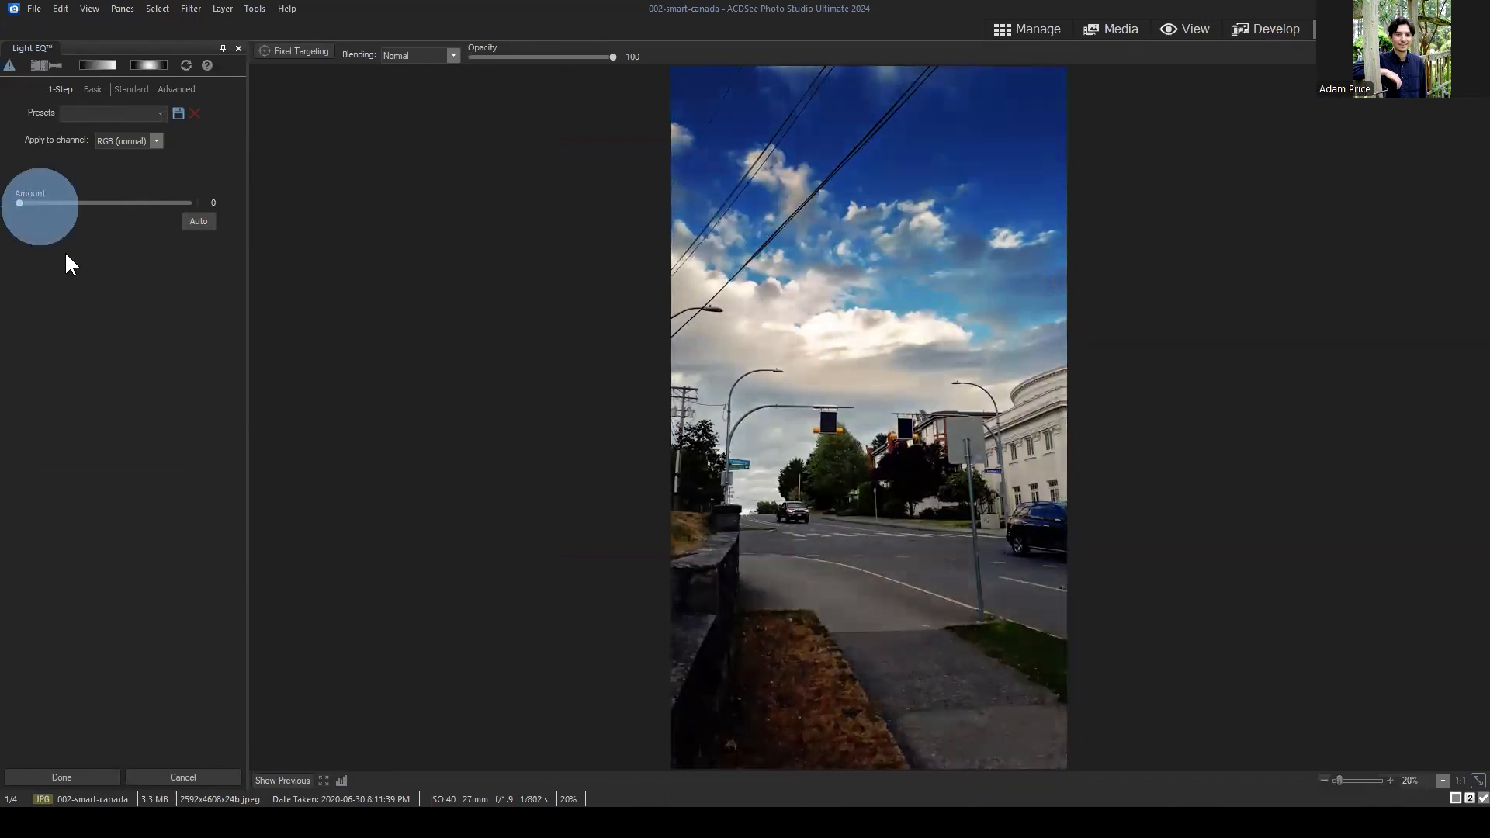
Try Highlights at -100 in Light EQ's Basic mode and reset it to 0.
{"action": "left_click", "coordinate": [93, 89]}
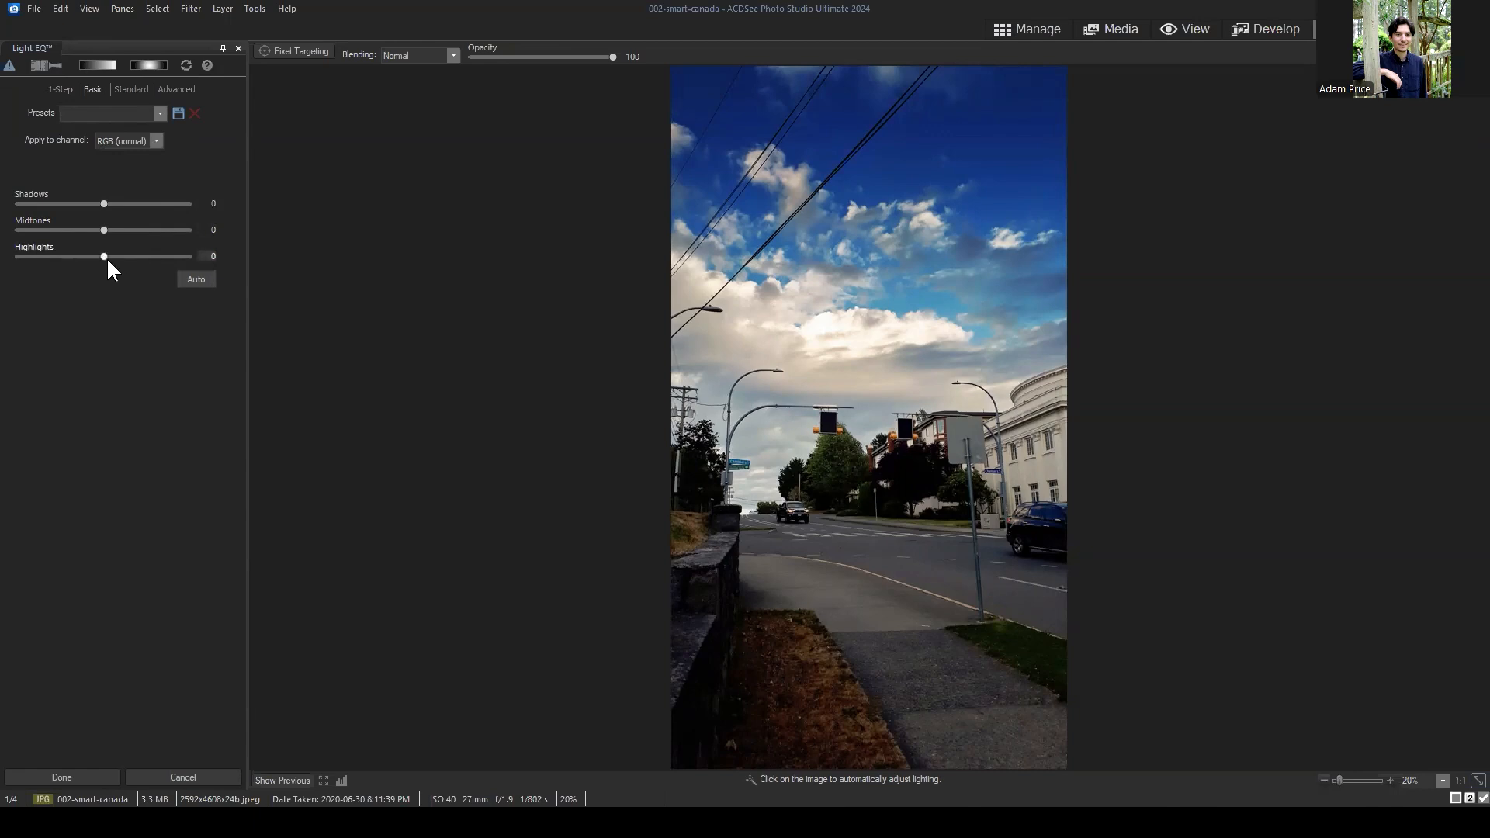
{"action": "left_click_drag", "start_coordinate": [101, 258], "coordinate": [1, 259]}
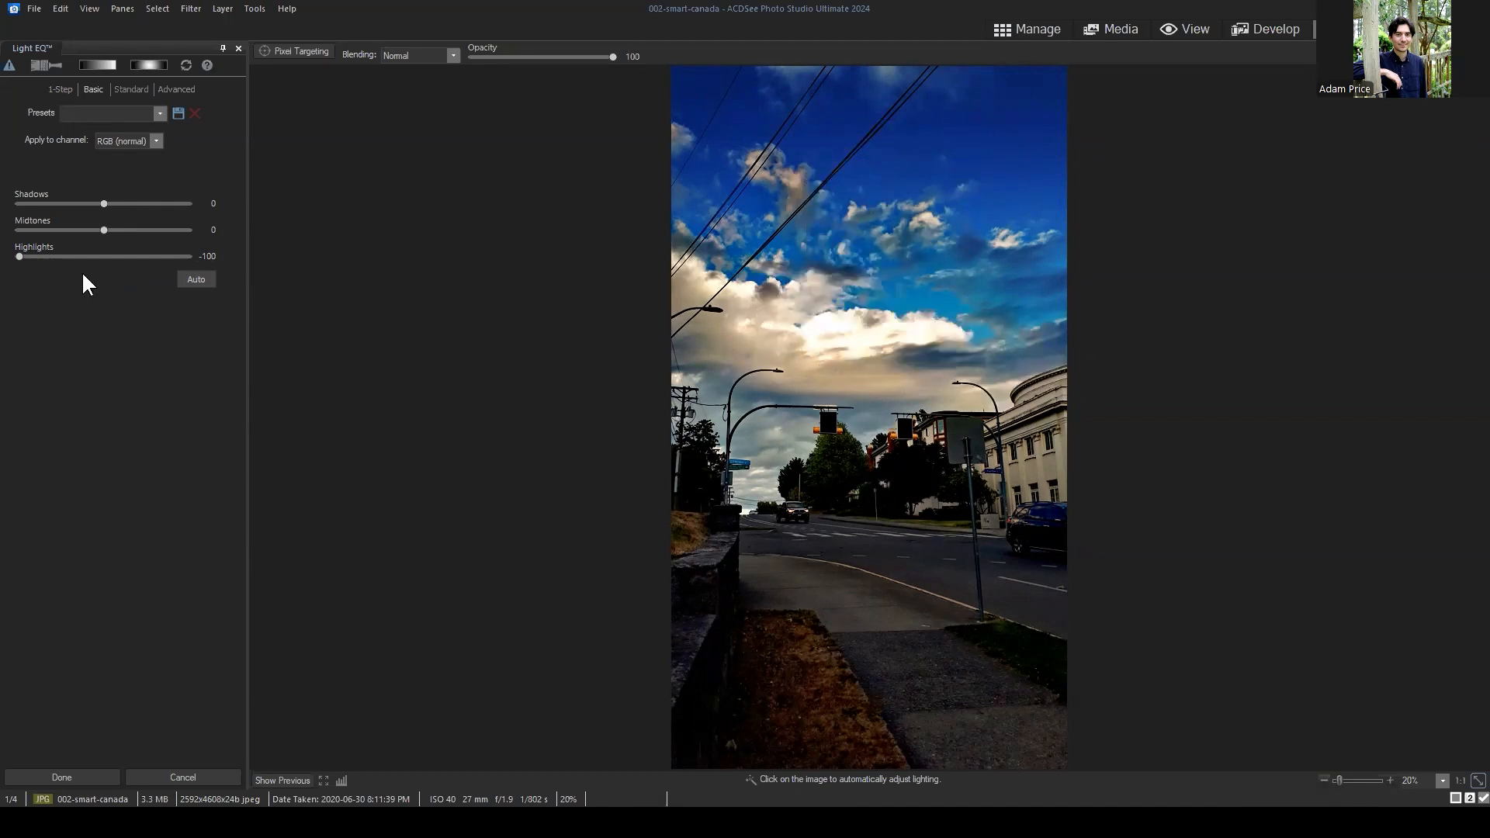
{"action": "right_click", "coordinate": [96, 250]}
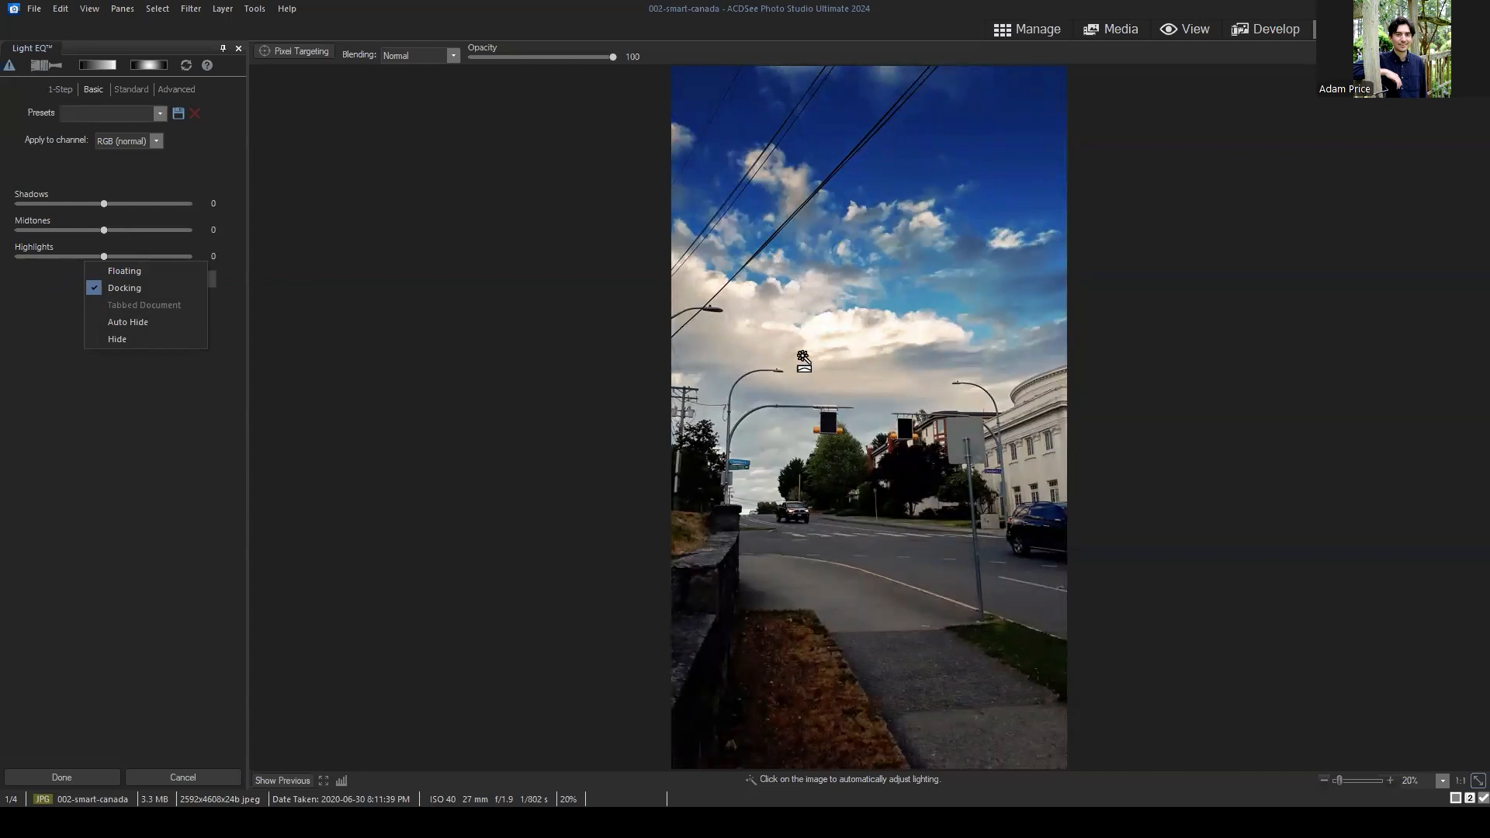
{"action": "left_click_drag", "start_coordinate": [104, 256], "coordinate": [3, 254]}
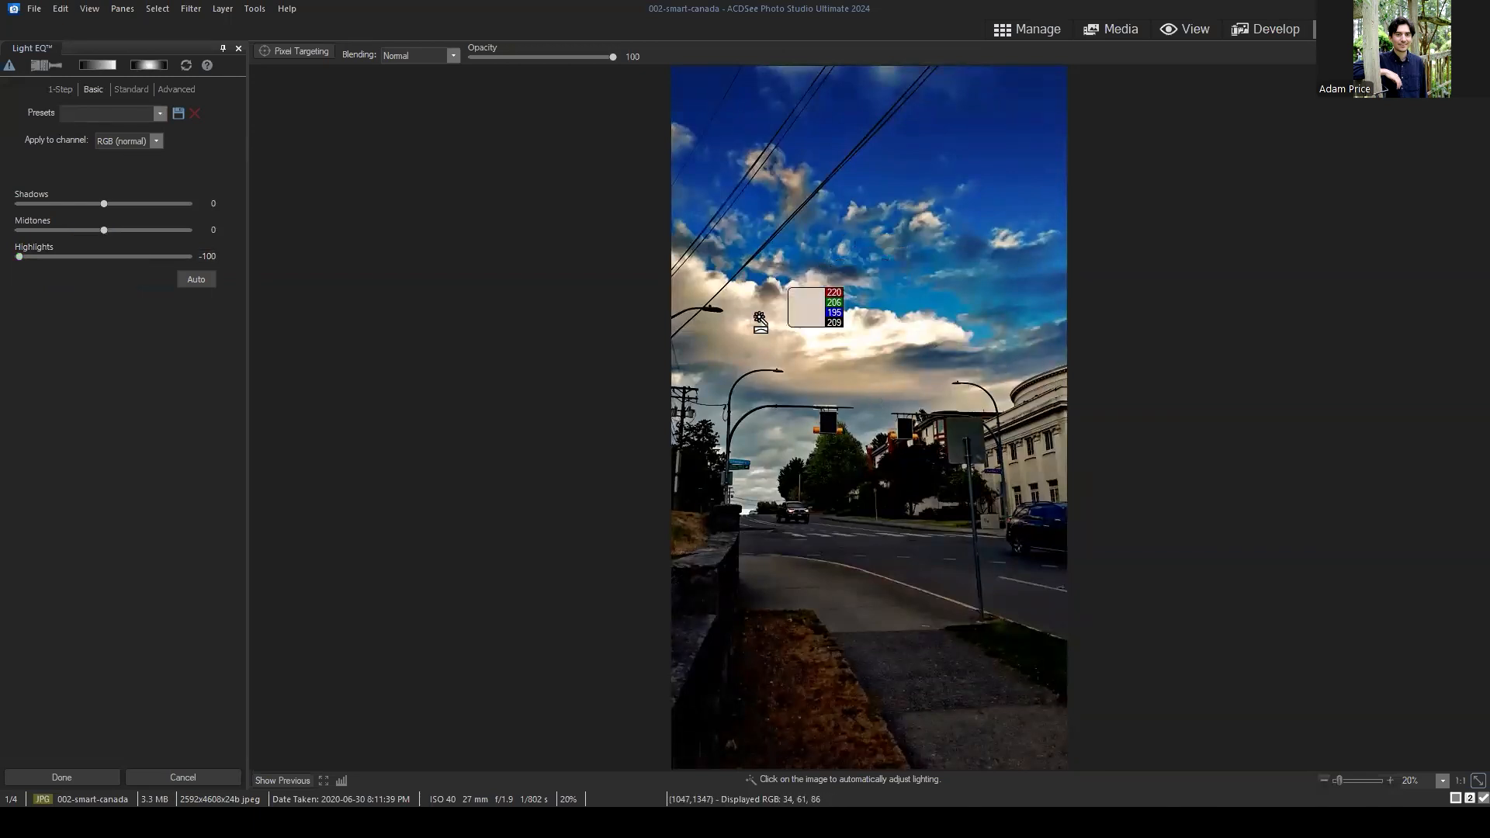
{"action": "double_click", "coordinate": [31, 257]}
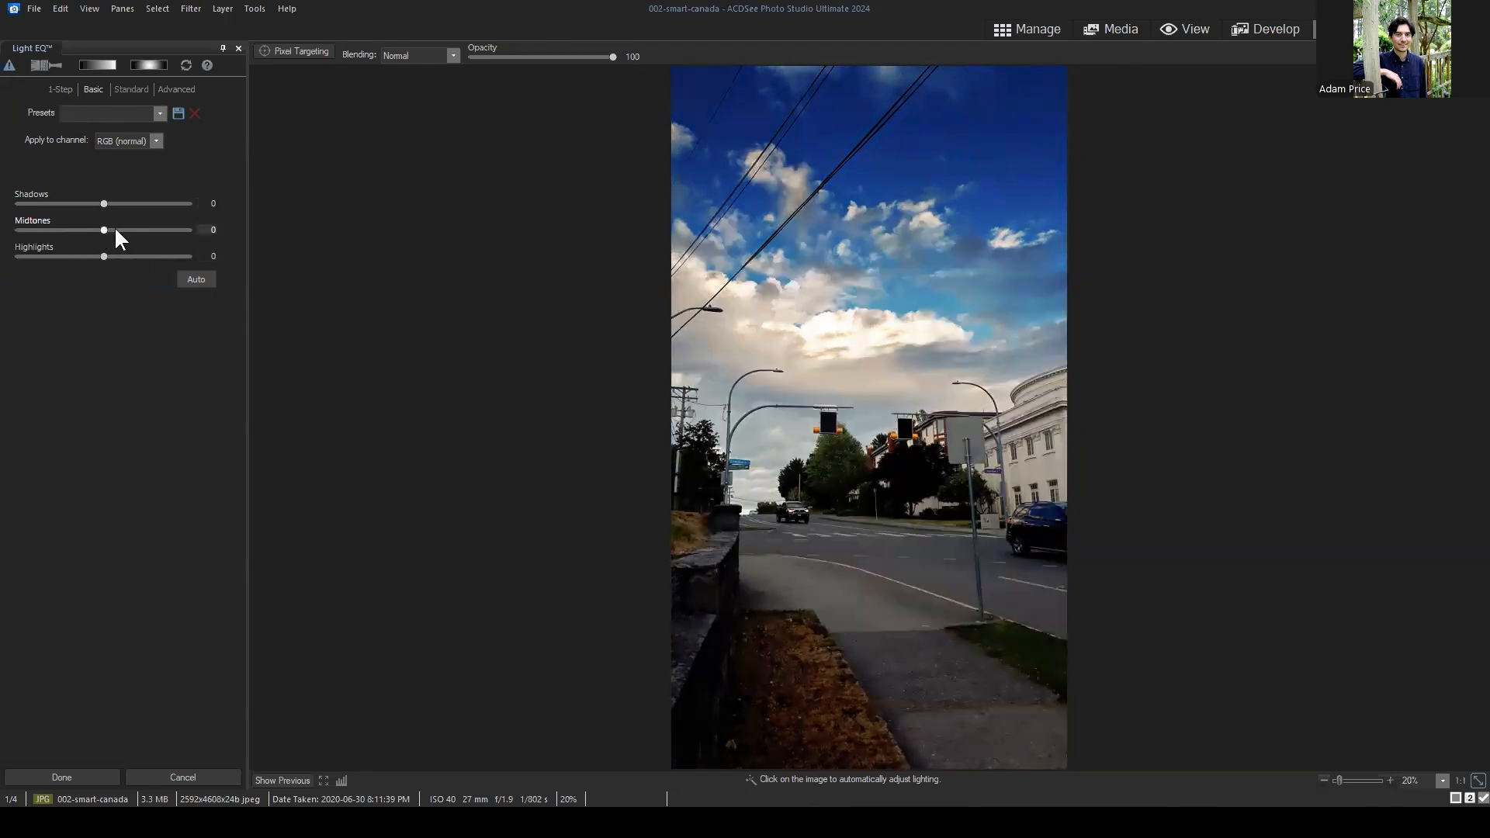
Set Shadows to about -22, Midtones to about 8 and Highlights to about -29, and compare with the previous image.
{"action": "left_click_drag", "start_coordinate": [103, 229], "coordinate": [133, 205]}
{"action": "right_click", "coordinate": [100, 232]}
{"action": "left_click", "coordinate": [85, 309]}
{"action": "right_click", "coordinate": [137, 205]}
{"action": "left_click", "coordinate": [141, 387]}
{"action": "mouse_move", "coordinate": [104, 257]}
{"action": "left_mouse_down"}
{"action": "mouse_move", "coordinate": [117, 255]}
{"action": "mouse_move", "coordinate": [84, 256]}
{"action": "left_mouse_up"}
{"action": "left_click_drag", "start_coordinate": [104, 230], "coordinate": [114, 231]}
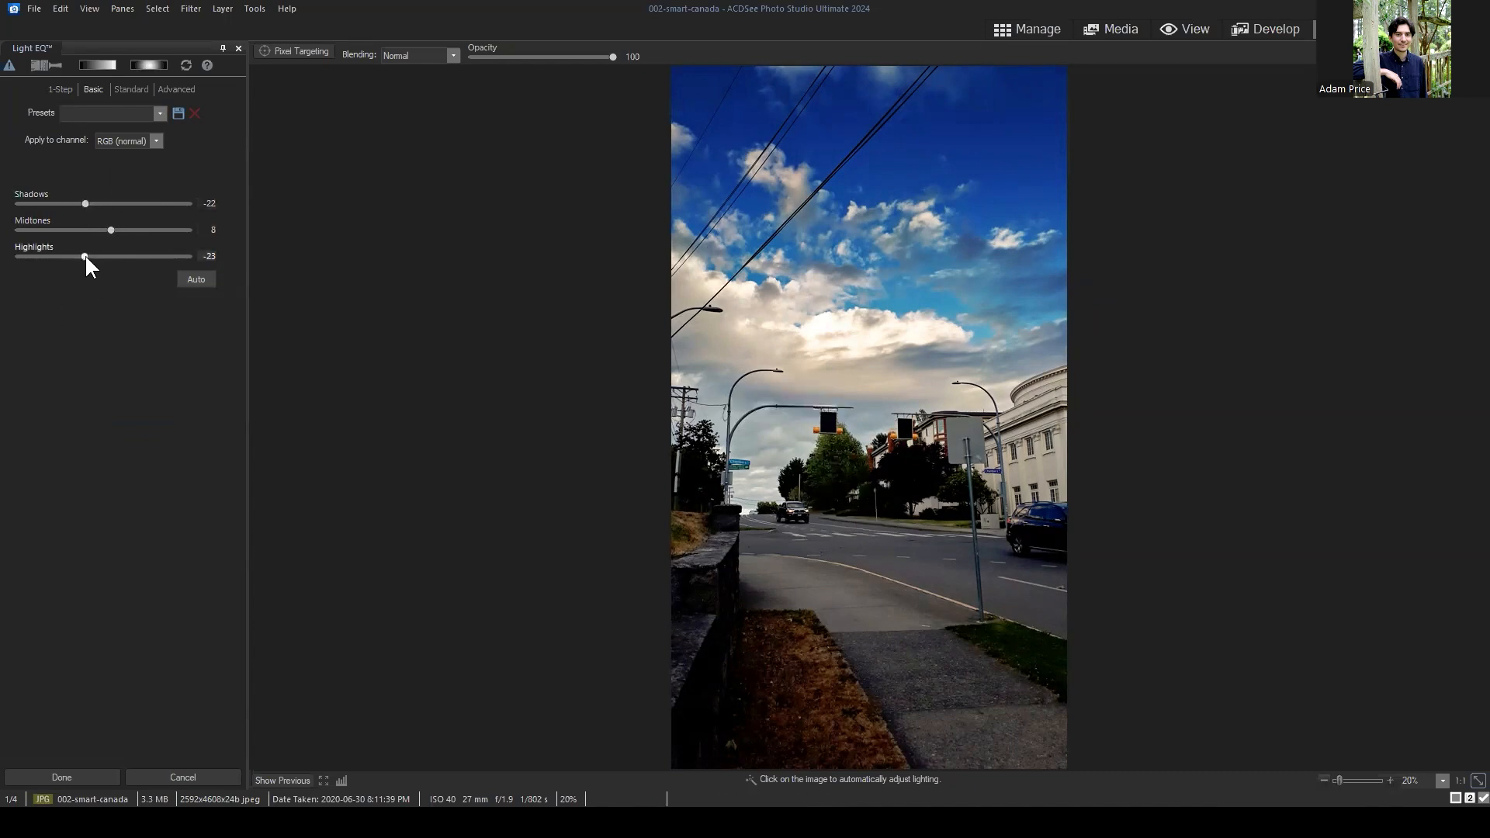
{"action": "left_click_drag", "start_coordinate": [84, 256], "coordinate": [79, 257]}
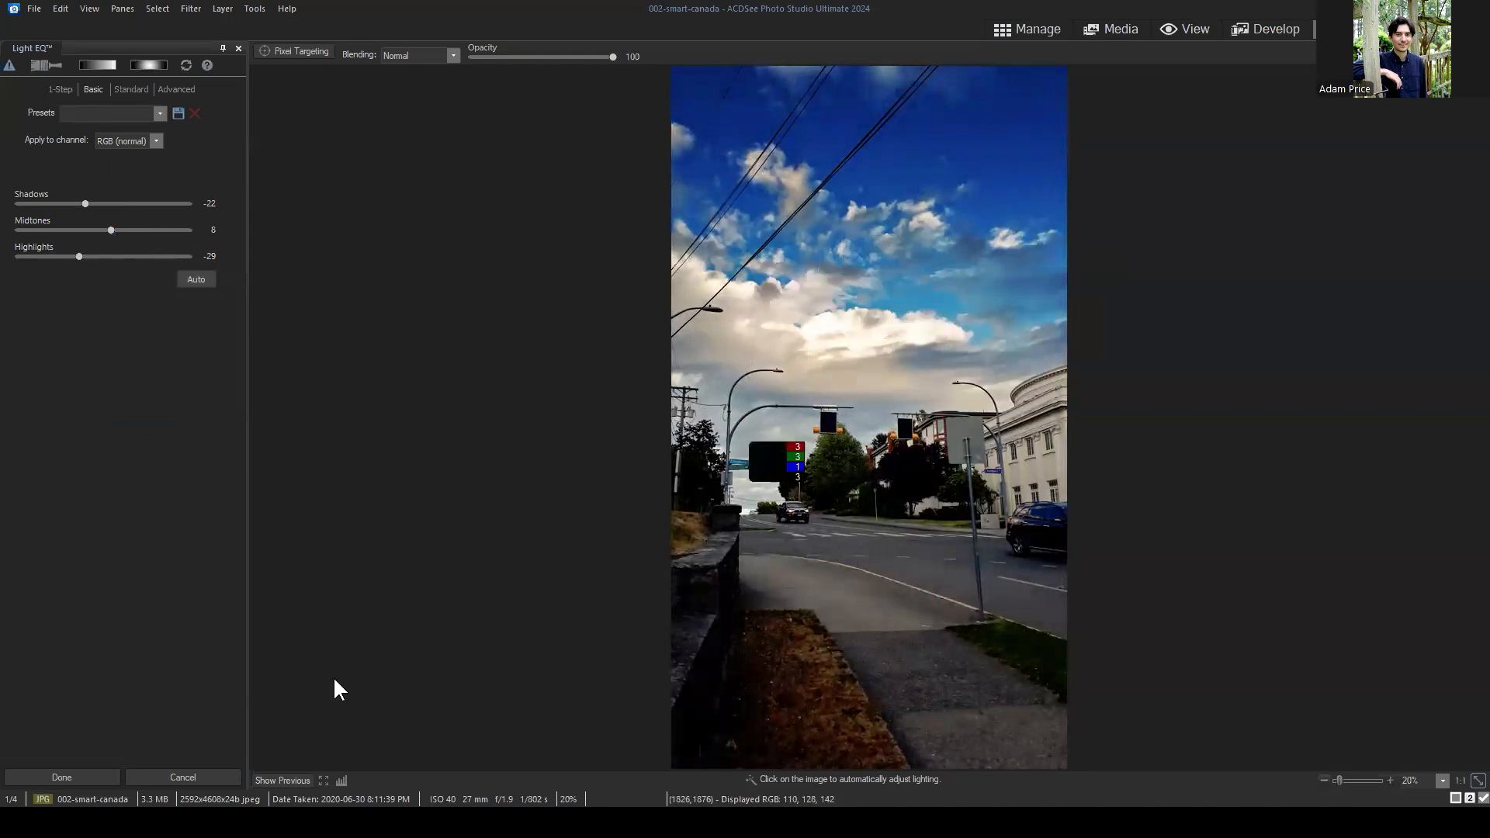
{"action": "left_click", "coordinate": [272, 781]}
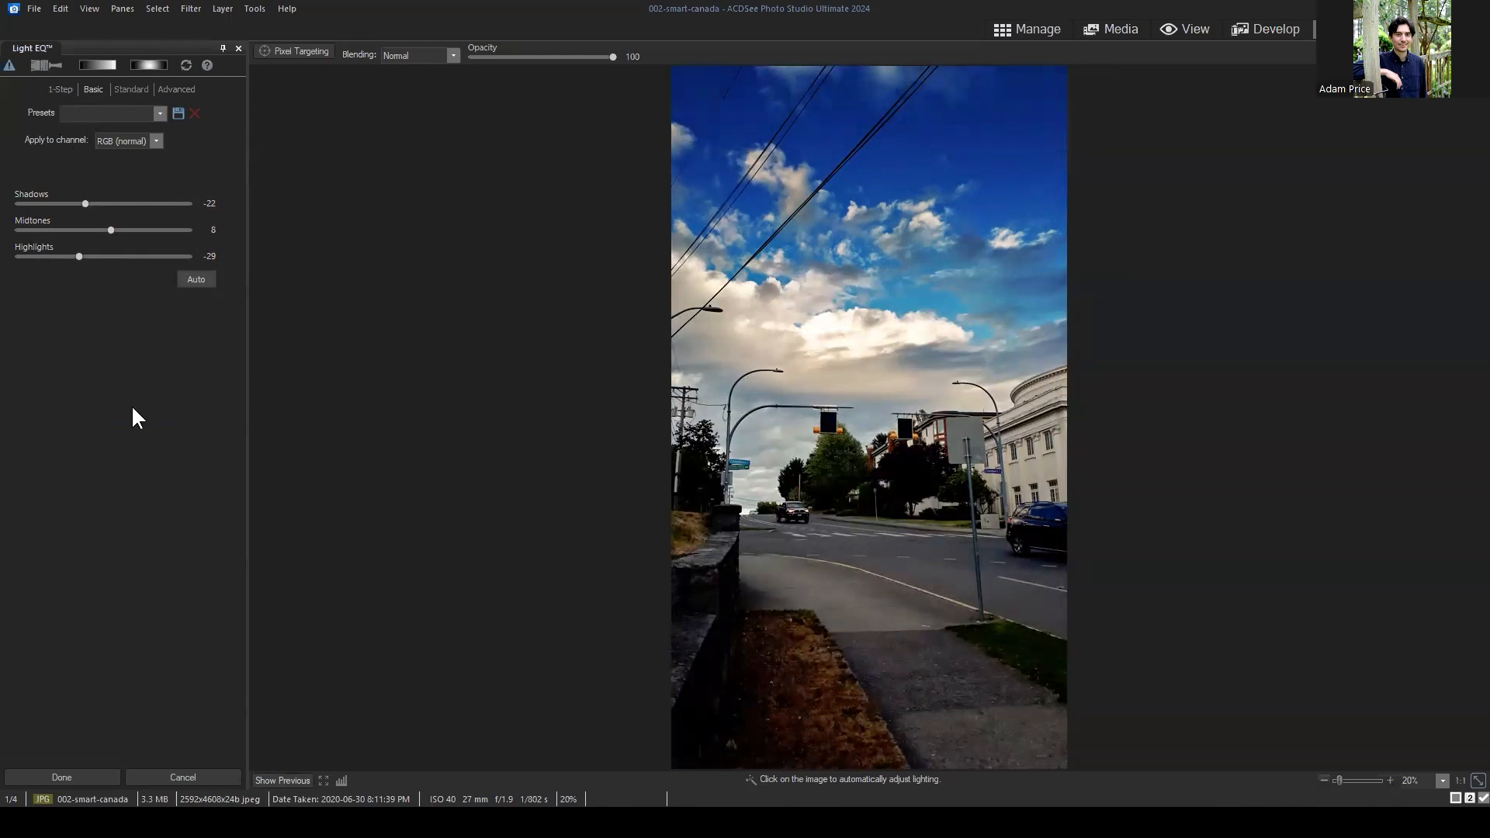
Reset the Basic mode's Shadows, Highlights and Midtones to 0.
{"action": "double_click", "coordinate": [87, 198]}
{"action": "double_click", "coordinate": [89, 255]}
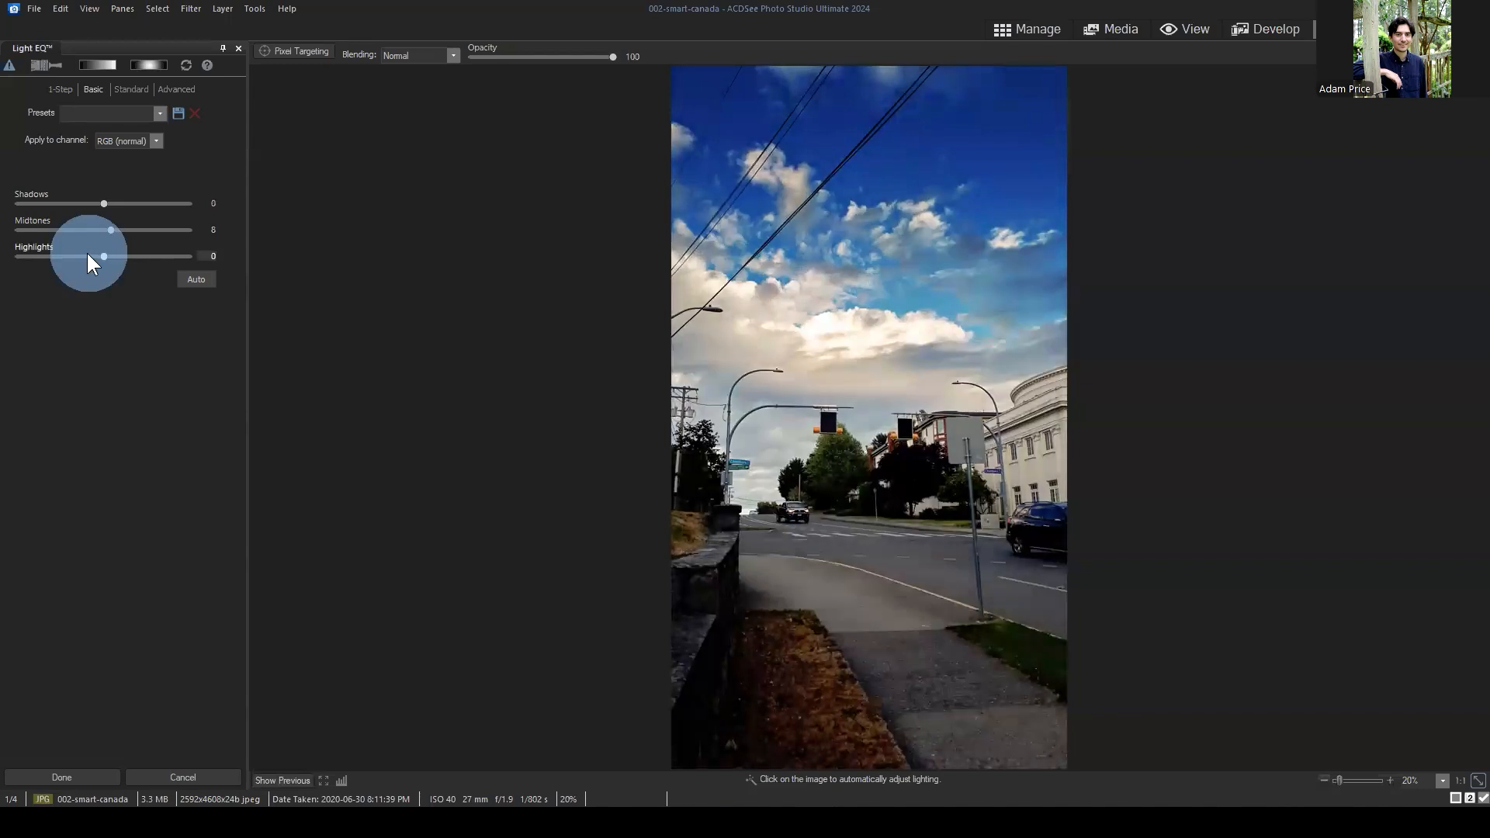
{"action": "double_click", "coordinate": [101, 231]}
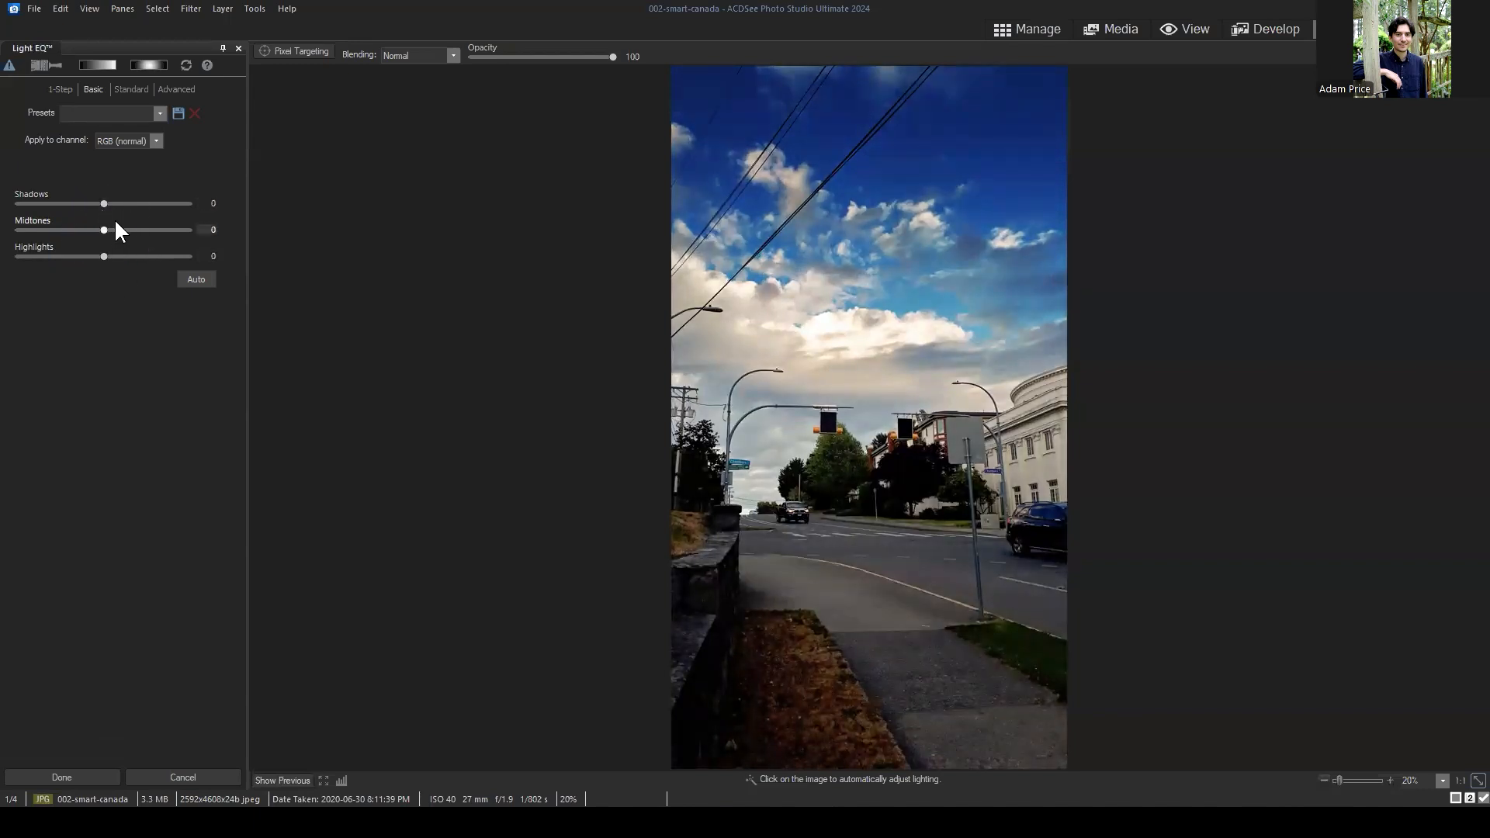
Try Shadows at about 44, Midtones at -22 and Highlights at -64, and reset all the Basic settings.
{"action": "left_click_drag", "start_coordinate": [104, 203], "coordinate": [49, 259]}
{"action": "double_click", "coordinate": [154, 201]}
{"action": "double_click", "coordinate": [152, 199]}
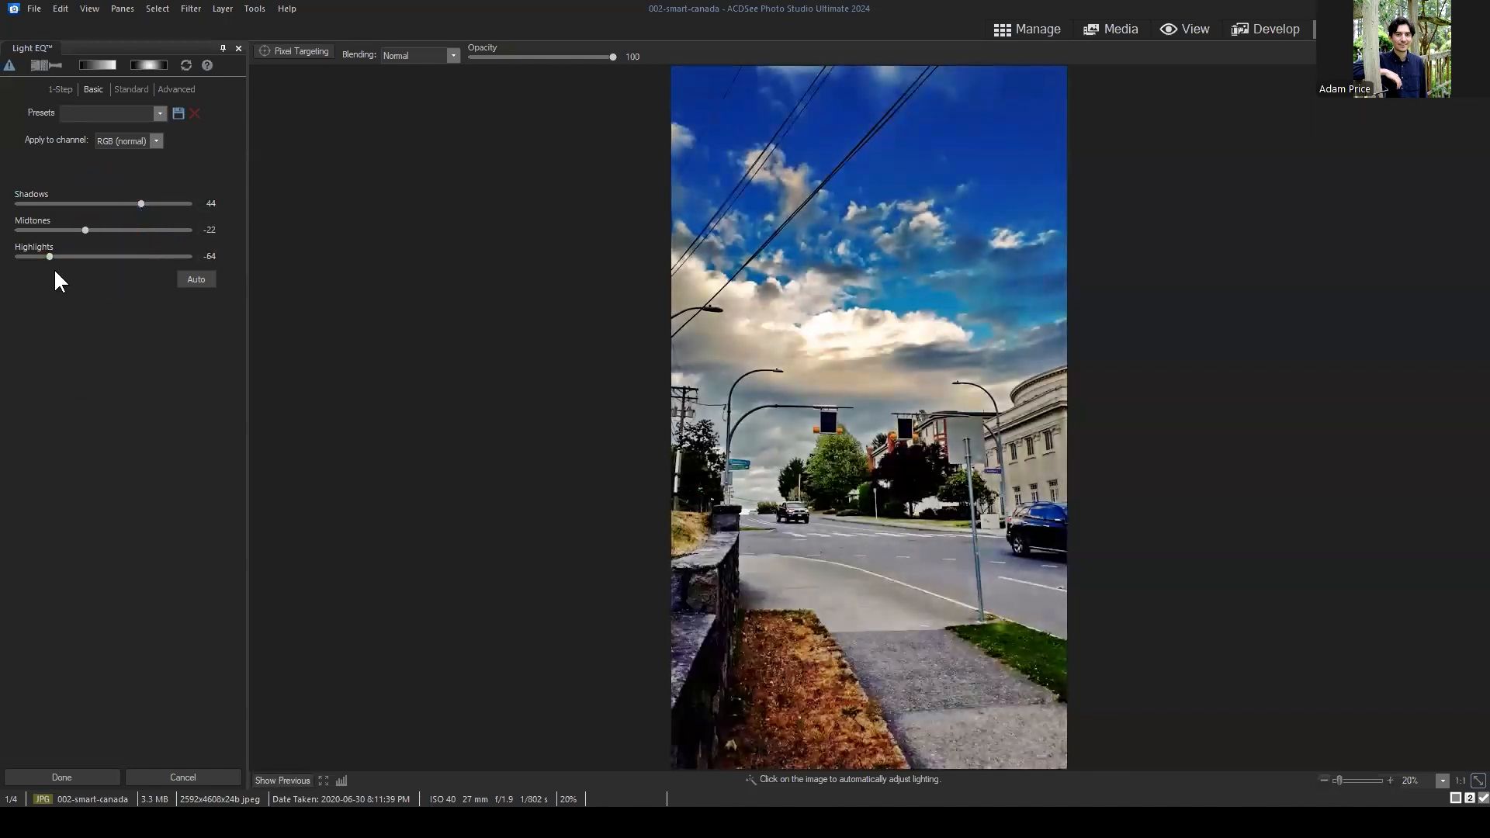
{"action": "left_click", "coordinate": [185, 66]}
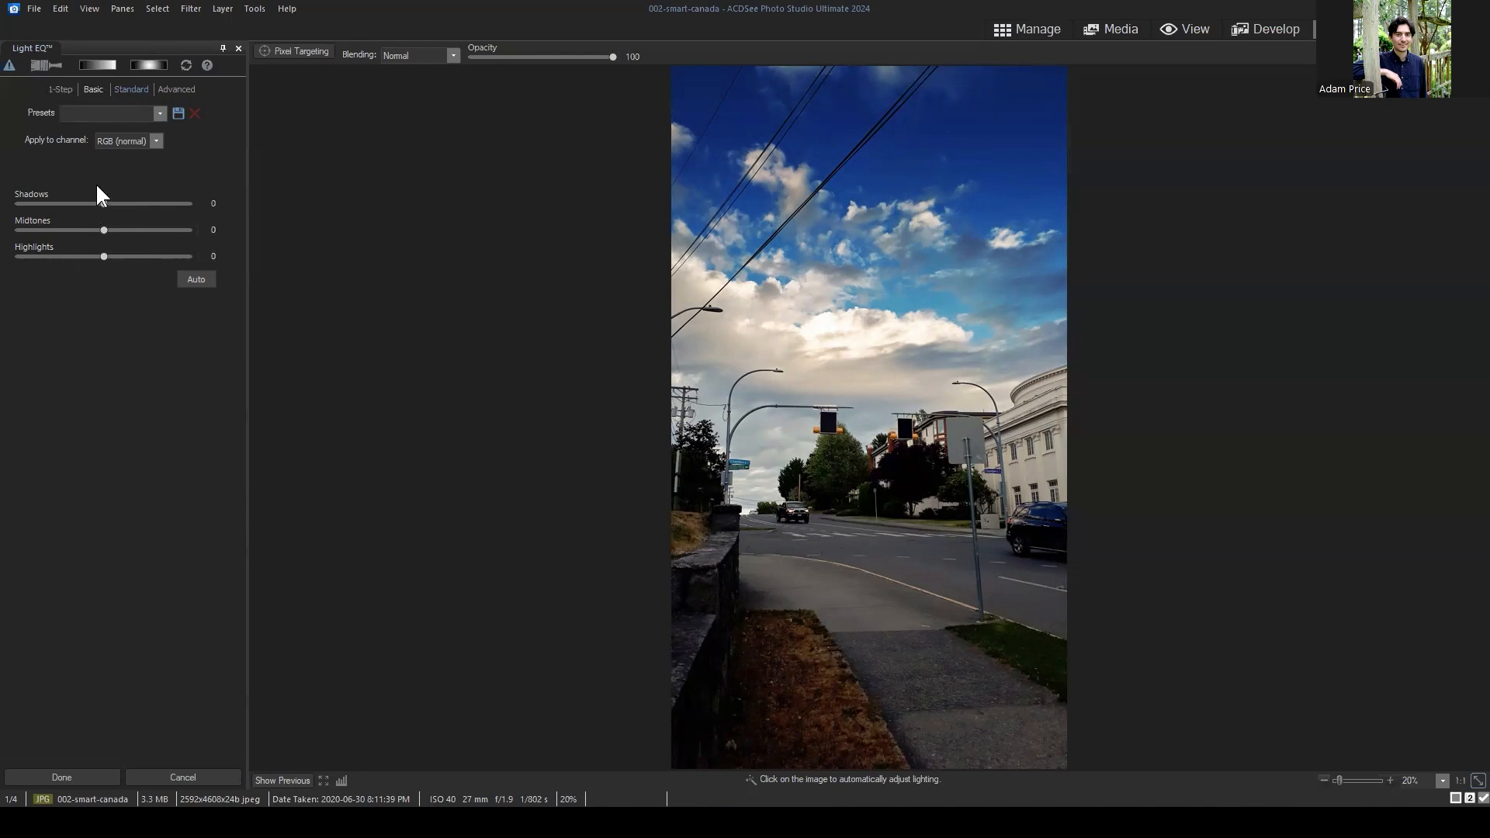
Switch Light EQ to Standard mode, try brightening the darkest tone band to about 62, and reset it to 0.
{"action": "left_click", "coordinate": [127, 91]}
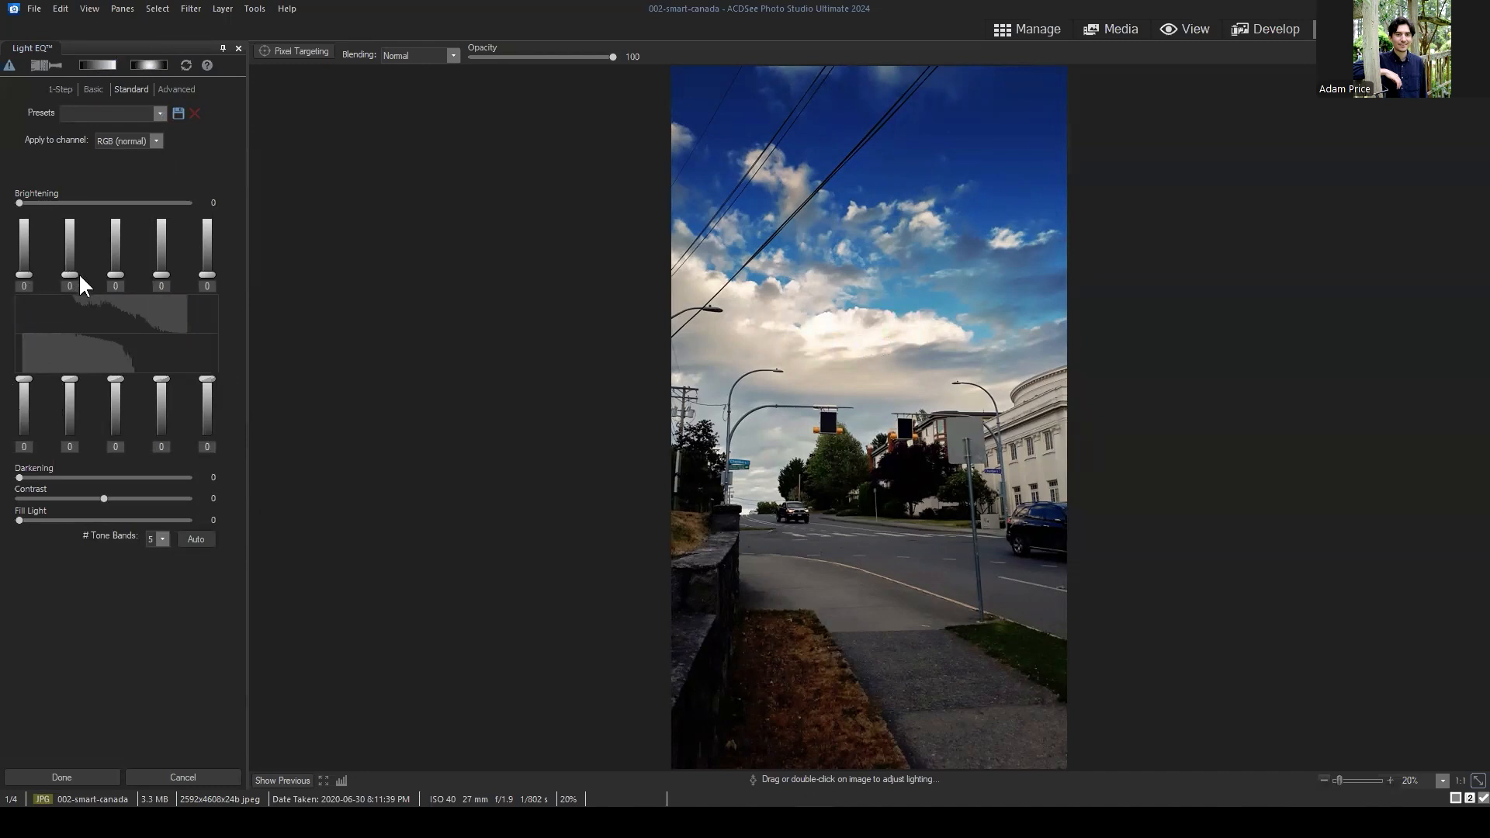
{"action": "left_click_drag", "start_coordinate": [24, 275], "coordinate": [24, 241]}
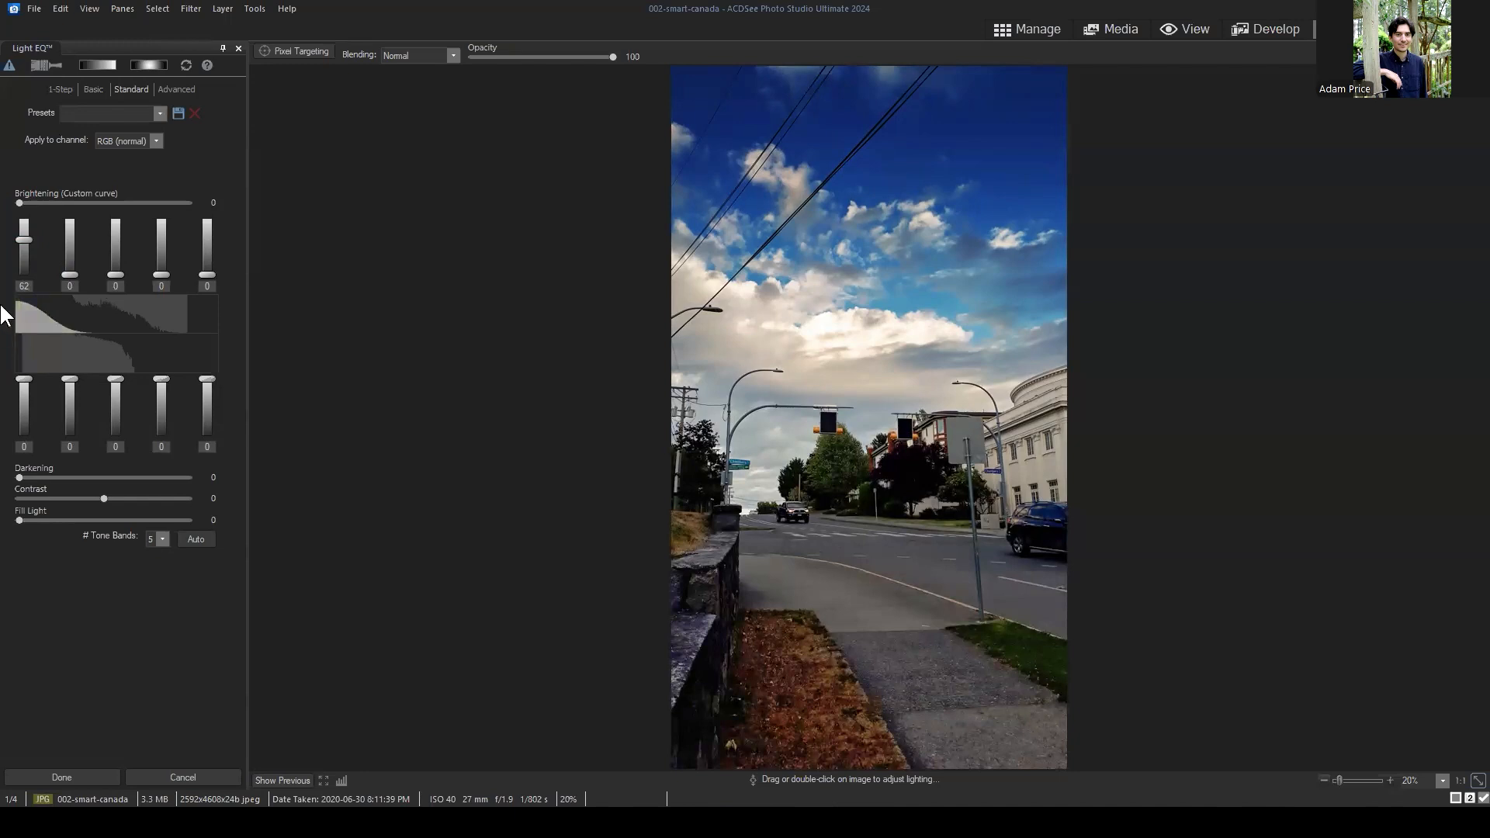
{"action": "double_click", "coordinate": [24, 247]}
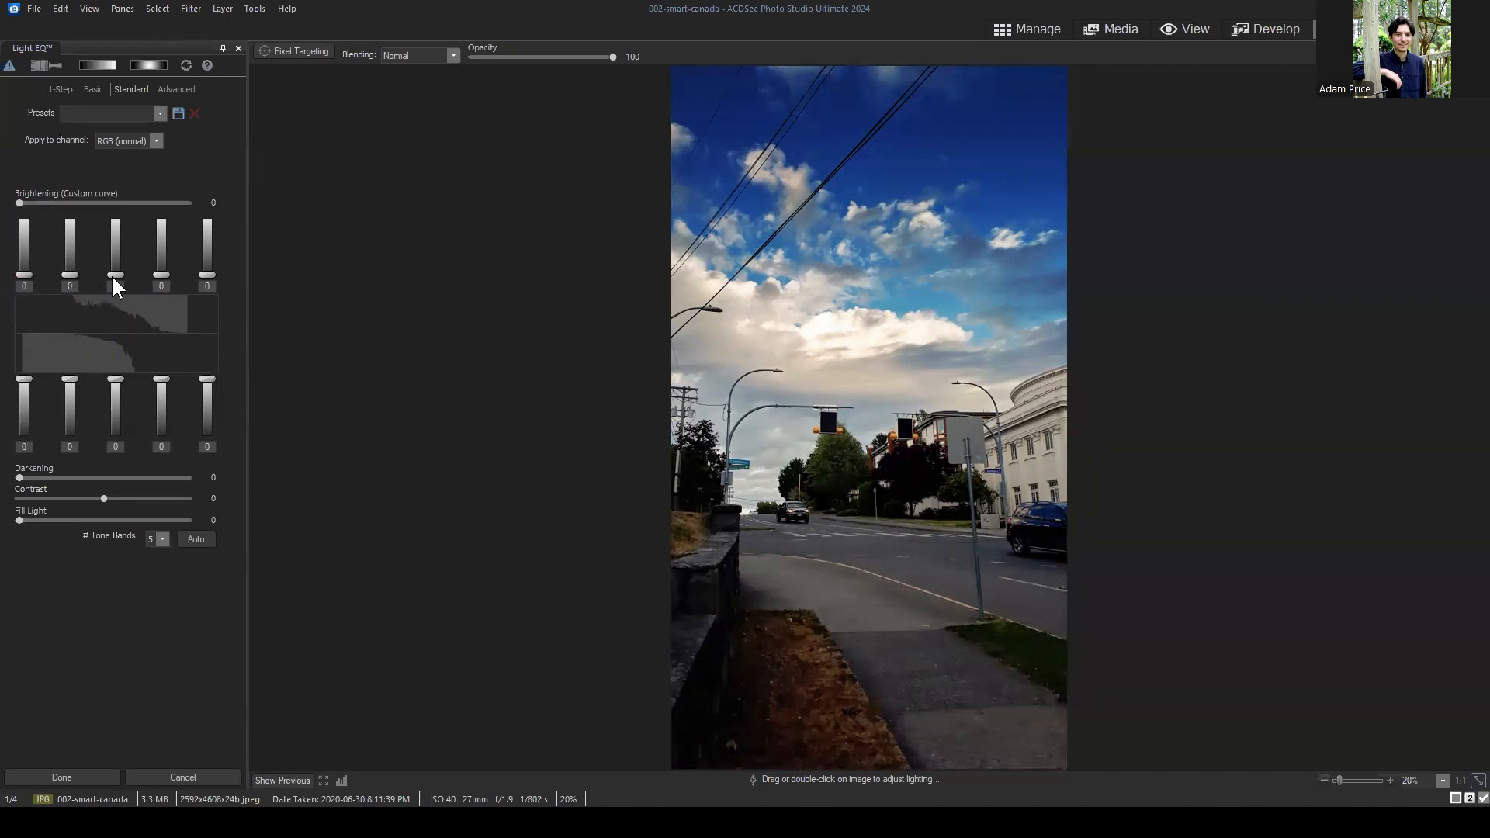
Raise the middle tone band's brightening to 100 and check the clipped areas with the exposure warning.
{"action": "left_click_drag", "start_coordinate": [110, 273], "coordinate": [110, 204]}
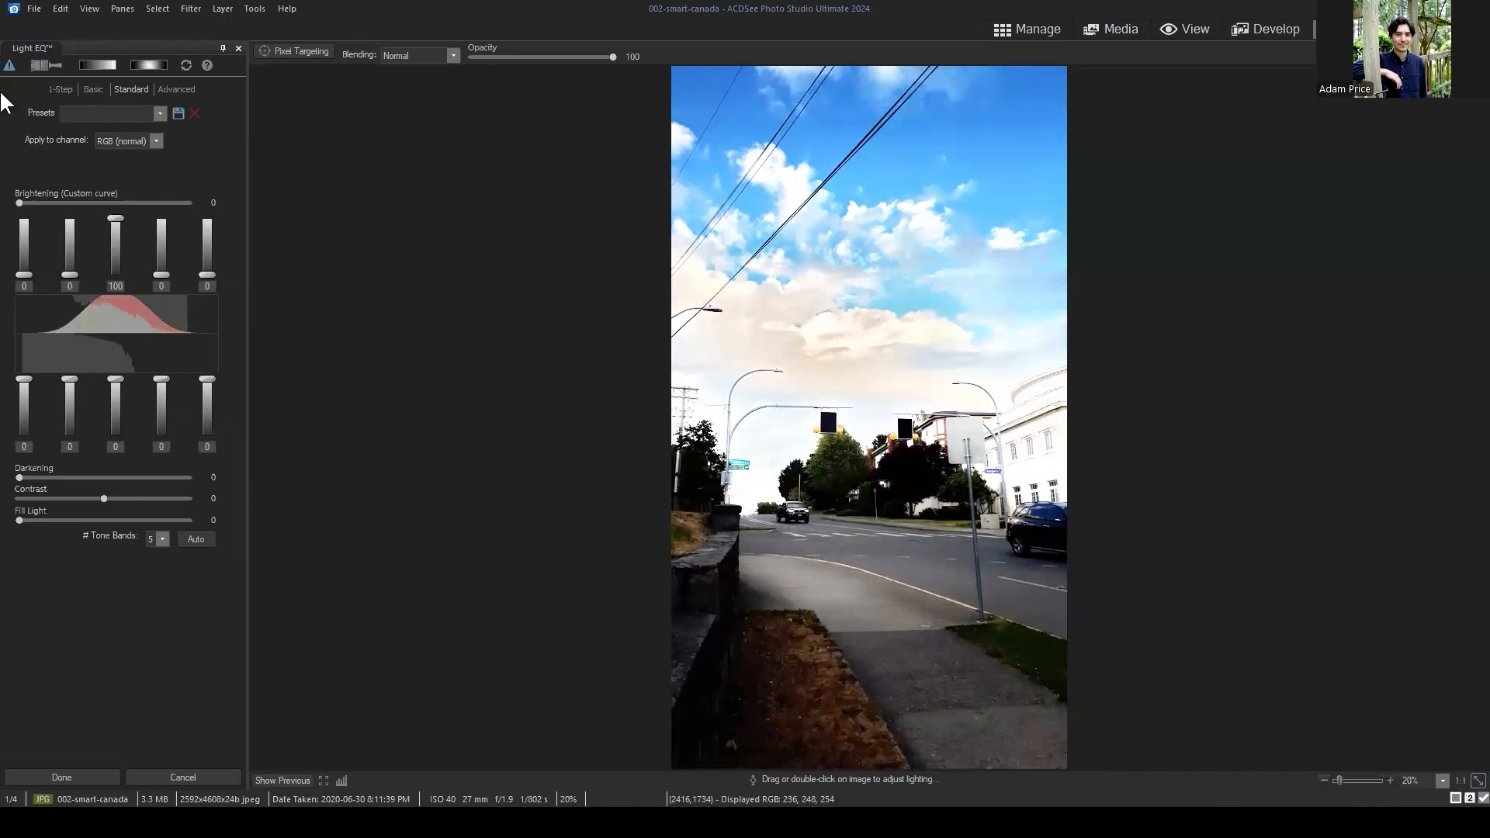
{"action": "left_click", "coordinate": [9, 65]}
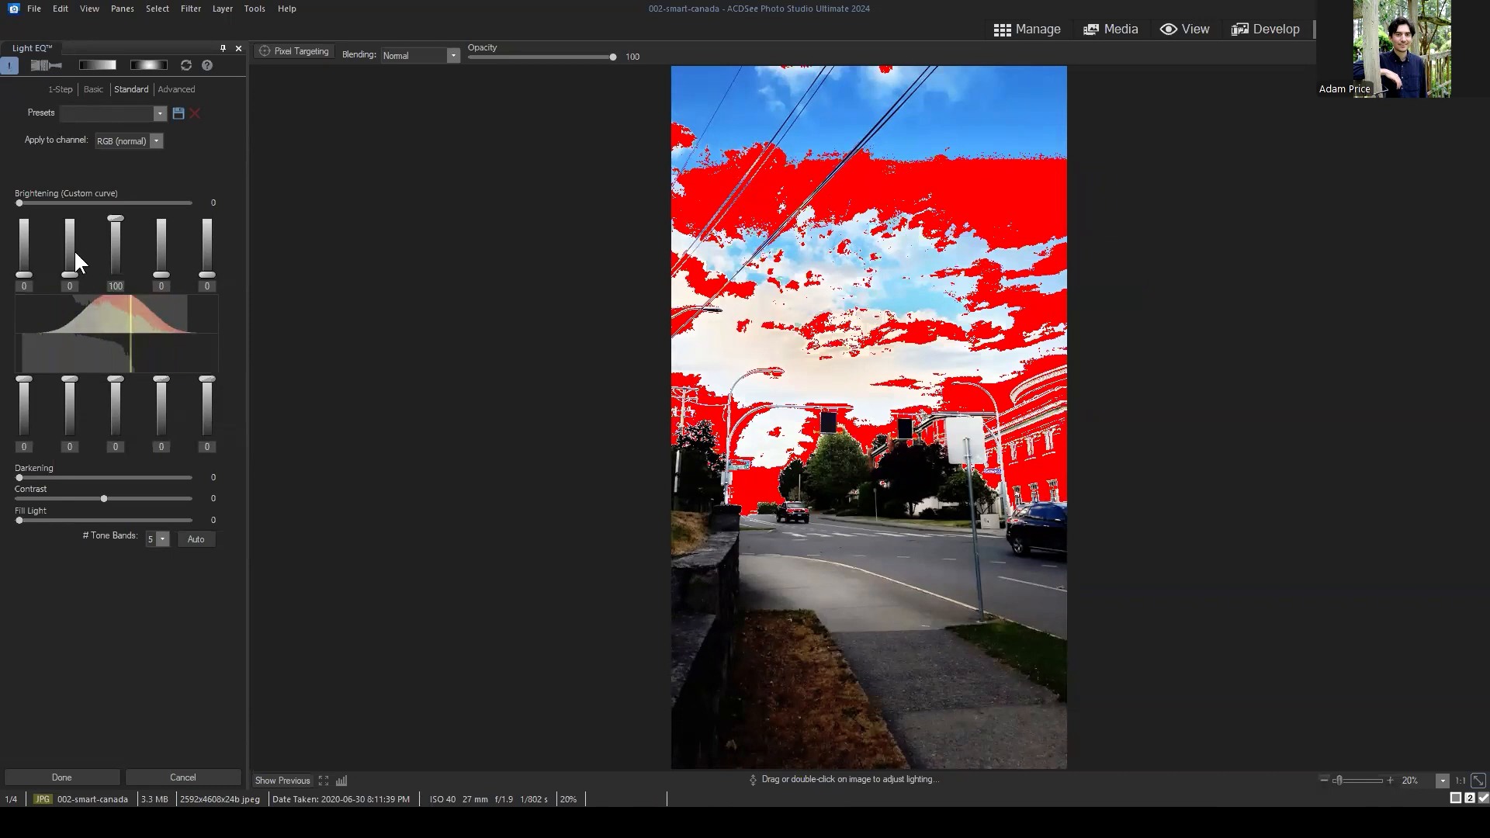
{"action": "left_click", "coordinate": [9, 66]}
Return the middle band's brightening to 0, raise the fourth band's to 100, and show the exposure warning.
{"action": "left_click_drag", "start_coordinate": [116, 218], "coordinate": [169, 225]}
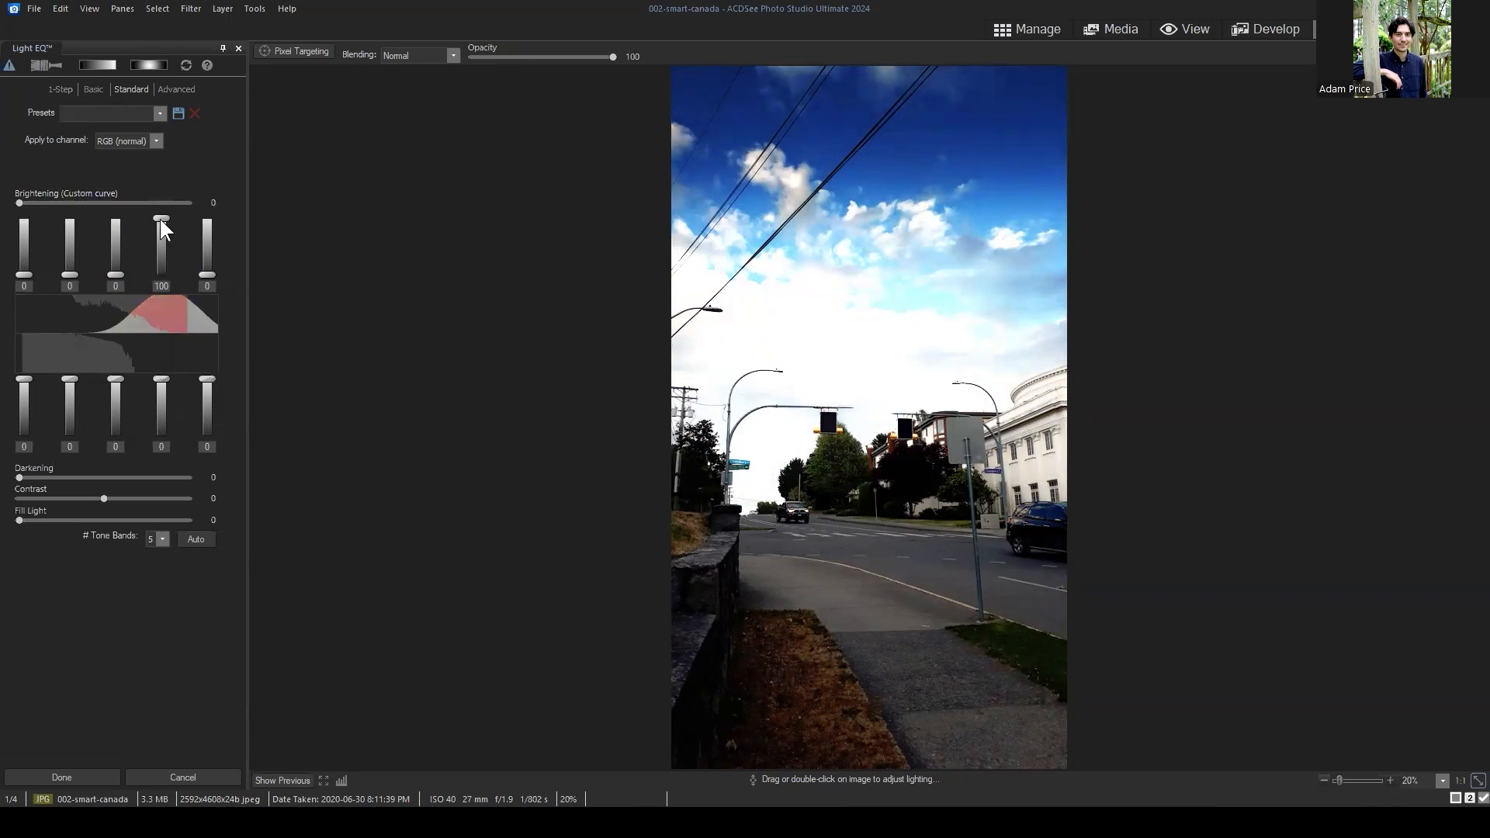
{"action": "left_click", "coordinate": [9, 65]}
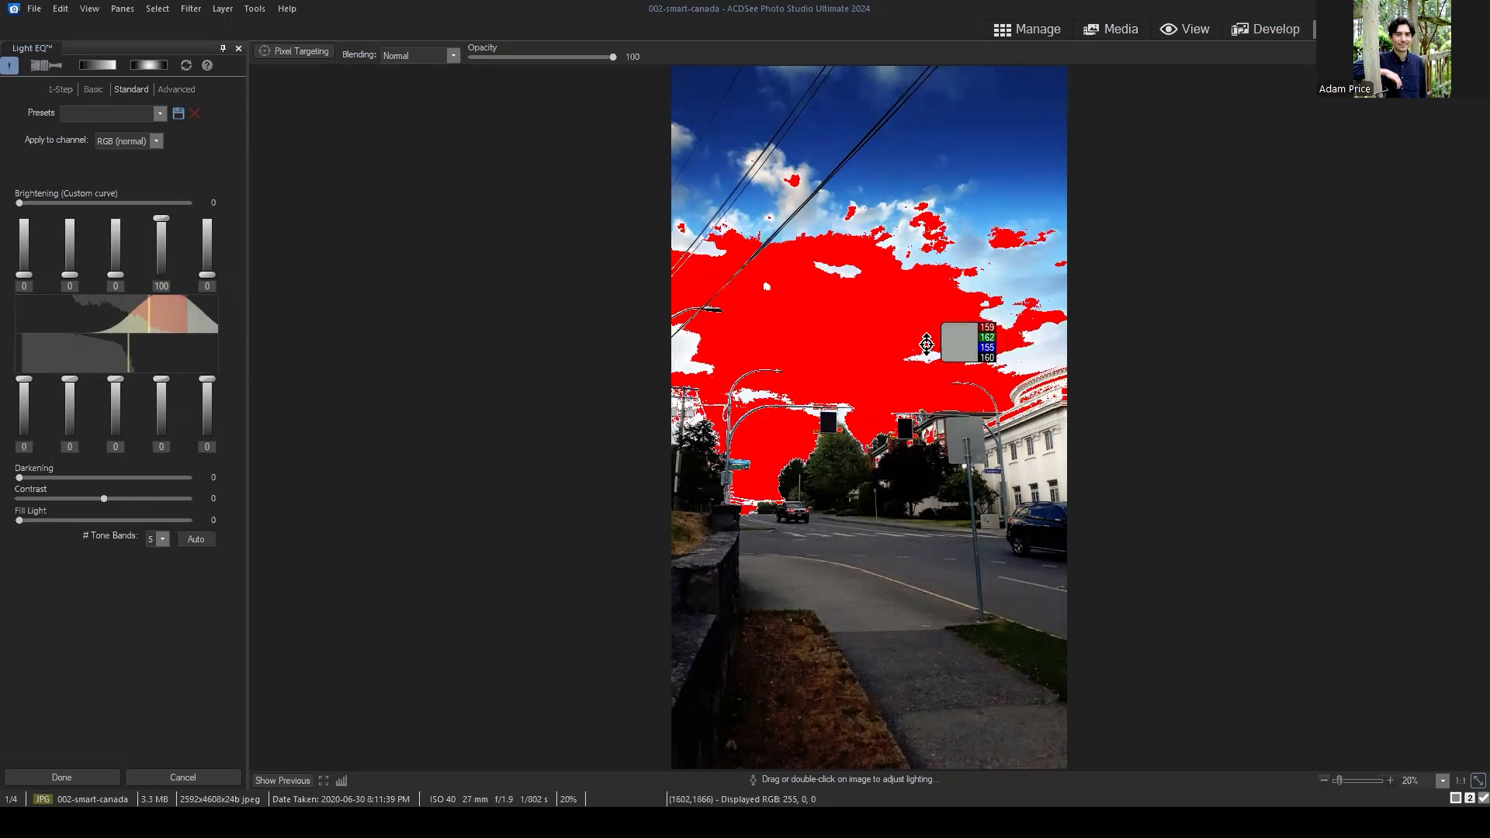
{"action": "left_click", "coordinate": [162, 220]}
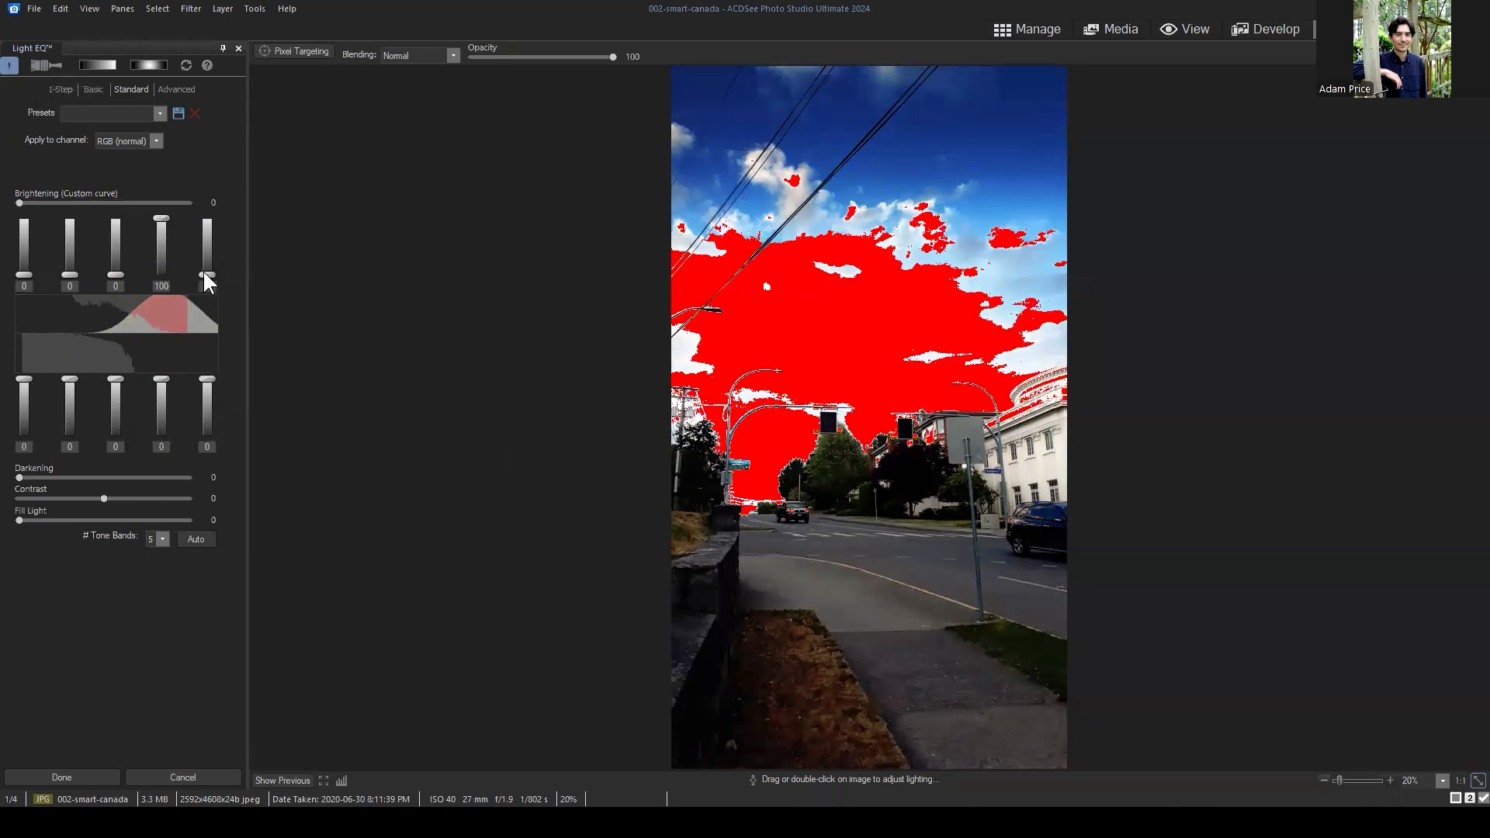
Try the brightest band's brightening at 100, hide the exposure warning, and return the fourth and fifth bands to 0.
{"action": "left_click_drag", "start_coordinate": [207, 274], "coordinate": [207, 118]}
{"action": "left_click", "coordinate": [206, 215]}
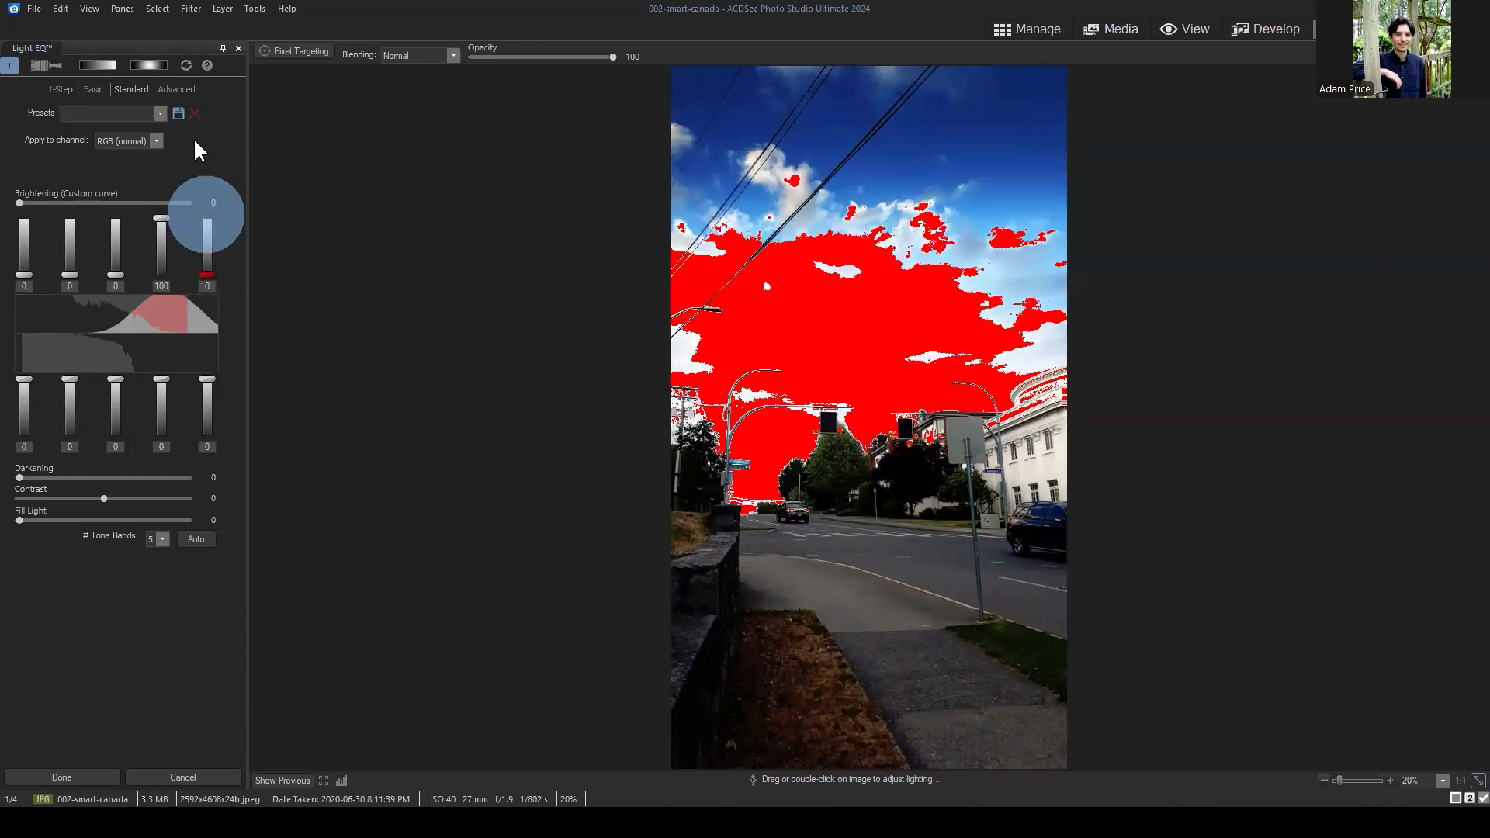
{"action": "left_click", "coordinate": [208, 218]}
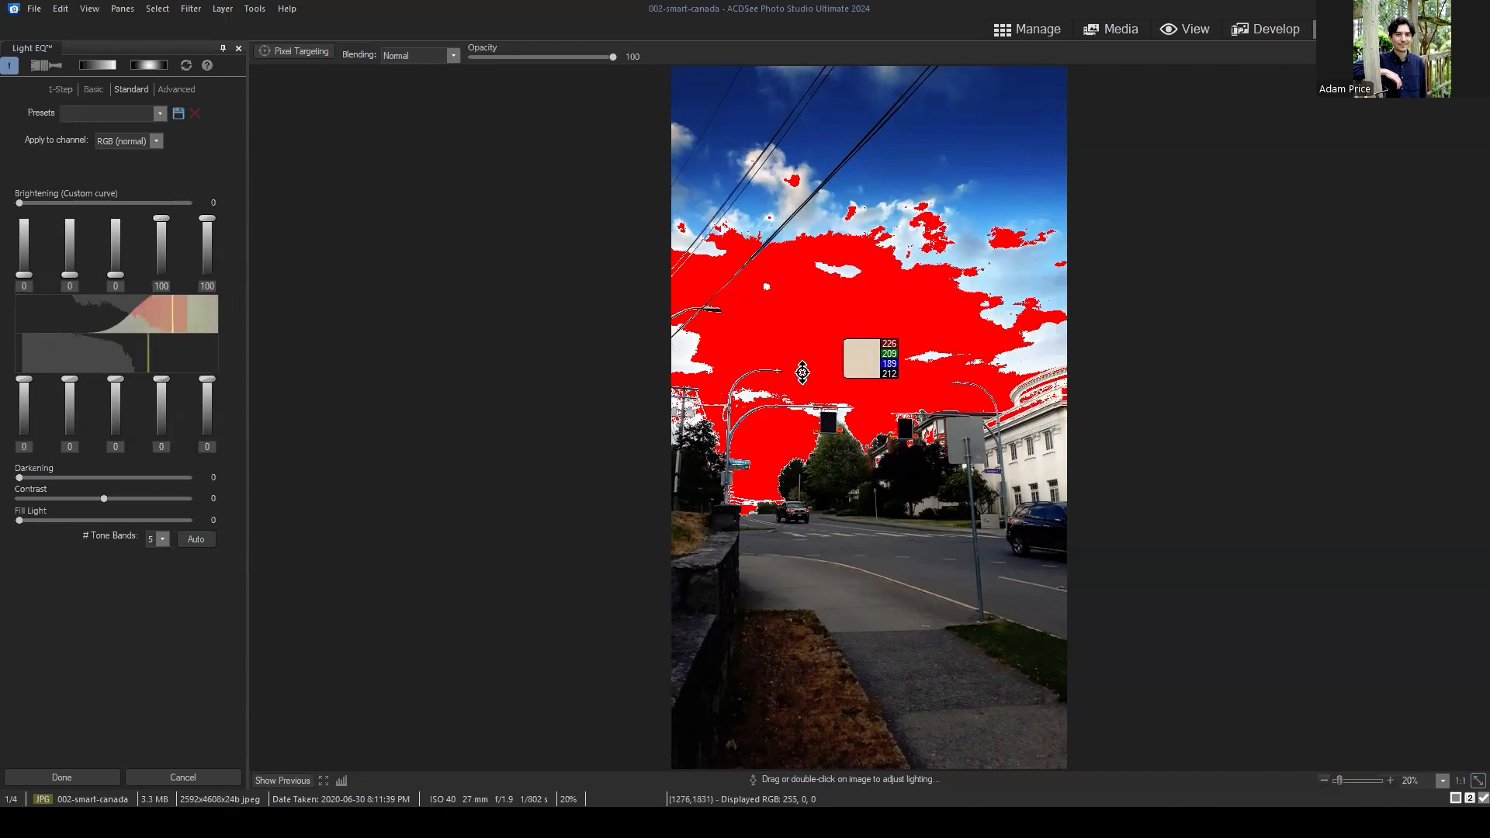
{"action": "left_click", "coordinate": [16, 66]}
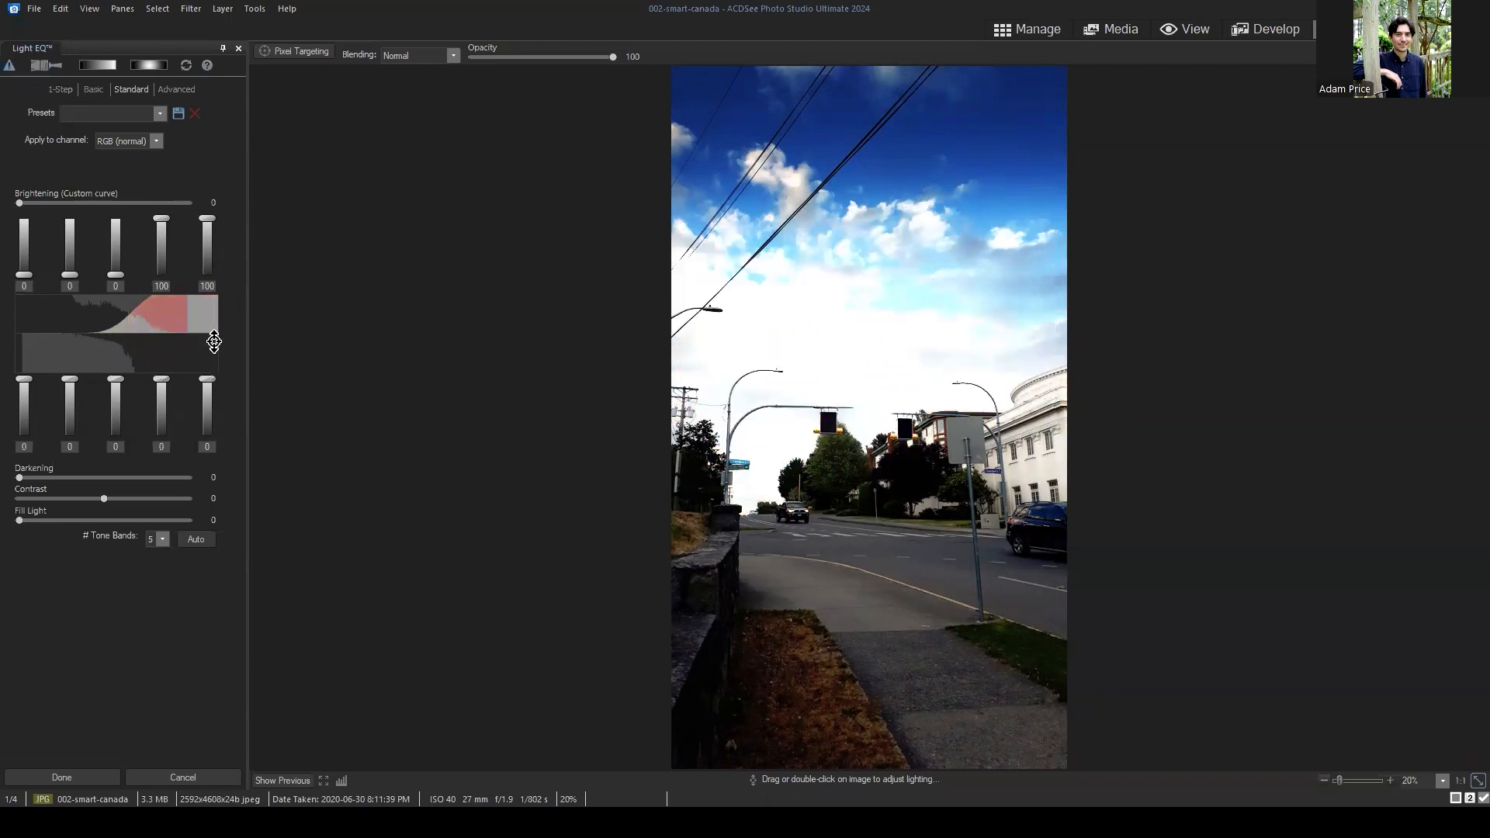
{"action": "left_click_drag", "start_coordinate": [207, 220], "coordinate": [194, 381]}
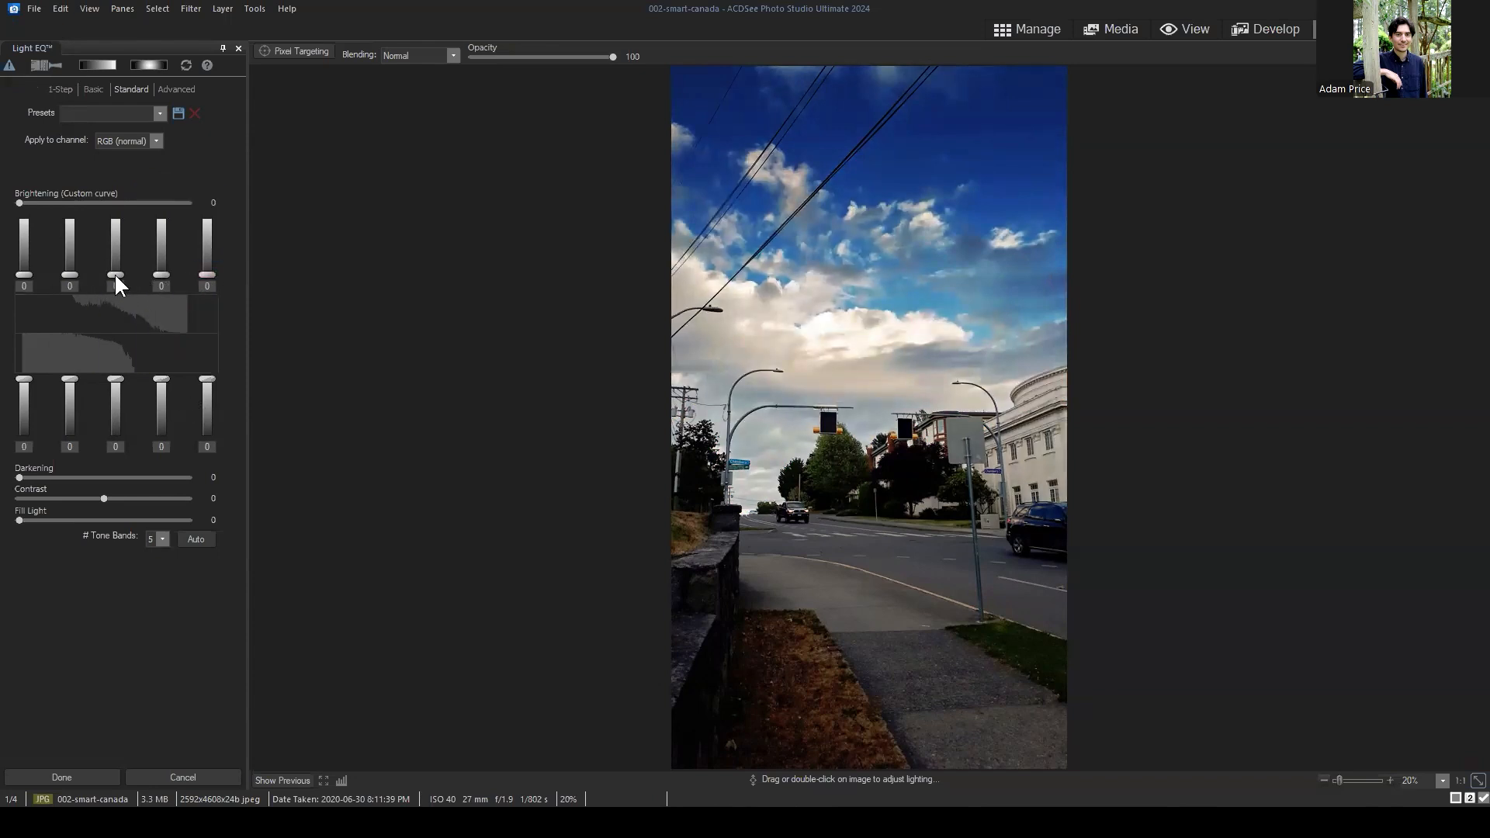
Brighten the shadows by setting the second brightening band to 21 and the darkest one to 59.
{"action": "left_click_drag", "start_coordinate": [70, 275], "coordinate": [70, 263]}
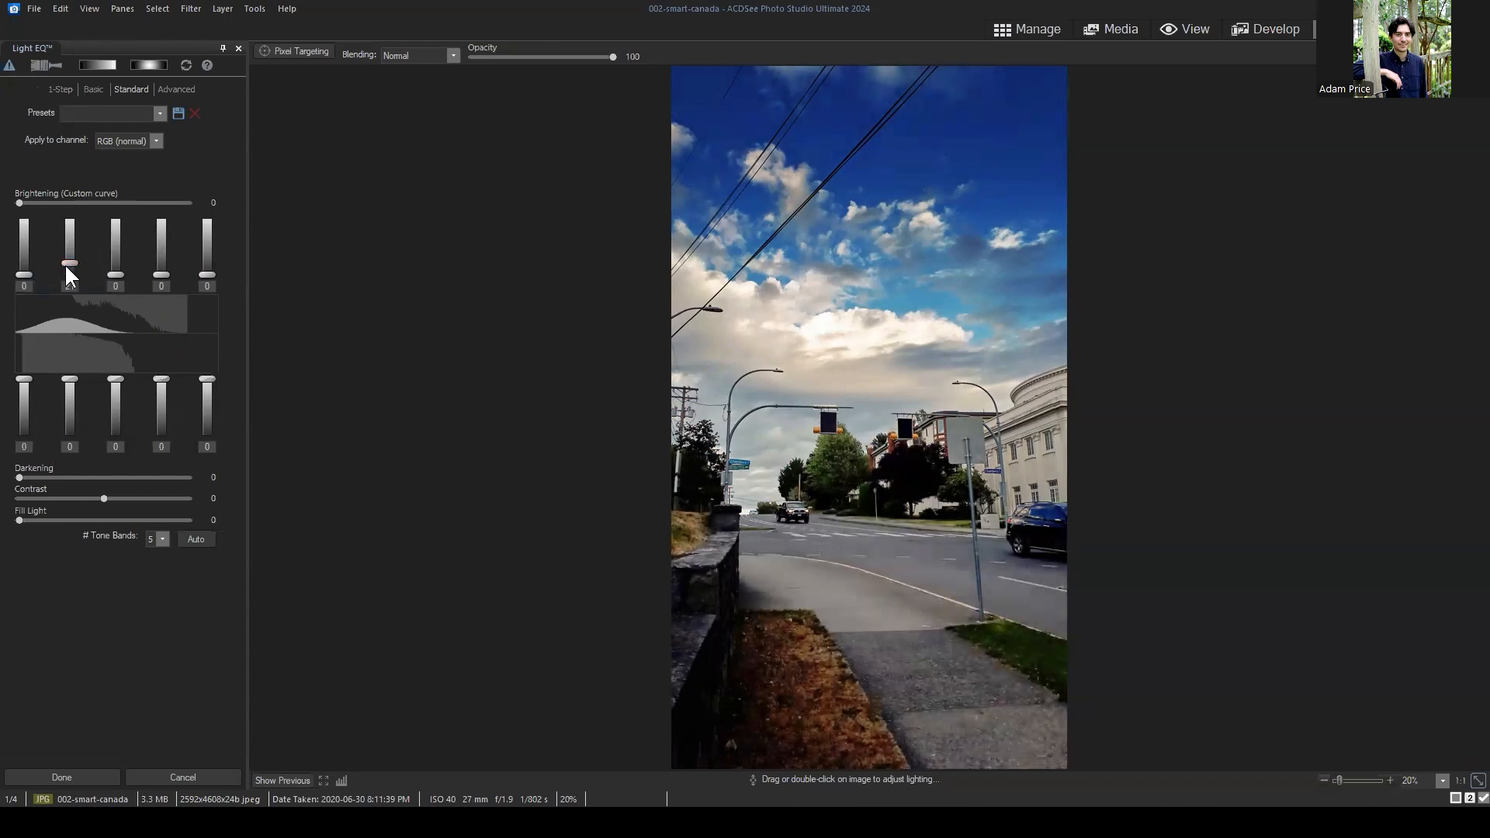
{"action": "left_click_drag", "start_coordinate": [25, 273], "coordinate": [67, 264]}
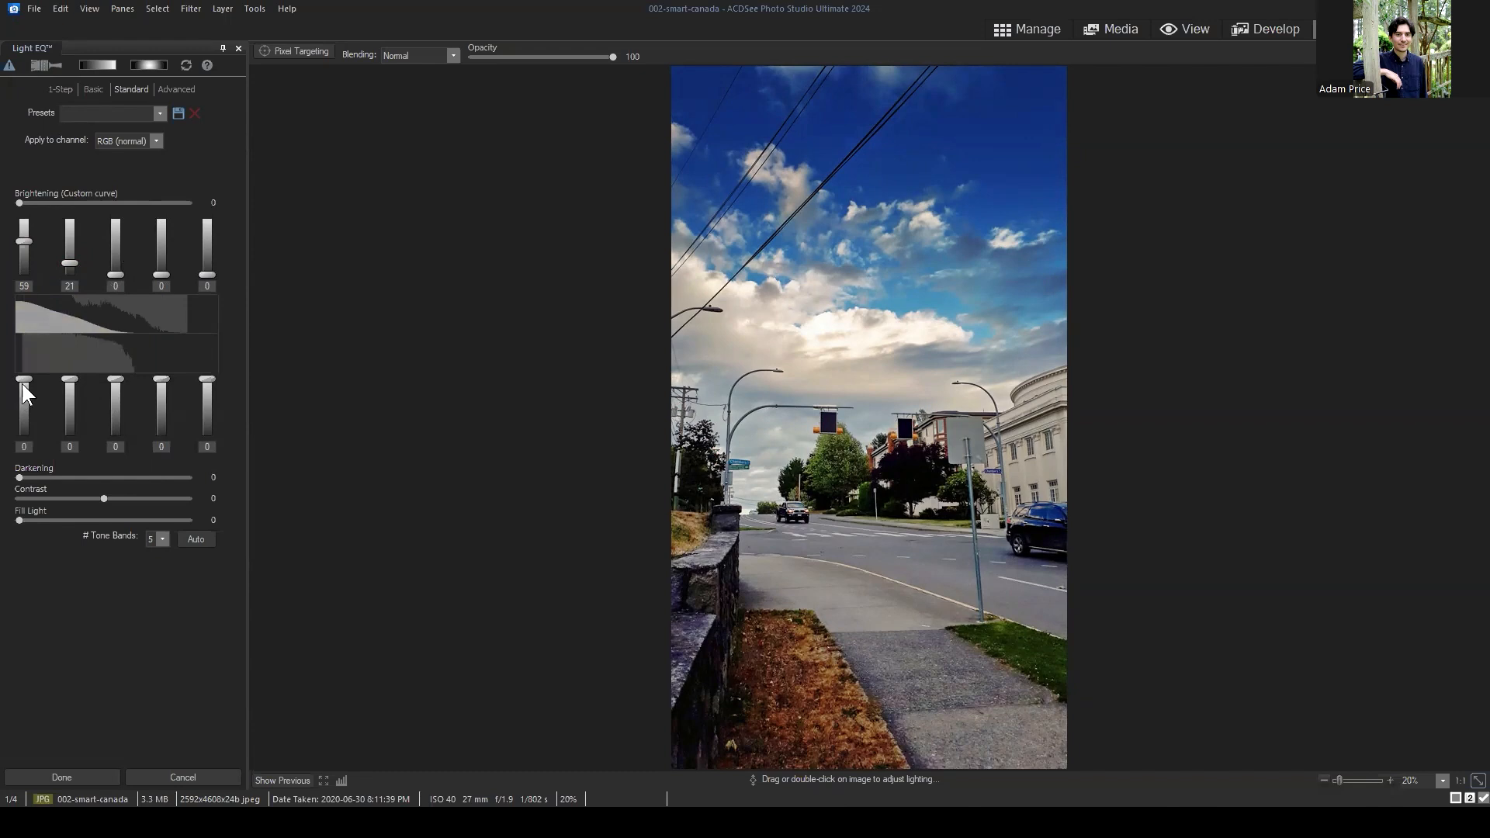
Set the darkest band's darkening to -100 and check the clipped shadows with the exposure warning.
{"action": "left_click_drag", "start_coordinate": [22, 380], "coordinate": [23, 466]}
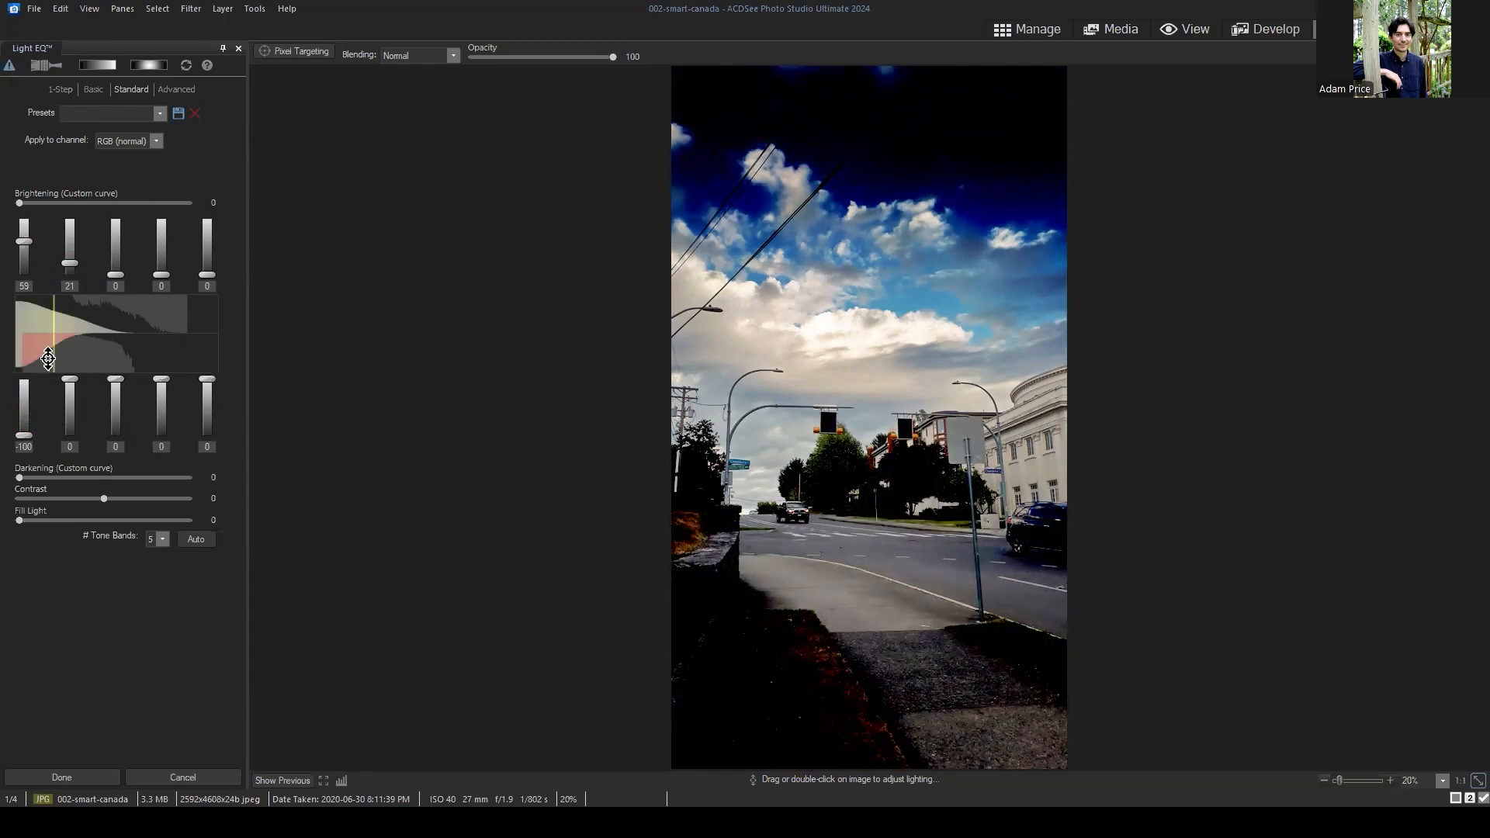
{"action": "left_click", "coordinate": [9, 65]}
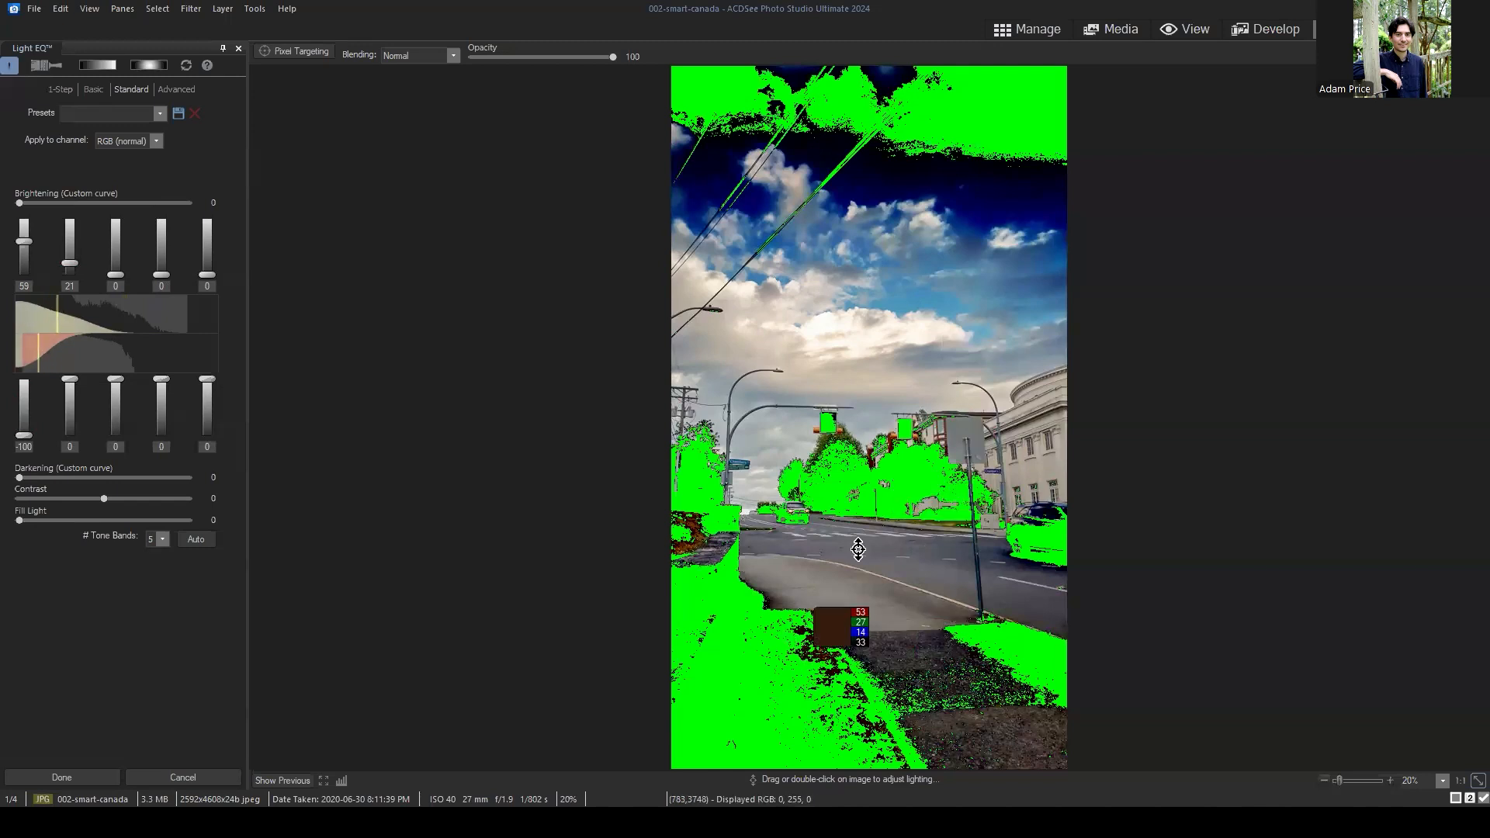
{"action": "left_click", "coordinate": [9, 65]}
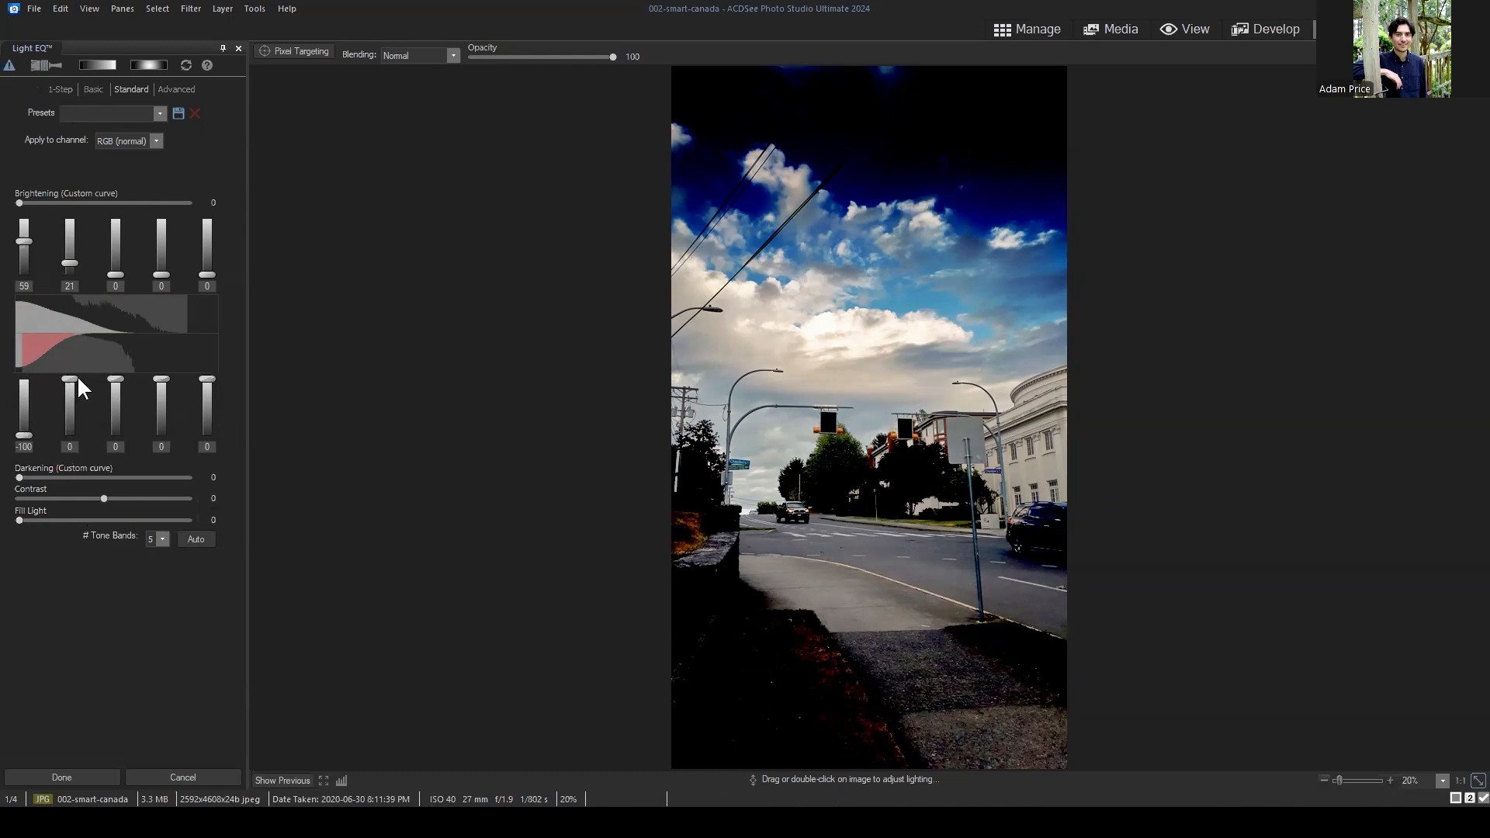
Try the second band's darkening at -100 with the exposure warning shown, and return the two darkest bands' darkening to 0.
{"action": "left_click_drag", "start_coordinate": [68, 380], "coordinate": [76, 458]}
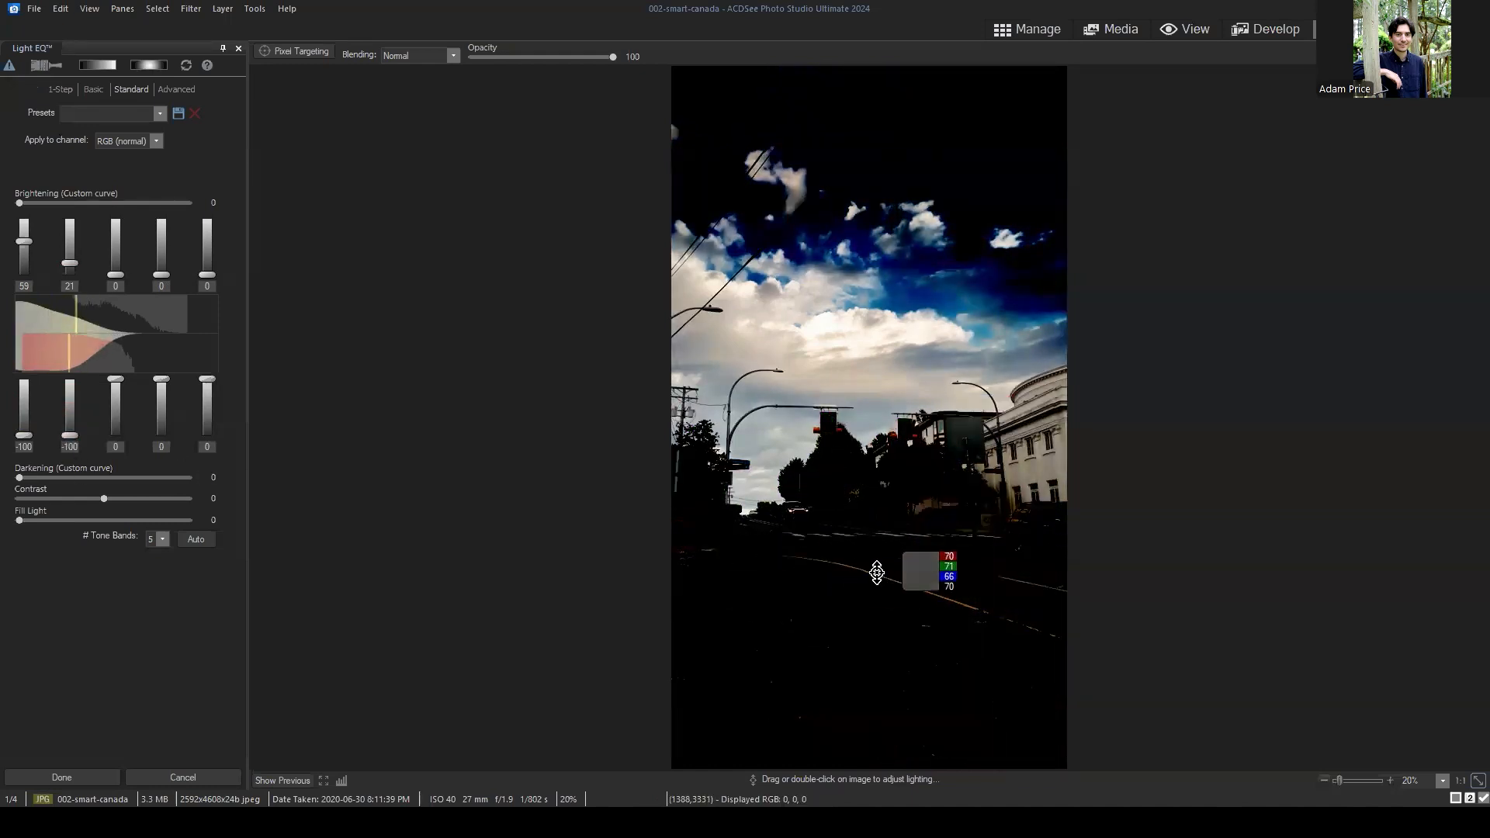
{"action": "left_click", "coordinate": [9, 66]}
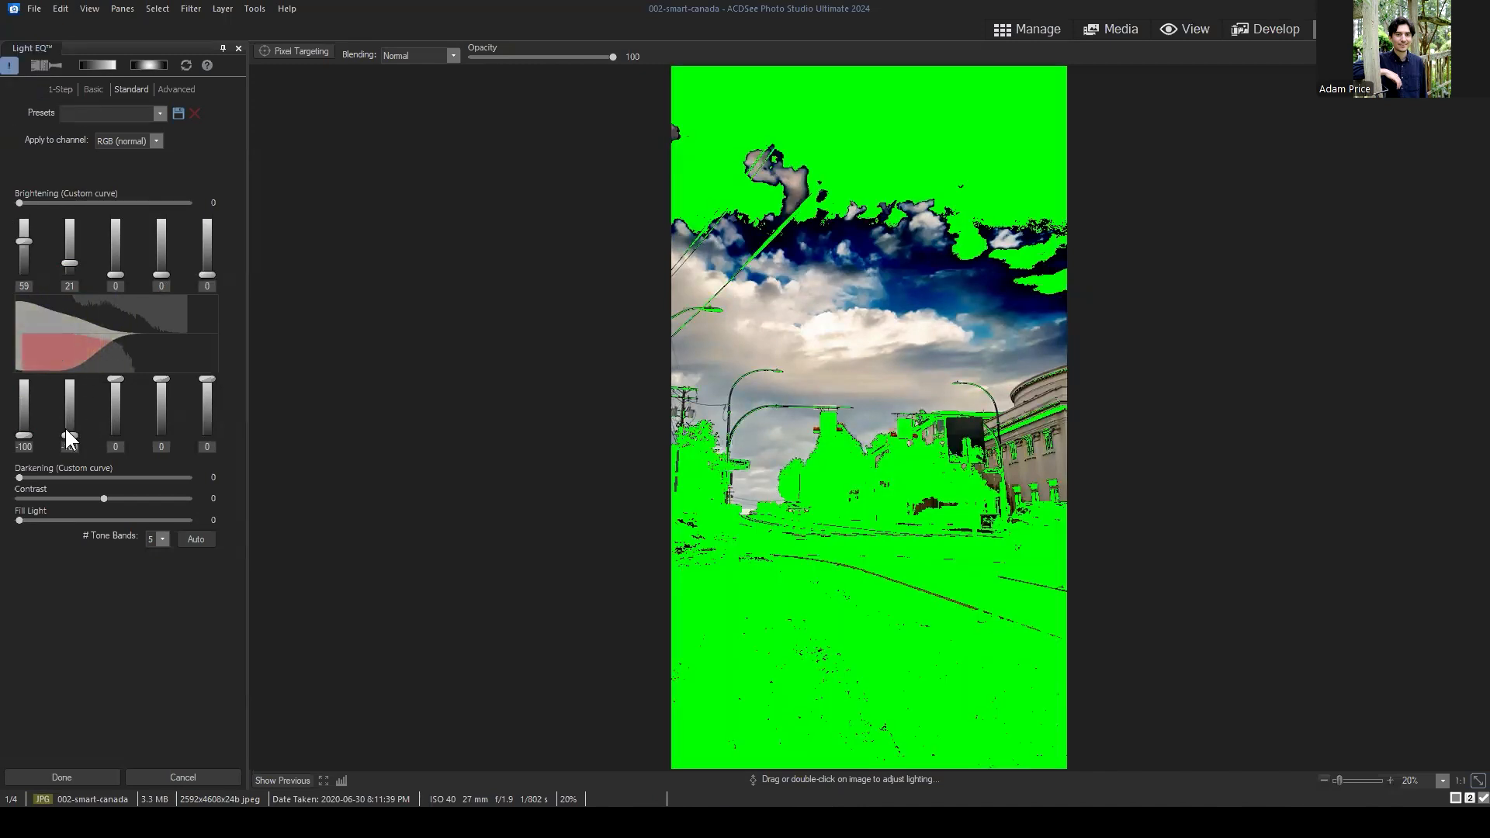
{"action": "left_click_drag", "start_coordinate": [65, 429], "coordinate": [71, 353]}
{"action": "left_click_drag", "start_coordinate": [24, 436], "coordinate": [24, 373]}
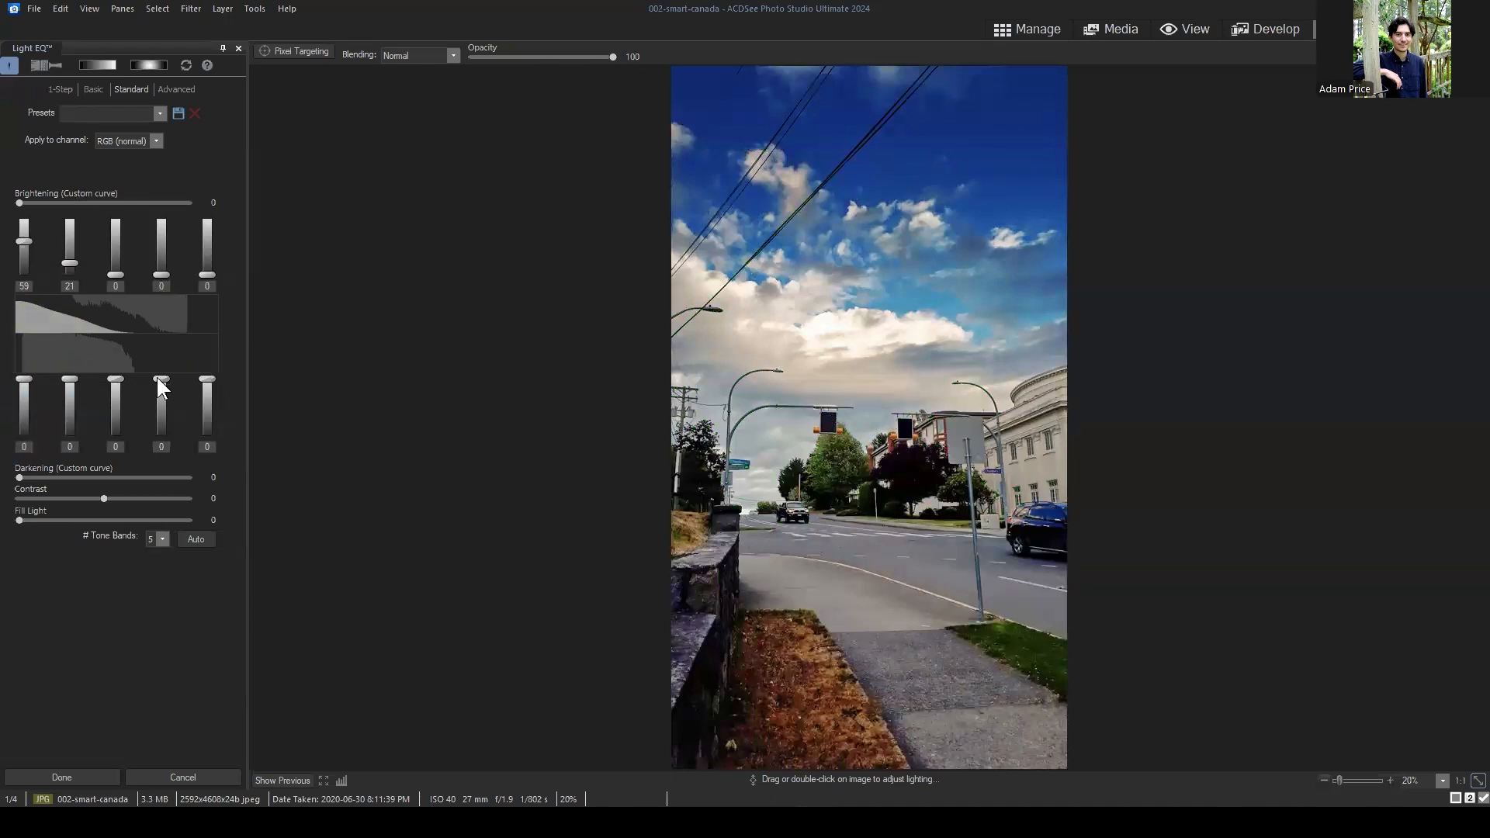
Set the fourth and fifth bands' darkening to -12 and -51, and the first and second bands' brightening to 18 and 7.
{"action": "left_click_drag", "start_coordinate": [158, 381], "coordinate": [203, 417]}
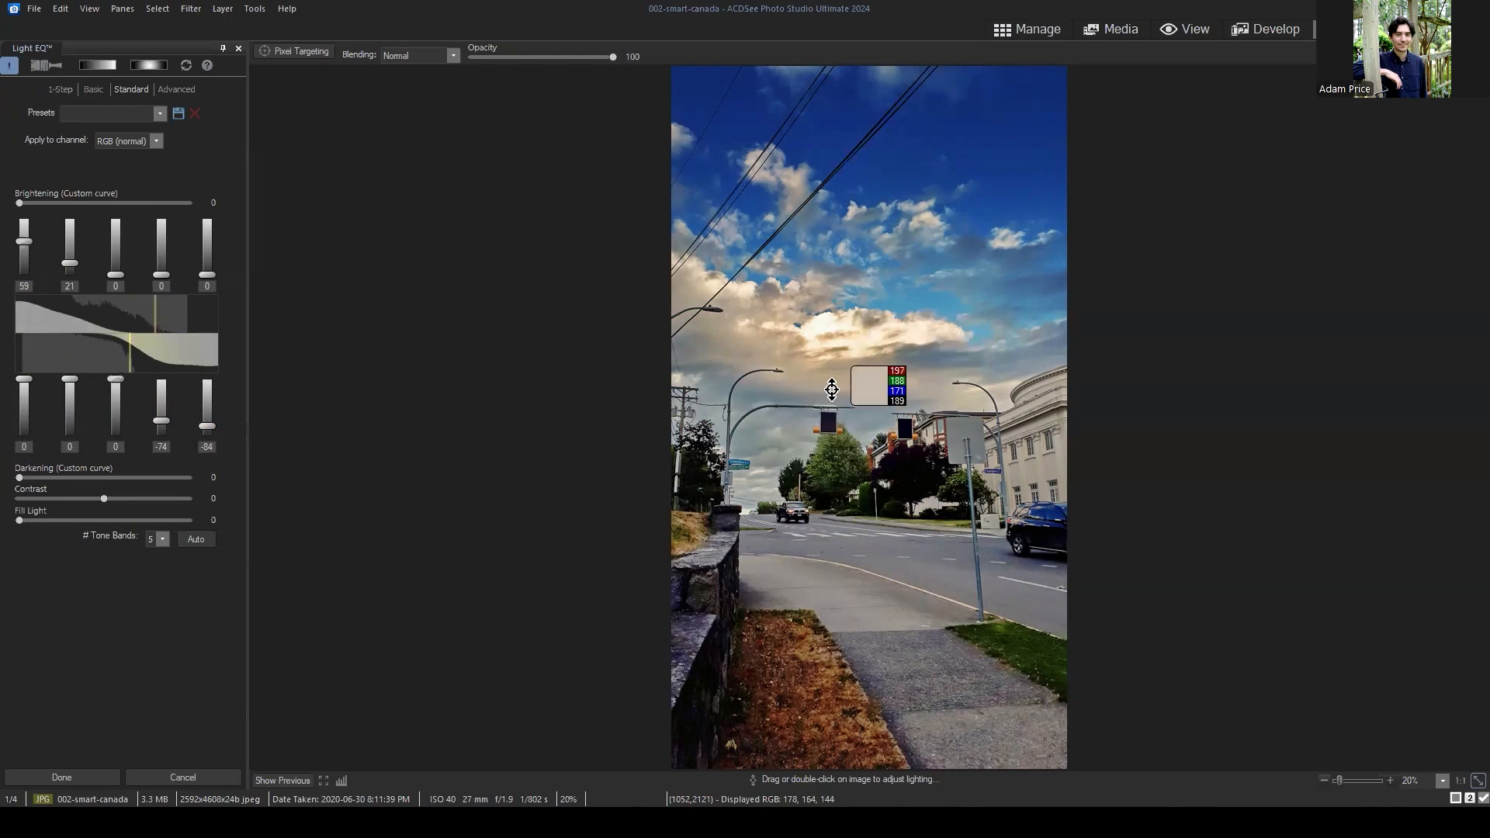
{"action": "left_click_drag", "start_coordinate": [24, 245], "coordinate": [68, 272]}
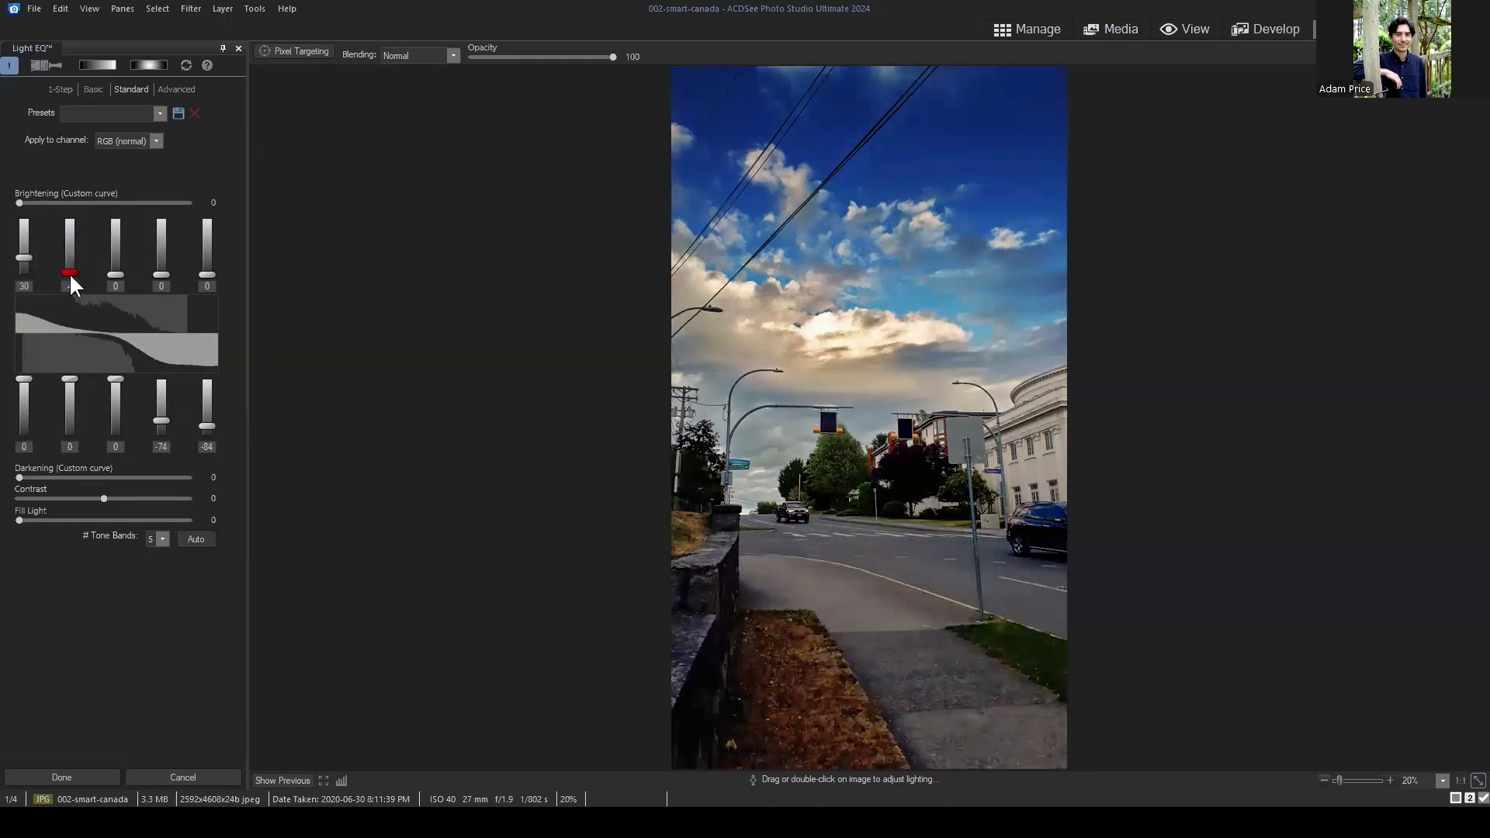
{"action": "left_click_drag", "start_coordinate": [164, 413], "coordinate": [204, 408]}
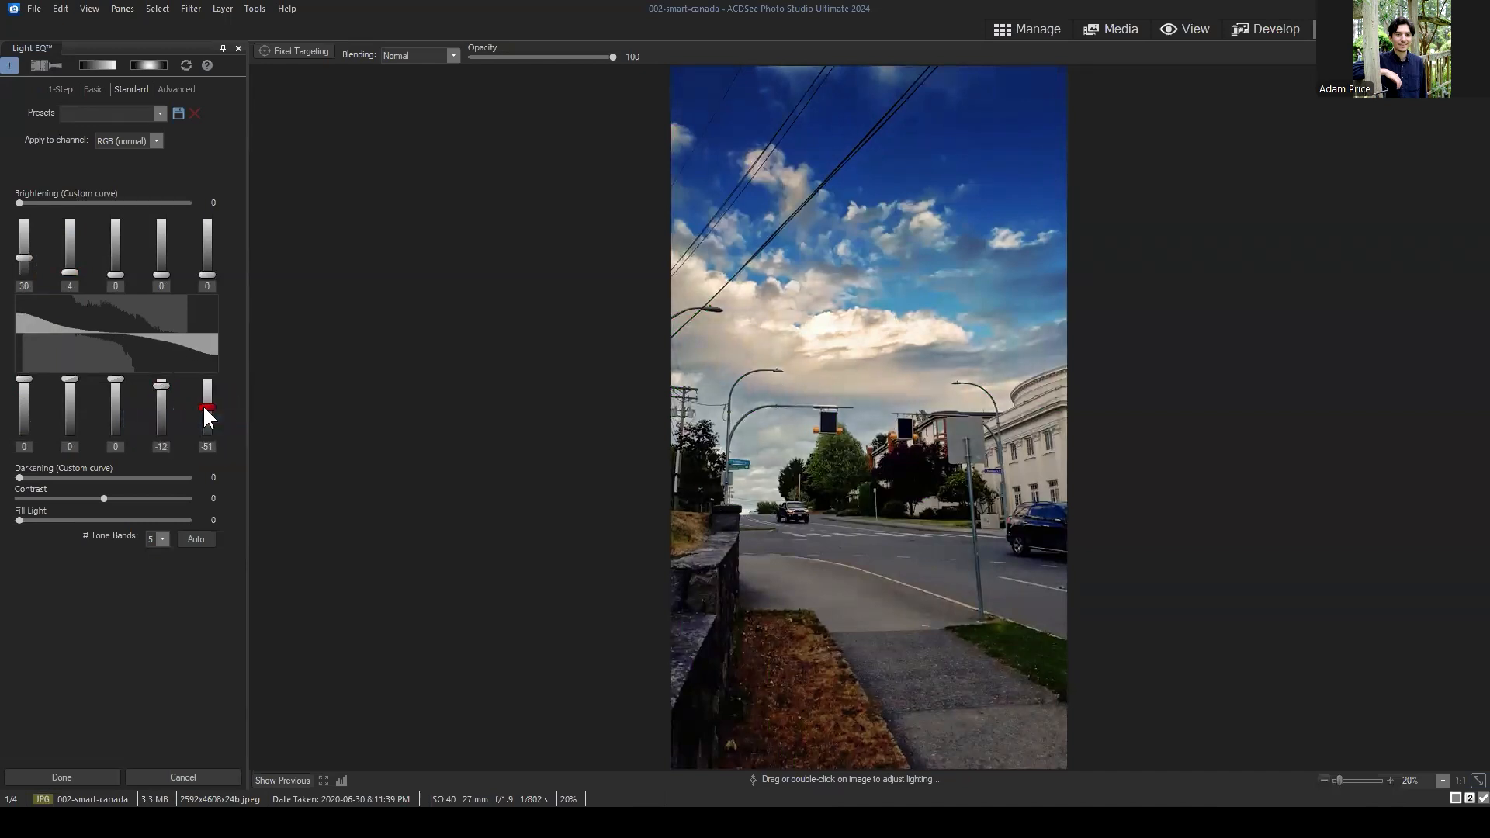
{"action": "double_click", "coordinate": [67, 264]}
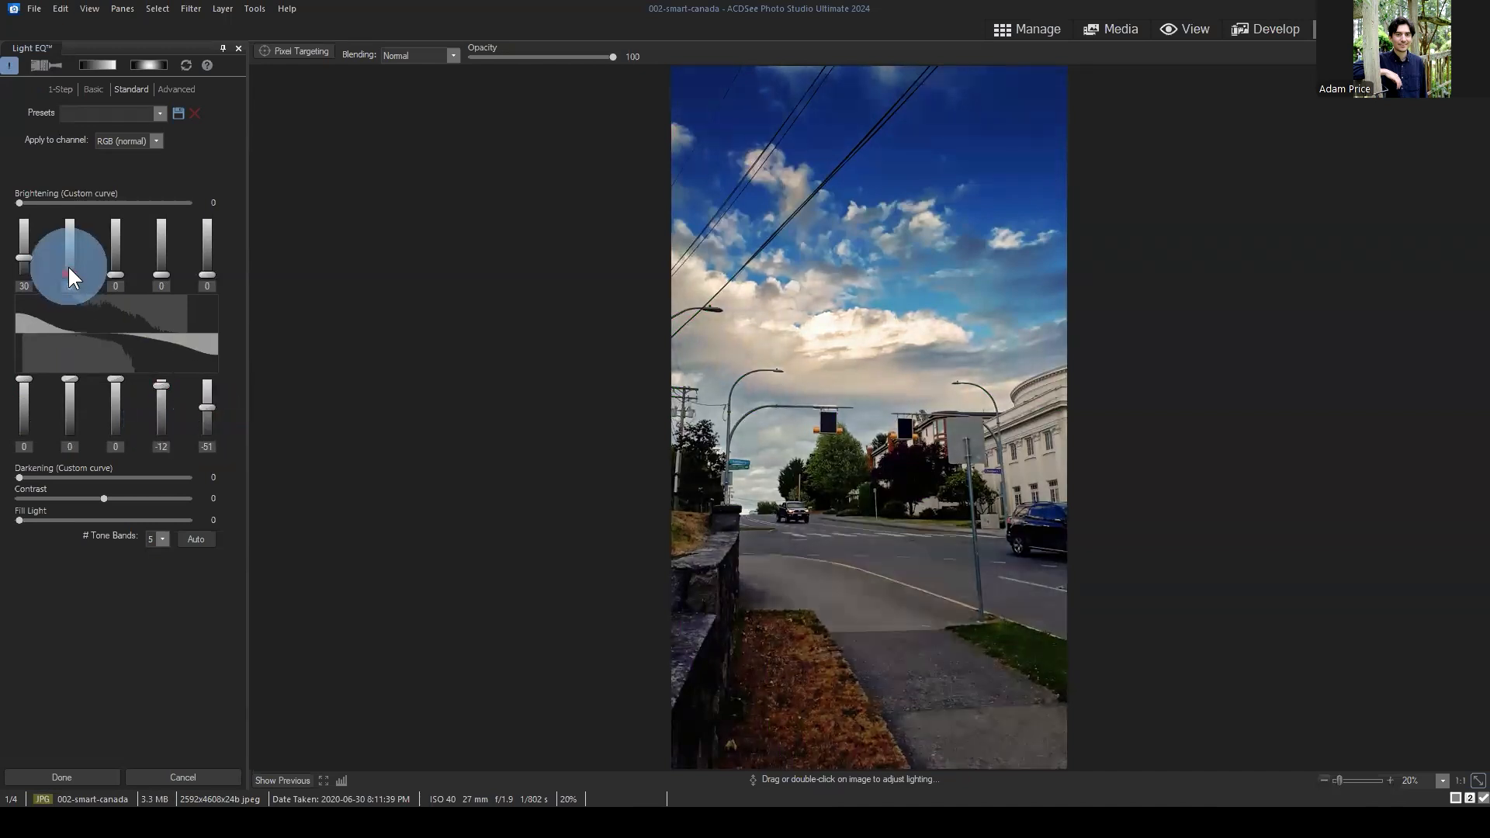
{"action": "left_click", "coordinate": [28, 262]}
{"action": "left_click_drag", "start_coordinate": [27, 259], "coordinate": [67, 268]}
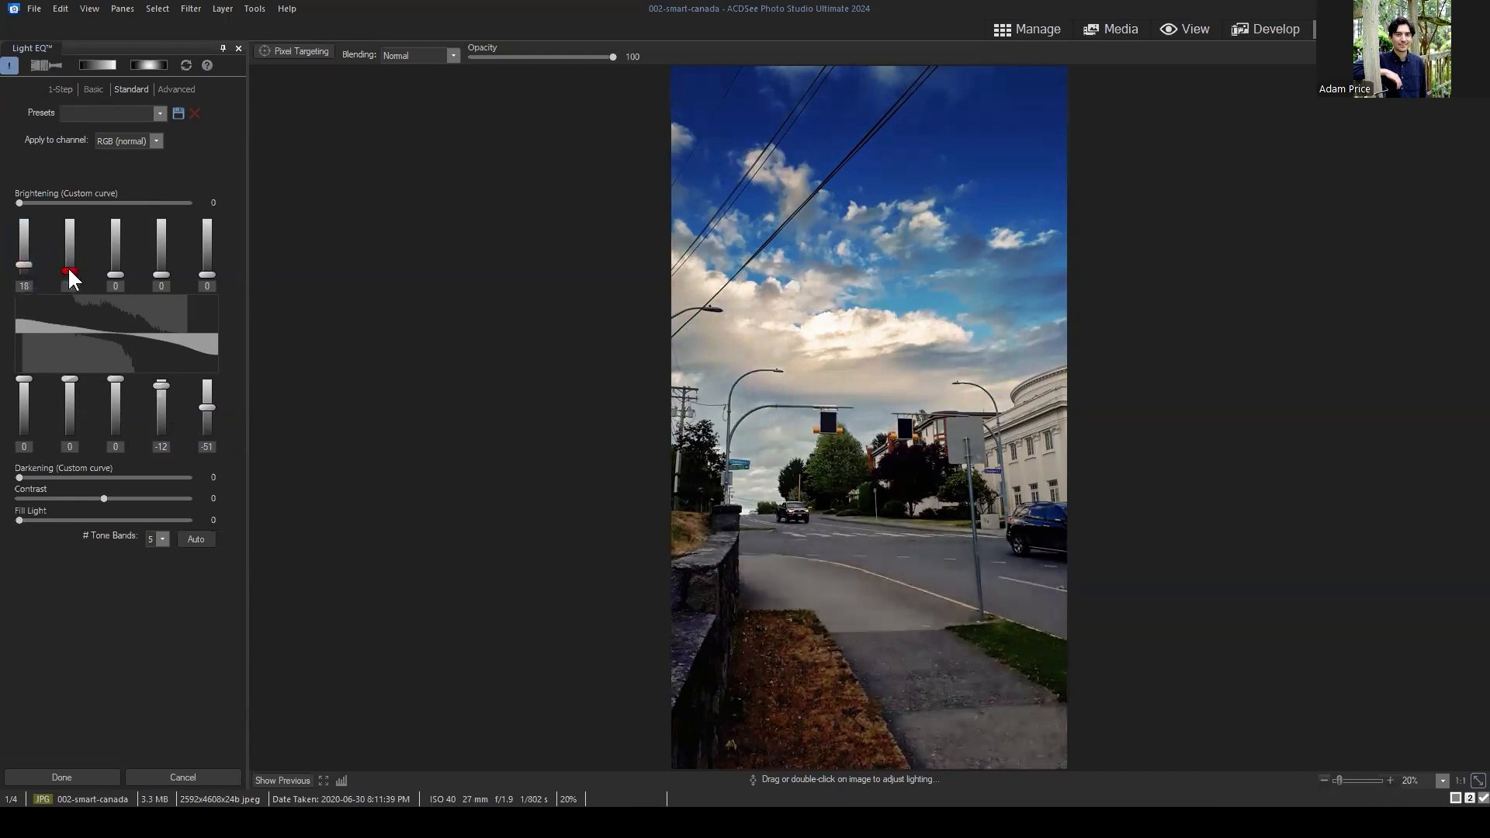
Return the fourth and fifth darkening bands and the first two brightening bands to 0.
{"action": "left_click", "coordinate": [155, 625]}
{"action": "double_click", "coordinate": [206, 405]}
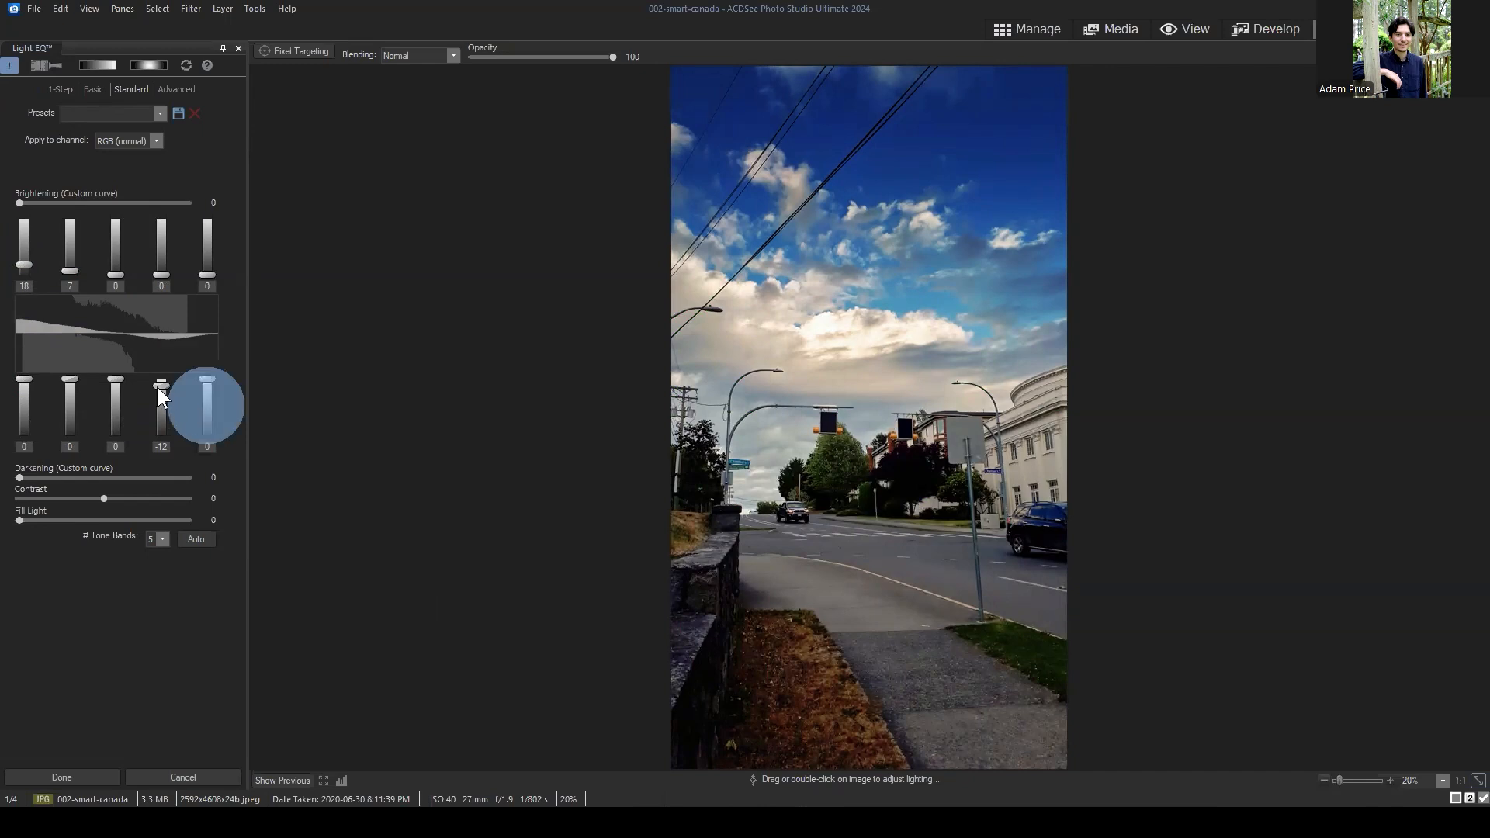
{"action": "double_click", "coordinate": [159, 394]}
{"action": "double_click", "coordinate": [68, 270]}
{"action": "double_click", "coordinate": [23, 265]}
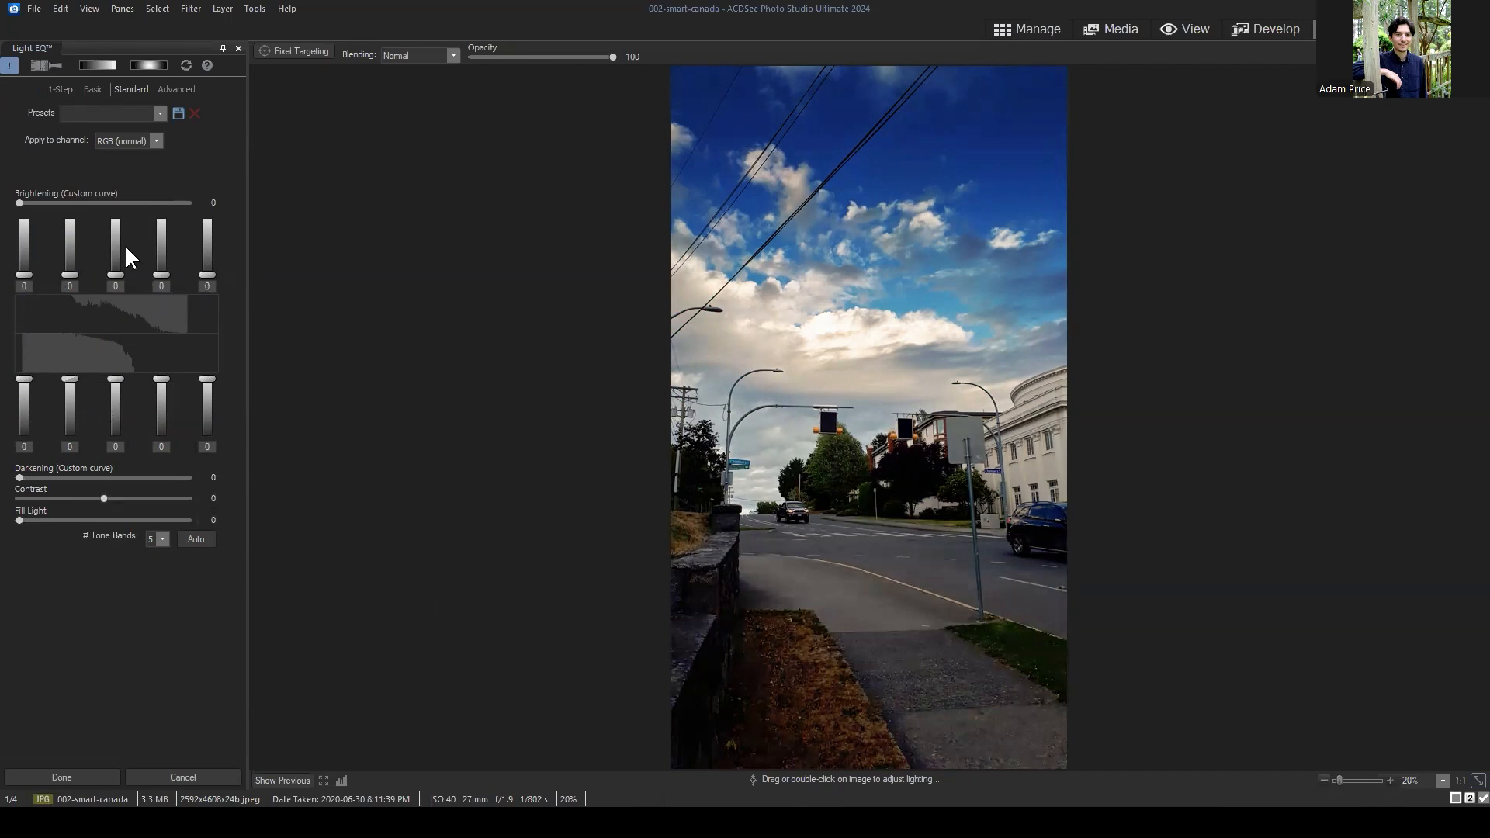
Try the fifth band's brightening at 100 with darkening at -100 and the fourth band's darkening at -26, and return them to 0.
{"action": "left_click_drag", "start_coordinate": [206, 274], "coordinate": [145, 417]}
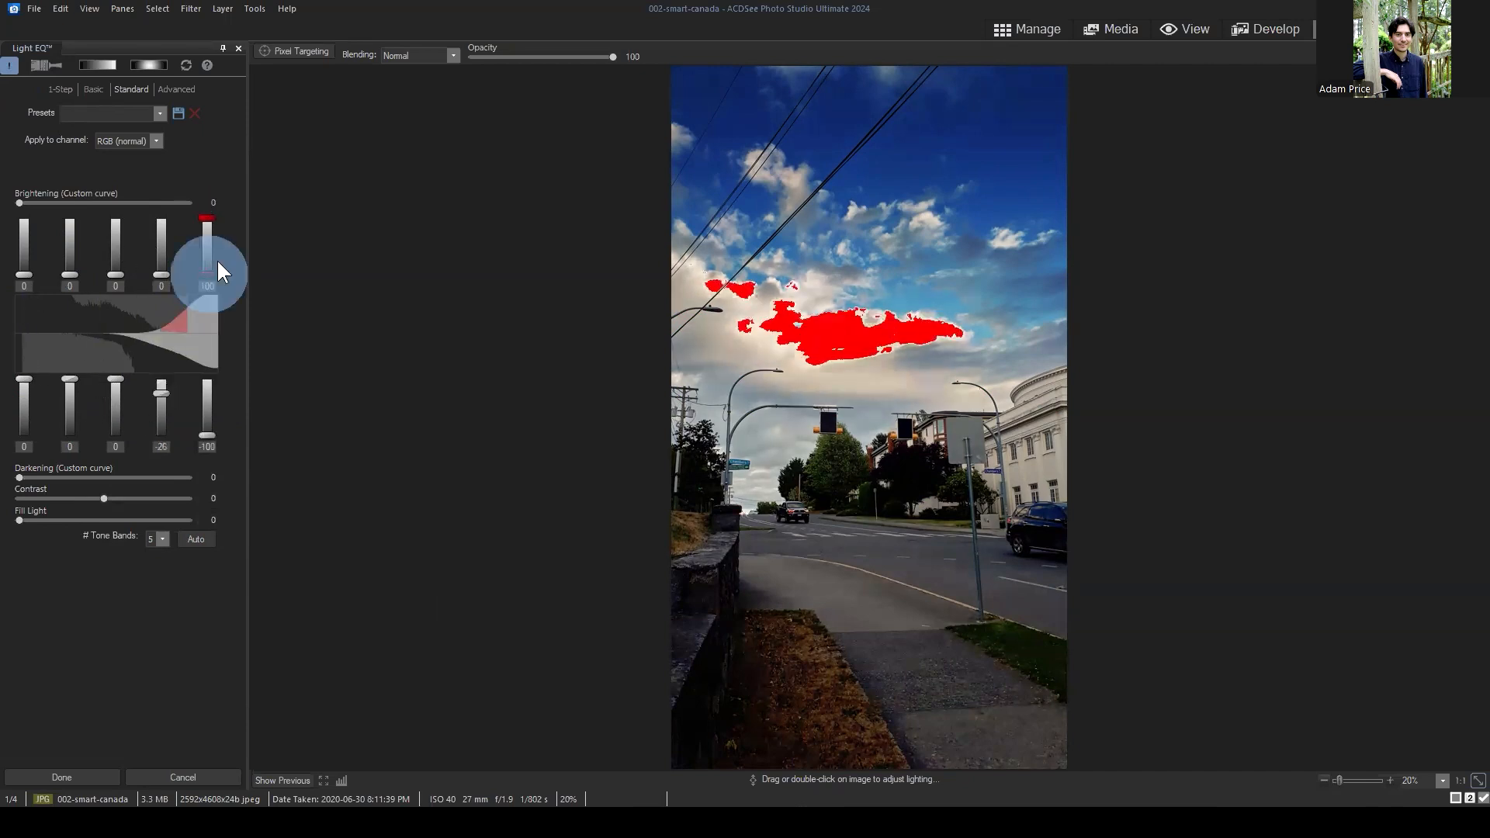
{"action": "left_click_drag", "start_coordinate": [208, 442], "coordinate": [219, 349]}
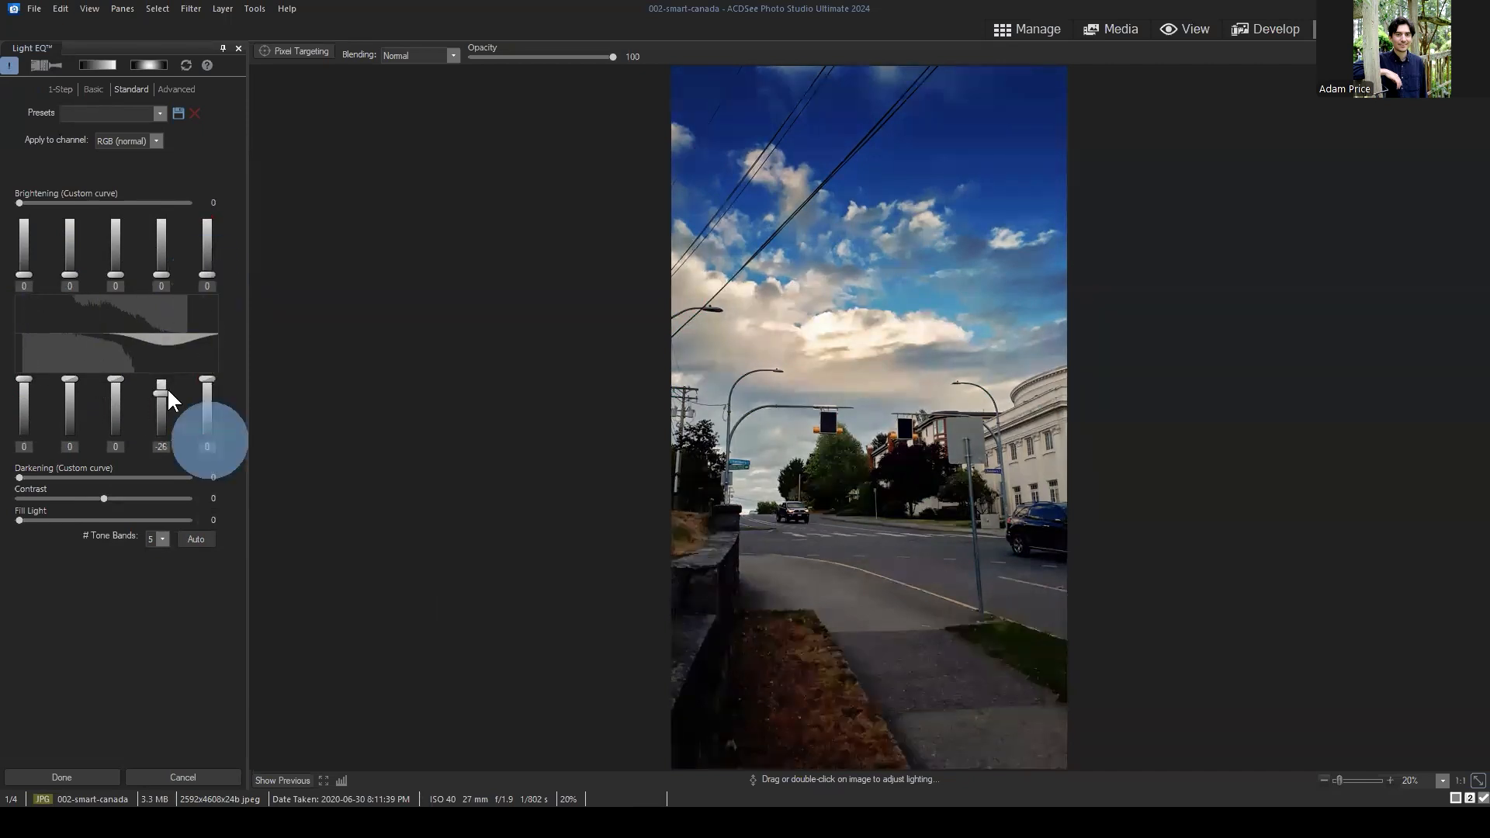
{"action": "left_click_drag", "start_coordinate": [169, 397], "coordinate": [164, 379]}
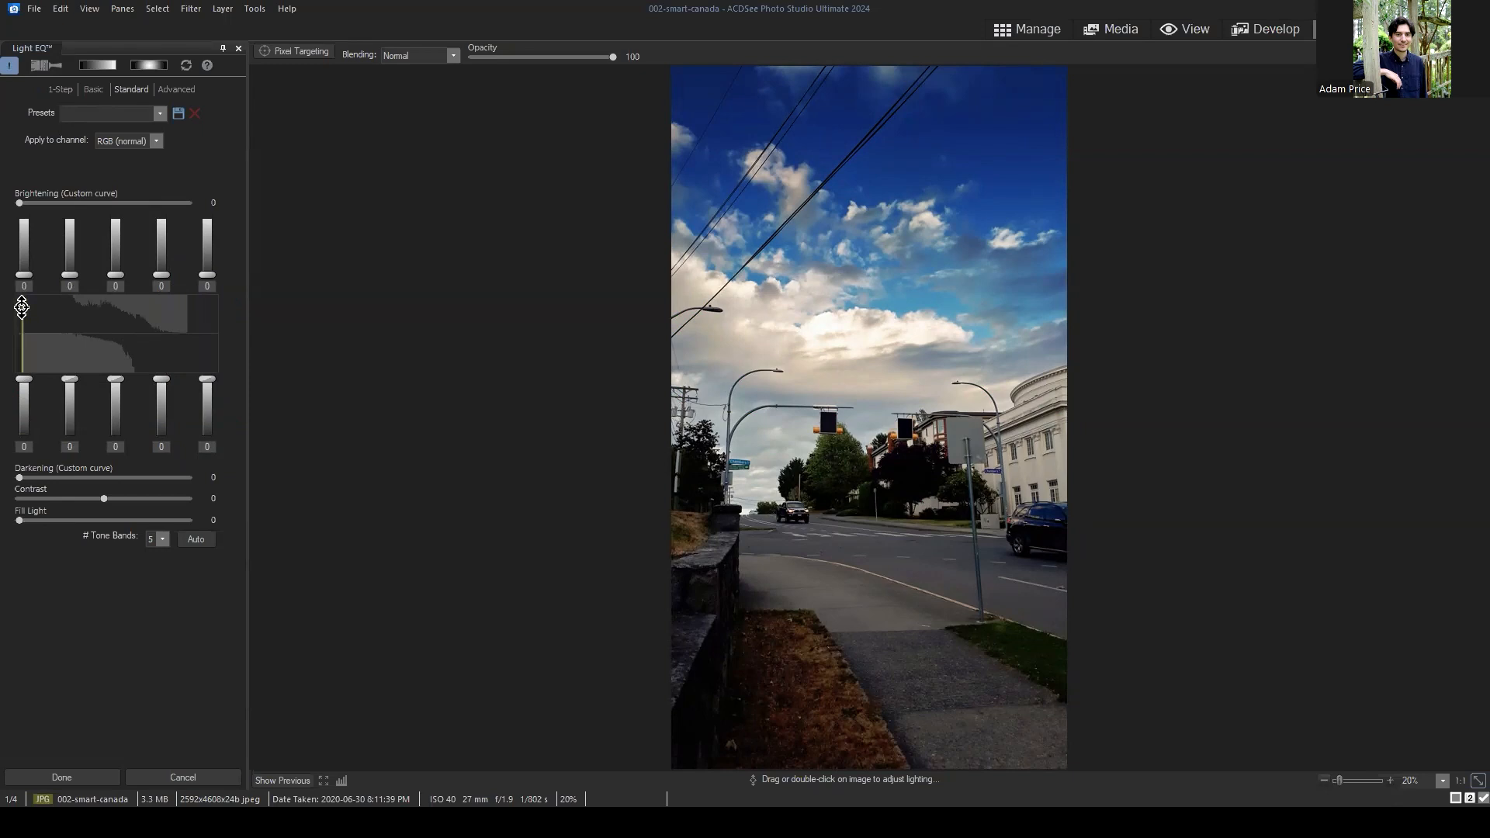
Set the fourth band's brightening to 100 and darken the second, middle and fourth bands to -1, -100 and -18.
{"action": "left_click", "coordinate": [209, 268]}
{"action": "left_click_drag", "start_coordinate": [210, 268], "coordinate": [171, 211]}
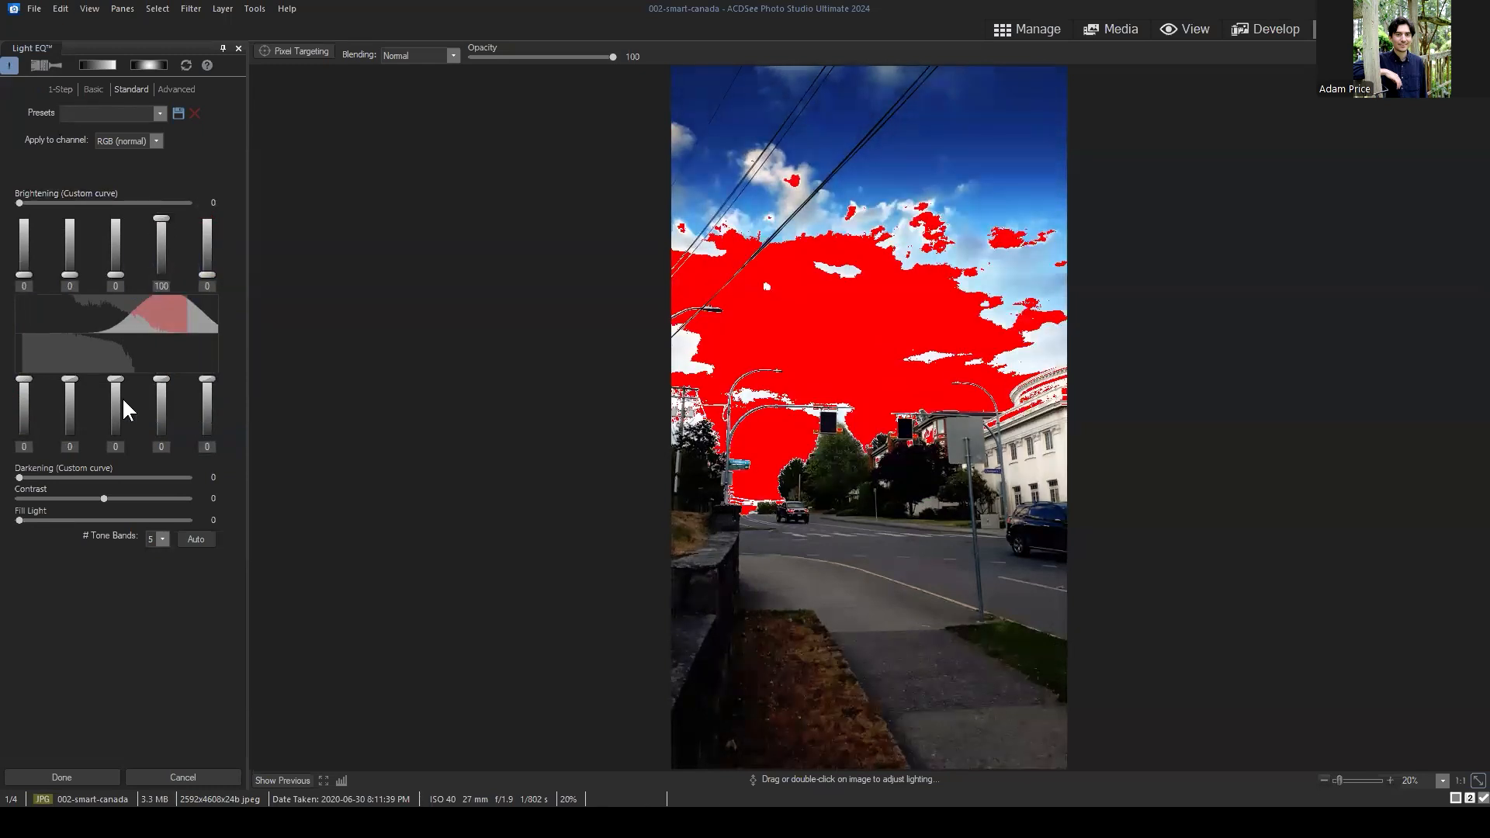
{"action": "left_click_drag", "start_coordinate": [116, 382], "coordinate": [120, 476]}
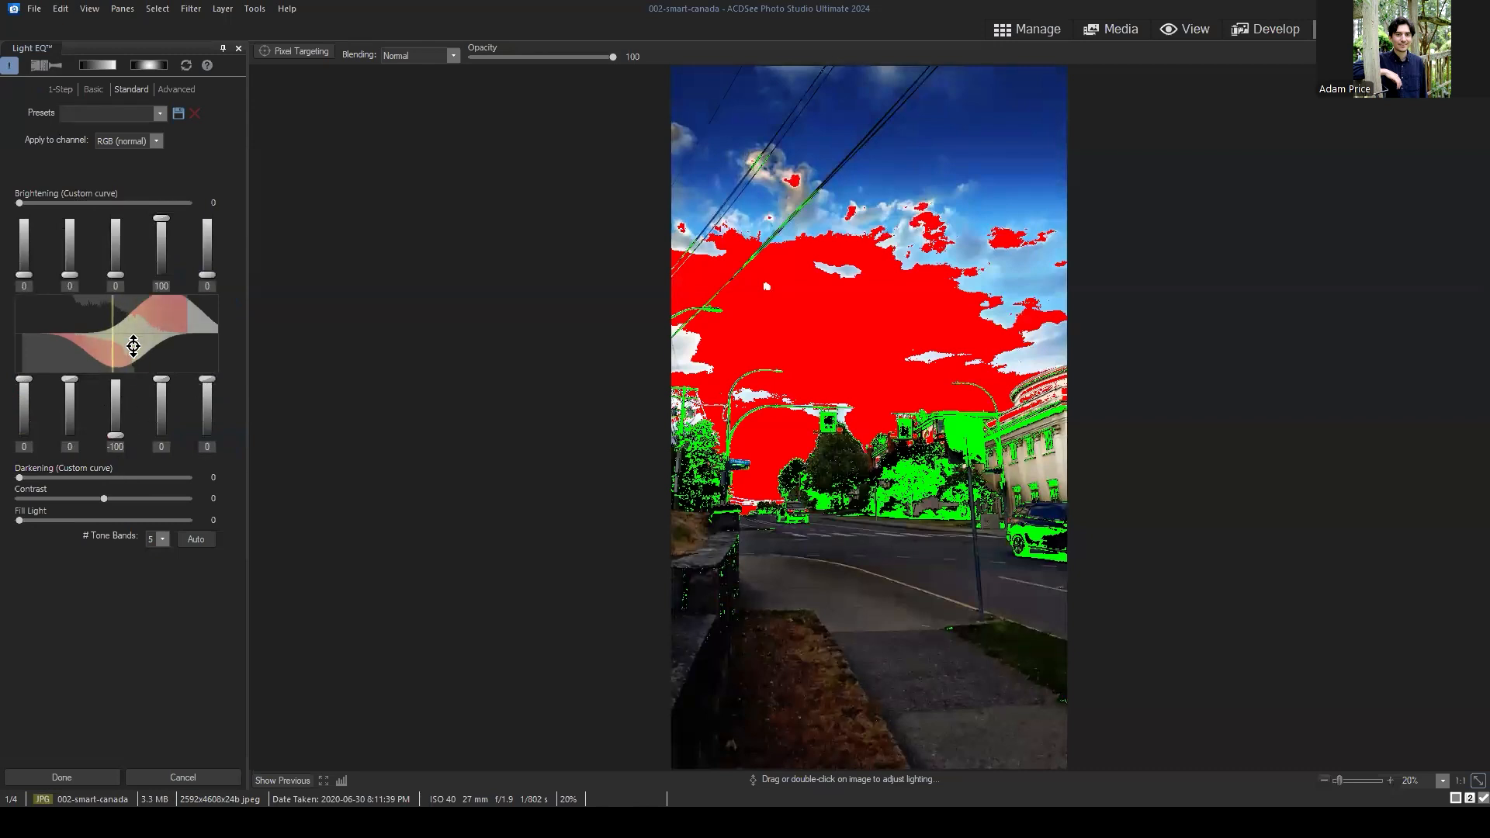
{"action": "left_click_drag", "start_coordinate": [158, 306], "coordinate": [100, 357]}
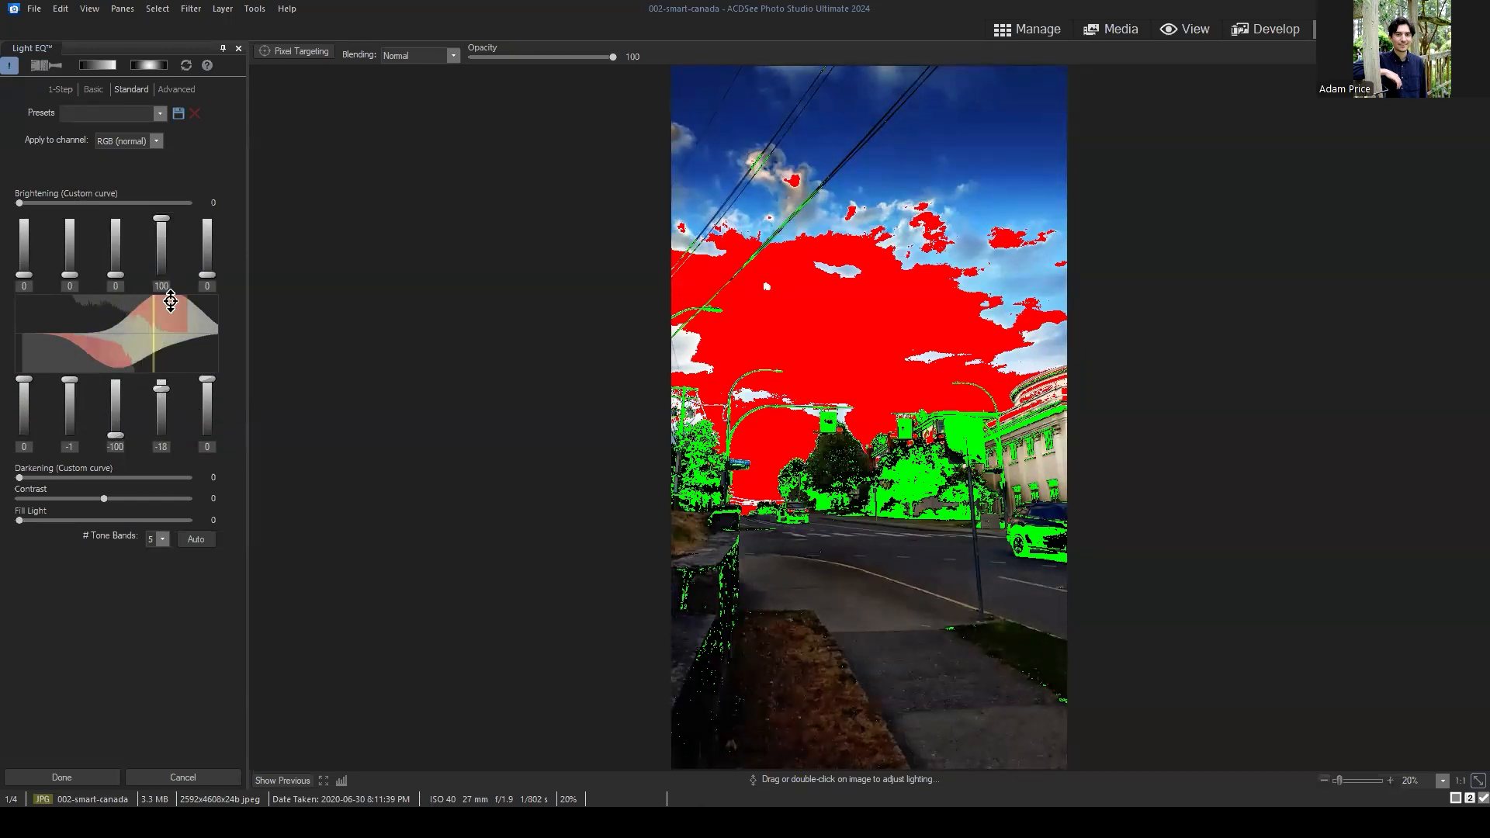
Return the fourth band's brightening and the middle and fourth bands' darkening to 0.
{"action": "double_click", "coordinate": [162, 230]}
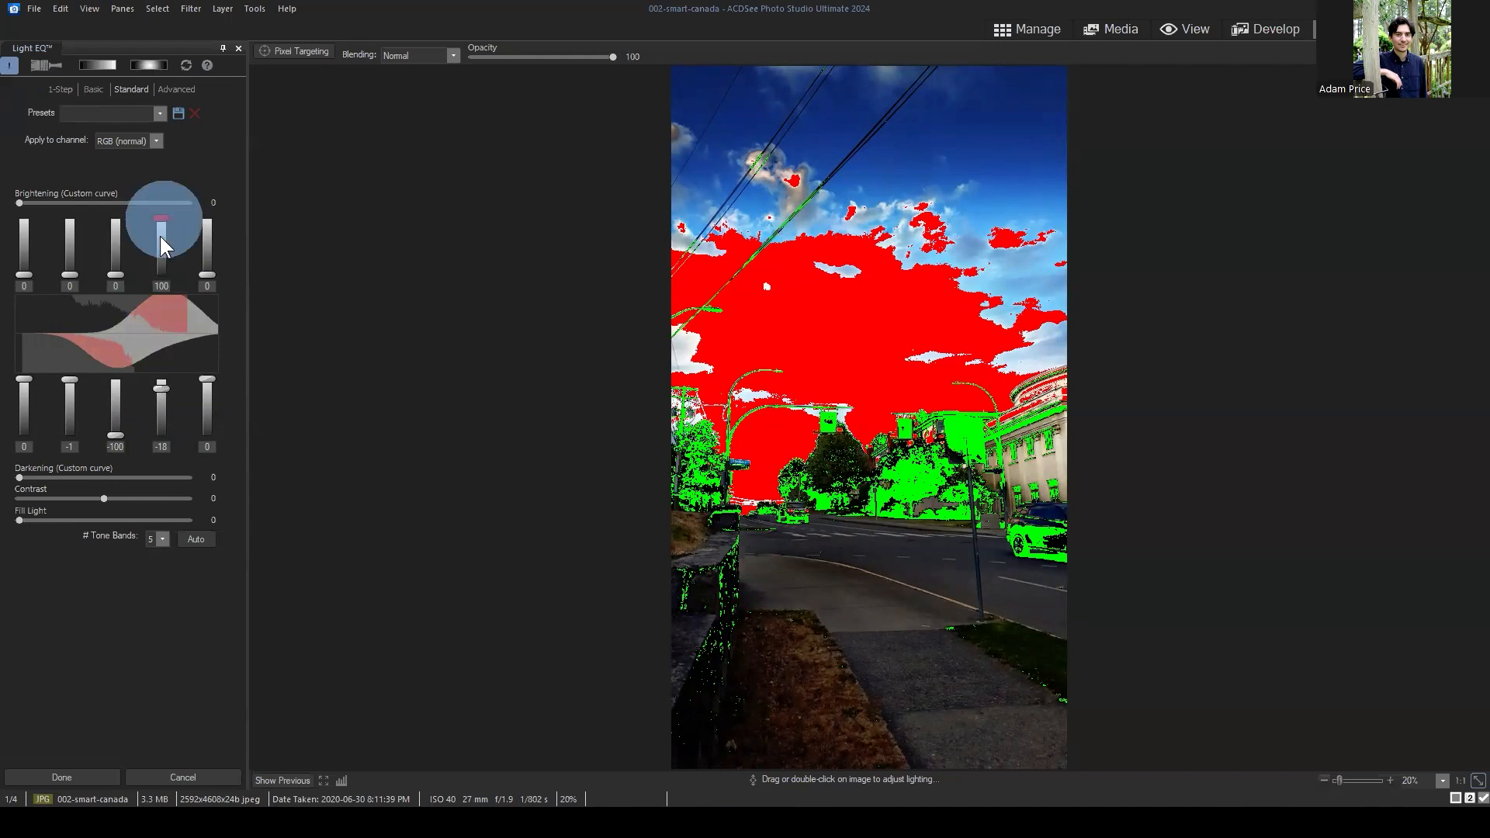
{"action": "double_click", "coordinate": [115, 430]}
{"action": "double_click", "coordinate": [162, 388]}
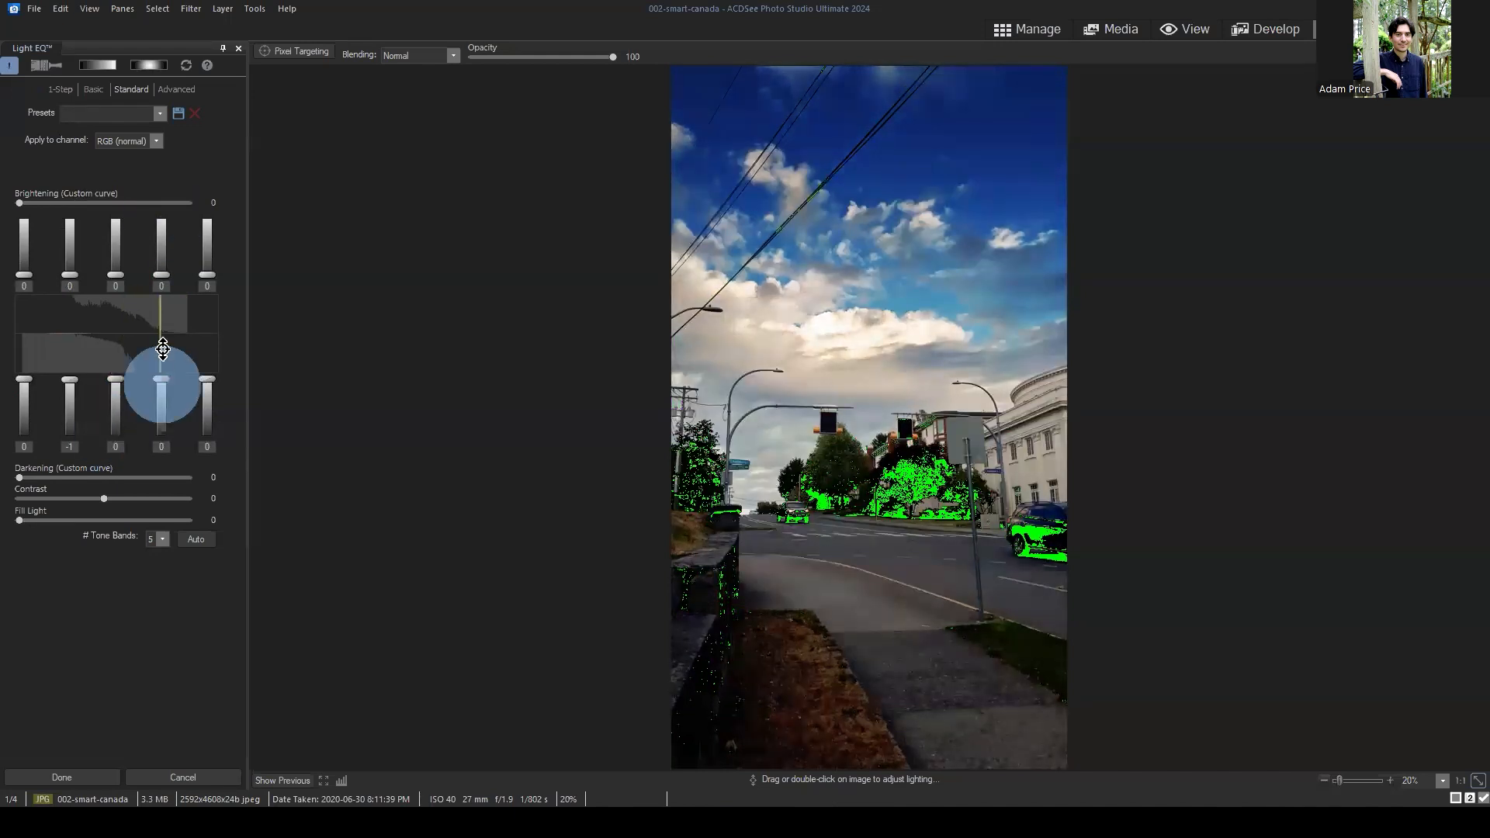
Switch Light EQ to Advanced mode, hide the exposure warning, and try a curve brightening highlights and darkening shadows at amplitude 200.
{"action": "left_click", "coordinate": [173, 89]}
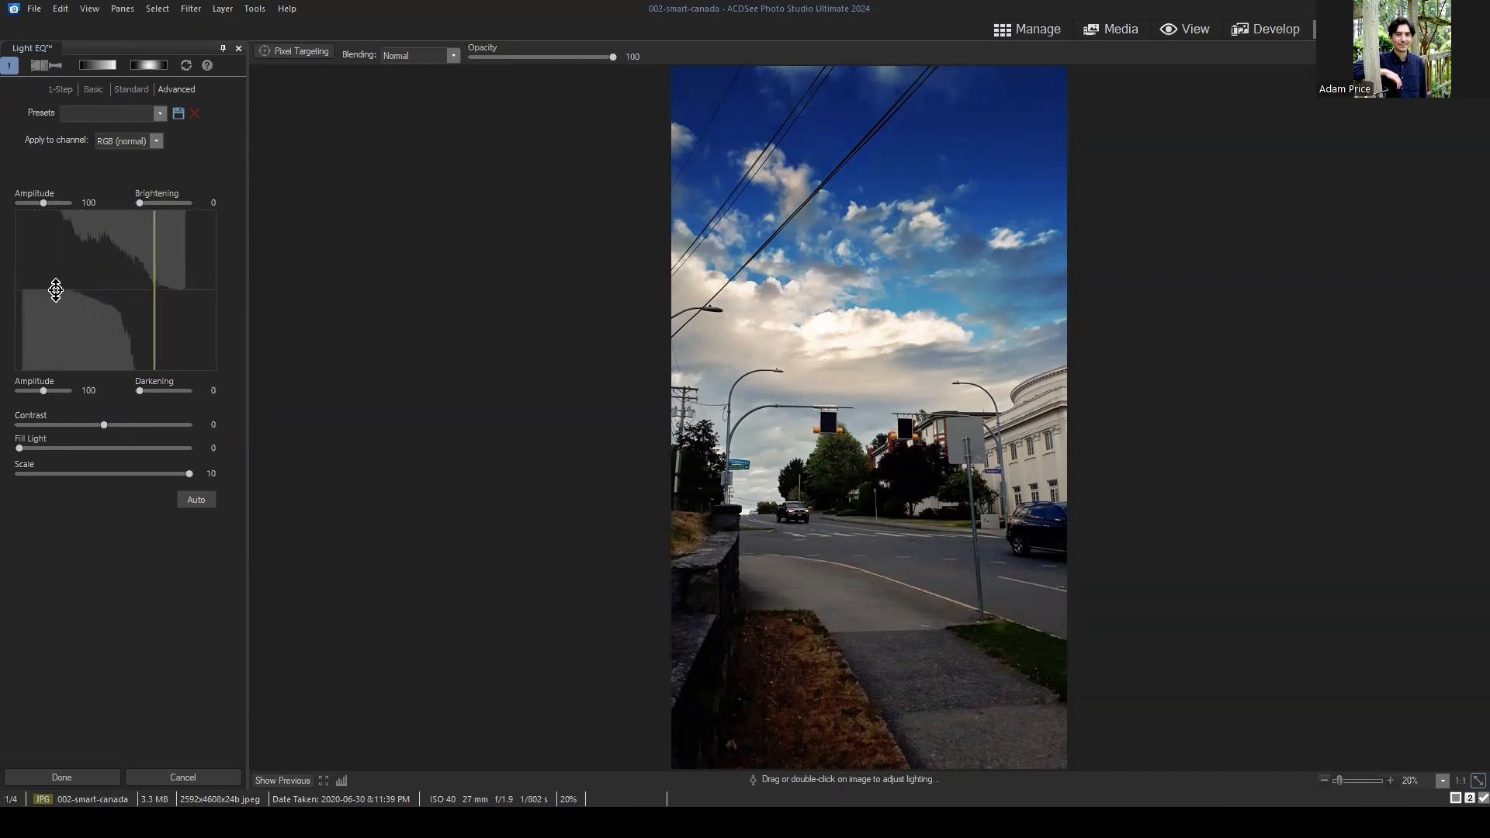
{"action": "left_click_drag", "start_coordinate": [76, 278], "coordinate": [166, 132]}
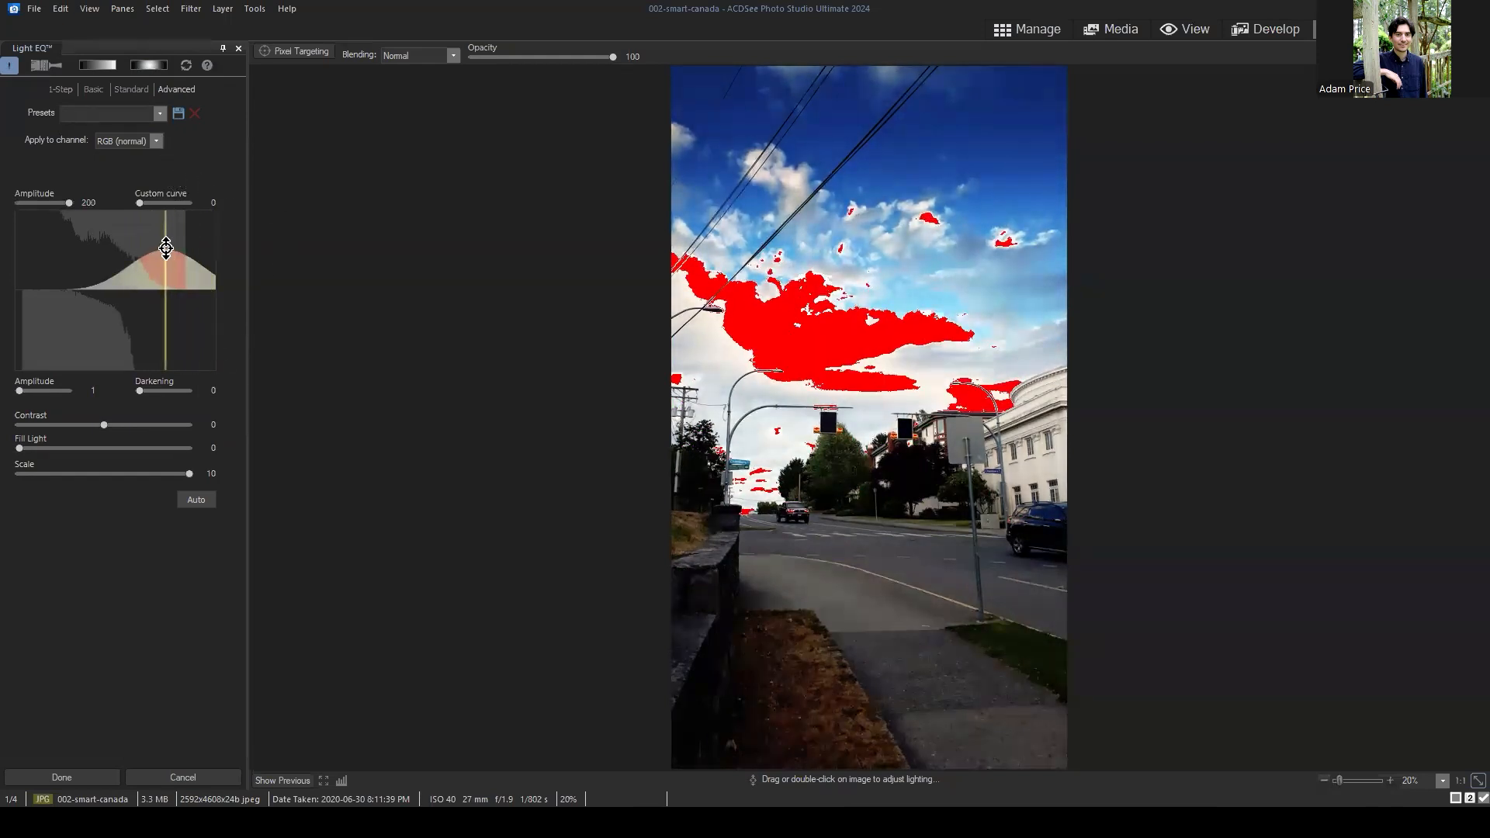
{"action": "left_click", "coordinate": [167, 253]}
{"action": "left_click_drag", "start_coordinate": [167, 253], "coordinate": [194, 225]}
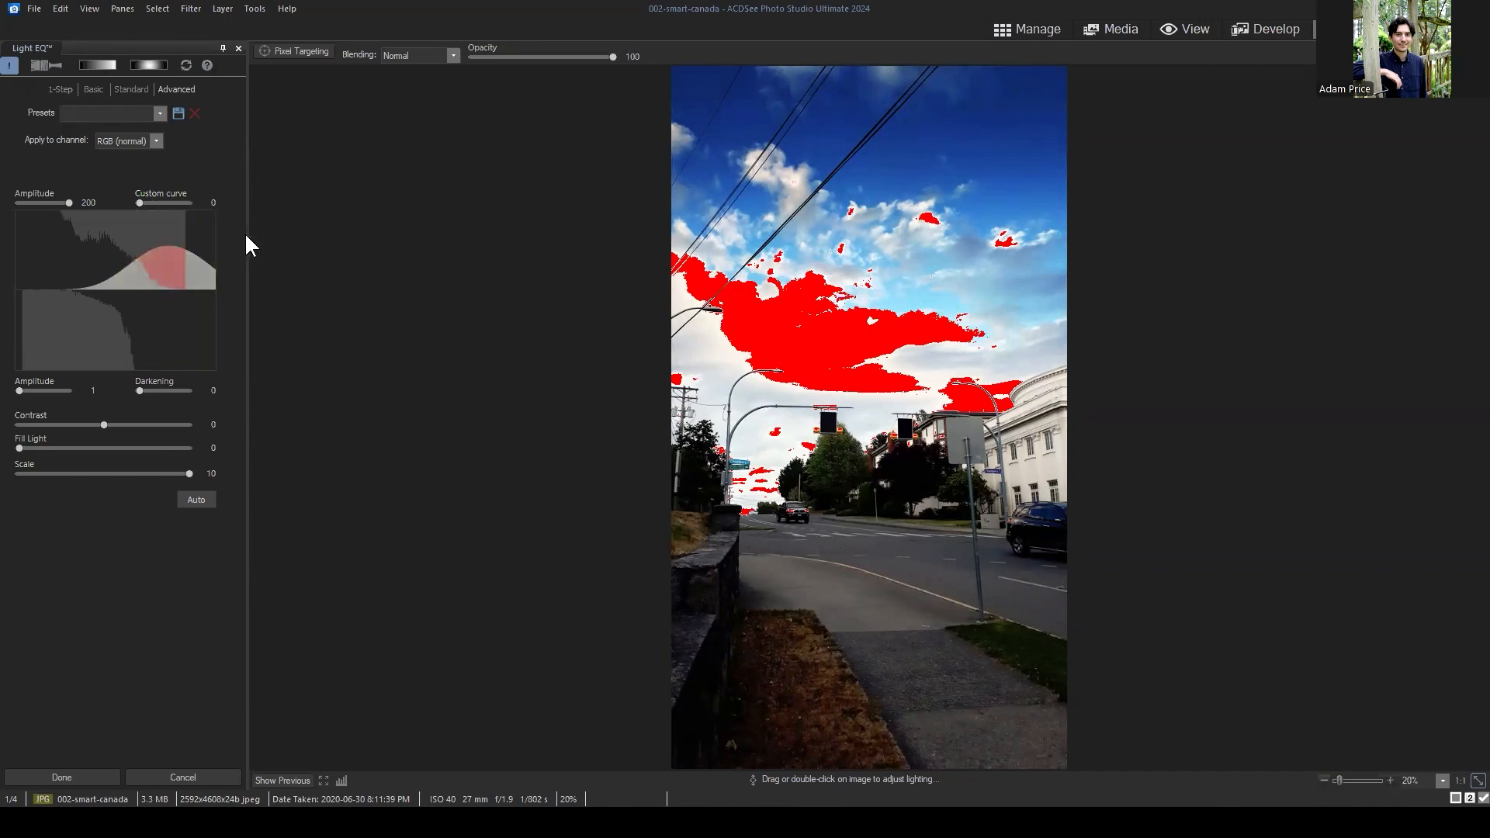
{"action": "left_click", "coordinate": [9, 65]}
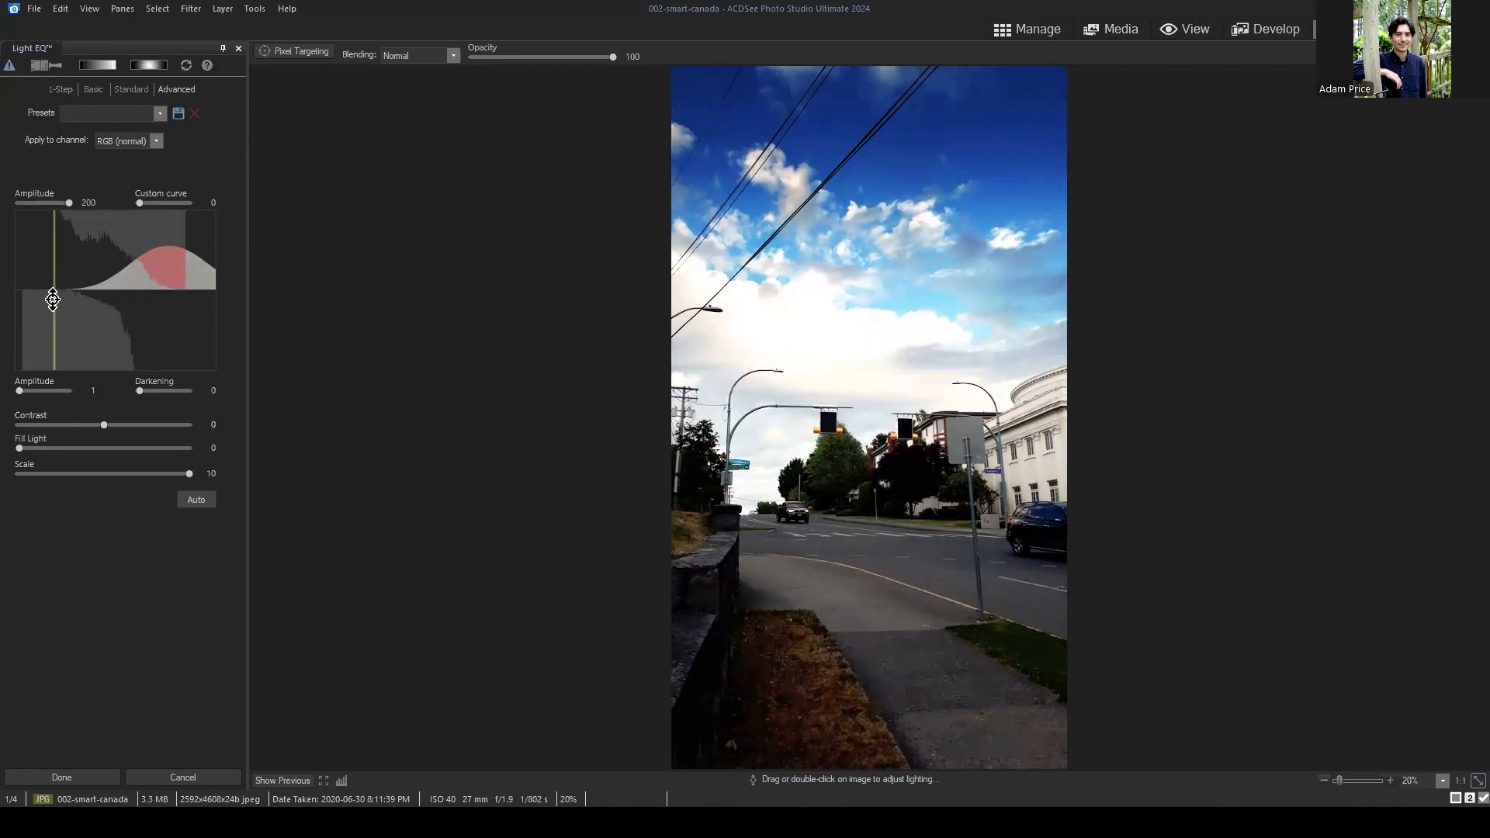
{"action": "left_click_drag", "start_coordinate": [54, 292], "coordinate": [70, 426]}
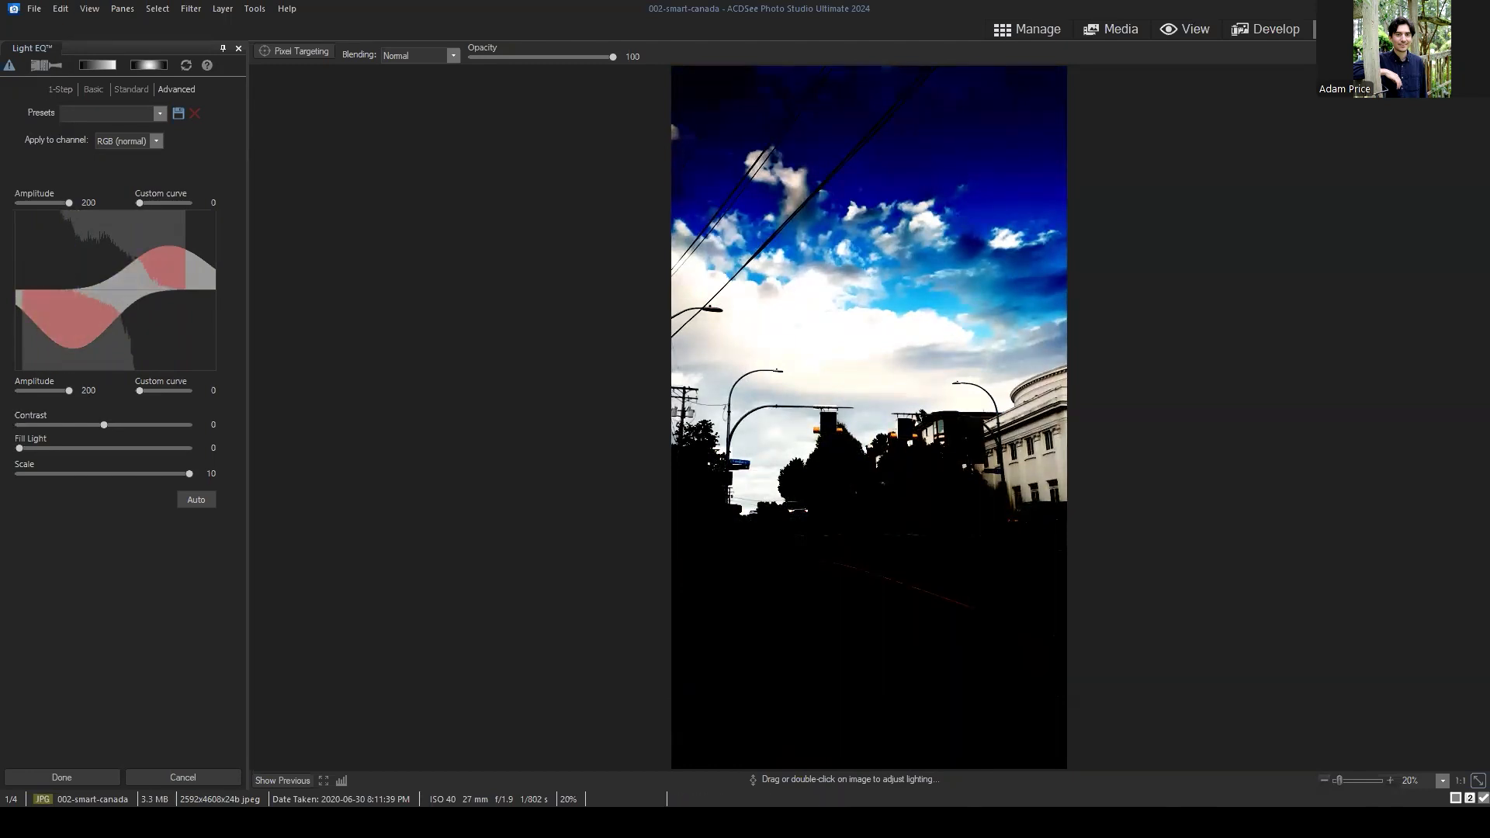
Reset Light EQ and shape a gentle curve that brightens the shadows at amplitude 14 and darkens the highlights at amplitude 19.
{"action": "left_click", "coordinate": [186, 65]}
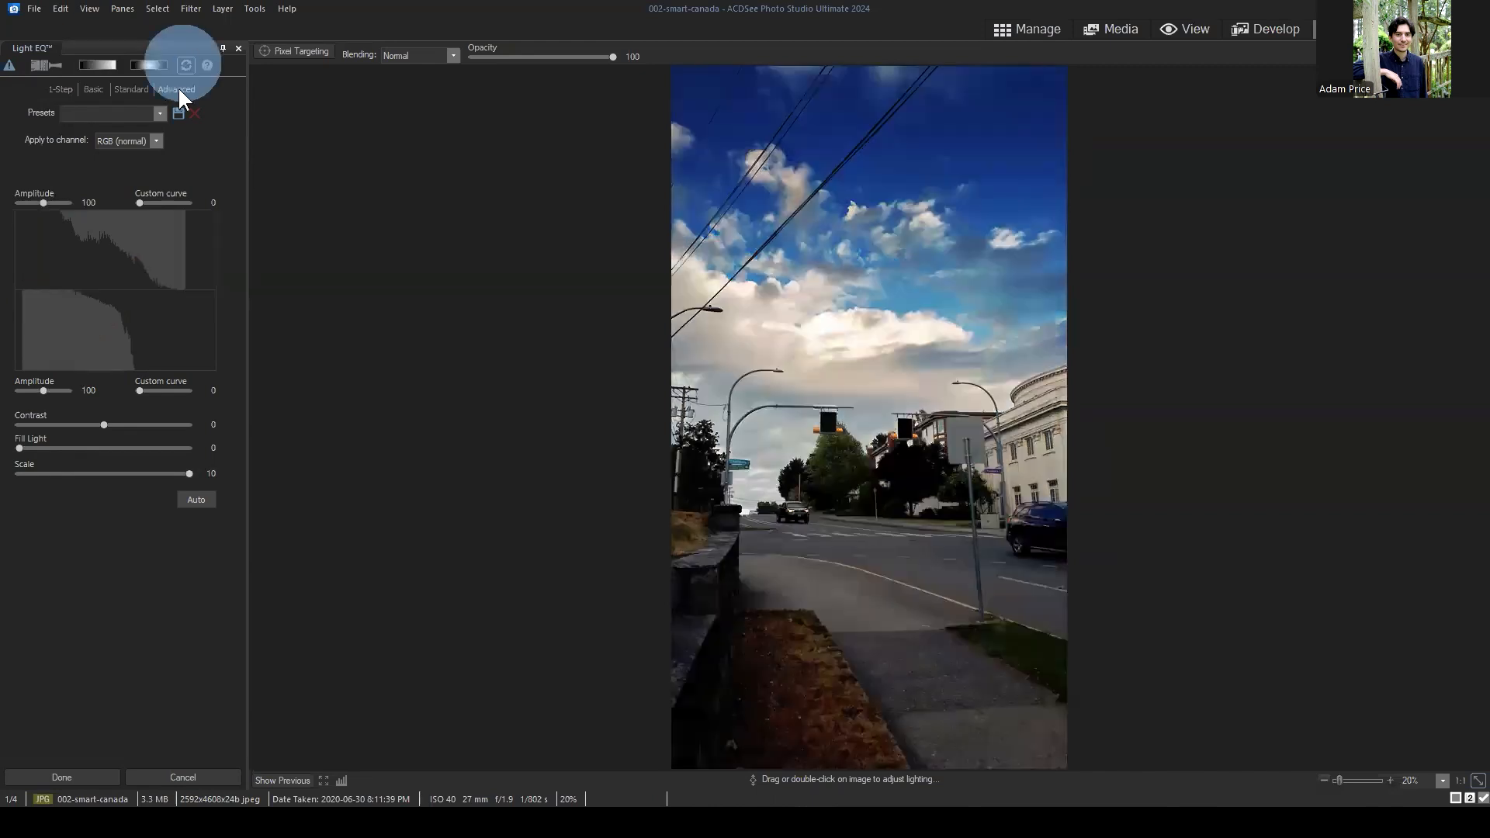
{"action": "left_click_drag", "start_coordinate": [69, 278], "coordinate": [180, 314]}
{"action": "left_click_drag", "start_coordinate": [171, 306], "coordinate": [169, 293]}
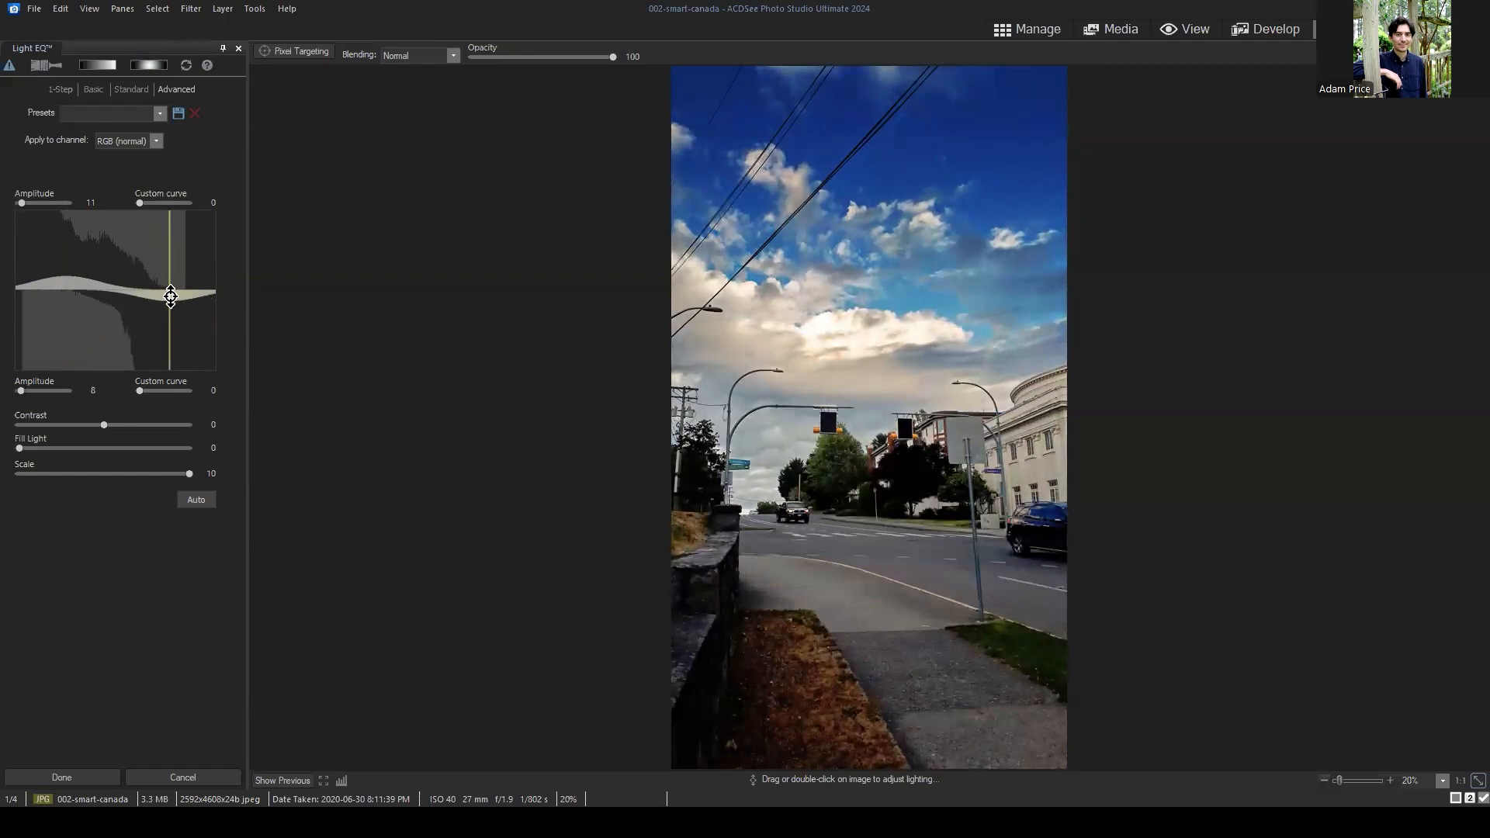
{"action": "left_click_drag", "start_coordinate": [70, 274], "coordinate": [186, 298]}
{"action": "left_click_drag", "start_coordinate": [74, 268], "coordinate": [161, 302]}
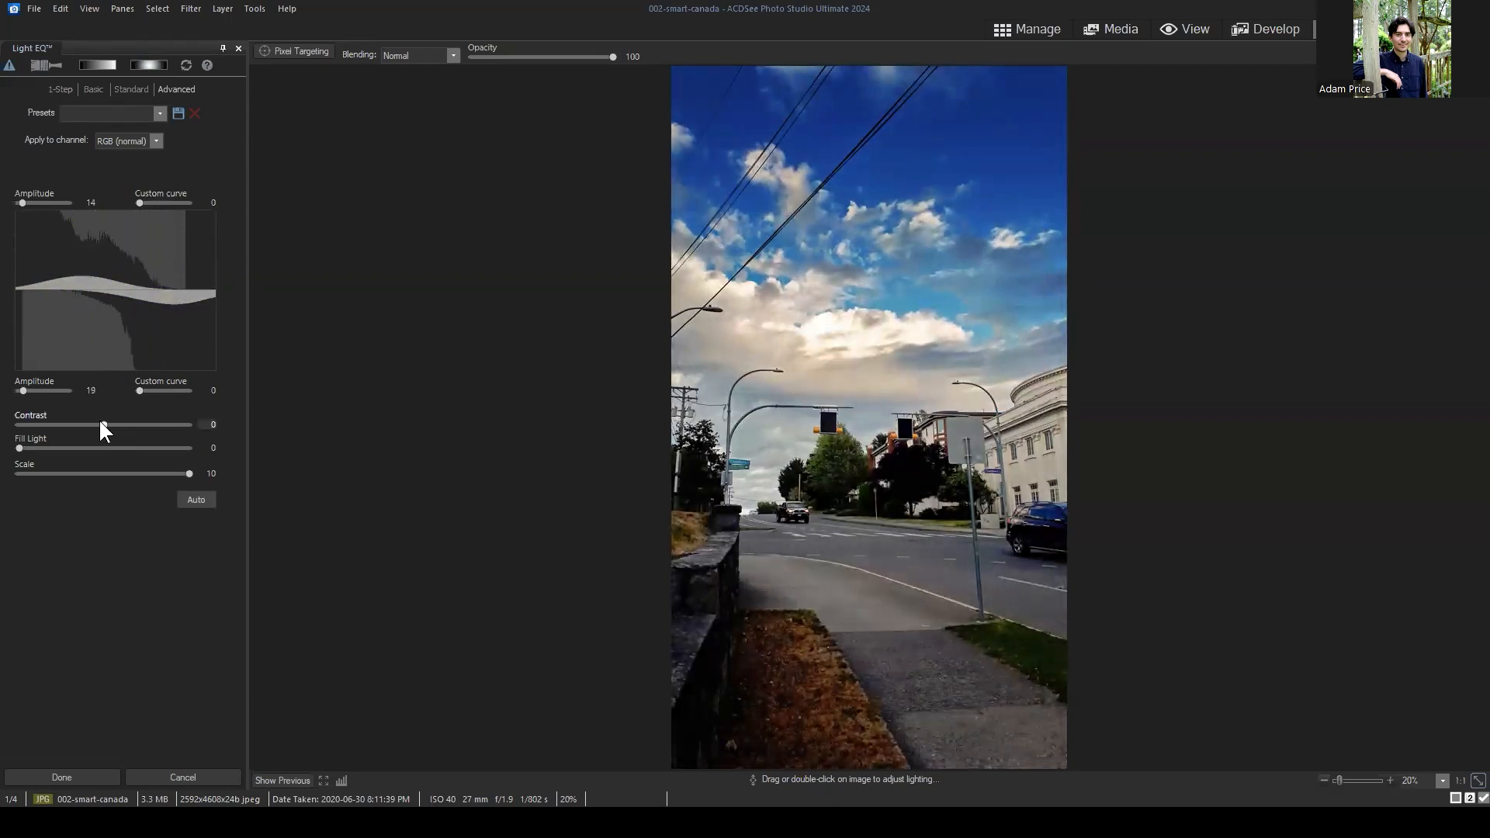
Set the Light EQ contrast to 15 and compare the result with the previous image.
{"action": "left_click_drag", "start_coordinate": [93, 423], "coordinate": [142, 426]}
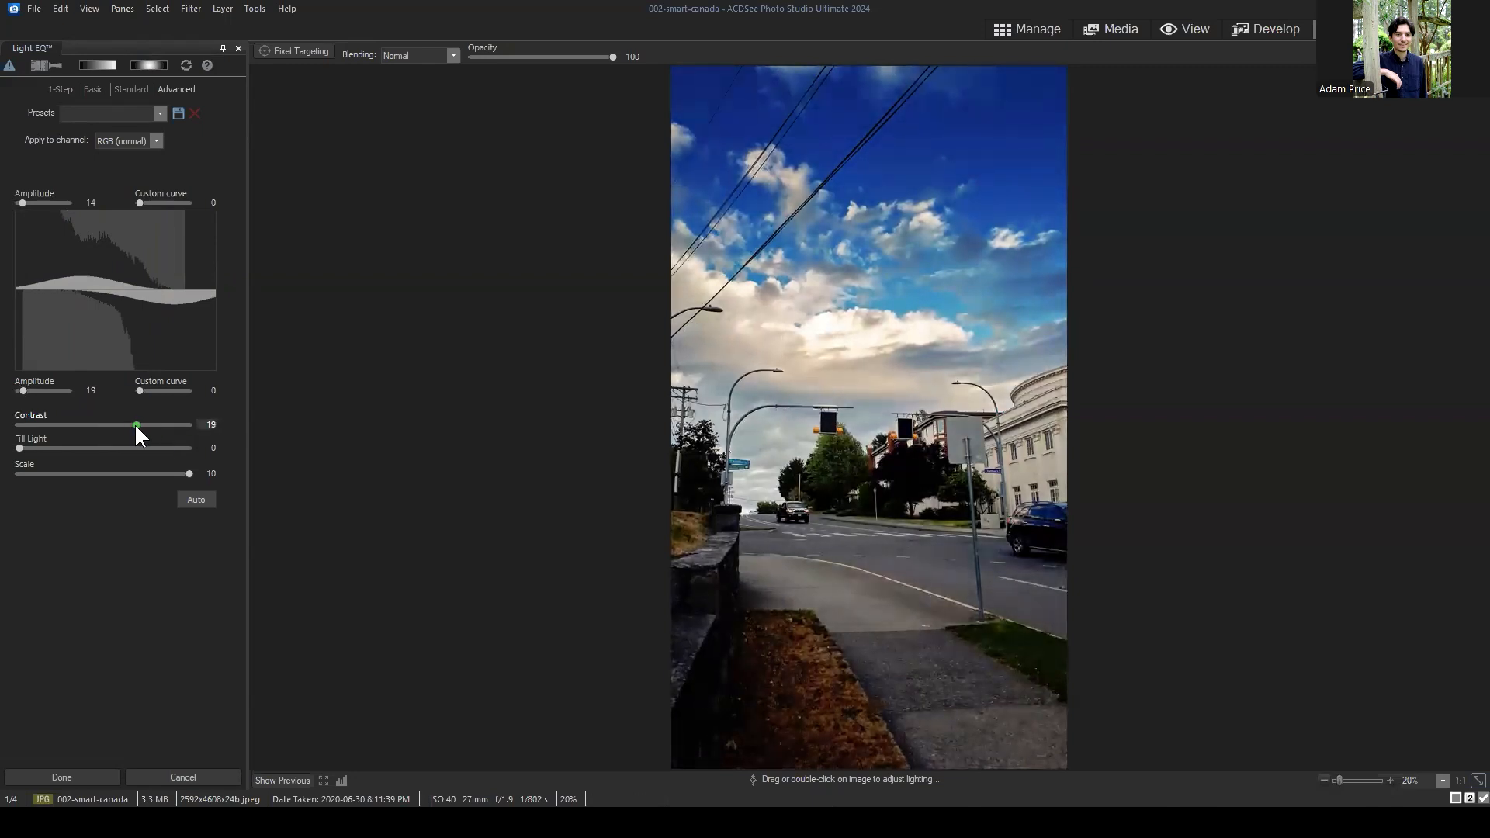
{"action": "left_click_drag", "start_coordinate": [135, 426], "coordinate": [129, 425]}
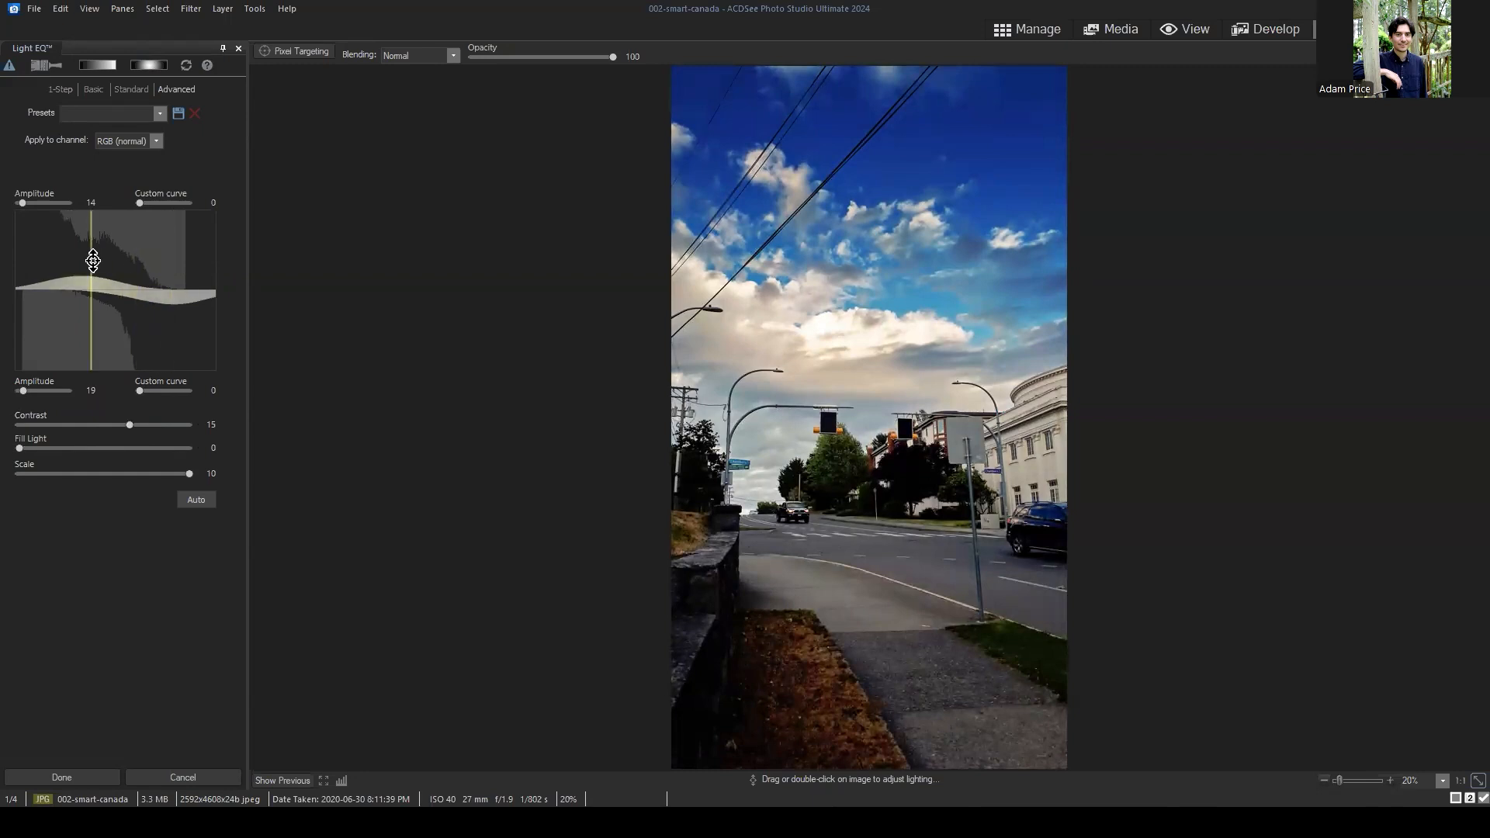
{"action": "left_click", "coordinate": [293, 779]}
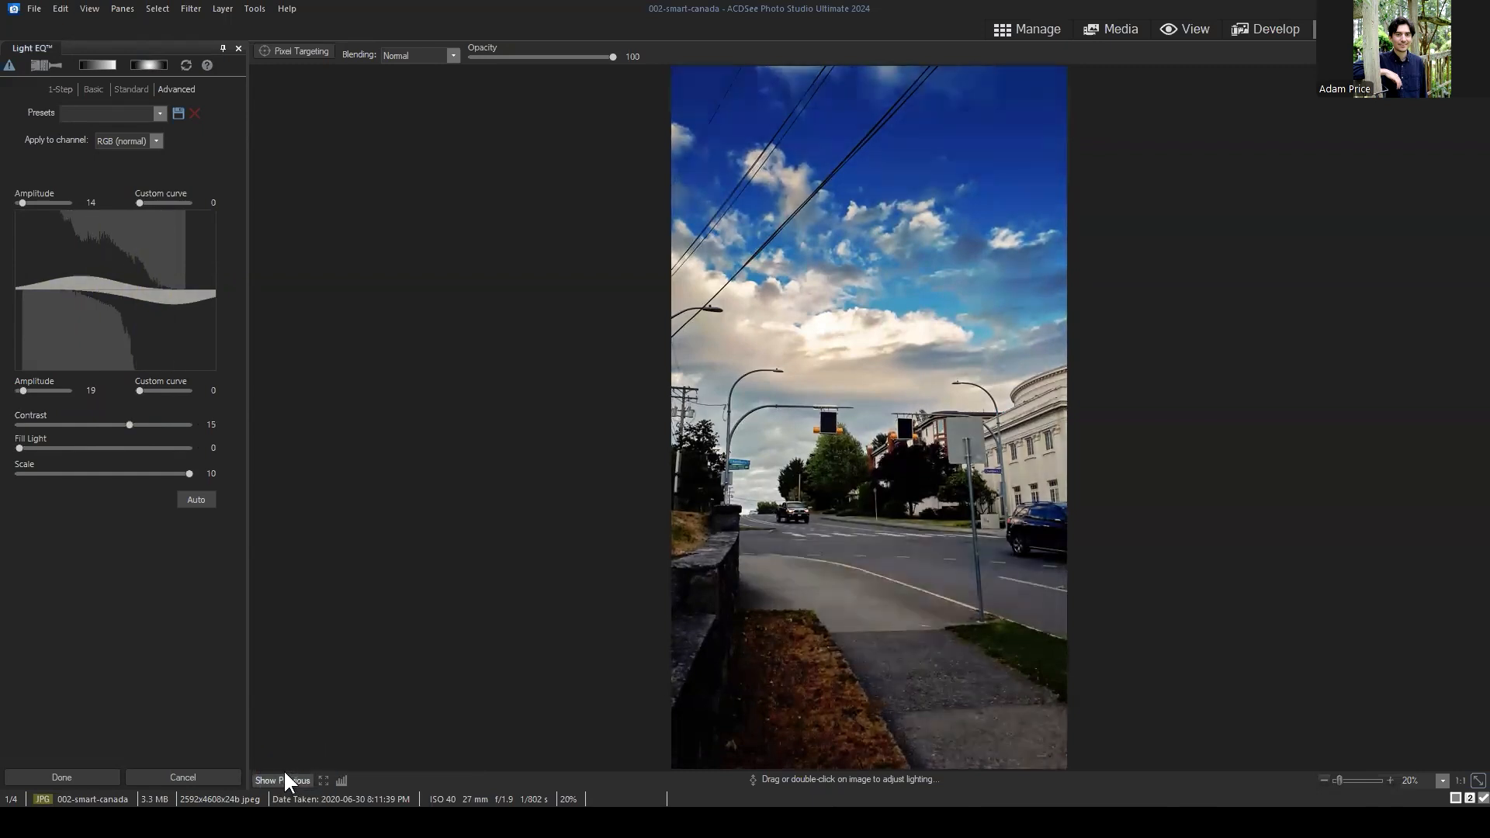
Strengthen the highlight darkening to amplitude 24 and apply Light EQ after comparing it with the previous image.
{"action": "left_click_drag", "start_coordinate": [184, 307], "coordinate": [184, 317]}
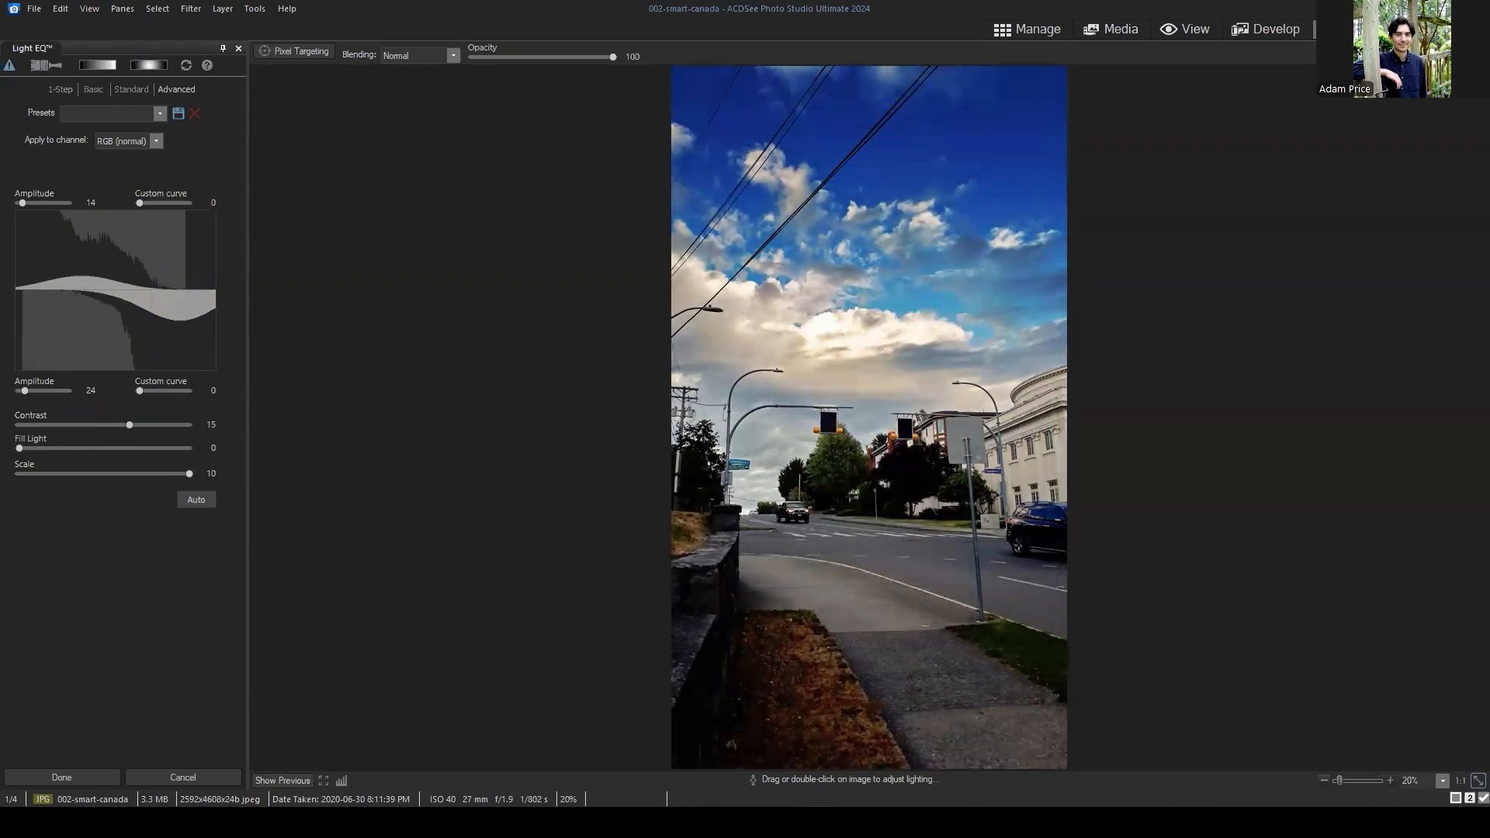
{"action": "left_click", "coordinate": [281, 781]}
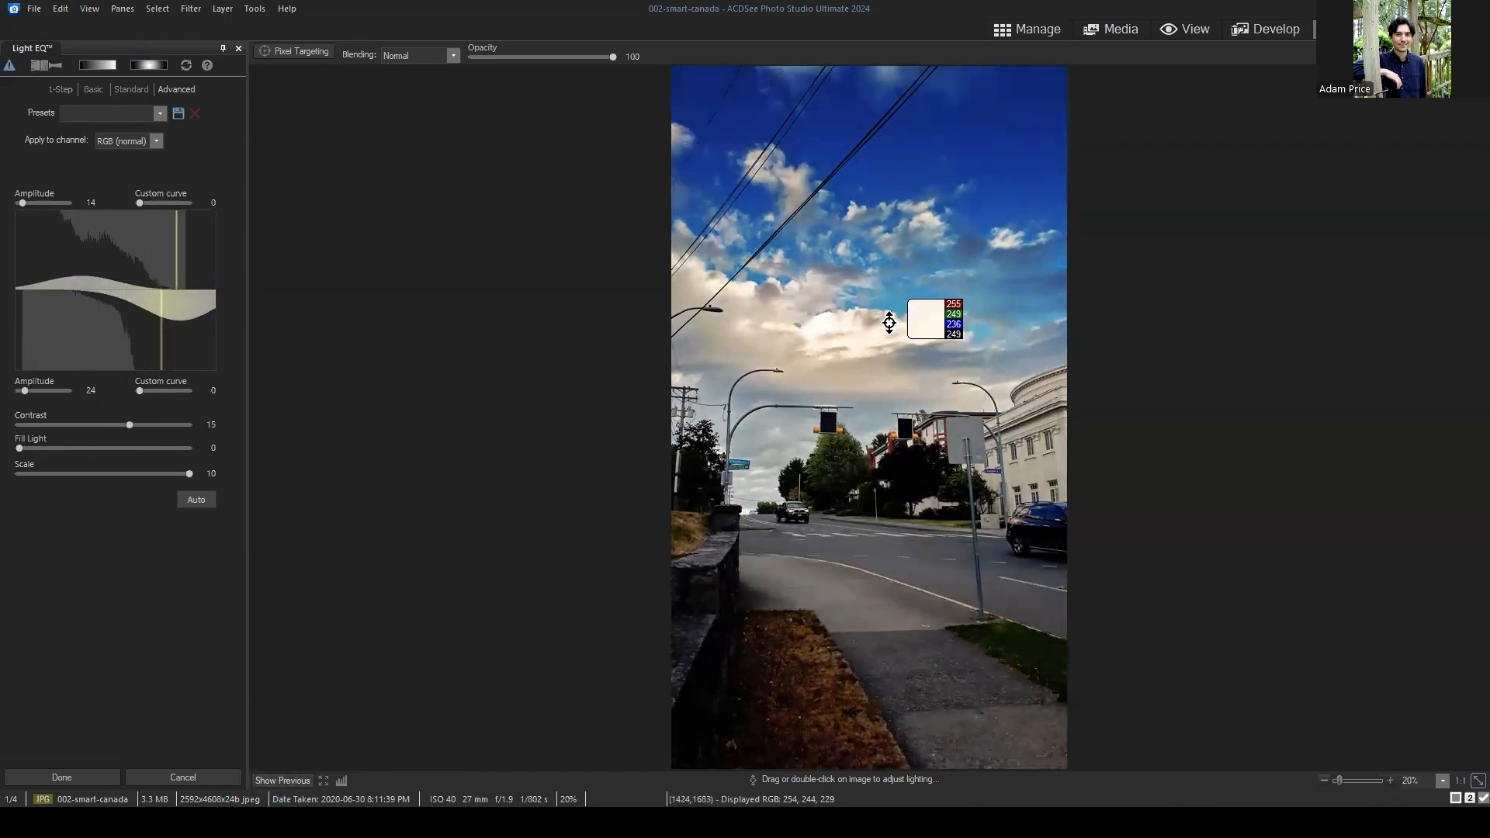
{"action": "left_click", "coordinate": [282, 781]}
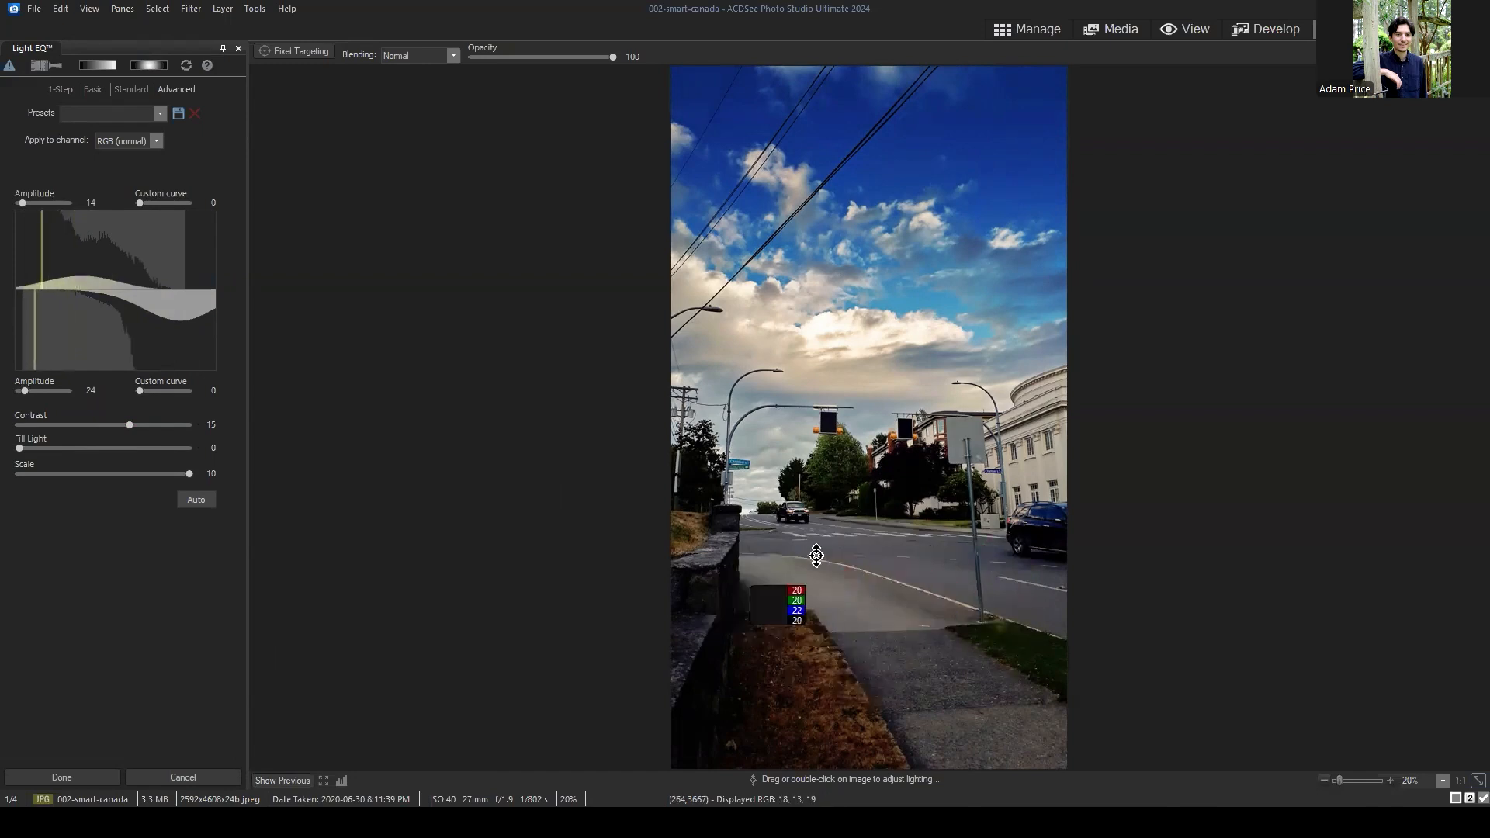
{"action": "left_click", "coordinate": [62, 774]}
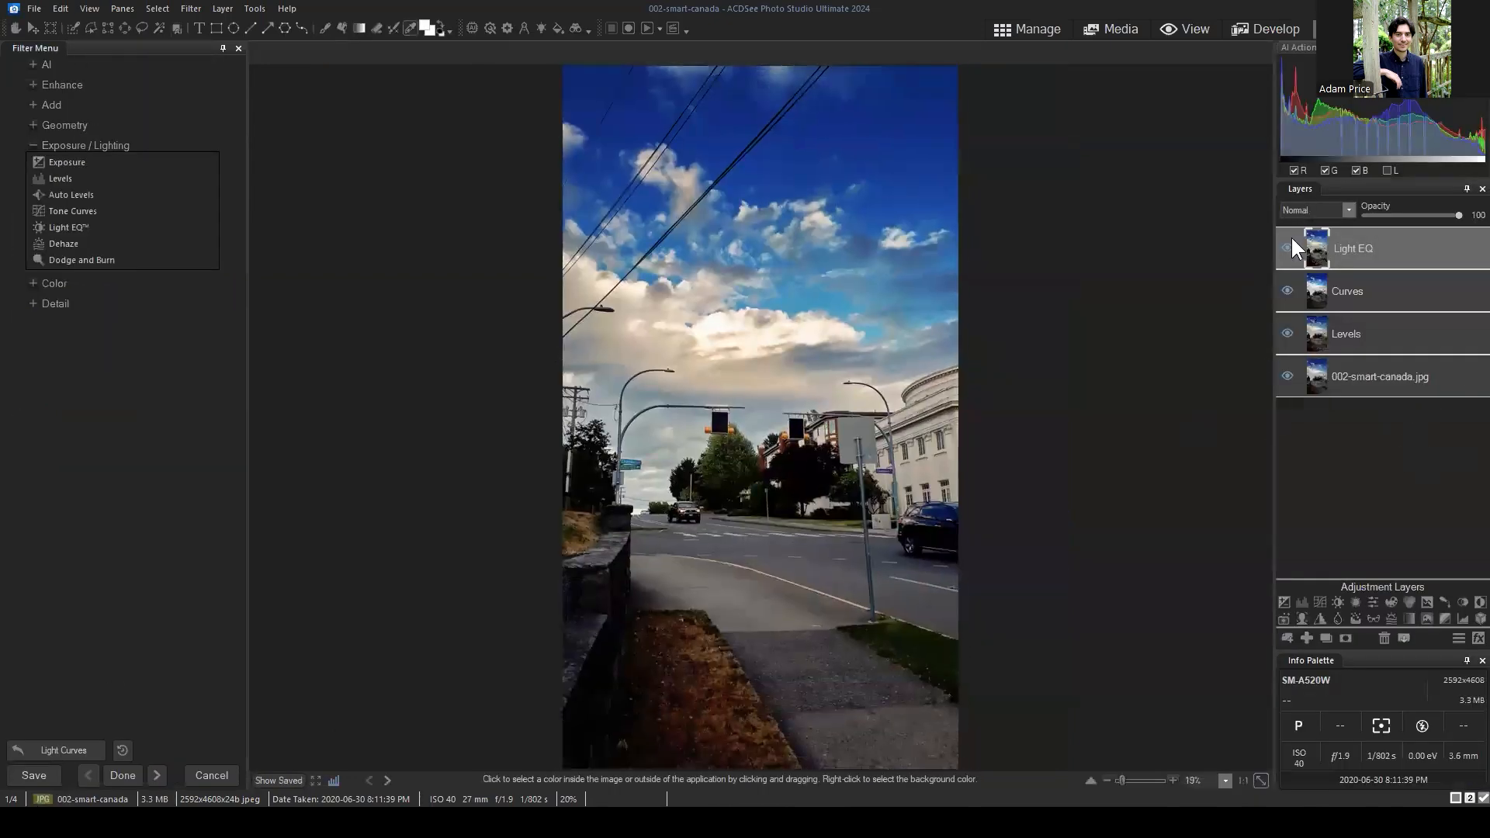
Hide the Curves and Levels layers and toggle the Light EQ layer's visibility to compare it with the original photo.
{"action": "left_click", "coordinate": [1381, 255]}
{"action": "left_click", "coordinate": [1287, 291]}
{"action": "left_click", "coordinate": [1286, 333]}
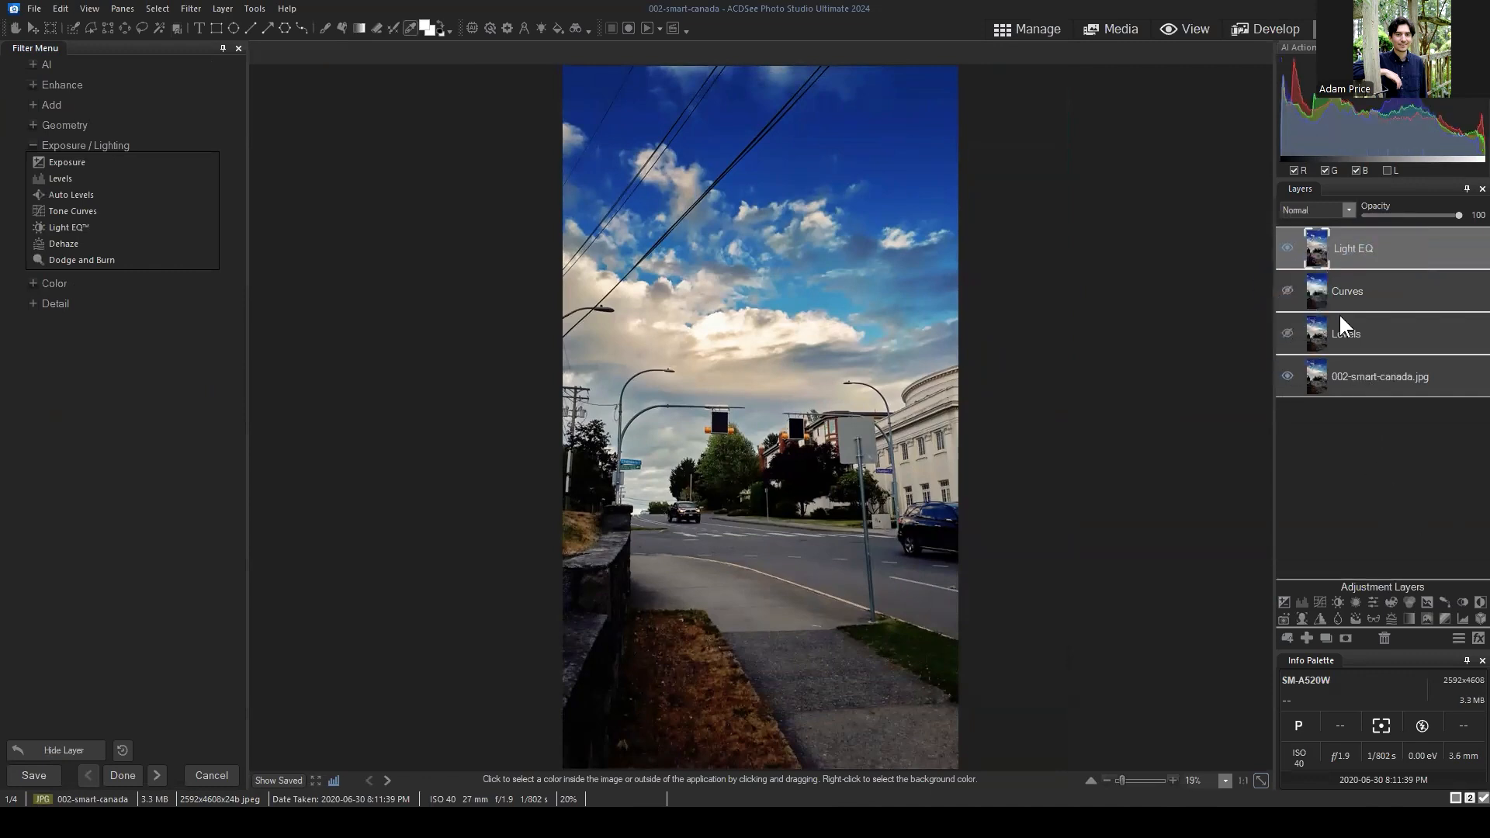
{"action": "left_click", "coordinate": [1288, 247]}
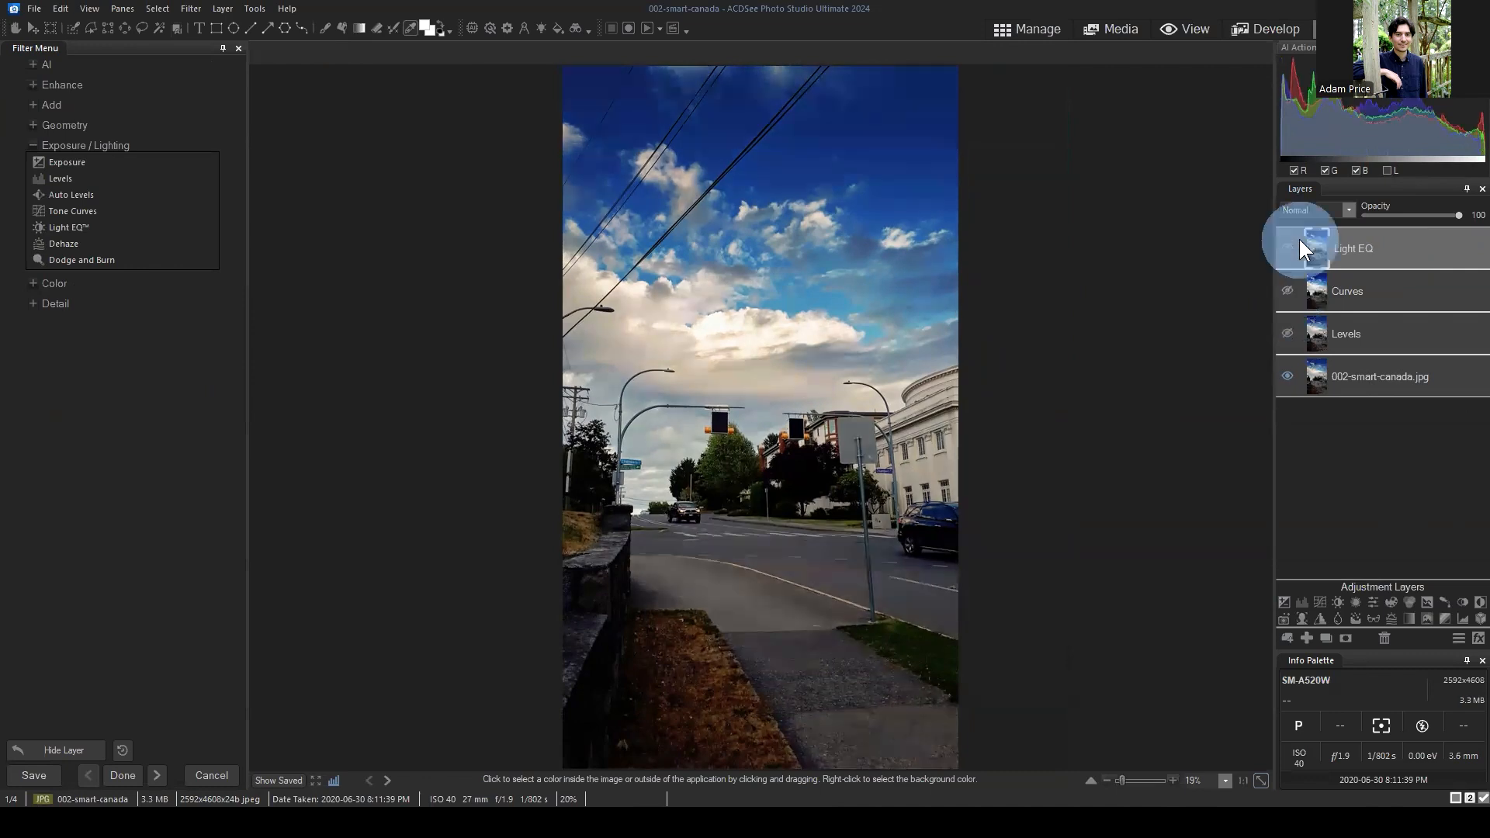
Toggle the visibility of the Light EQ, Curves and Levels layers to compare them with the original photo.
{"action": "left_click", "coordinate": [1287, 247]}
{"action": "left_click", "coordinate": [1287, 247]}
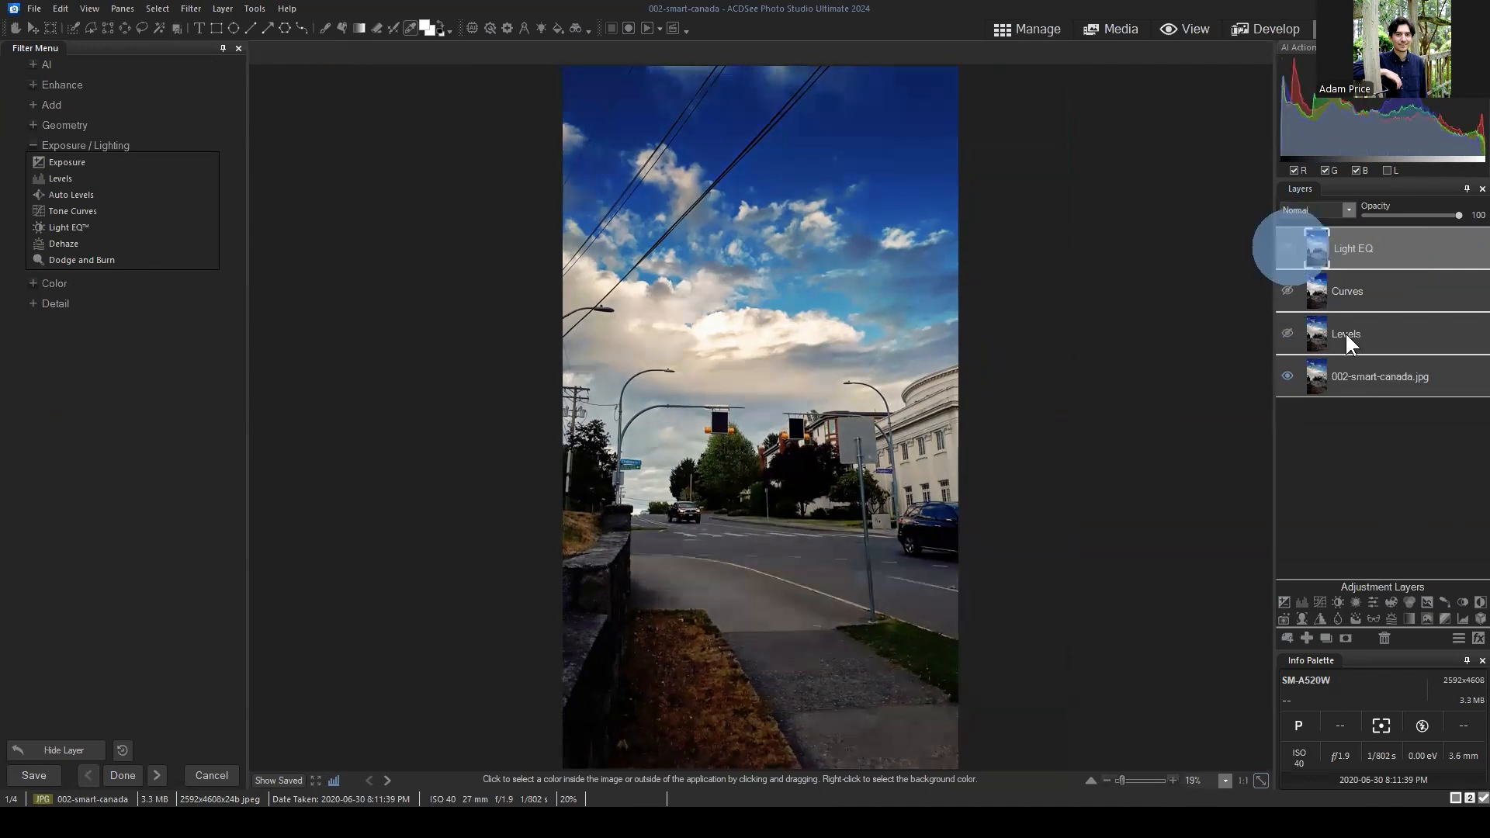
{"action": "left_click", "coordinate": [1285, 289]}
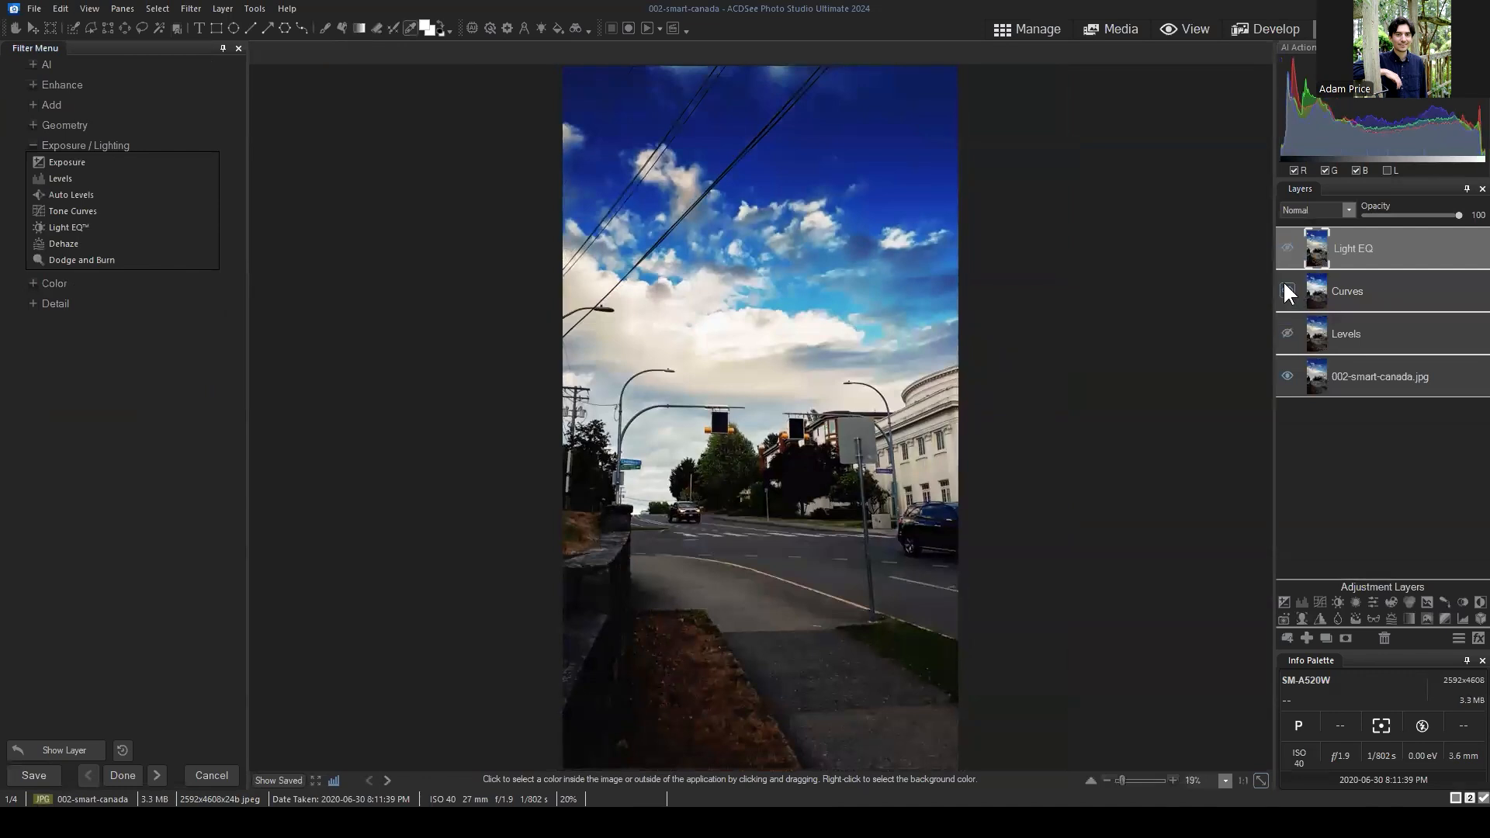
{"action": "left_click", "coordinate": [1287, 287]}
{"action": "left_click", "coordinate": [1284, 330]}
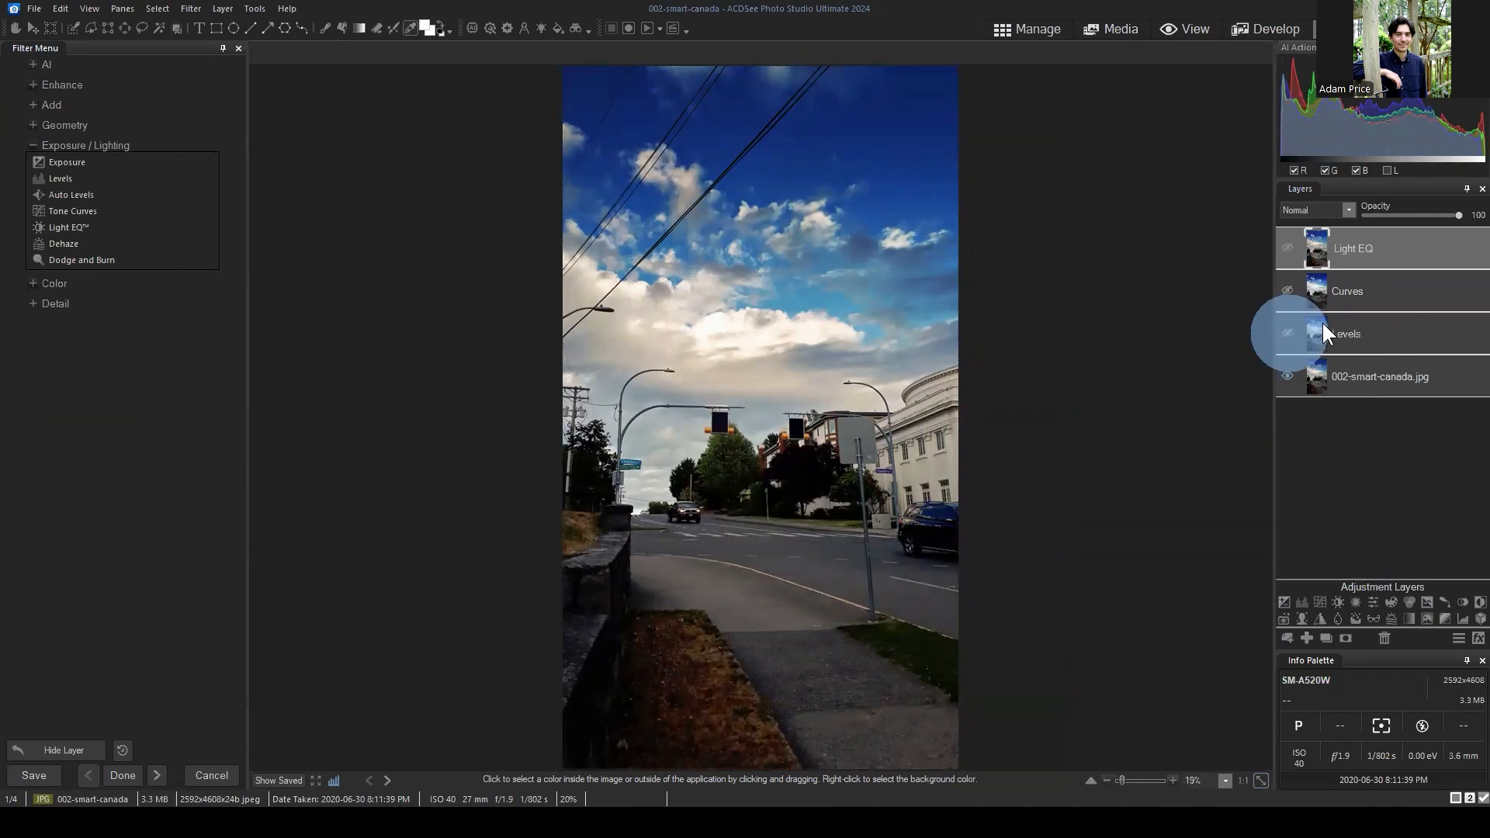
Select the Curves layer and show and hide Curves and Light EQ separately to compare their effects.
{"action": "left_click", "coordinate": [1336, 288]}
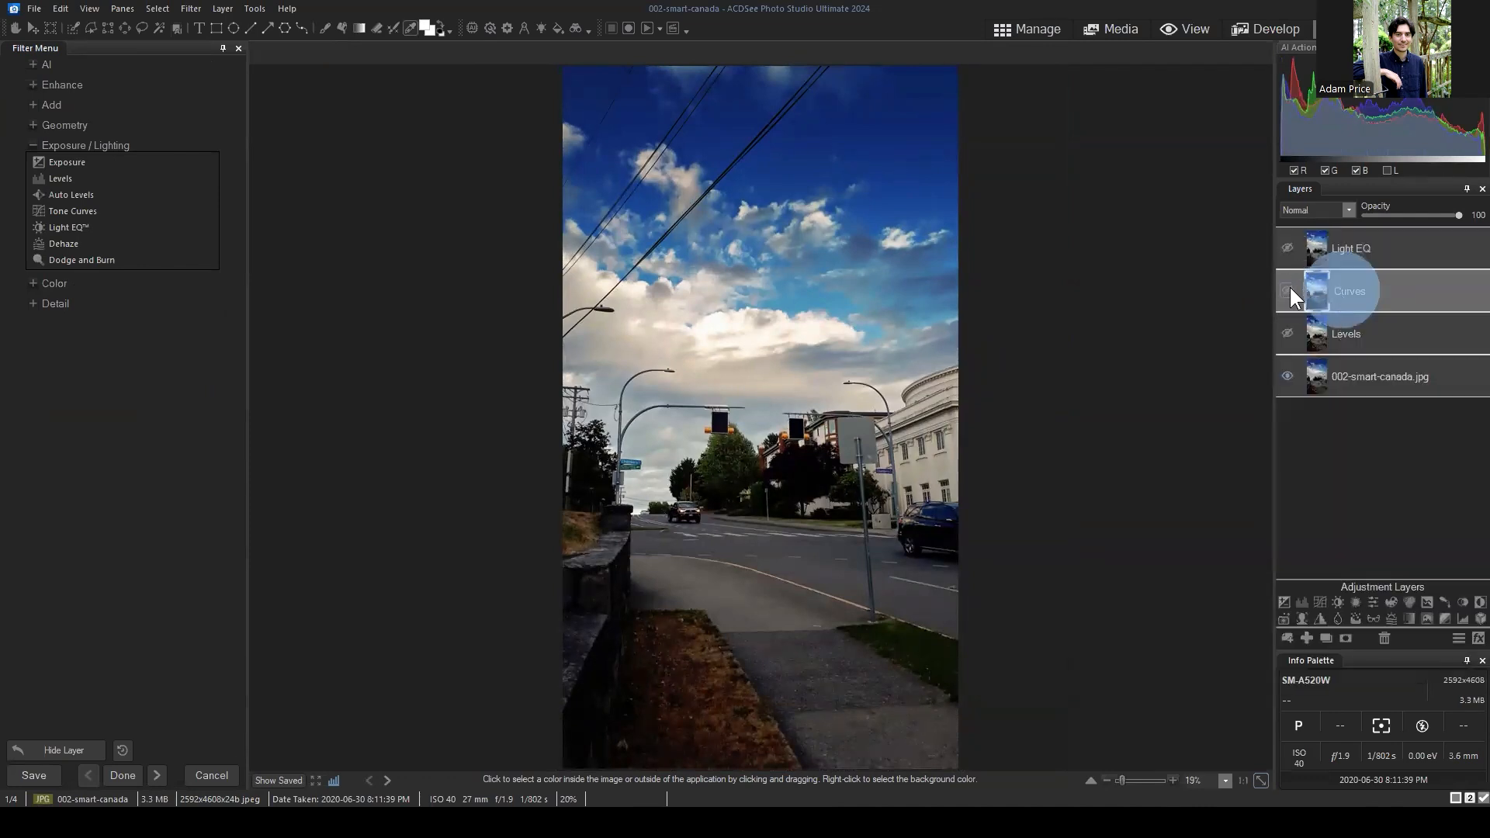
{"action": "left_click", "coordinate": [1287, 288]}
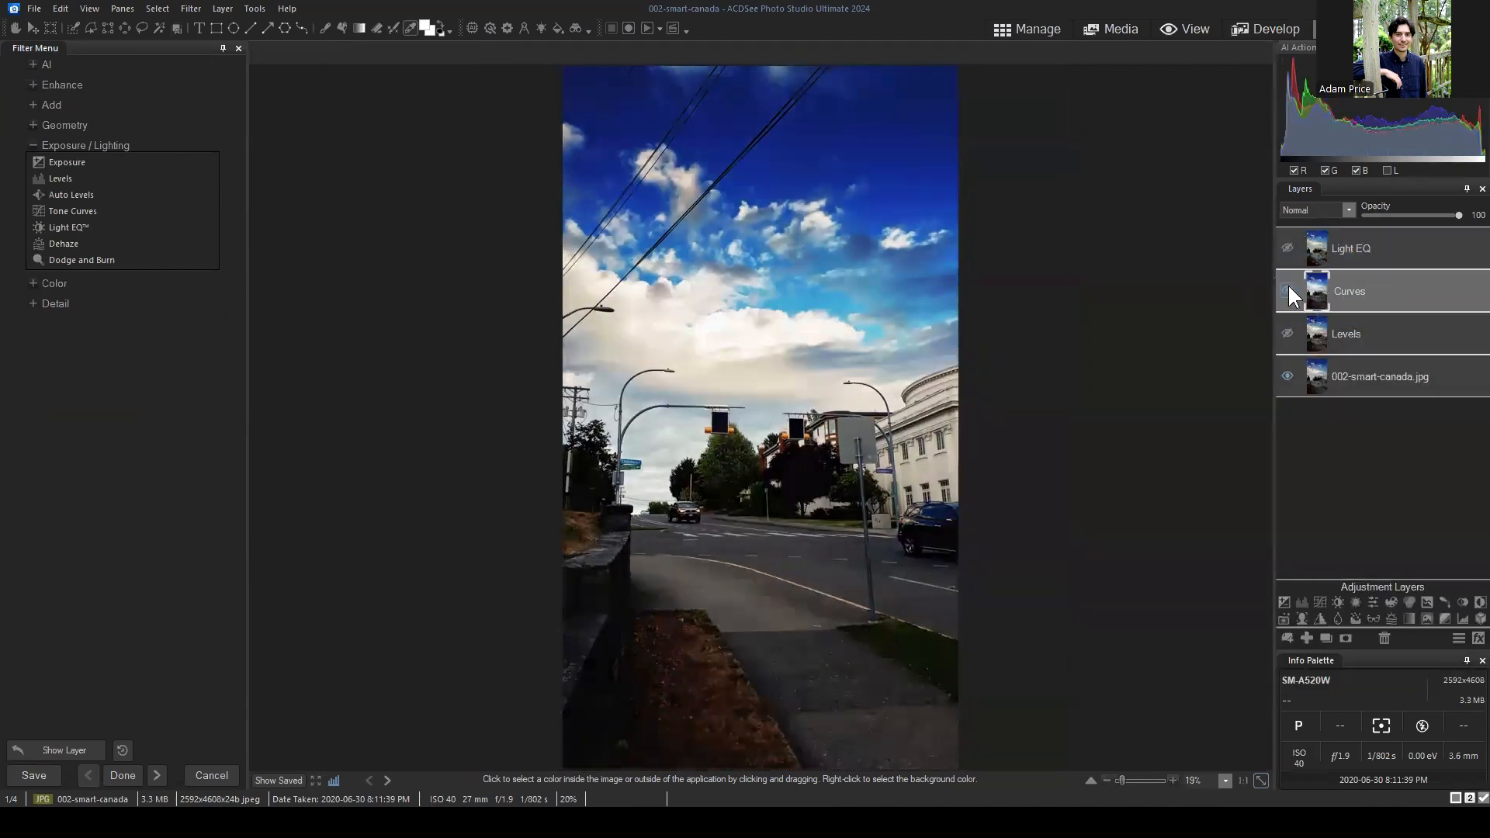
{"action": "left_click", "coordinate": [1290, 289]}
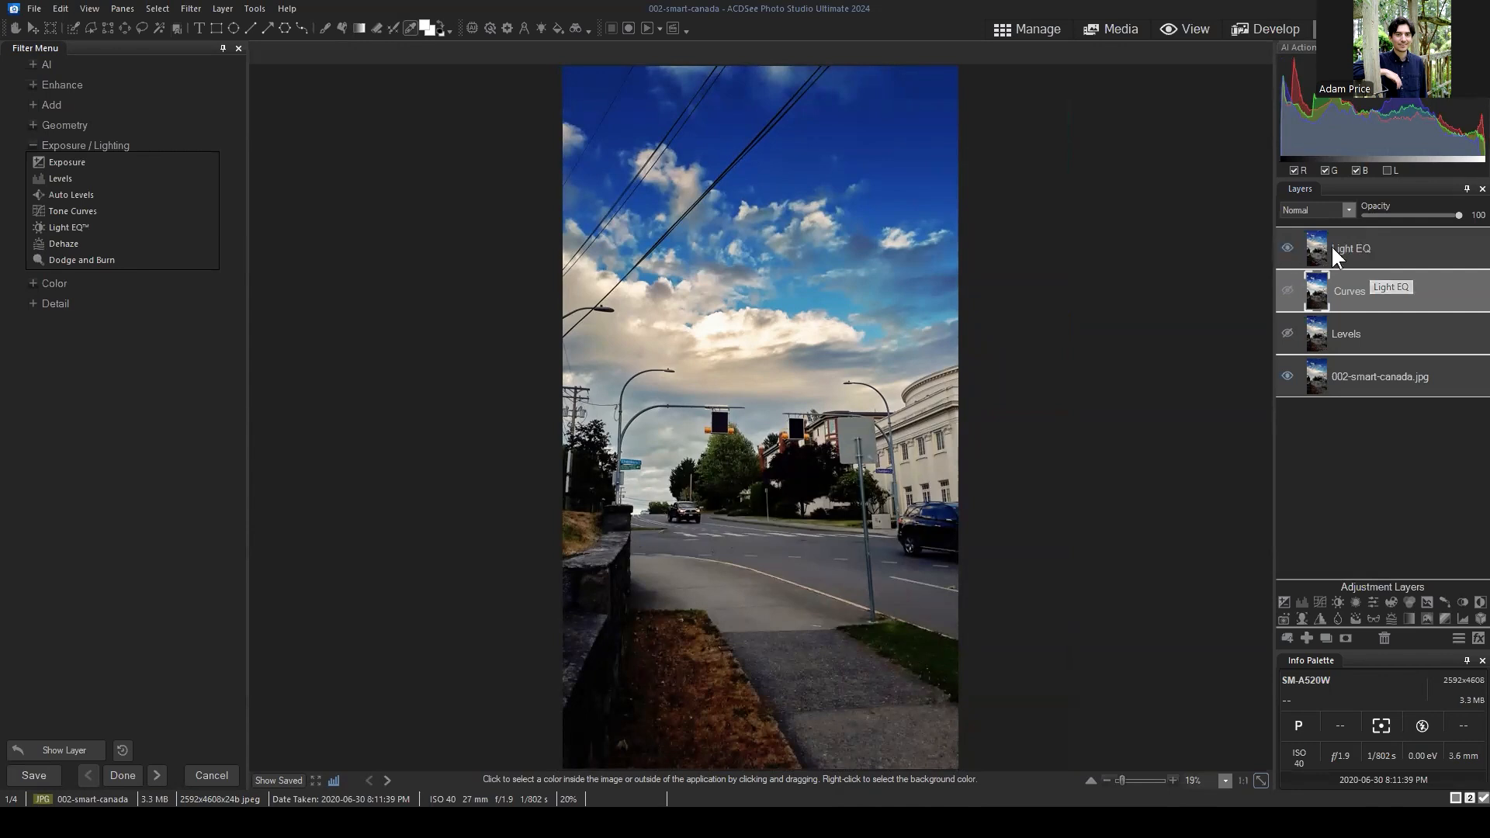
{"action": "left_click", "coordinate": [1286, 246]}
{"action": "left_click", "coordinate": [1284, 286]}
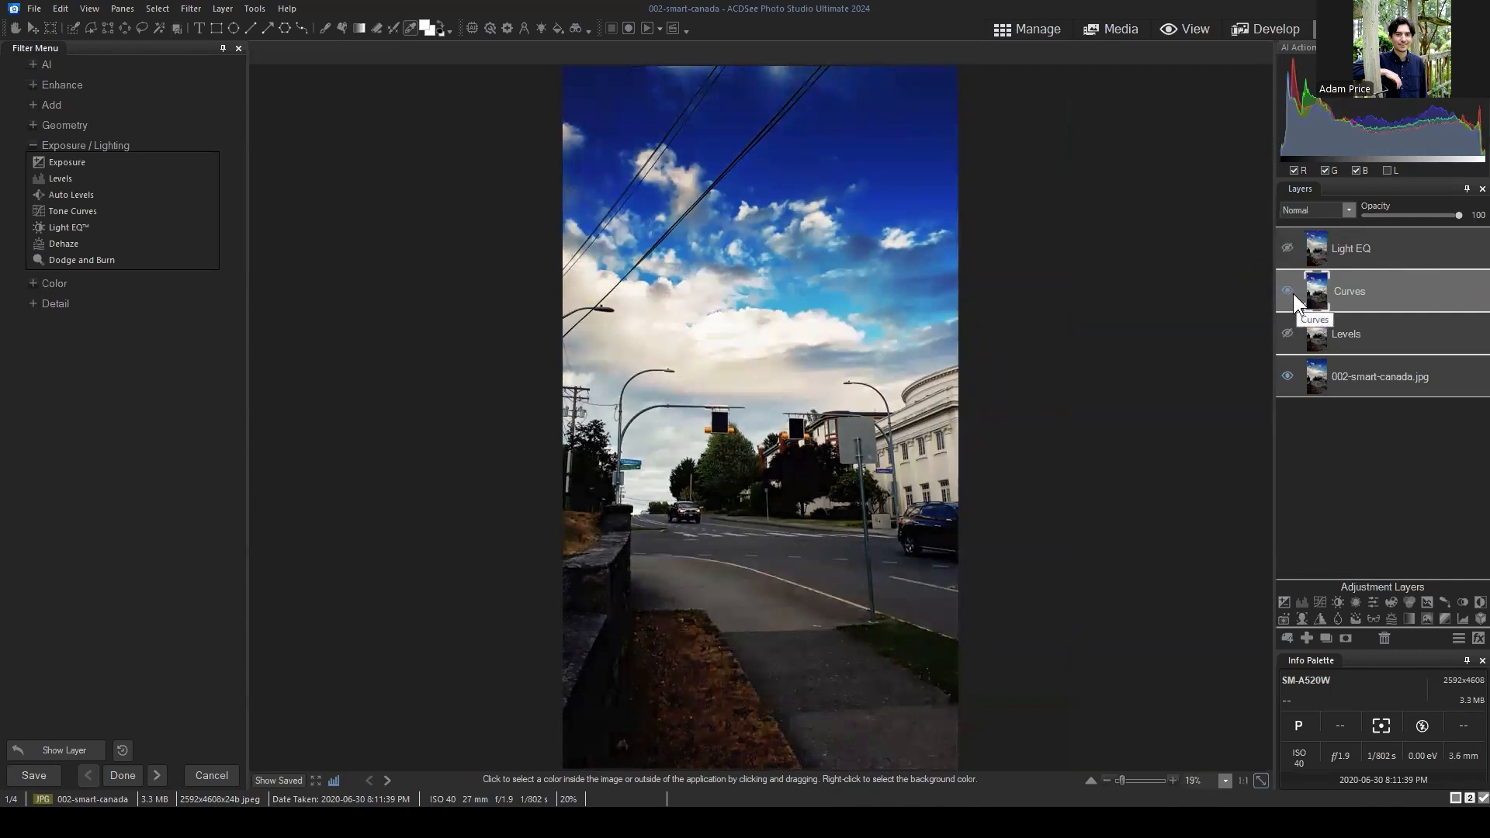
{"action": "left_click", "coordinate": [1287, 292]}
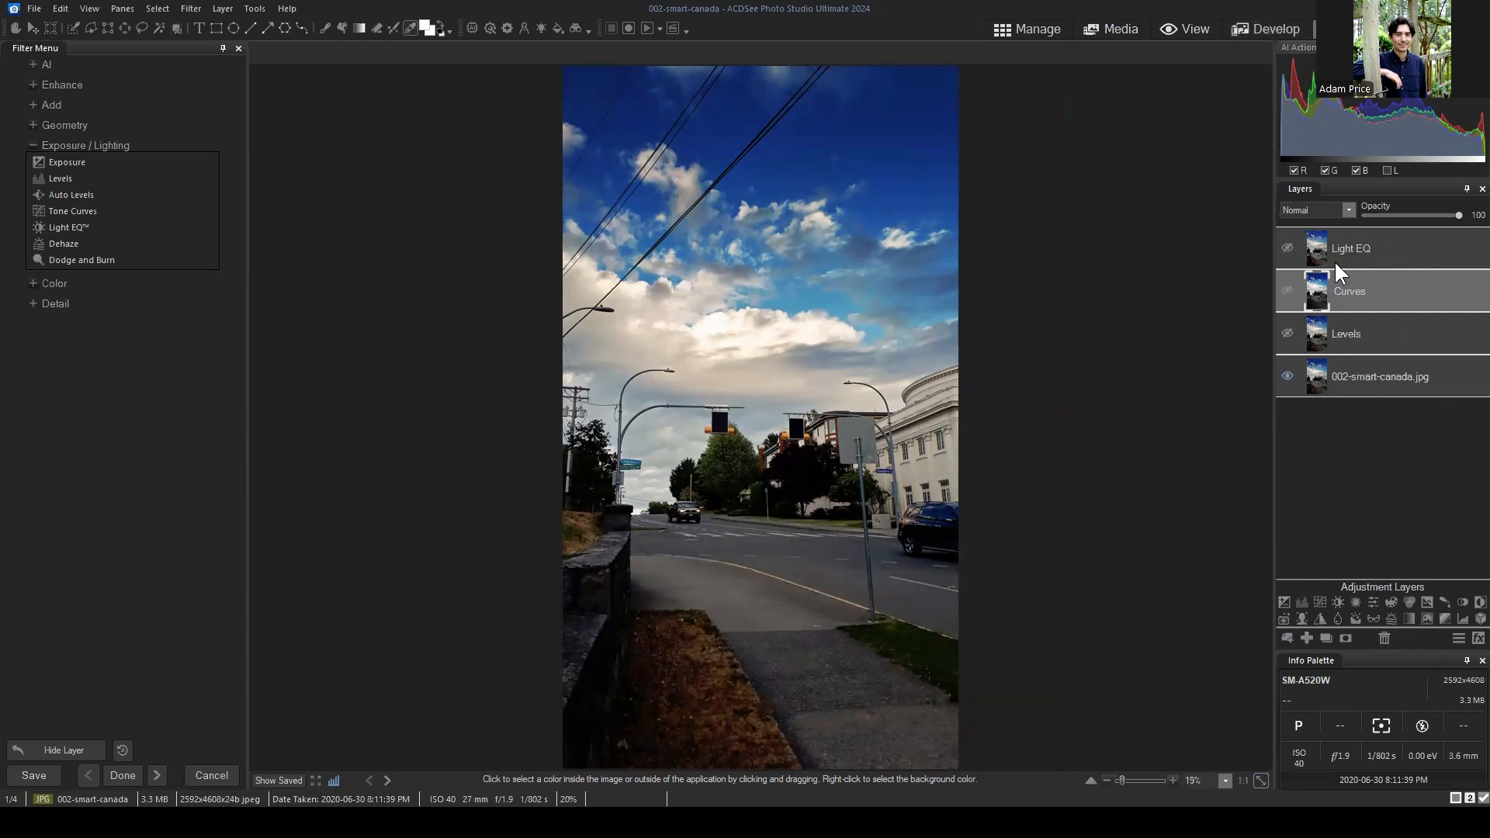
Leave Edit mode without saving the layered edits and open 002-smart-canada in Develop mode.
{"action": "left_click", "coordinate": [1261, 33]}
{"action": "left_click", "coordinate": [810, 431]}
{"action": "left_click", "coordinate": [1034, 35]}
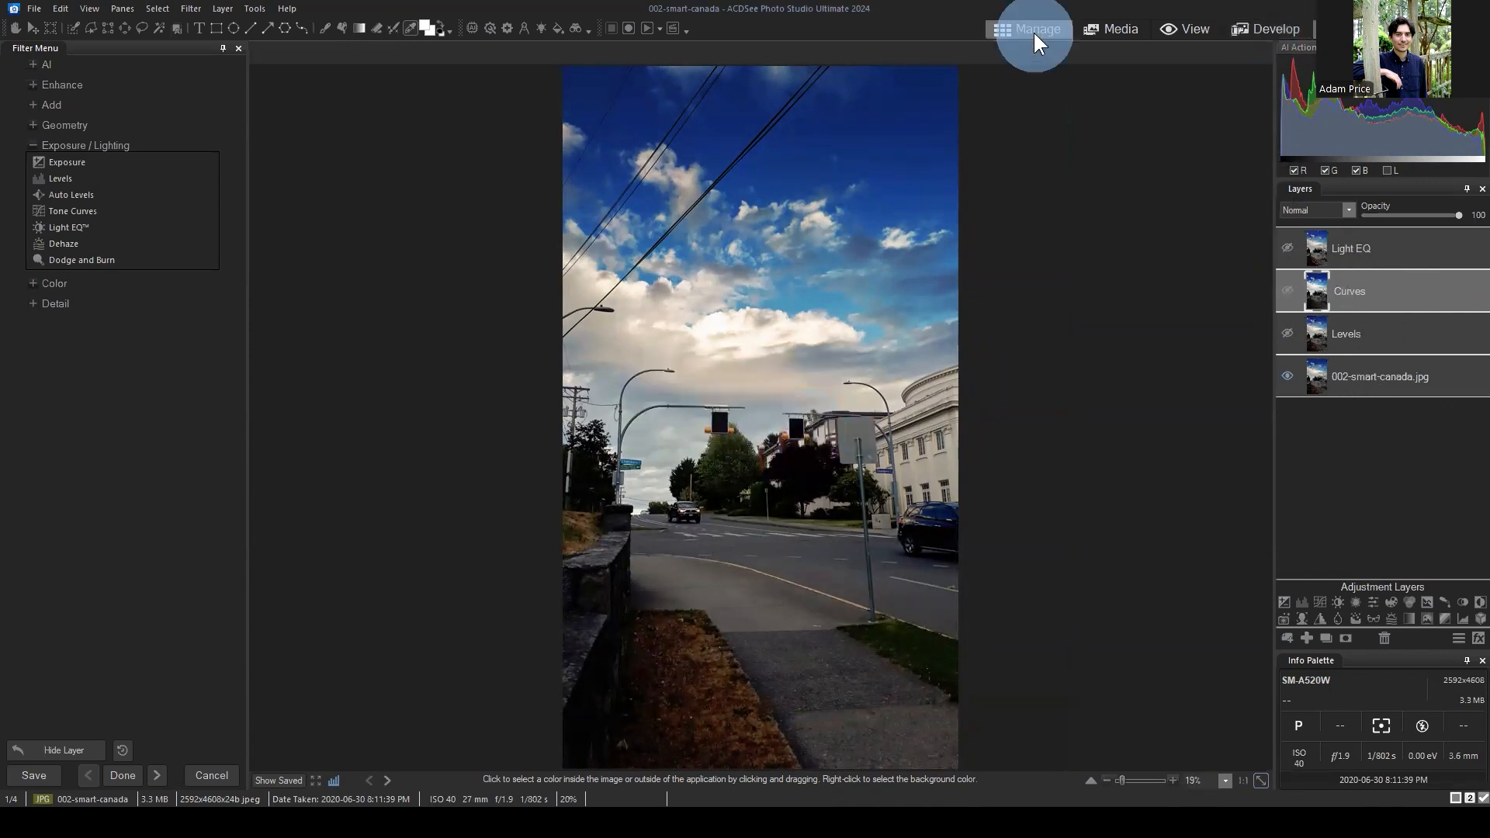
{"action": "left_click", "coordinate": [740, 429]}
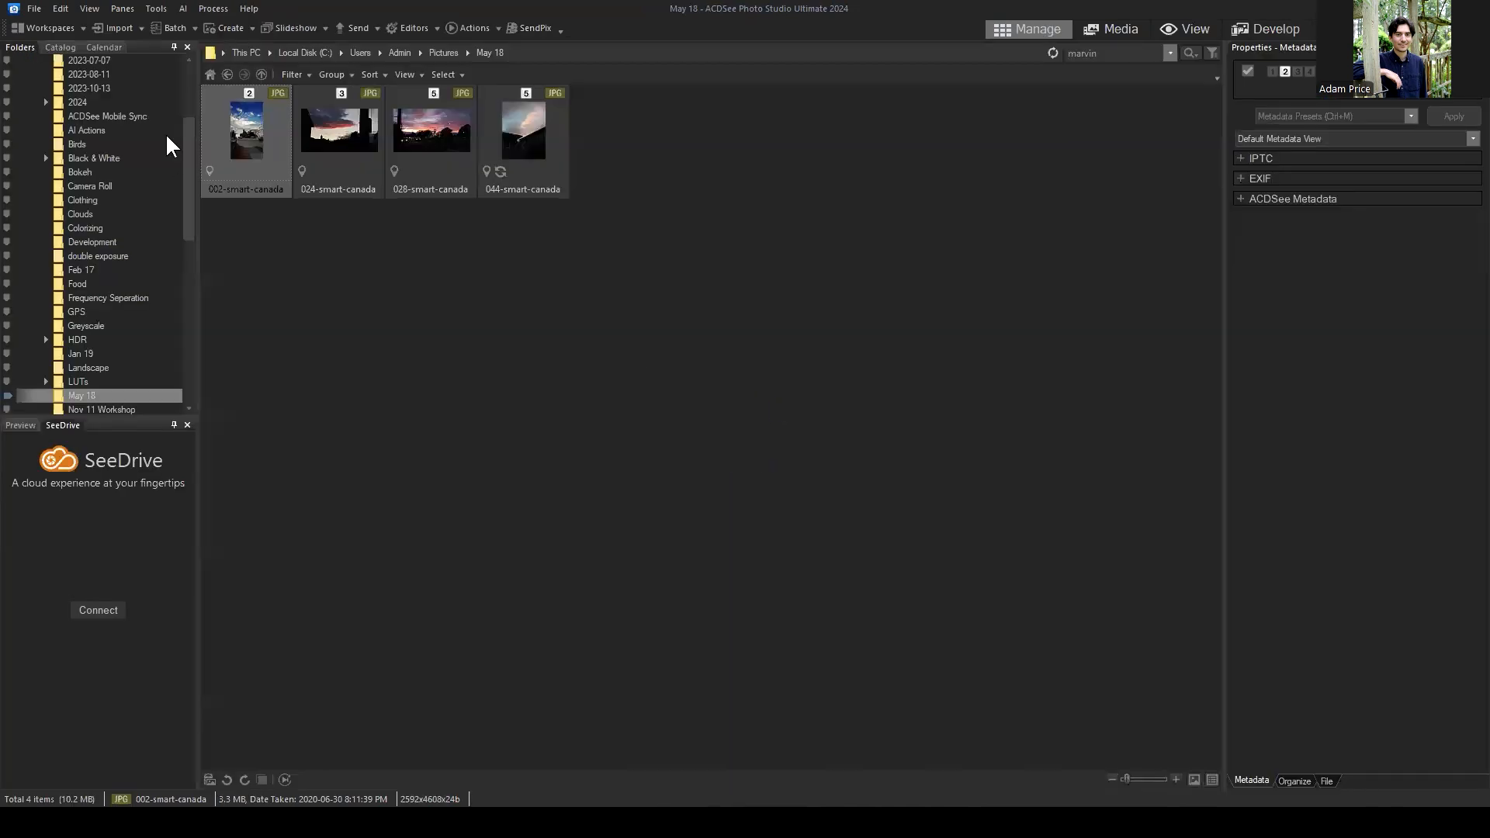
{"action": "left_click", "coordinate": [261, 148]}
{"action": "left_click", "coordinate": [1278, 25]}
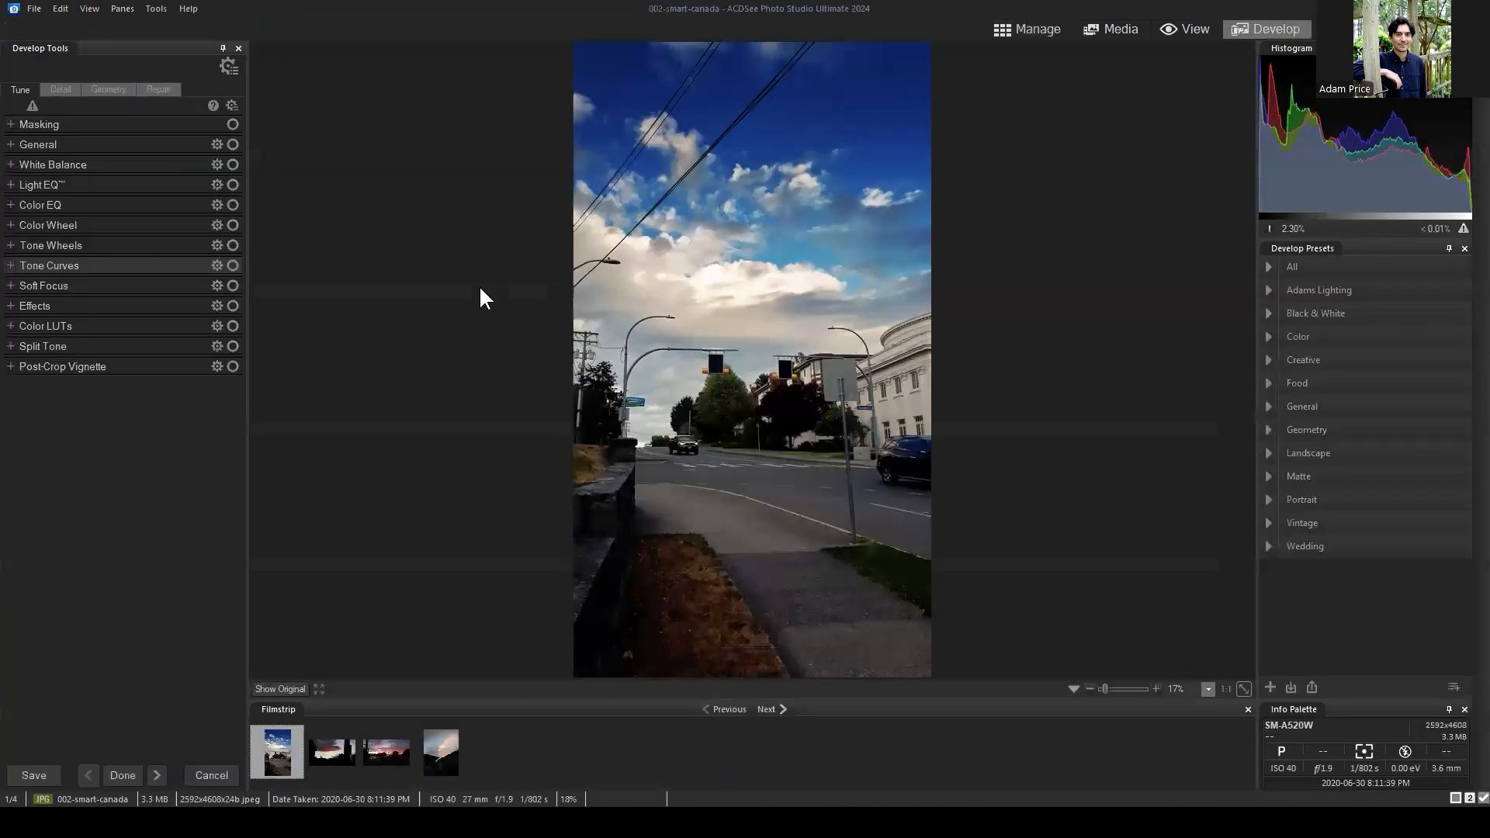
Shape an S-shaped RGB tone curve with slightly raised blacks and the white point lowered to output 242.
{"action": "left_click", "coordinate": [10, 267]}
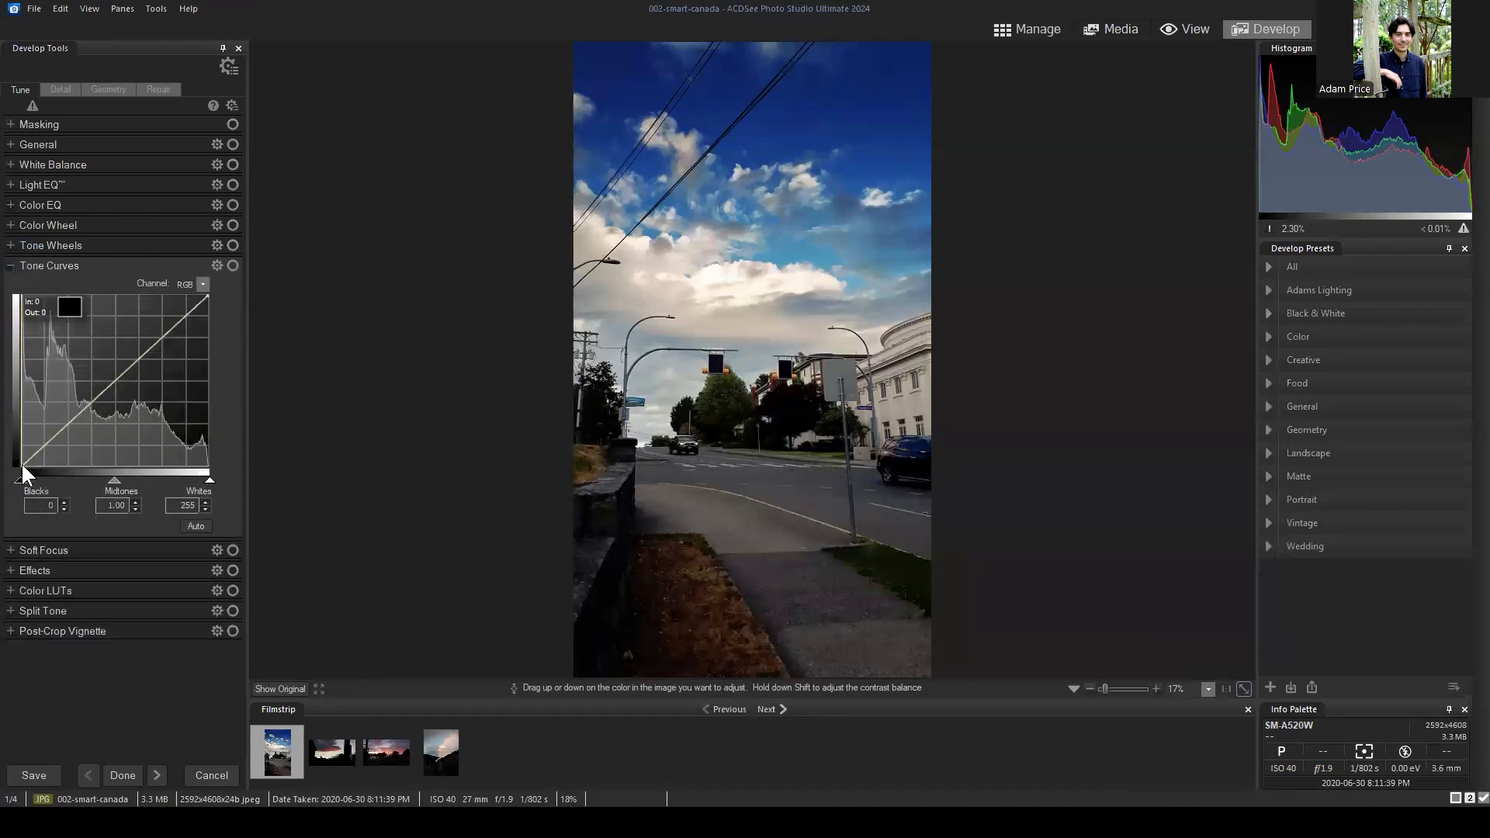
{"action": "left_click_drag", "start_coordinate": [21, 462], "coordinate": [21, 458]}
{"action": "left_click_drag", "start_coordinate": [208, 295], "coordinate": [210, 300]}
{"action": "left_click_drag", "start_coordinate": [87, 401], "coordinate": [89, 415]}
{"action": "left_click_drag", "start_coordinate": [140, 356], "coordinate": [138, 346]}
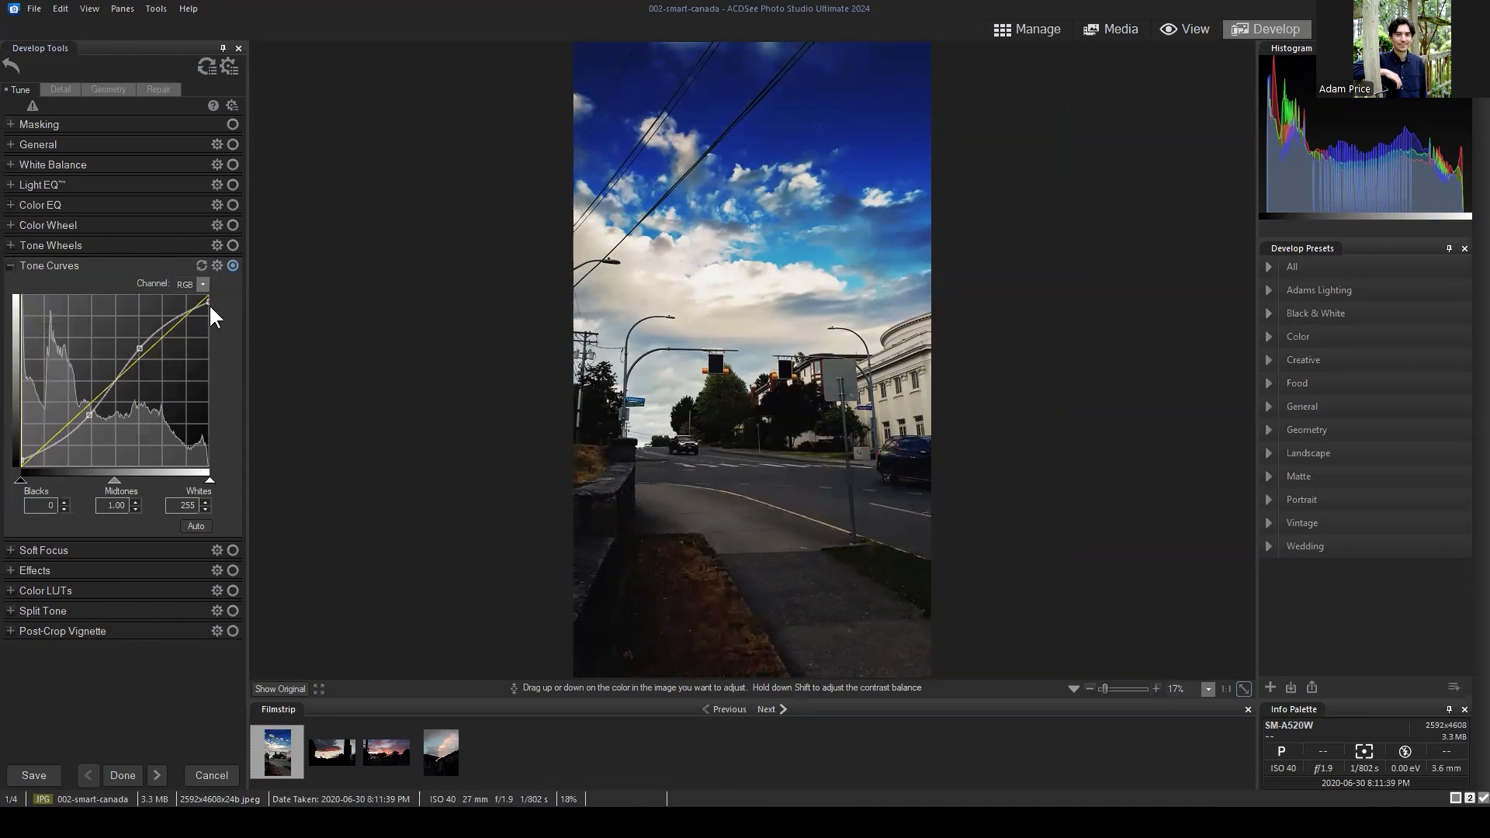
{"action": "left_click_drag", "start_coordinate": [209, 303], "coordinate": [214, 301]}
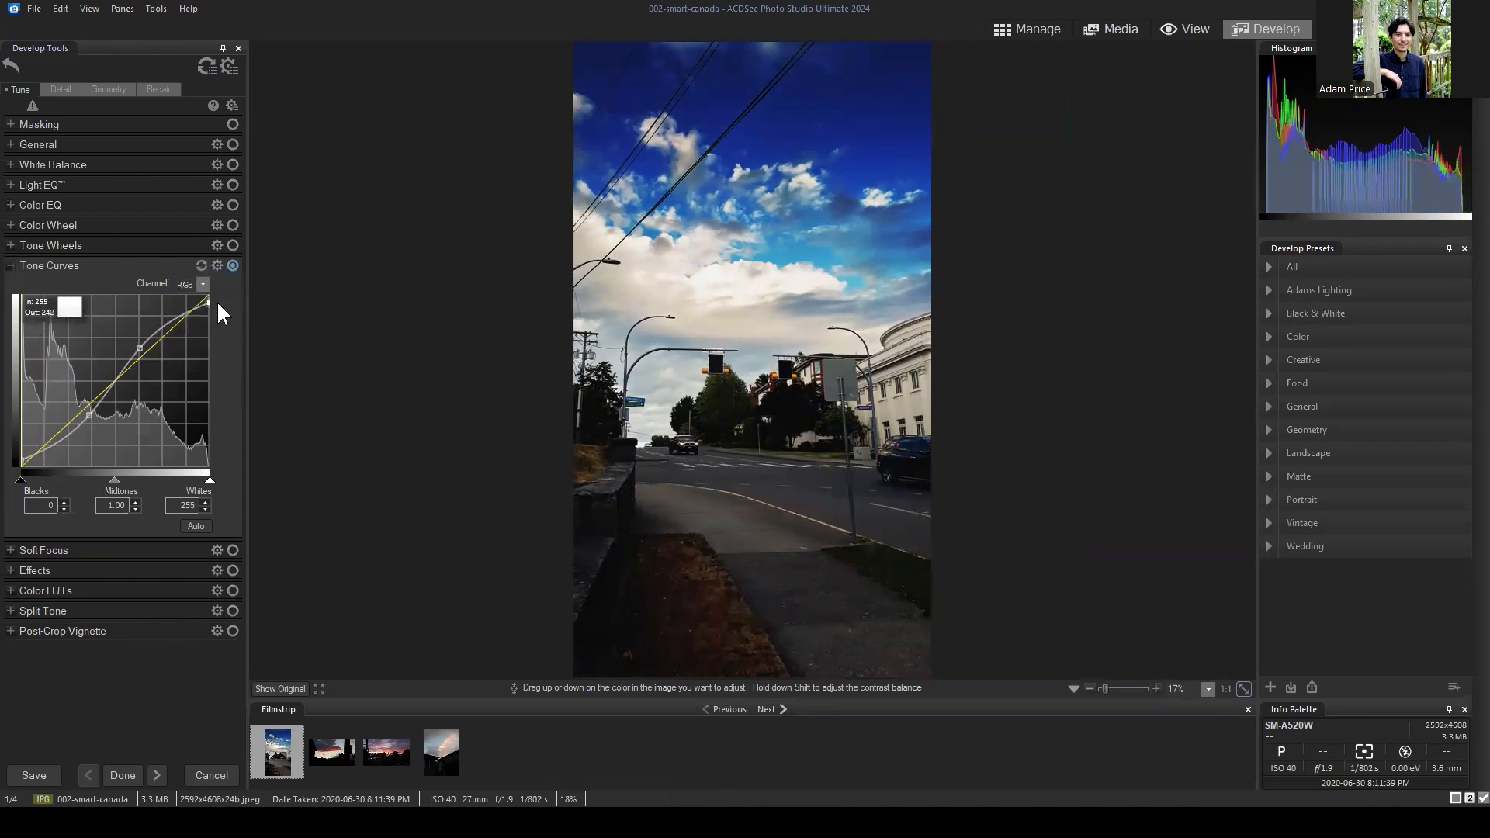
{"action": "left_click_drag", "start_coordinate": [22, 463], "coordinate": [24, 457]}
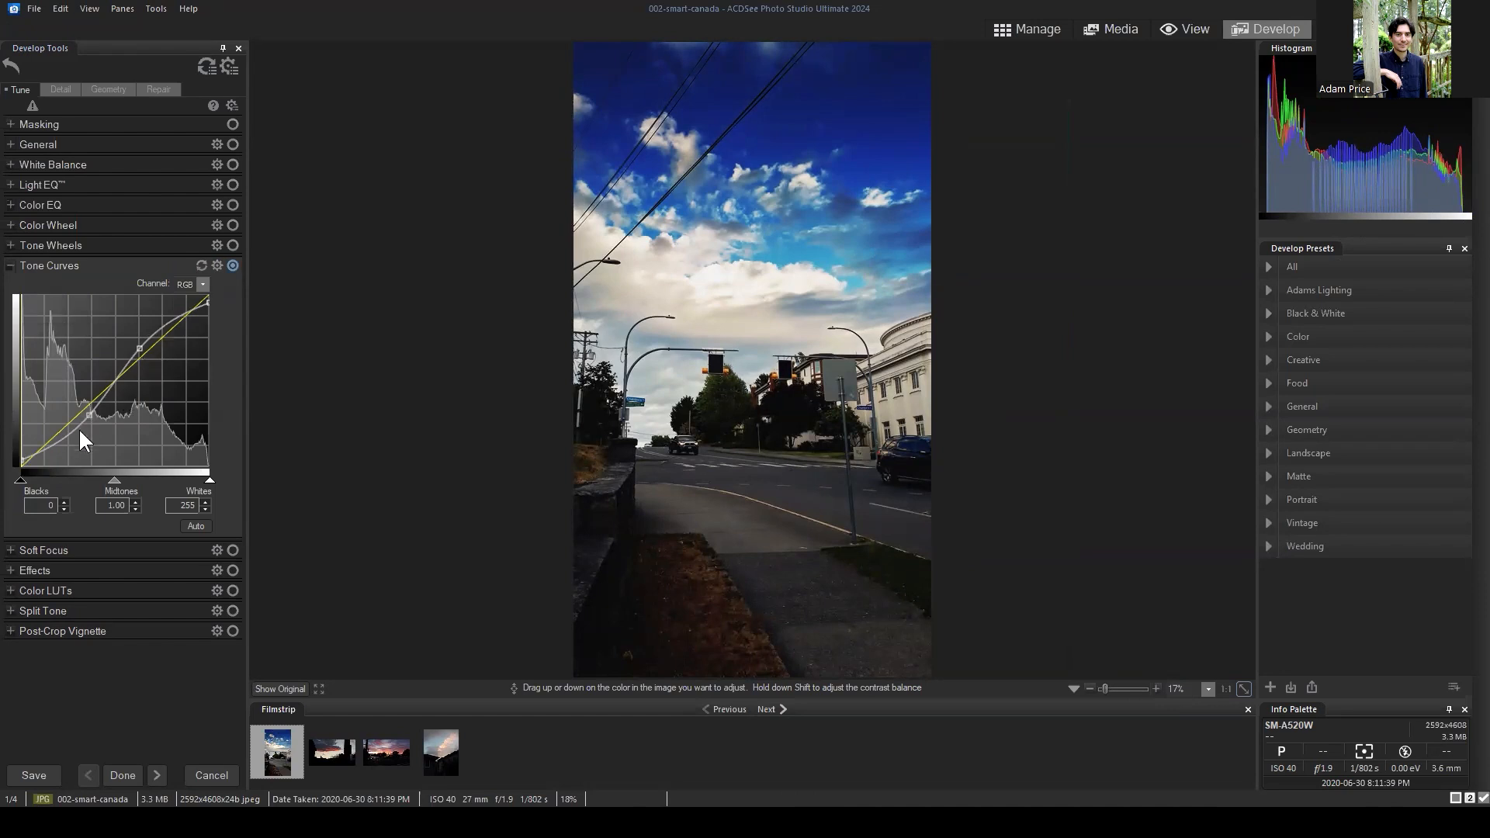
{"action": "left_click", "coordinate": [10, 267]}
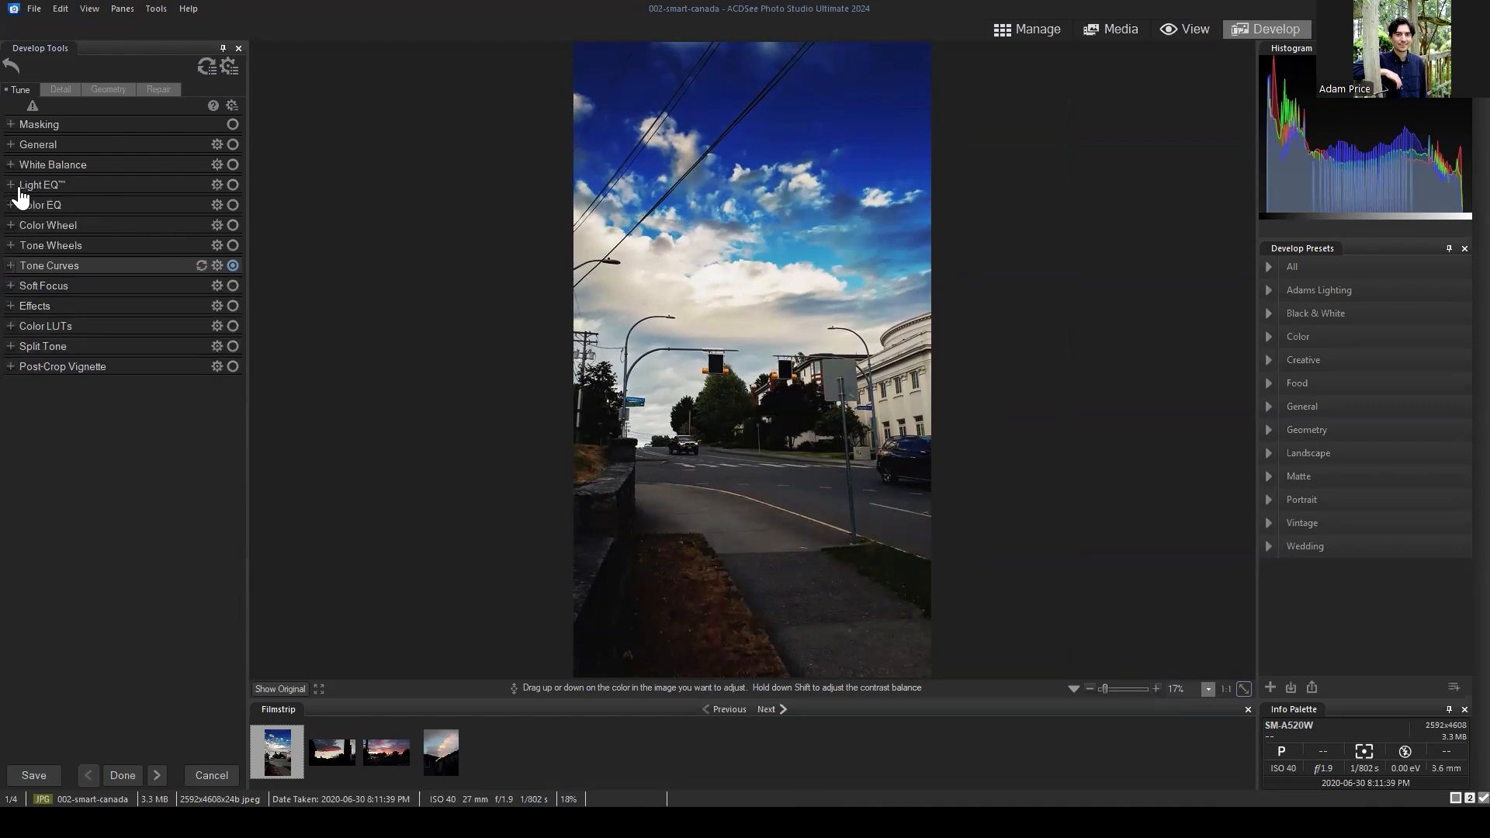
In Light EQ's Advanced mode, brighten the shadows at amplitude 11 and darken the highlights at amplitude 23.
{"action": "left_click", "coordinate": [11, 186]}
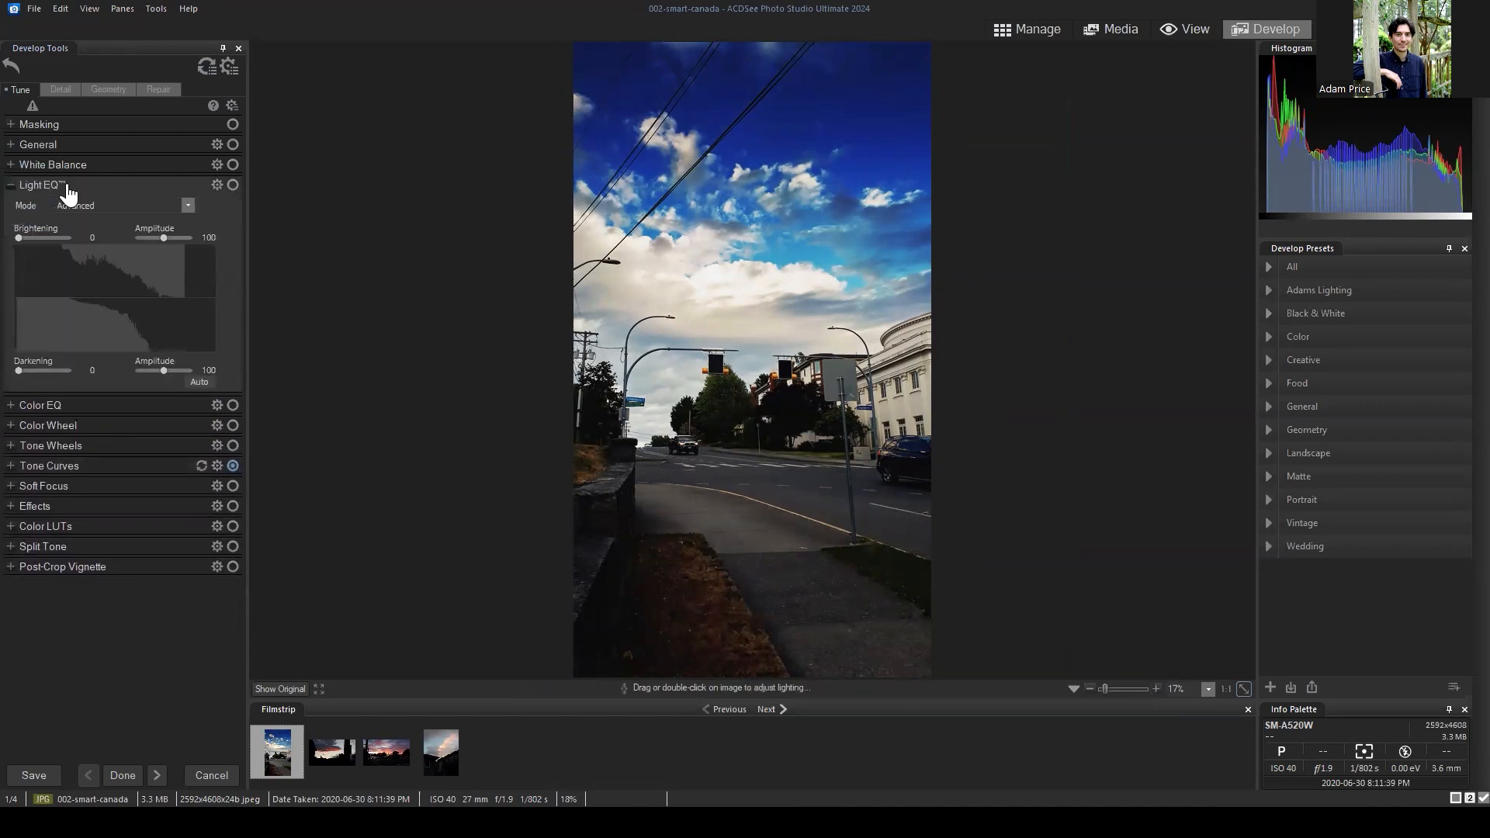
{"action": "left_click", "coordinate": [188, 205]}
{"action": "left_click", "coordinate": [101, 242]}
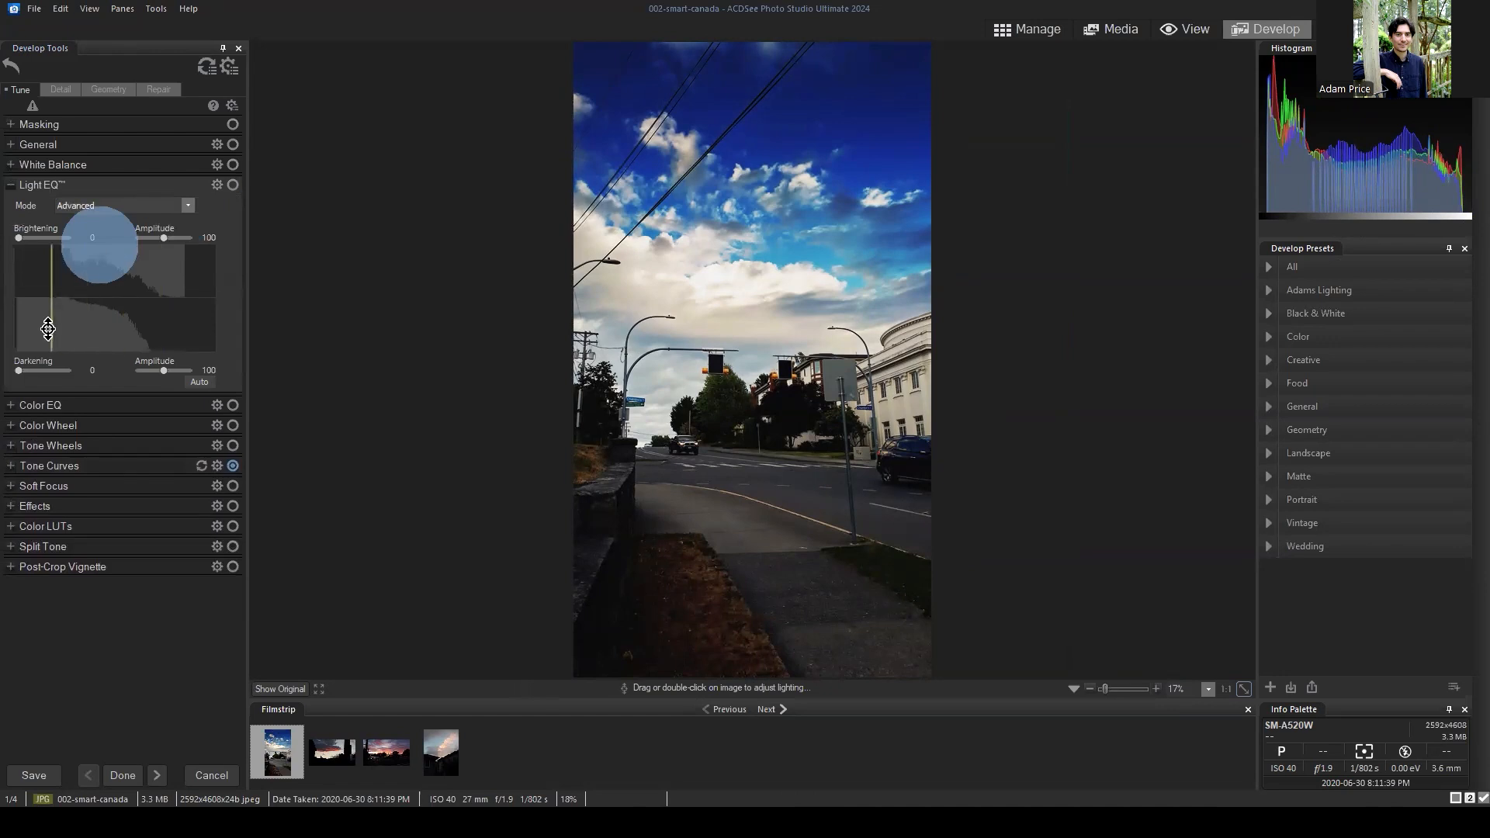
{"action": "left_click_drag", "start_coordinate": [80, 298], "coordinate": [183, 320]}
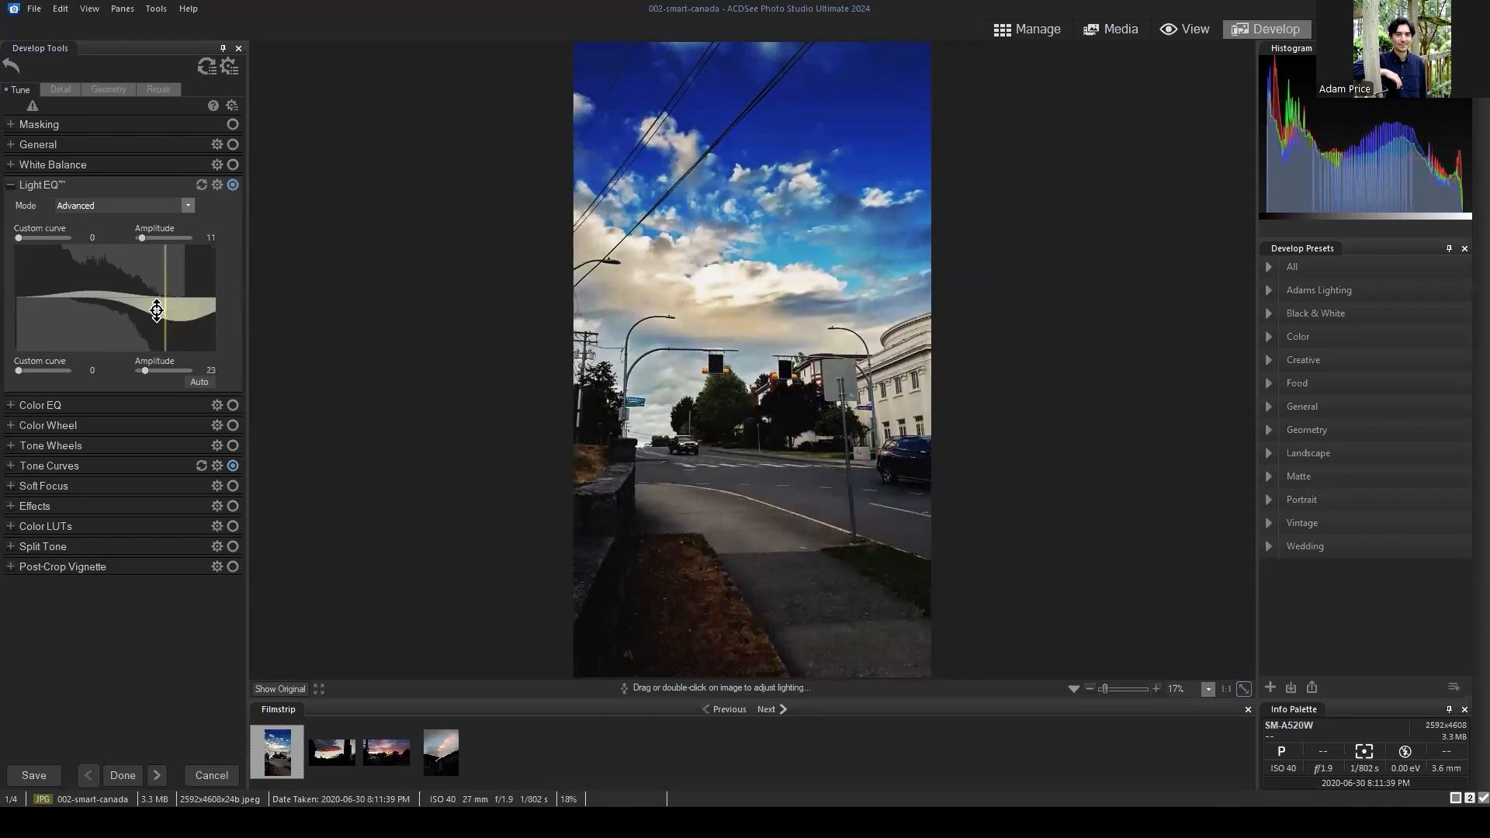
{"action": "left_click", "coordinate": [96, 280]}
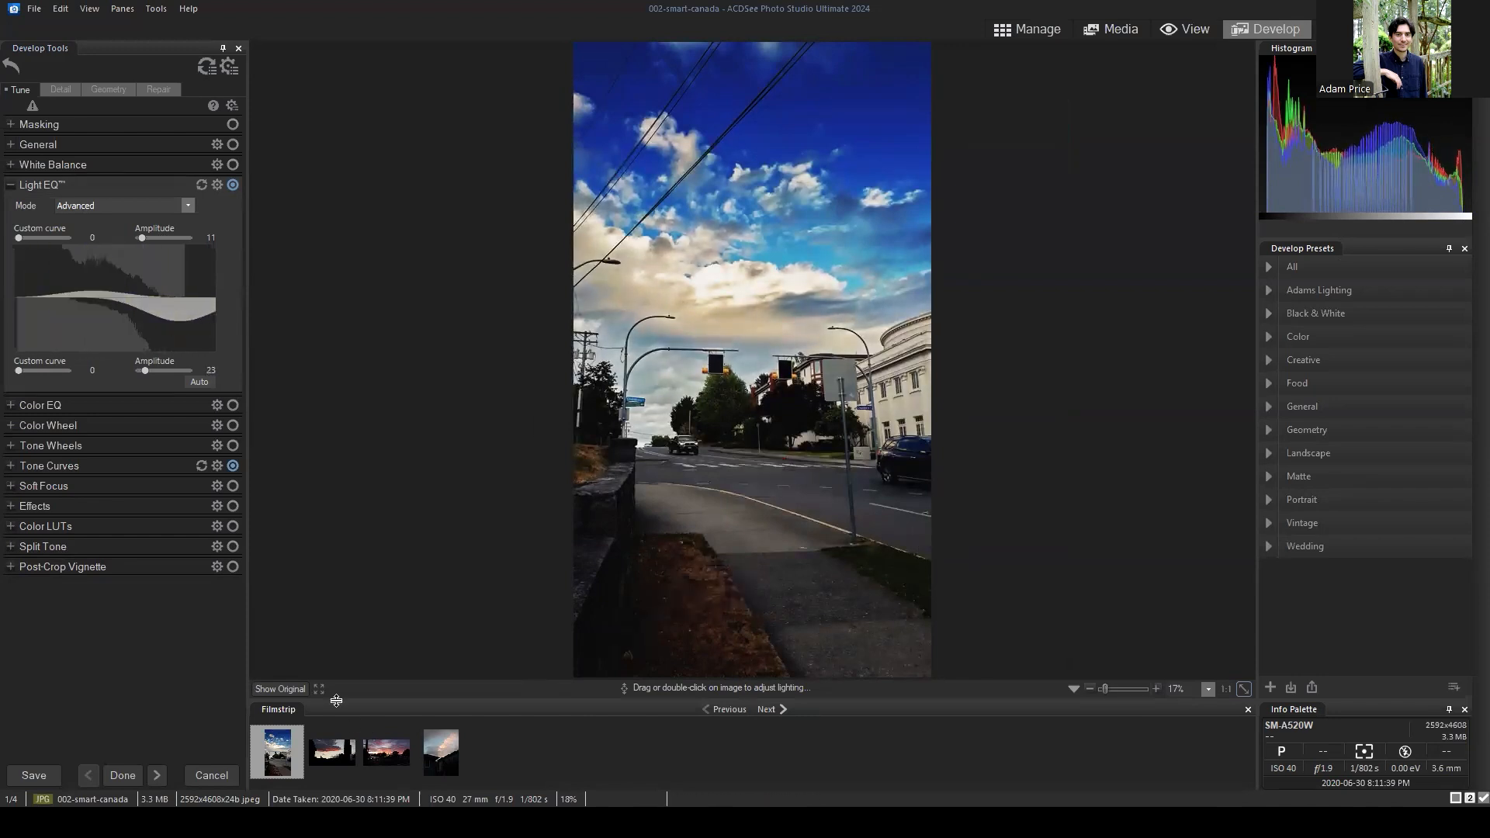
Compare the developed photo with the original and close the Light EQ settings.
{"action": "left_click", "coordinate": [281, 688]}
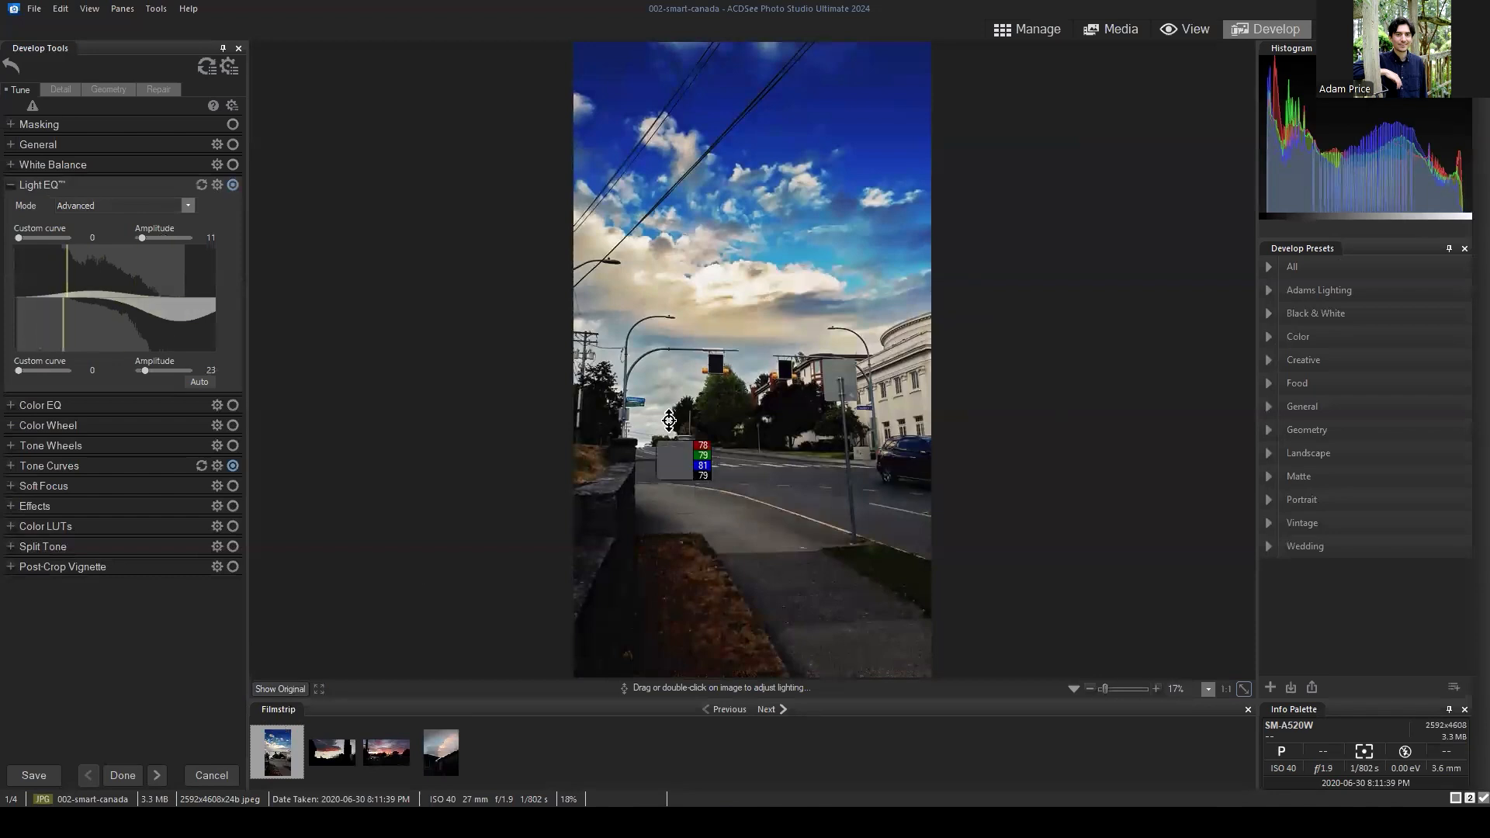
{"action": "left_click", "coordinate": [16, 186]}
{"action": "left_click", "coordinate": [278, 689]}
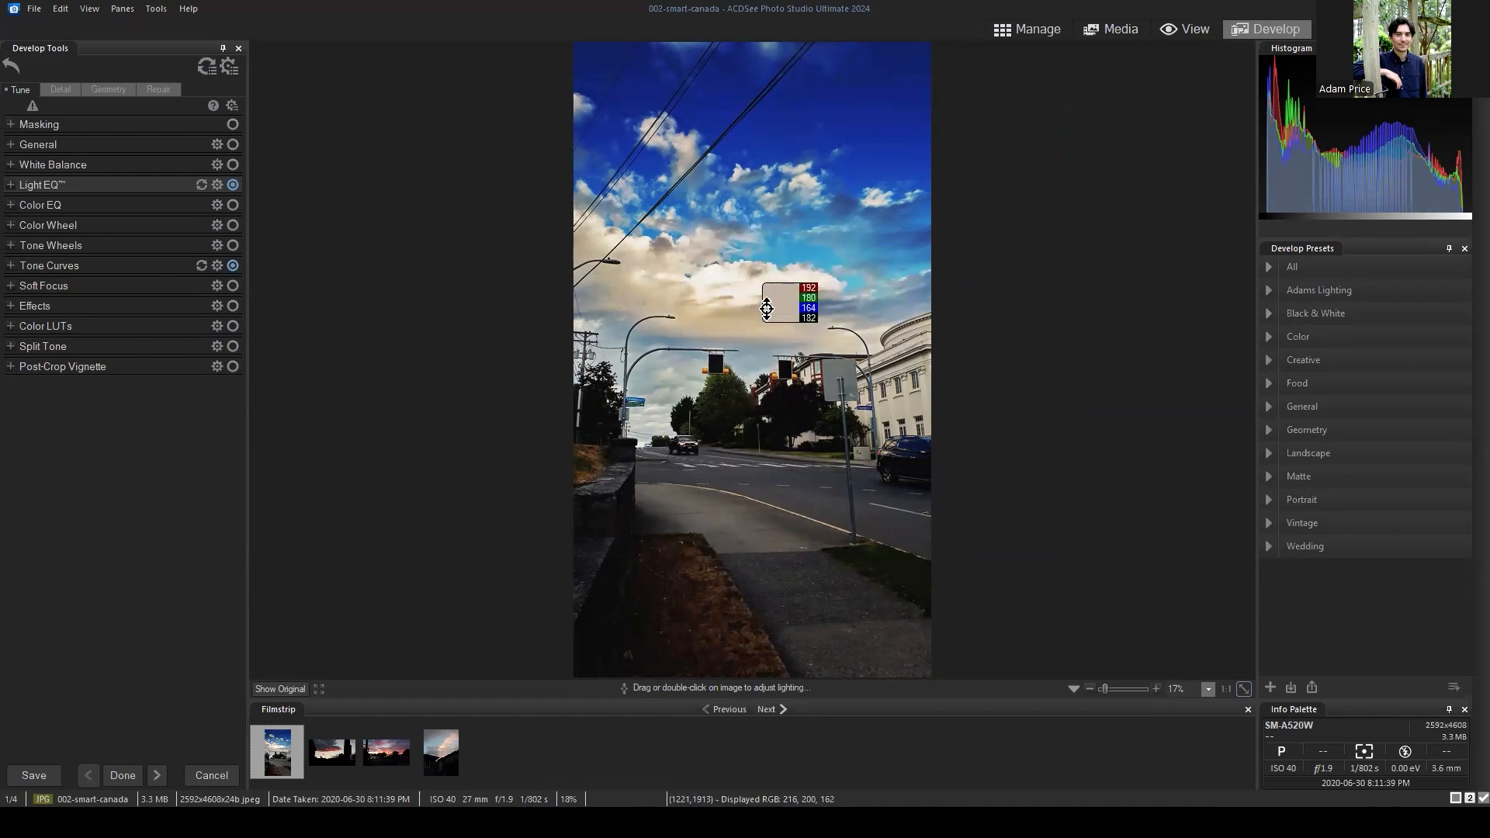
Warm the photo by setting the white balance temperature to 9.
{"action": "left_click", "coordinate": [28, 165]}
{"action": "left_click_drag", "start_coordinate": [103, 211], "coordinate": [109, 211]}
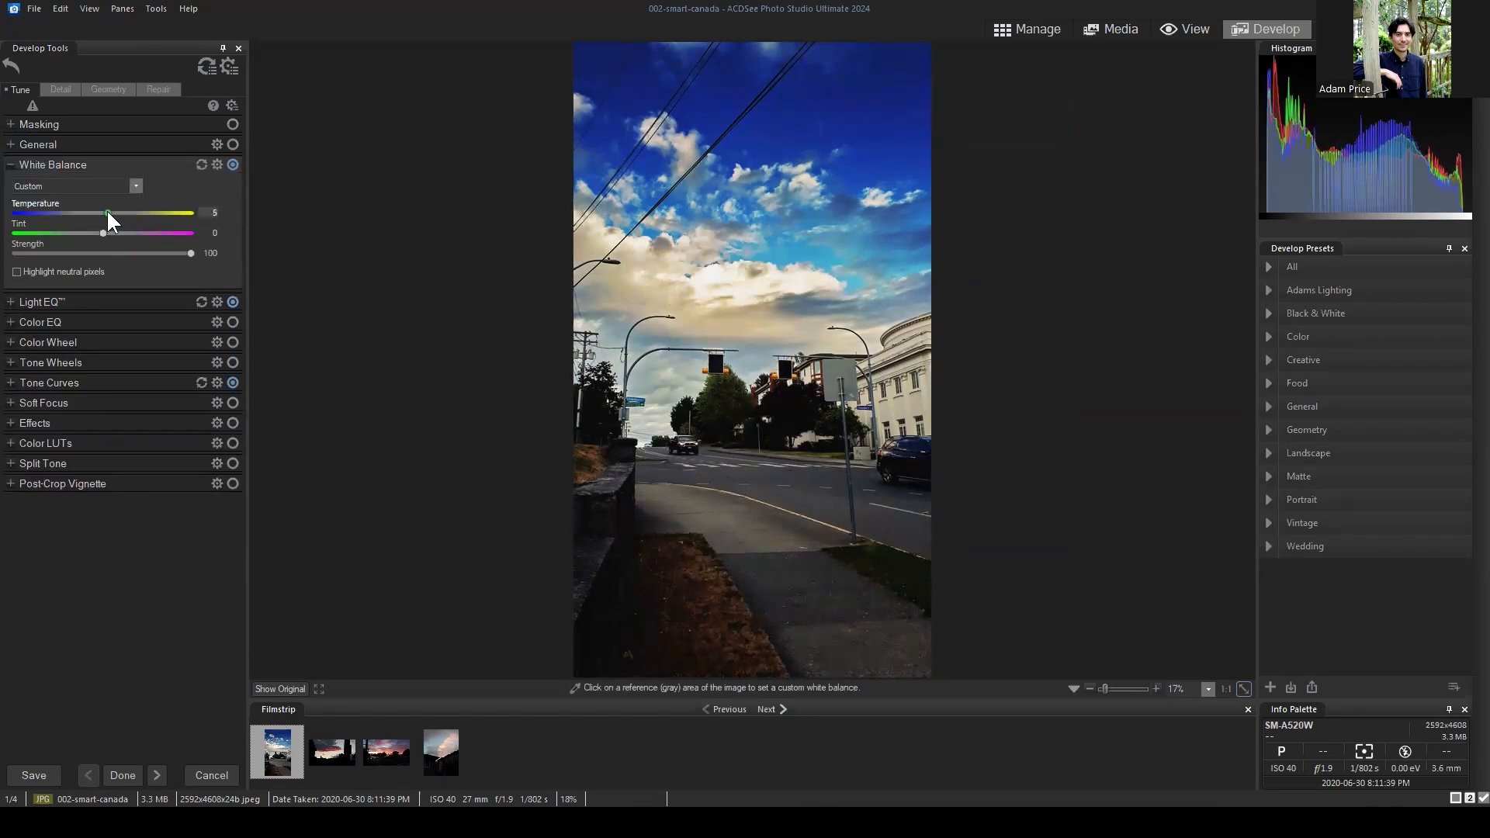
{"action": "left_click_drag", "start_coordinate": [109, 211], "coordinate": [110, 207]}
{"action": "left_click", "coordinate": [23, 164]}
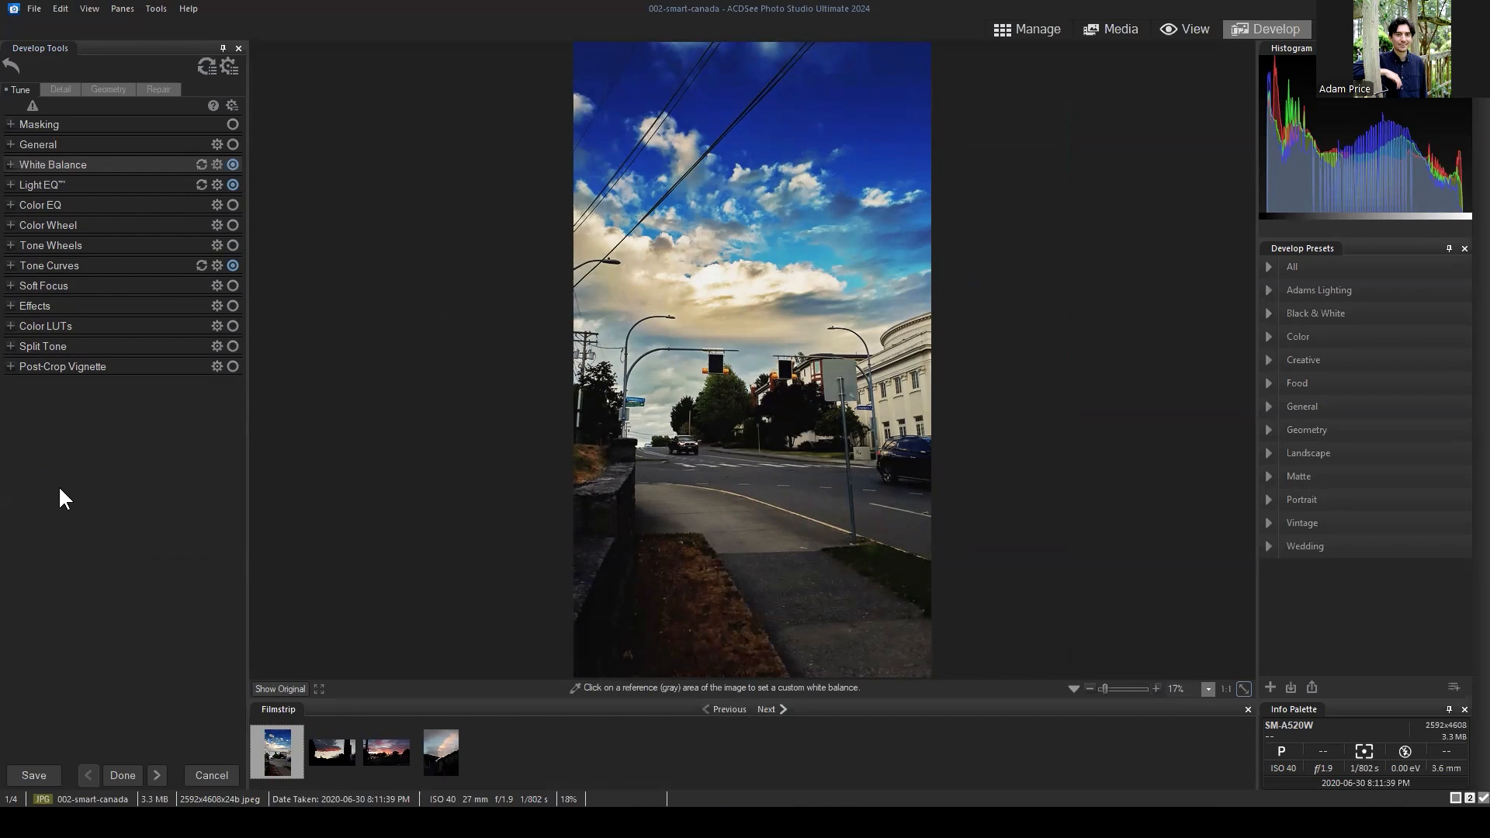
Review the available Light EQ modes and keep Advanced selected.
{"action": "left_click", "coordinate": [16, 186]}
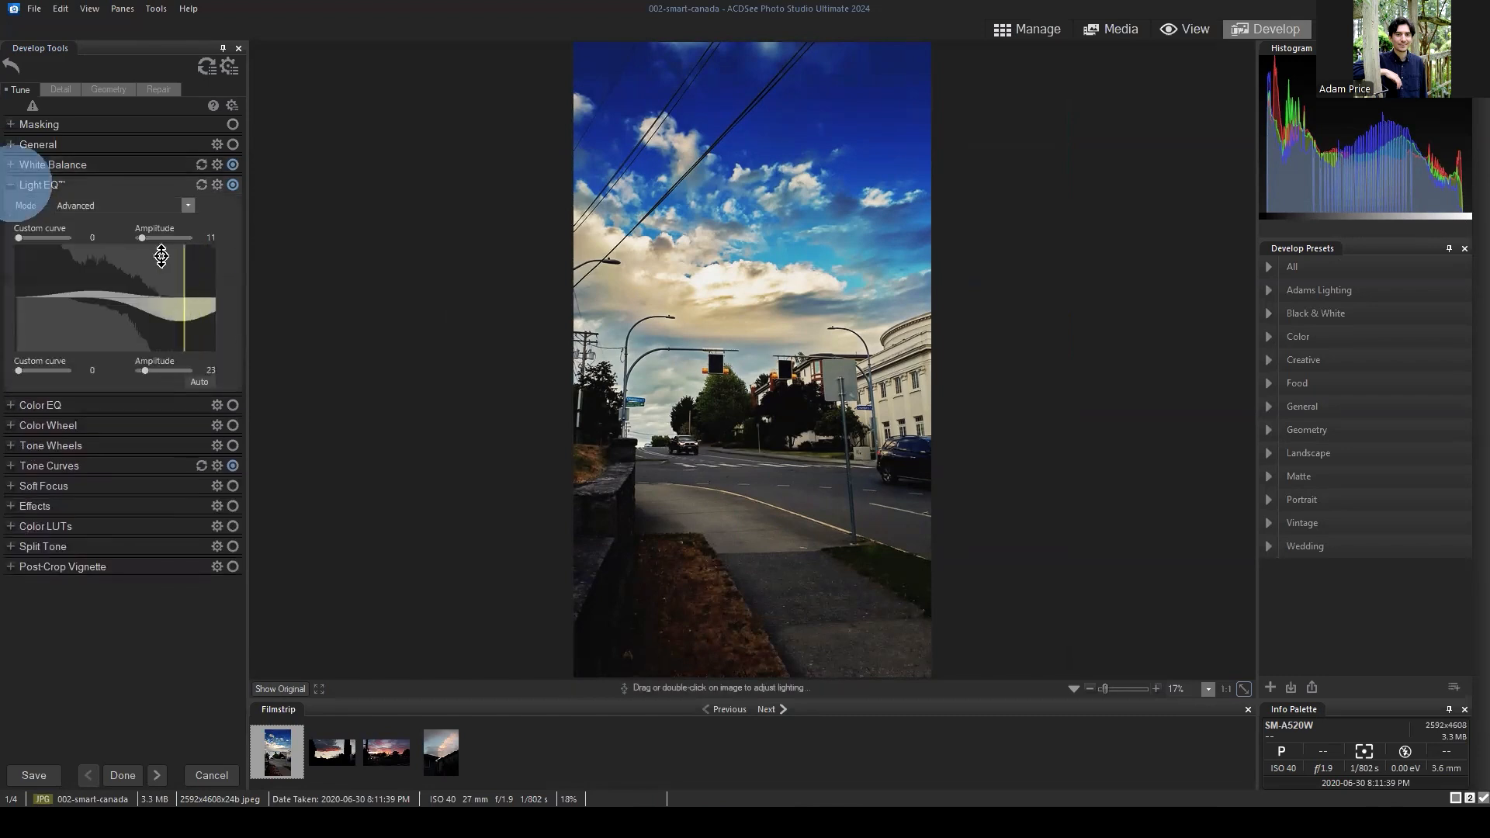
{"action": "left_click", "coordinate": [189, 206]}
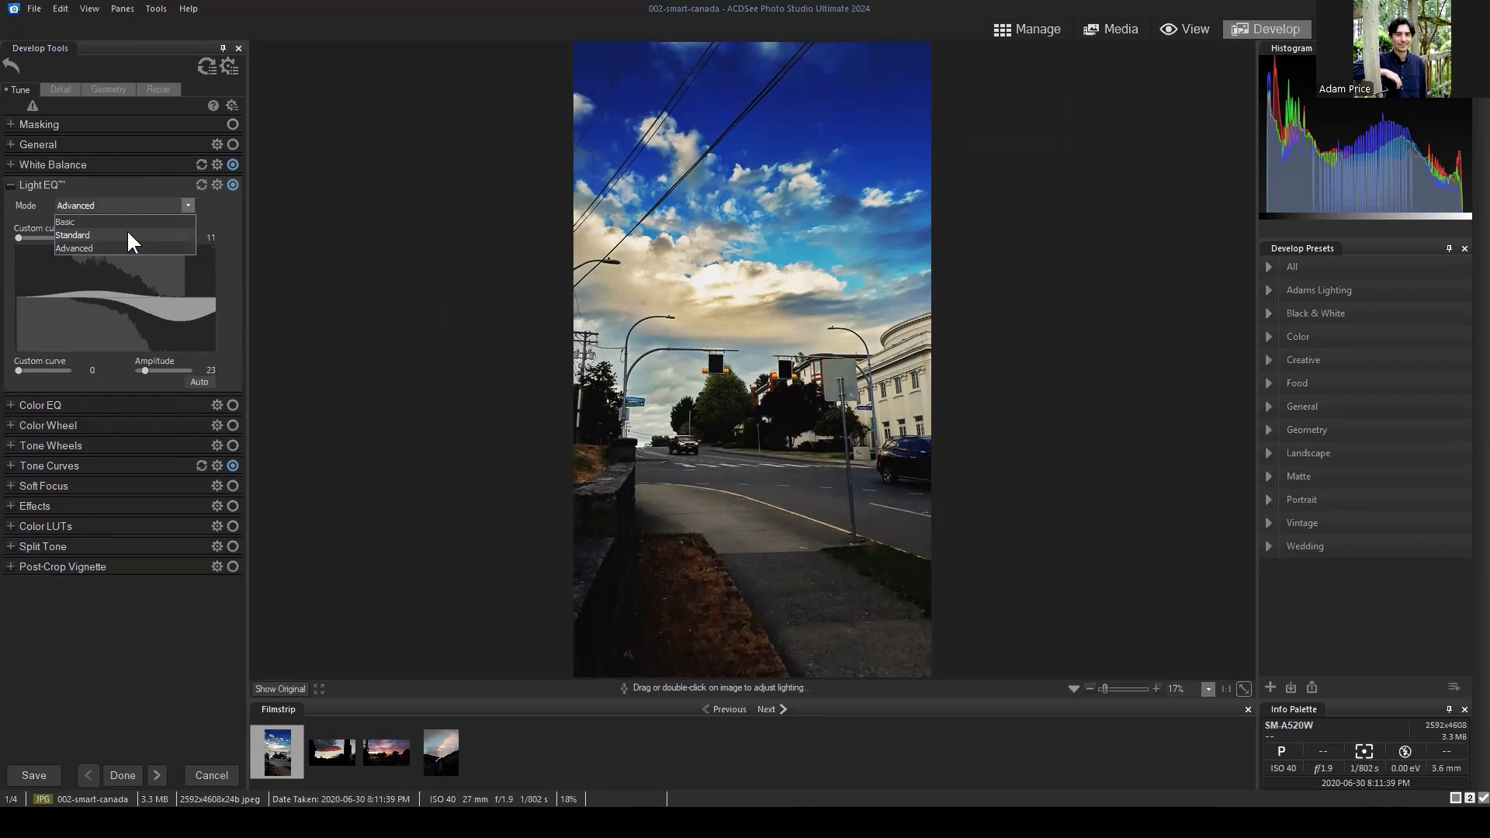
{"action": "left_click", "coordinate": [78, 247]}
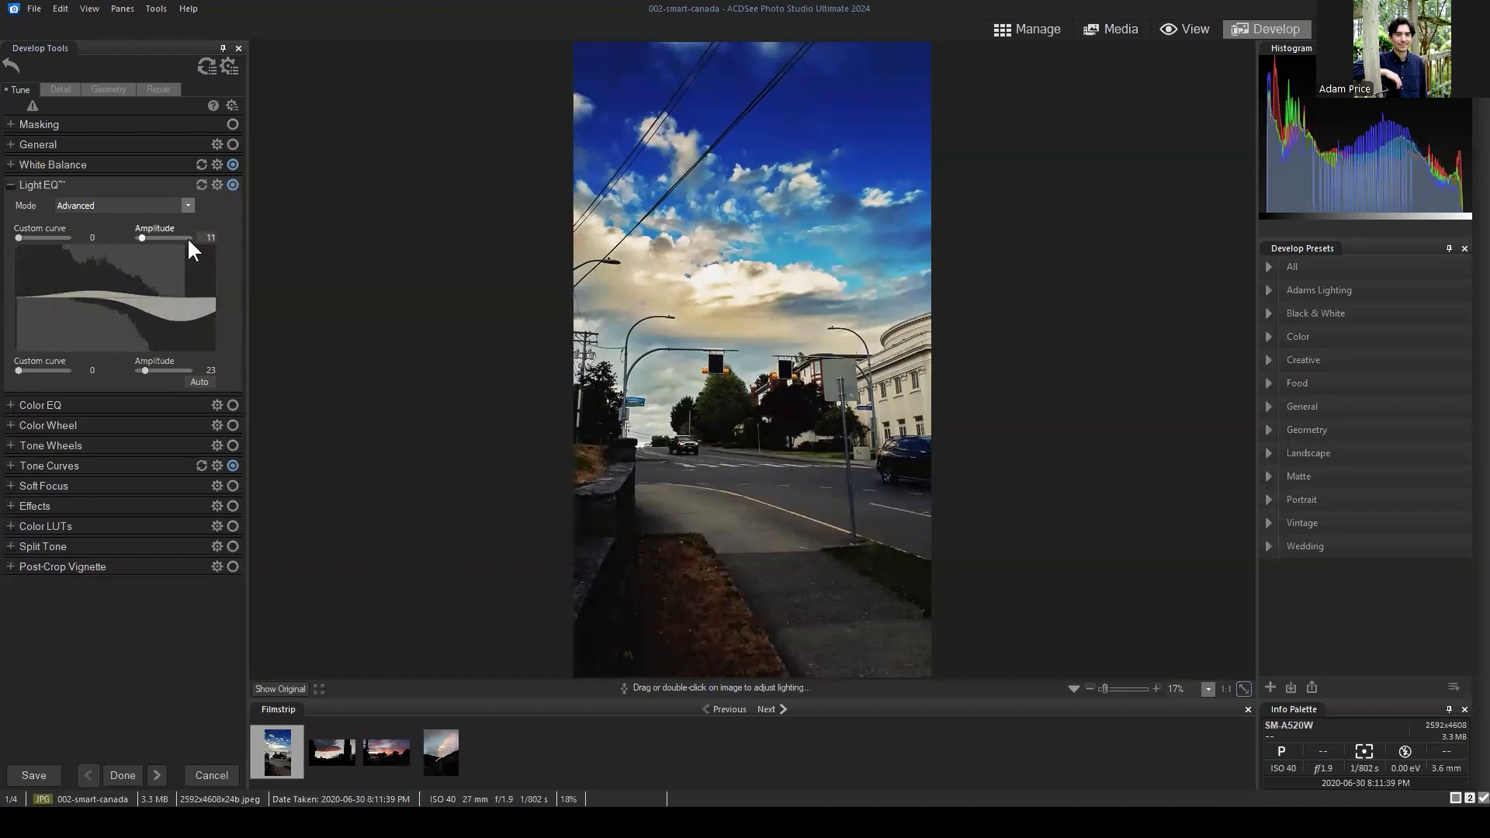
Save the develop adjustments to 002-smart-canada and reopen the photo in Develop mode from Manage mode.
{"action": "left_click", "coordinate": [1018, 29]}
{"action": "left_click", "coordinate": [696, 378]}
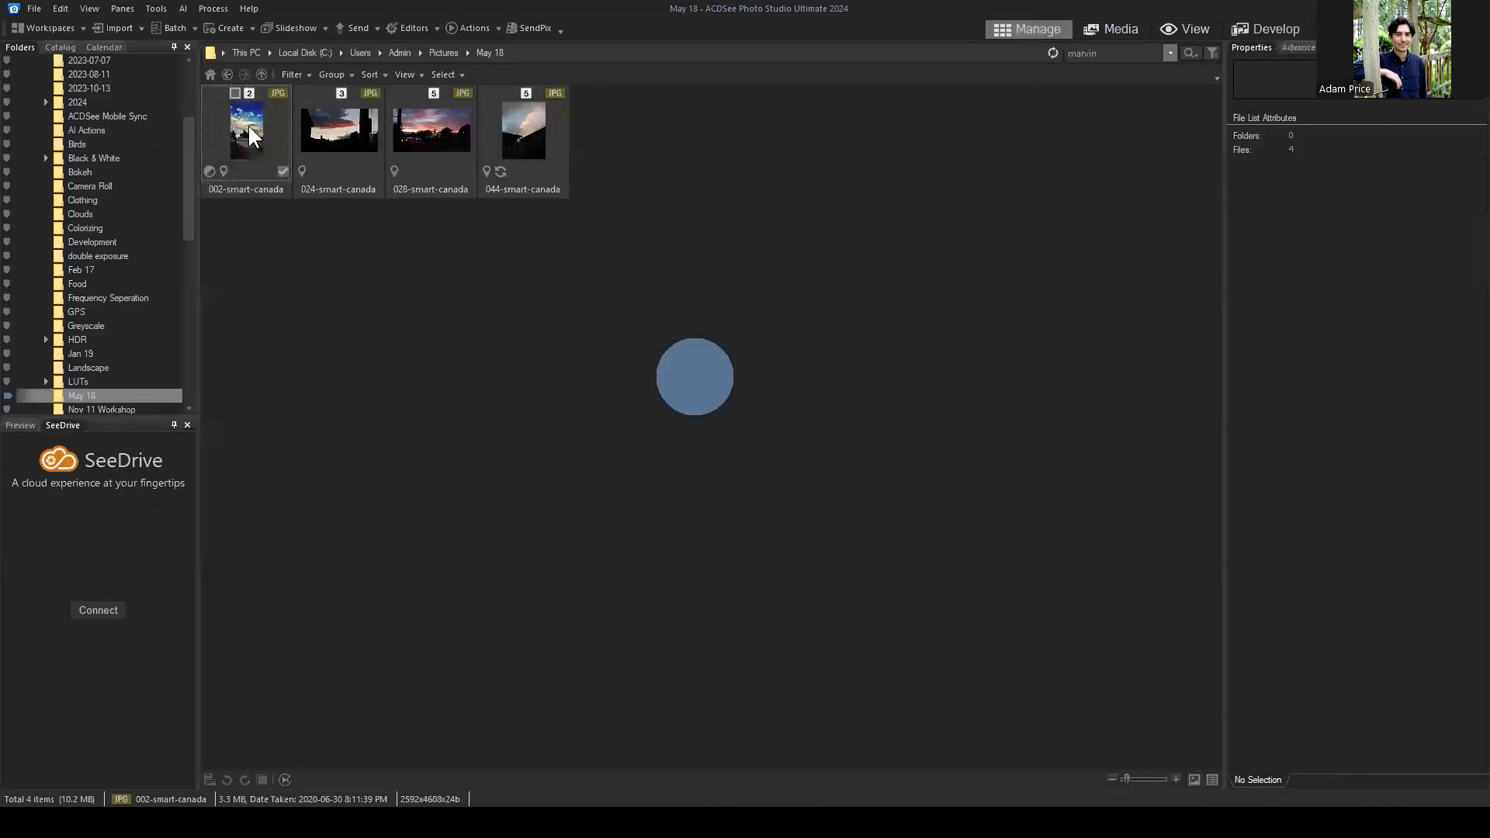
{"action": "left_click", "coordinate": [603, 289]}
{"action": "left_click", "coordinate": [222, 105]}
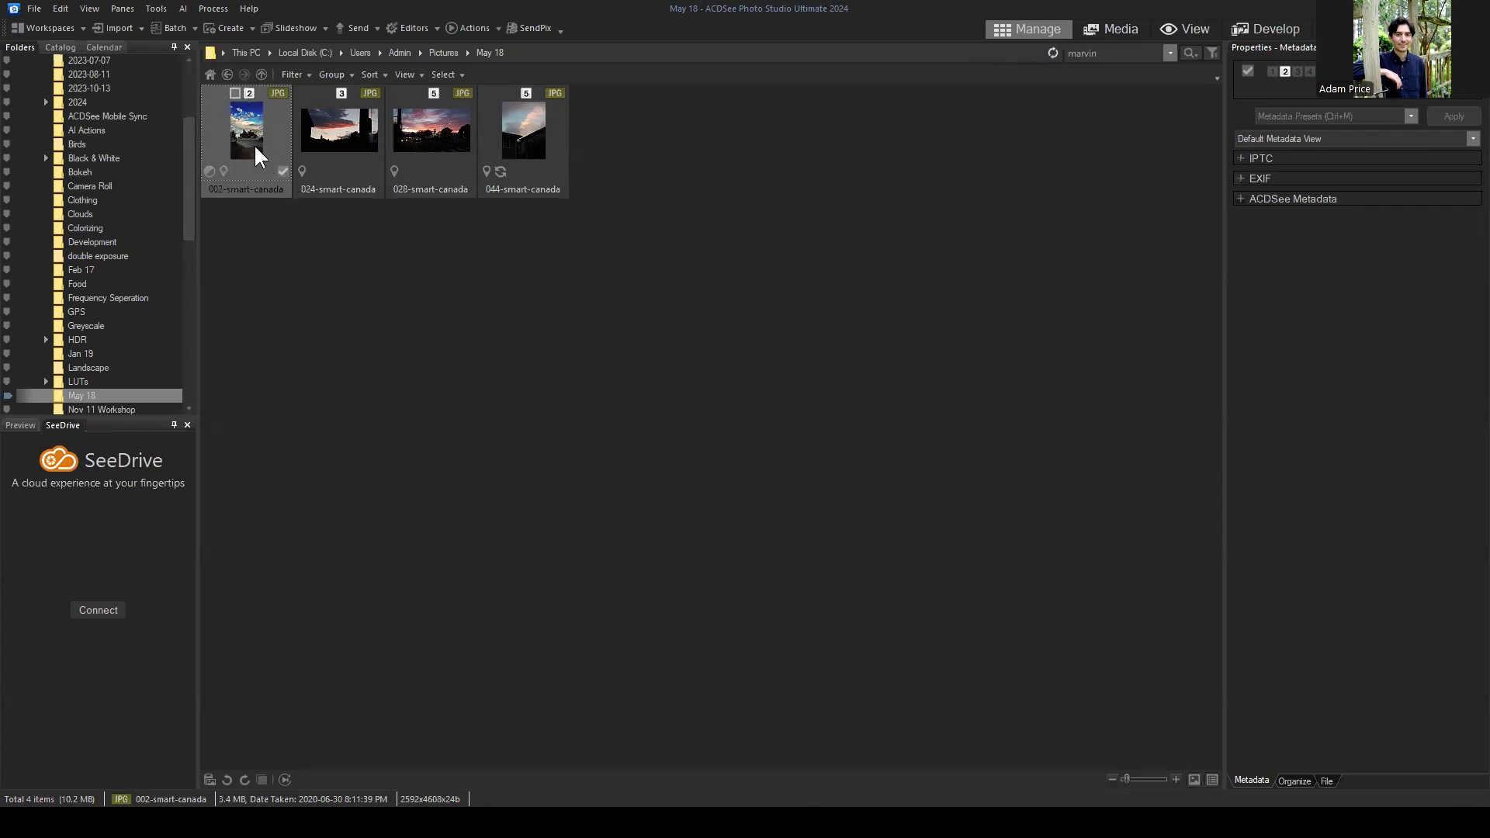
{"action": "left_click", "coordinate": [1267, 30]}
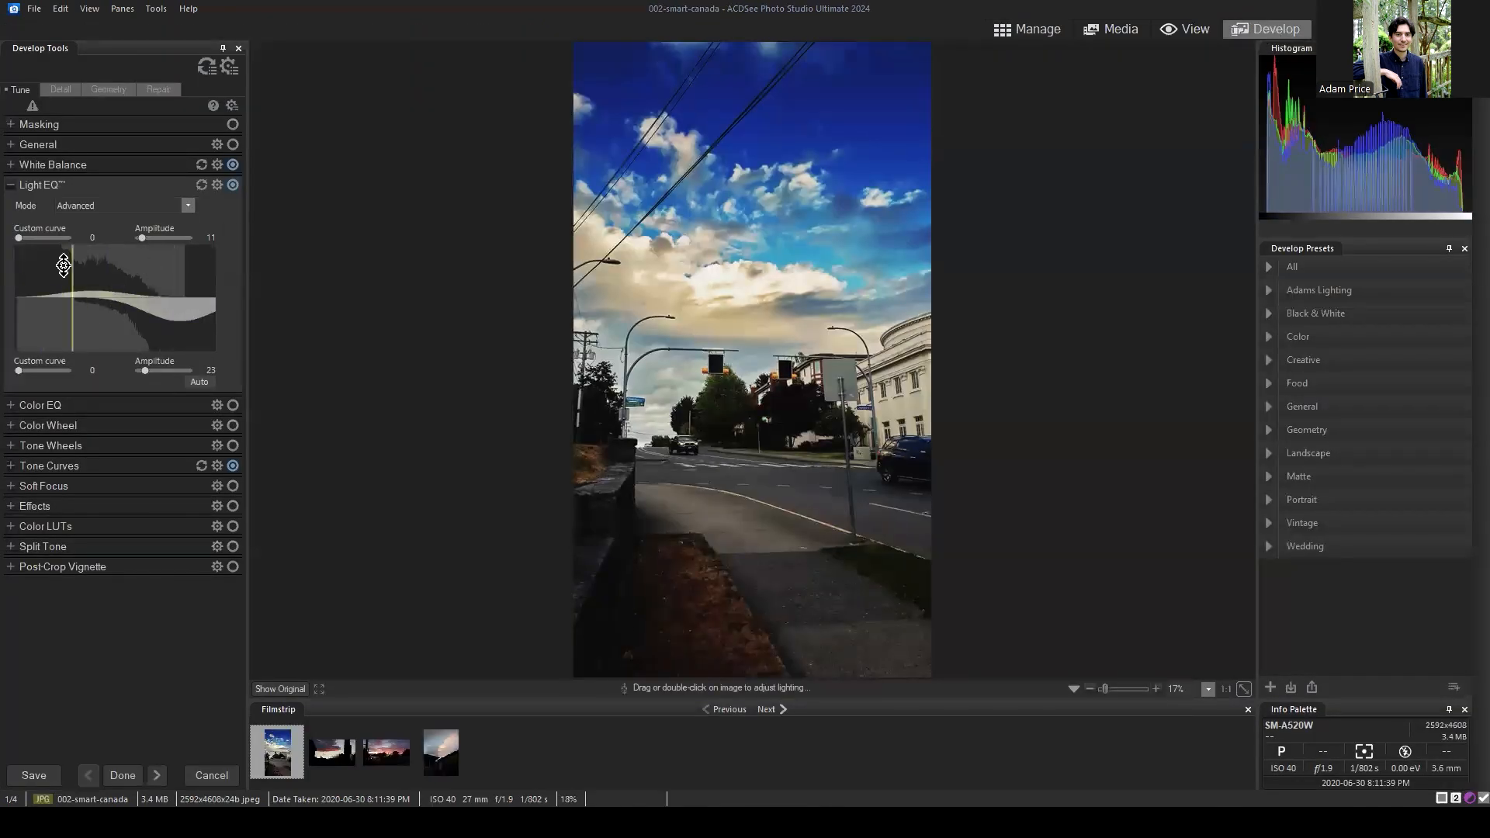
Examine the saved White Balance, Light EQ and Tone Curves settings of the reopened photo.
{"action": "left_click", "coordinate": [32, 189]}
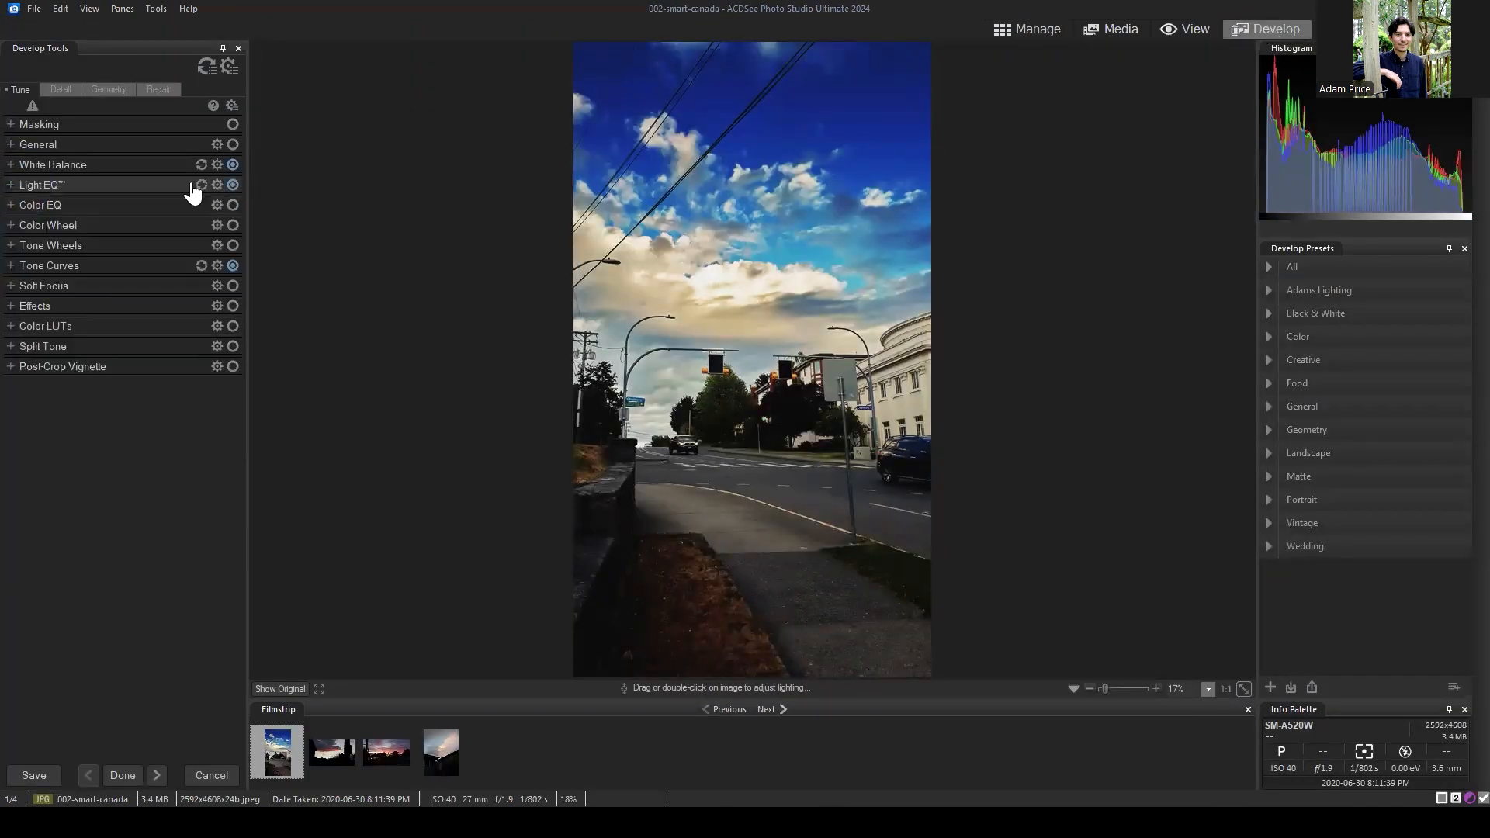
{"action": "left_click", "coordinate": [16, 166]}
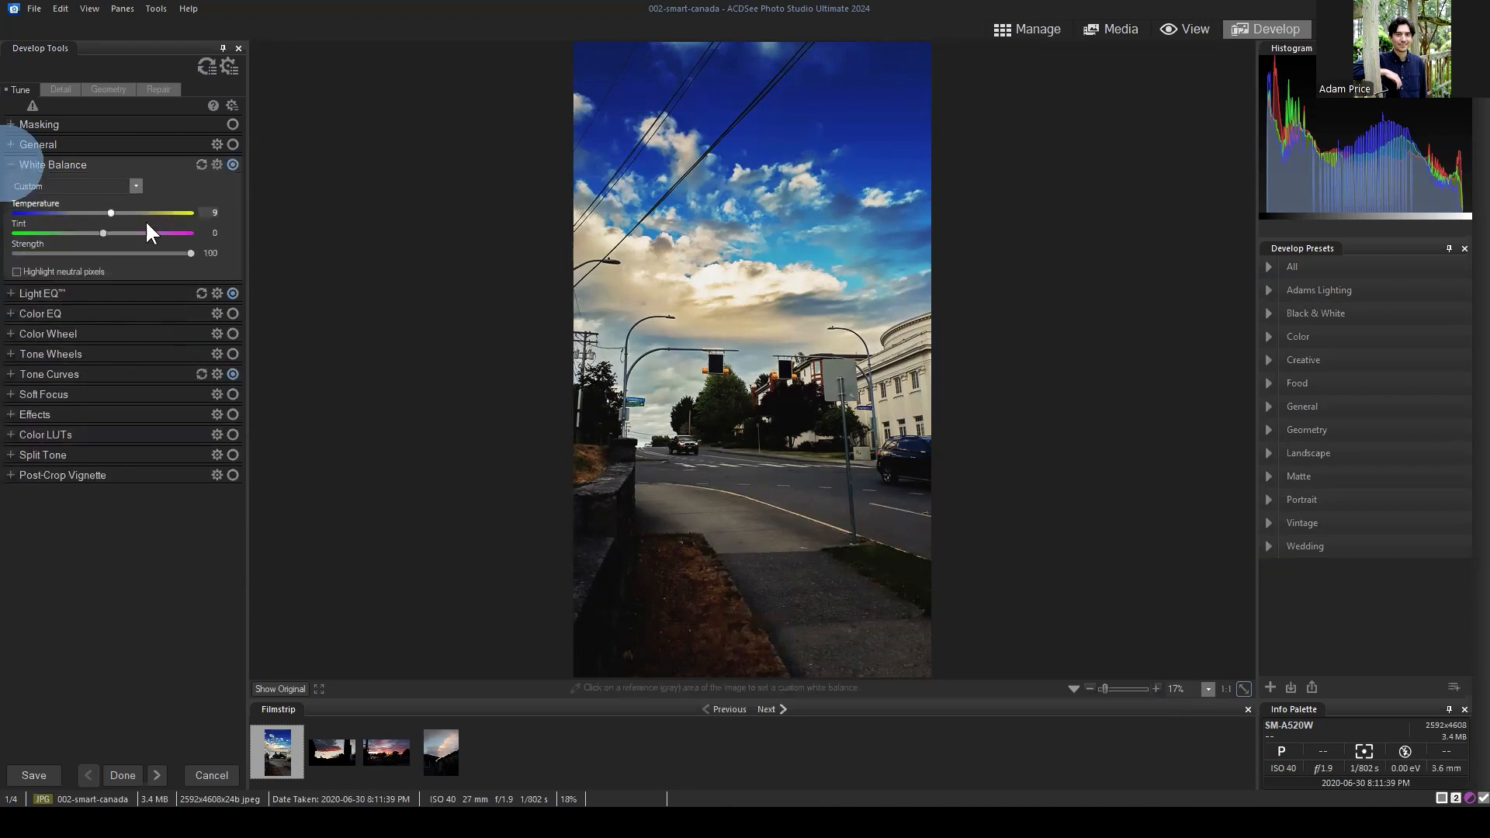
{"action": "left_click", "coordinate": [13, 164]}
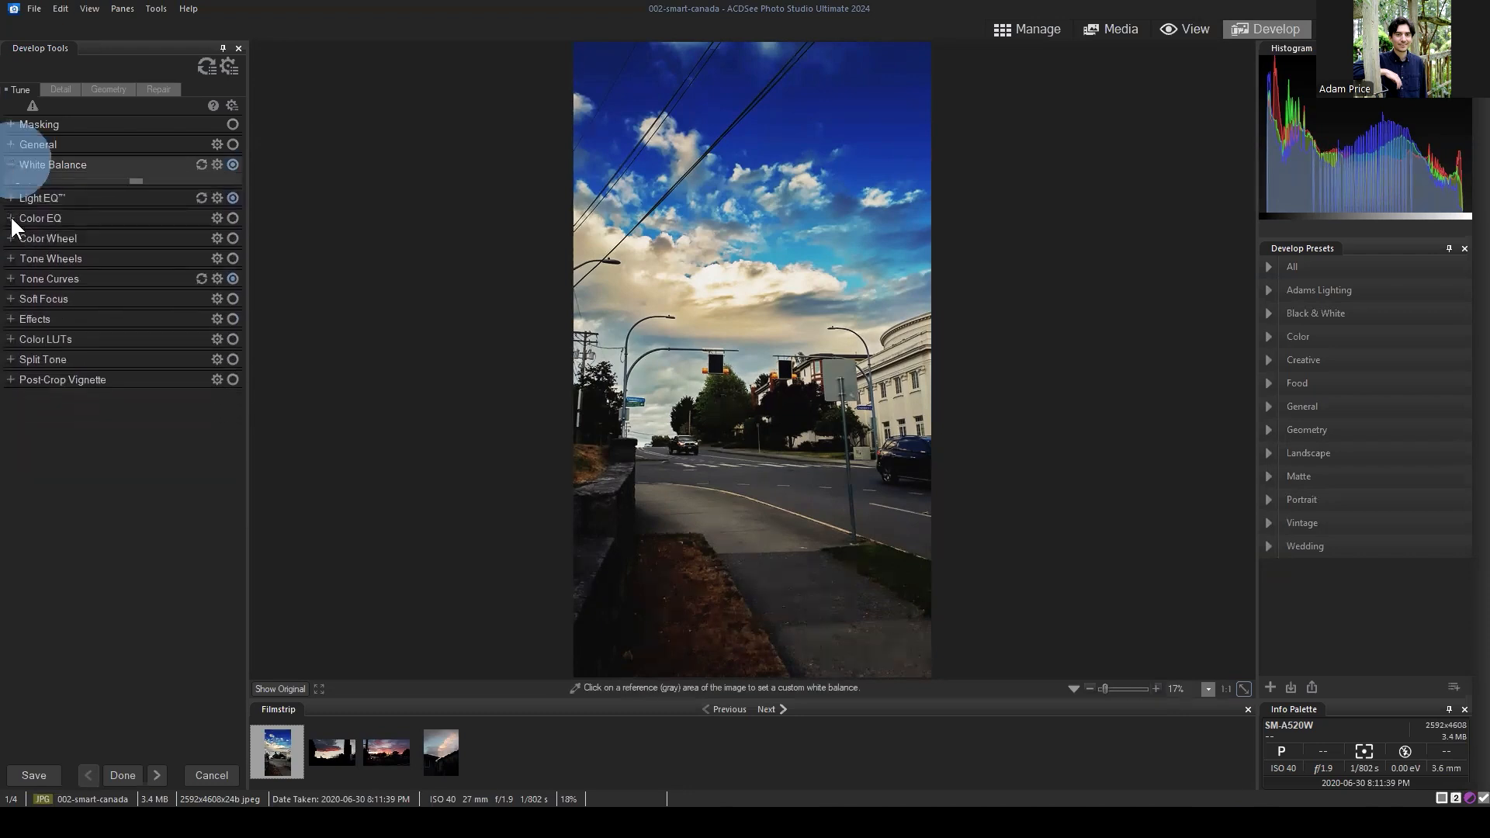
{"action": "left_click", "coordinate": [13, 188]}
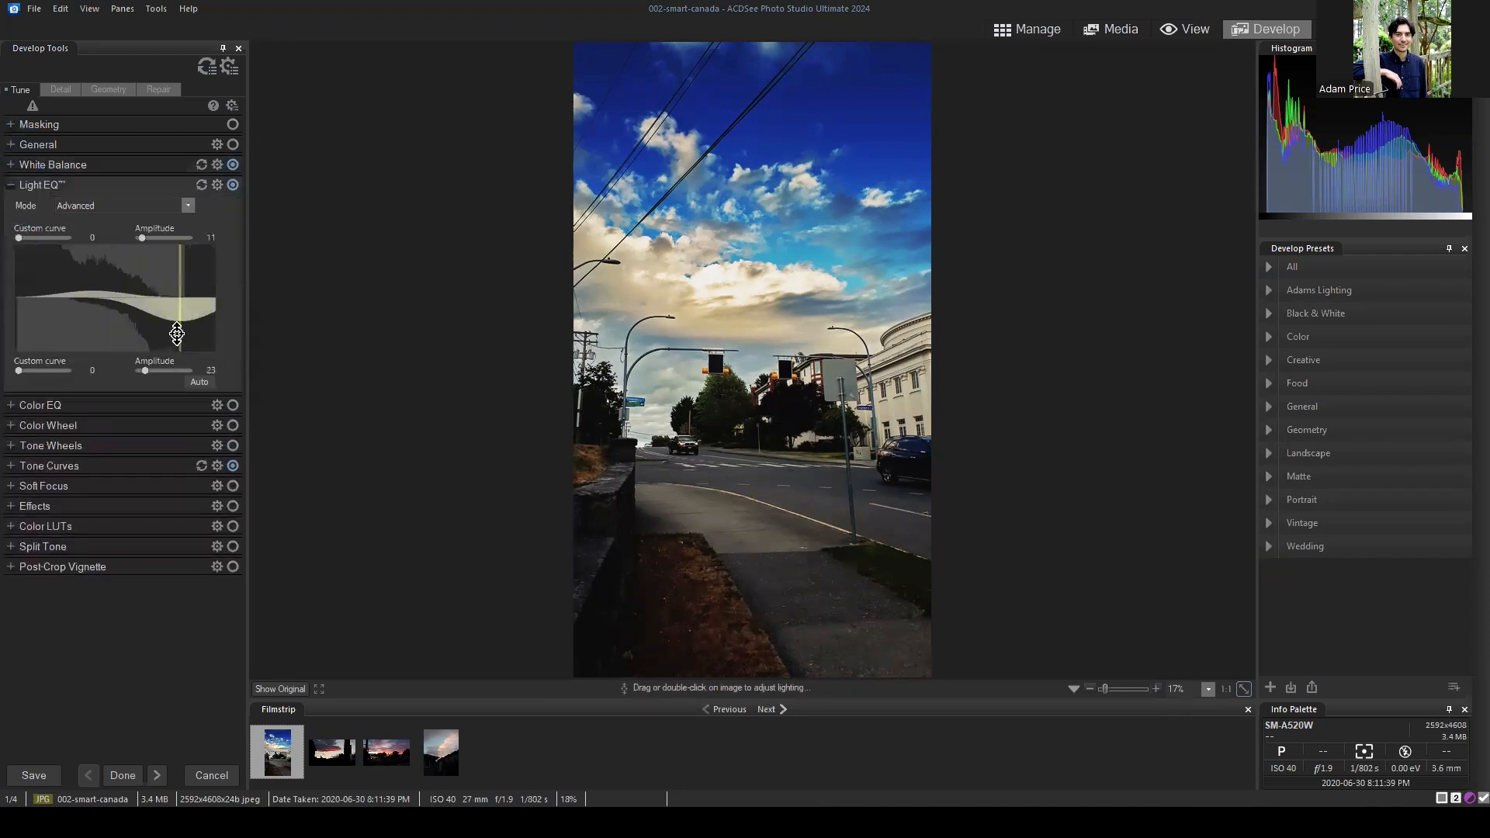
{"action": "left_click", "coordinate": [13, 188]}
{"action": "left_click", "coordinate": [13, 266]}
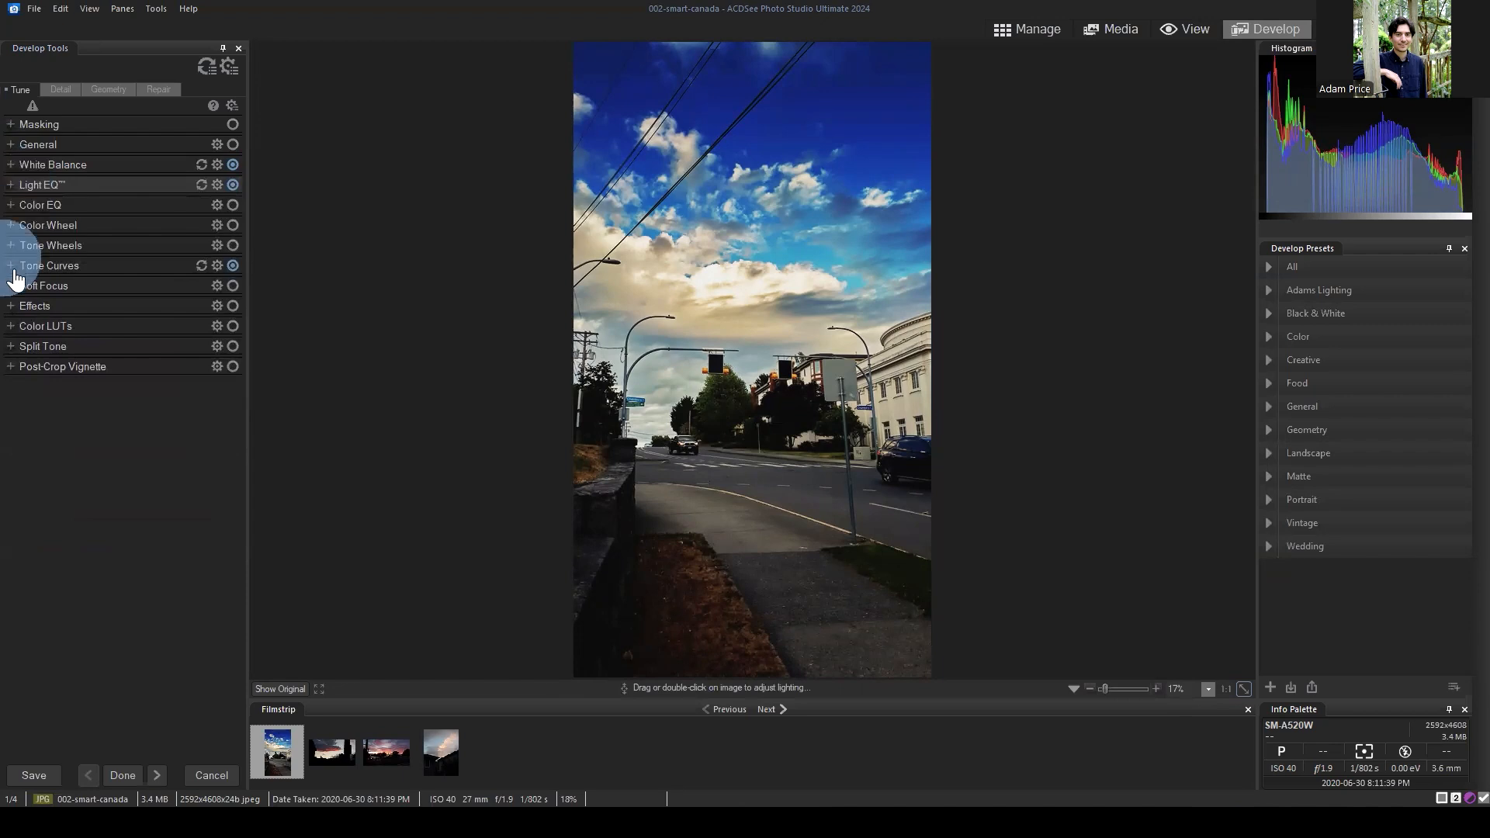
Finish reviewing Tone Curves, return to Manage mode and open 028-smart-canada in Edit mode.
{"action": "left_click", "coordinate": [13, 266]}
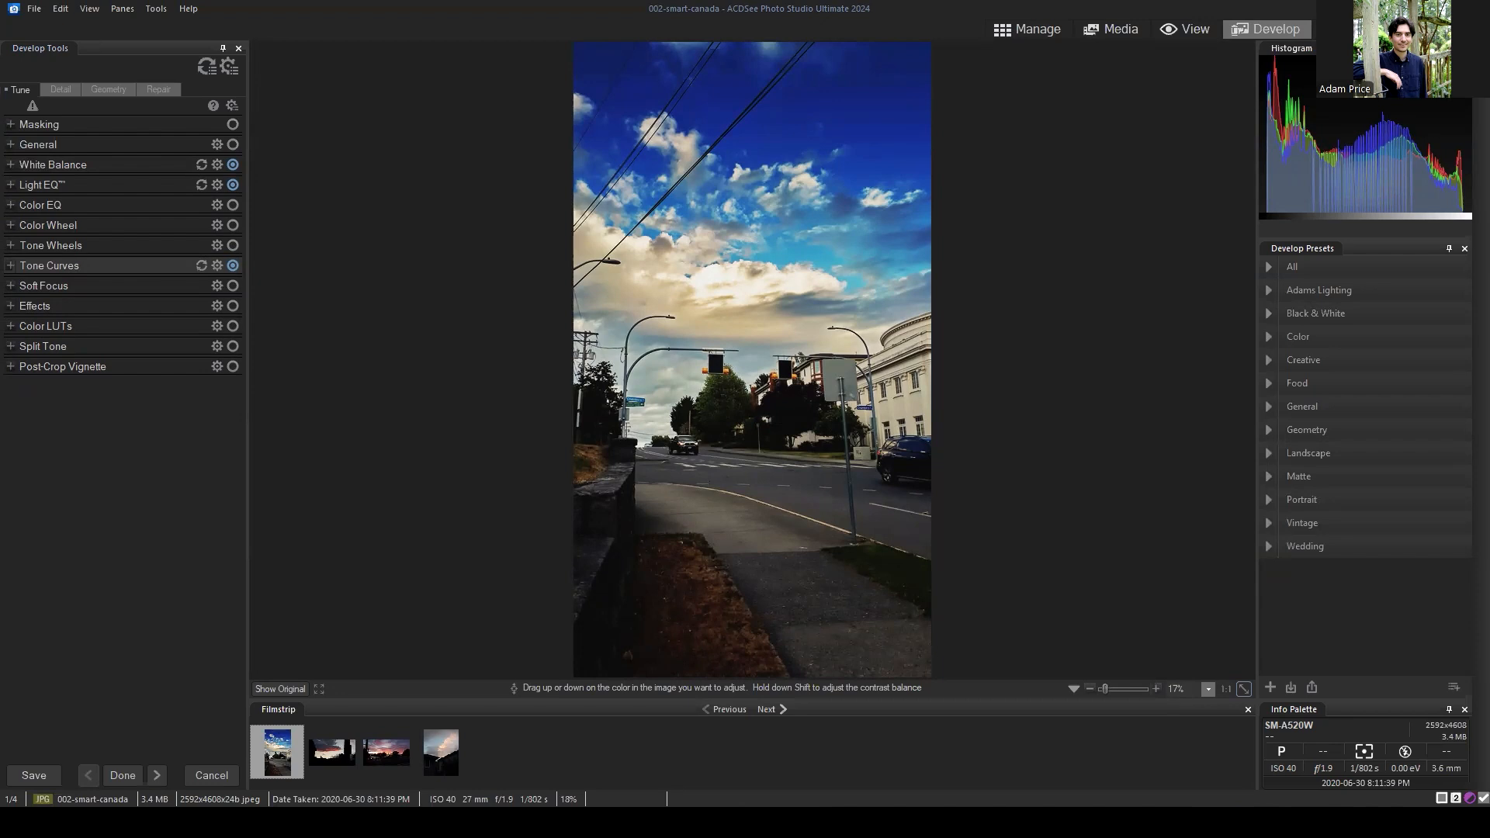
{"action": "left_click", "coordinate": [1024, 29]}
{"action": "left_click", "coordinate": [559, 326]}
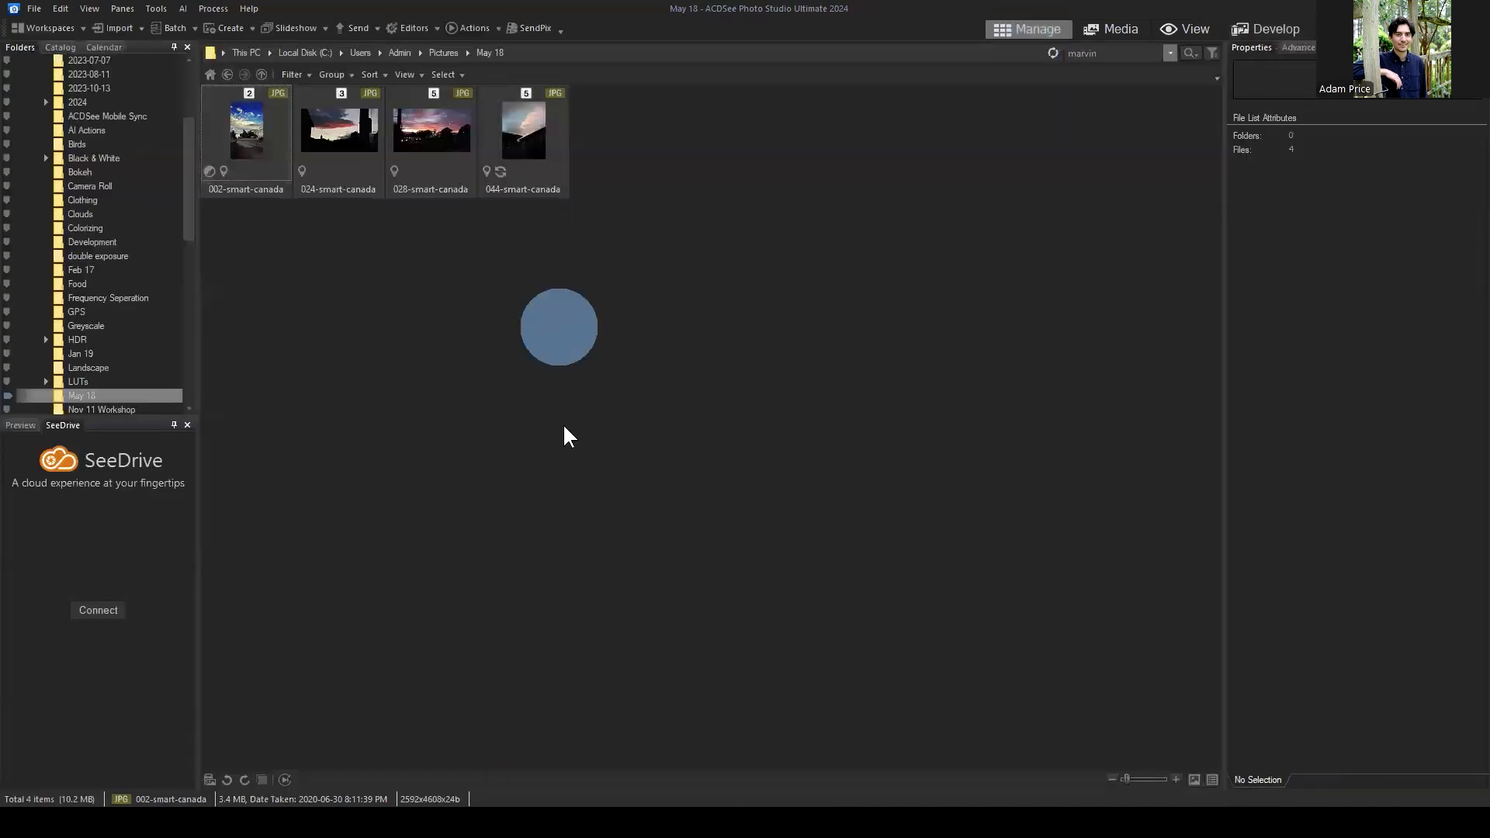
{"action": "left_click", "coordinate": [431, 128]}
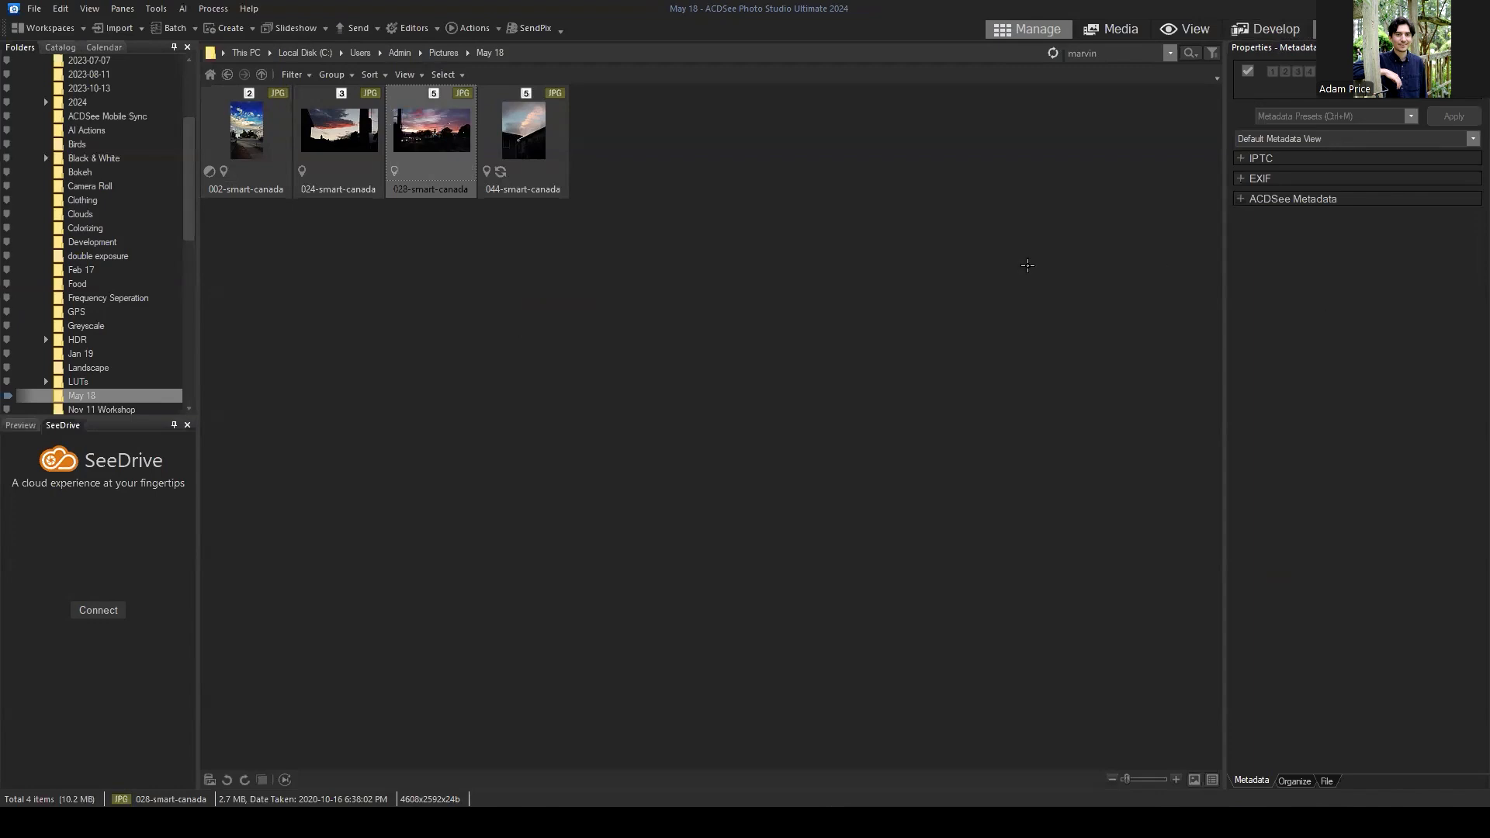
{"action": "key", "text": "ctrl+e"}
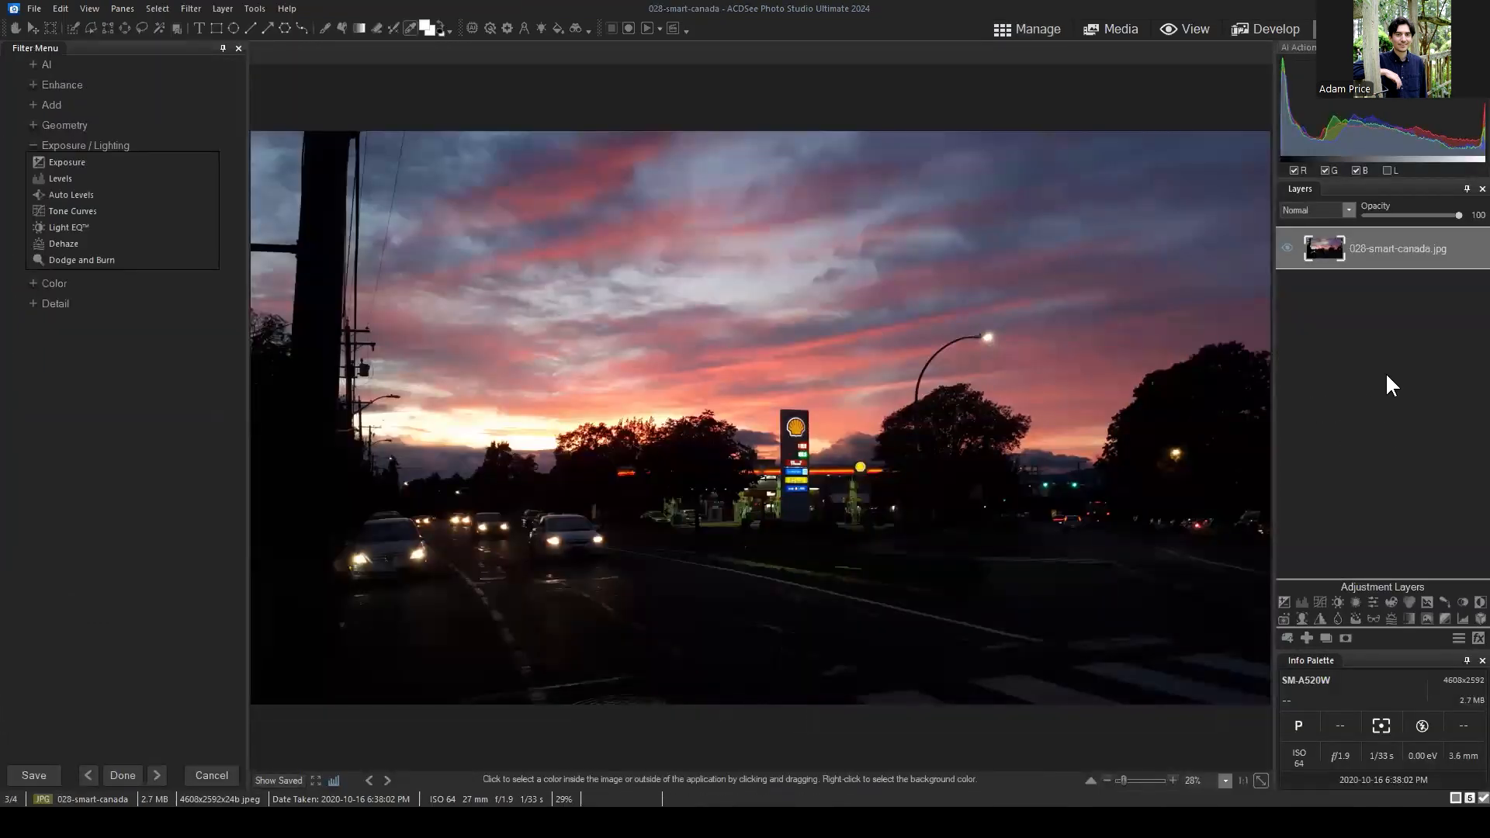
Duplicate the 028-smart-canada.jpg layer and rename the copy Light EQ.
{"action": "left_click", "coordinate": [1329, 631]}
{"action": "left_click", "coordinate": [1374, 300]}
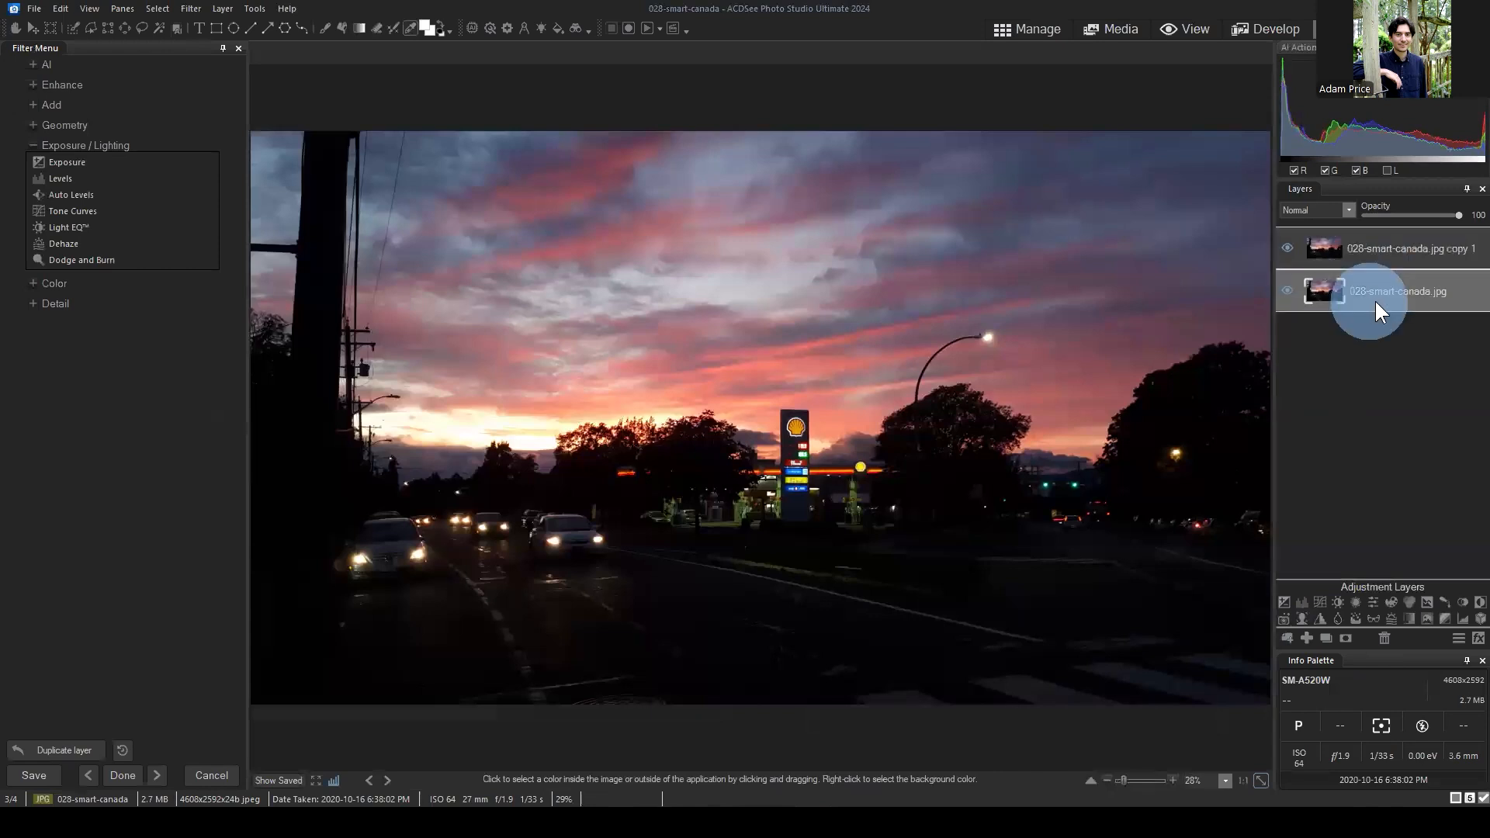
{"action": "left_click", "coordinate": [1383, 245]}
{"action": "right_click", "coordinate": [1382, 246]}
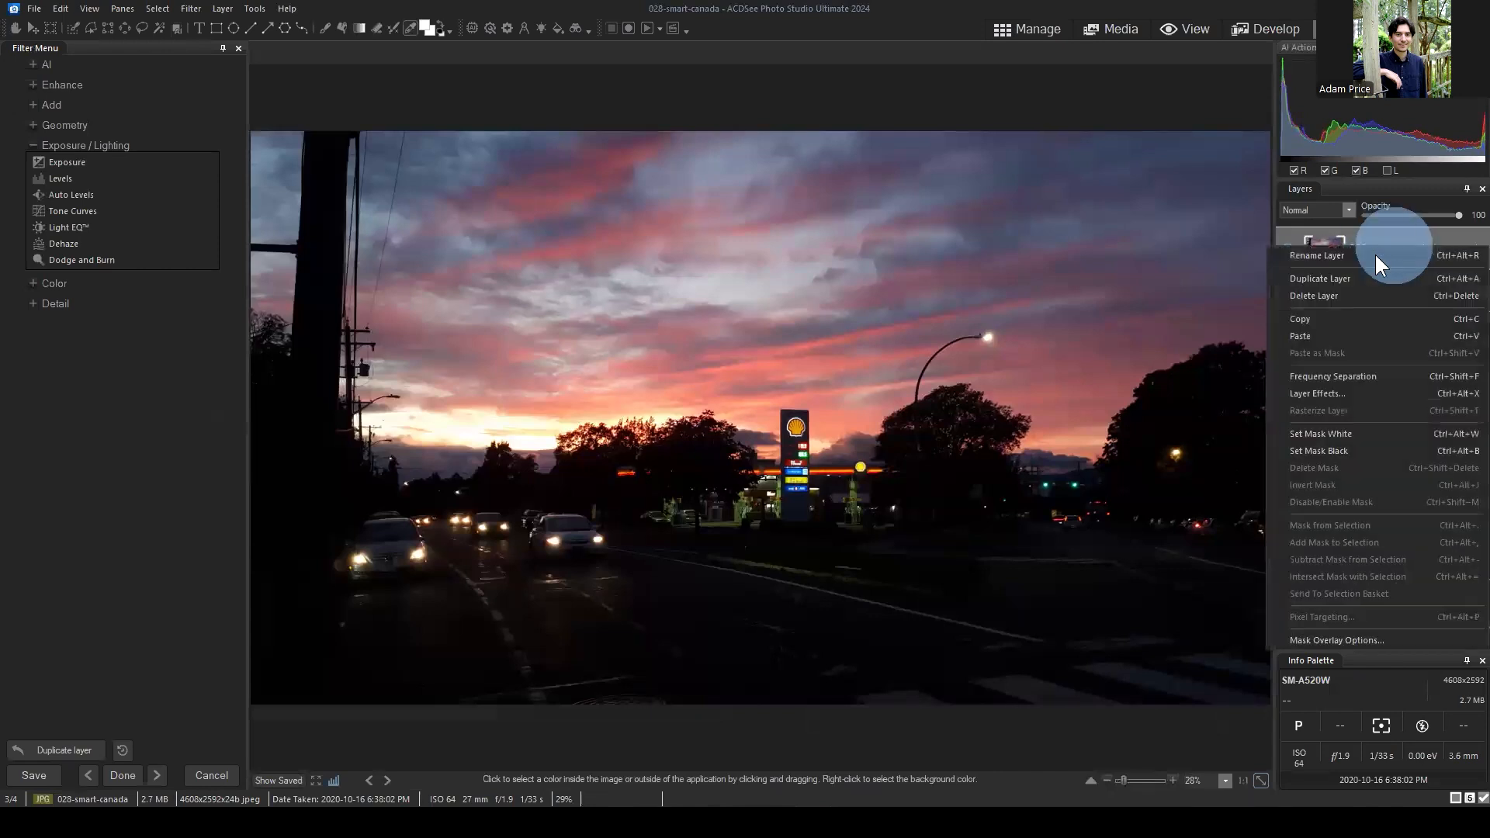
{"action": "left_click", "coordinate": [1346, 256]}
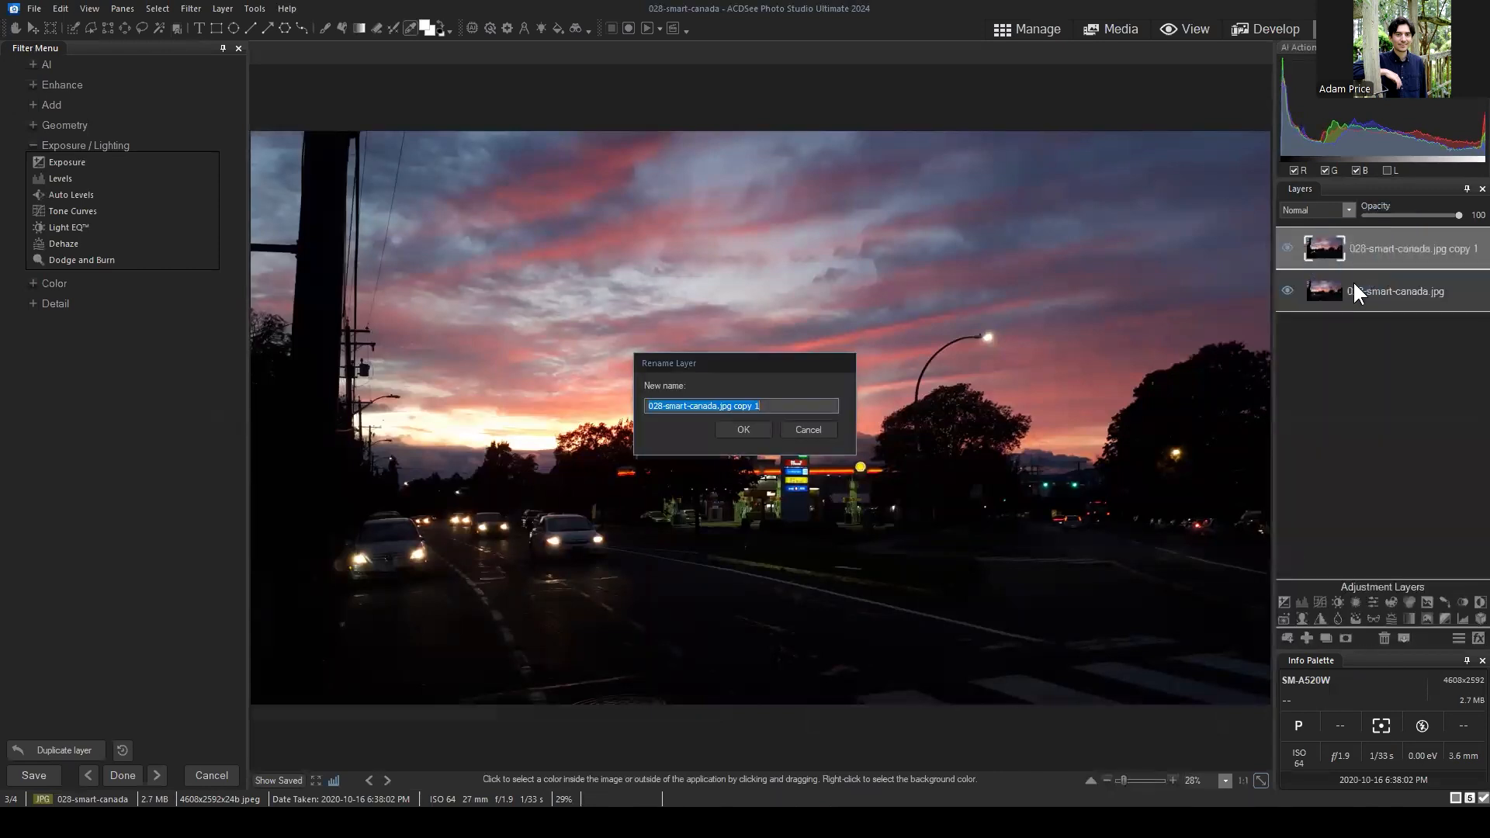
{"action": "type", "text": "Light EQ"}
{"action": "key", "text": "Return"}
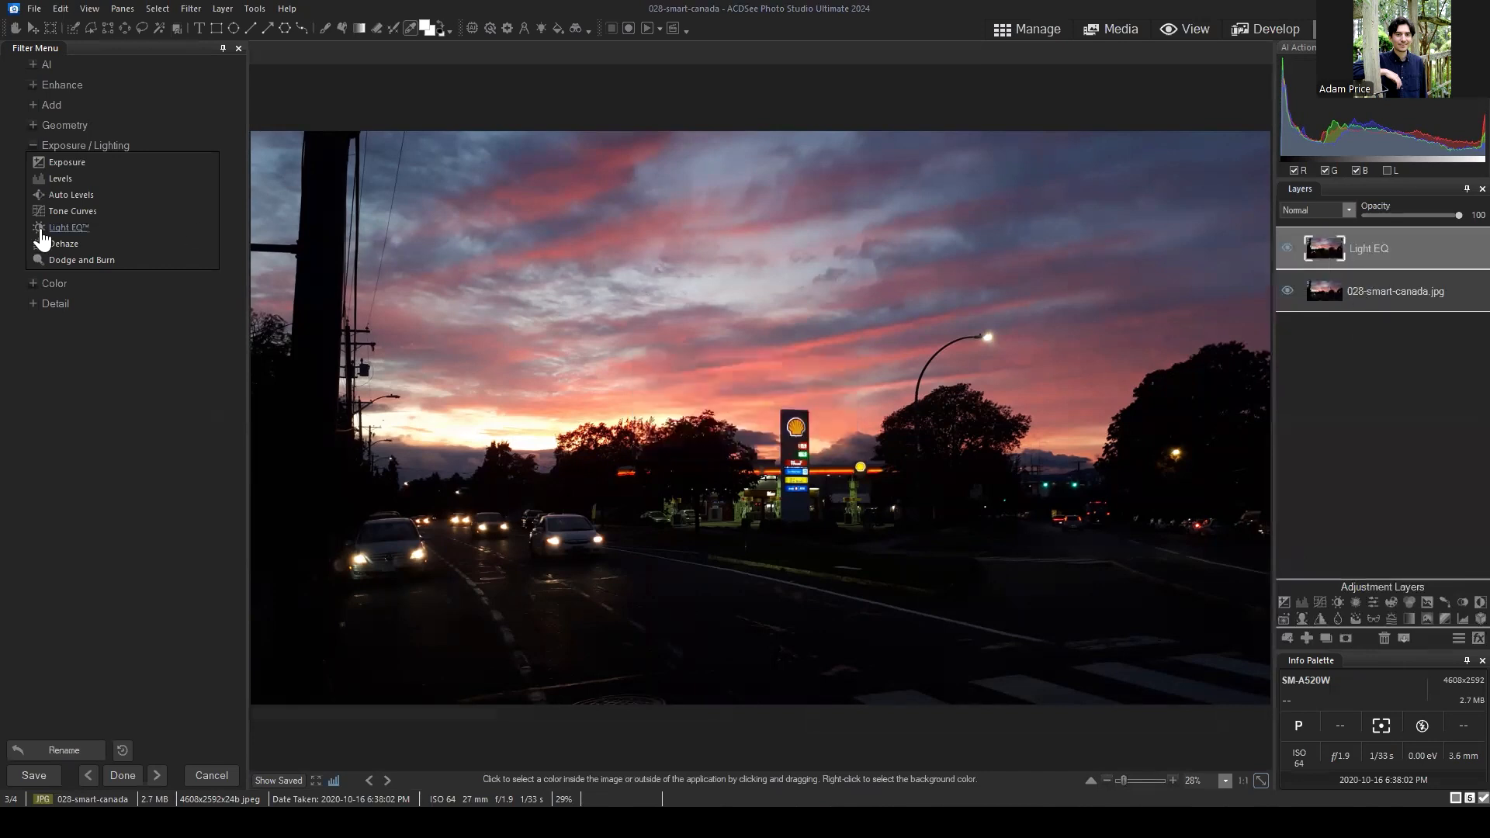
Apply Advanced Light EQ to the Light EQ layer, adjusting the brightening graph across the tonal range.
{"action": "left_click", "coordinate": [62, 226]}
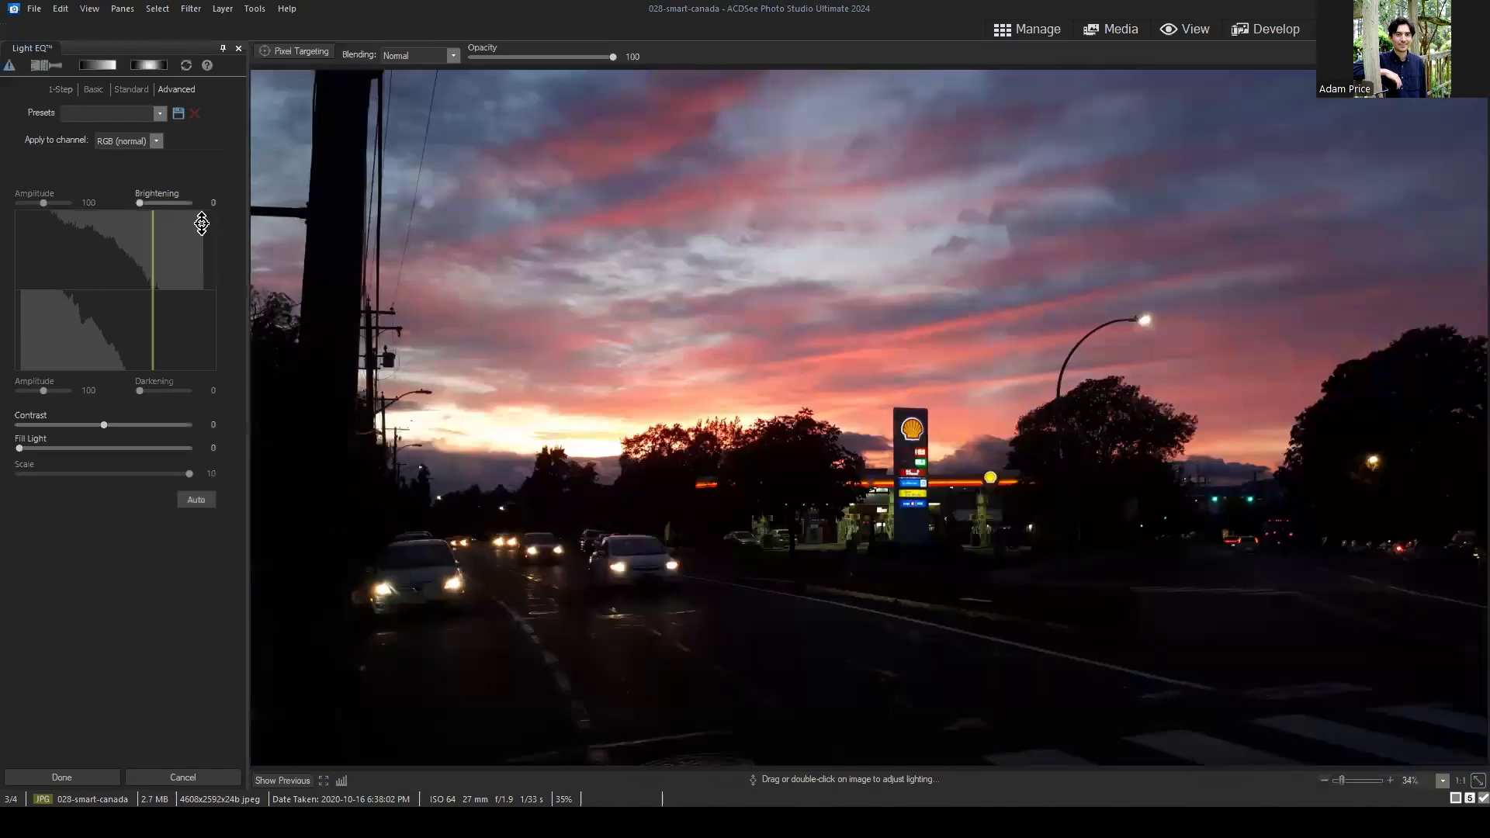
{"action": "mouse_move", "coordinate": [201, 225]}
{"action": "left_mouse_down"}
{"action": "mouse_move", "coordinate": [93, 282]}
{"action": "mouse_move", "coordinate": [149, 309]}
{"action": "mouse_move", "coordinate": [107, 288]}
{"action": "mouse_move", "coordinate": [109, 267]}
{"action": "mouse_move", "coordinate": [67, 282]}
{"action": "mouse_move", "coordinate": [147, 290]}
{"action": "mouse_move", "coordinate": [172, 385]}
{"action": "mouse_move", "coordinate": [116, 311]}
{"action": "mouse_move", "coordinate": [46, 270]}
{"action": "mouse_move", "coordinate": [62, 277]}
{"action": "left_mouse_up"}
{"action": "left_click", "coordinate": [64, 778]}
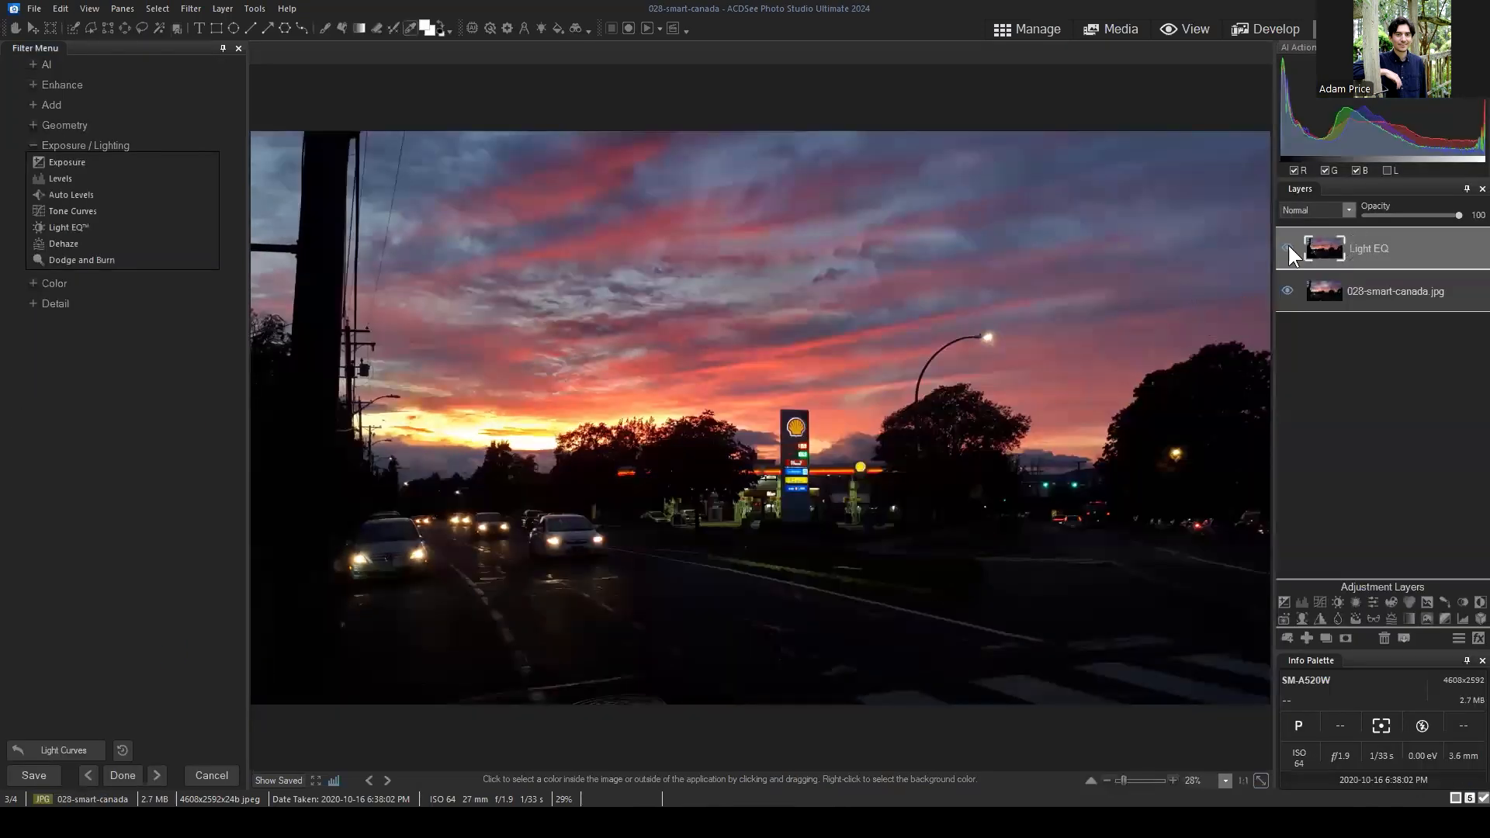
Compare the photo with and without the Light EQ layer, leaving the layer shown.
{"action": "right_click", "coordinate": [1288, 245]}
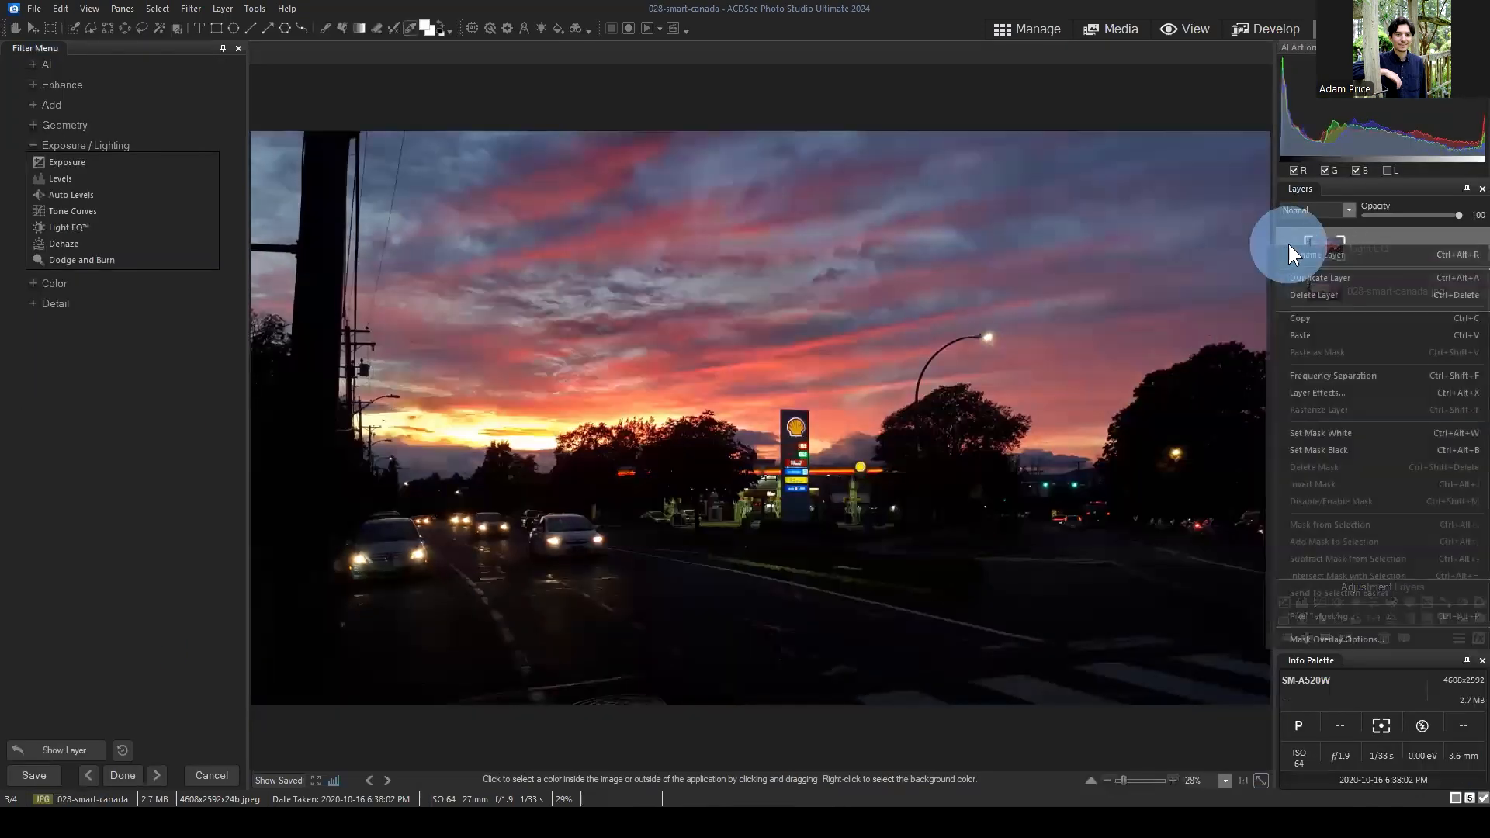
{"action": "left_click", "coordinate": [1301, 234]}
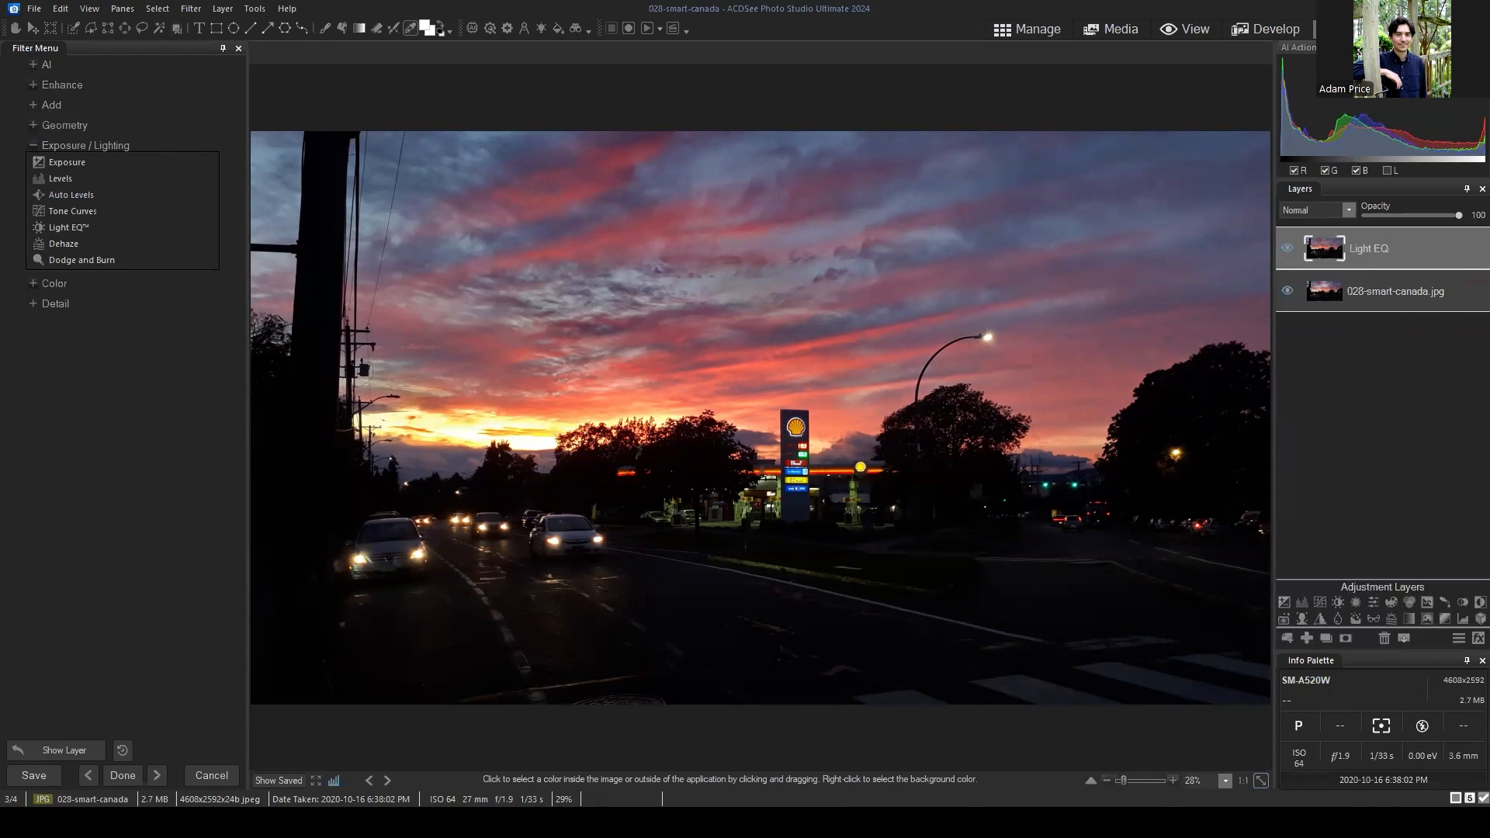
{"action": "left_click", "coordinate": [1396, 249]}
{"action": "left_click", "coordinate": [1286, 247]}
{"action": "left_click", "coordinate": [1286, 247]}
{"action": "left_click", "coordinate": [1384, 239]}
{"action": "left_click", "coordinate": [33, 11]}
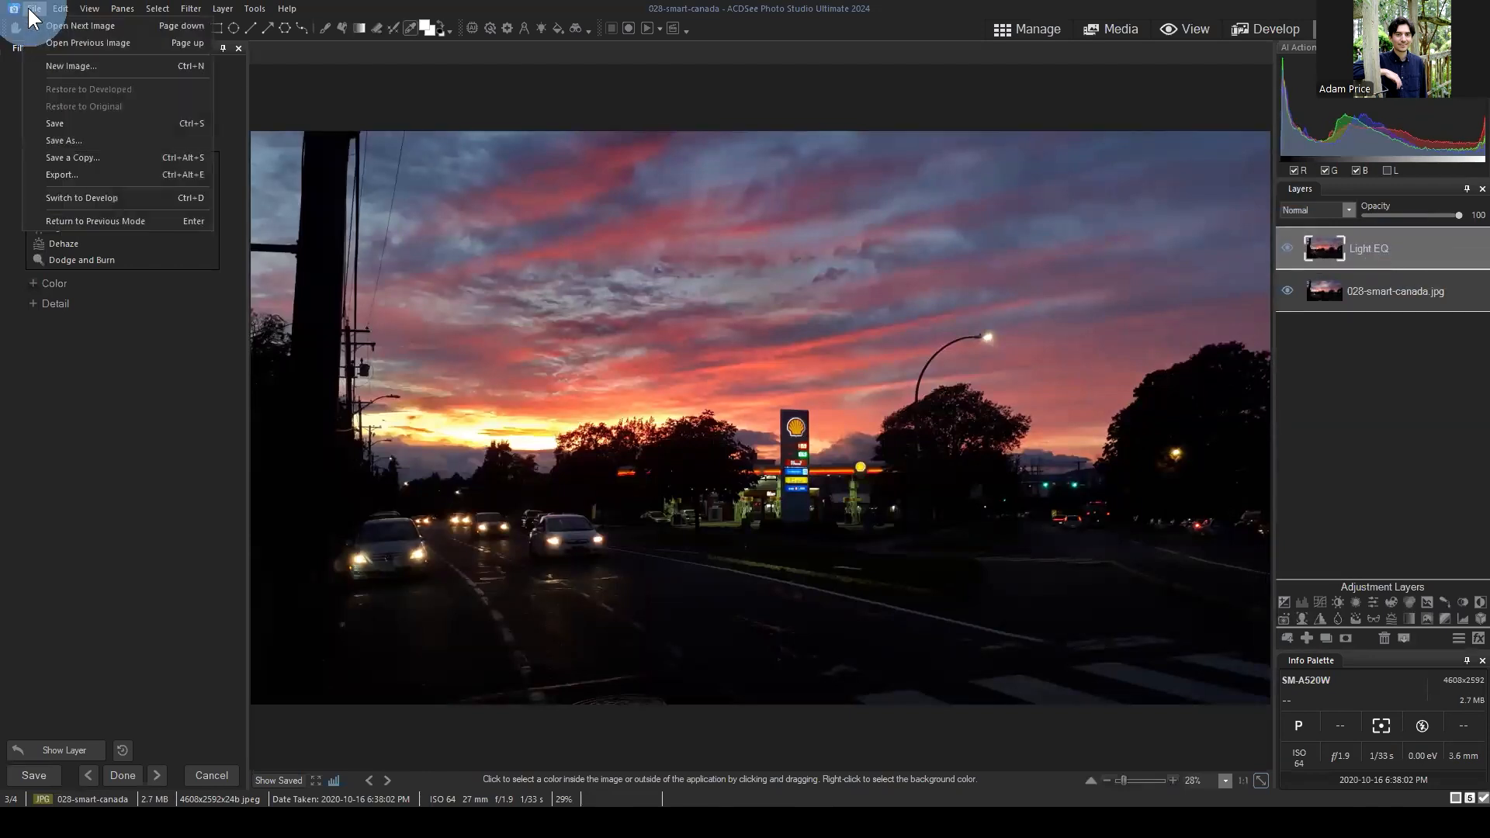
{"action": "left_click", "coordinate": [70, 135]}
{"action": "left_click", "coordinate": [814, 410]}
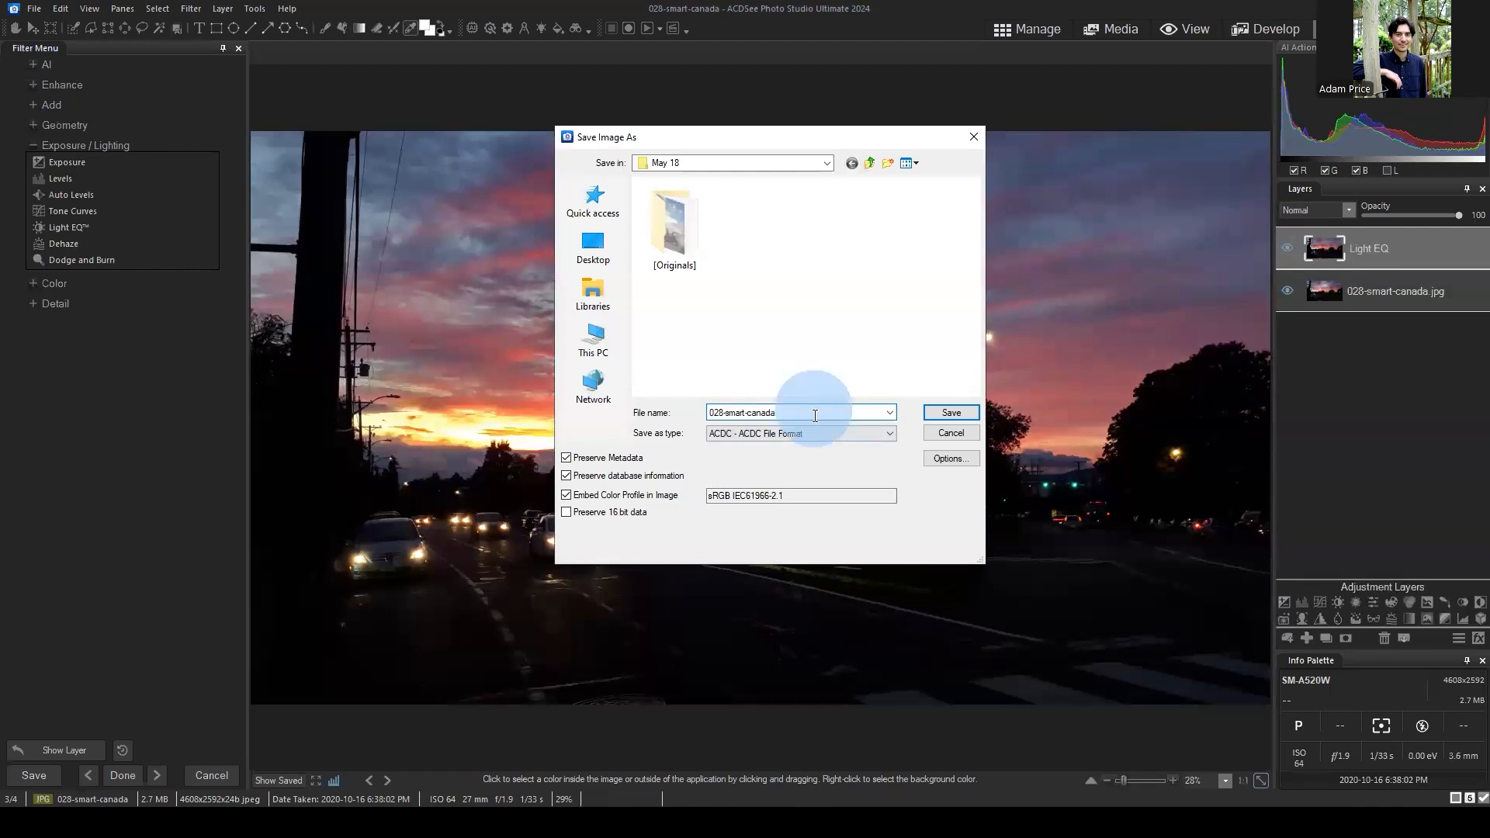
{"action": "left_click_drag", "start_coordinate": [810, 414], "coordinate": [645, 404]}
{"action": "left_click", "coordinate": [802, 416]}
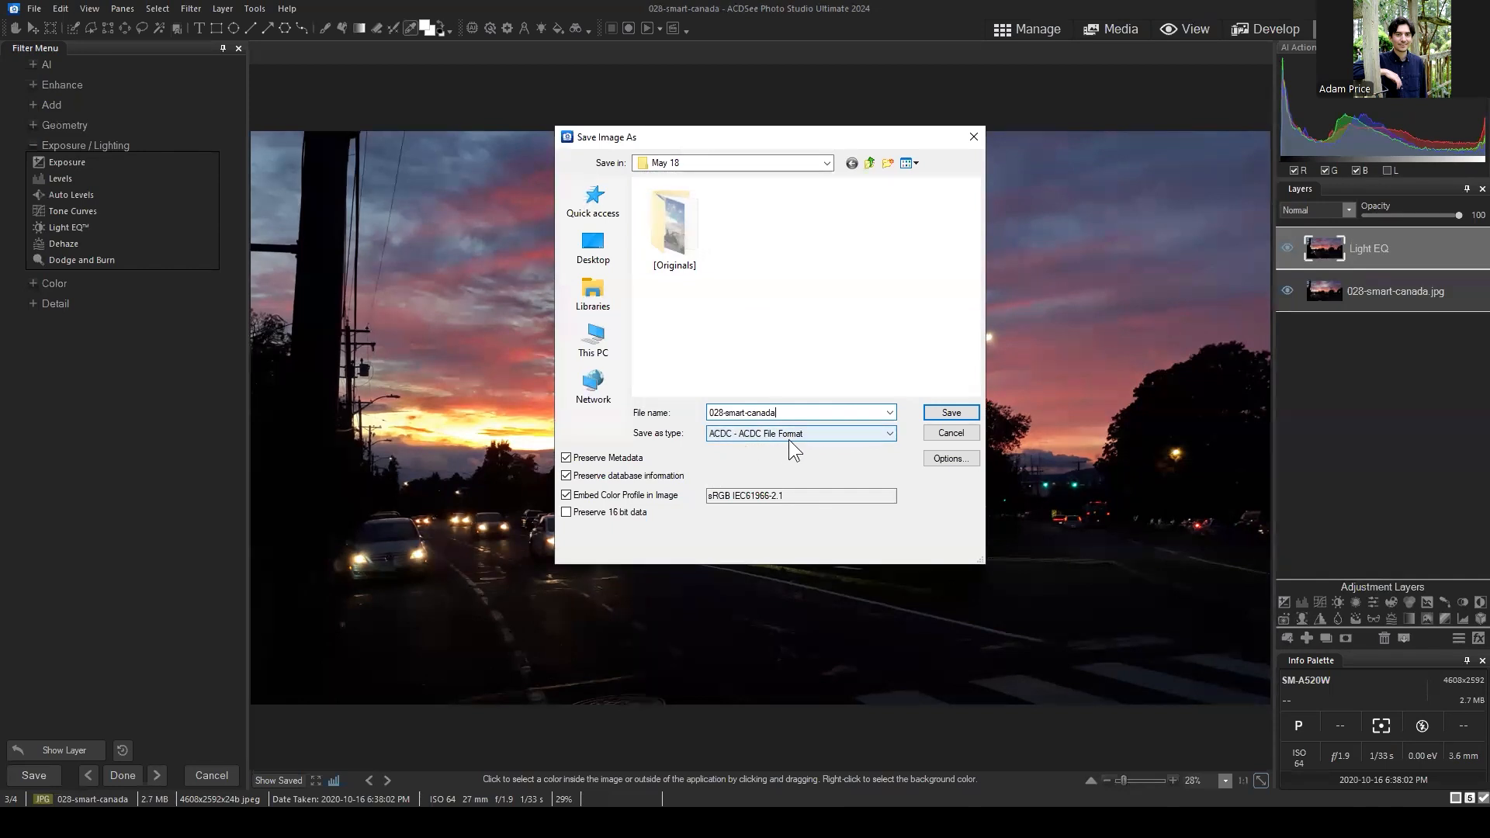
{"action": "left_click", "coordinate": [950, 432]}
{"action": "left_click", "coordinate": [1367, 390]}
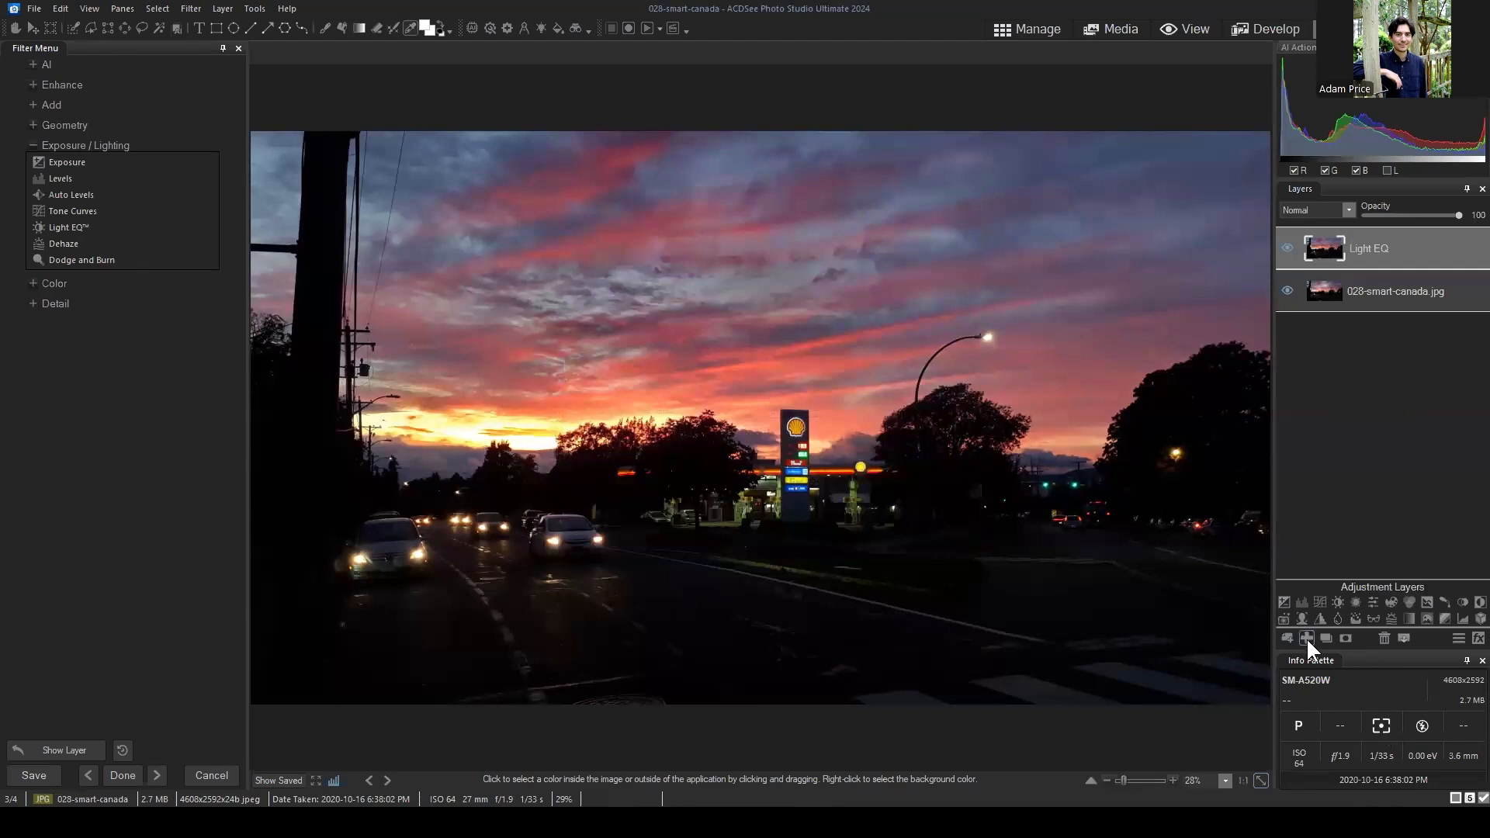
Add a Vignette adjustment layer above the Light EQ layer and set its strength to 16.
{"action": "left_click", "coordinate": [1426, 618]}
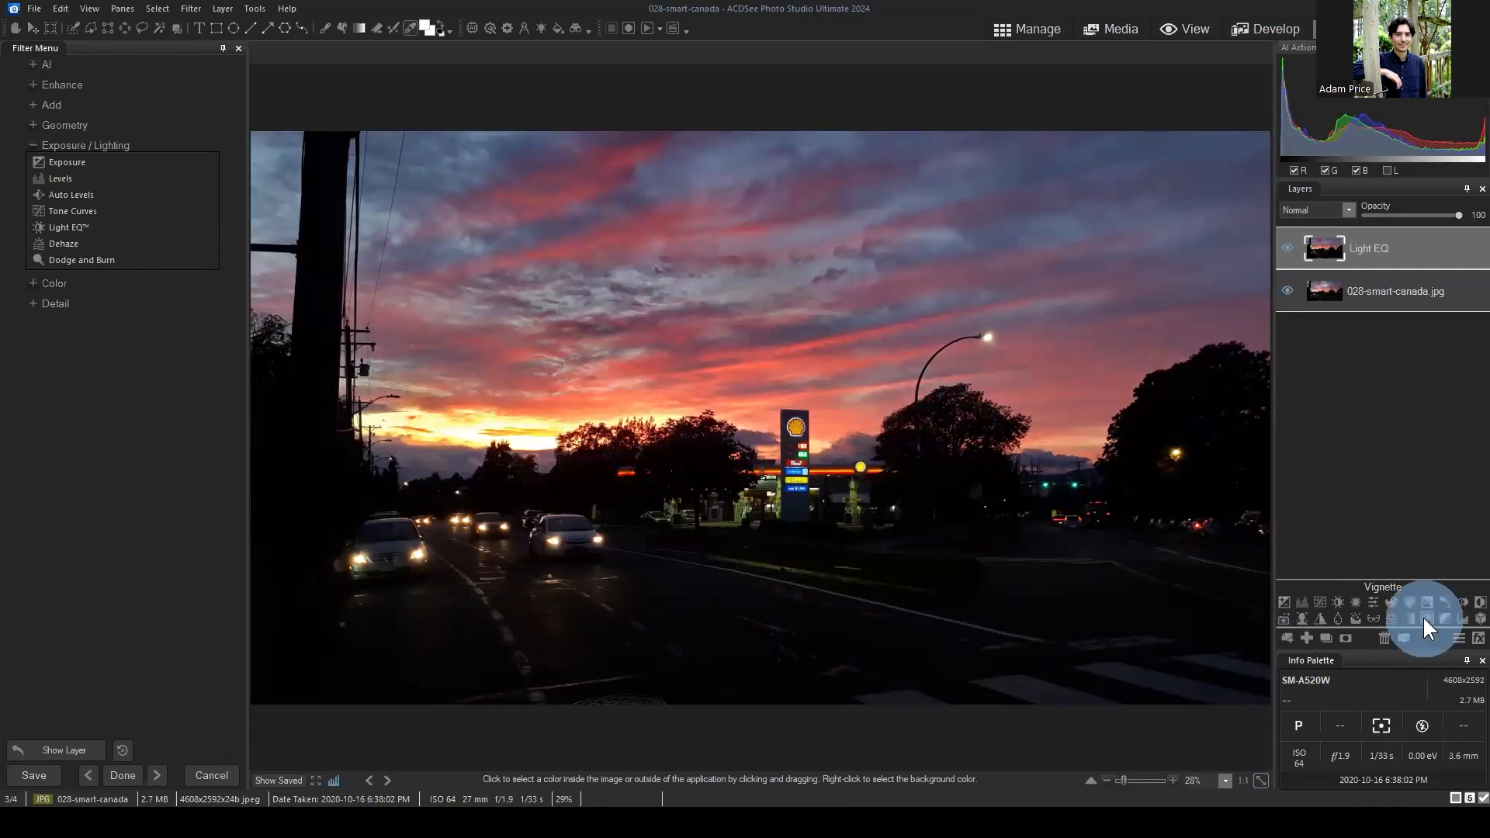
{"action": "left_click", "coordinate": [1356, 525]}
{"action": "left_click_drag", "start_coordinate": [1354, 525], "coordinate": [1307, 525]}
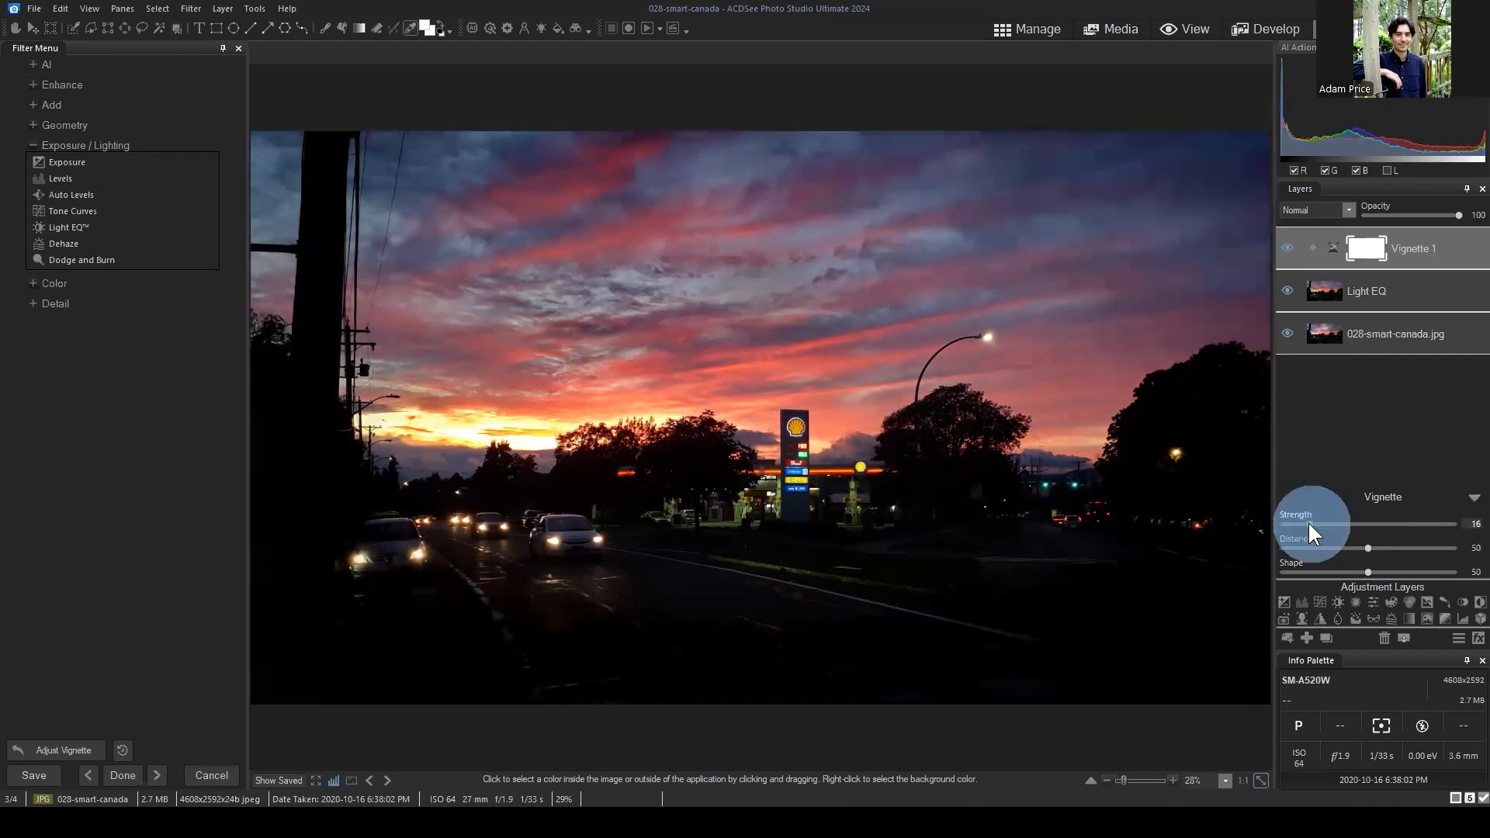
{"action": "left_click", "coordinate": [1472, 497]}
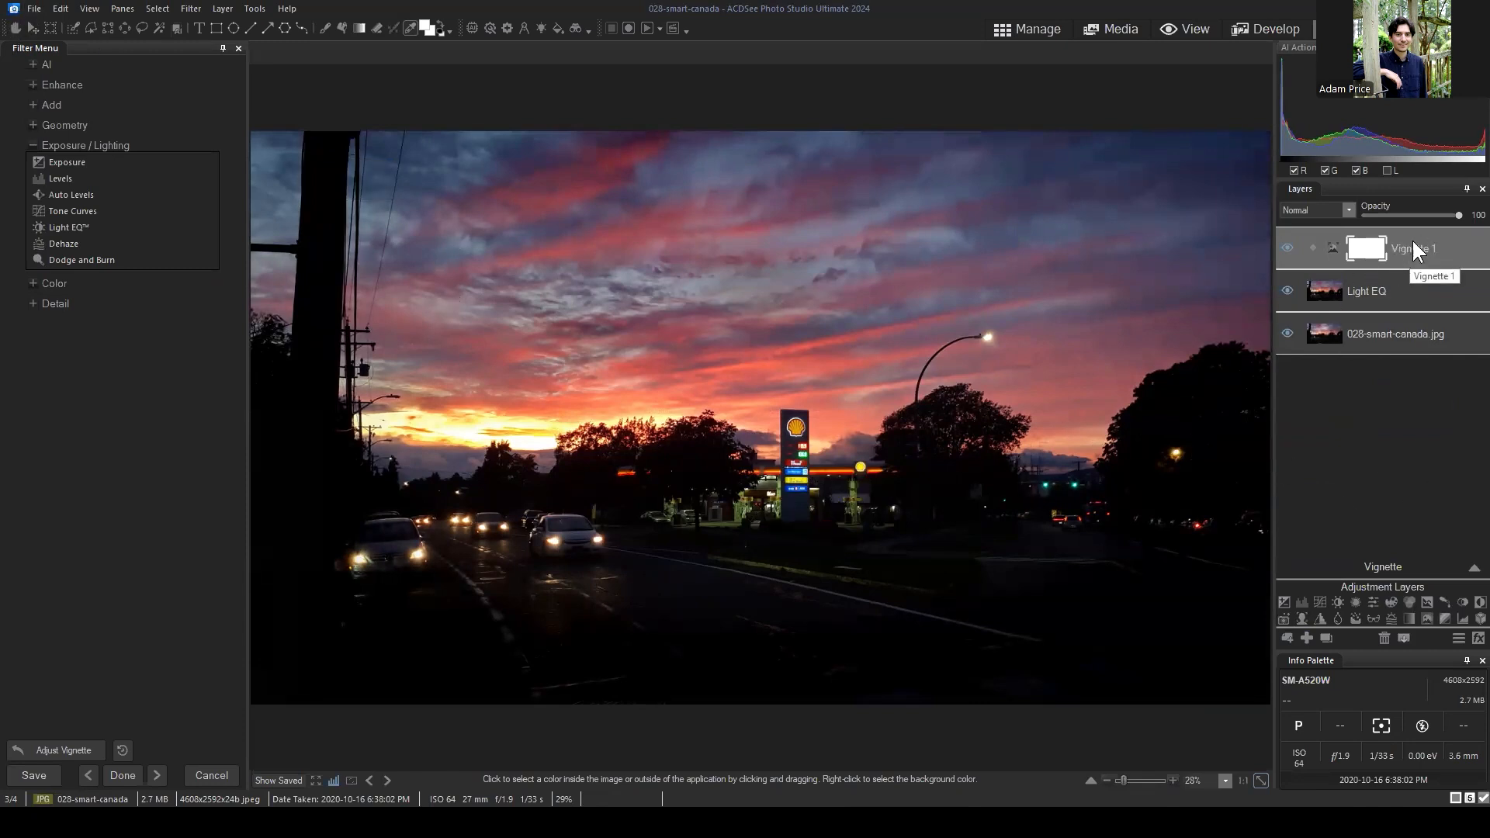
{"action": "left_click", "coordinate": [1471, 569]}
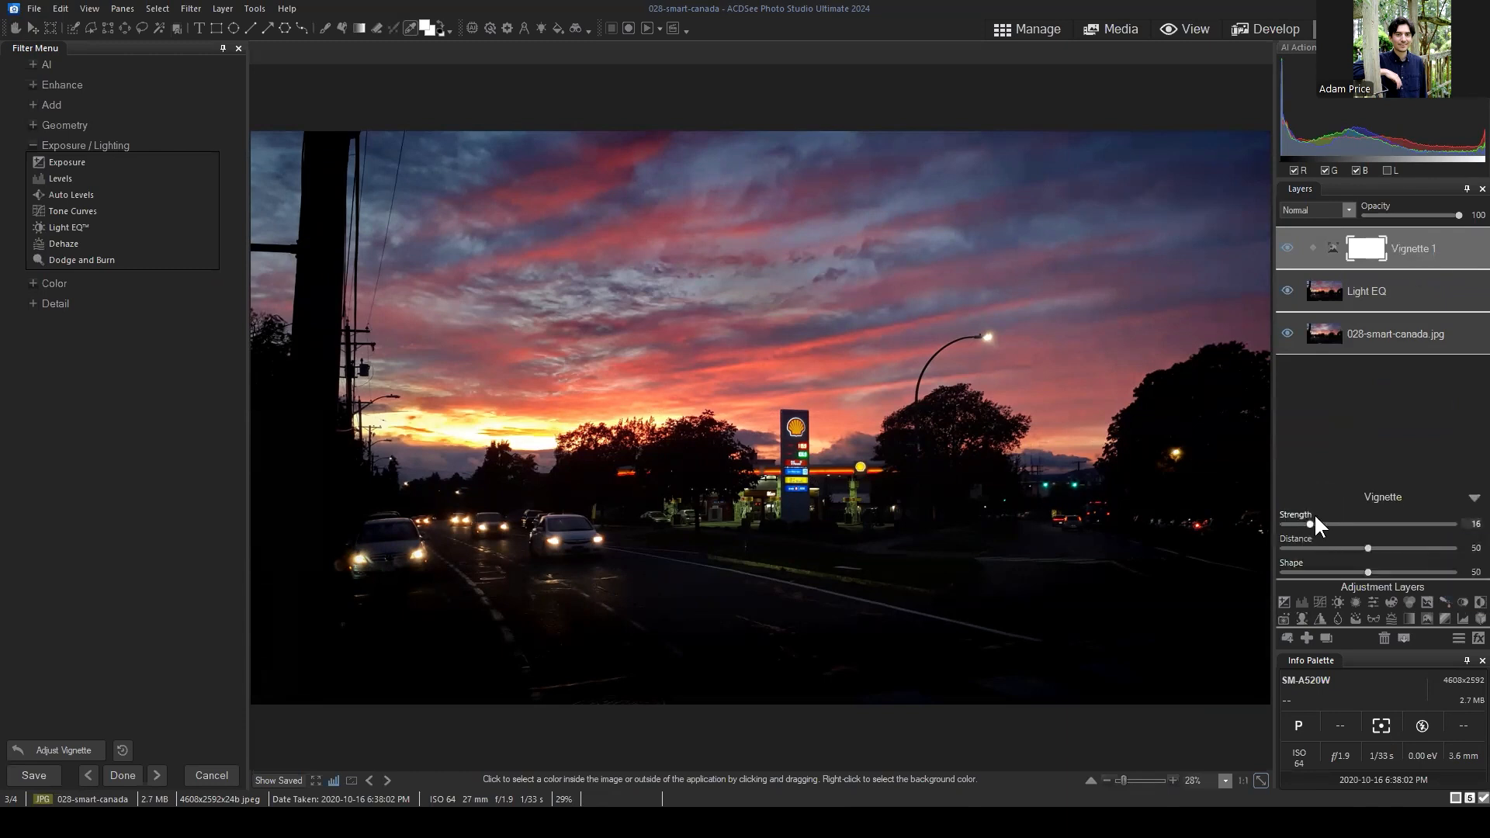
{"action": "left_click", "coordinate": [1473, 497]}
Save the layered image in the May 18 folder as 028-smart-canada-editable in ACDC File Format.
{"action": "left_click", "coordinate": [34, 8]}
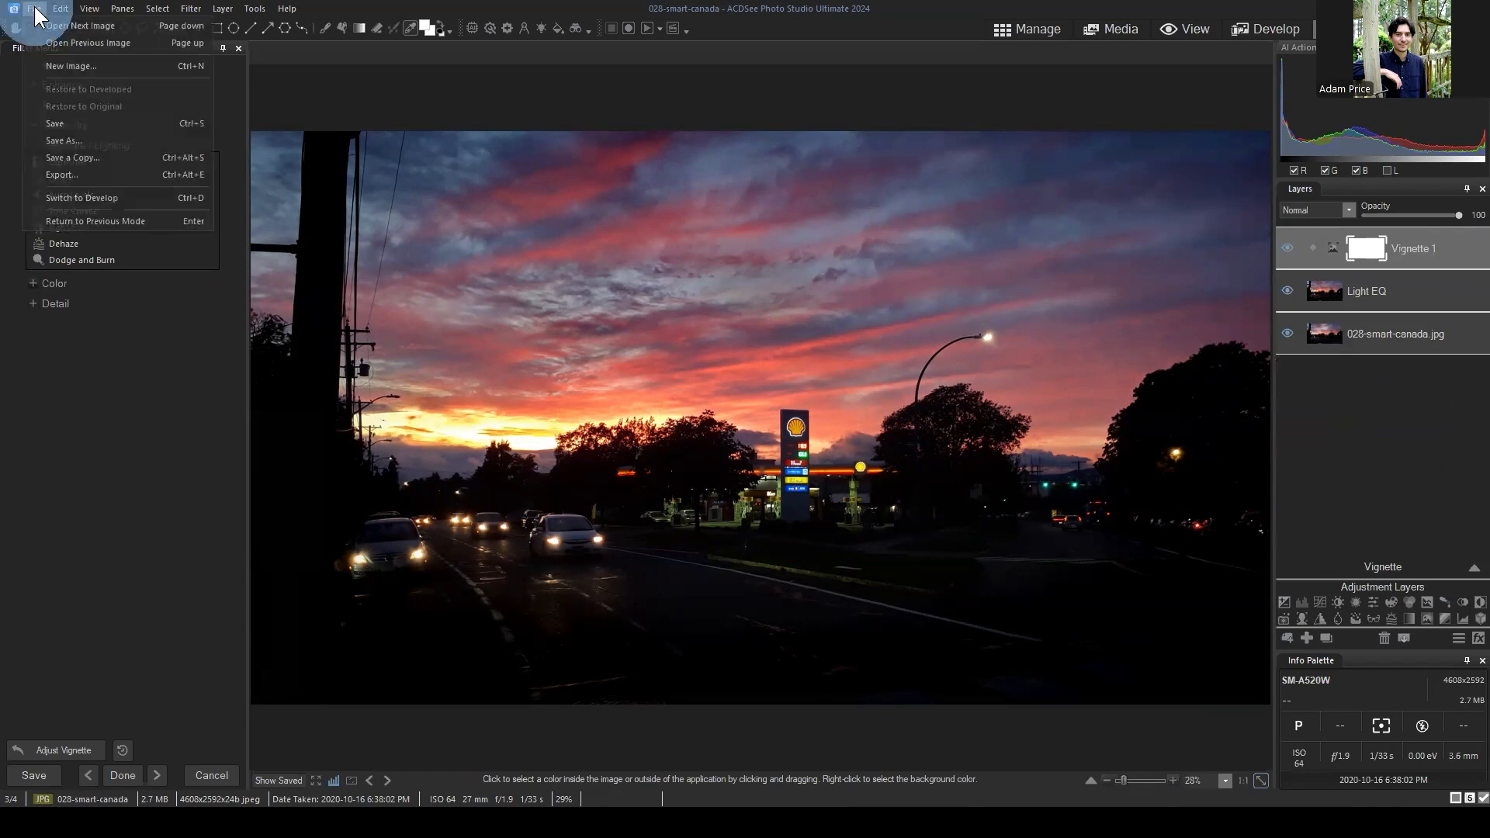
{"action": "left_click", "coordinate": [61, 140]}
{"action": "left_click", "coordinate": [797, 412]}
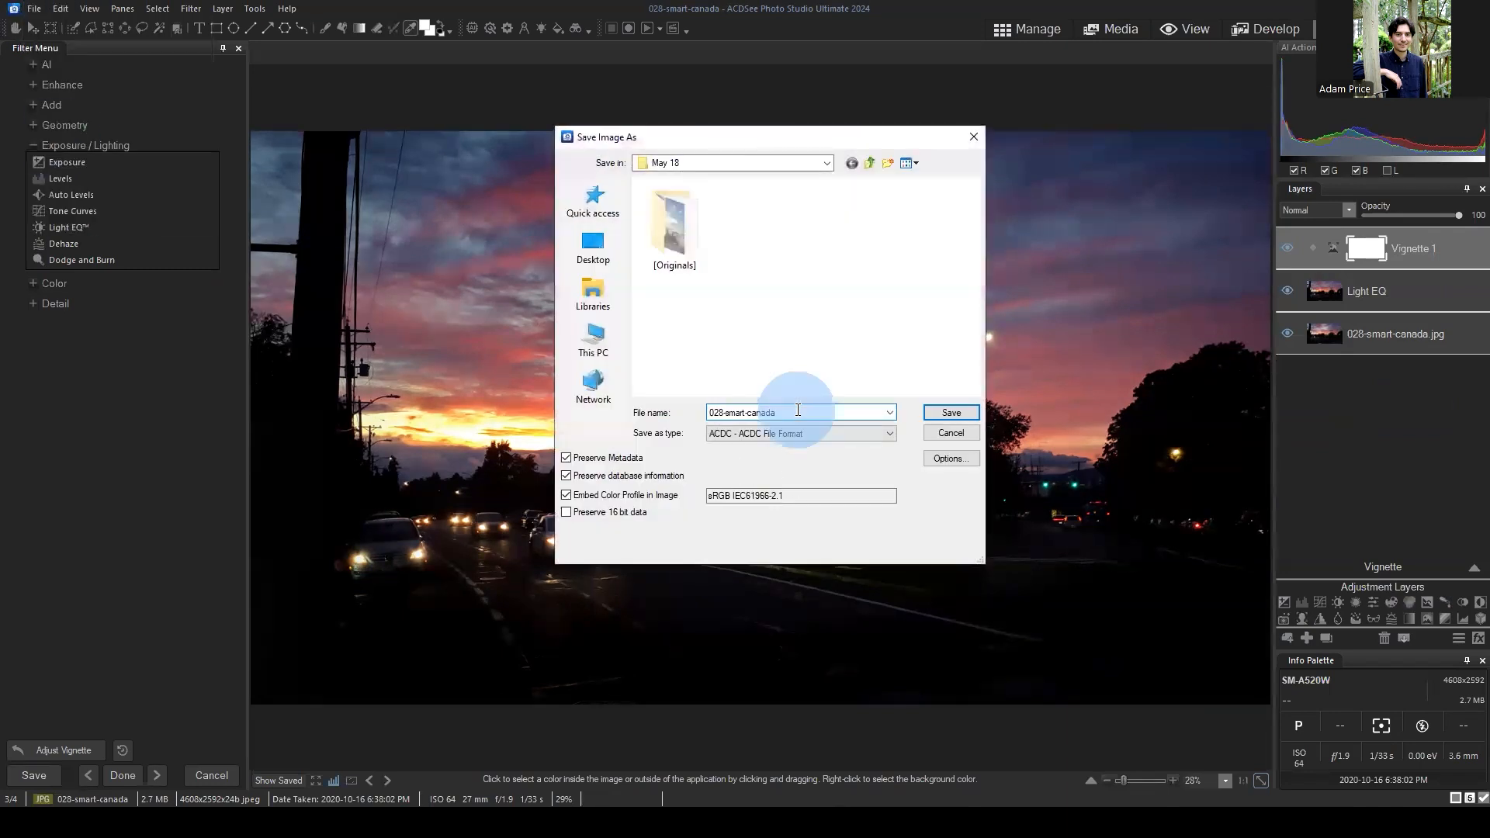
{"action": "left_click", "coordinate": [825, 411]}
{"action": "type", "text": "-editable"}
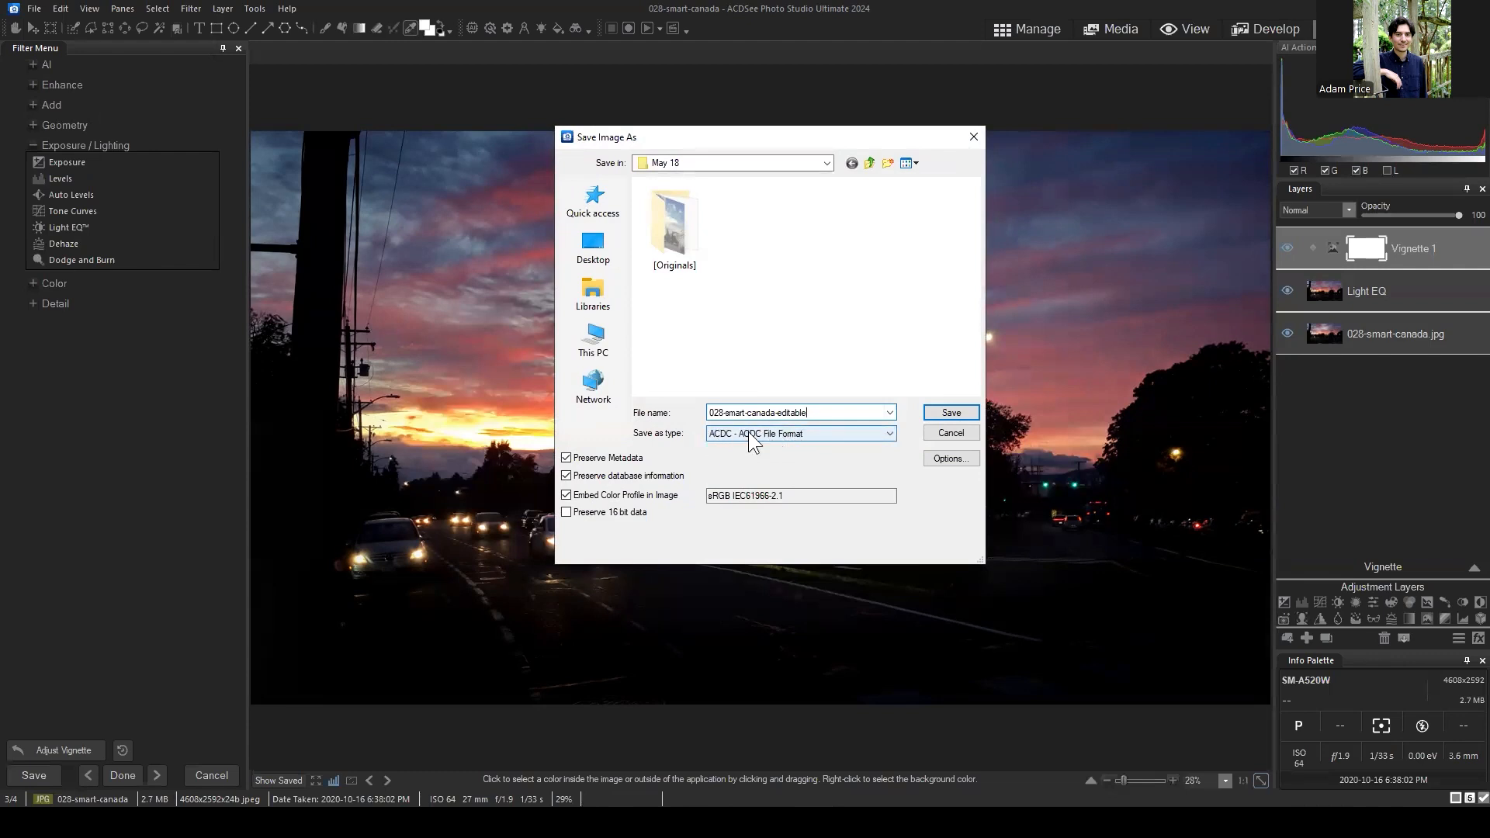
{"action": "left_click", "coordinate": [948, 412]}
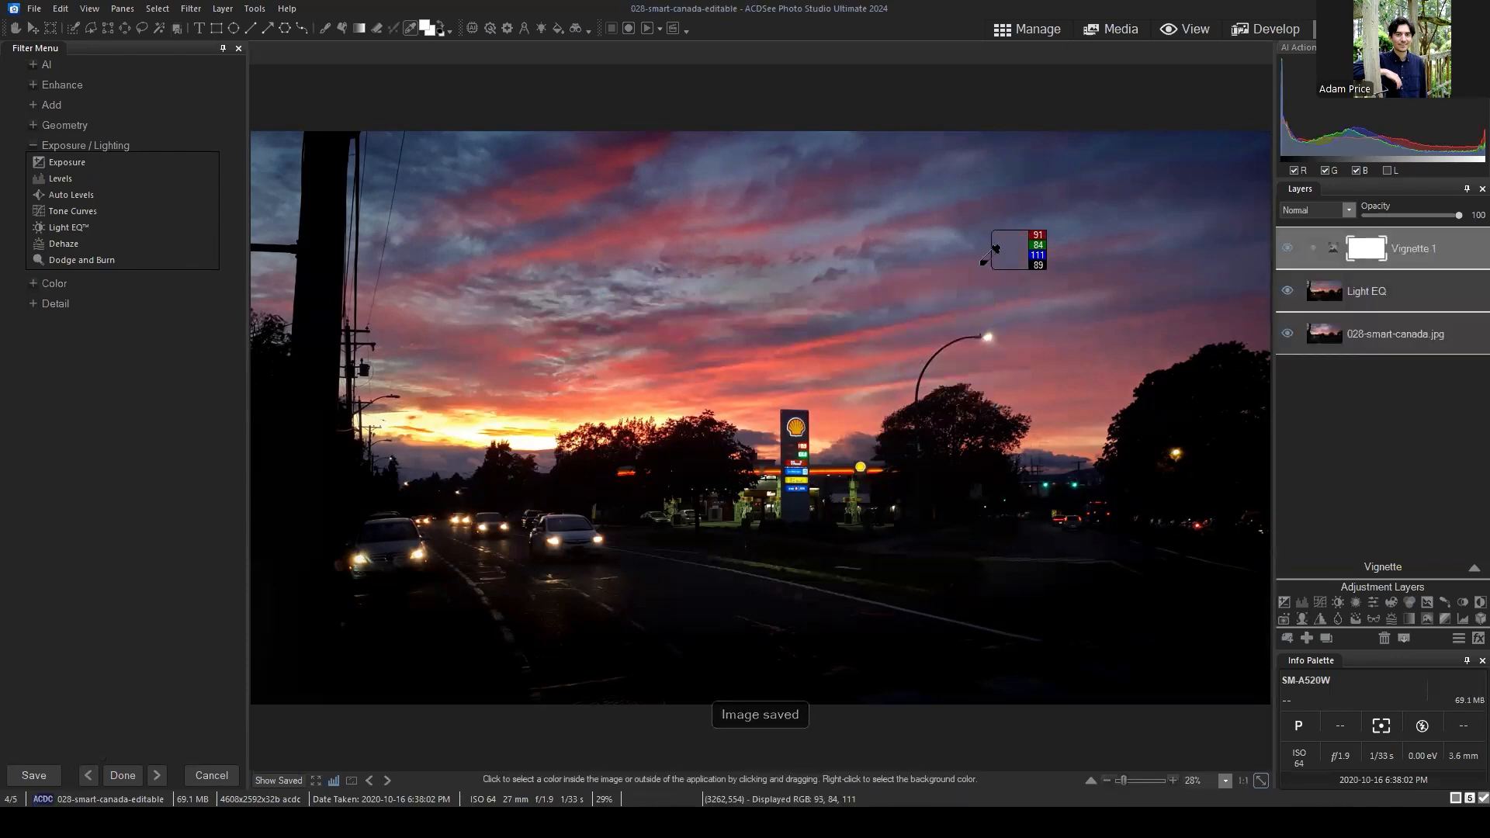
Return to Manage mode, locate the original and the saved ACDC file, and reopen 028-smart-canada-editable in Edit mode.
{"action": "left_click", "coordinate": [1024, 25]}
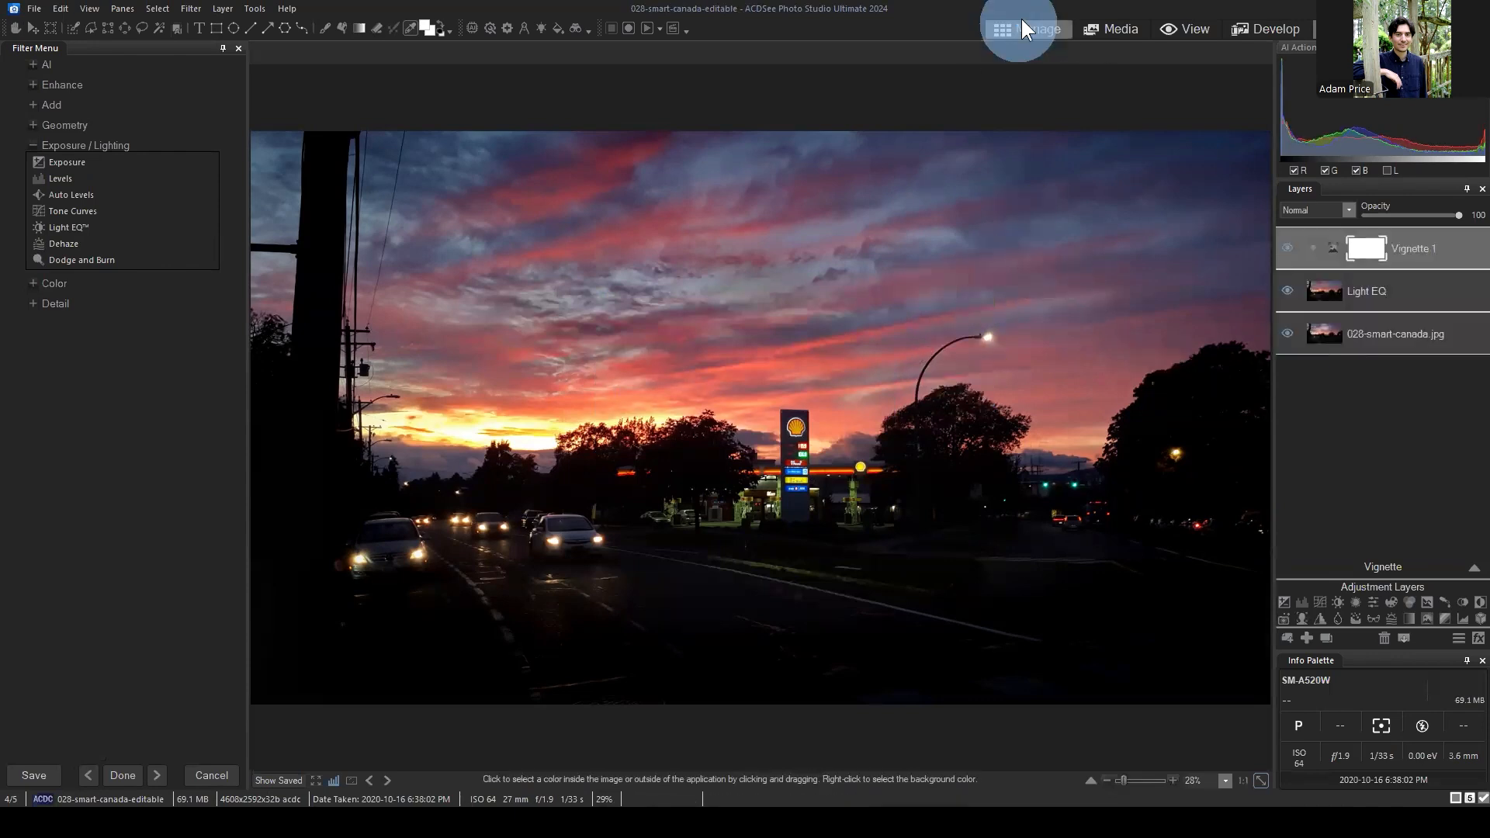
{"action": "left_click", "coordinate": [753, 439]}
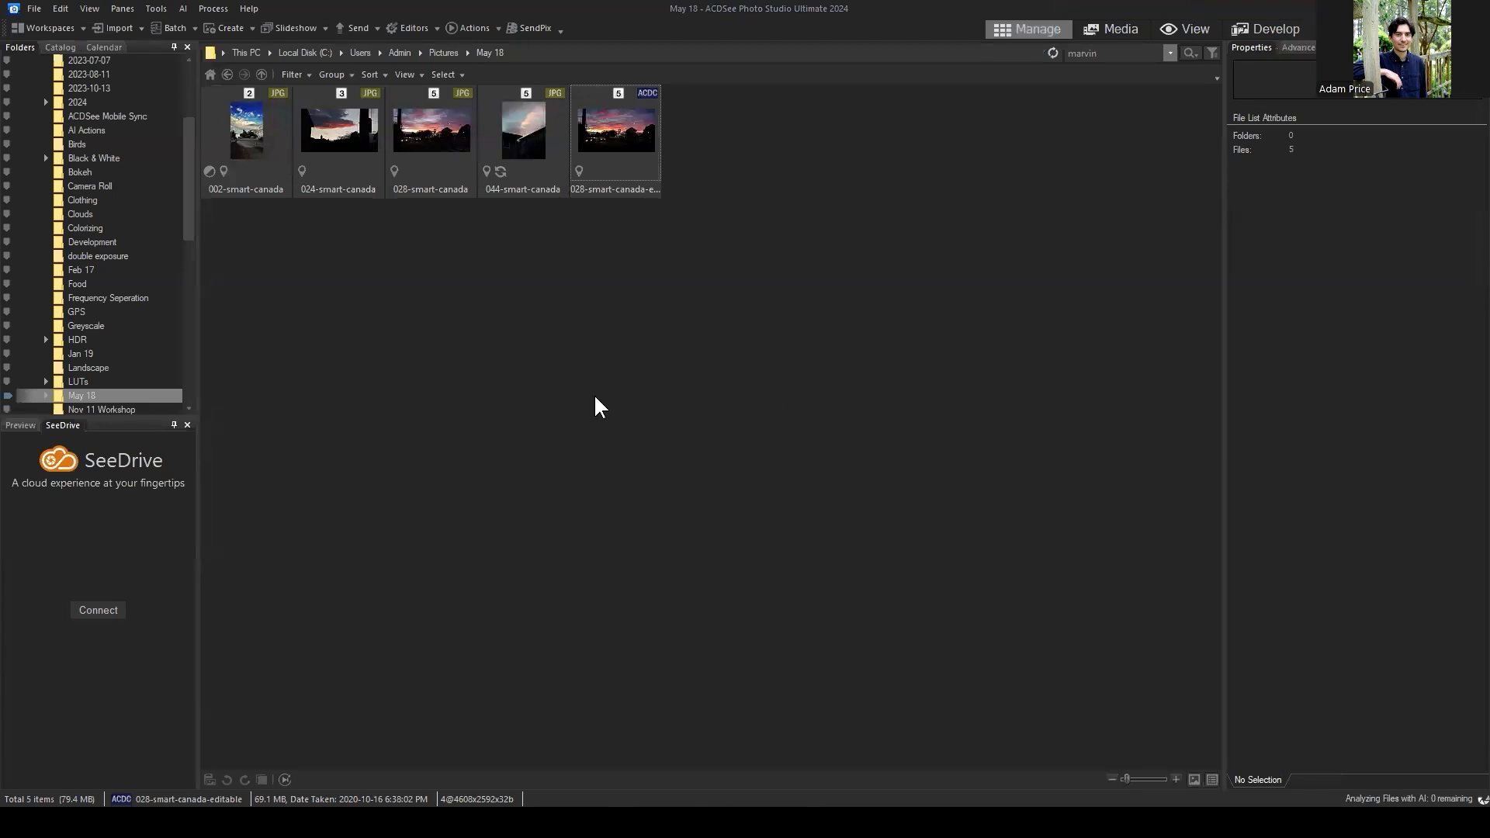
{"action": "left_click", "coordinate": [551, 452]}
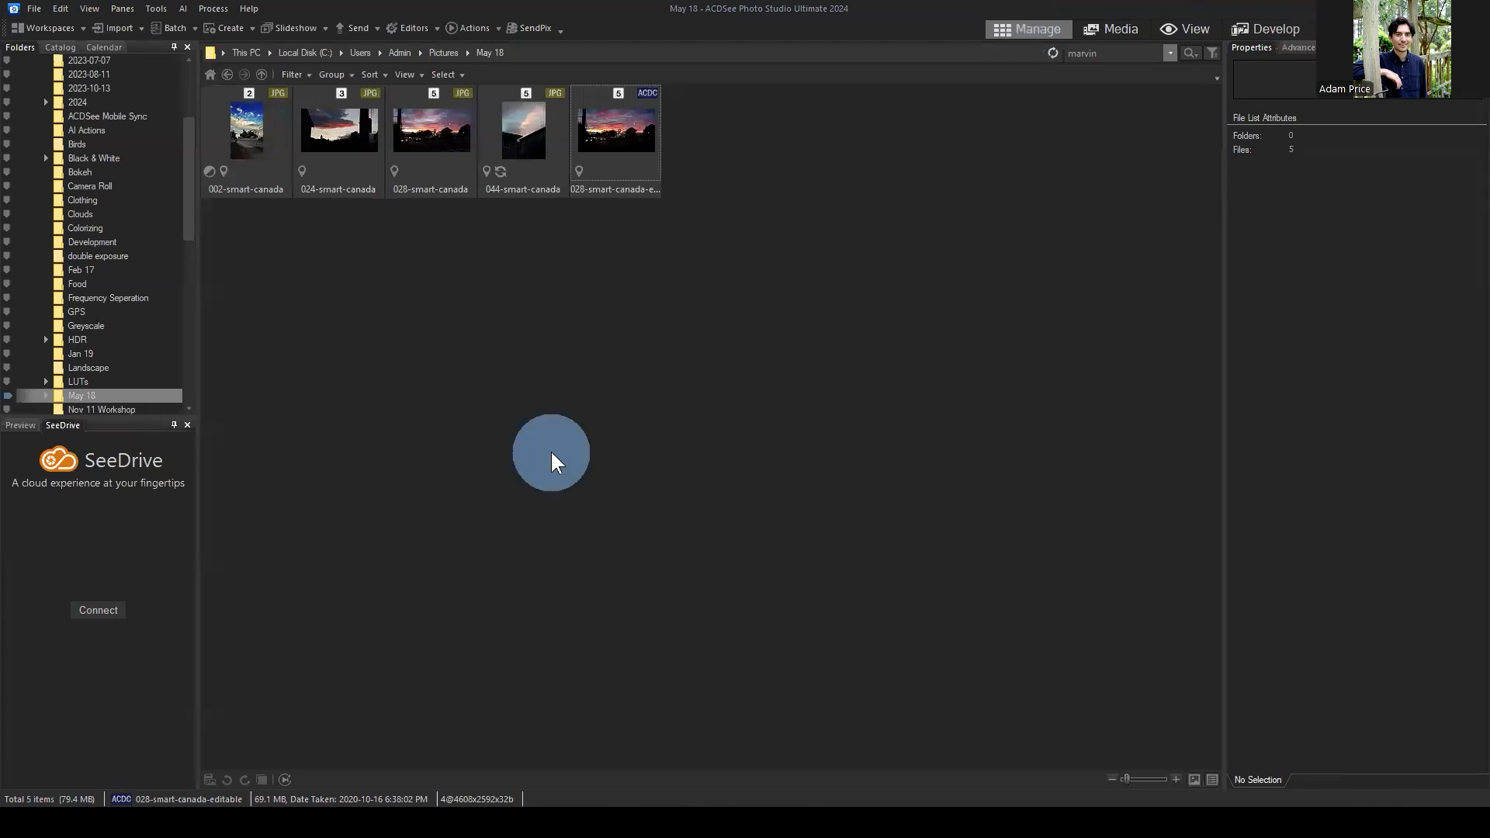
{"action": "left_click", "coordinate": [420, 123]}
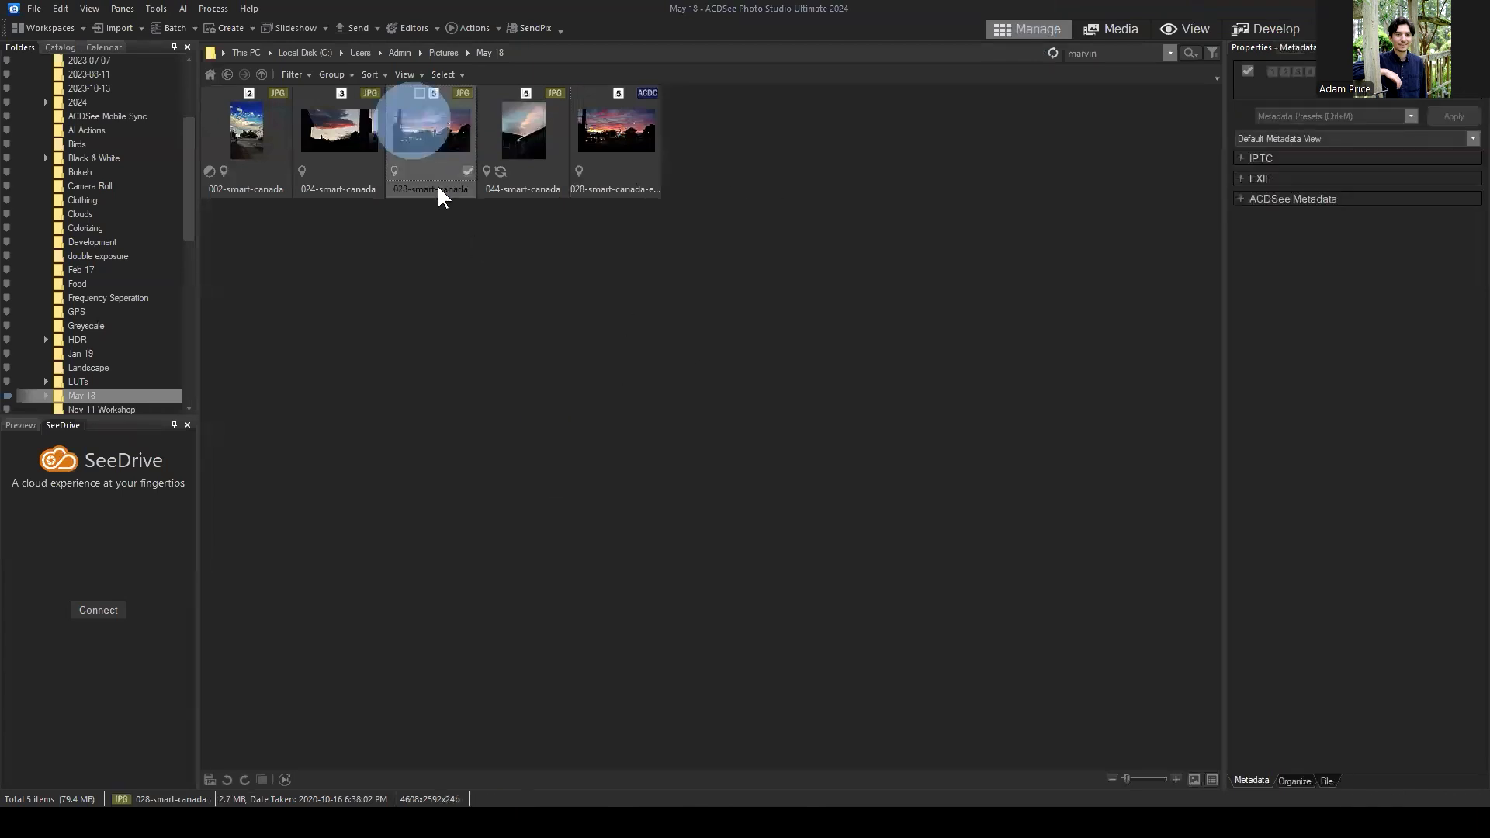
{"action": "left_click", "coordinate": [431, 128]}
{"action": "left_click", "coordinate": [623, 134]}
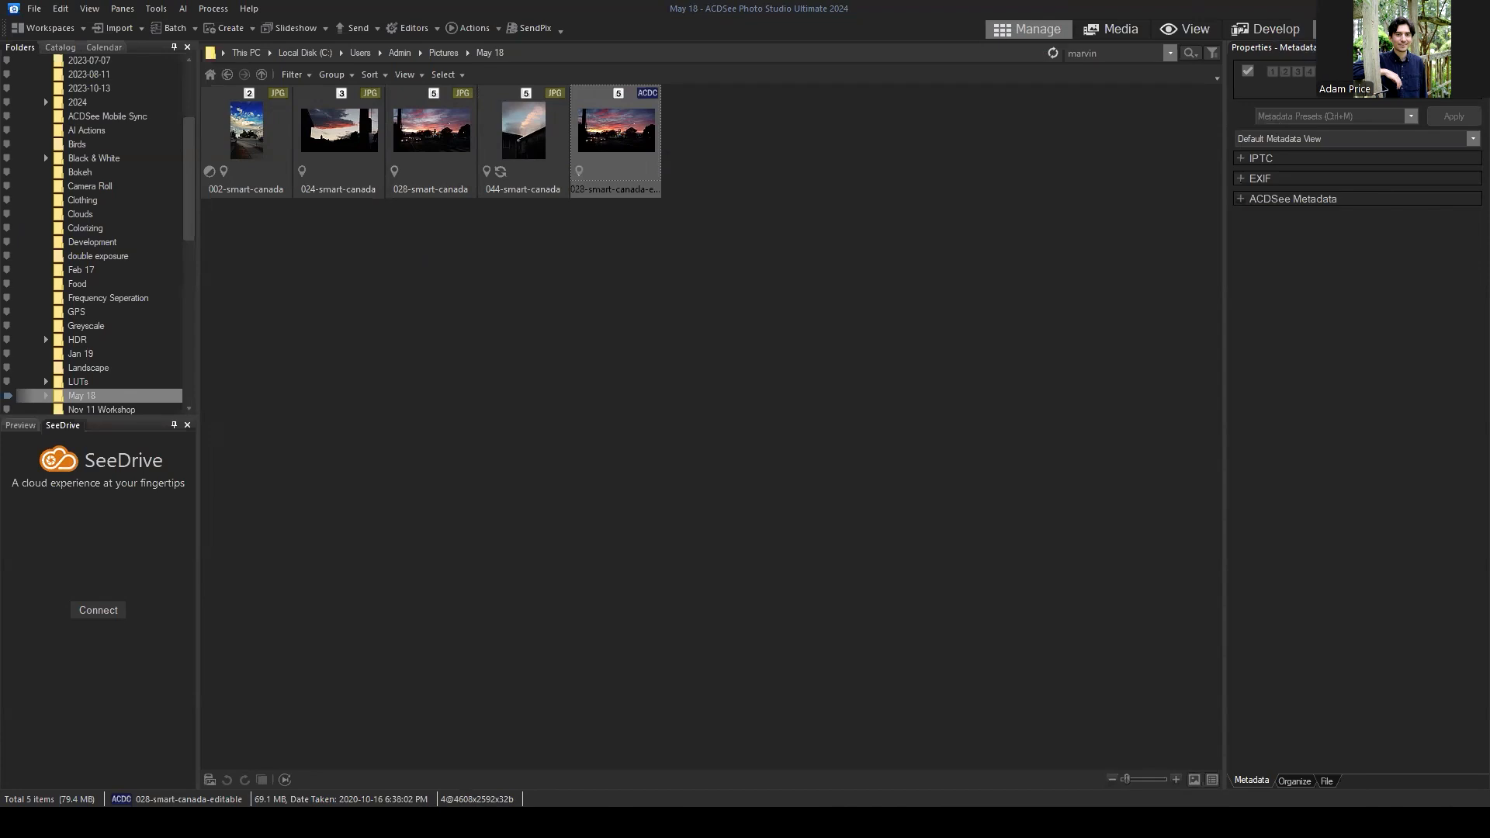
{"action": "key", "text": "ctrl+e"}
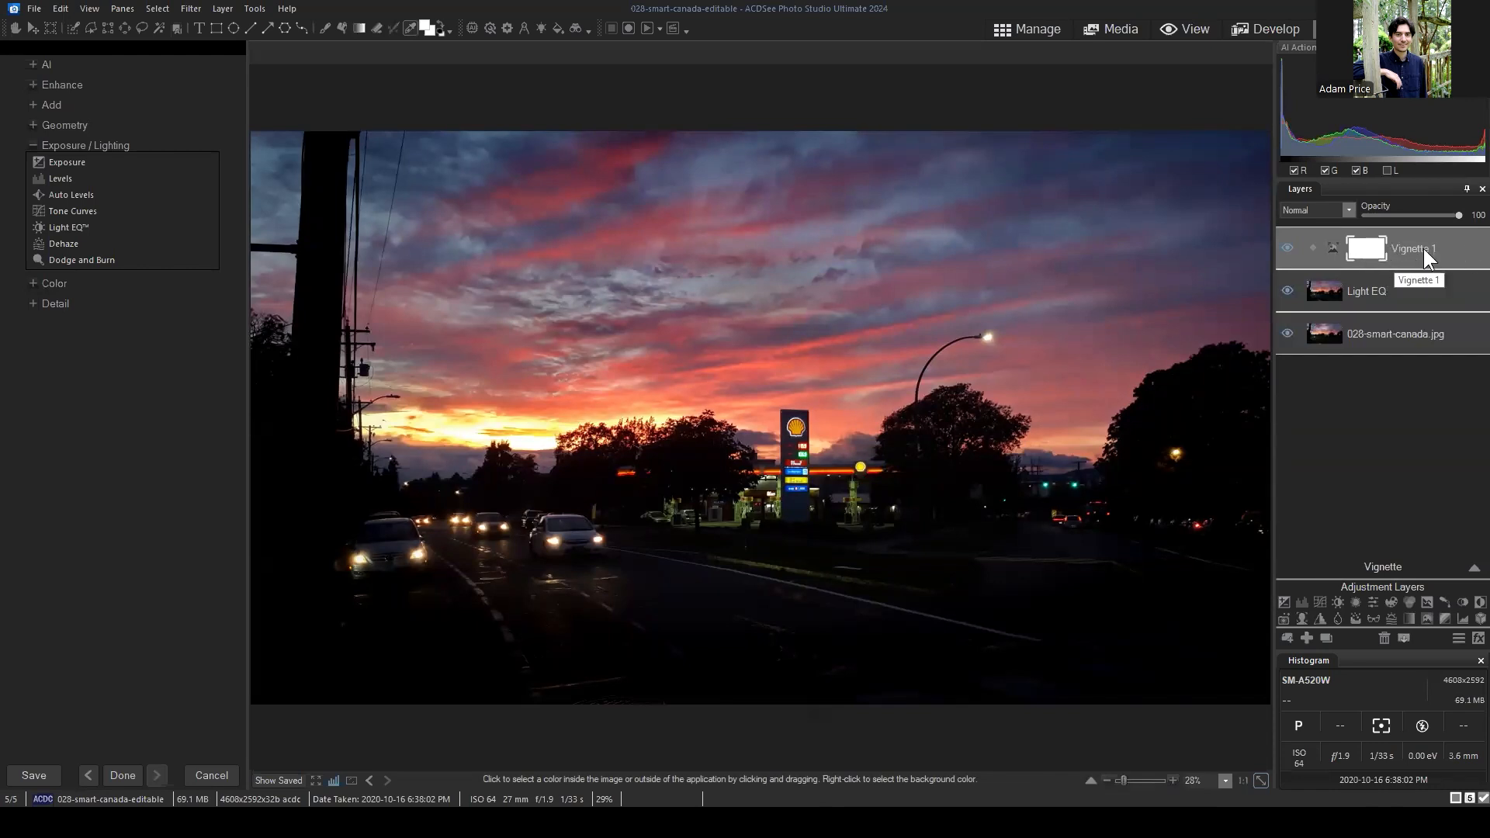
Set the Vignette 1 layer's strength to 15 and select the Light EQ layer.
{"action": "left_click", "coordinate": [1474, 567]}
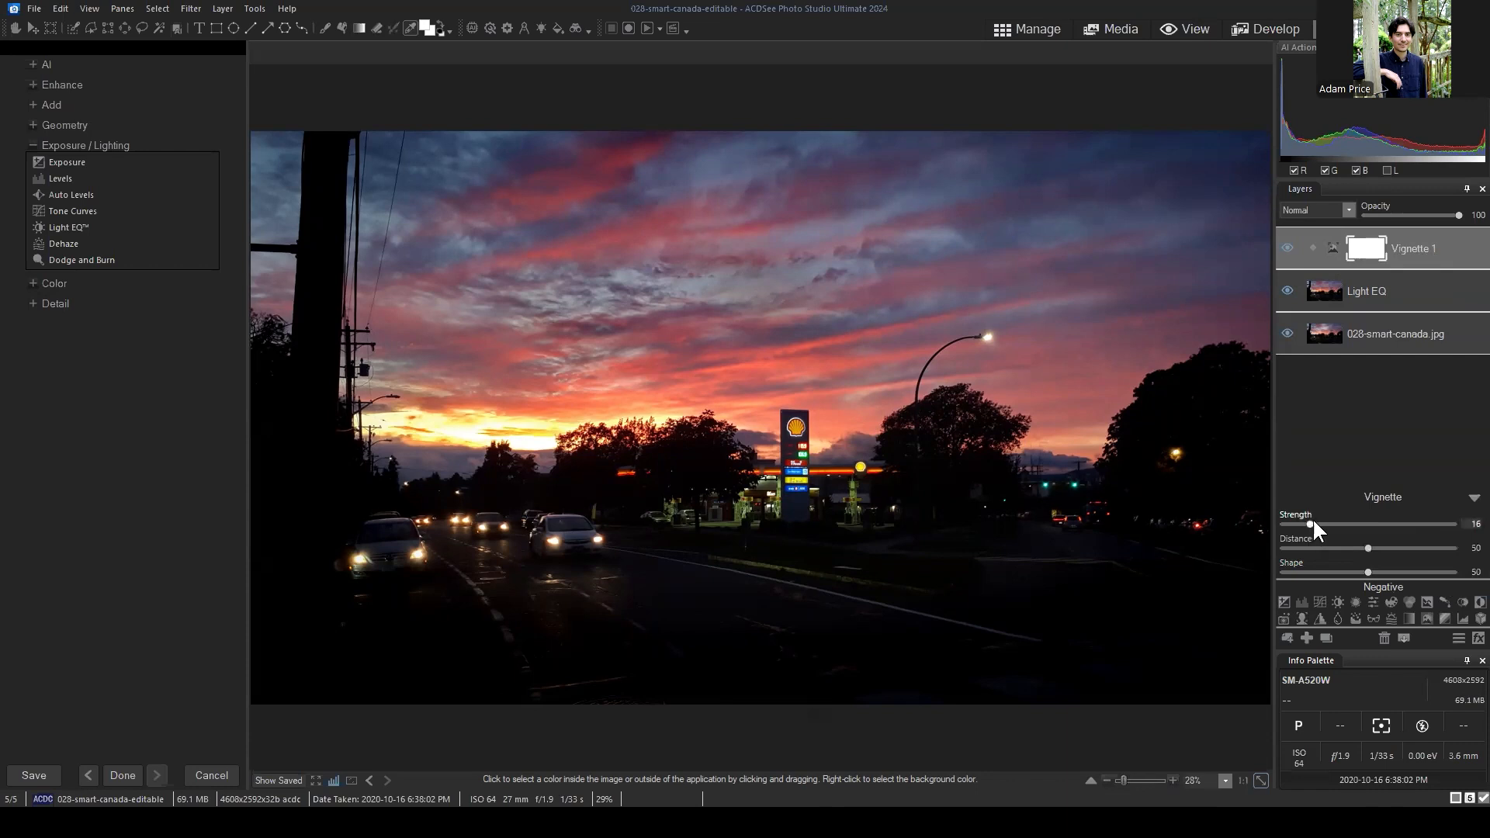
{"action": "left_click", "coordinate": [1424, 247]}
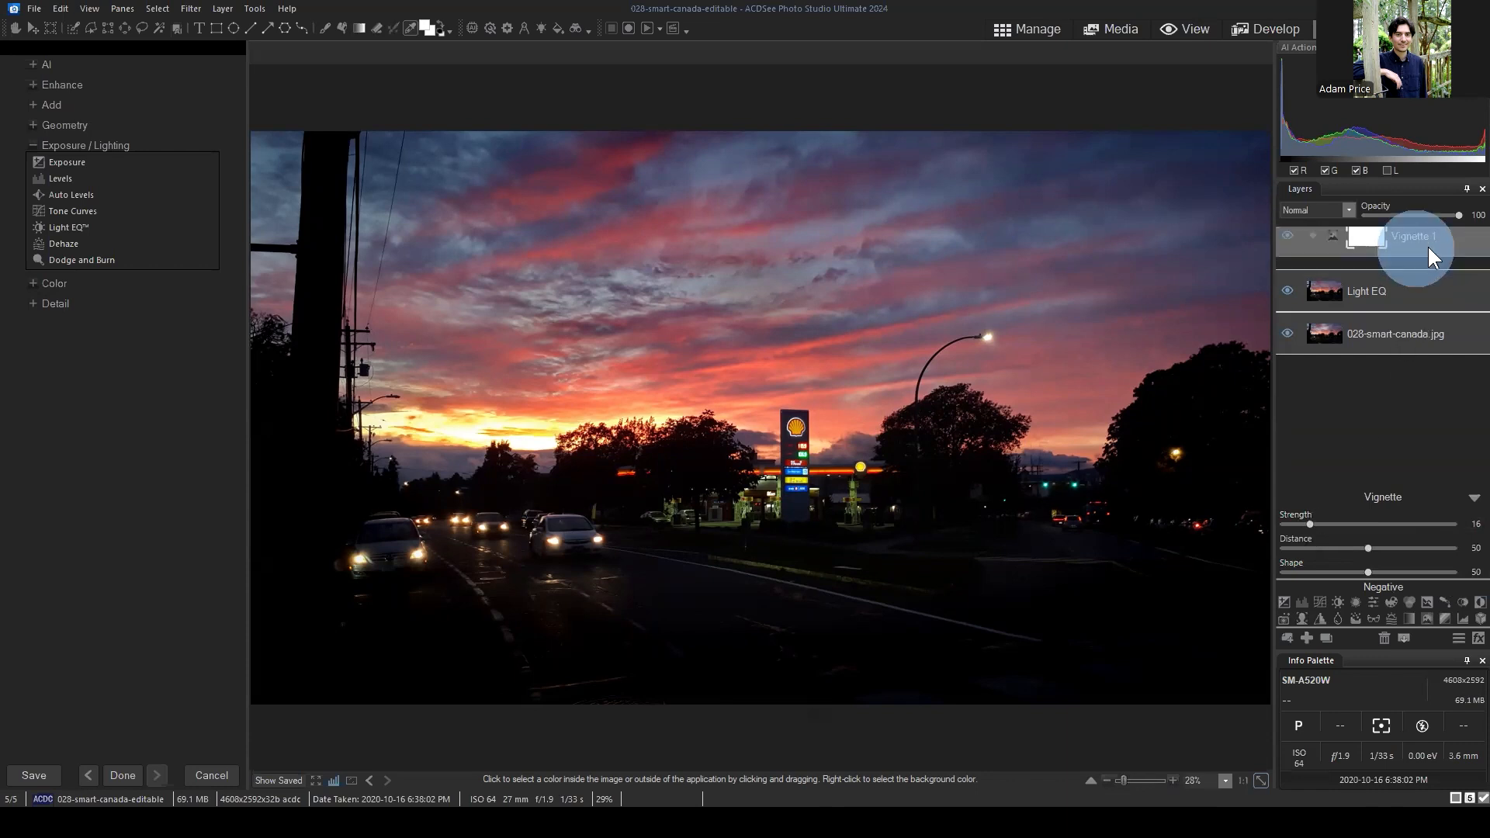
{"action": "left_click", "coordinate": [1312, 523]}
{"action": "mouse_move", "coordinate": [1311, 520]}
{"action": "left_mouse_down"}
{"action": "mouse_move", "coordinate": [1357, 525]}
{"action": "mouse_move", "coordinate": [1310, 524]}
{"action": "left_mouse_up"}
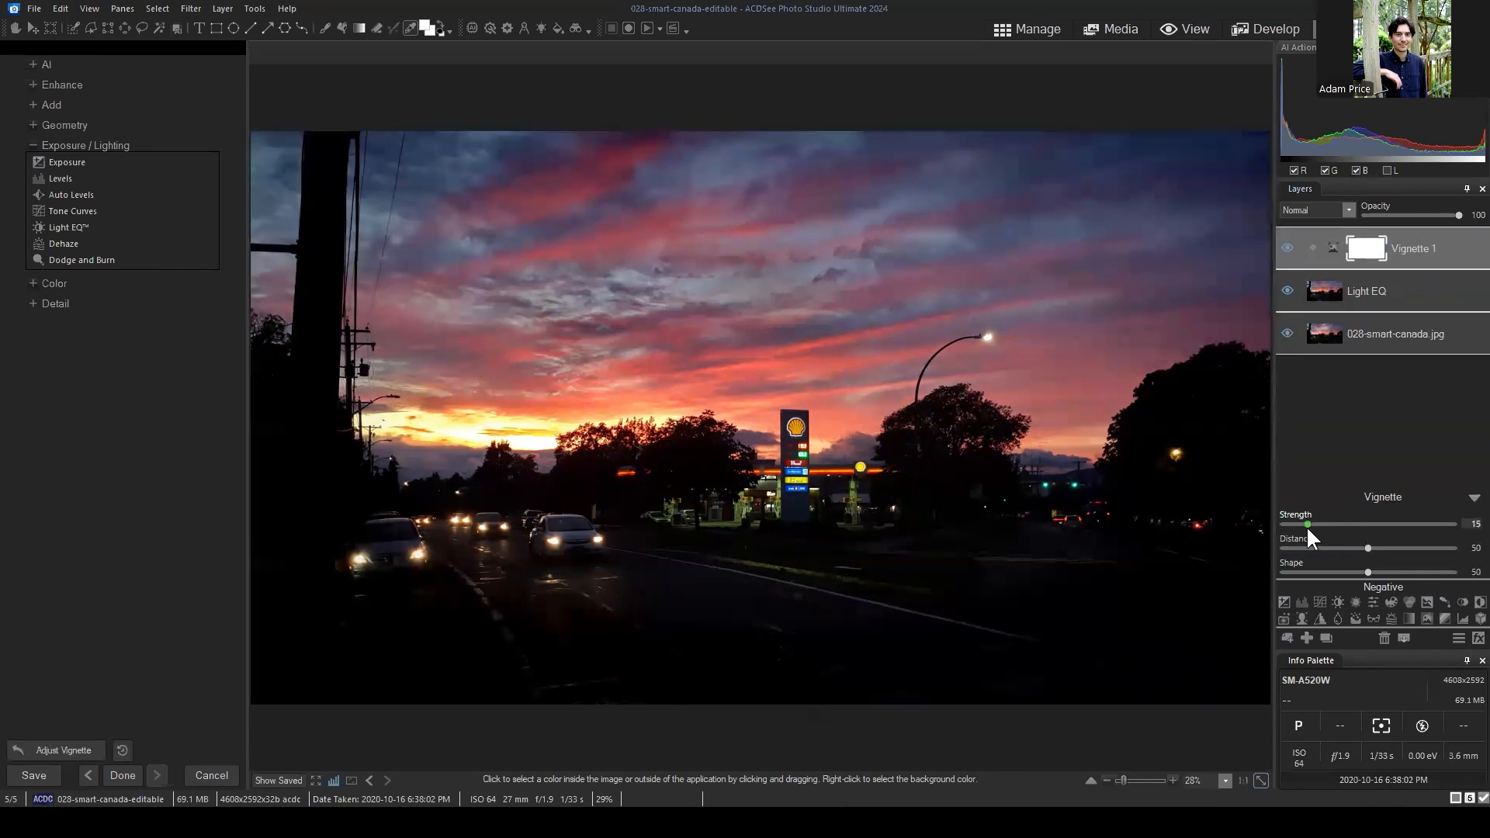
{"action": "left_click", "coordinate": [1468, 498]}
{"action": "left_click", "coordinate": [1375, 290]}
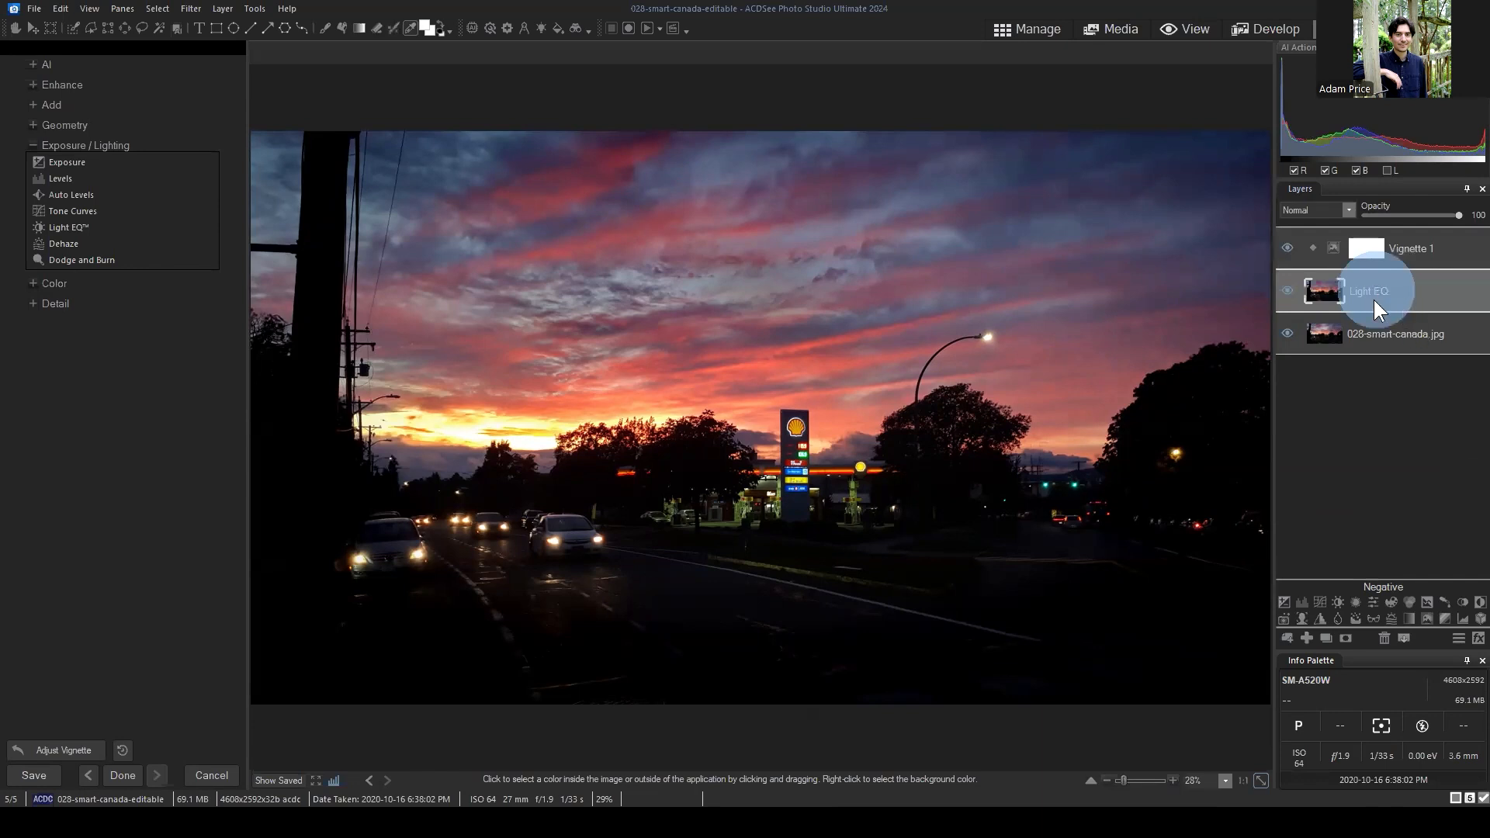
{"action": "left_click", "coordinate": [1389, 292]}
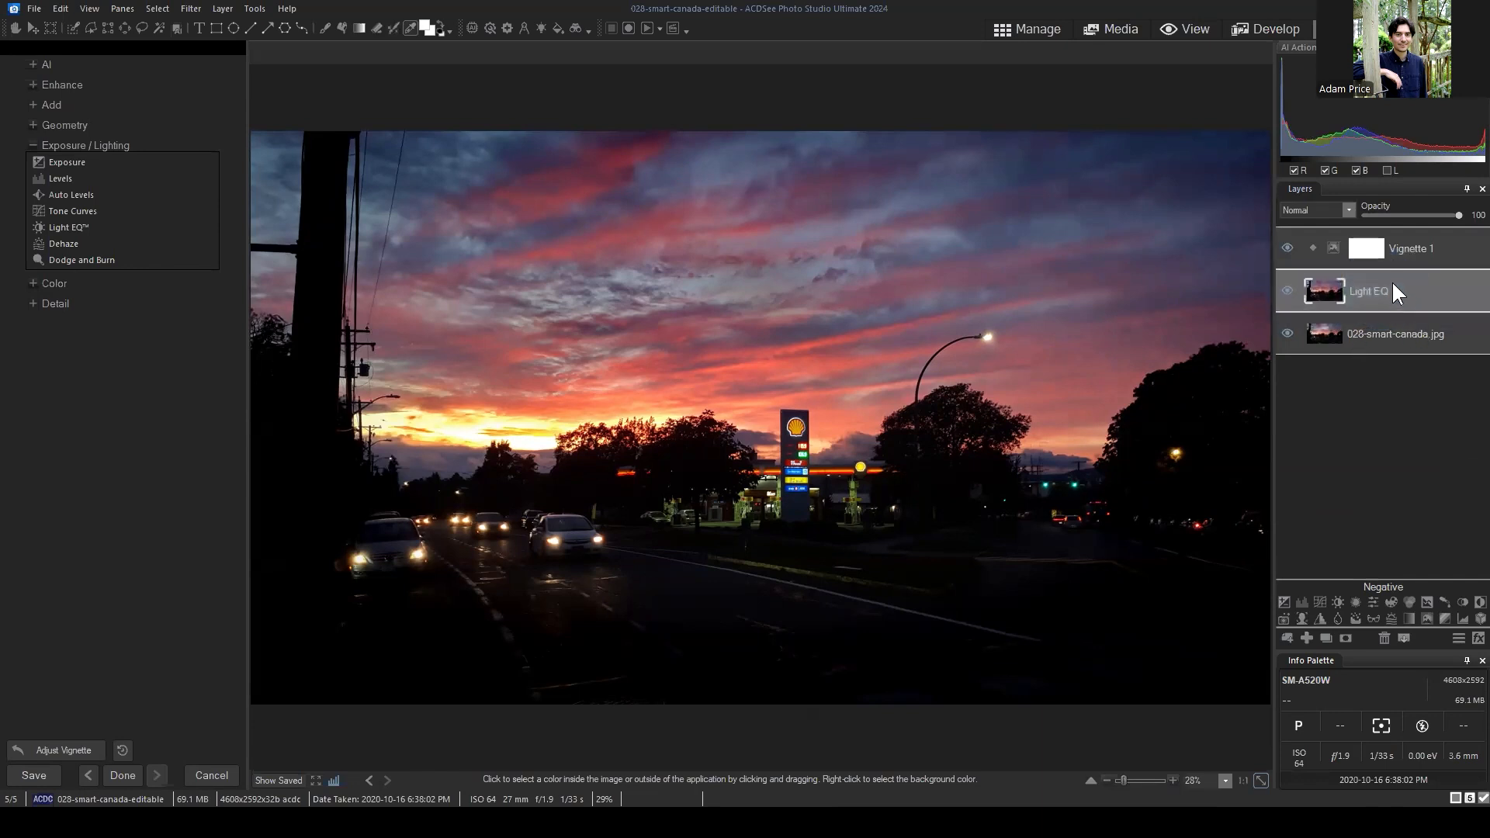
Hide the Light EQ layer to compare with the original photo layer, and show it again.
{"action": "left_click", "coordinate": [1386, 291]}
{"action": "left_click", "coordinate": [1361, 295]}
{"action": "left_click", "coordinate": [1287, 290]}
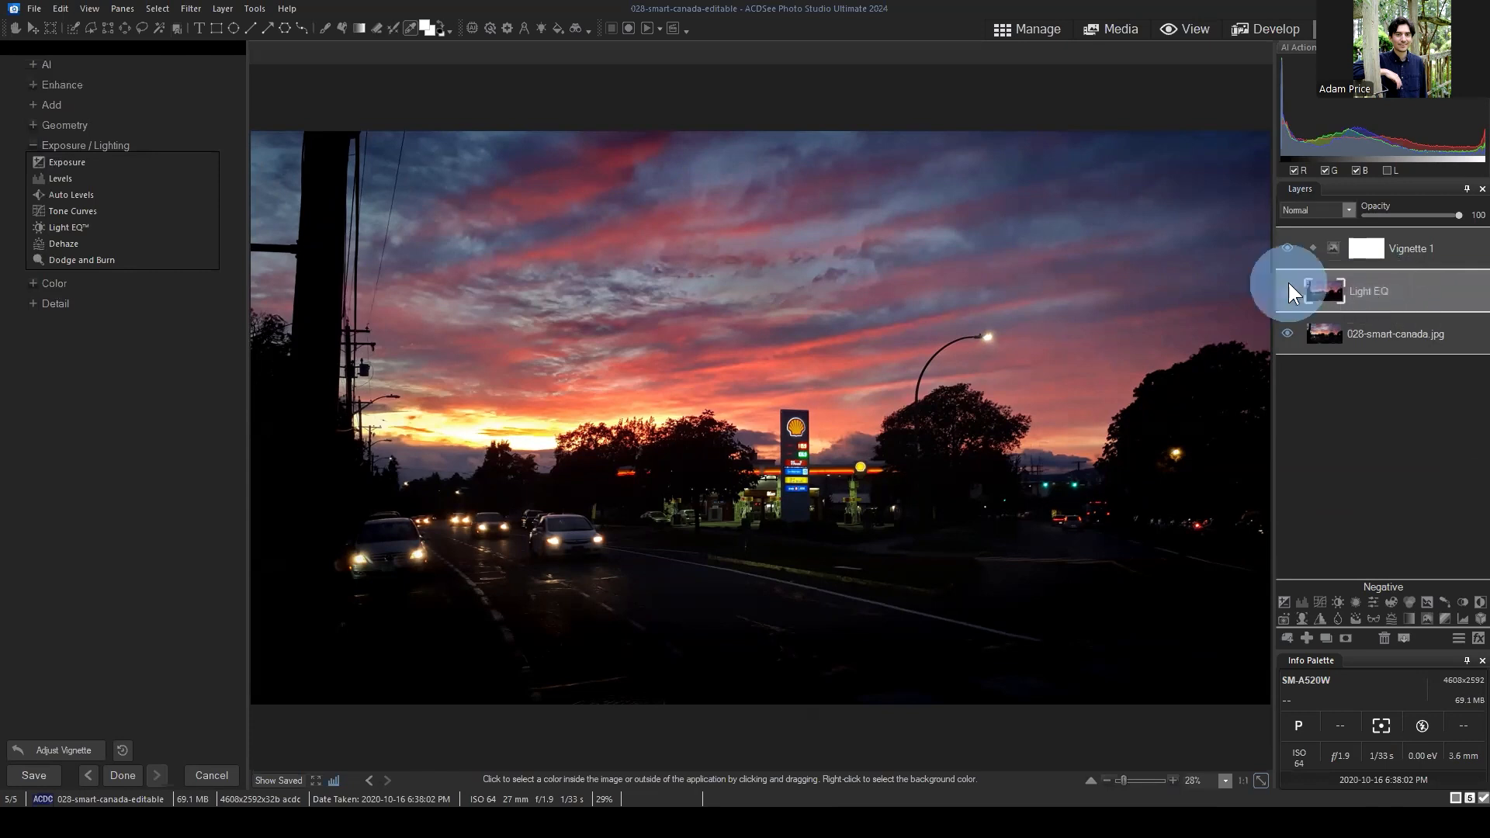
{"action": "left_click", "coordinate": [1394, 333]}
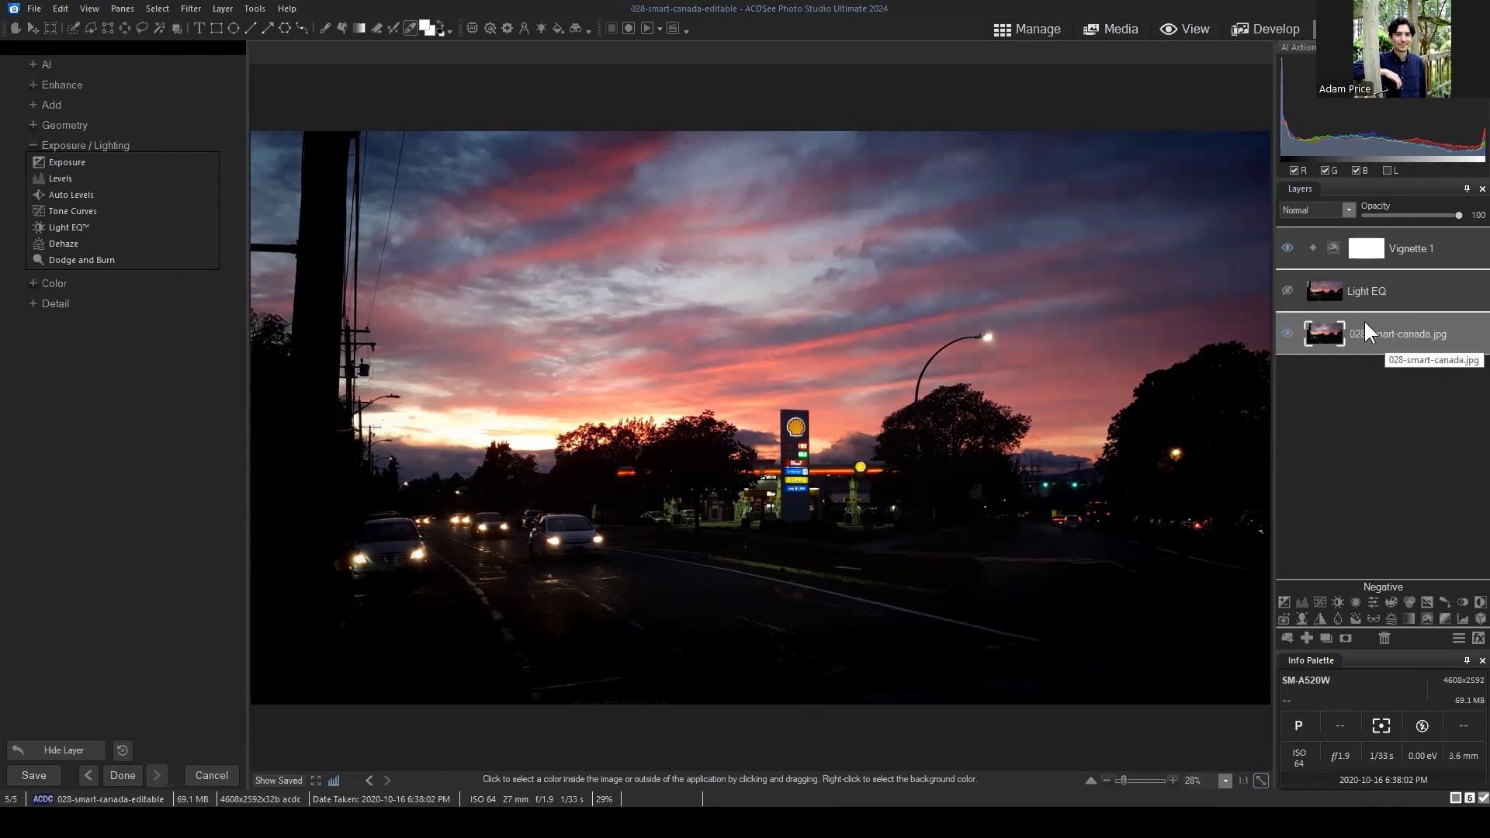
{"action": "left_click", "coordinate": [1286, 289]}
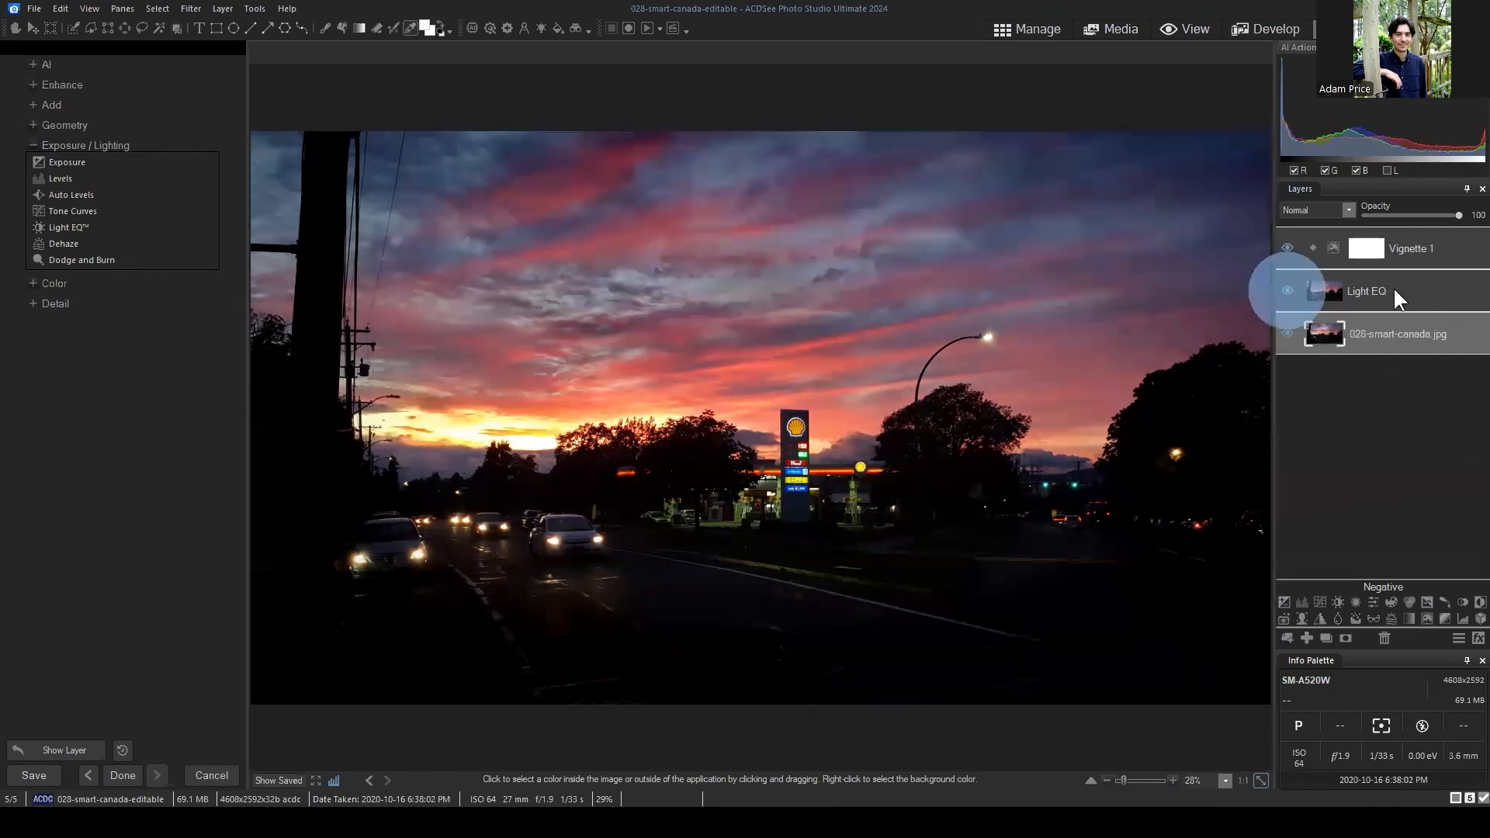
{"action": "left_click", "coordinate": [1389, 291]}
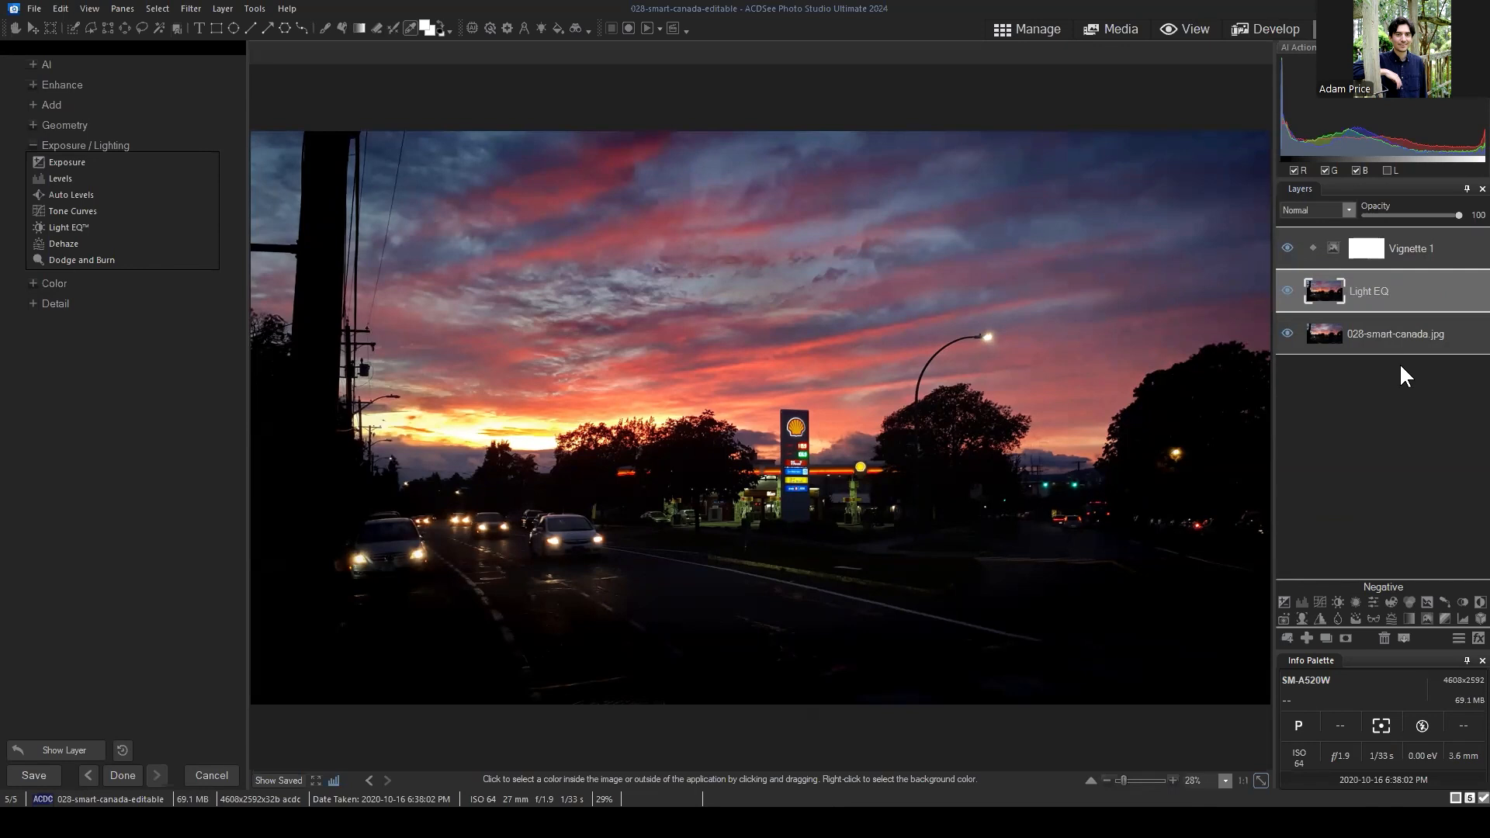
{"action": "left_click", "coordinate": [1442, 247]}
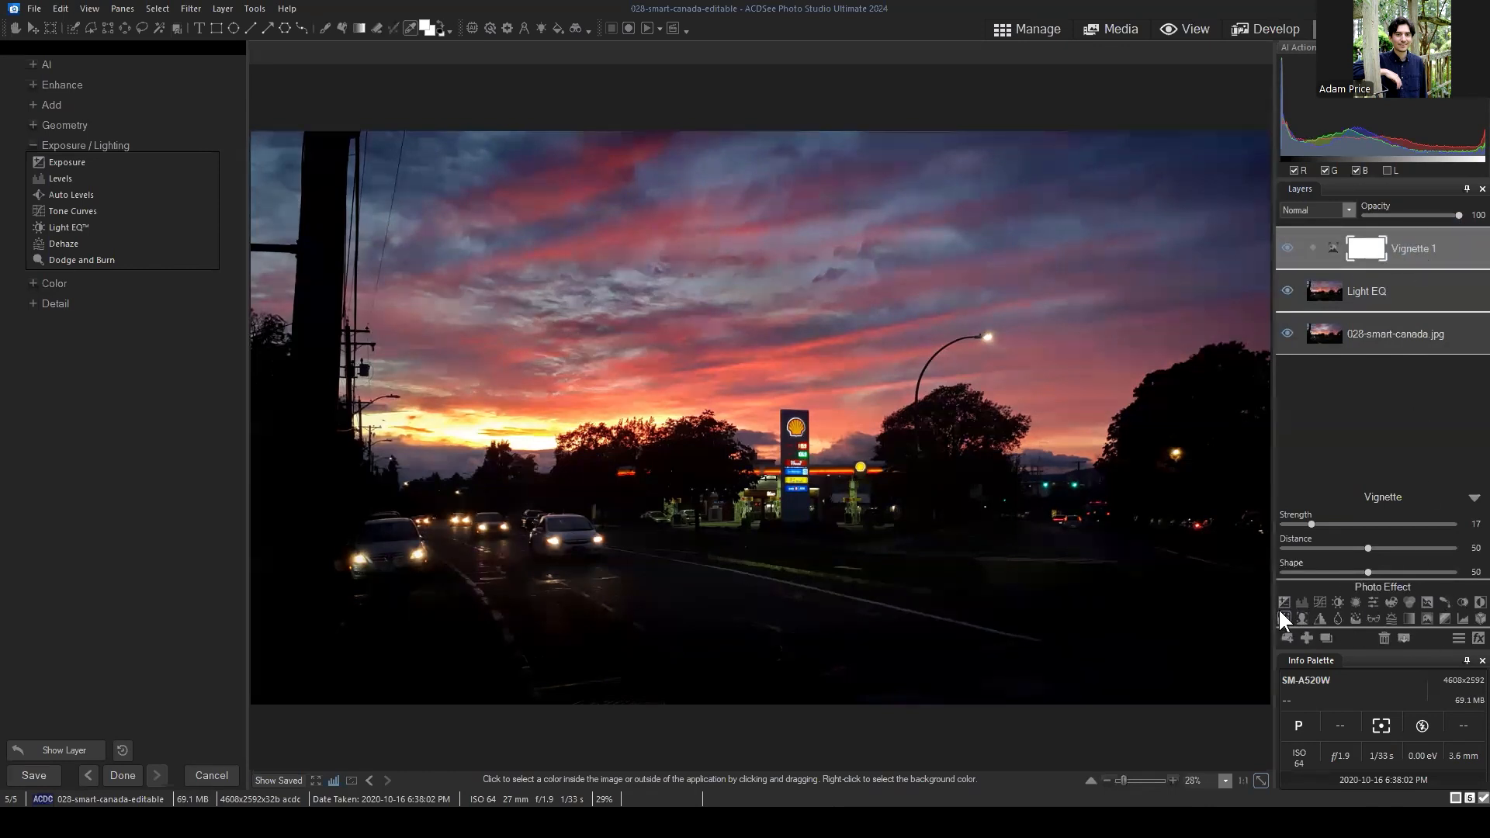
{"action": "left_click", "coordinate": [1385, 310]}
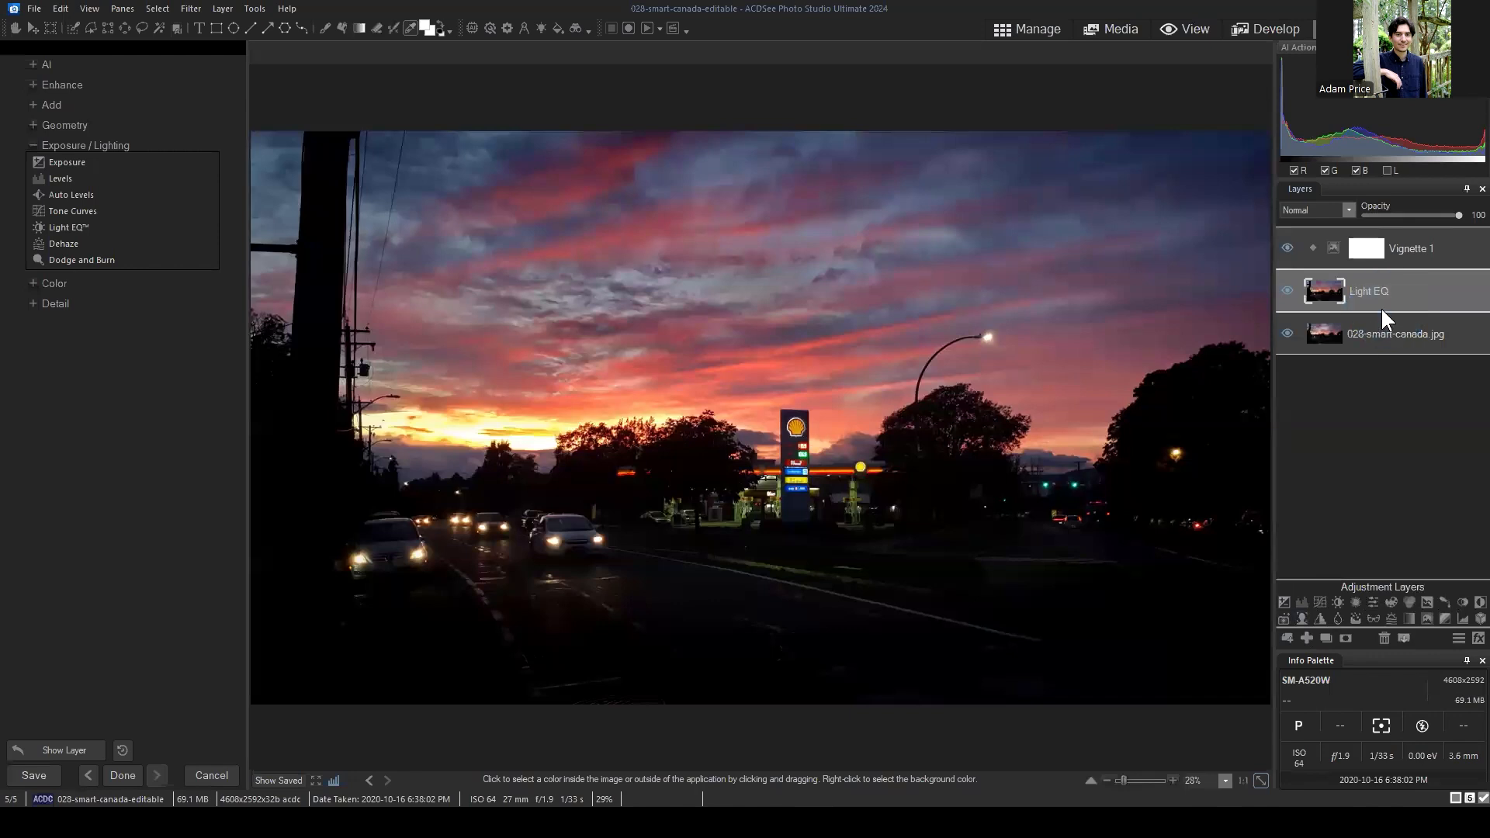
{"action": "mouse_move", "coordinate": [1382, 305]}
{"action": "left_mouse_down"}
{"action": "mouse_move", "coordinate": [1363, 283]}
{"action": "mouse_move", "coordinate": [1381, 301]}
{"action": "left_mouse_up"}
{"action": "left_click", "coordinate": [1390, 335]}
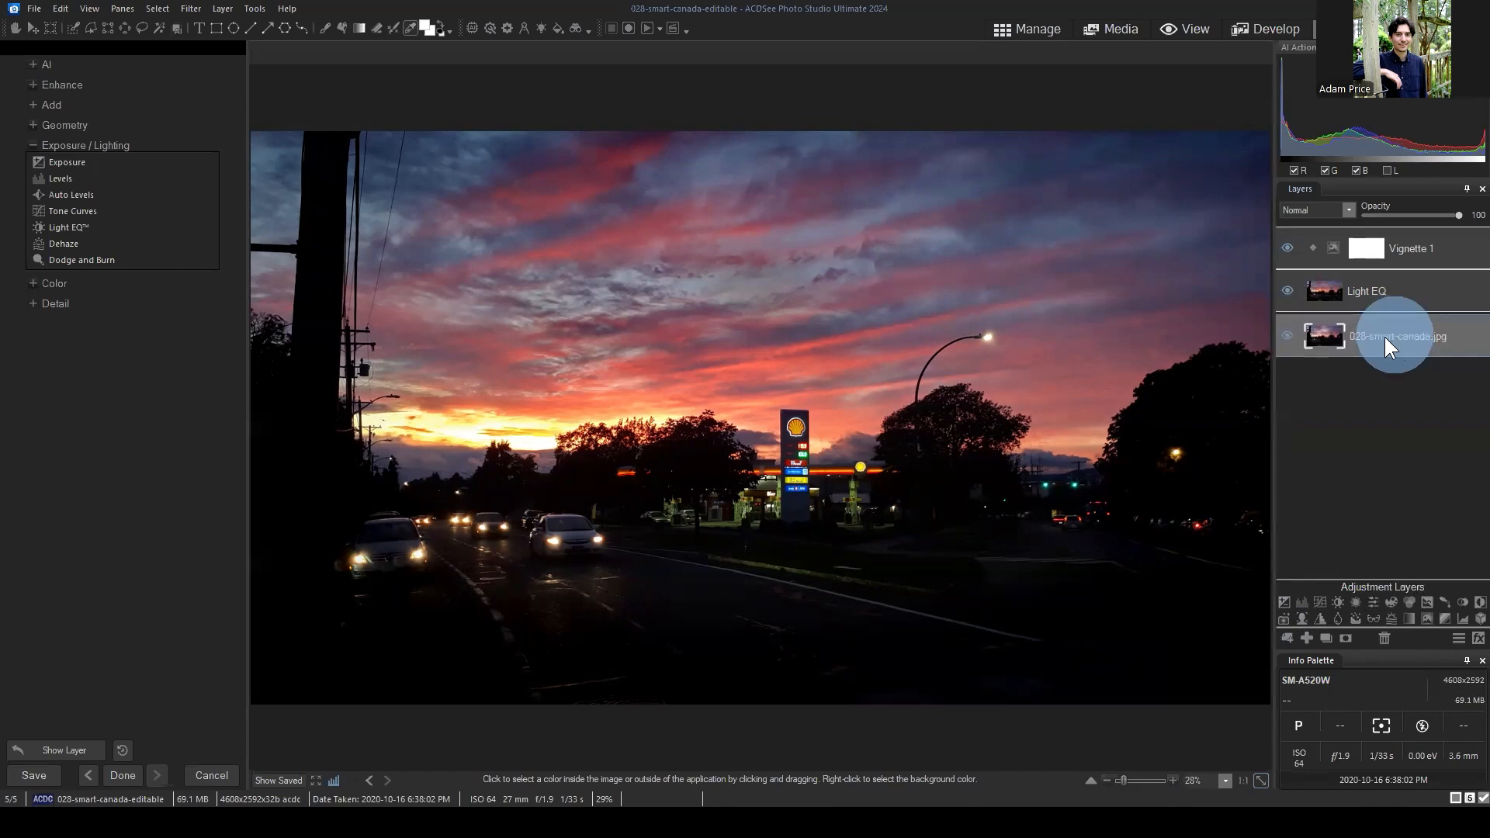
{"action": "left_click", "coordinate": [1376, 325]}
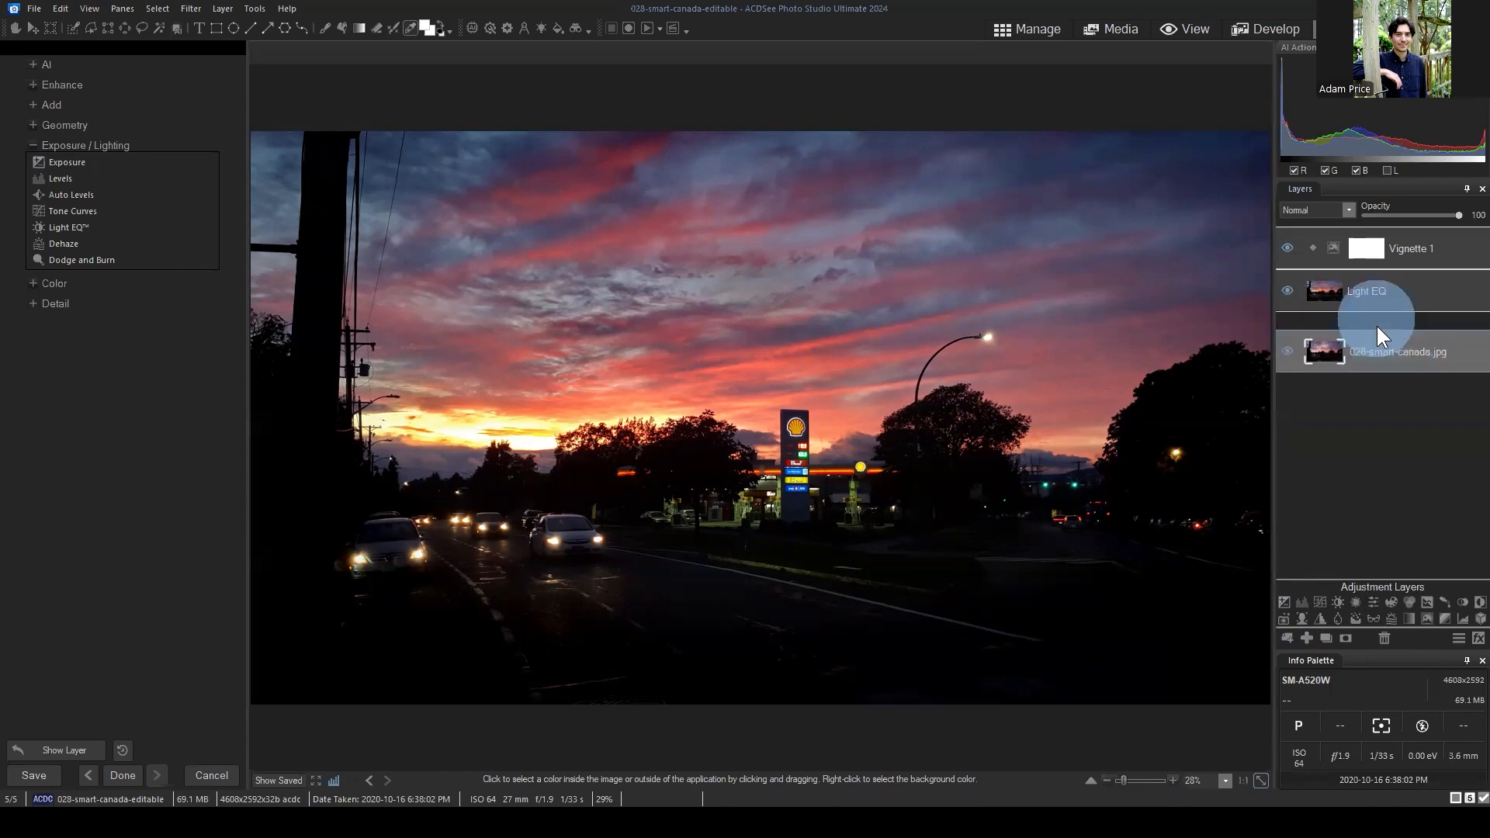
{"action": "left_click", "coordinate": [1375, 281]}
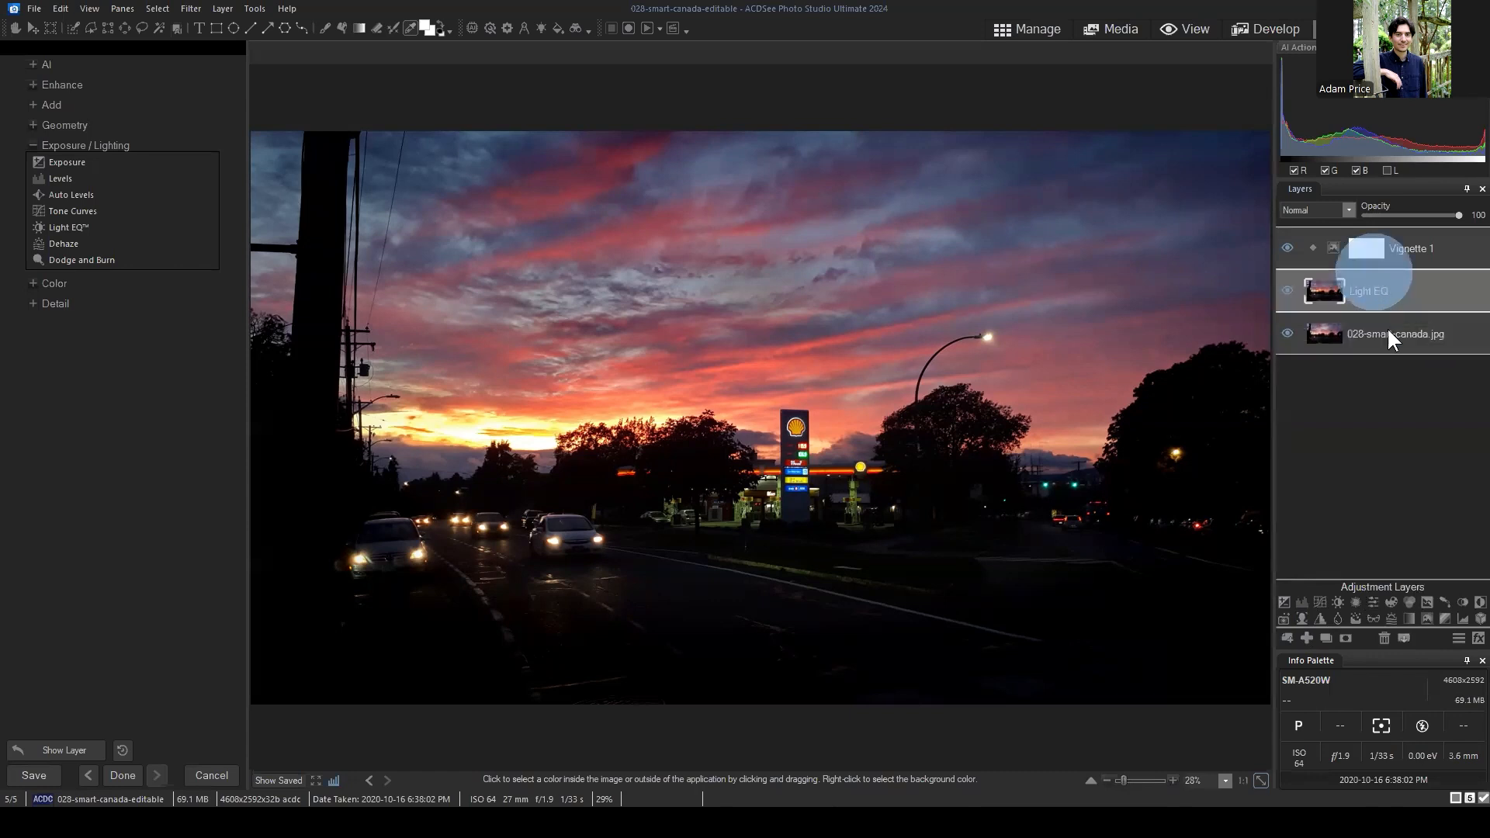
{"action": "left_click", "coordinate": [1373, 346]}
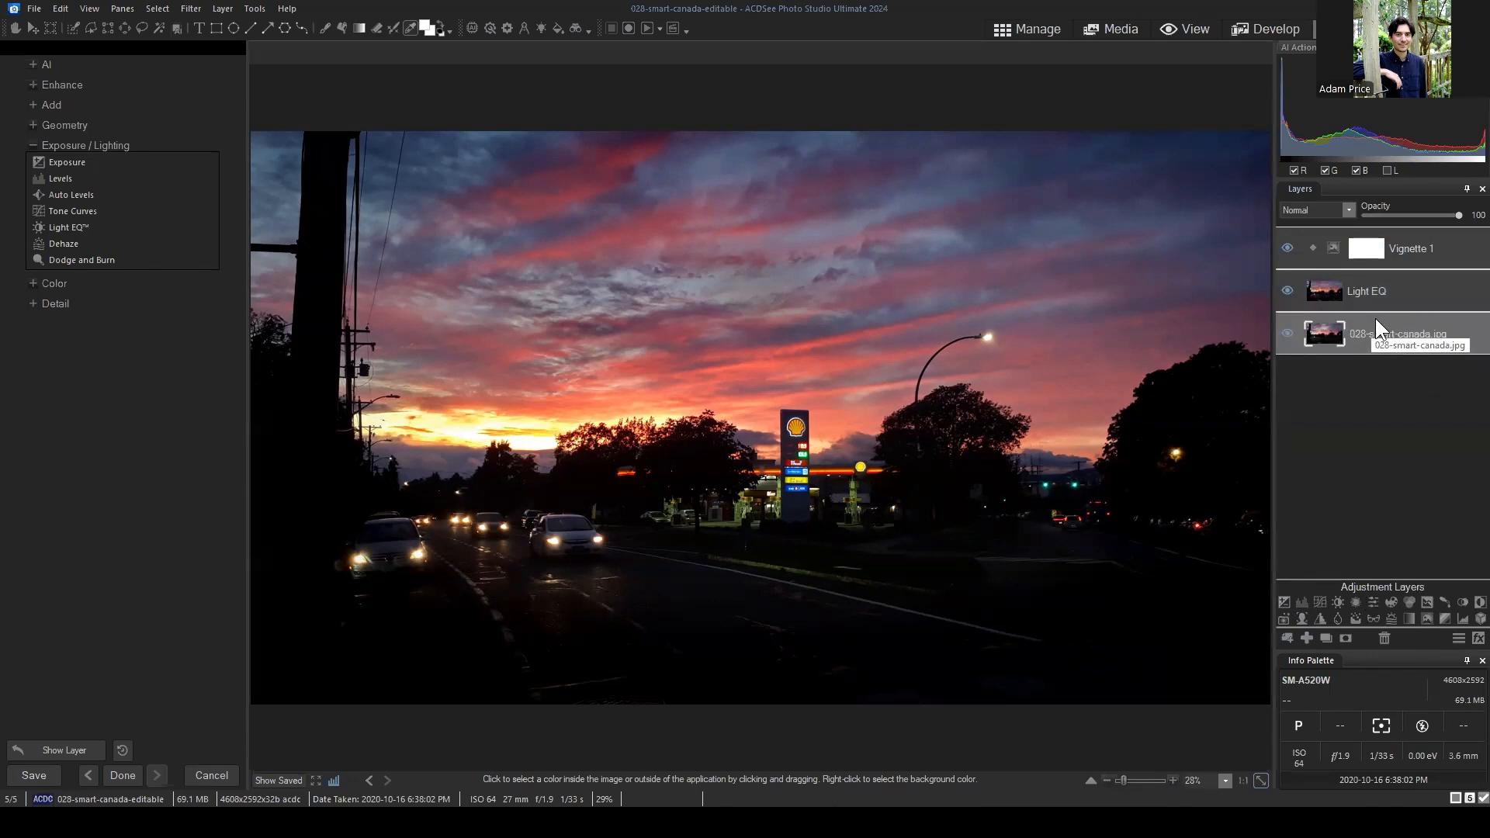
{"action": "left_click", "coordinate": [1419, 372]}
{"action": "left_click", "coordinate": [34, 145]}
{"action": "left_click", "coordinate": [35, 146]}
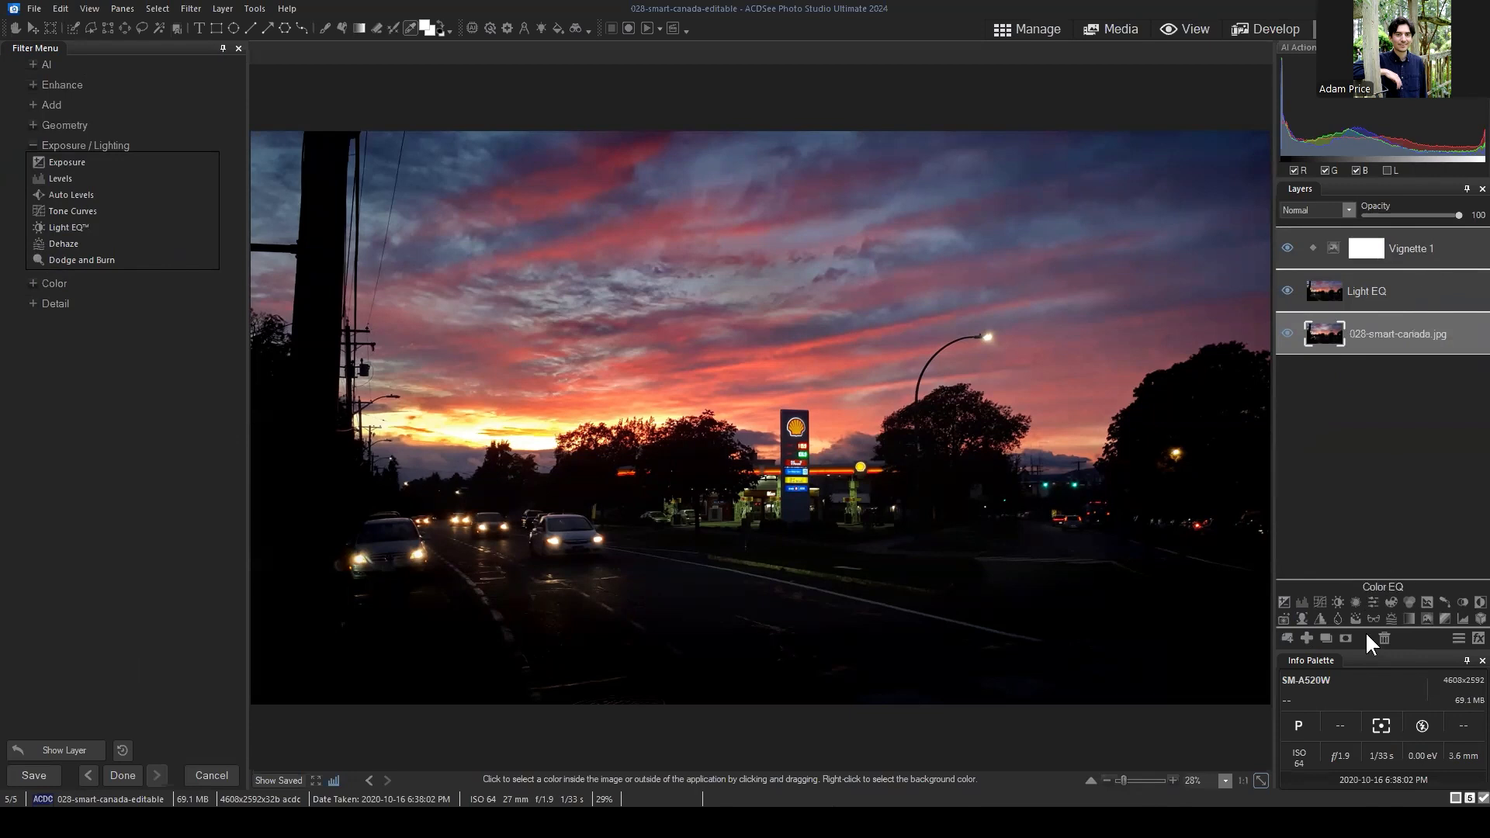
Add a Negative adjustment layer above the original photo layer and move it to the top of the layer stack.
{"action": "left_click", "coordinate": [1464, 602]}
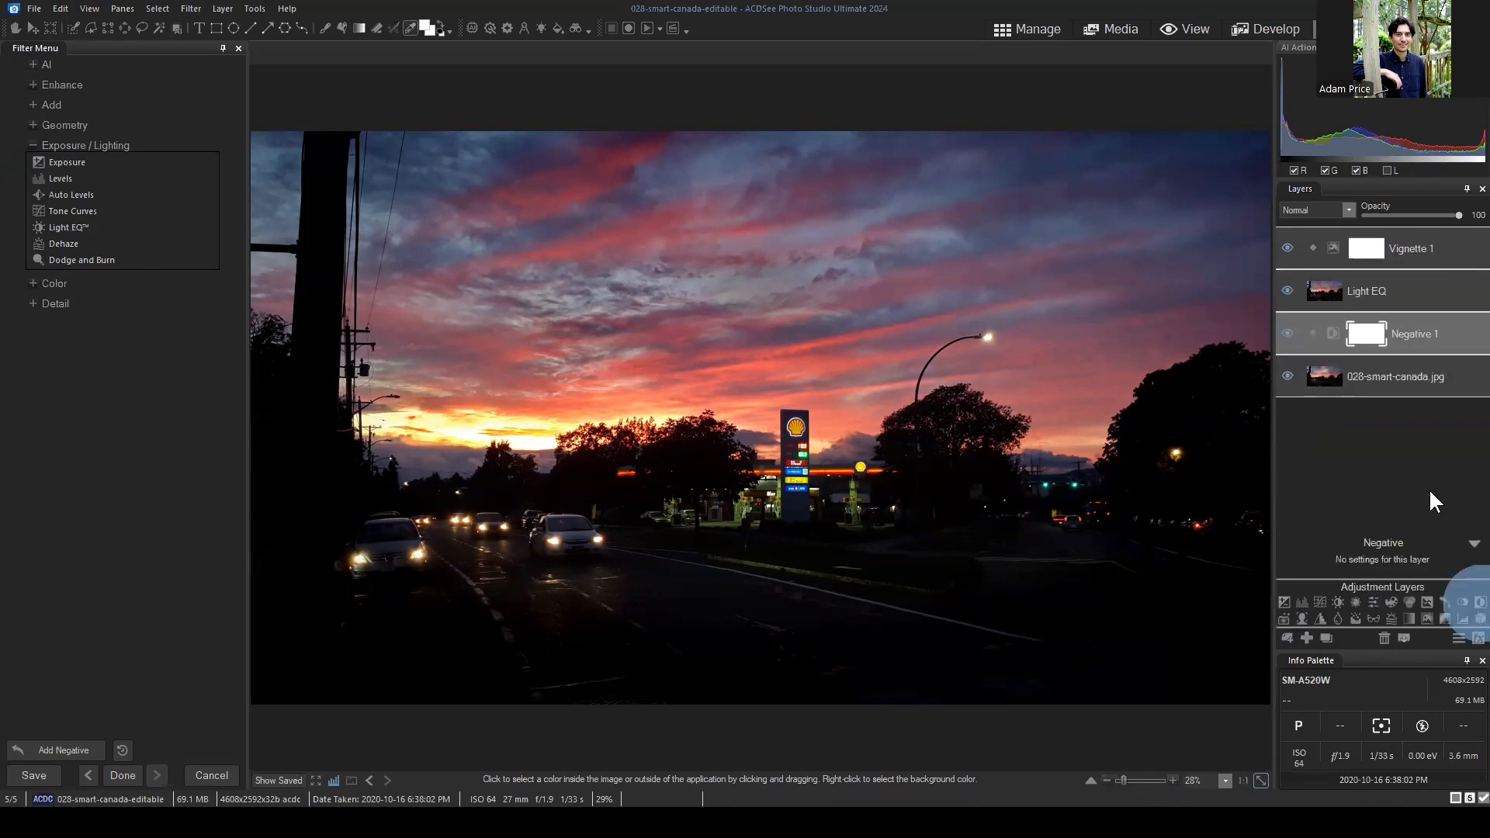
{"action": "left_click_drag", "start_coordinate": [1416, 340], "coordinate": [1400, 231]}
{"action": "left_click", "coordinate": [1390, 500]}
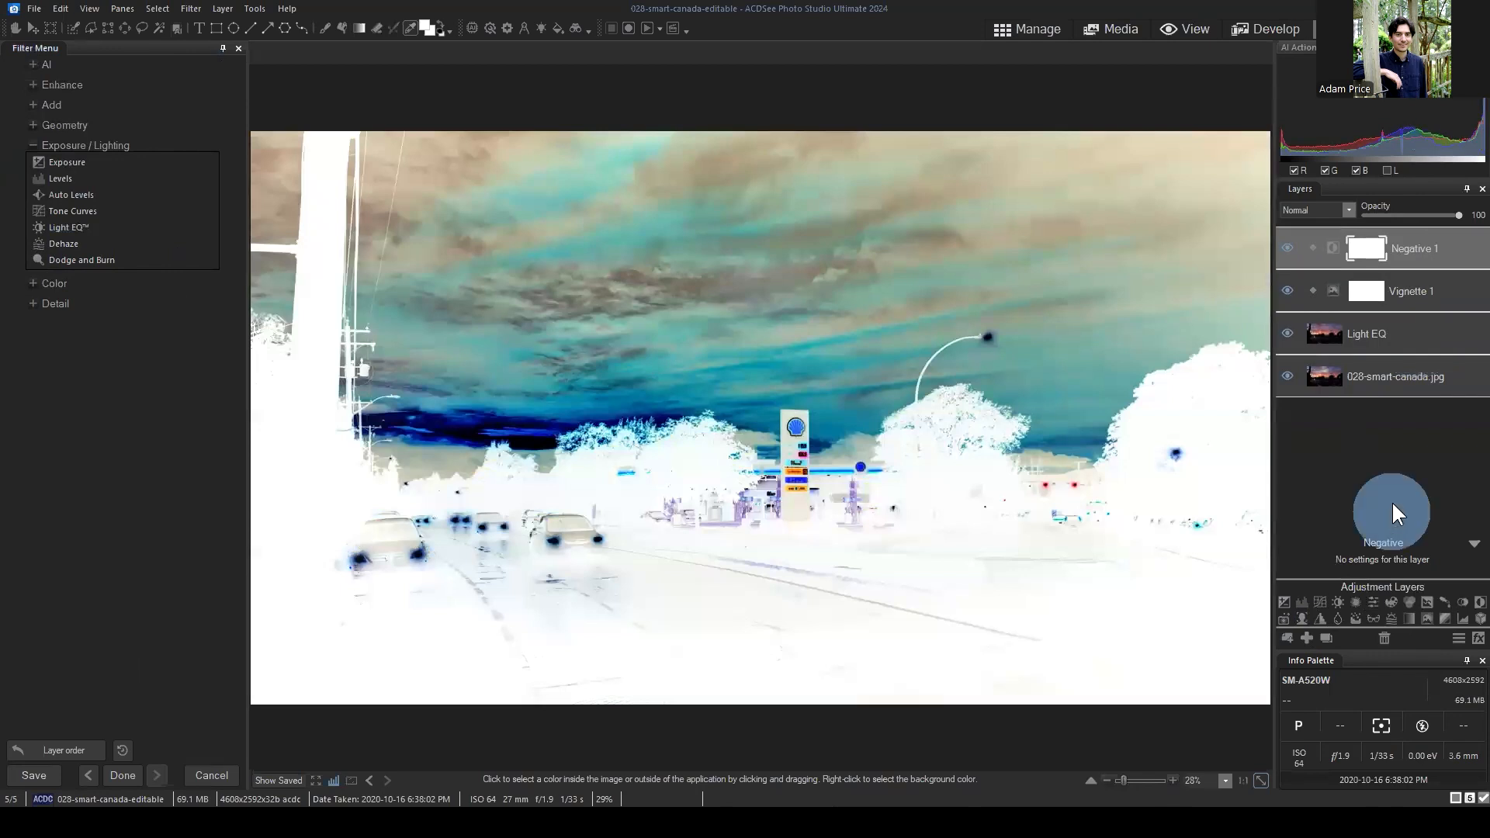
Delete the Negative adjustment layer from the top of the layer stack.
{"action": "left_click", "coordinate": [1362, 247]}
{"action": "left_click", "coordinate": [1413, 247]}
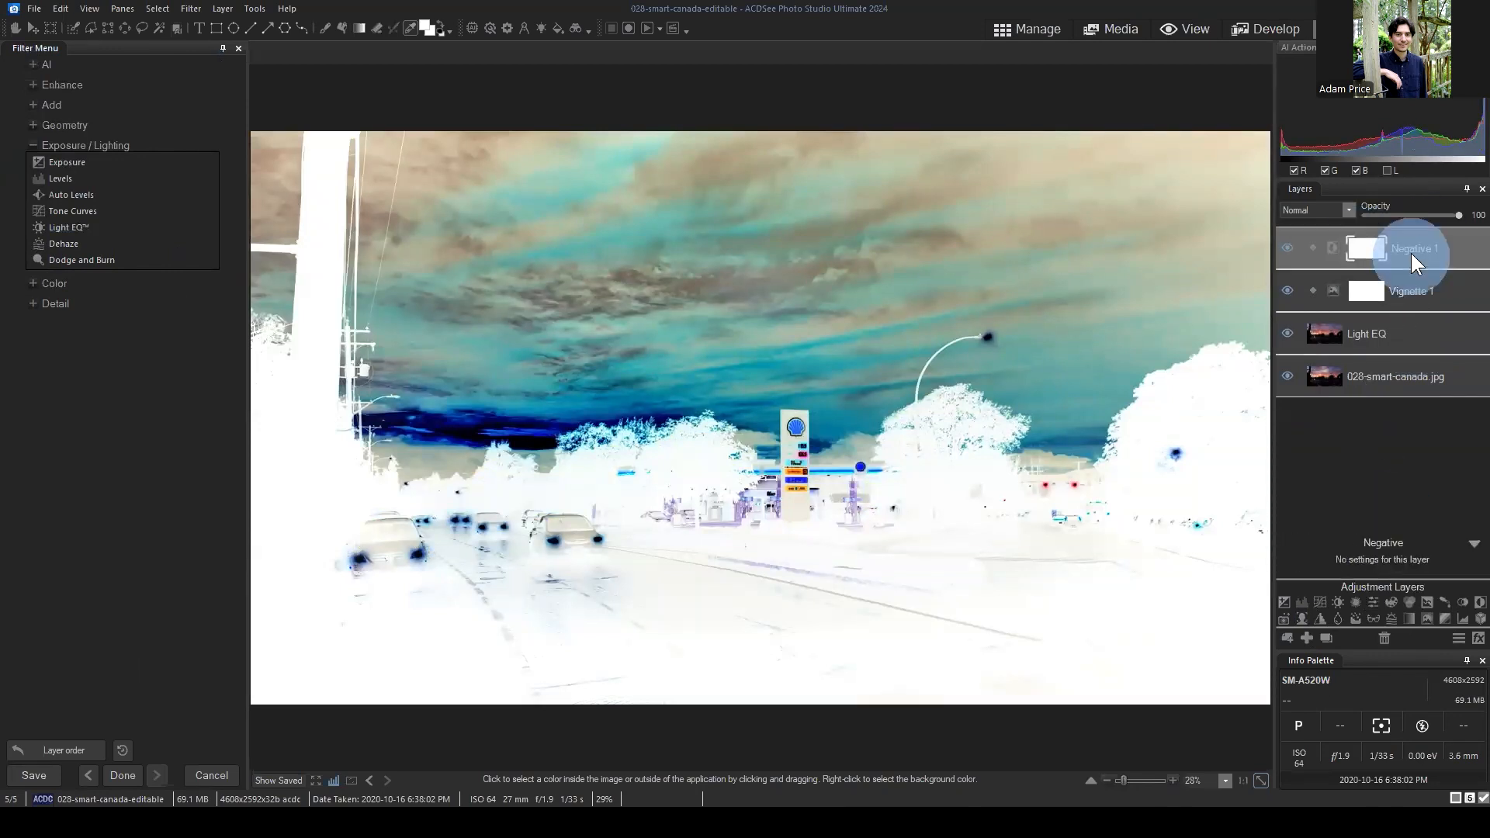
{"action": "left_click", "coordinate": [1401, 251]}
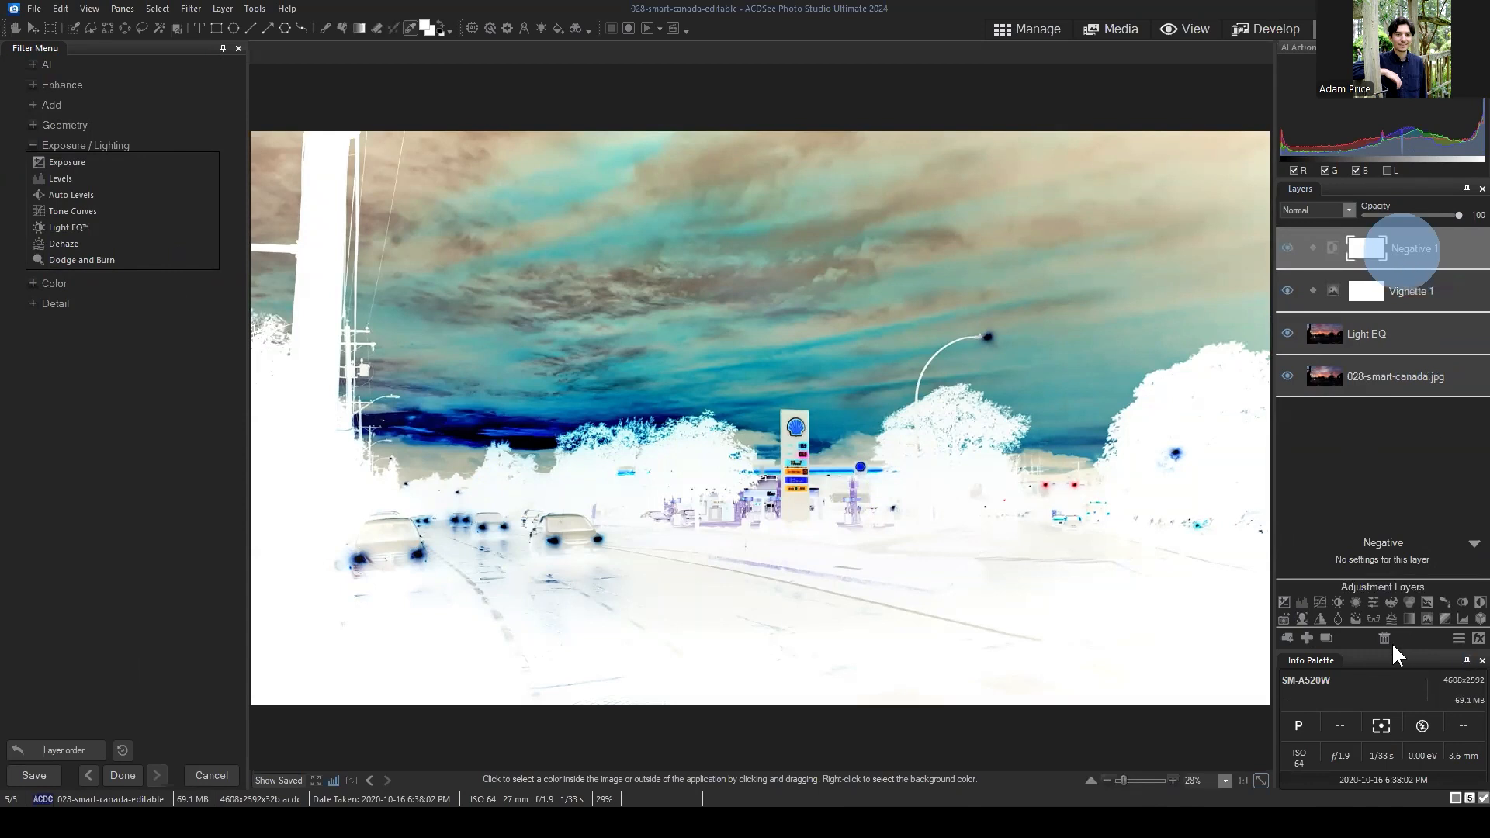
{"action": "left_click", "coordinate": [1416, 247]}
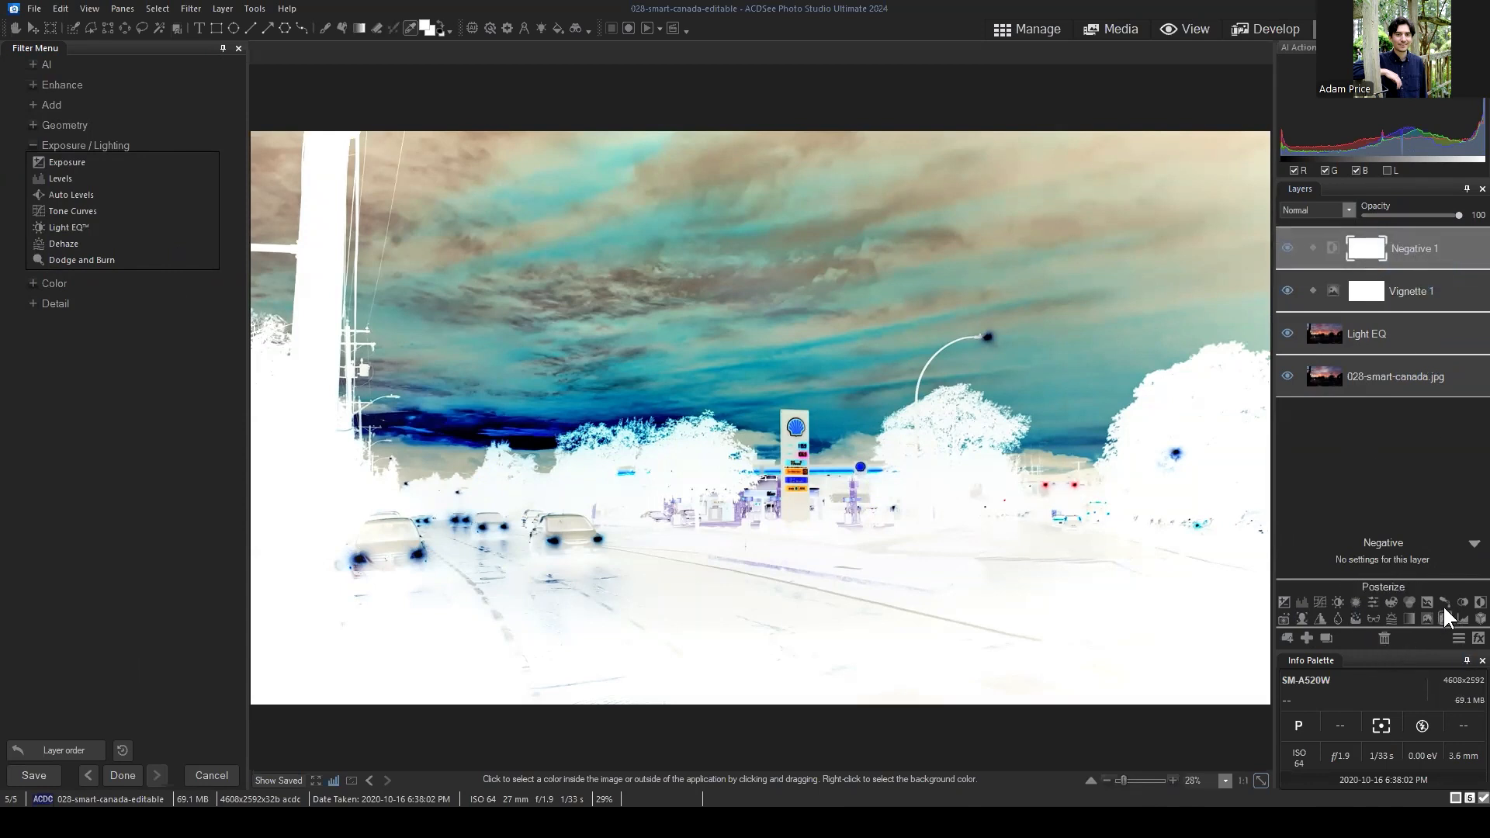
{"action": "left_click", "coordinate": [1383, 638]}
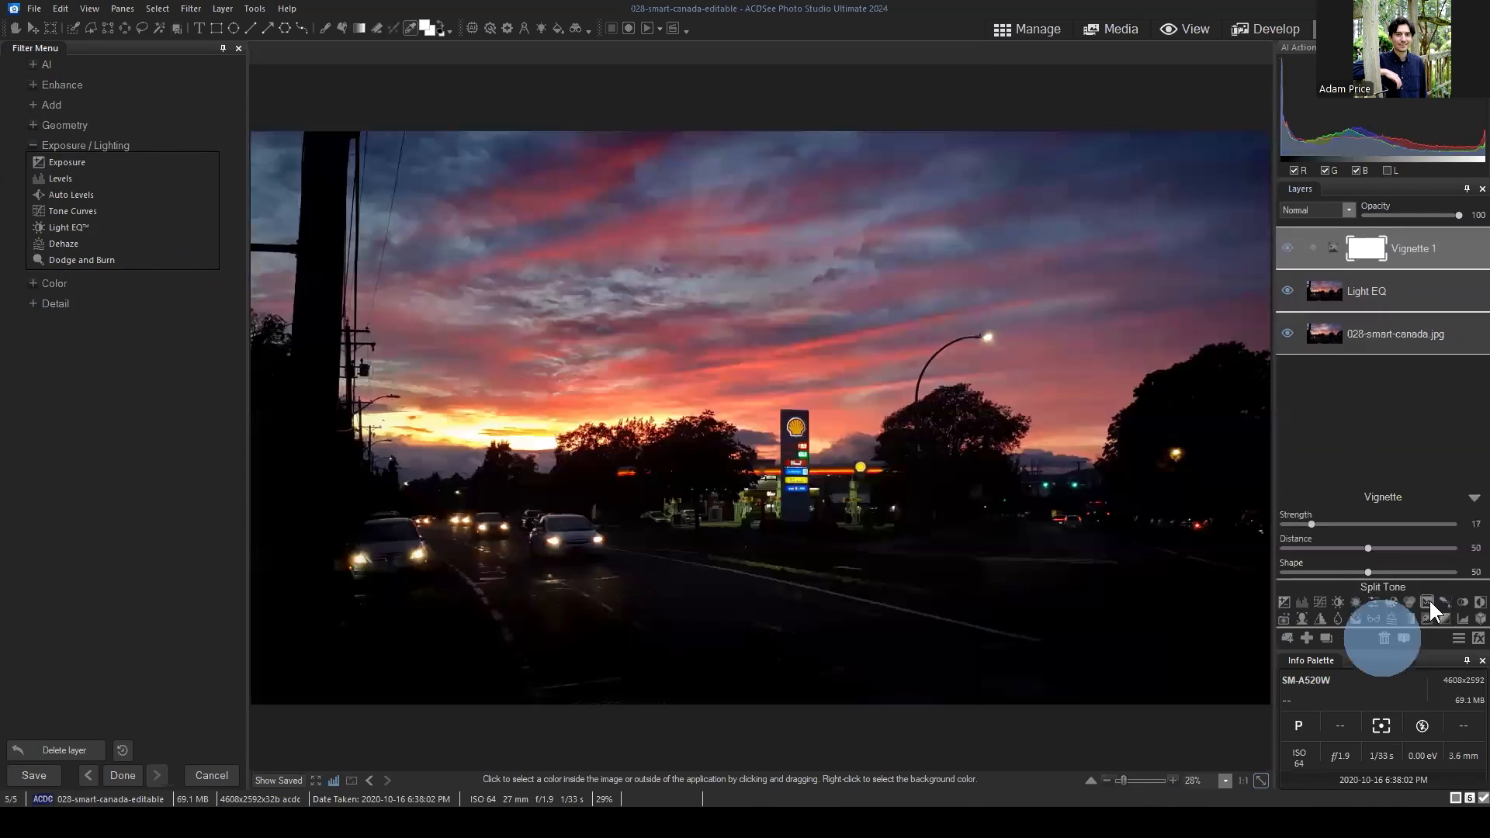
Add a Split Tone adjustment layer above Vignette 1 with Highlights Saturation 26 and Highlights Hue 199, and save the image.
{"action": "left_click", "coordinate": [1426, 602]}
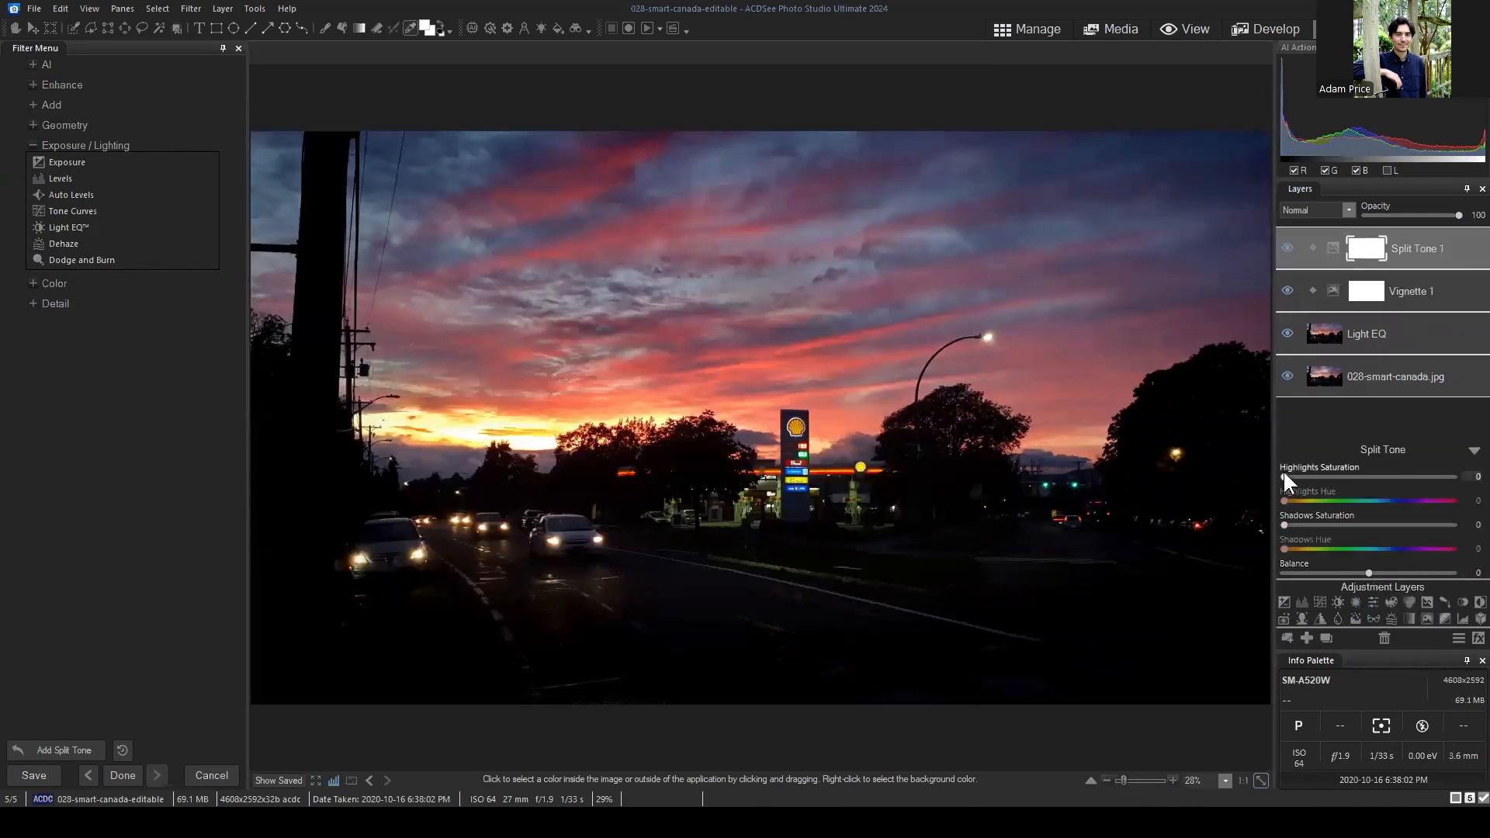
{"action": "left_click_drag", "start_coordinate": [1284, 476], "coordinate": [1372, 501]}
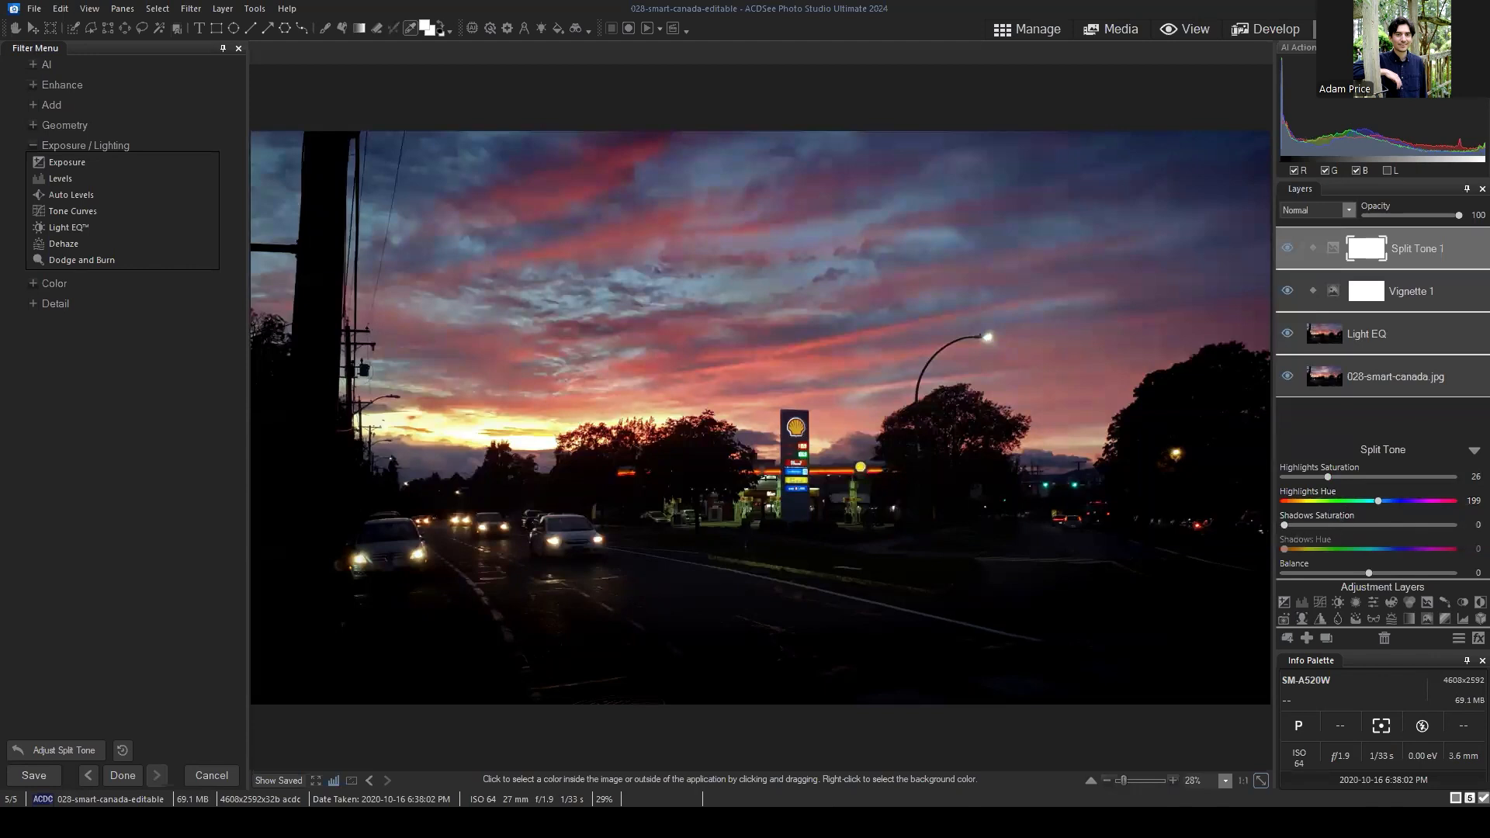
{"action": "left_click", "coordinate": [1473, 450]}
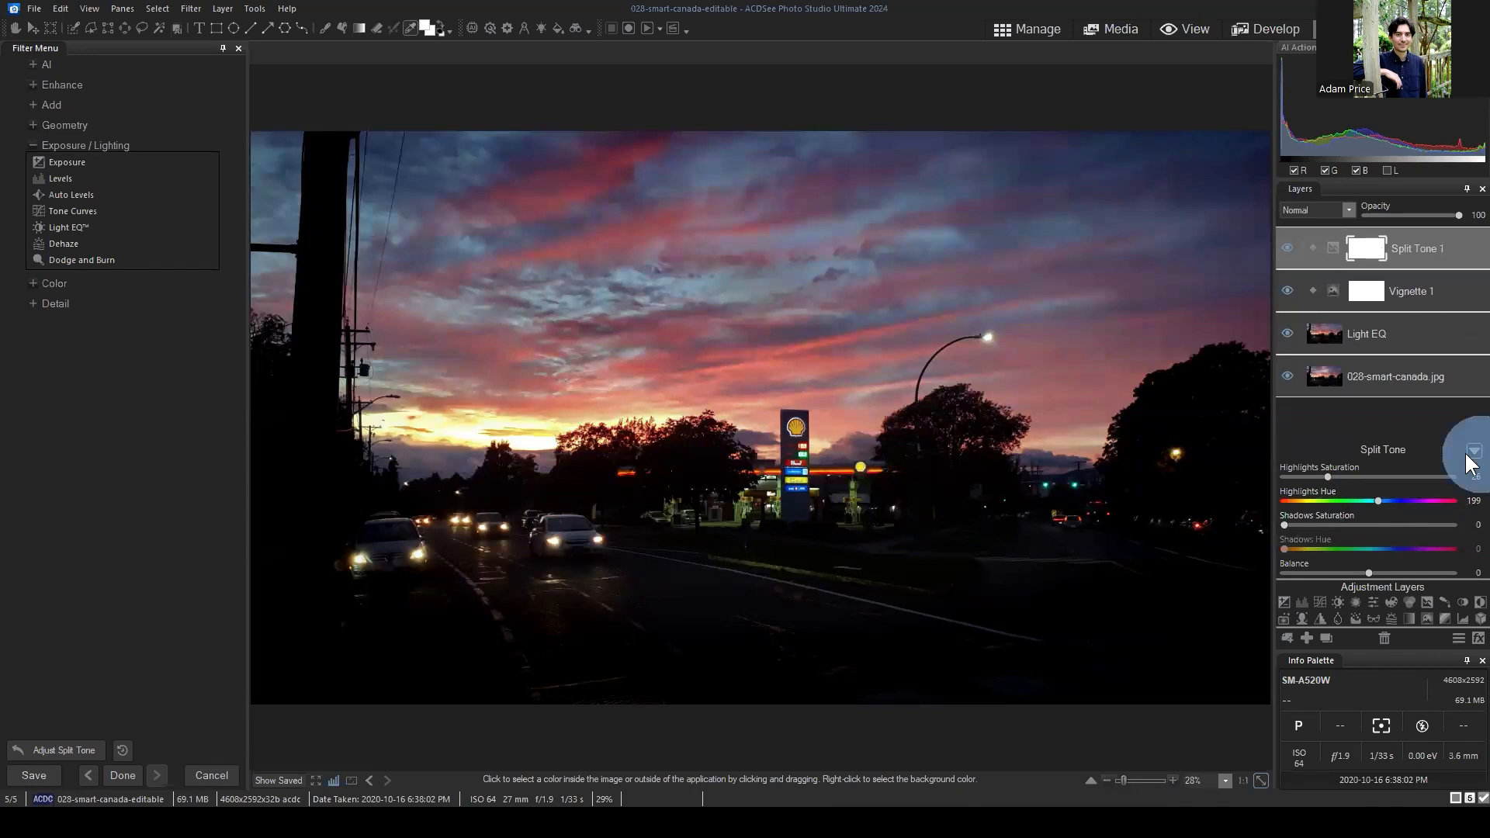
{"action": "left_click", "coordinate": [37, 11]}
{"action": "left_click", "coordinate": [64, 125]}
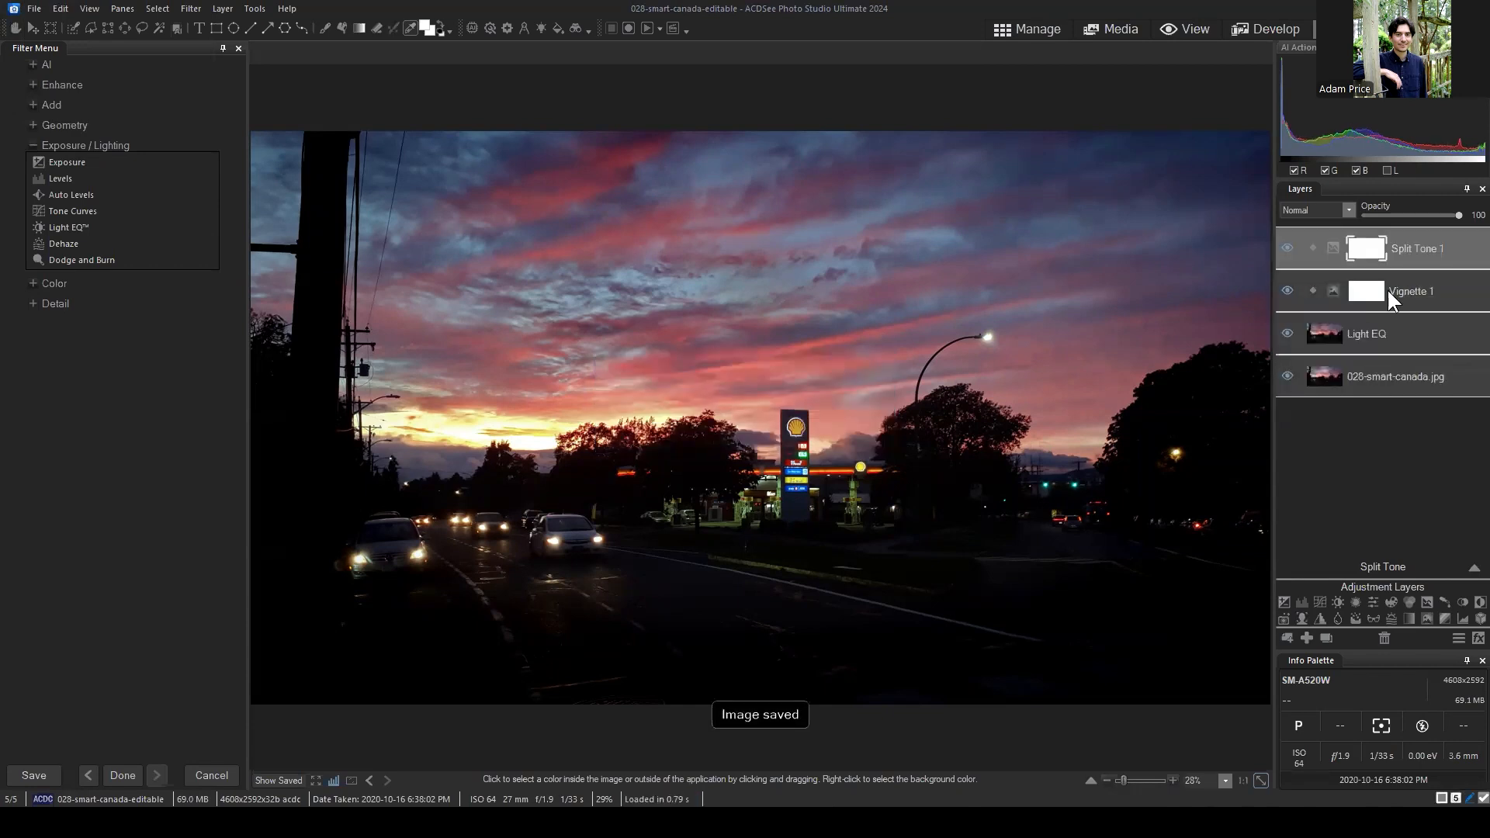
Return to Manage mode and reopen the ACDC file 028-smart-canada-editable in Edit mode.
{"action": "left_click", "coordinate": [1026, 31]}
{"action": "left_click", "coordinate": [826, 477]}
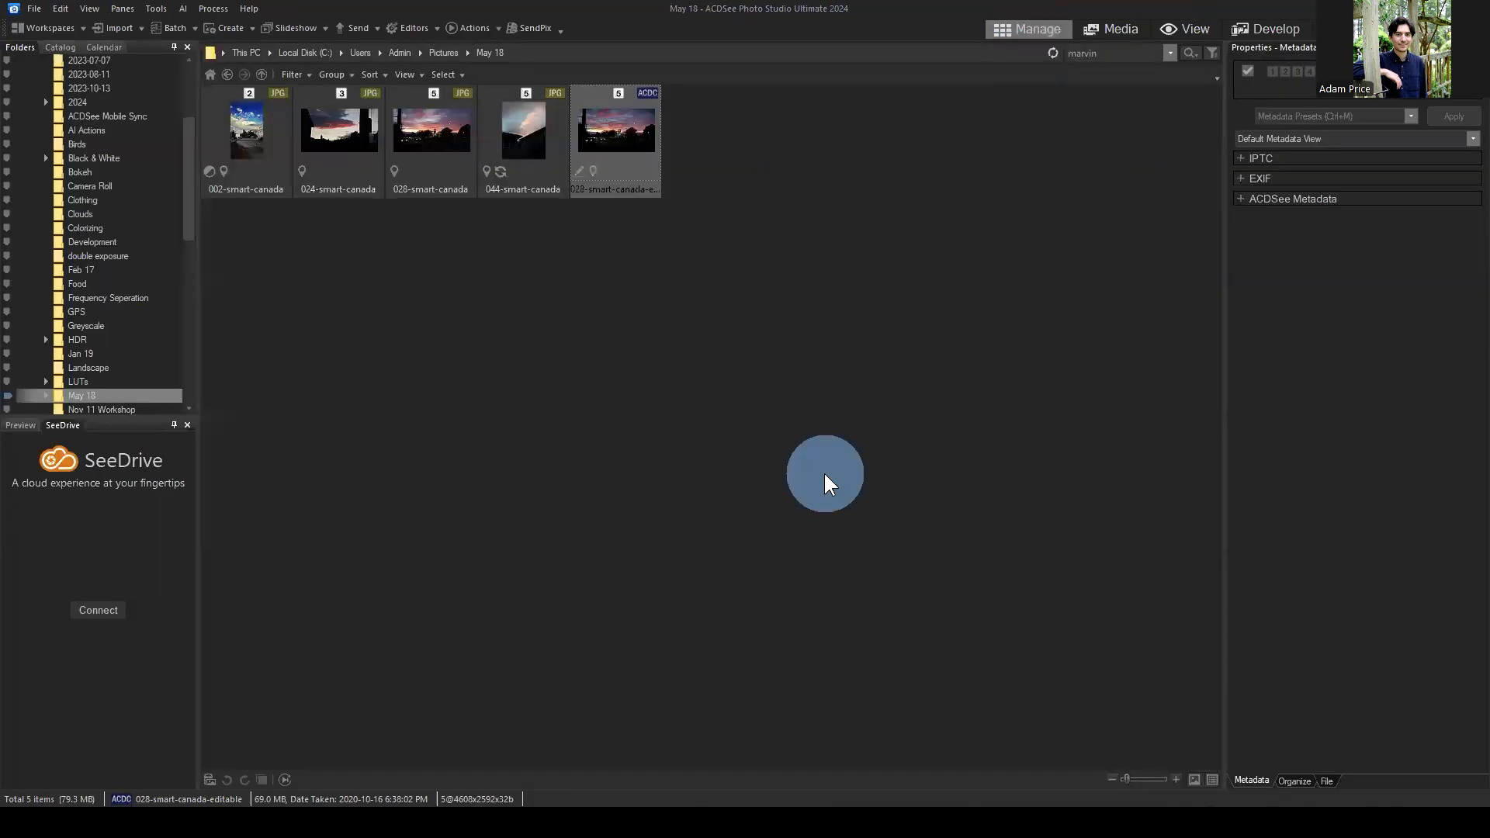
{"action": "left_click", "coordinate": [625, 132]}
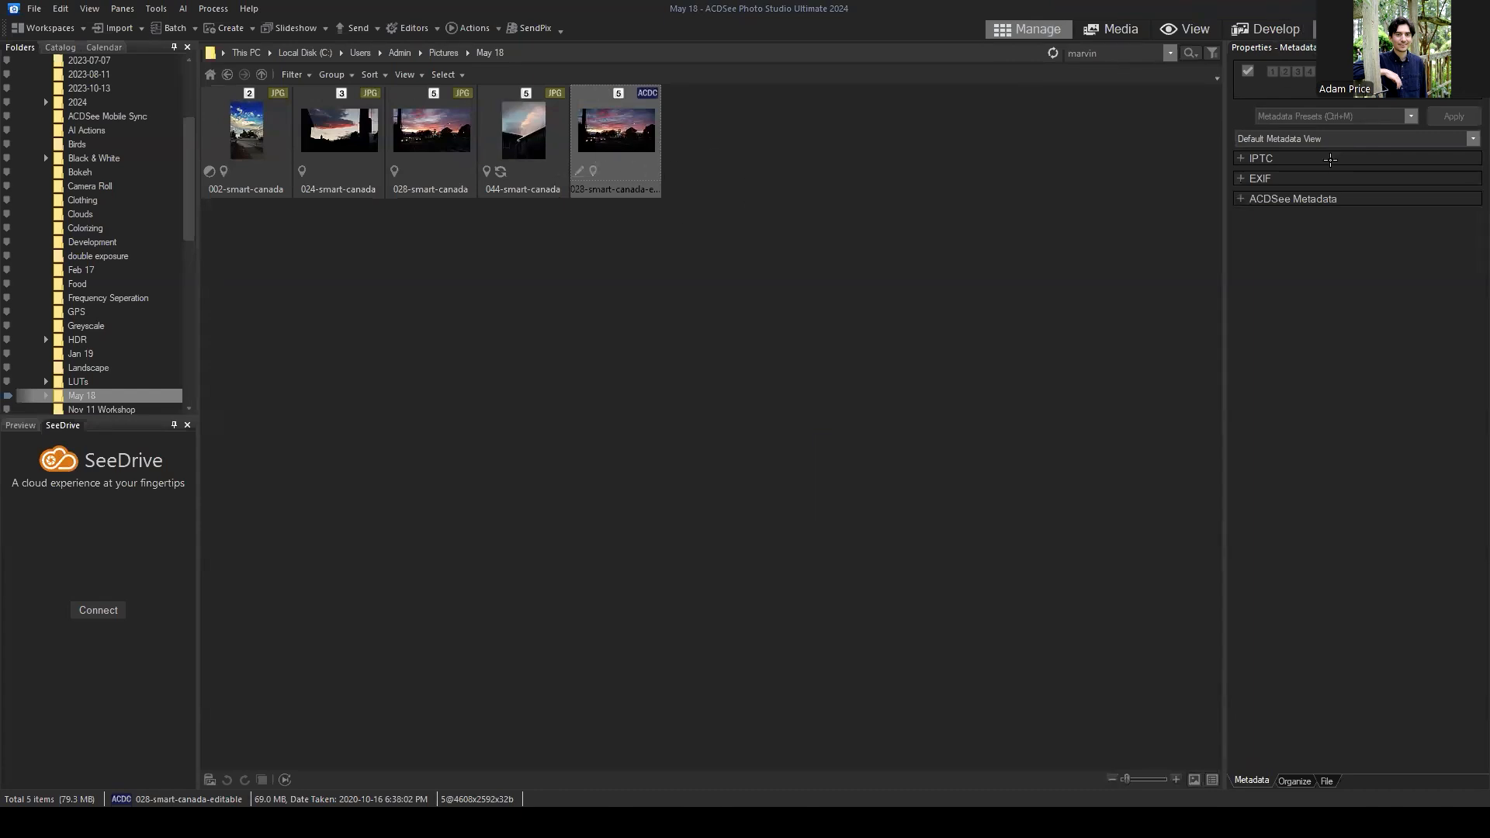
{"action": "key", "text": "ctrl+e"}
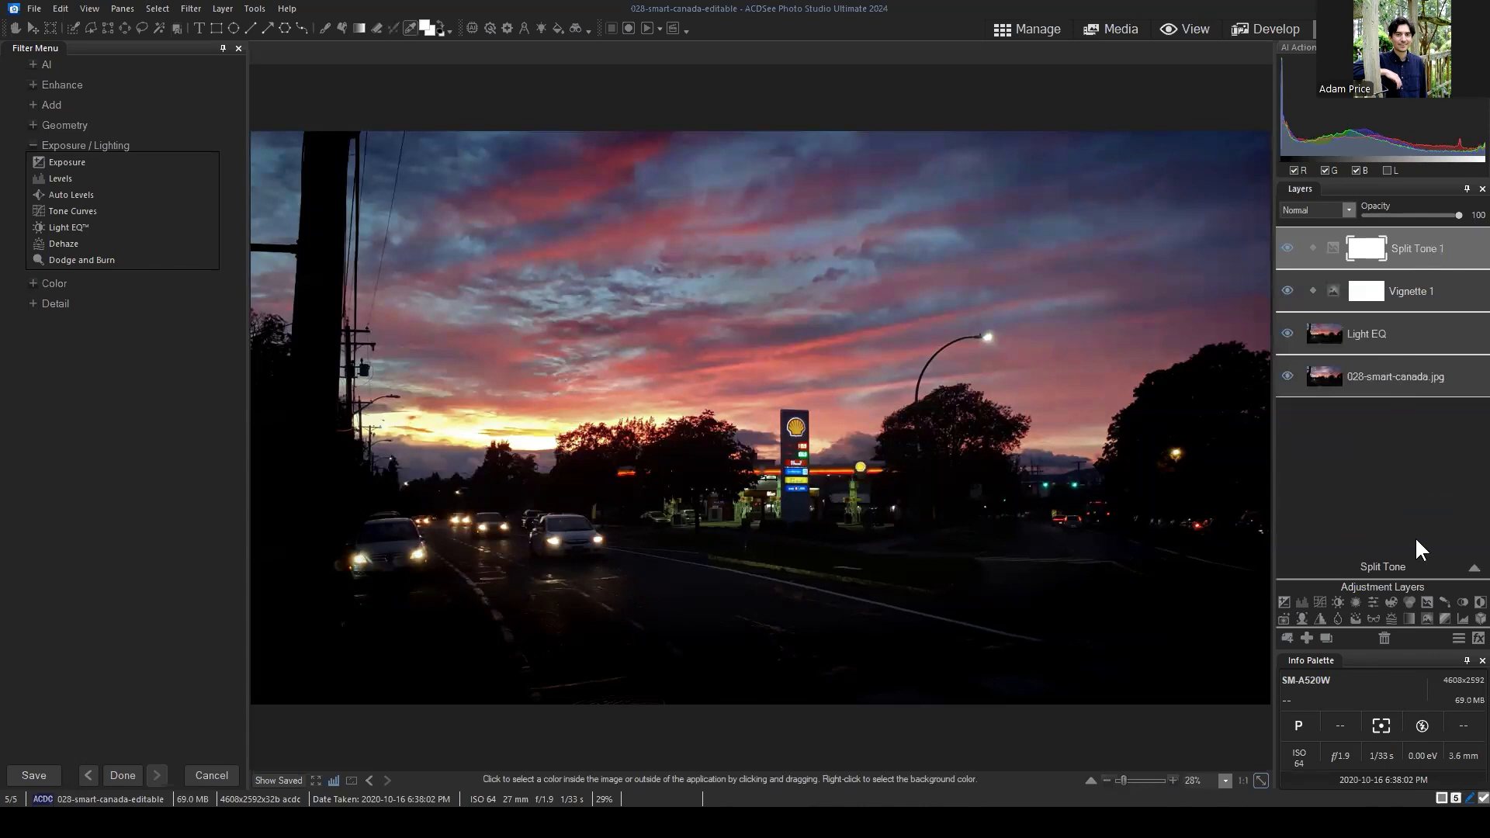
Set the Split Tone layer's Highlights Hue to 79.
{"action": "left_click", "coordinate": [1474, 568]}
{"action": "left_click_drag", "start_coordinate": [1377, 500], "coordinate": [1320, 501]}
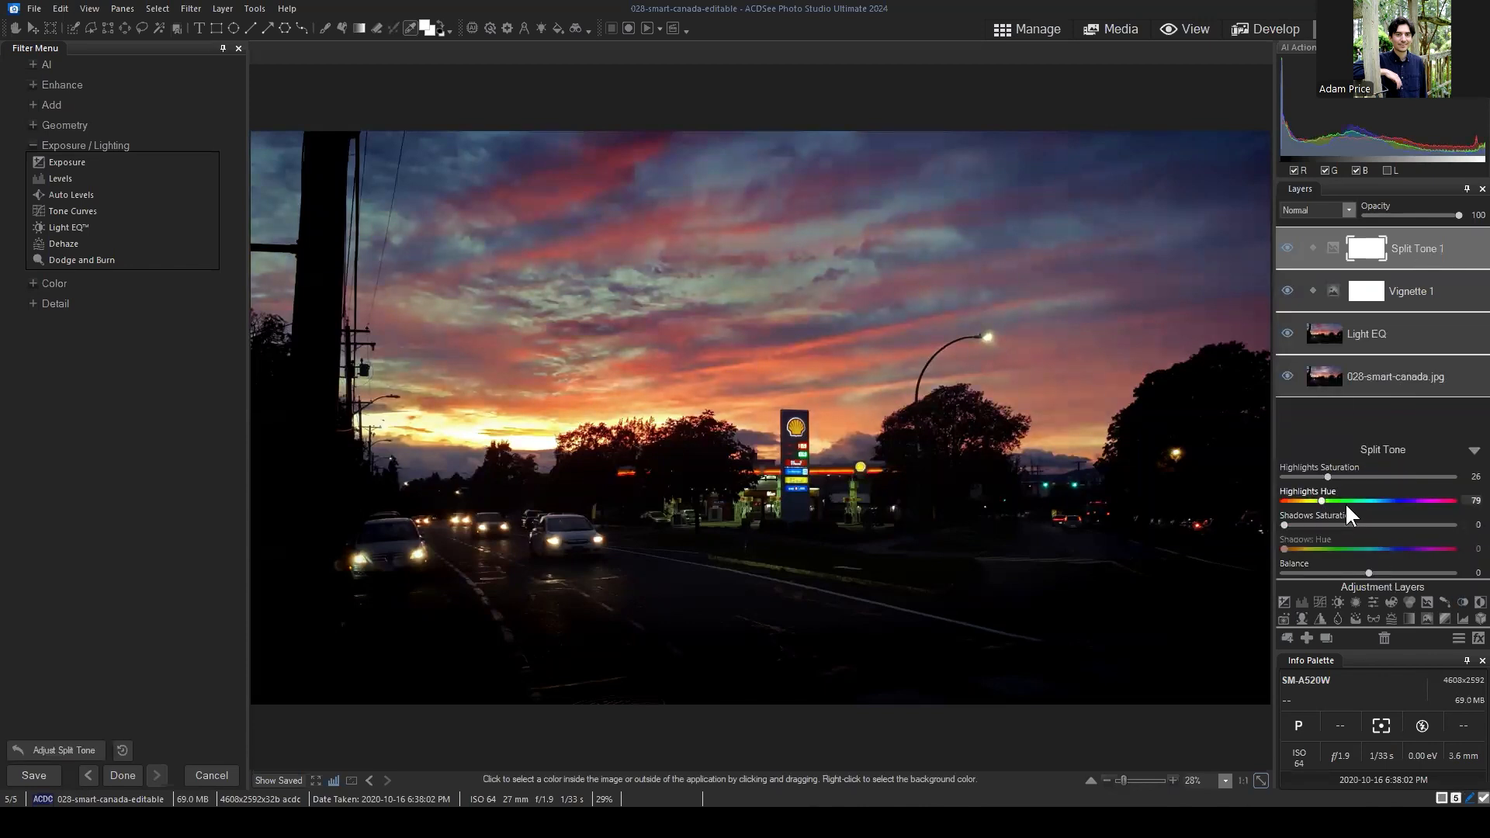